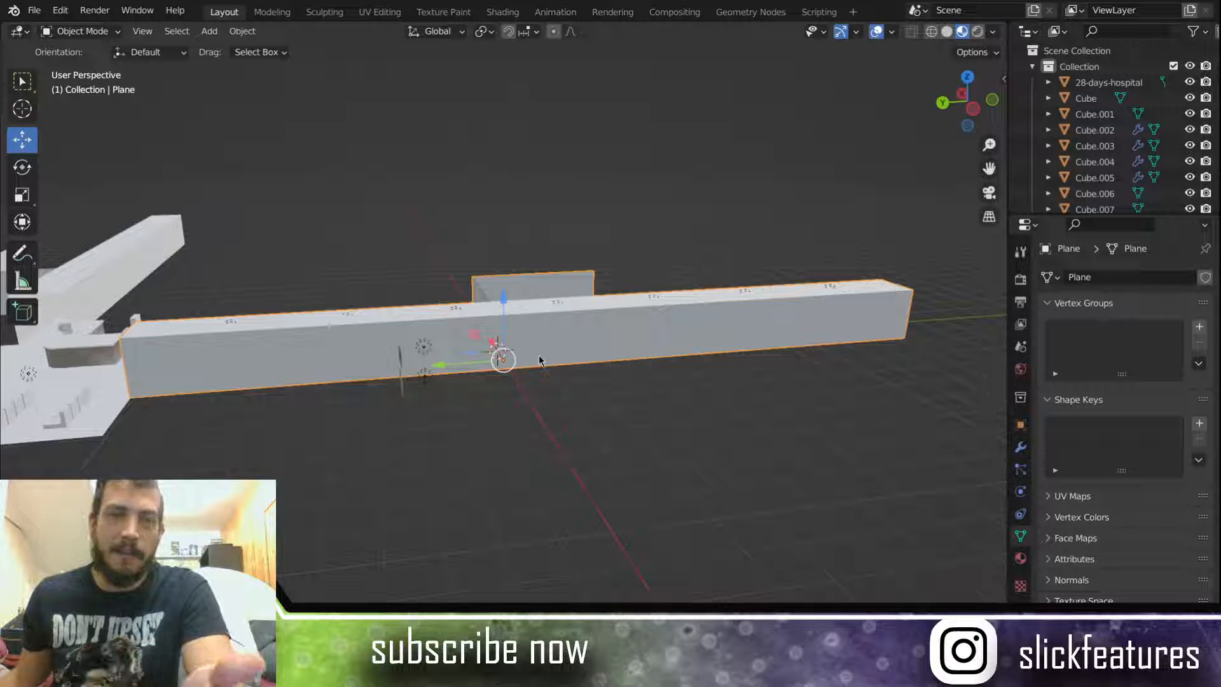
# Step: Inspect the long hallway mesh from its side and through its open end near the seating area
pyautogui.scroll(3, 540, 360)
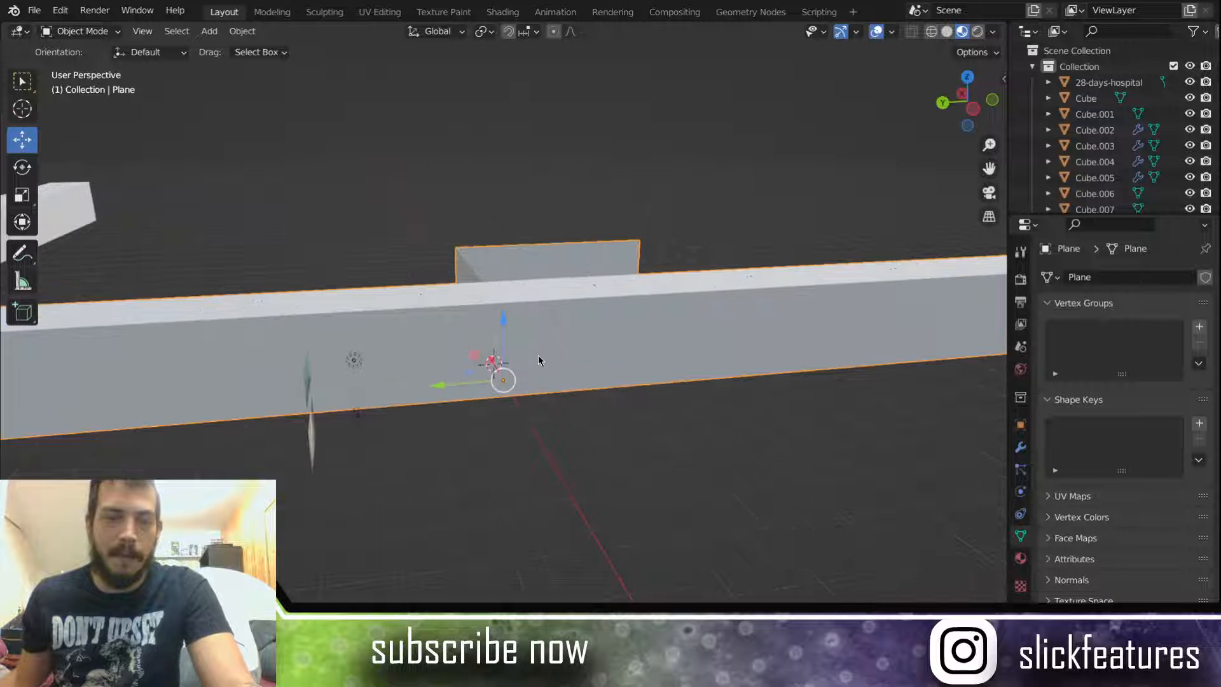
pyautogui.moveTo(341, 380); pyautogui.dragTo(452, 360, button='middle')
pyautogui.moveTo(533, 360); pyautogui.dragTo(465, 368, button='middle')
pyautogui.scroll(4, 450, 374)
pyautogui.keyDown('shift'); pyautogui.moveTo(574, 349); pyautogui.dragTo(458, 349, button='middle'); pyautogui.keyUp('shift')
pyautogui.scroll(4, 459, 349)
pyautogui.scroll(-3, 464, 349)
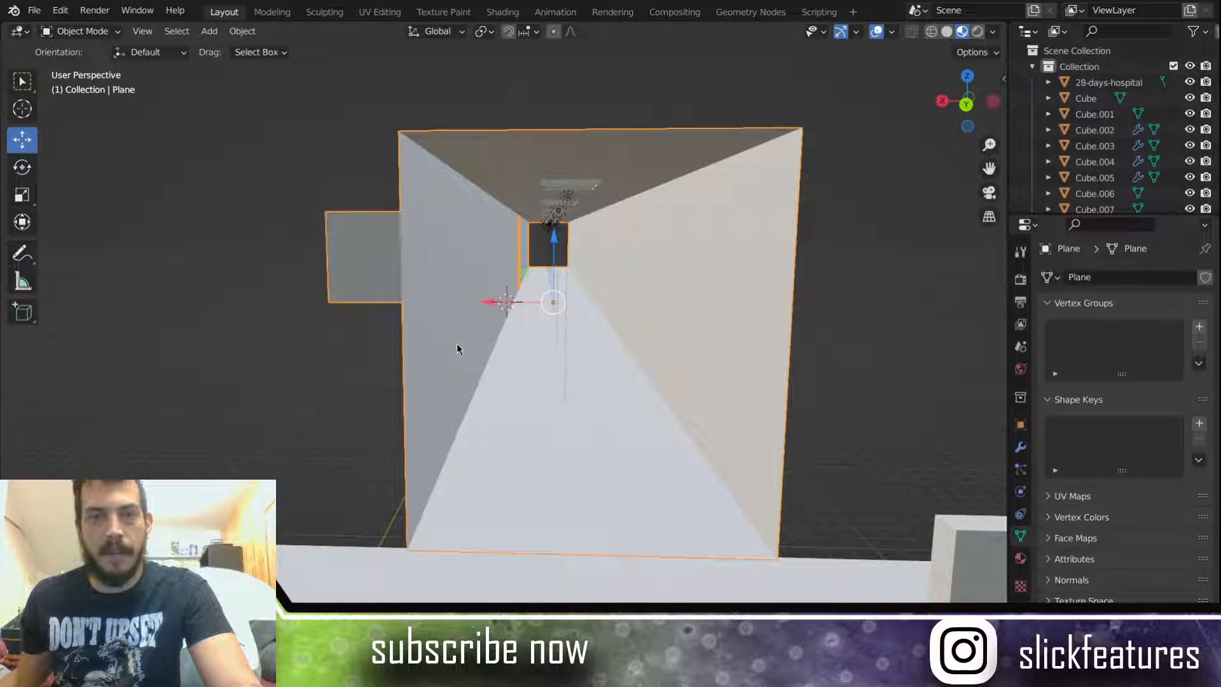
pyautogui.scroll(3, 457, 348)
pyautogui.scroll(-6, 456, 349)
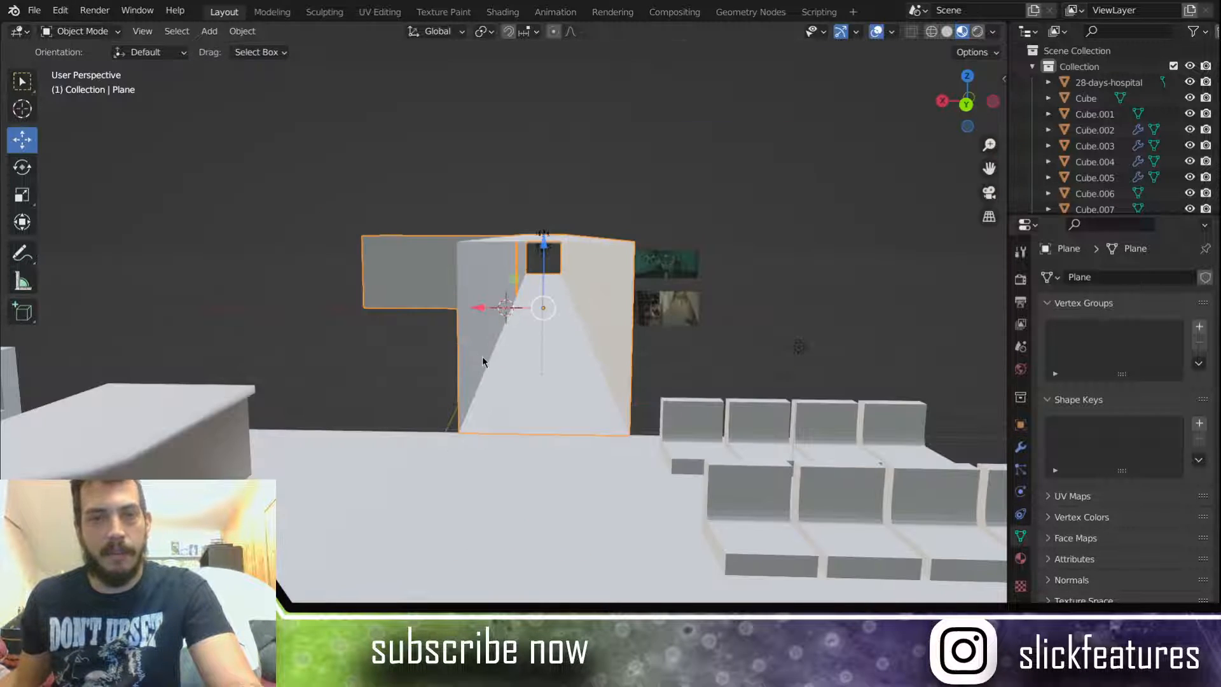
pyautogui.scroll(5, 482, 356)
pyautogui.scroll(-3, 540, 365)
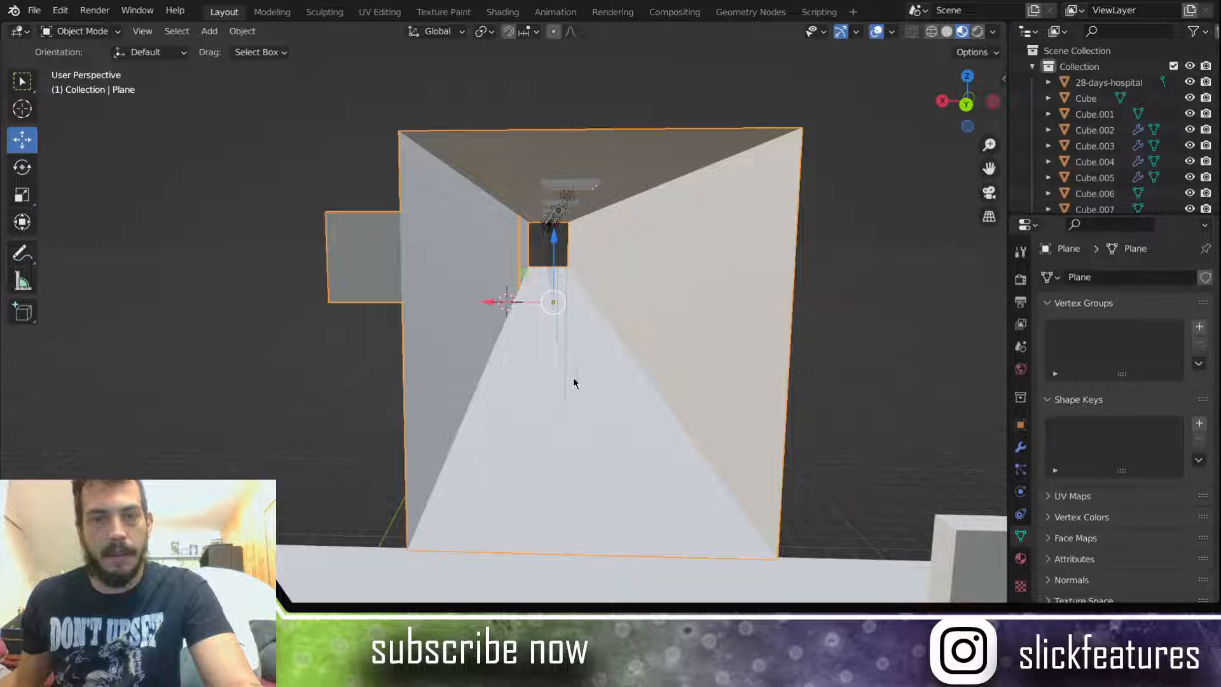
pyautogui.moveTo(613, 387); pyautogui.dragTo(374, 415, button='middle')
pyautogui.moveTo(583, 337); pyautogui.dragTo(469, 317, button='middle')
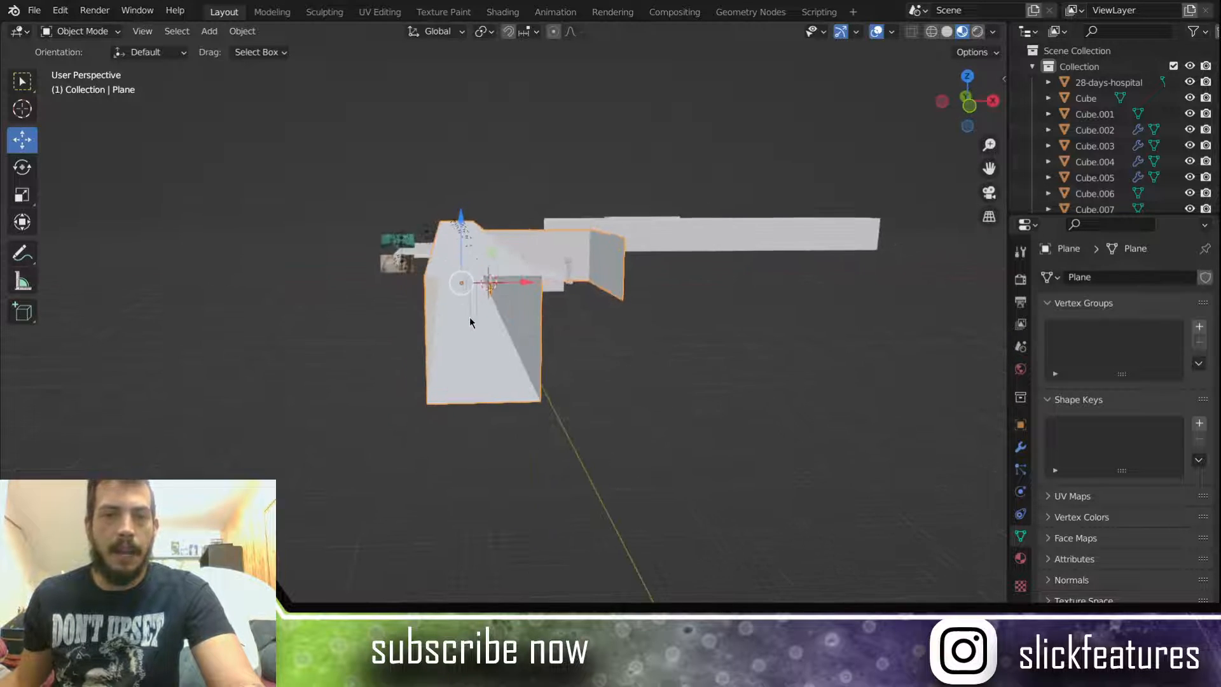
pyautogui.scroll(4, 470, 317)
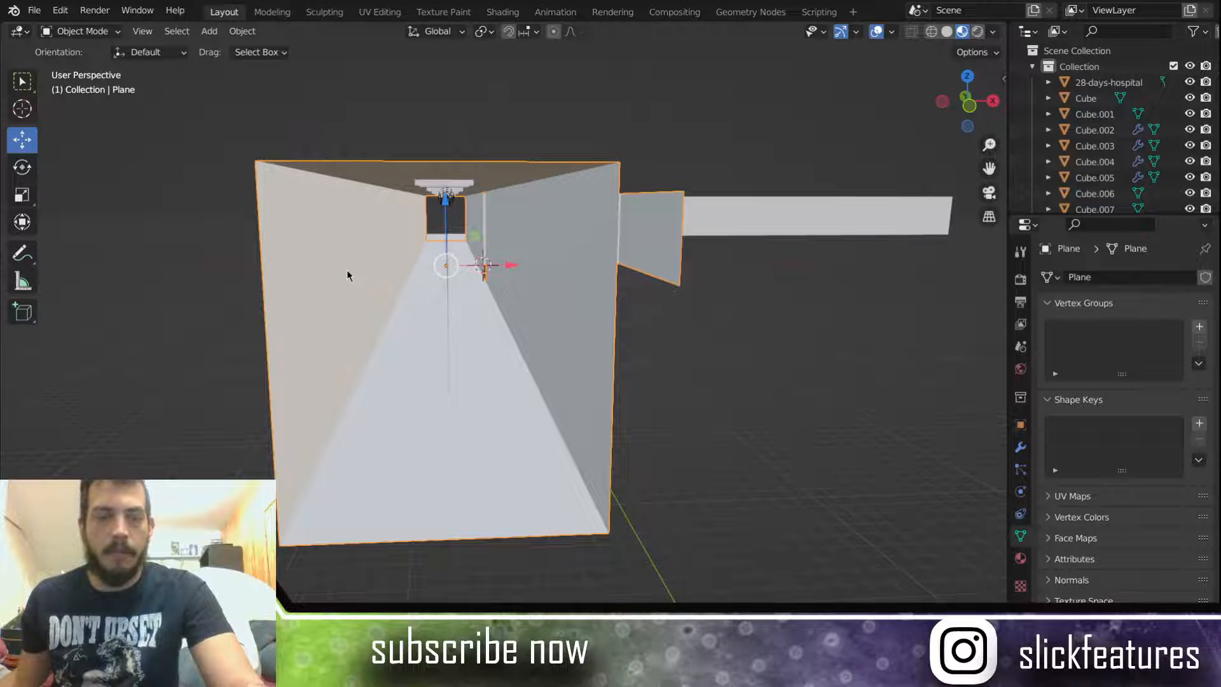
pyautogui.scroll(-4, 348, 275)
pyautogui.moveTo(349, 267); pyautogui.dragTo(455, 322, button='middle')
pyautogui.scroll(3, 456, 314)
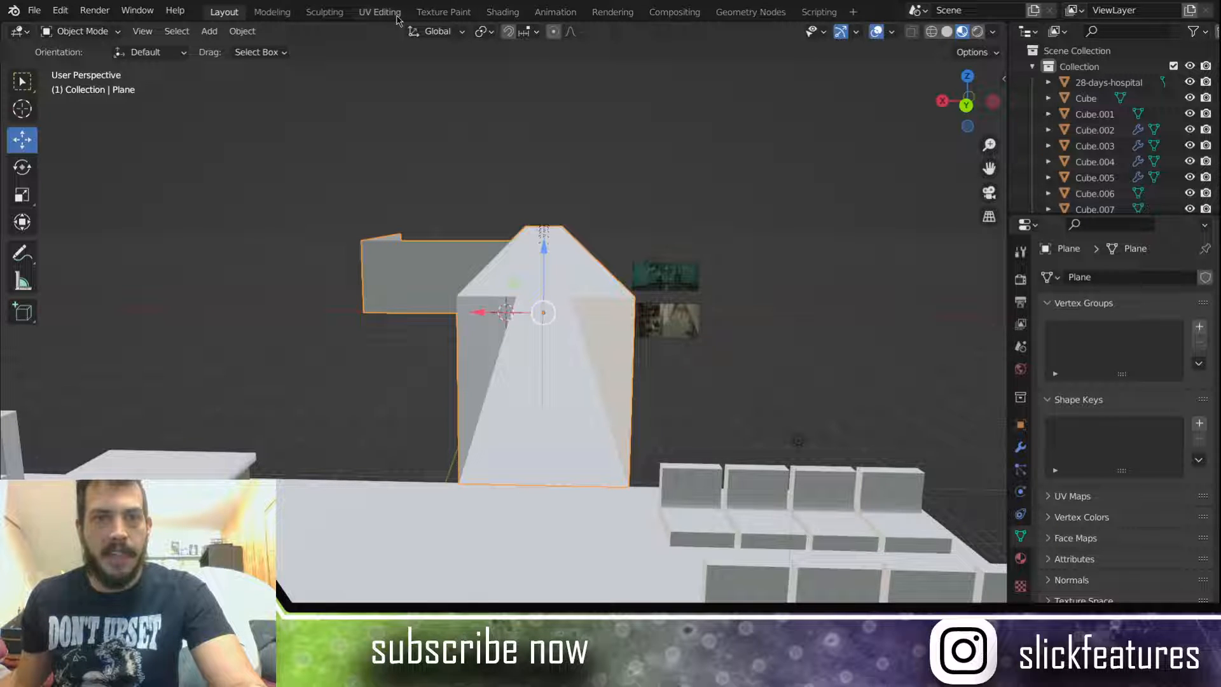
# Step: Switch to the UV Editing workspace, enlarge the 3D view and frame the whole hallway mesh
pyautogui.click(380, 12)
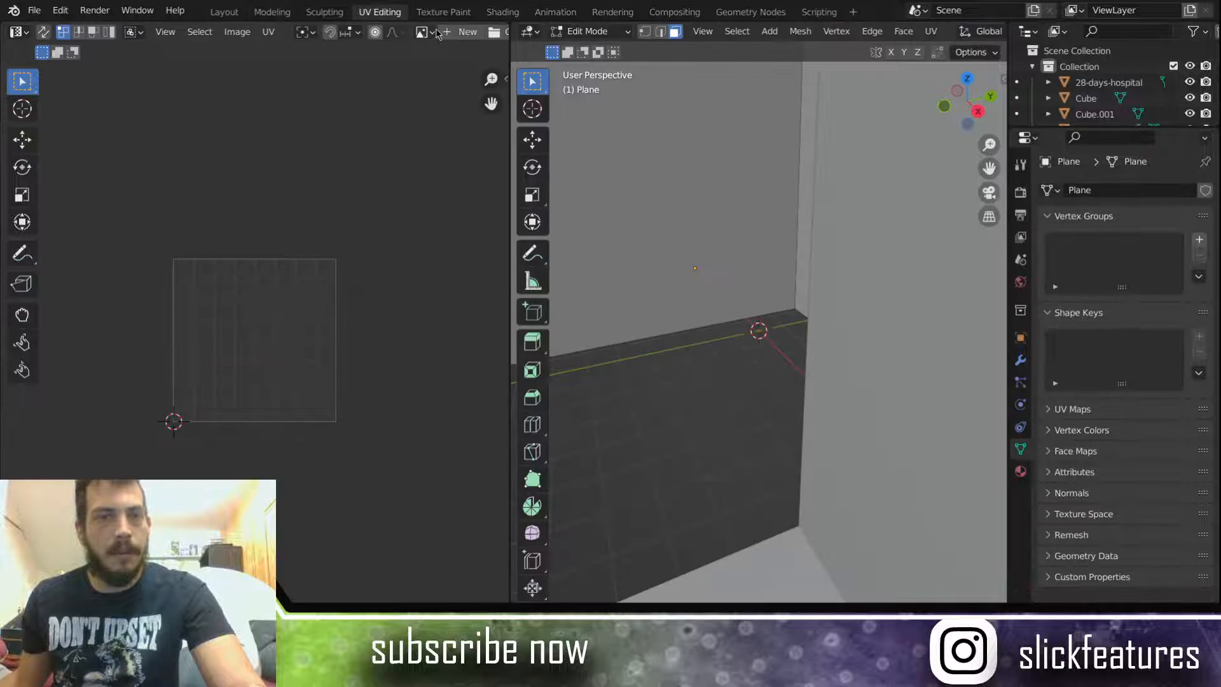
pyautogui.scroll(-8, 728, 307)
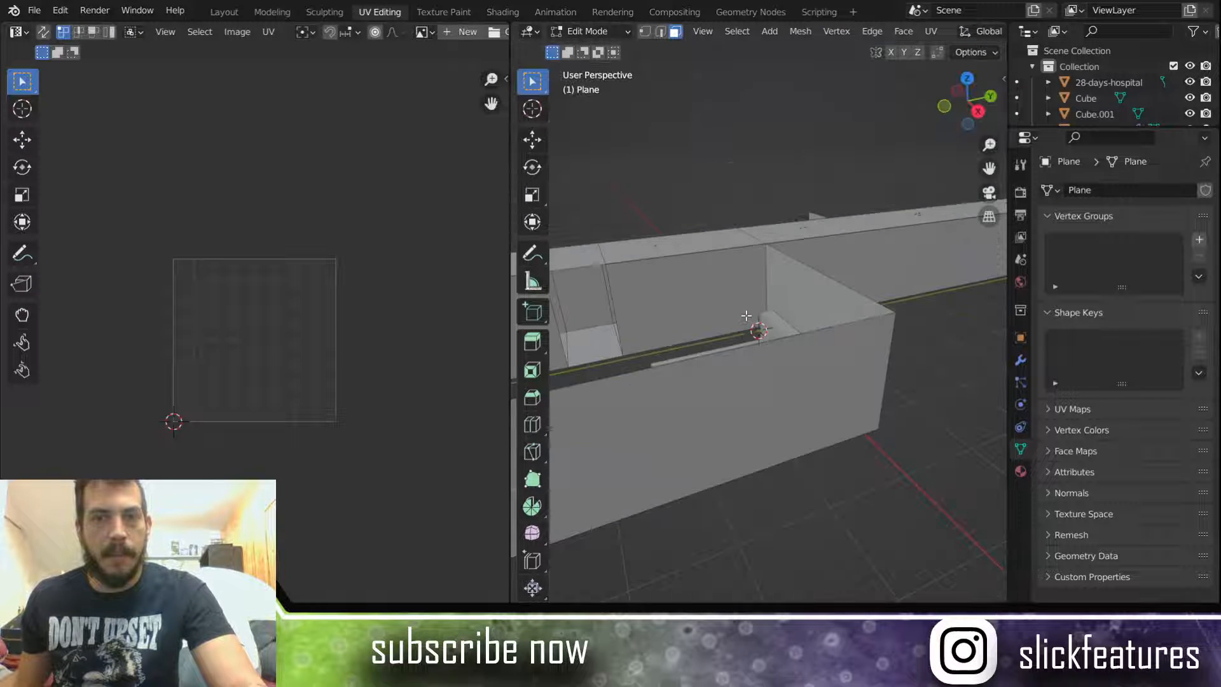
pyautogui.moveTo(759, 322); pyautogui.dragTo(646, 263, button='middle')
pyautogui.scroll(-3, 646, 263)
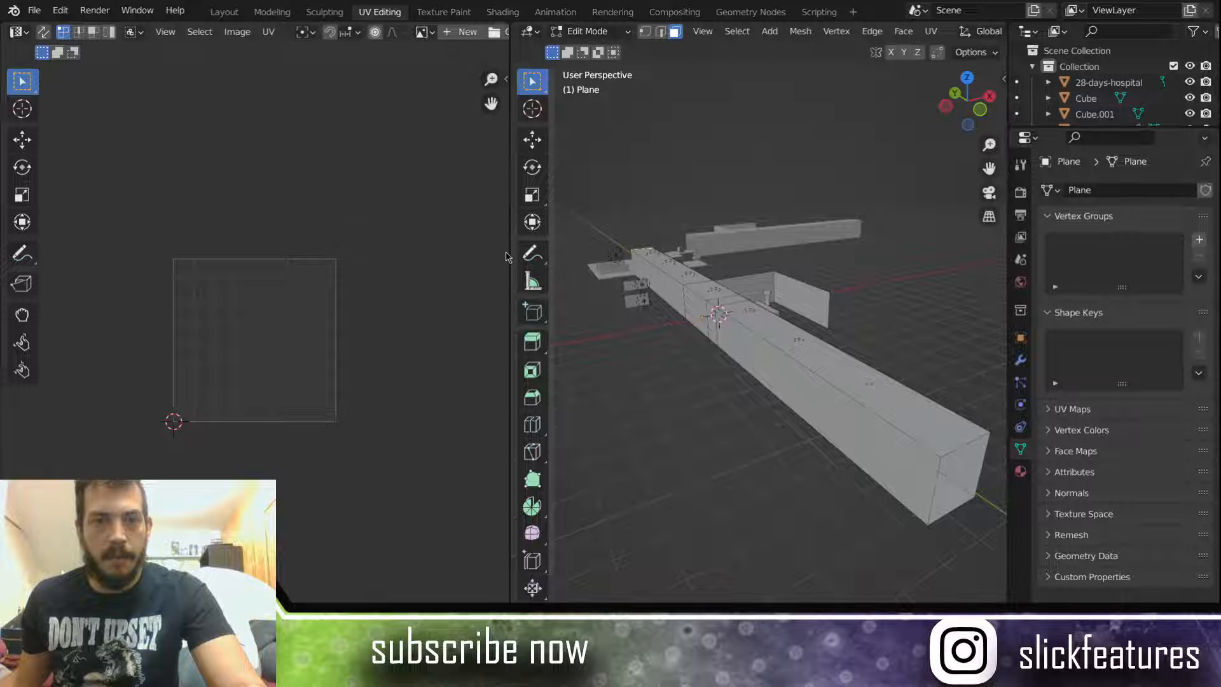
pyautogui.moveTo(508, 252); pyautogui.dragTo(385, 253)
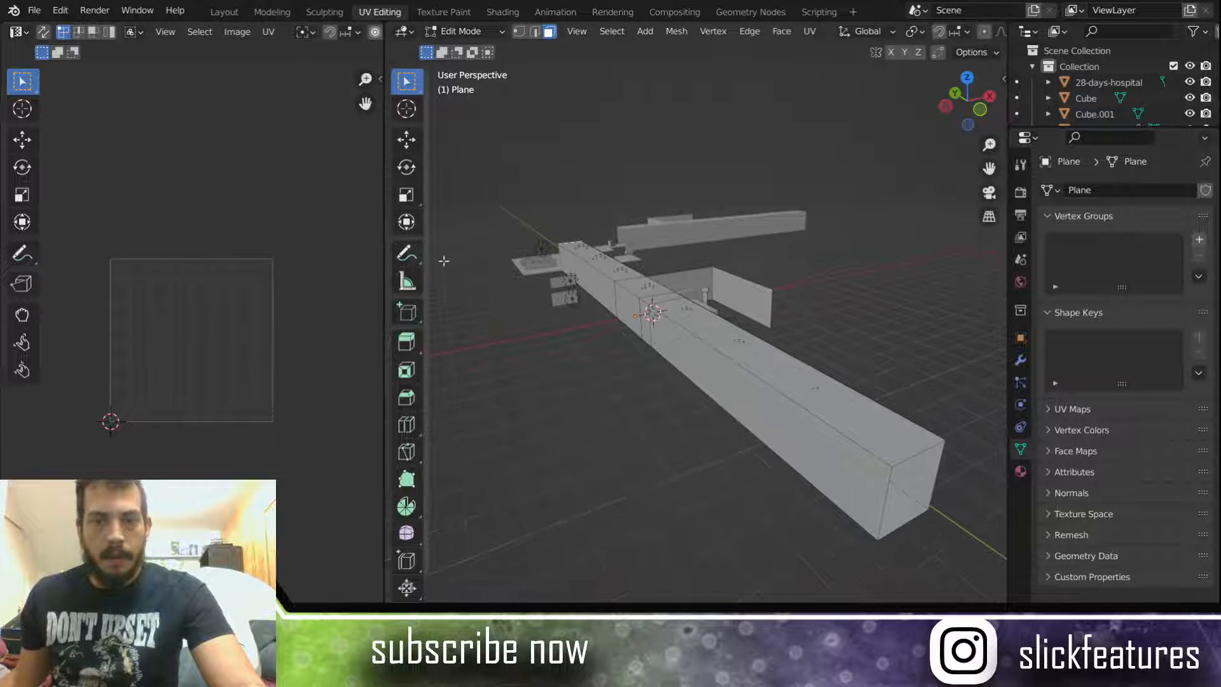
pyautogui.moveTo(548, 360); pyautogui.dragTo(505, 327, button='middle')
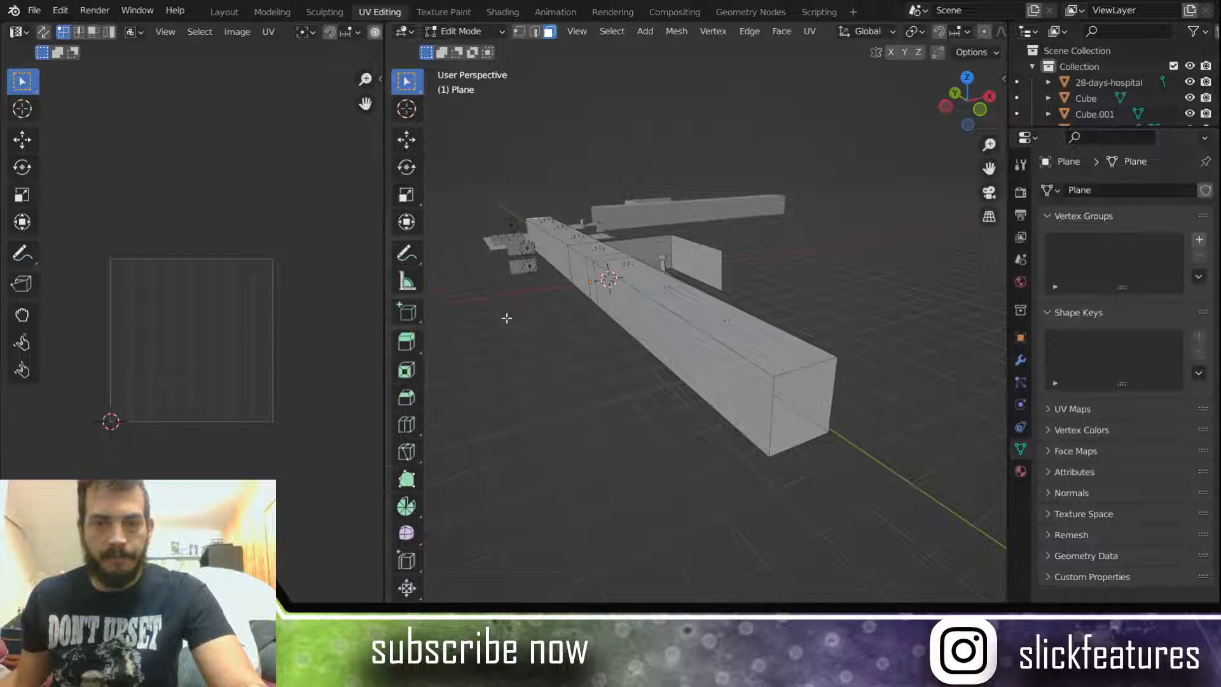
pyautogui.scroll(2, 507, 317)
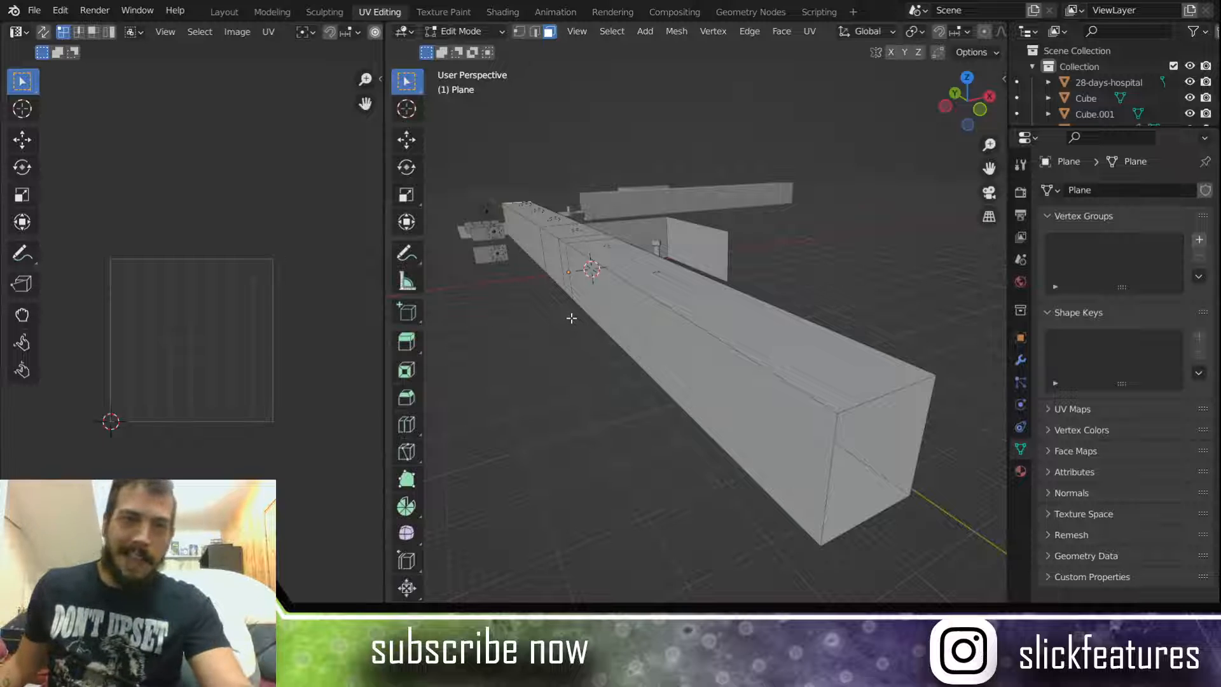
# Step: Select the hallway's wall, ceiling and side-room faces and unwrap them with Smart UV Project at a 66° angle limit
pyautogui.click(652, 317)
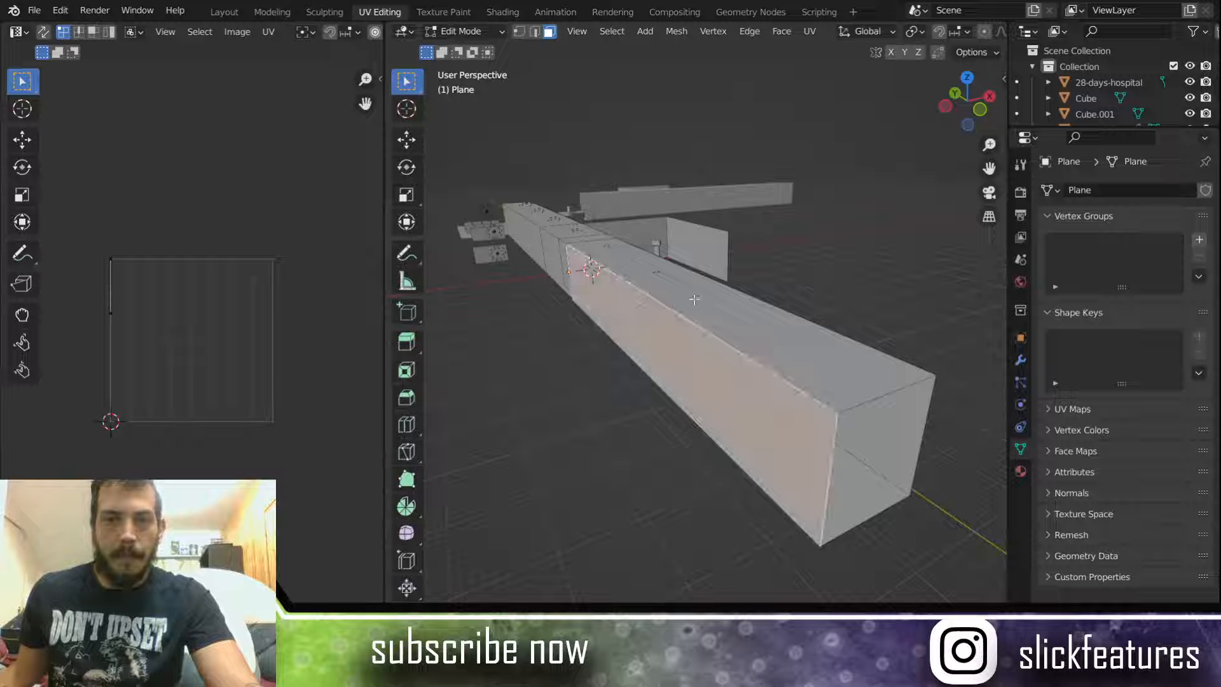
pyautogui.keyDown('shift'); pyautogui.click(747, 313); pyautogui.keyUp('shift')
pyautogui.keyDown('shift'); pyautogui.click(872, 424); pyautogui.keyUp('shift')
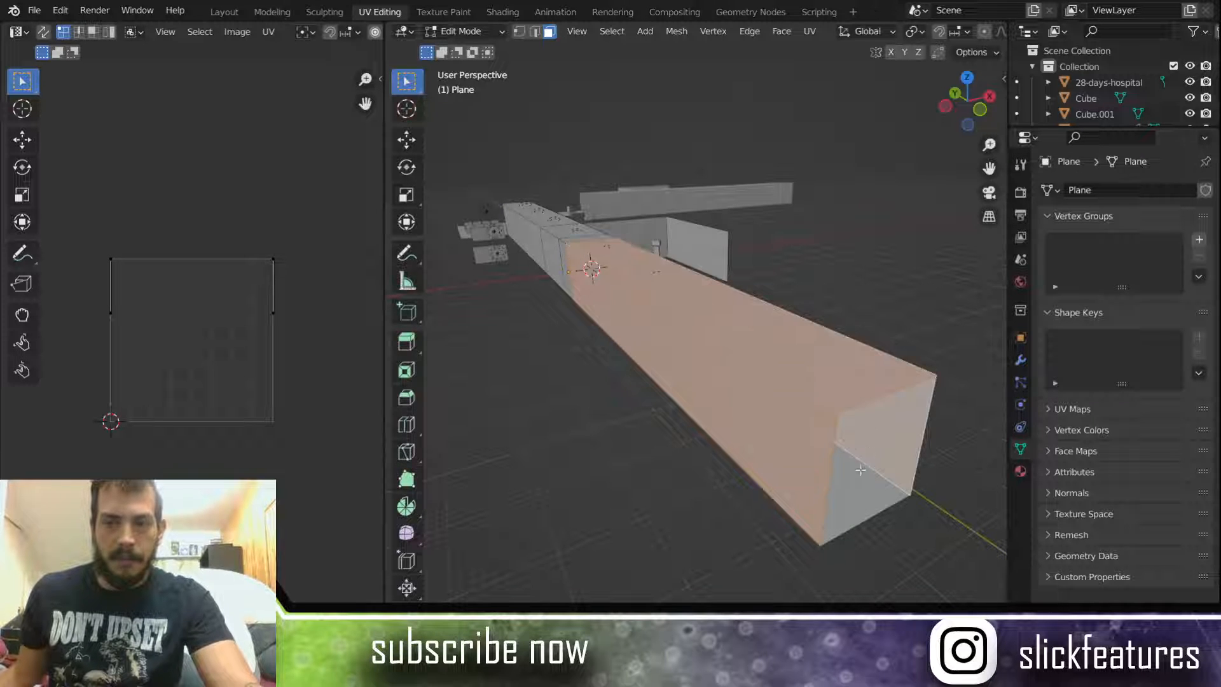
pyautogui.keyDown('shift'); pyautogui.click(860, 470); pyautogui.keyUp('shift')
pyautogui.keyDown('shift'); pyautogui.click(593, 272); pyautogui.keyUp('shift')
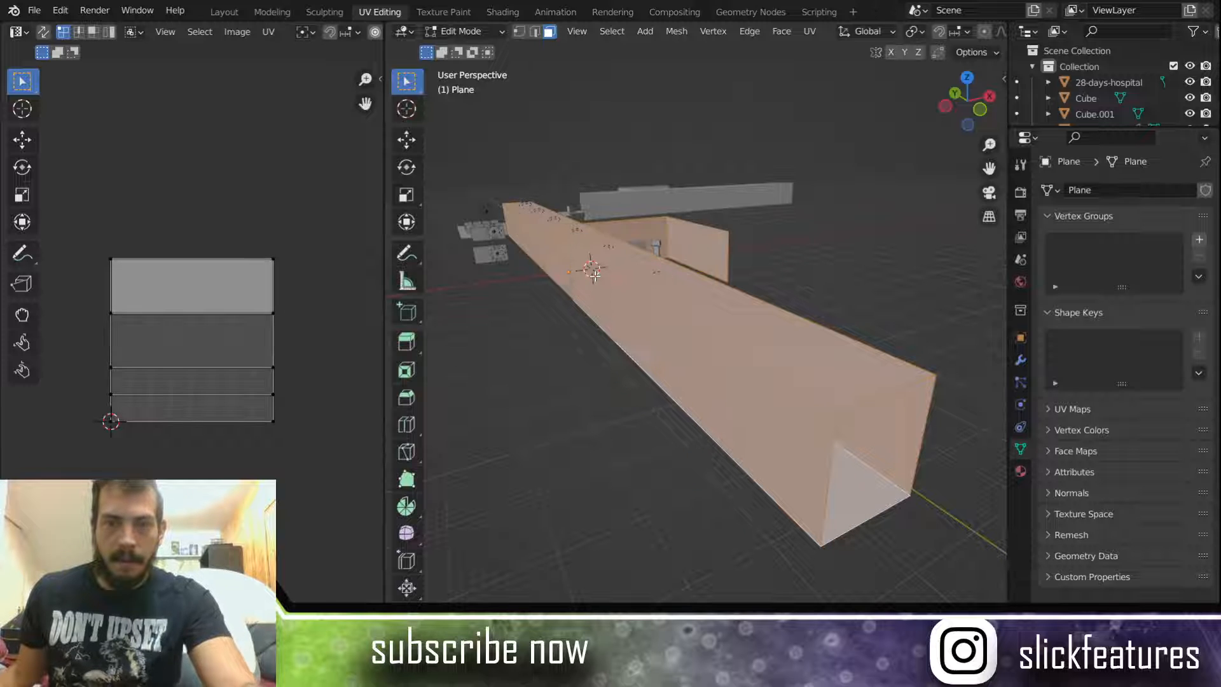
pyautogui.moveTo(593, 272); pyautogui.dragTo(781, 315, button='middle')
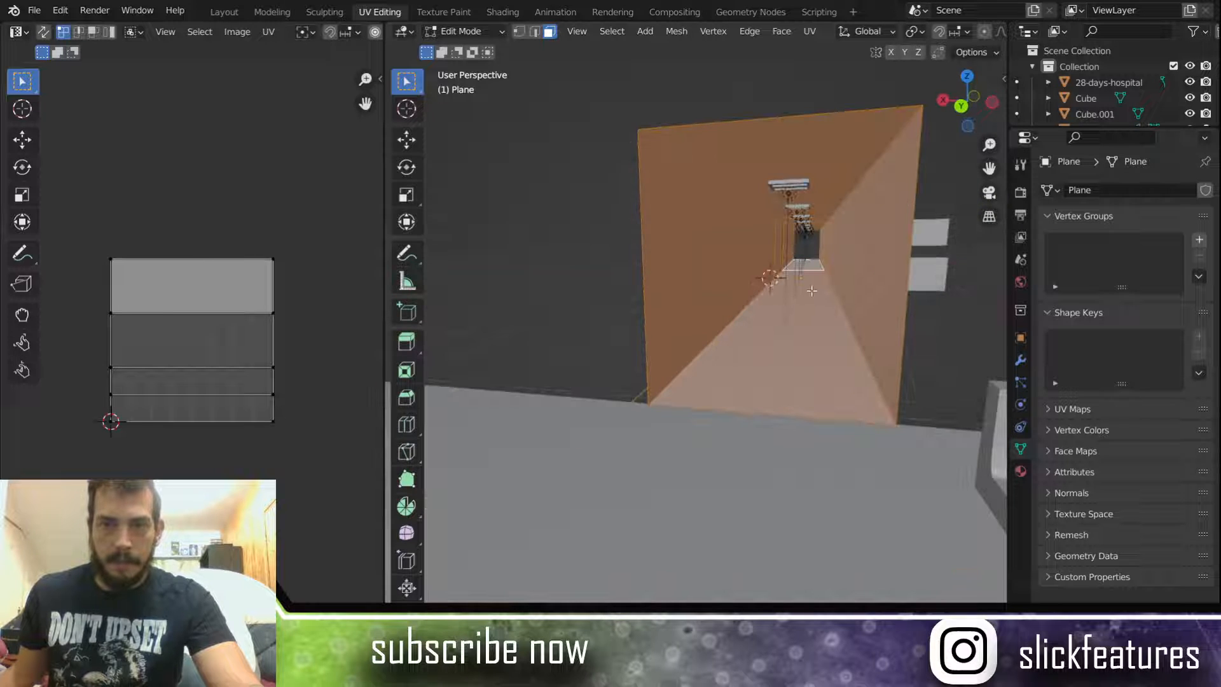
pyautogui.scroll(-4, 795, 302)
pyautogui.scroll(-5, 778, 316)
pyautogui.moveTo(788, 318); pyautogui.dragTo(763, 335, button='middle')
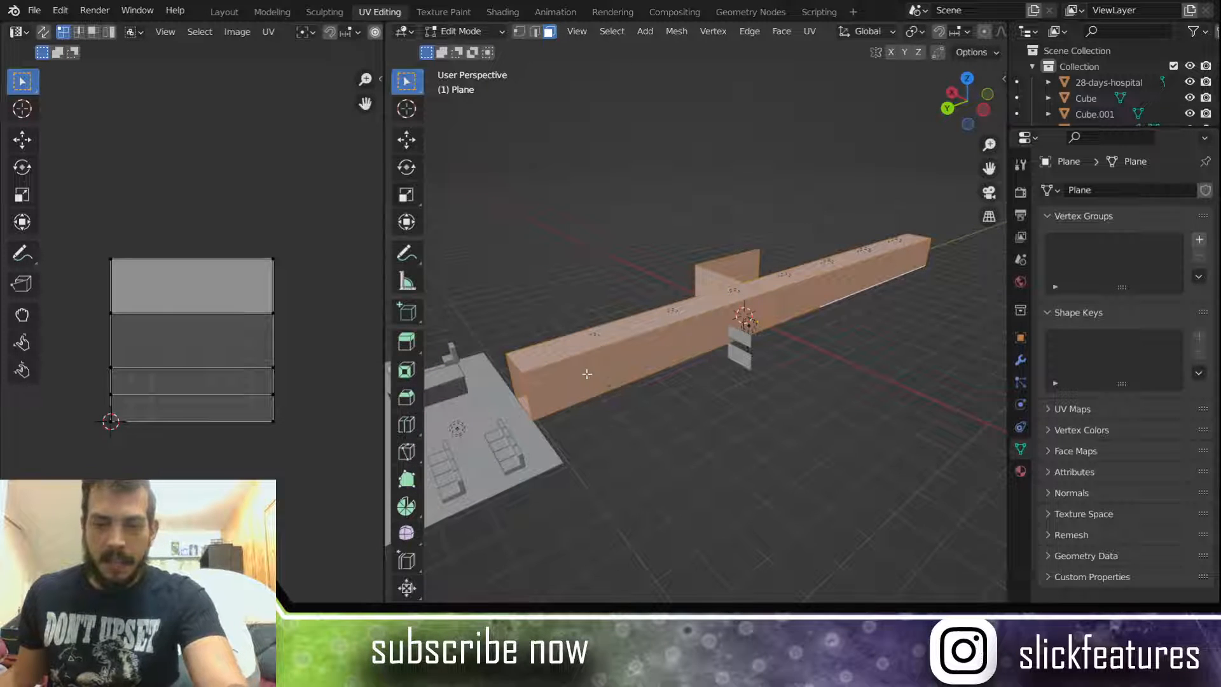
pyautogui.press('u')
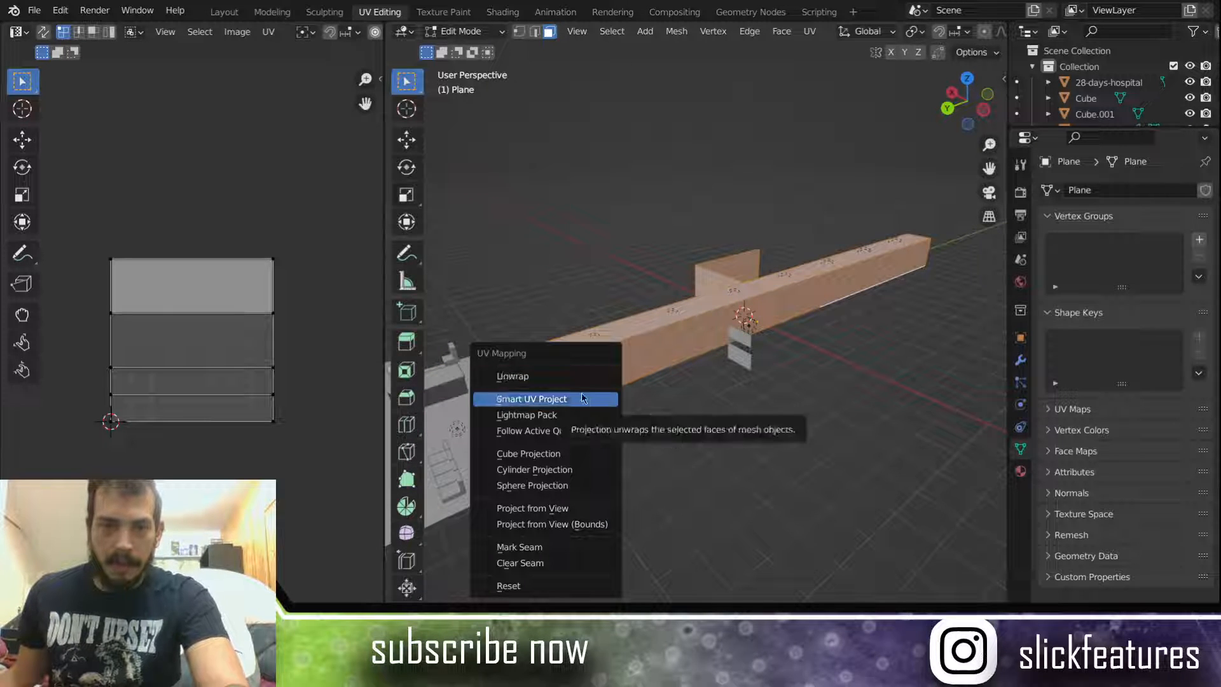
pyautogui.click(581, 399)
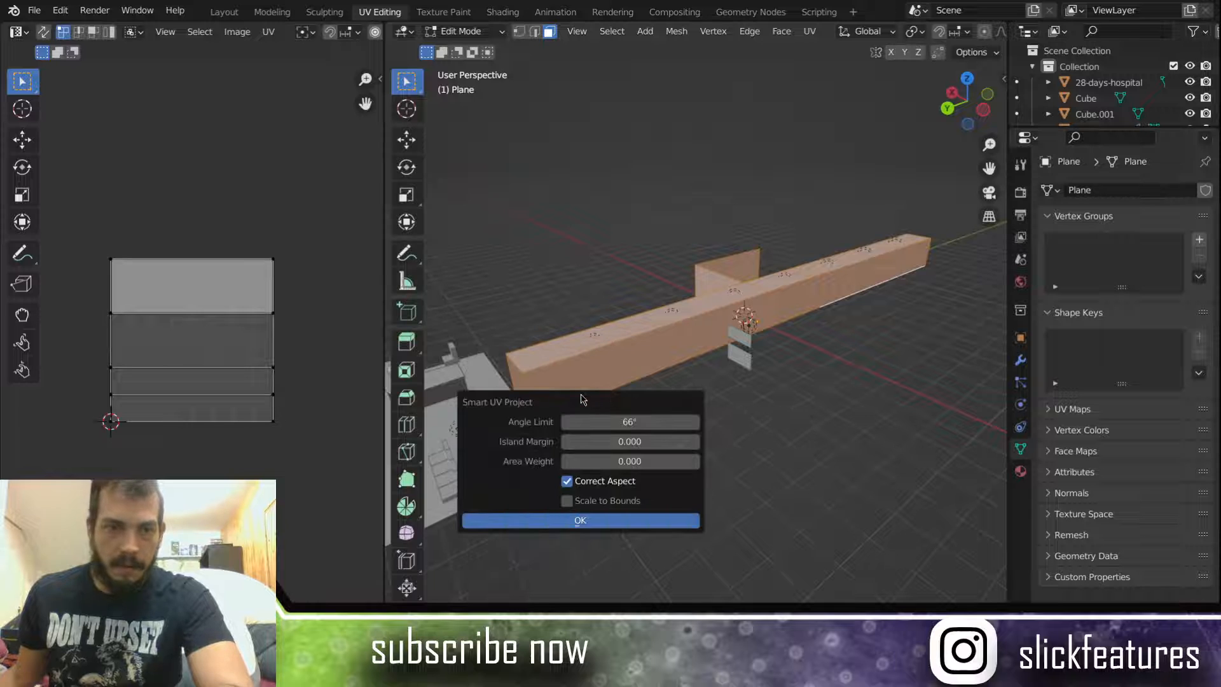
pyautogui.click(596, 521)
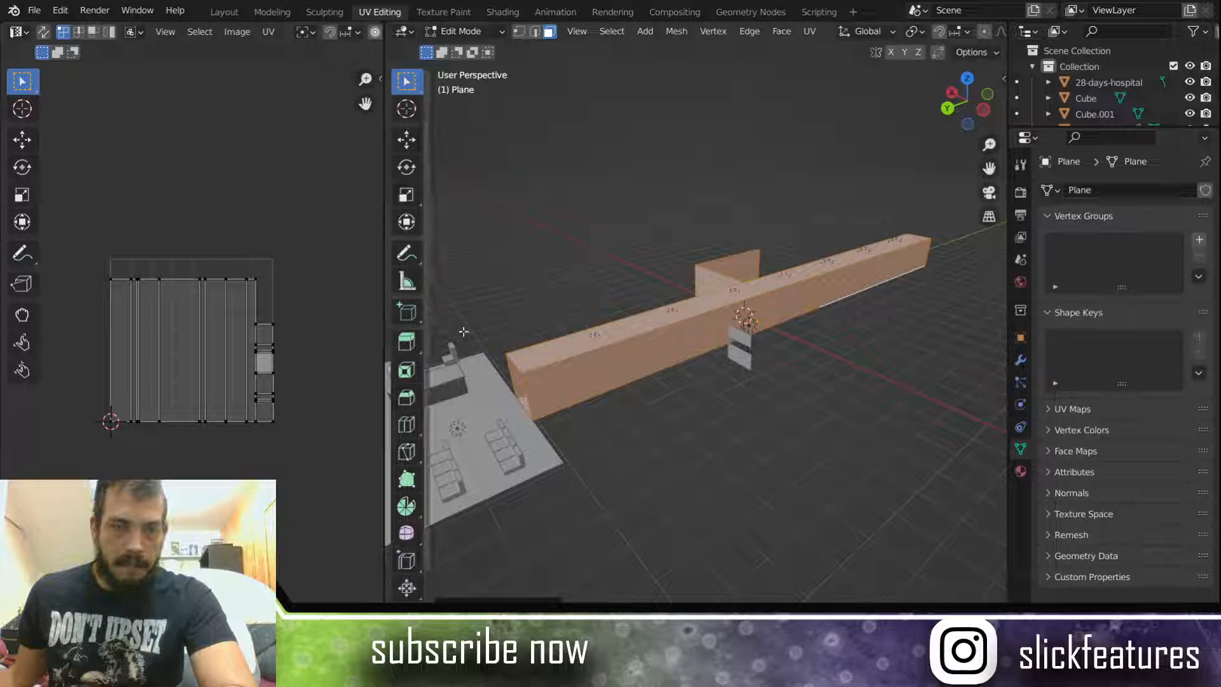
# Step: Check the UV islands of the hallway's long side wall face and its neighbouring short face one by one
pyautogui.scroll(4, 256, 325)
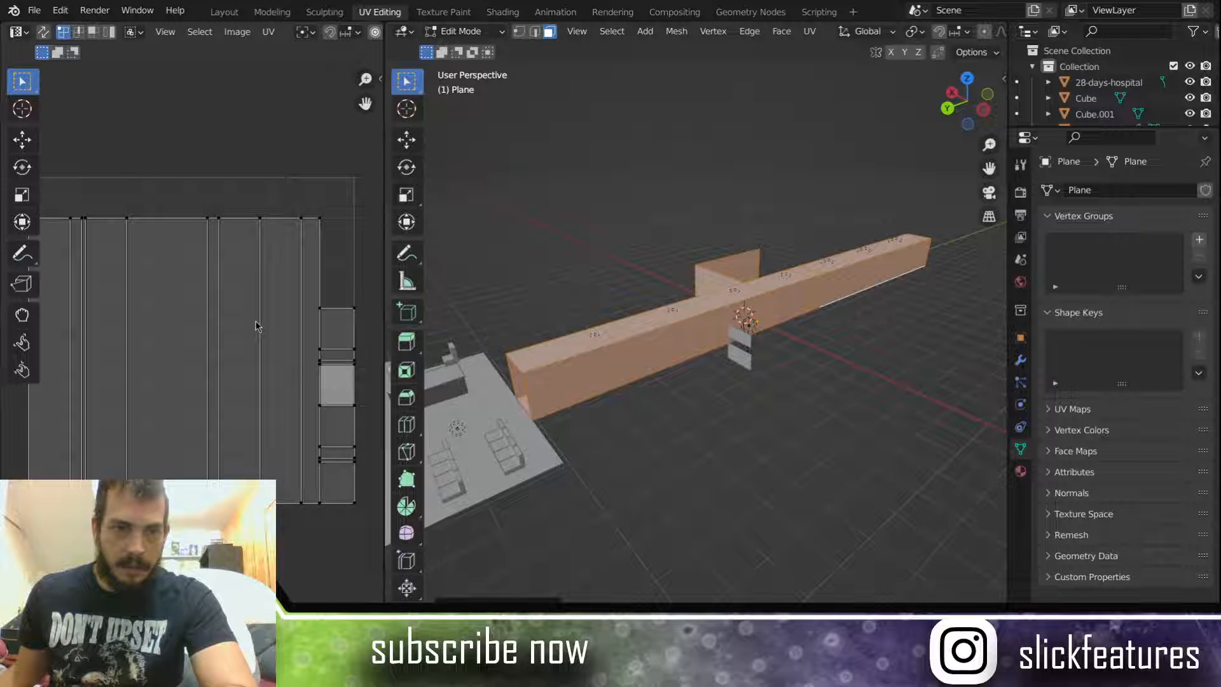
pyautogui.scroll(-1, 256, 325)
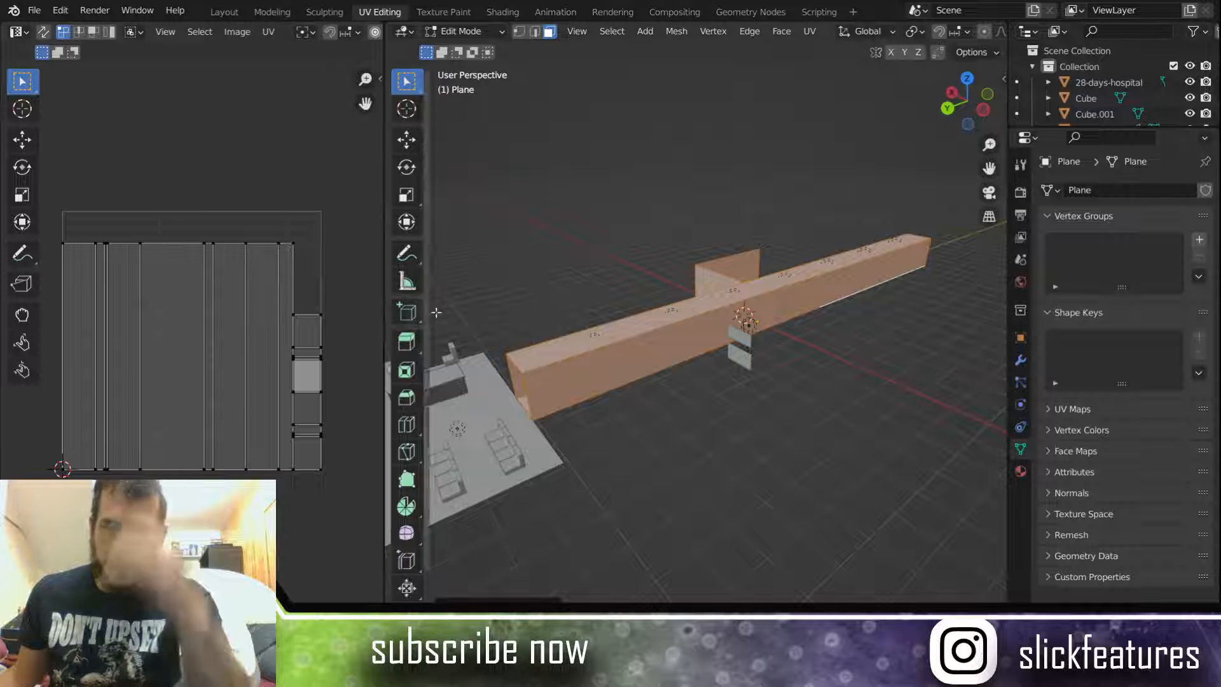
pyautogui.click(607, 370)
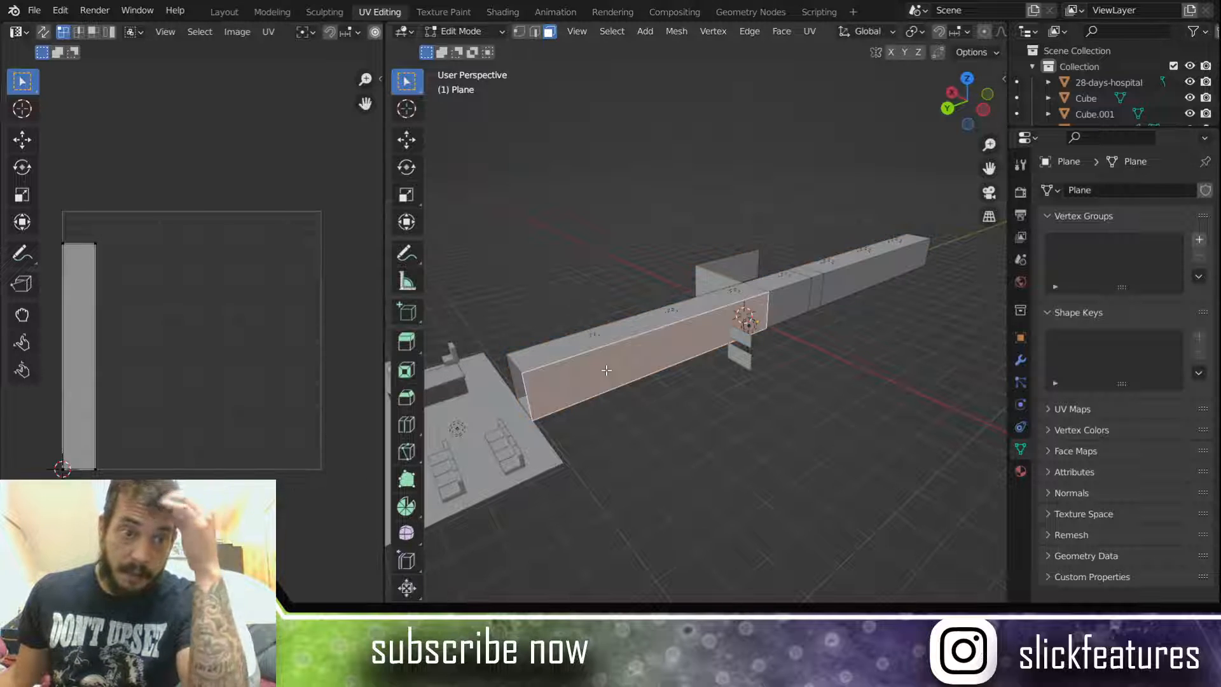
pyautogui.click(795, 297)
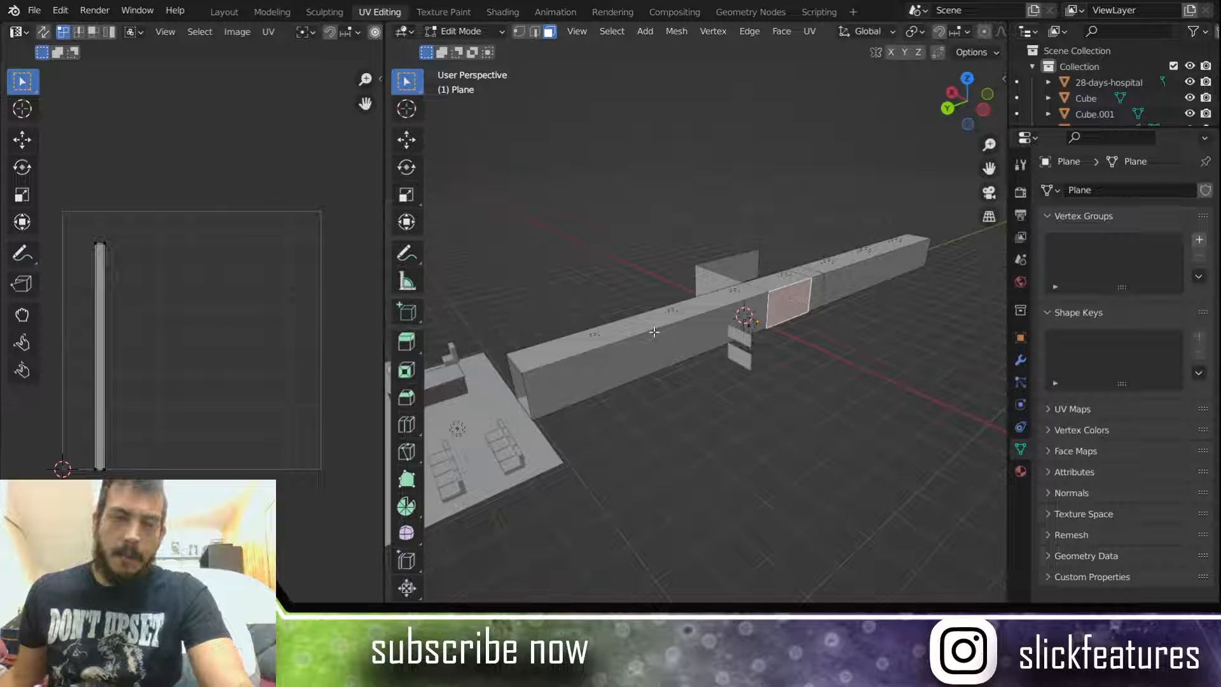
# Step: Switch to the Shading workspace and create a new material for the hallway mesh
pyautogui.click(502, 12)
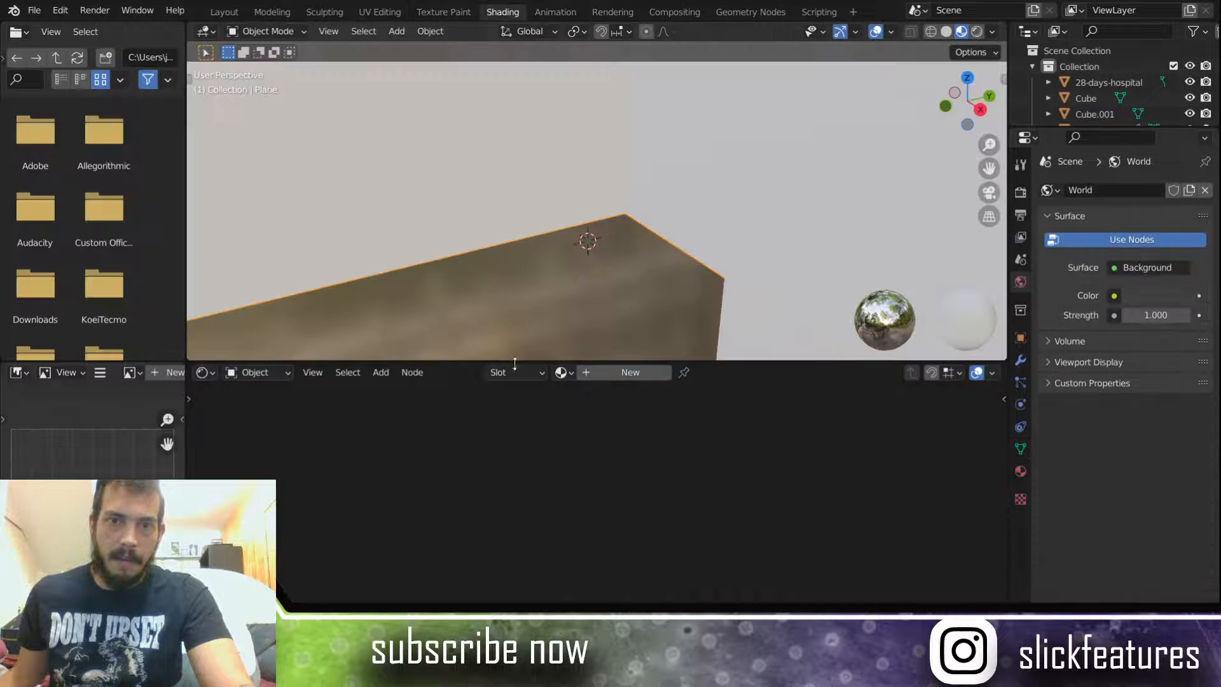
pyautogui.scroll(-17, 634, 234)
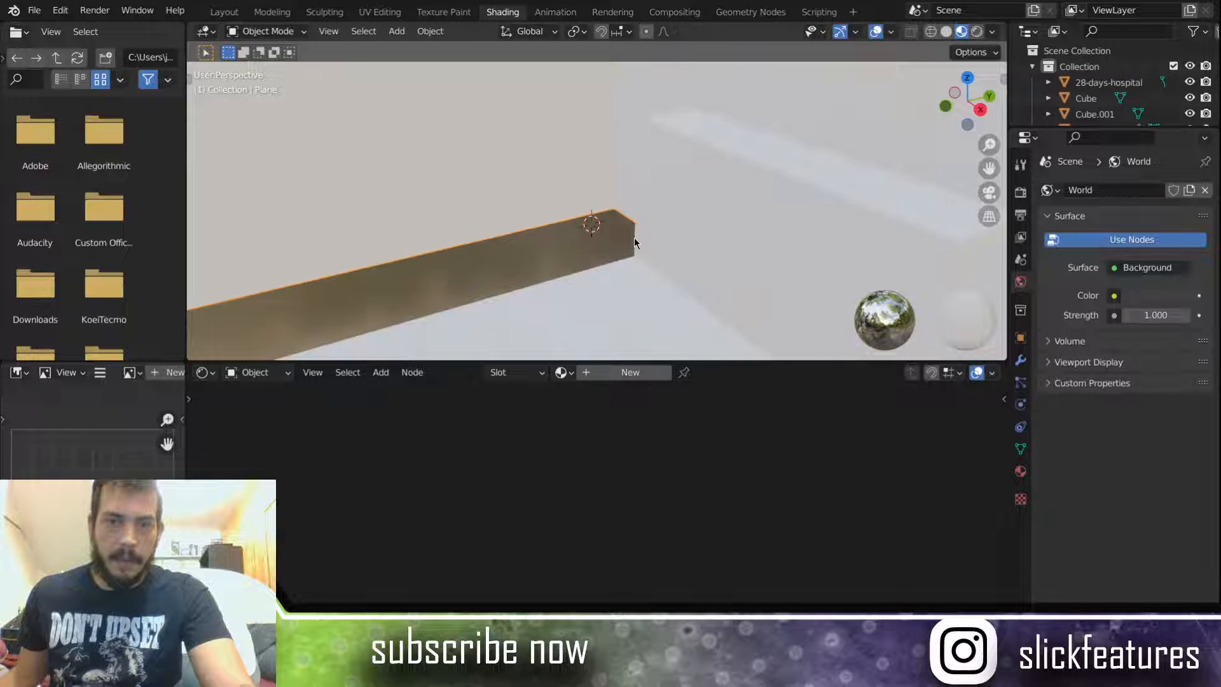
pyautogui.scroll(-6, 633, 251)
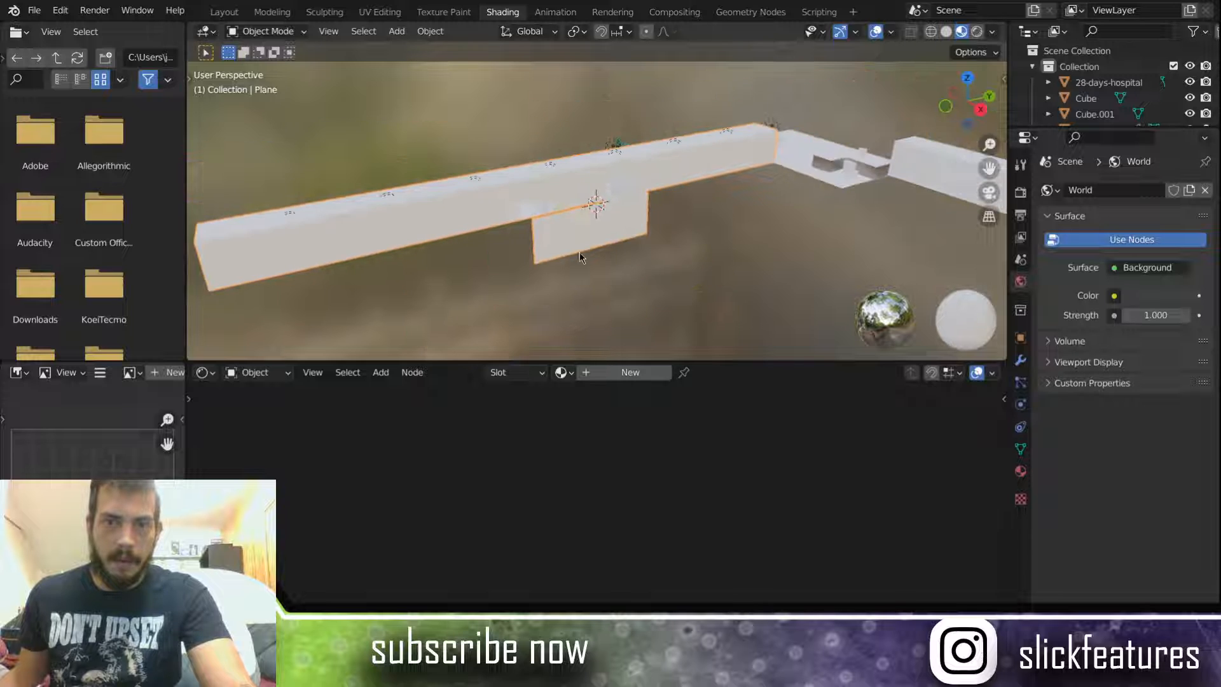
pyautogui.moveTo(555, 253); pyautogui.dragTo(574, 277, button='middle')
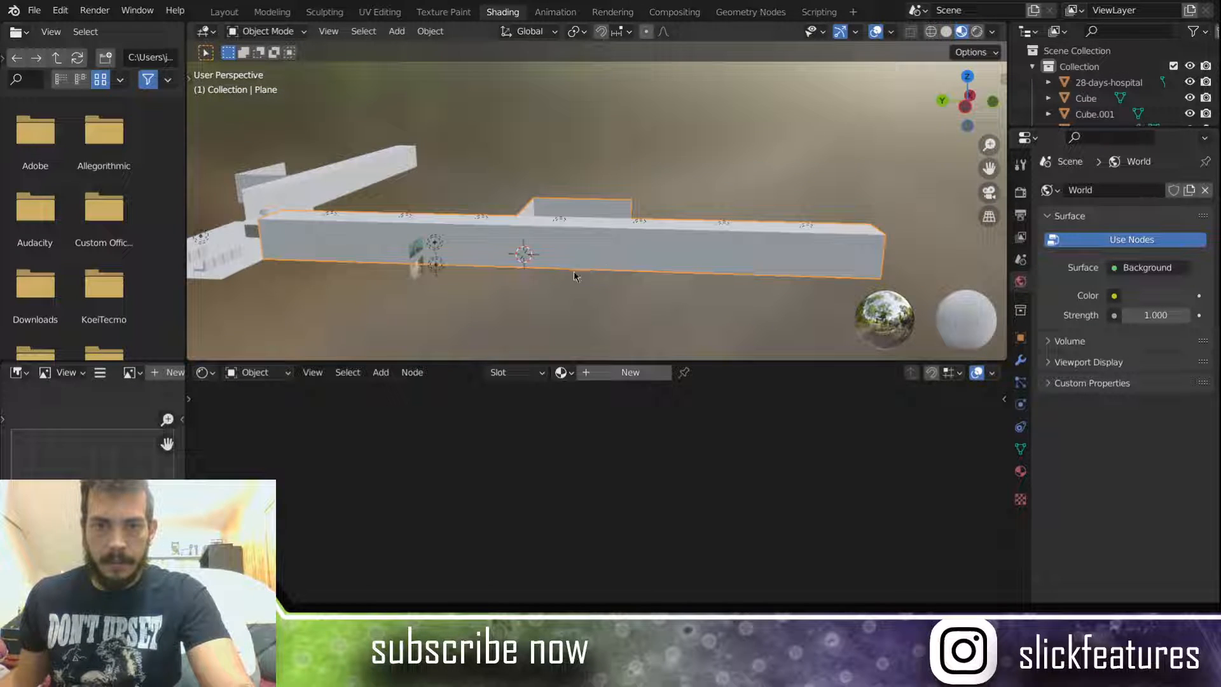
pyautogui.click(604, 378)
pyautogui.moveTo(499, 474); pyautogui.dragTo(501, 516, button='middle')
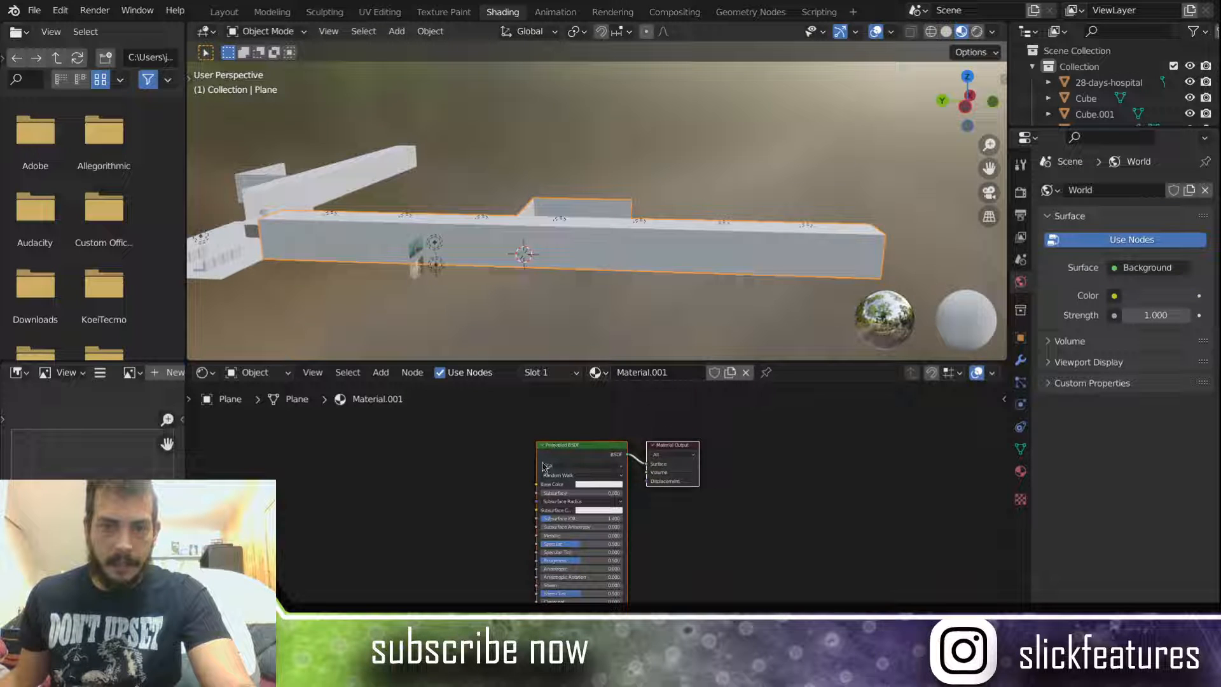
pyautogui.scroll(3, 573, 460)
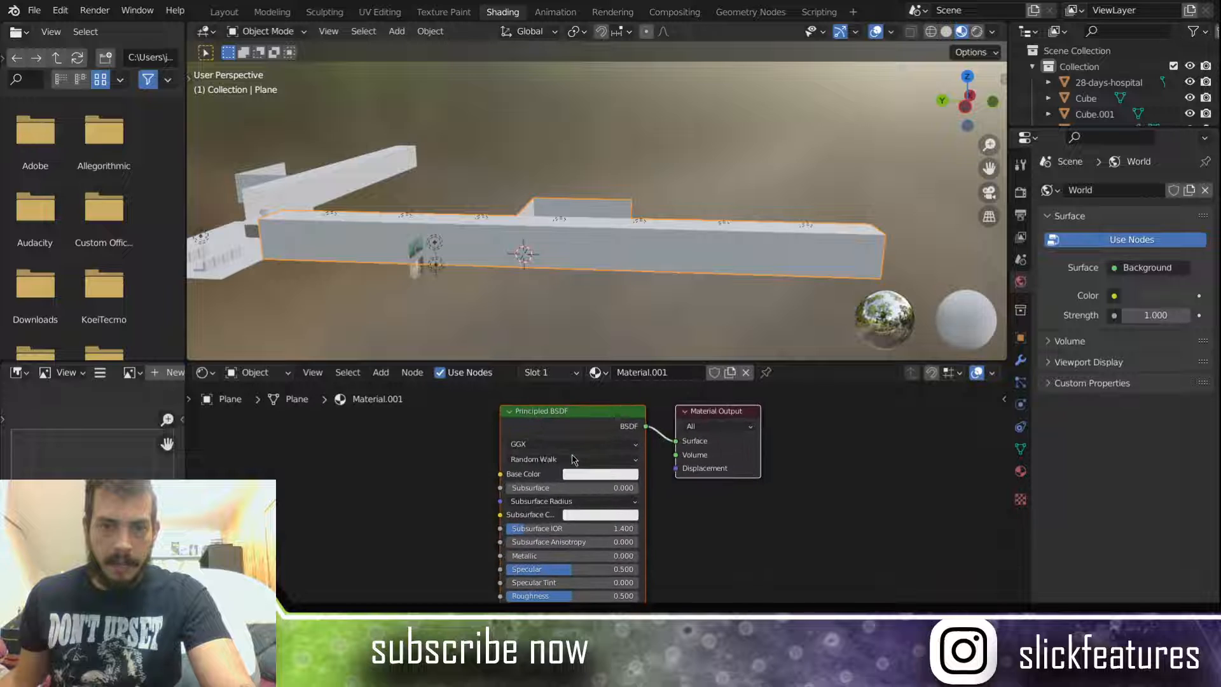
# Step: Add an Image Texture node using couch cushion texture.psd and connect its Color to the Principled BSDF's Base Color
pyautogui.click(381, 372)
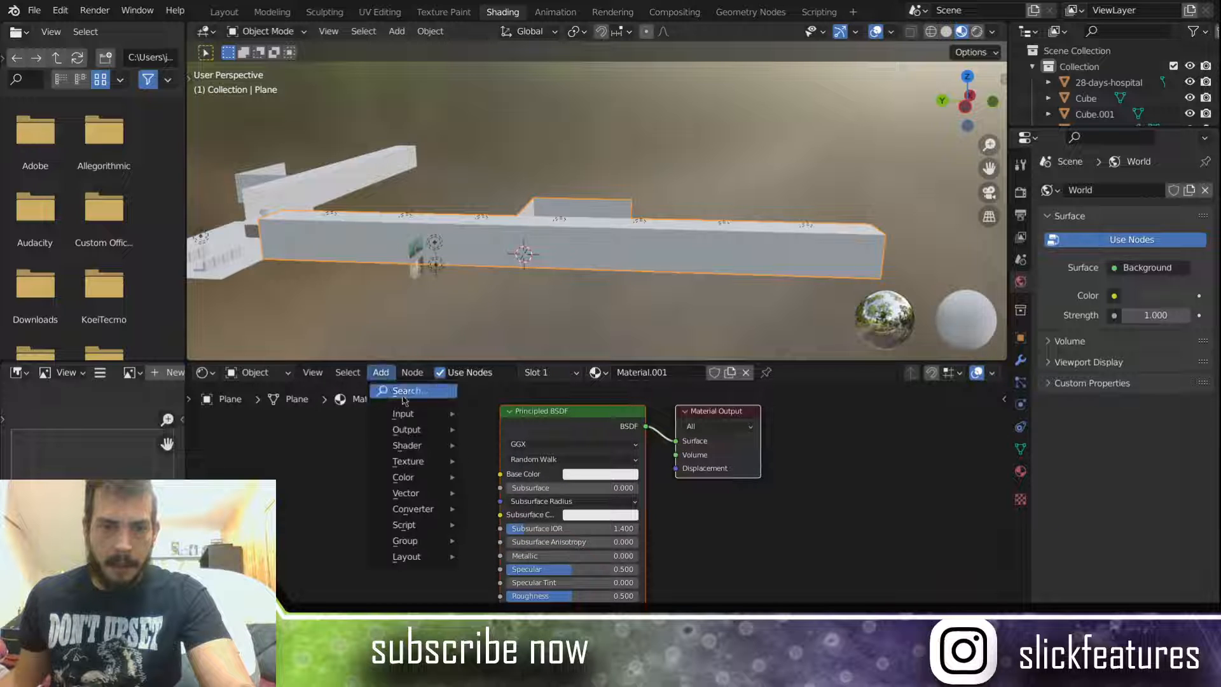
pyautogui.click(421, 392)
pyautogui.write('image')
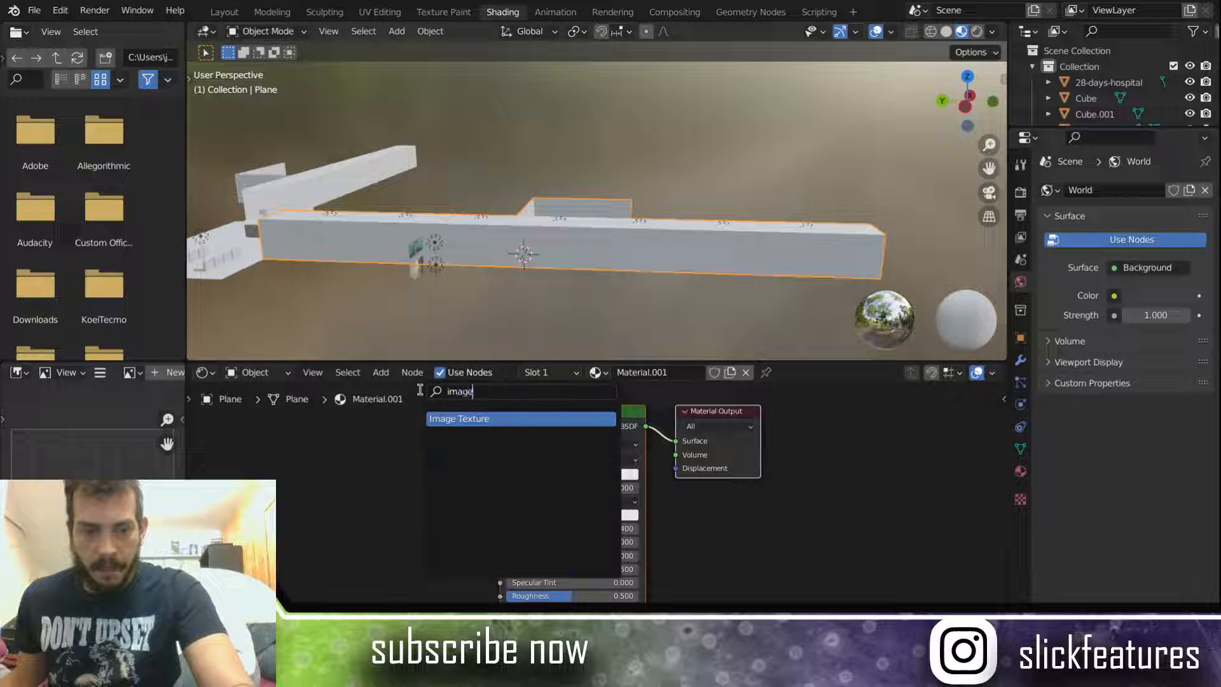
pyautogui.click(442, 420)
pyautogui.click(267, 463)
pyautogui.moveTo(388, 440); pyautogui.dragTo(496, 476)
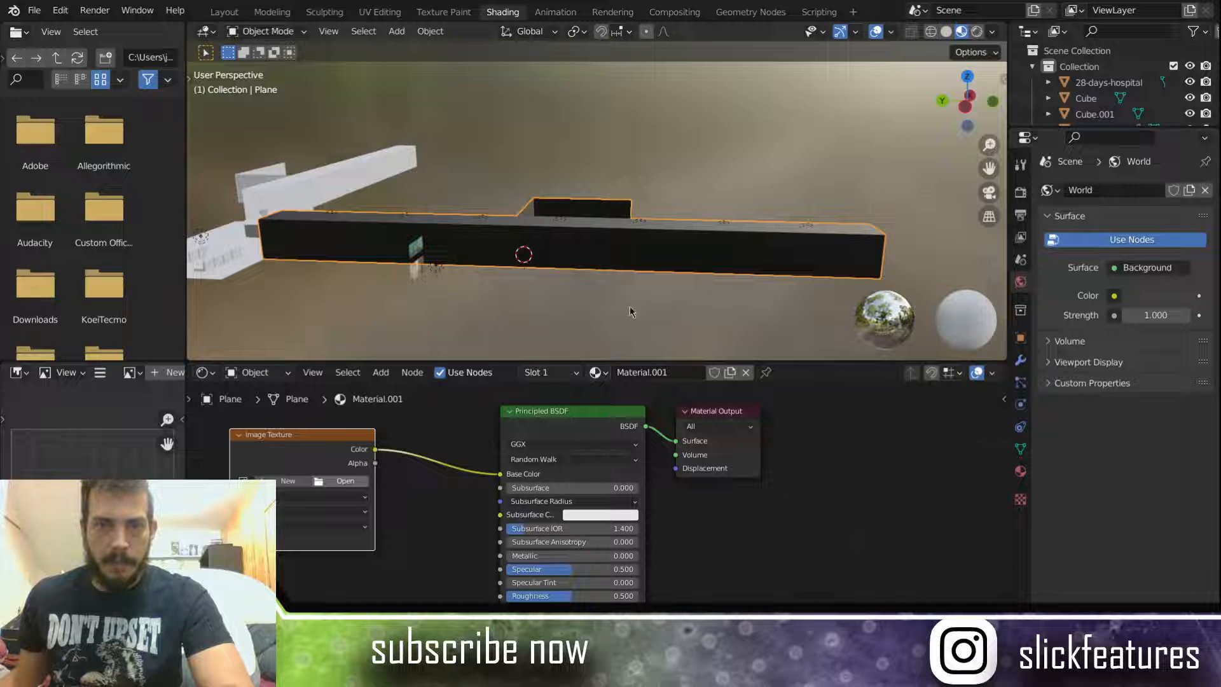
pyautogui.scroll(4, 613, 289)
pyautogui.moveTo(612, 285); pyautogui.dragTo(820, 253, button='middle')
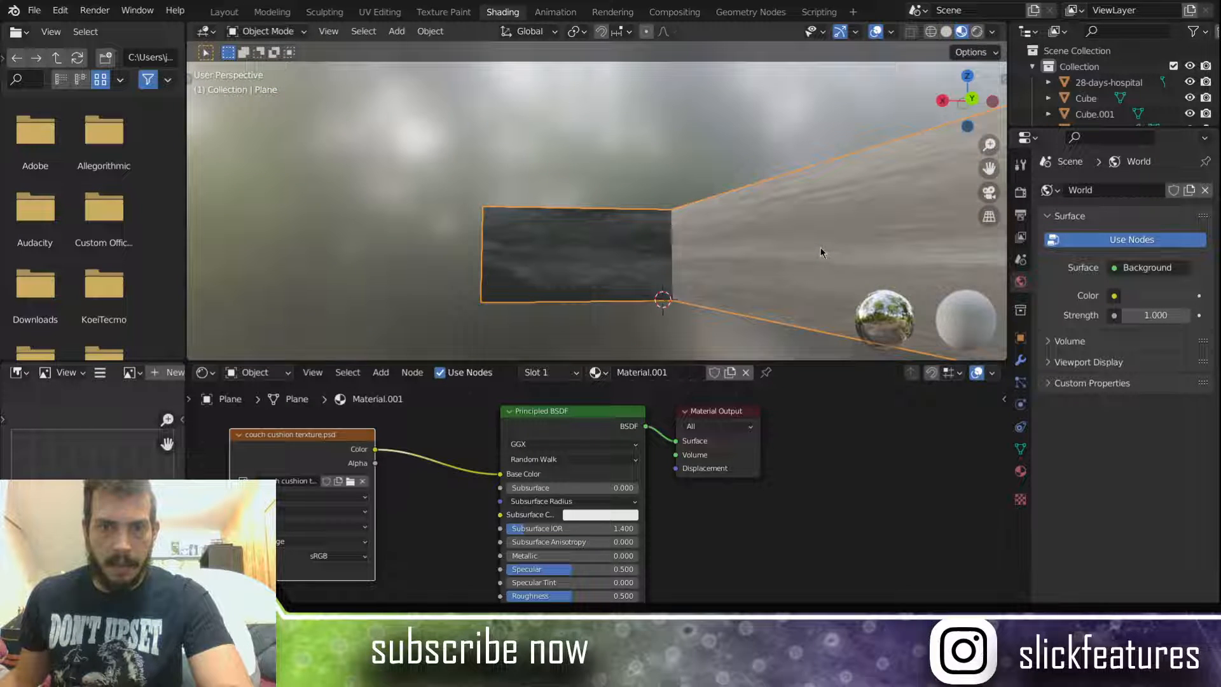
# Step: Inspect the couch cushion texture on the hallway's walls, side room, floor and interior for stretching
pyautogui.scroll(5, 676, 265)
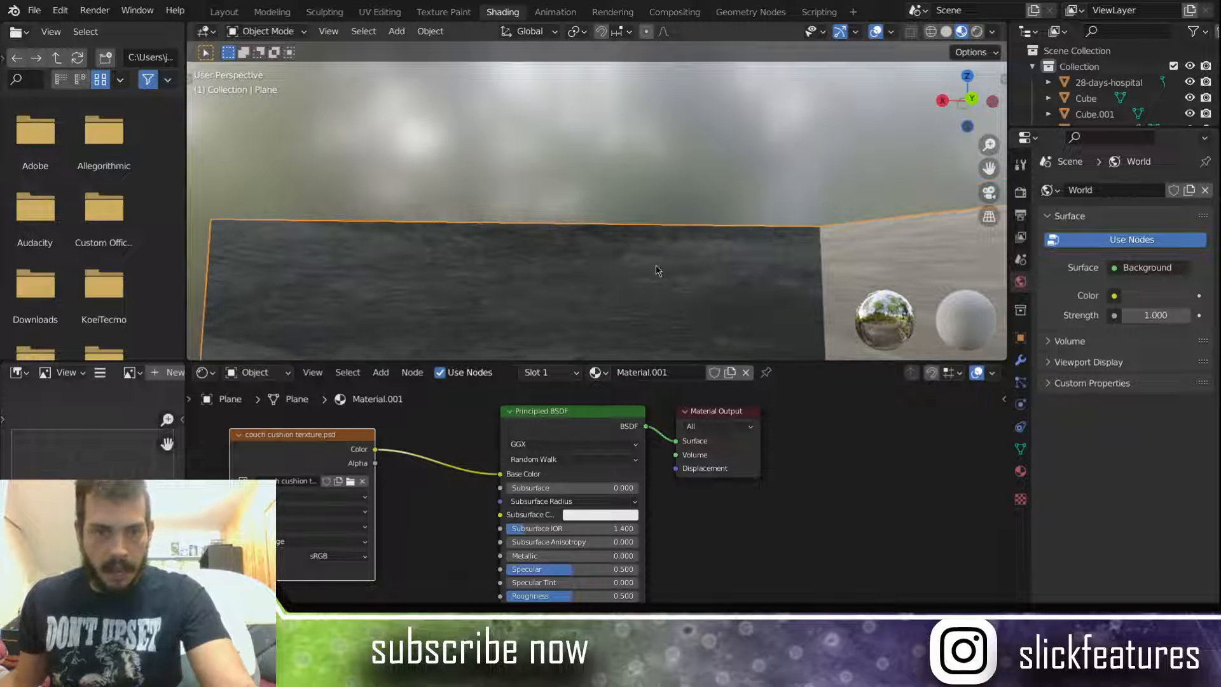
pyautogui.scroll(-5, 654, 267)
pyautogui.moveTo(804, 188); pyautogui.dragTo(537, 216, button='middle')
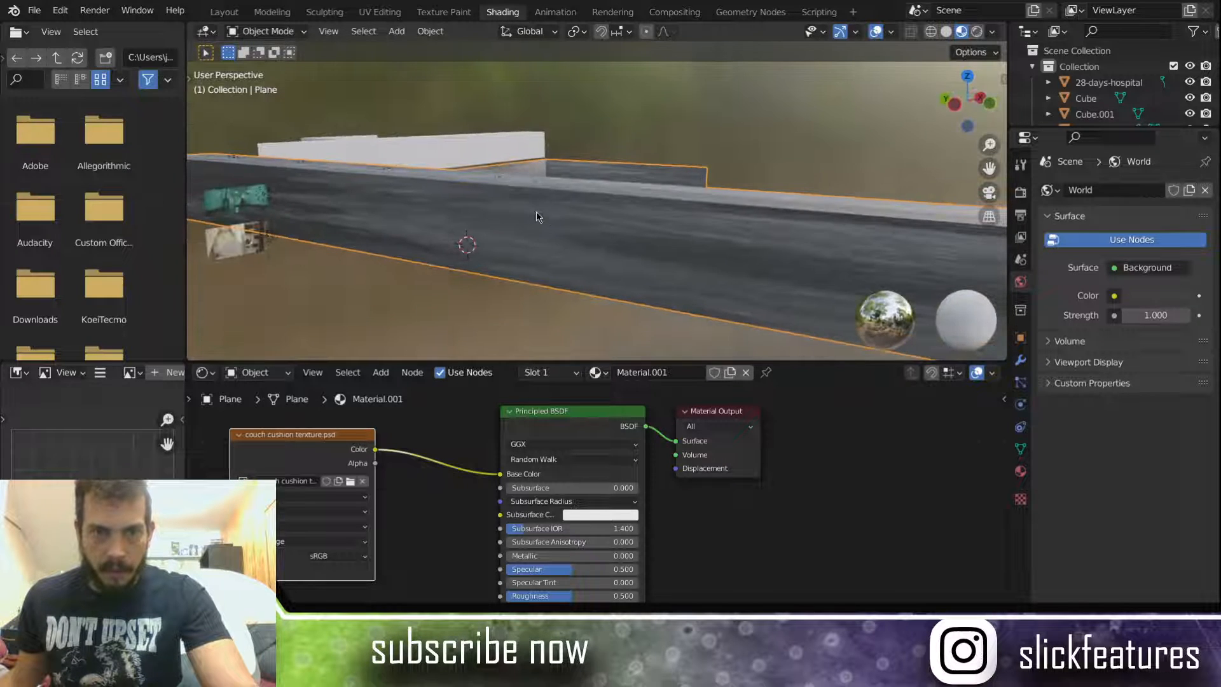
pyautogui.scroll(-6, 509, 180)
pyautogui.moveTo(620, 205); pyautogui.dragTo(501, 192, button='middle')
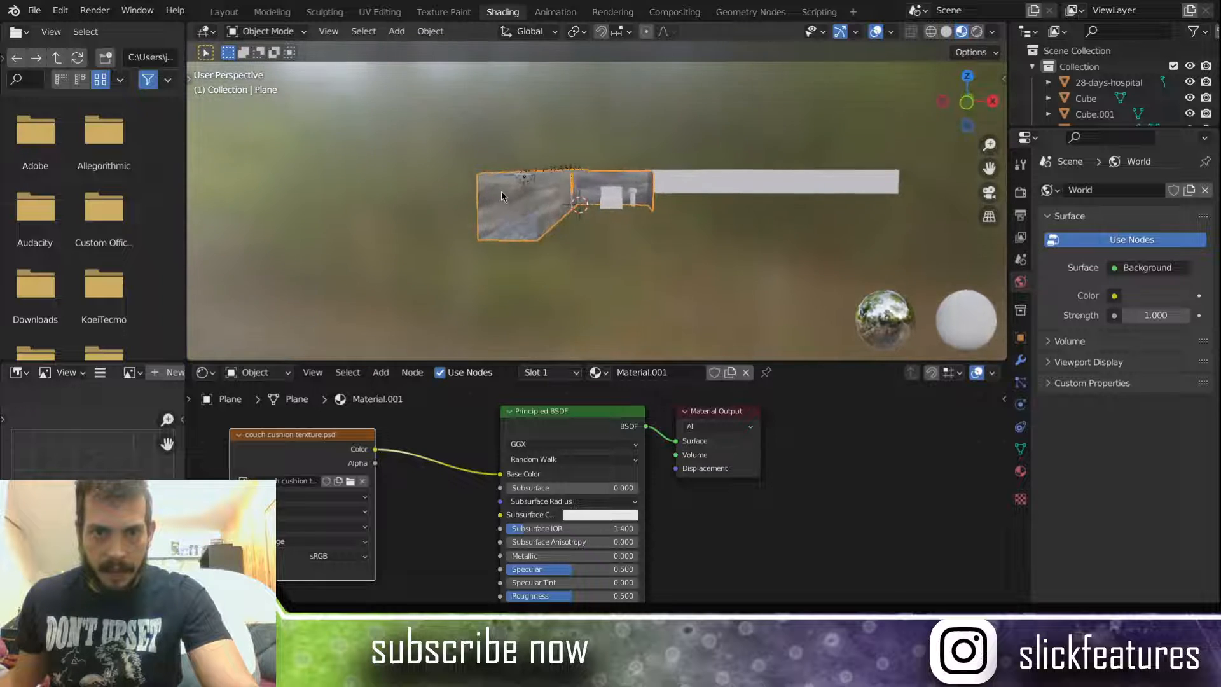
pyautogui.scroll(6, 509, 194)
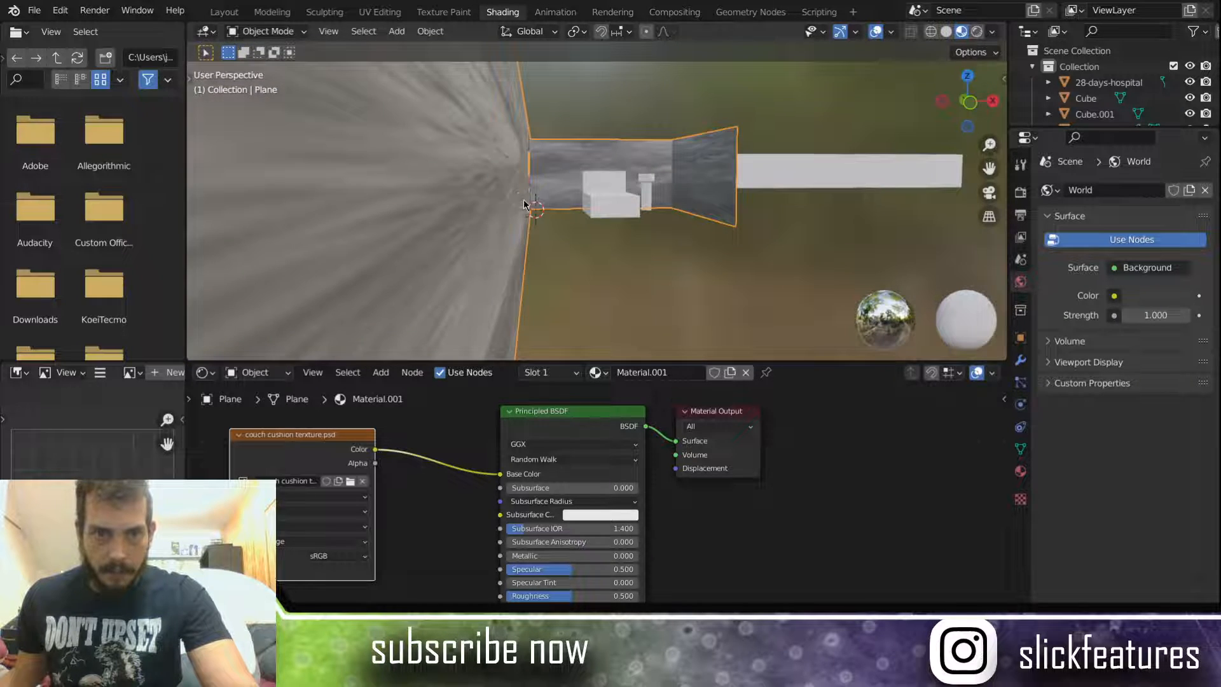
pyautogui.scroll(5, 520, 200)
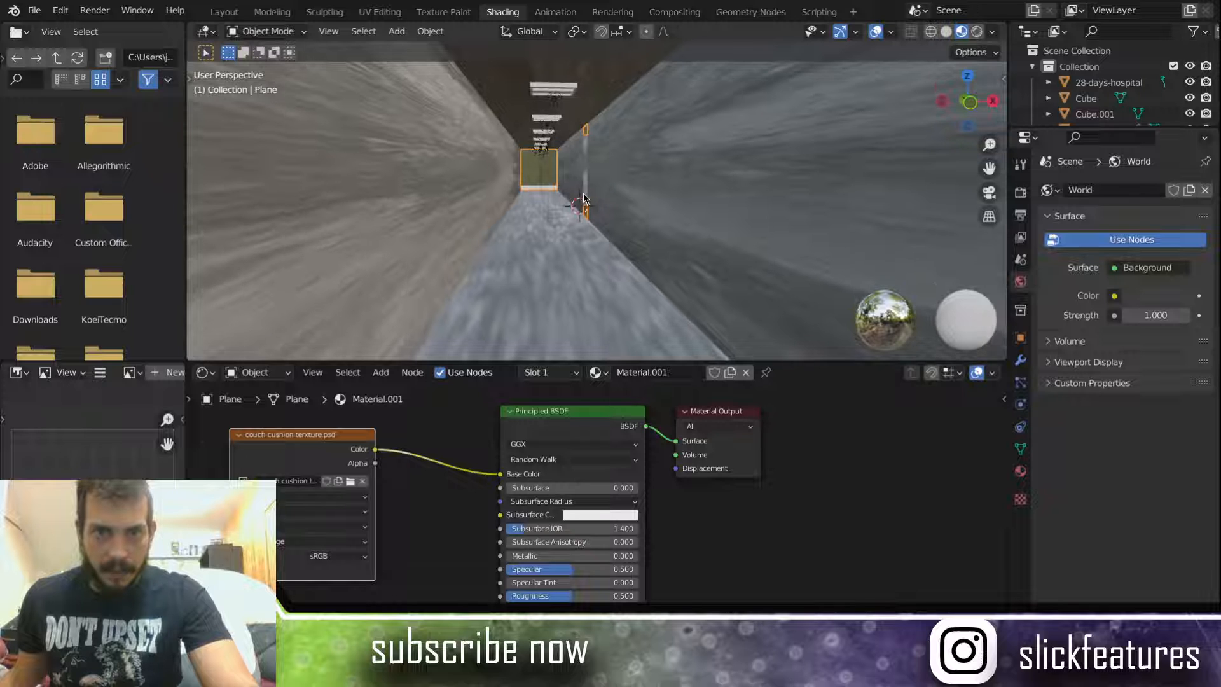
pyautogui.scroll(-4, 584, 198)
pyautogui.moveTo(512, 183); pyautogui.dragTo(667, 217, button='middle')
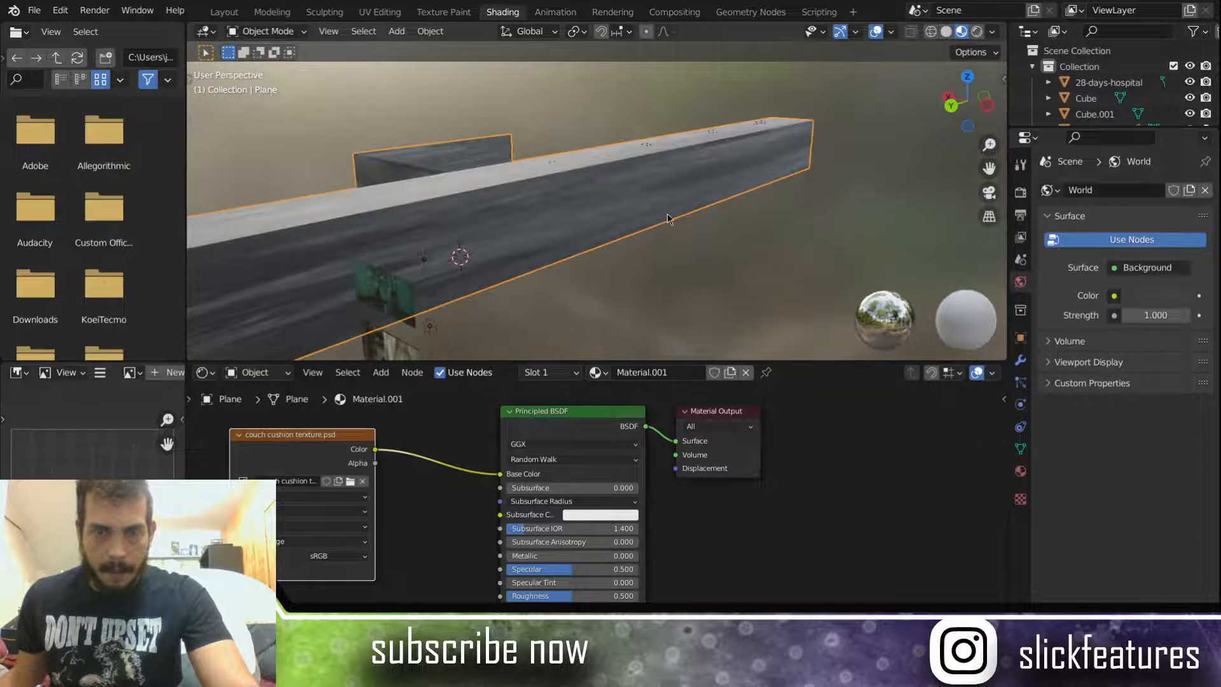
# Step: Switch to the UV Editing workspace and set the 3D viewport shading to Material Preview
pyautogui.click(380, 12)
pyautogui.press('z')
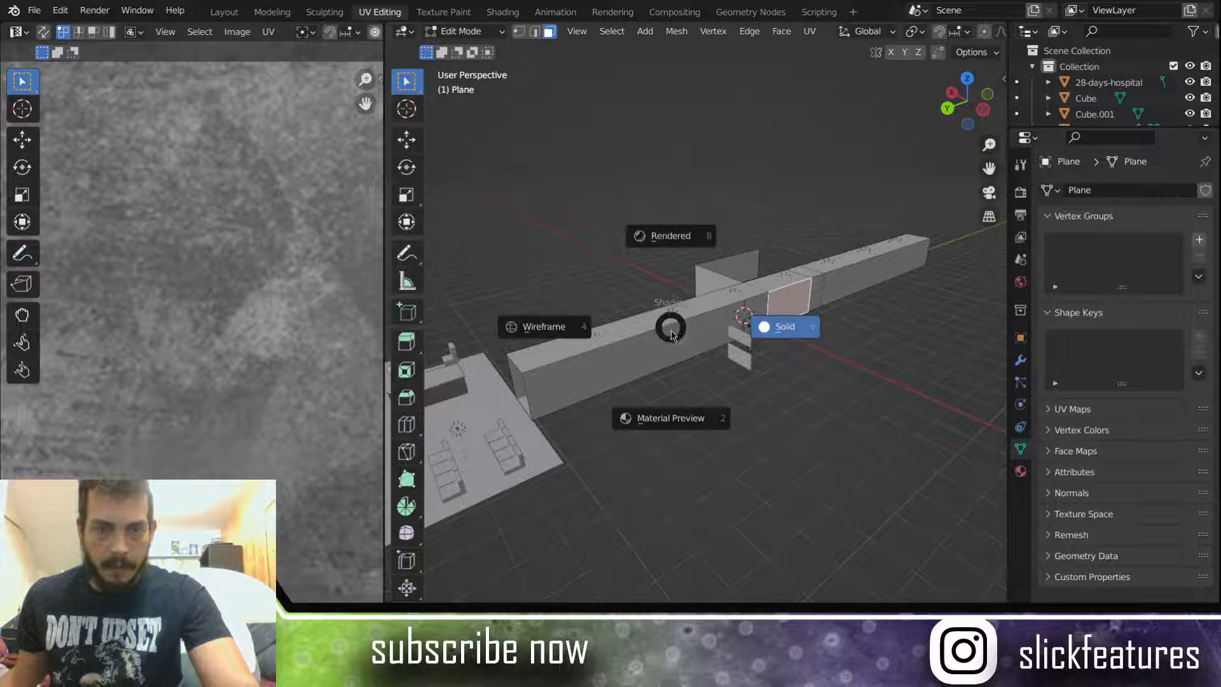
pyautogui.click(678, 412)
# Step: Select the hallway's long and short wall faces along both of its sides
pyautogui.moveTo(737, 416); pyautogui.dragTo(620, 338, button='middle')
pyautogui.click(597, 324)
pyautogui.keyDown('shift'); pyautogui.click(755, 305); pyautogui.keyUp('shift')
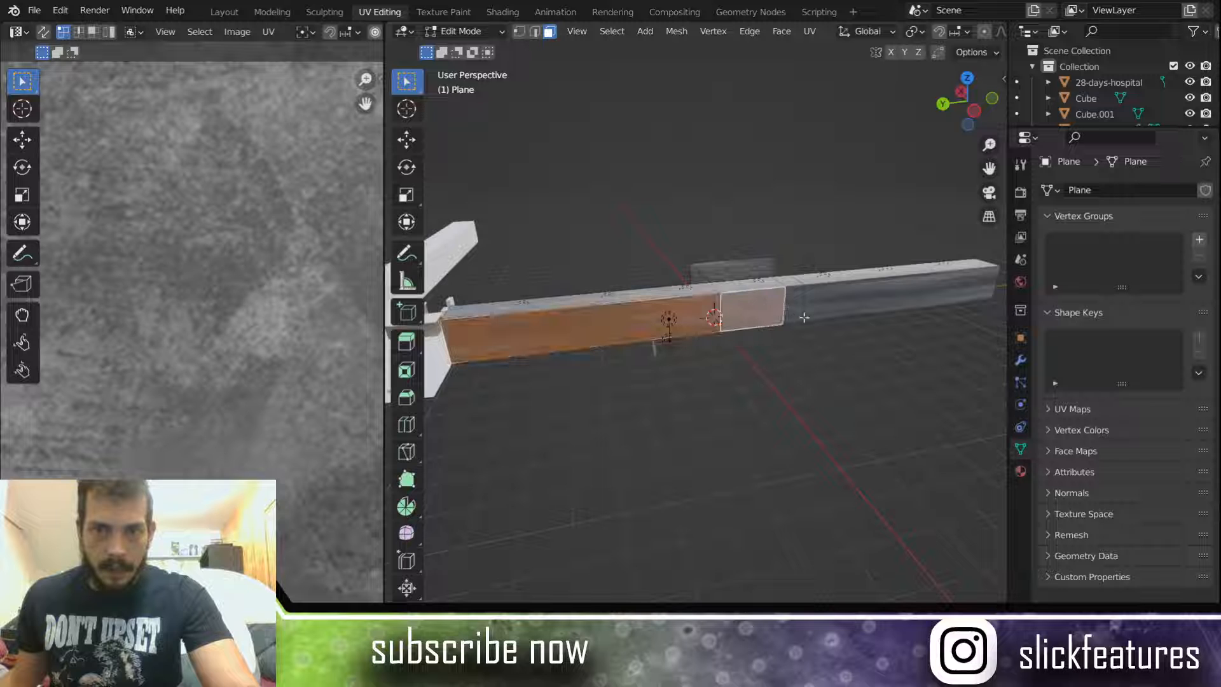
pyautogui.keyDown('shift'); pyautogui.click(799, 306); pyautogui.keyUp('shift')
pyautogui.keyDown('shift'); pyautogui.click(822, 299); pyautogui.keyUp('shift')
pyautogui.moveTo(822, 300); pyautogui.dragTo(600, 325, button='middle')
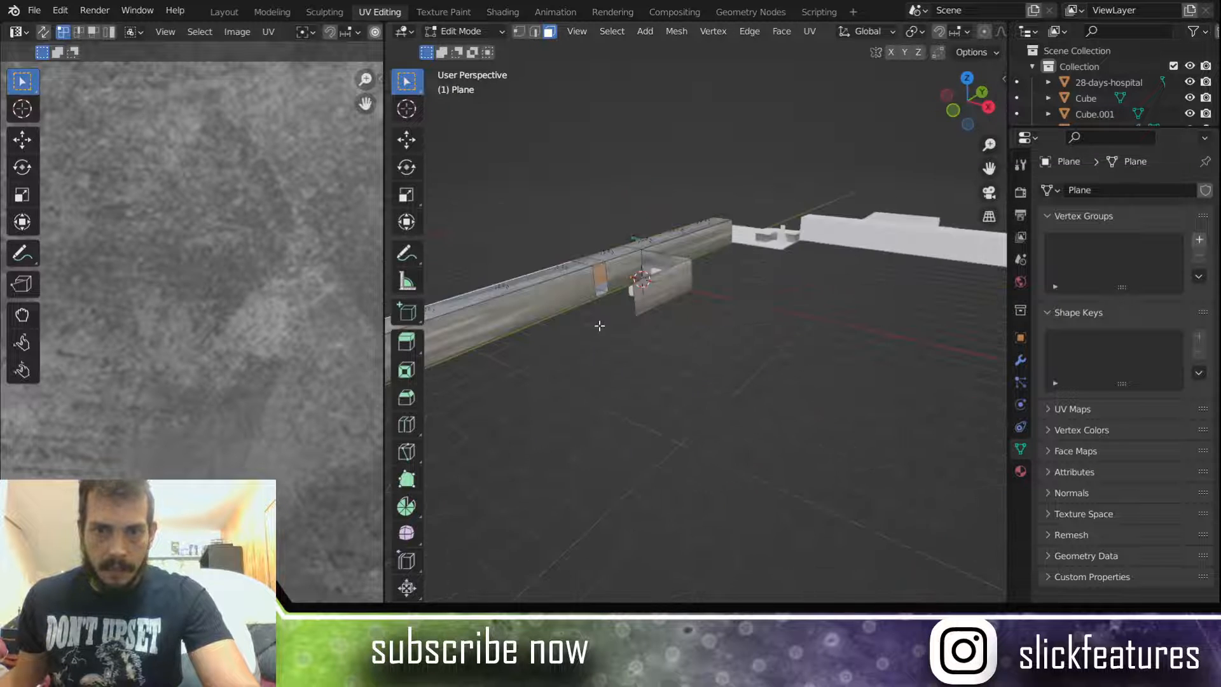
pyautogui.keyDown('shift'); pyautogui.click(626, 270); pyautogui.keyUp('shift')
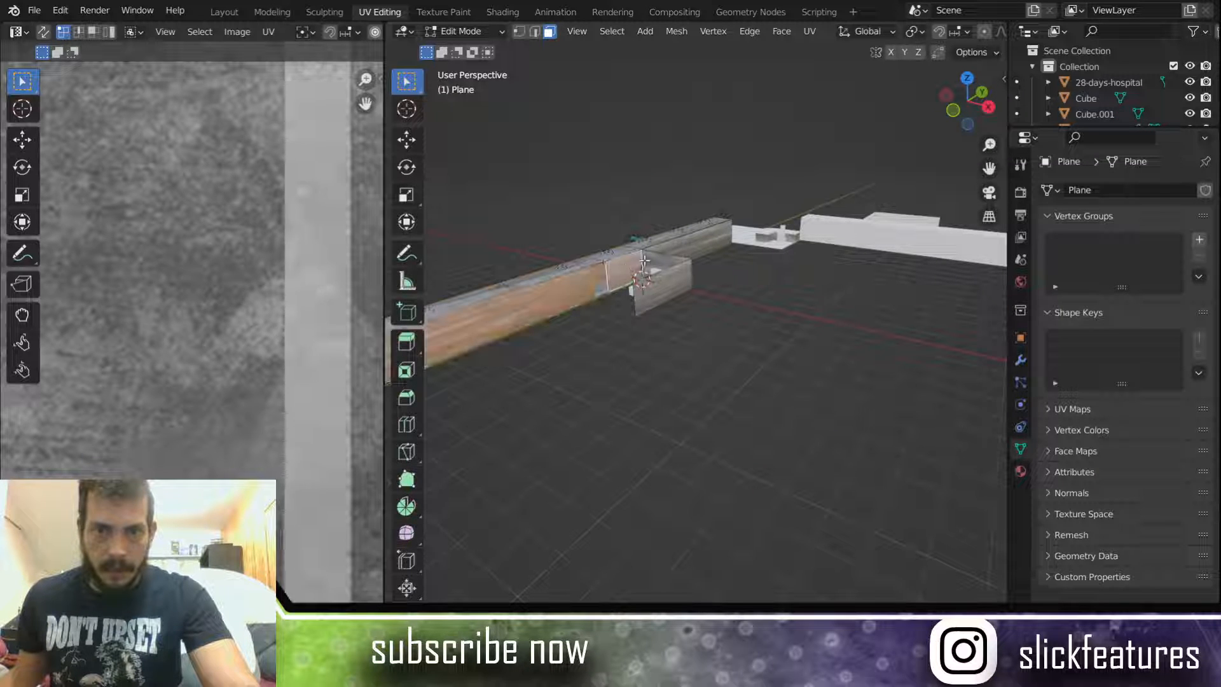
# Step: Rotate all UV islands of the selected wall faces by 90° so they lie horizontally
pyautogui.scroll(-6, 315, 291)
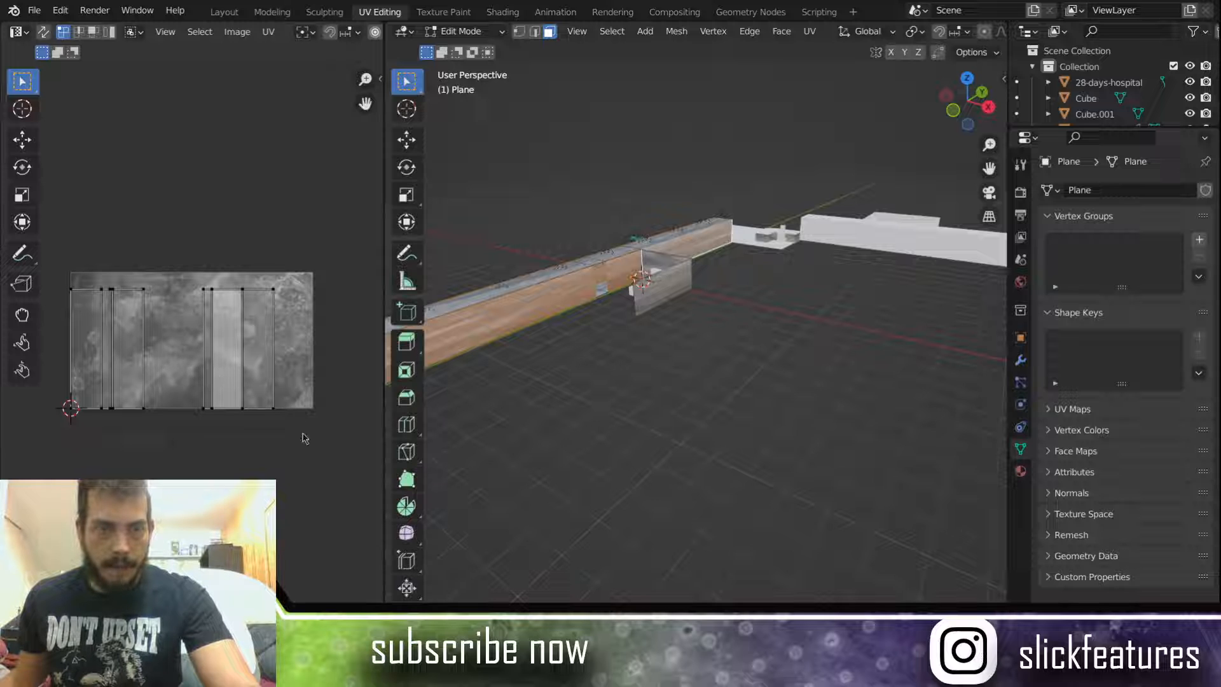
pyautogui.press('a')
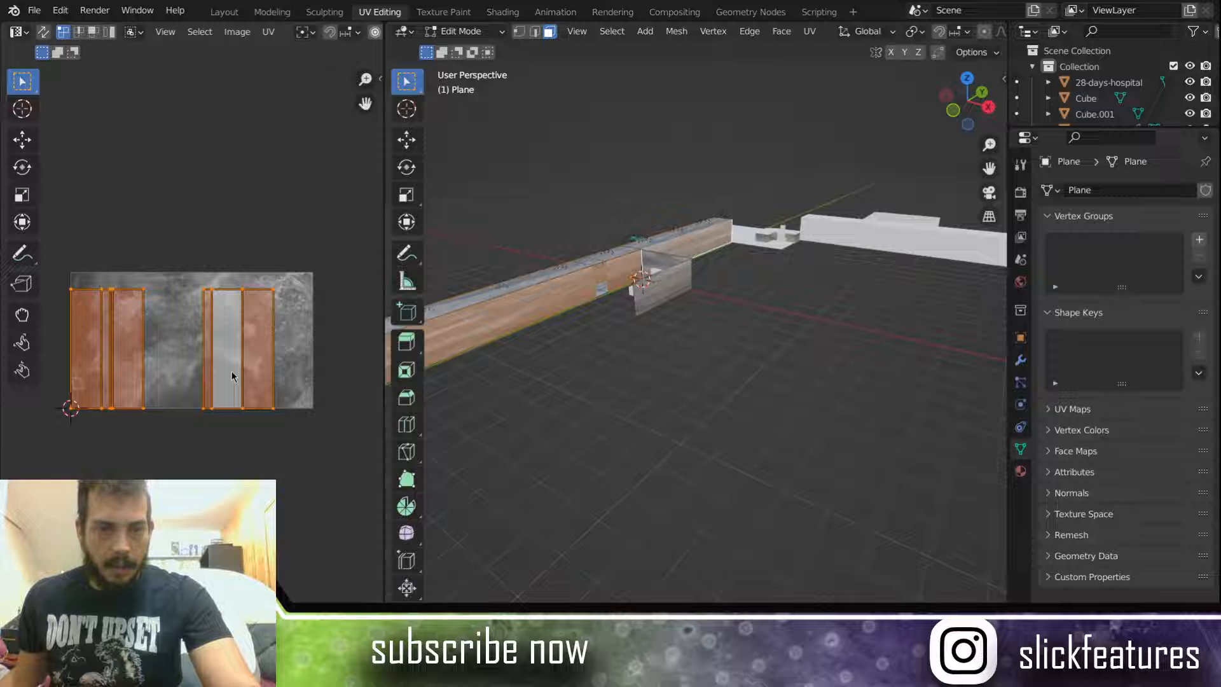
pyautogui.press('r')
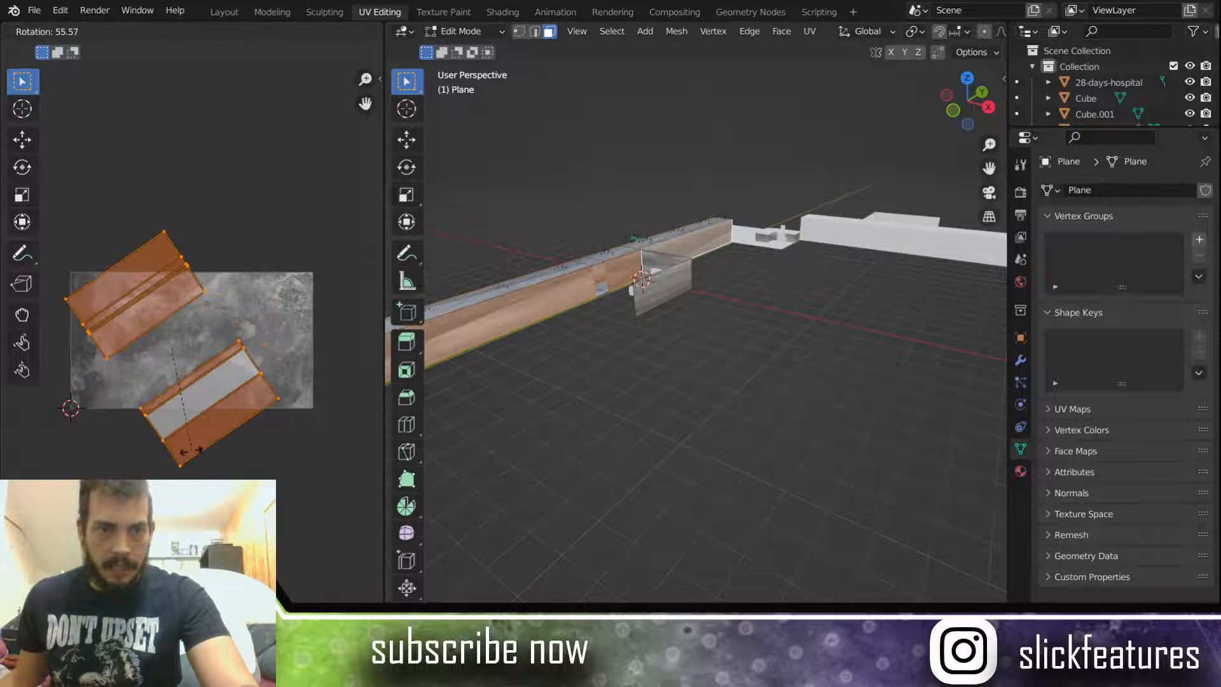
pyautogui.click(162, 370)
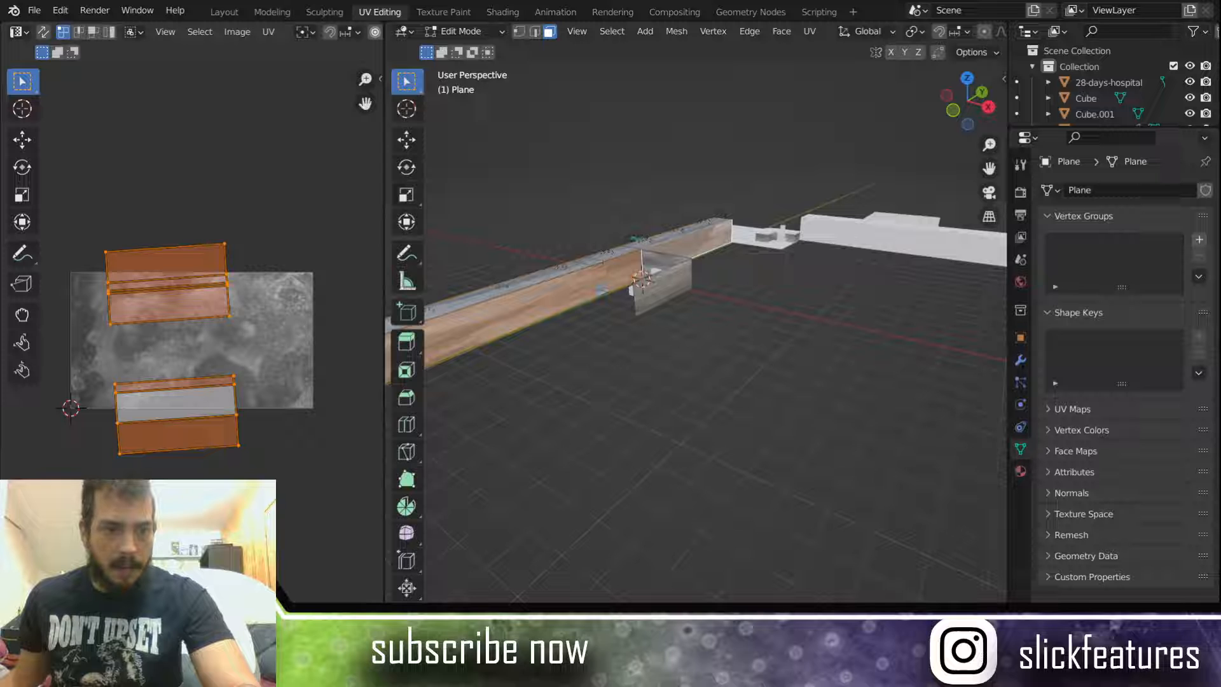
pyautogui.write('90')
pyautogui.press('Return')
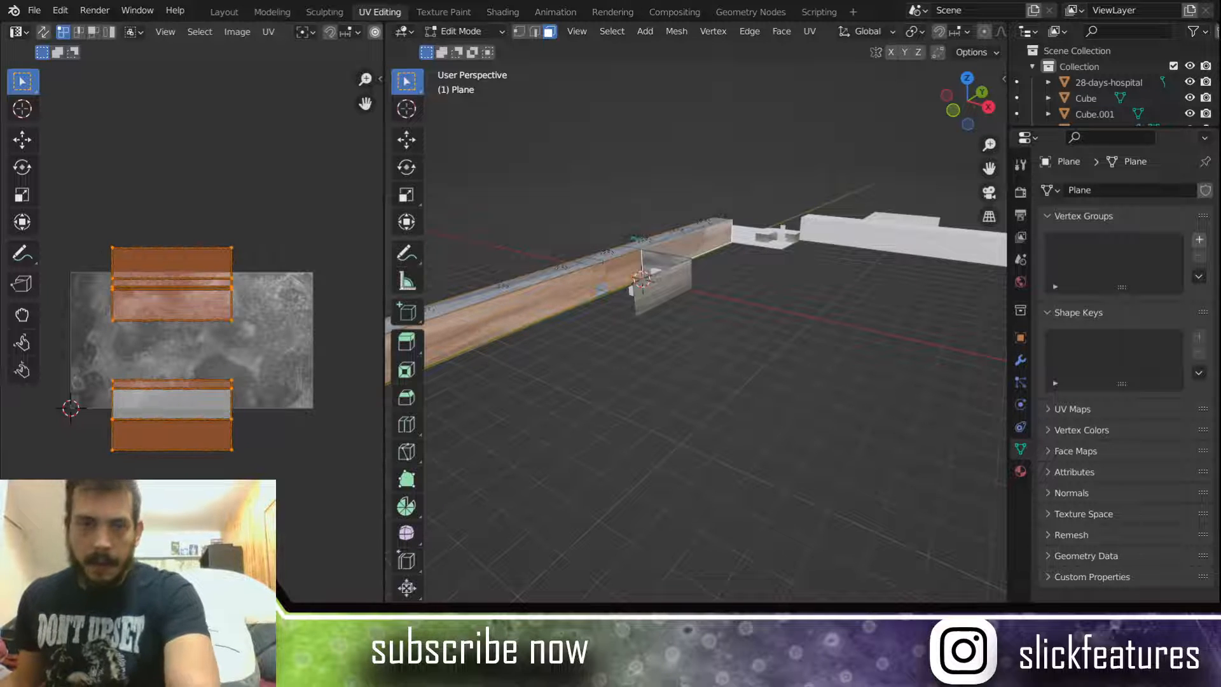
# Step: Move the lower group of rotated wall UV islands up onto the texture image
pyautogui.moveTo(97, 365); pyautogui.dragTo(256, 474)
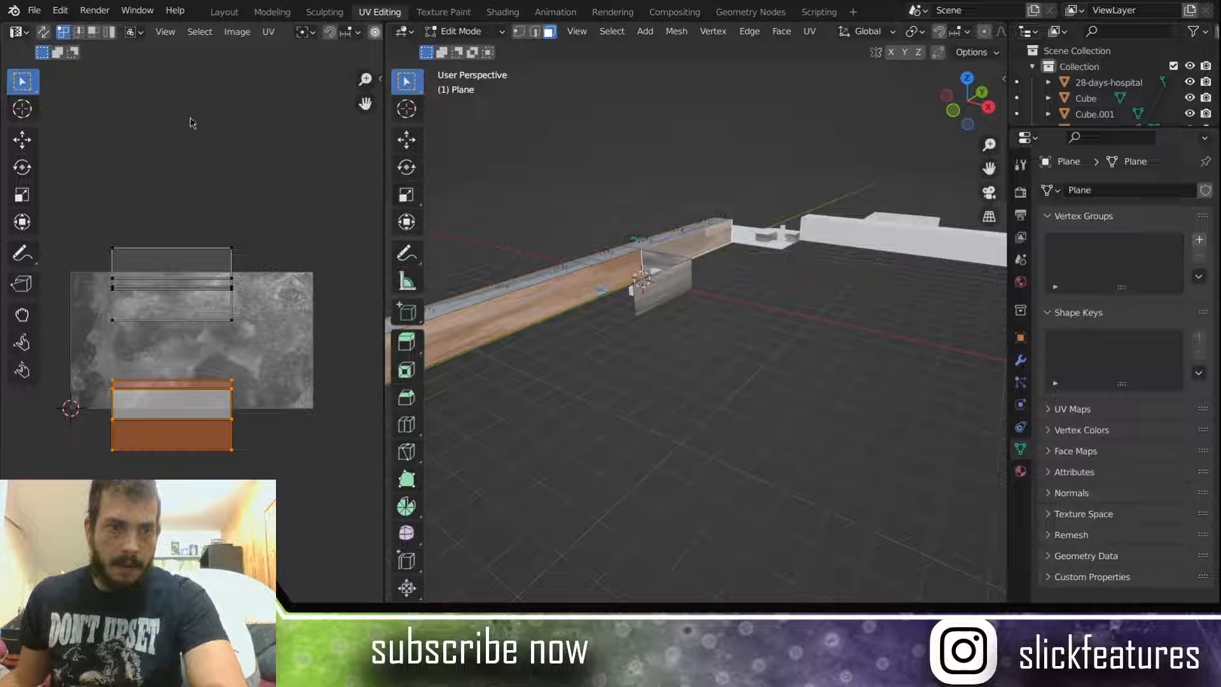
pyautogui.click(23, 145)
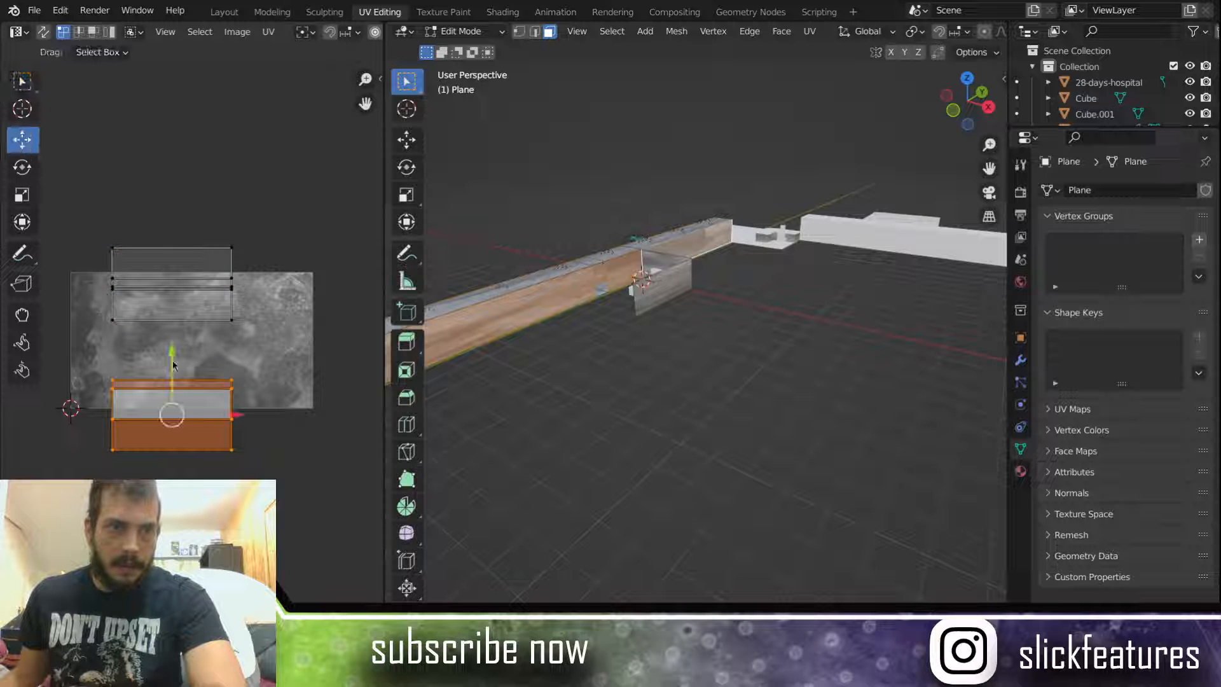
pyautogui.moveTo(172, 358); pyautogui.dragTo(168, 298)
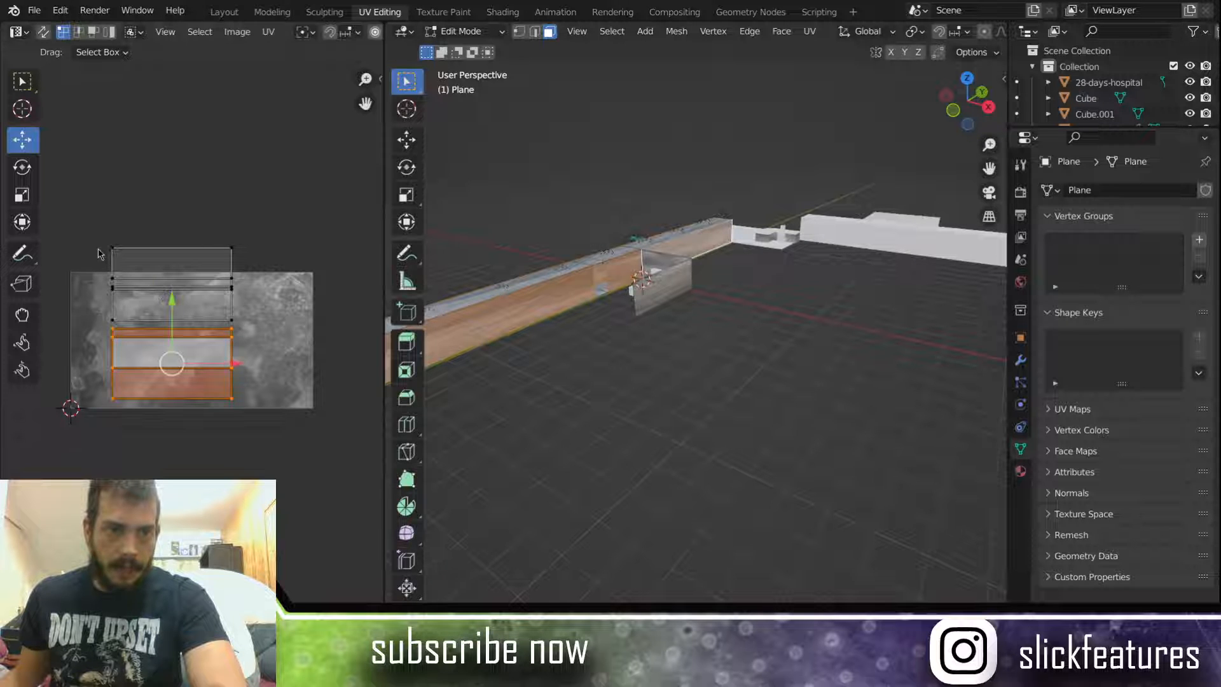
# Step: Shift all the rotated wall UV islands together towards the texture image's left edge and adjust their vertical position
pyautogui.scroll(4, 505, 319)
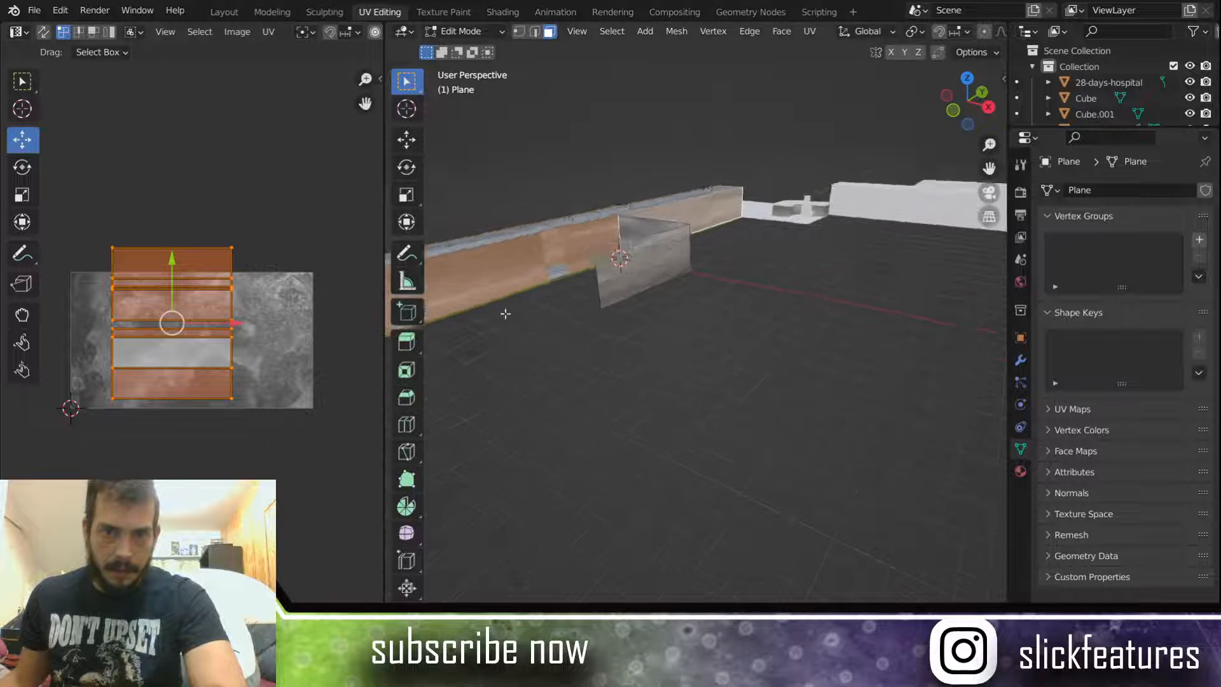
pyautogui.moveTo(504, 318); pyautogui.dragTo(680, 312, button='middle')
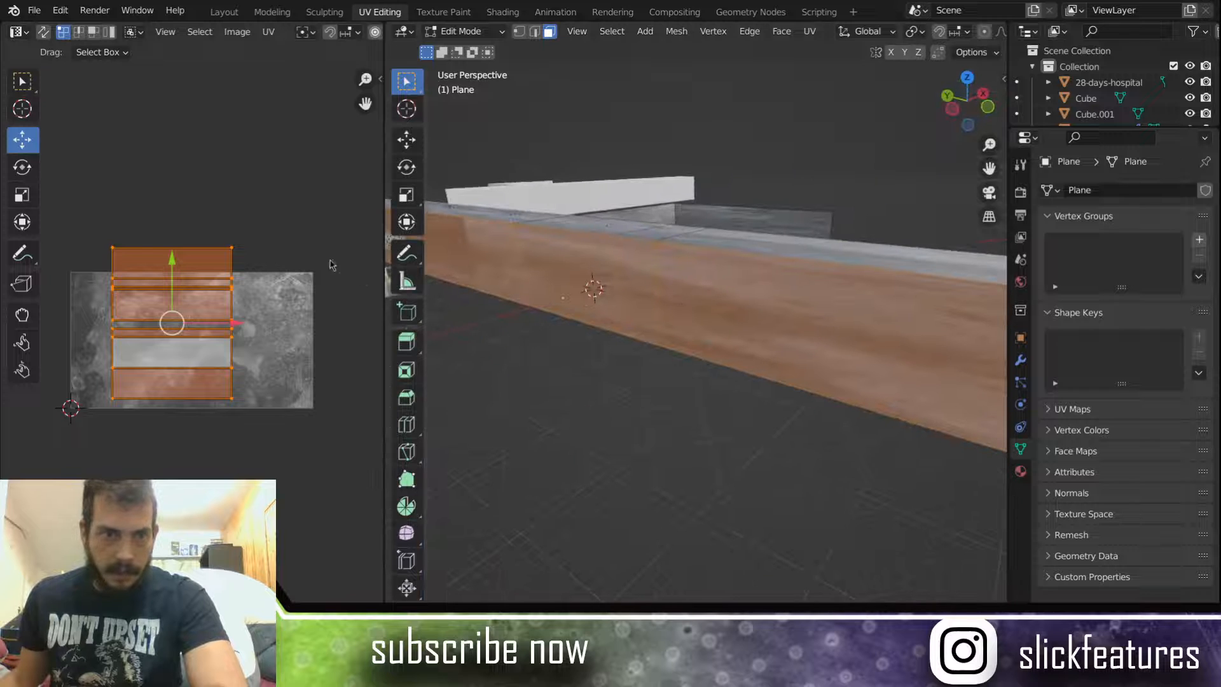
pyautogui.moveTo(104, 234); pyautogui.dragTo(262, 421)
pyautogui.moveTo(224, 324); pyautogui.dragTo(198, 323)
pyautogui.moveTo(140, 265); pyautogui.dragTo(145, 283)
# Step: Try stretching and narrowing the lower UV island group horizontally by moving its right-edge vertices, comparing the texture on the walls
pyautogui.moveTo(219, 326); pyautogui.dragTo(196, 421)
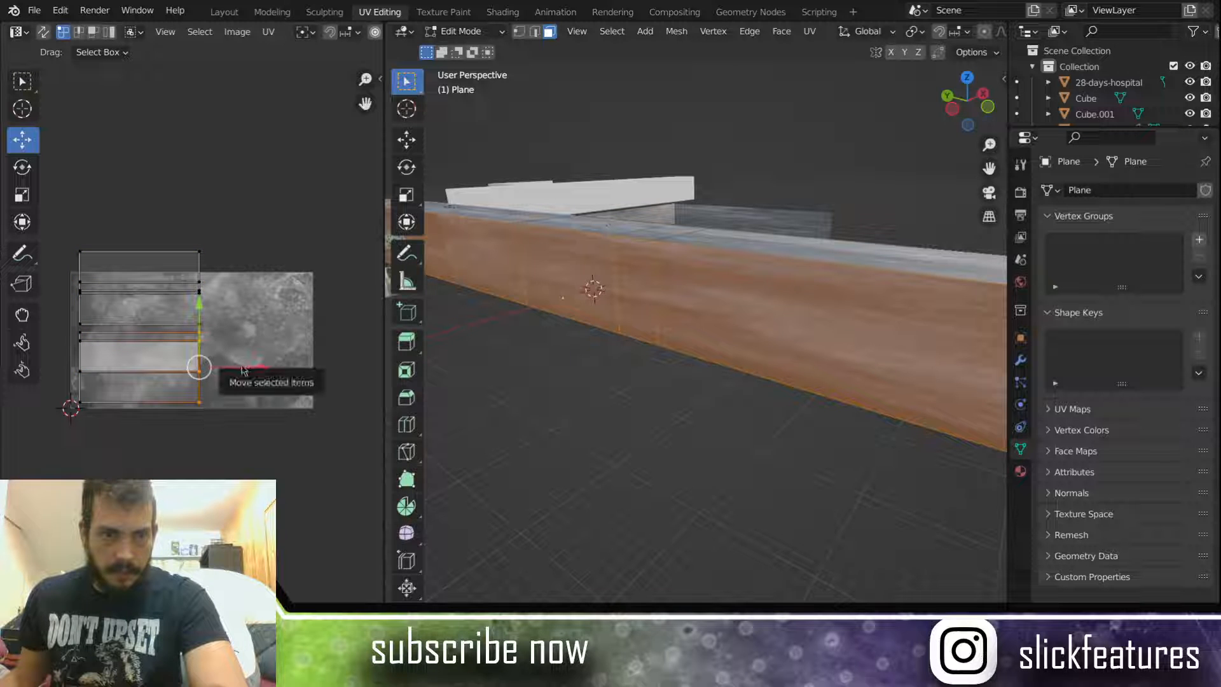
pyautogui.moveTo(263, 374); pyautogui.dragTo(340, 373)
pyautogui.moveTo(471, 346); pyautogui.dragTo(613, 305, button='middle')
pyautogui.moveTo(663, 340); pyautogui.dragTo(548, 332, button='middle')
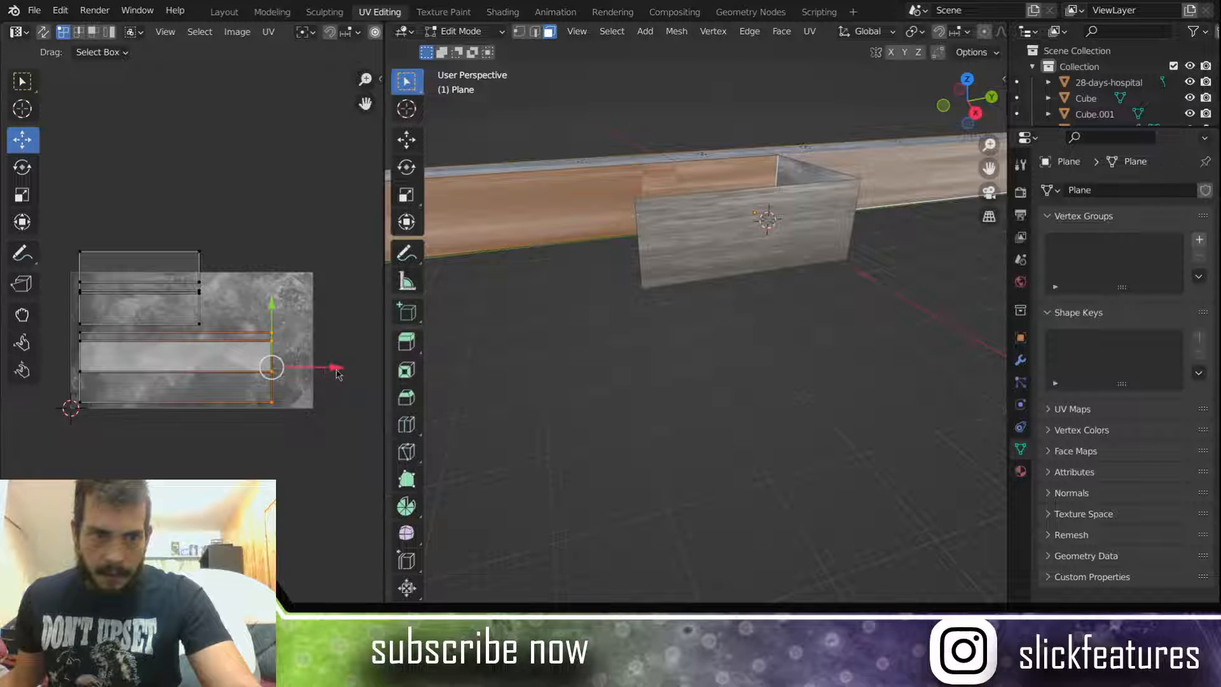
pyautogui.moveTo(337, 372); pyautogui.dragTo(224, 368)
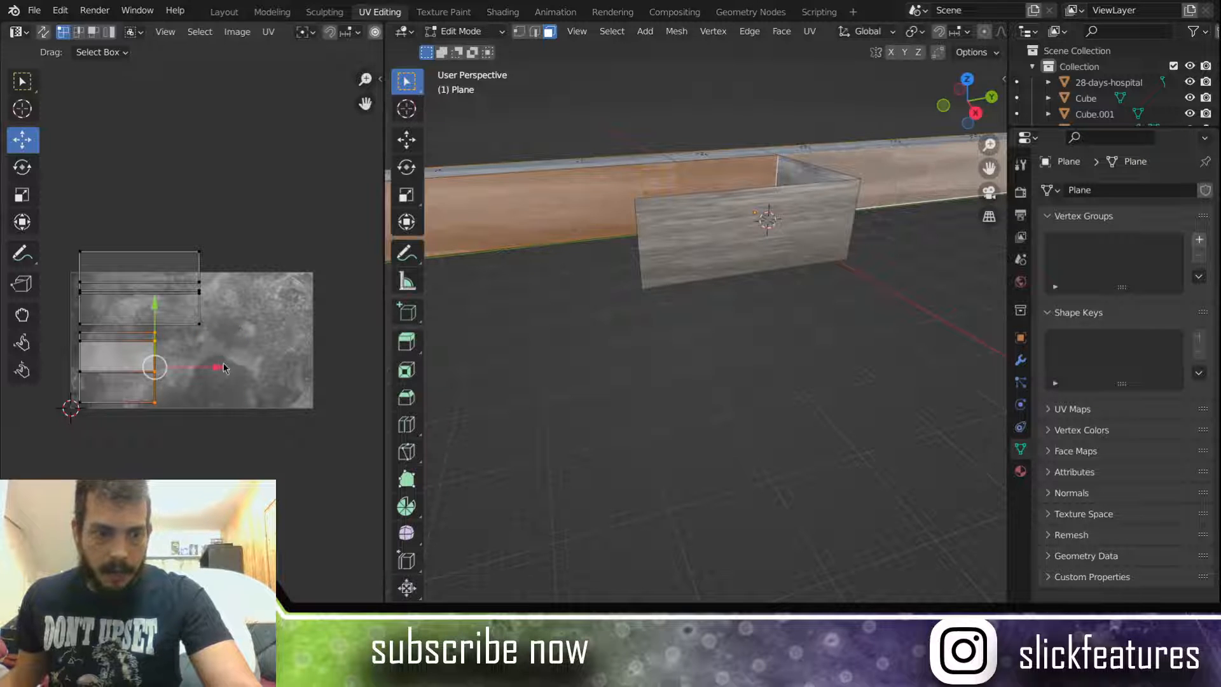
# Step: Undo the edge stretching, the island moves and the 90° rotation of the wall UVs
pyautogui.hotkey('ctrl', 'z')
pyautogui.hotkey('ctrl', 'z')
pyautogui.press('a')
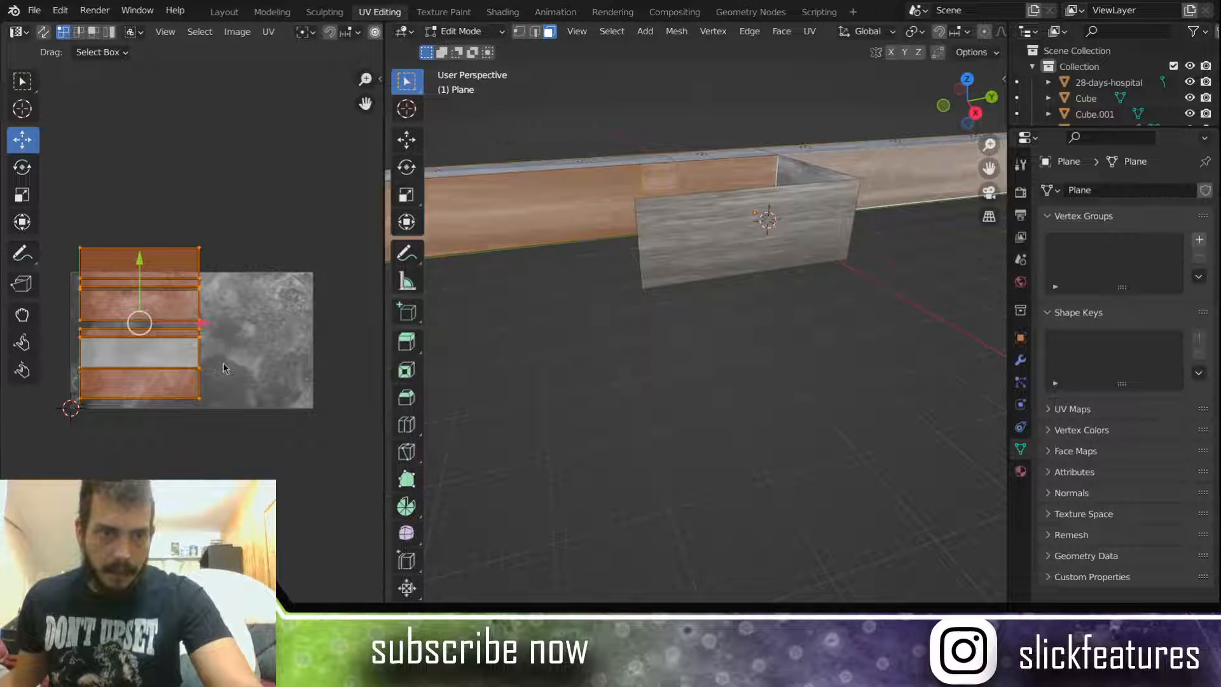
pyautogui.hotkey('ctrl', 'z')
pyautogui.hotkey('ctrl', 'z')
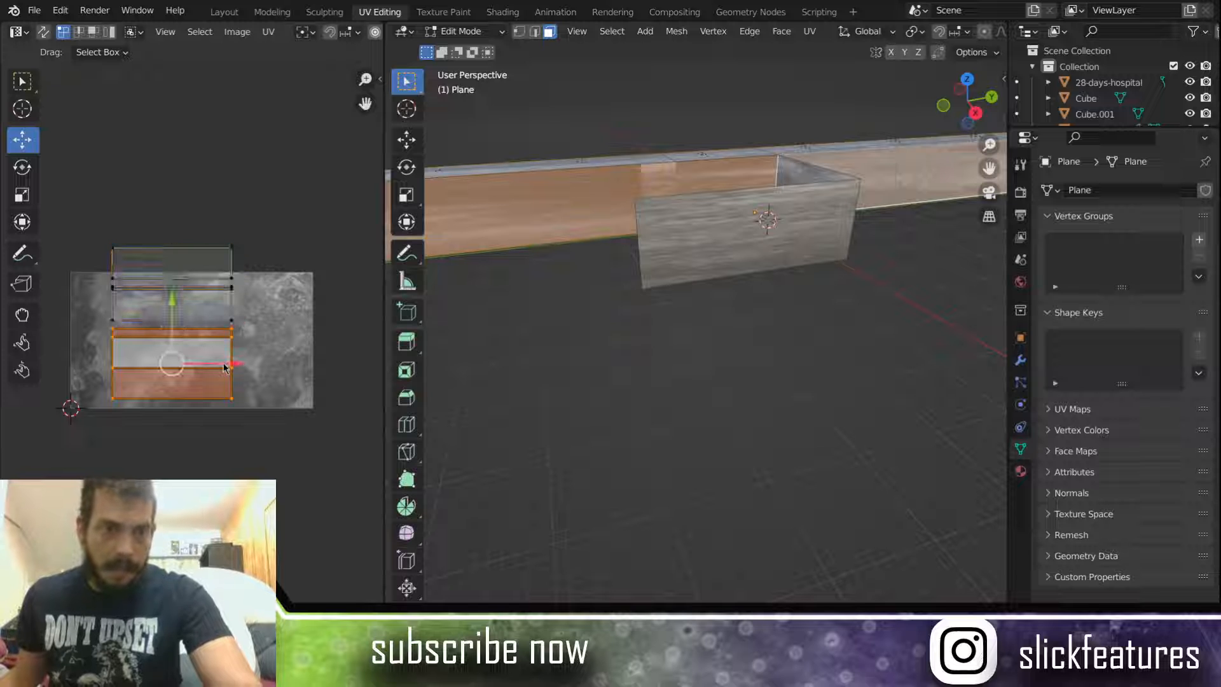
pyautogui.hotkey('ctrl', 'z')
pyautogui.hotkey('ctrl', 'z')
pyautogui.hotkey('ctrl', 'z')
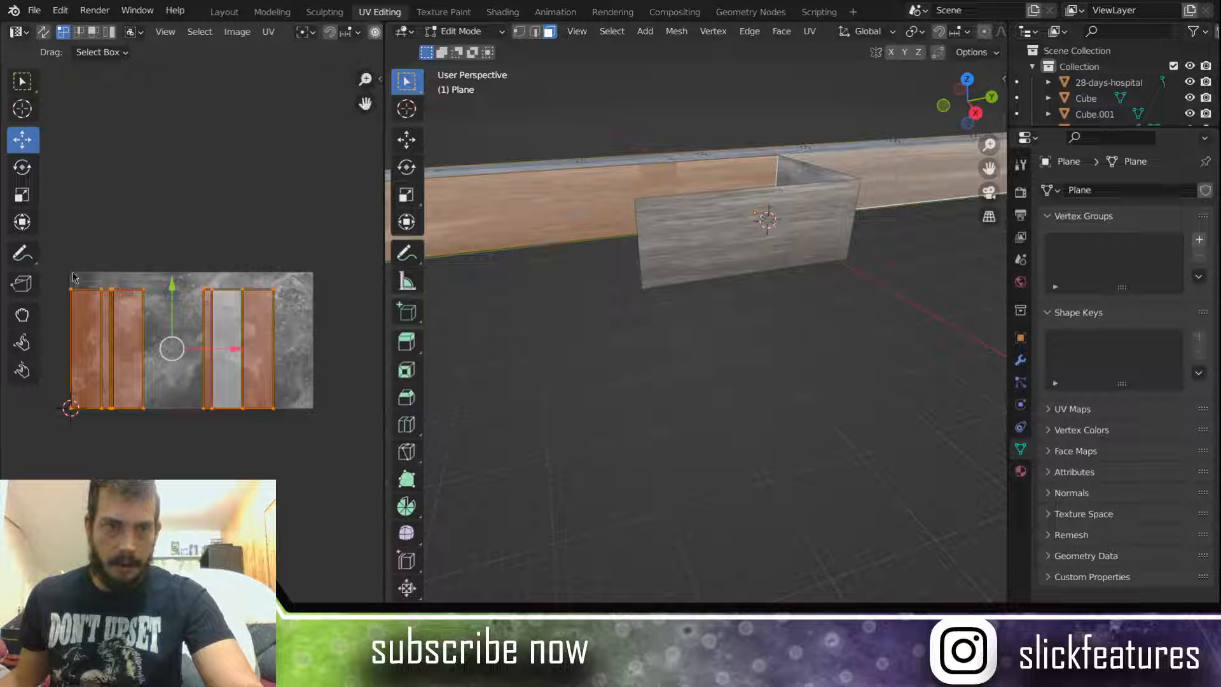
# Step: Lower the top-edge vertices of the right-hand wall UV island group to shorten it to under half its height
pyautogui.moveTo(192, 269); pyautogui.dragTo(305, 437)
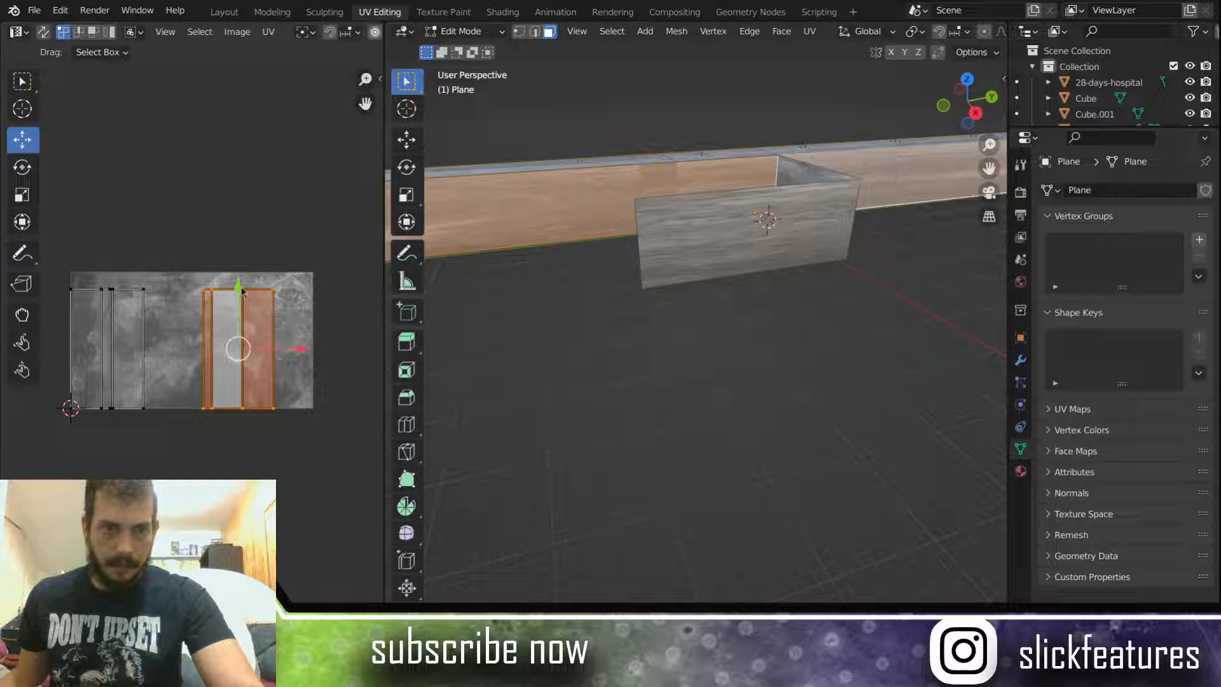
pyautogui.moveTo(189, 280); pyautogui.dragTo(310, 318)
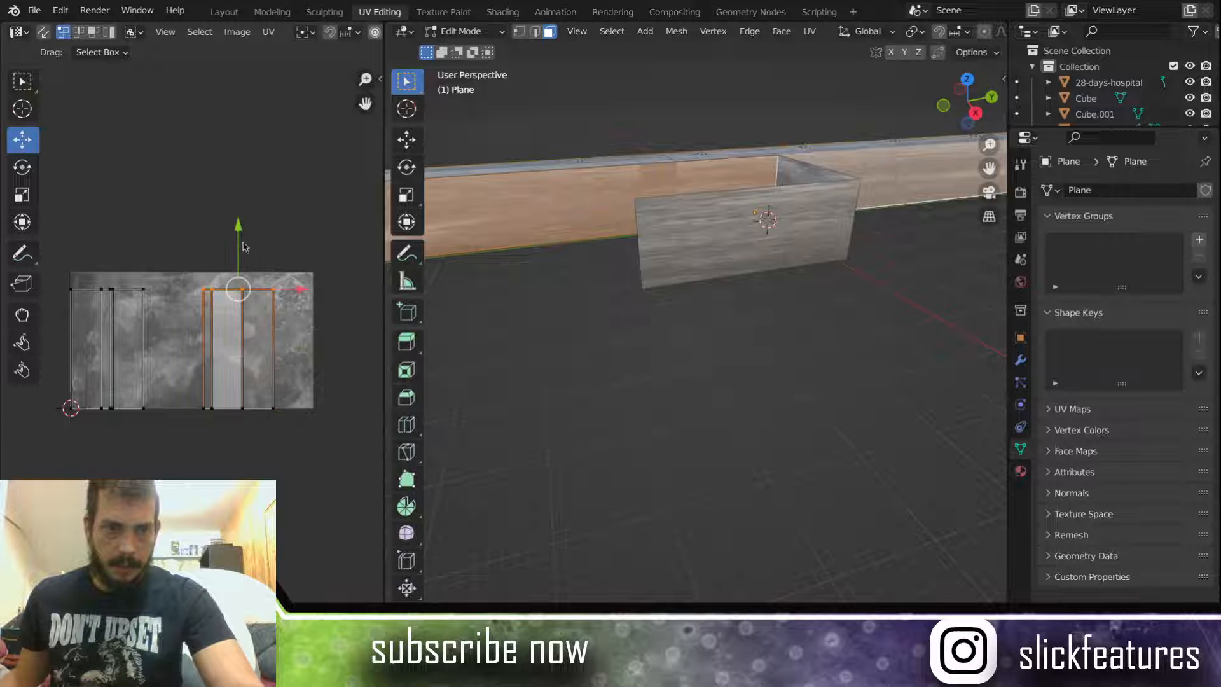
pyautogui.moveTo(238, 236); pyautogui.dragTo(237, 301)
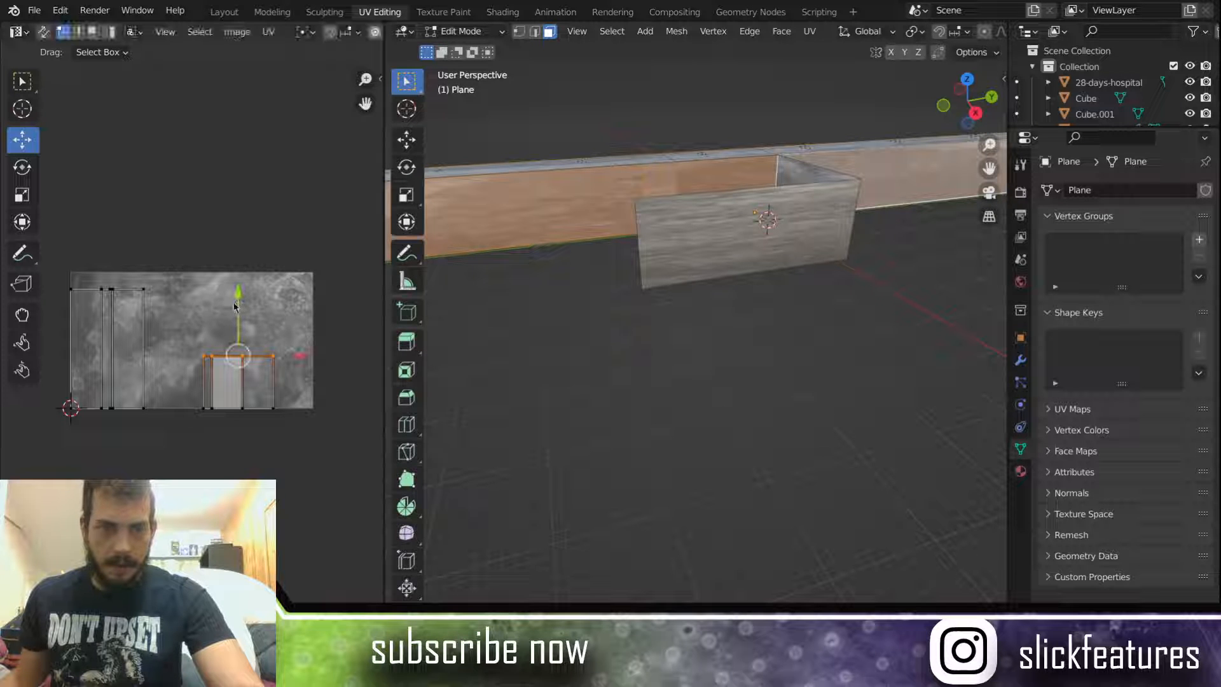
# Step: Move the shortened wall UV island group up and left to the middle of the texture image
pyautogui.moveTo(191, 344); pyautogui.dragTo(310, 425)
pyautogui.moveTo(238, 318); pyautogui.dragTo(236, 283)
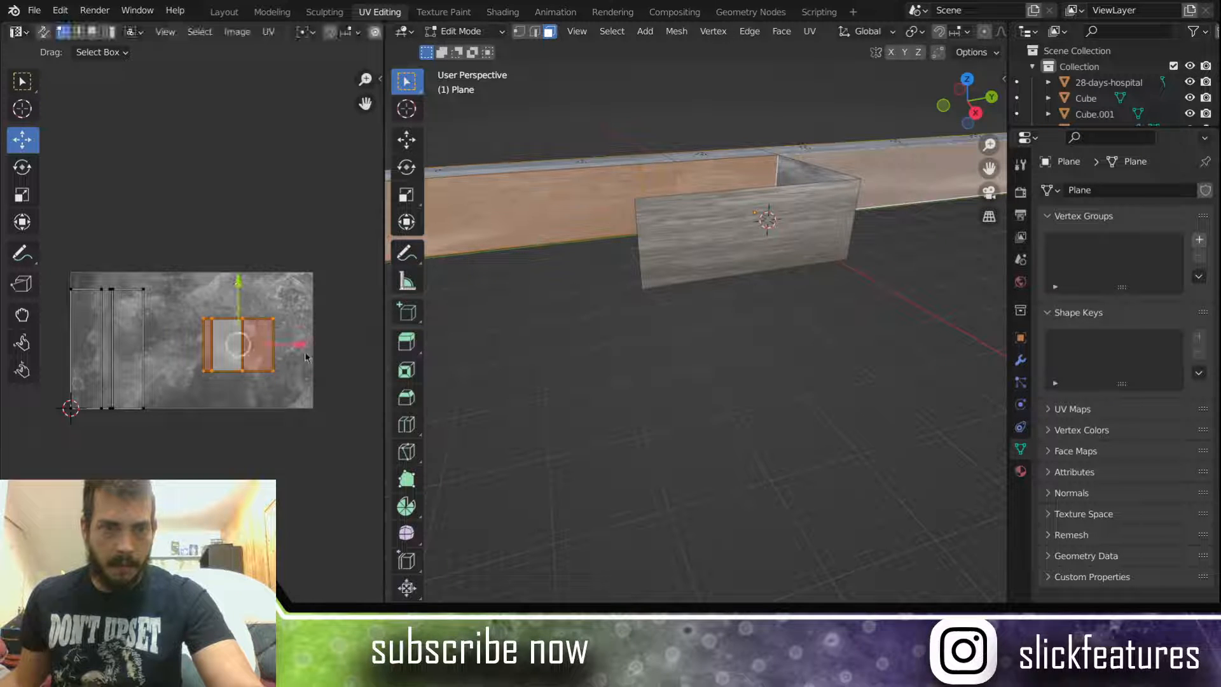
pyautogui.press('g')
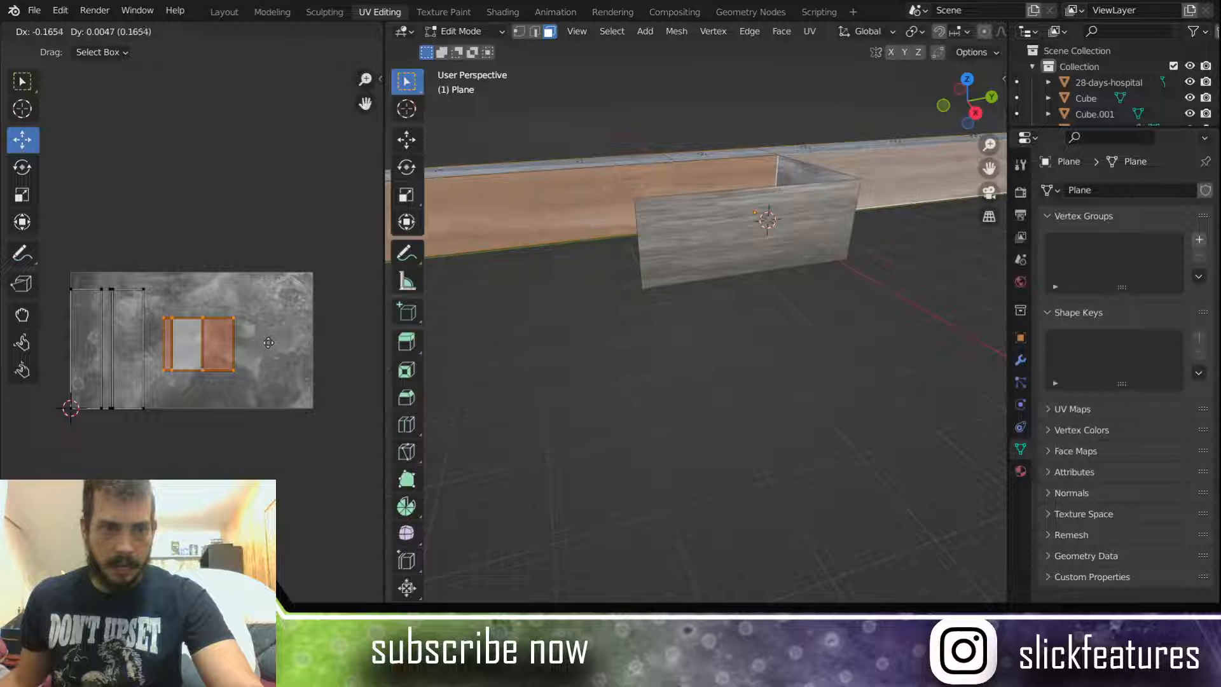
pyautogui.click(267, 344)
# Step: Scale the moved wall UV island group uniformly by about 2.4 and nudge it slightly left and up
pyautogui.press('s')
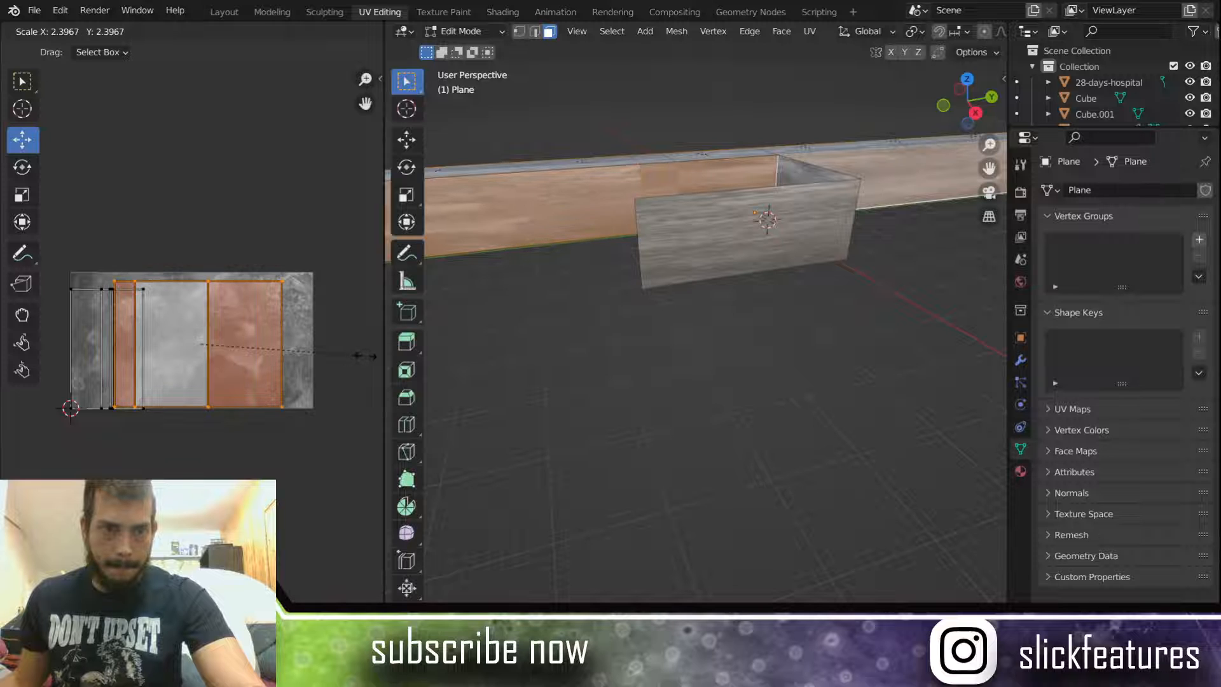
pyautogui.click(367, 362)
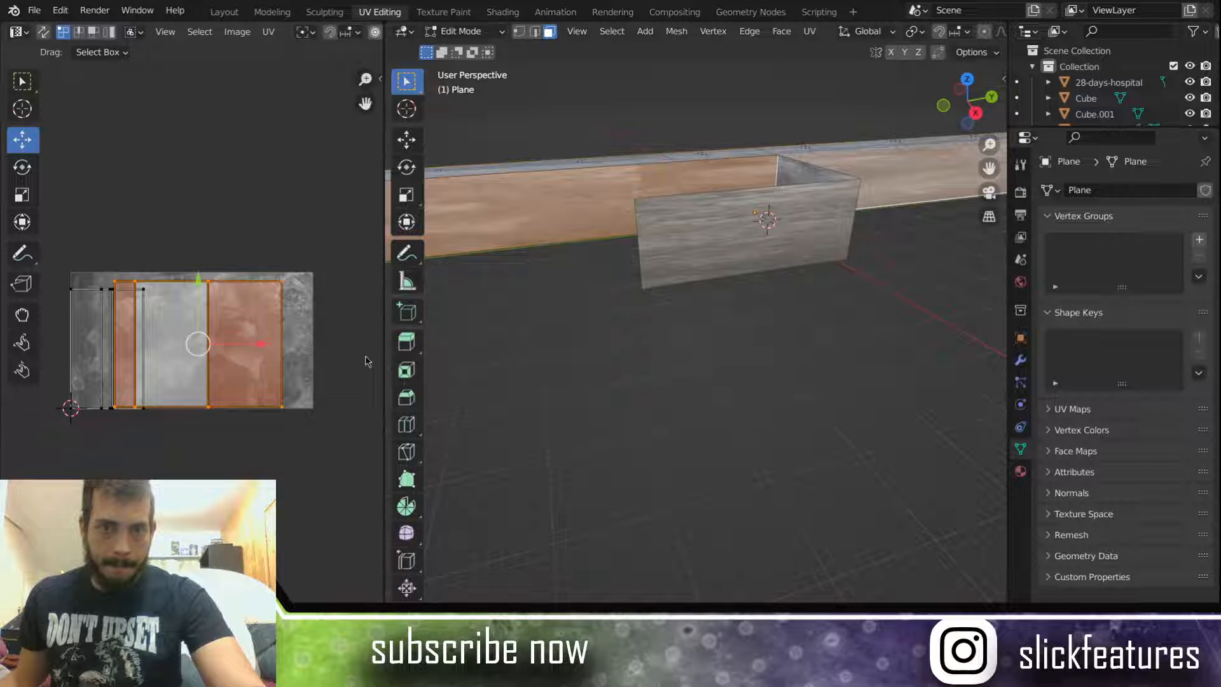
pyautogui.moveTo(266, 349); pyautogui.dragTo(257, 344)
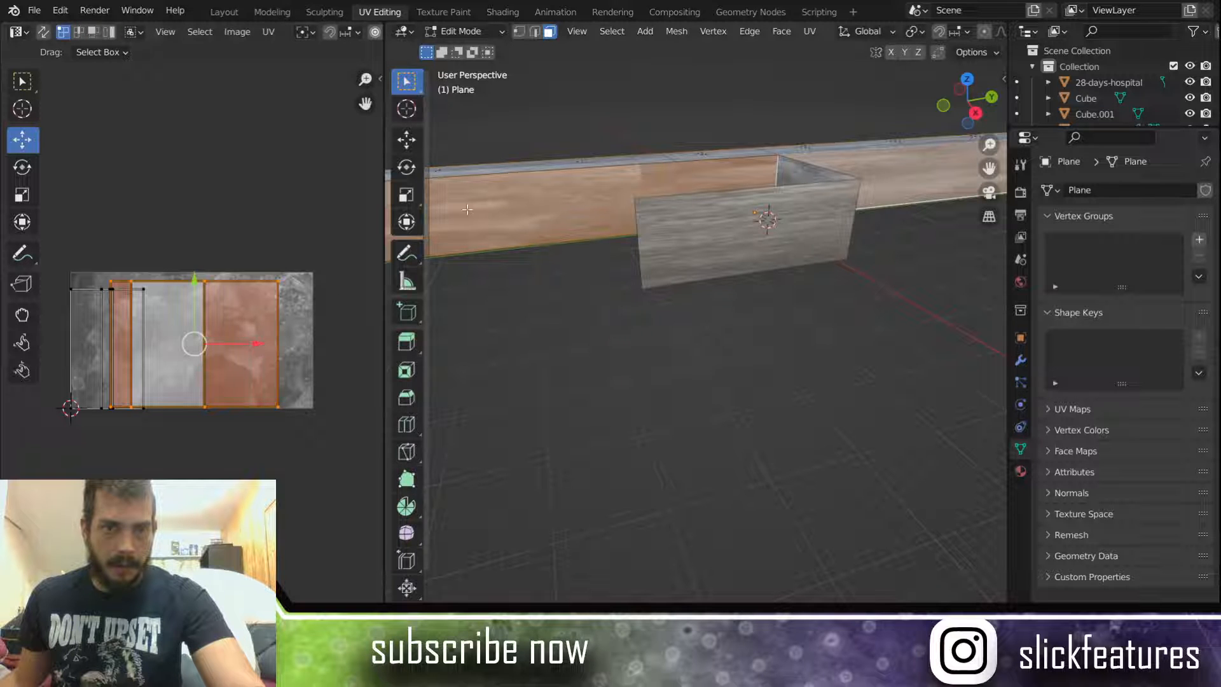
pyautogui.moveTo(194, 280); pyautogui.dragTo(193, 273)
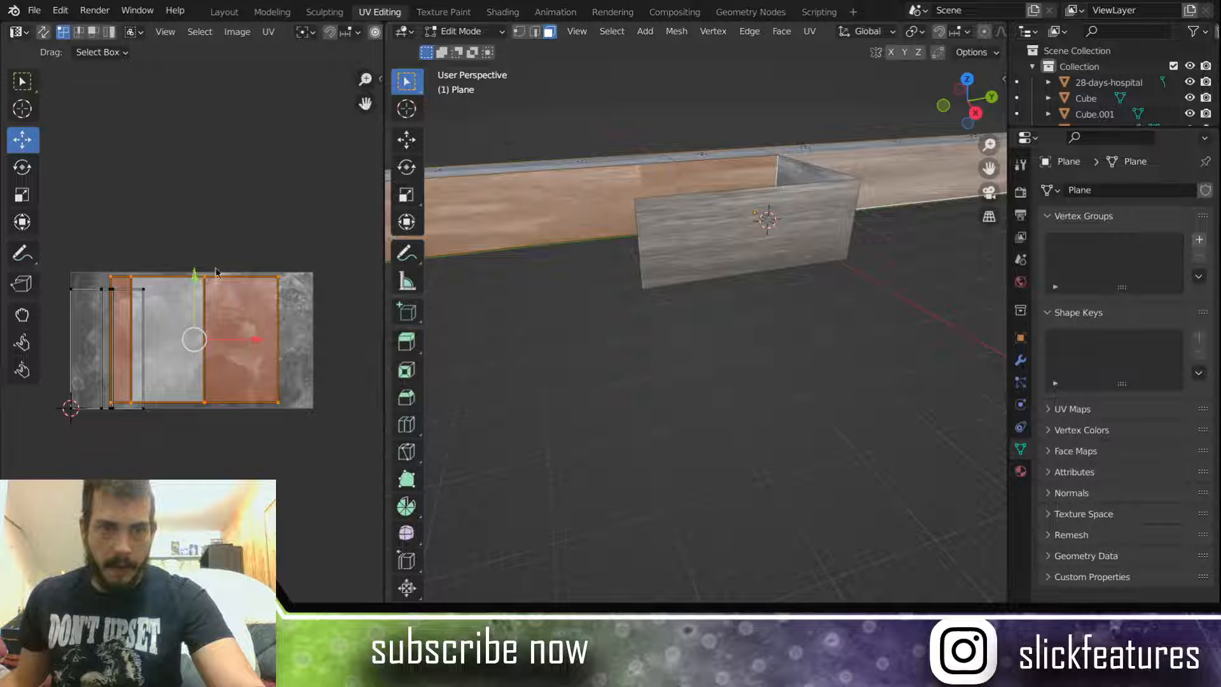
# Step: Examine the wall texture along the hallway's full length in the right orthographic view
pyautogui.moveTo(578, 297); pyautogui.dragTo(548, 263, button='middle')
pyautogui.scroll(-2, 668, 295)
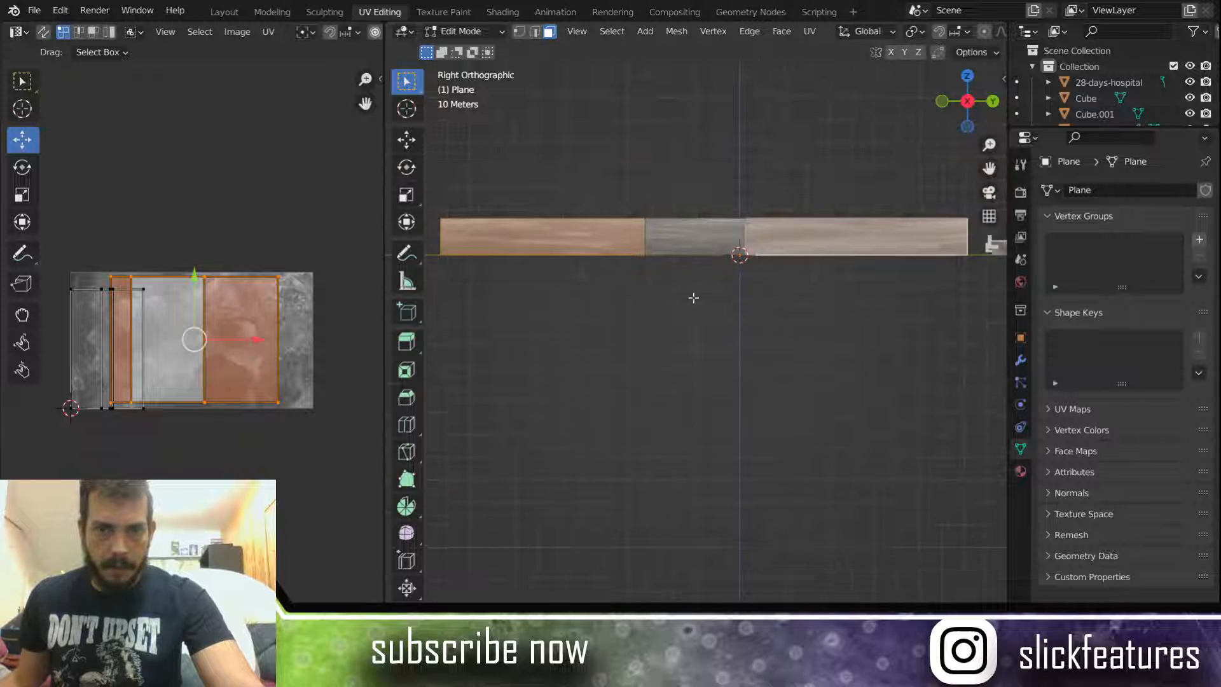
pyautogui.keyDown('shift'); pyautogui.moveTo(694, 297); pyautogui.dragTo(695, 381, button='middle'); pyautogui.keyUp('shift')
pyautogui.scroll(1, 660, 316)
pyautogui.scroll(-3, 698, 382)
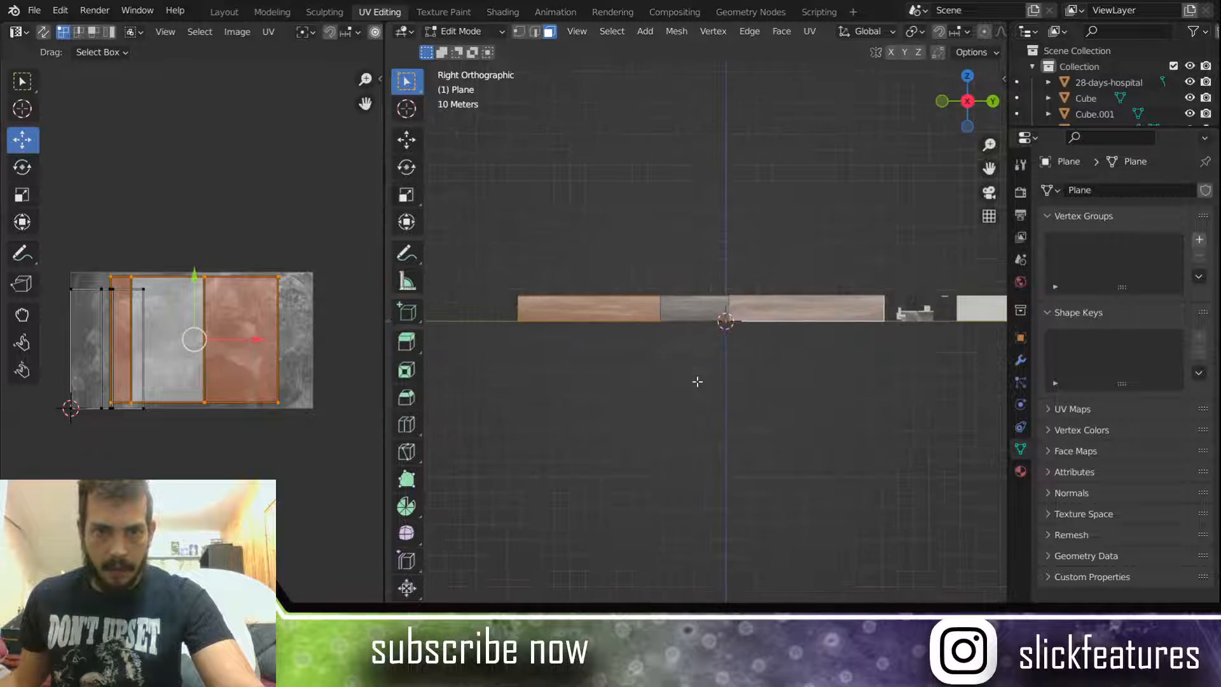
pyautogui.scroll(2, 700, 381)
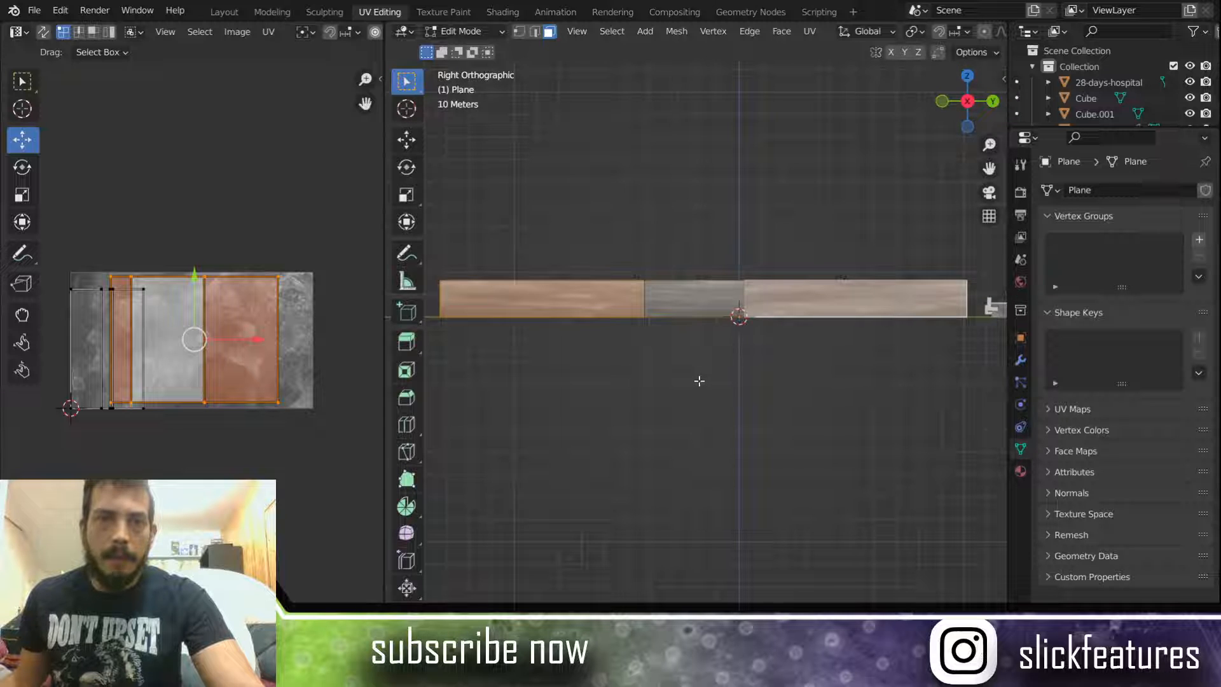
pyautogui.scroll(1, 699, 381)
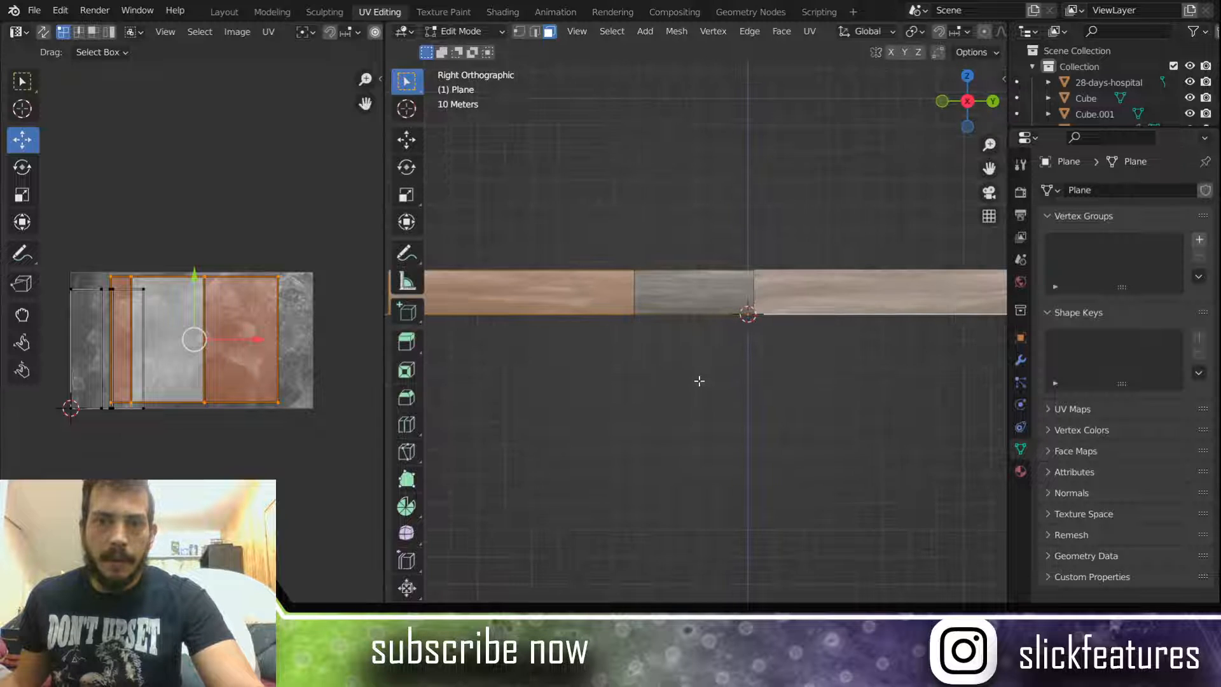
pyautogui.scroll(-2, 700, 381)
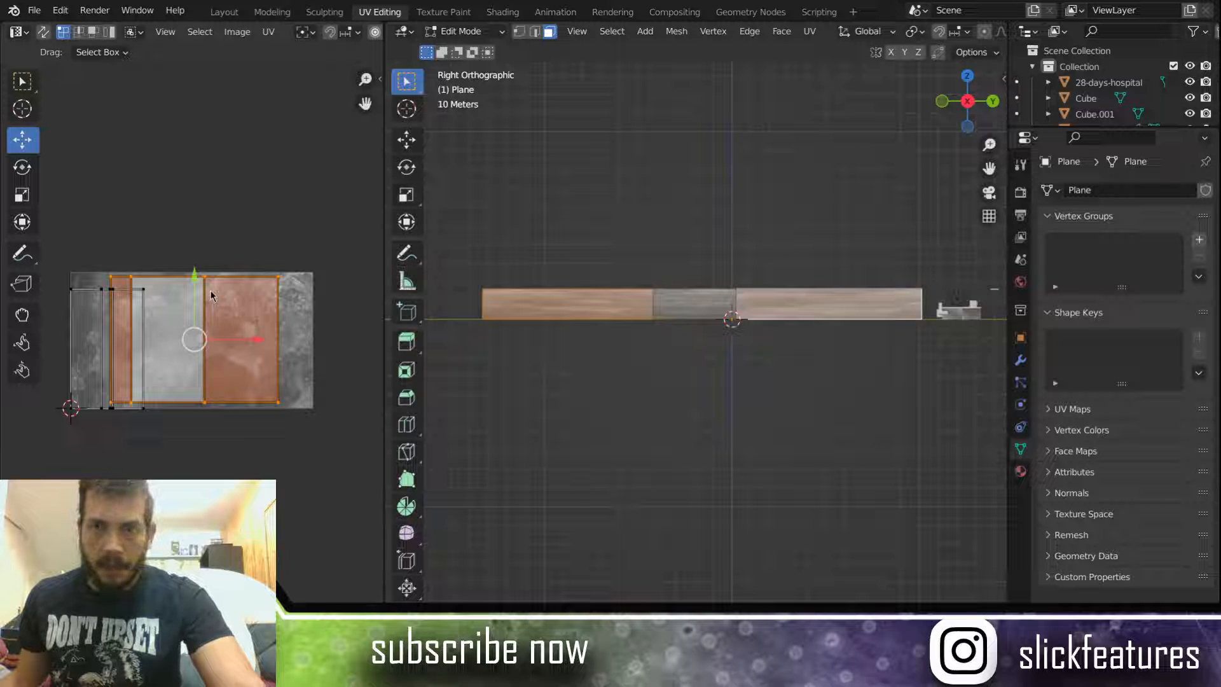
# Step: Try stretching the wall UV islands along Y beyond the texture image, as well as shrinking them uniformly
pyautogui.press('s')
pyautogui.press('y')
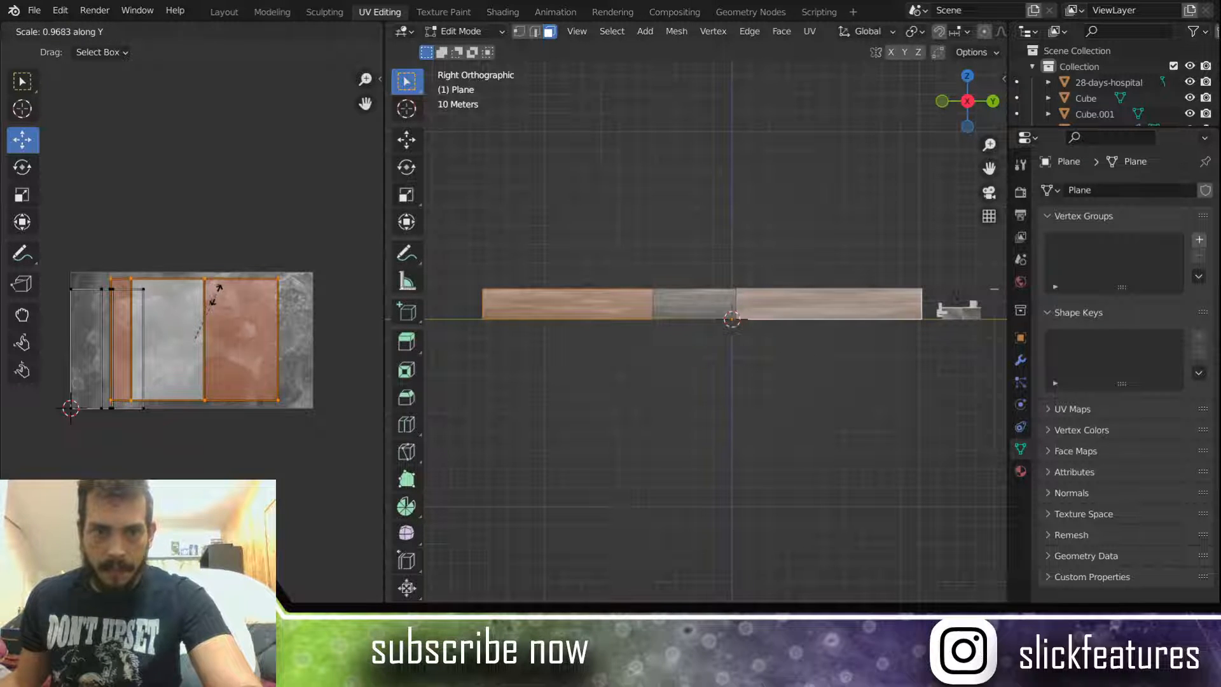
pyautogui.click(213, 284)
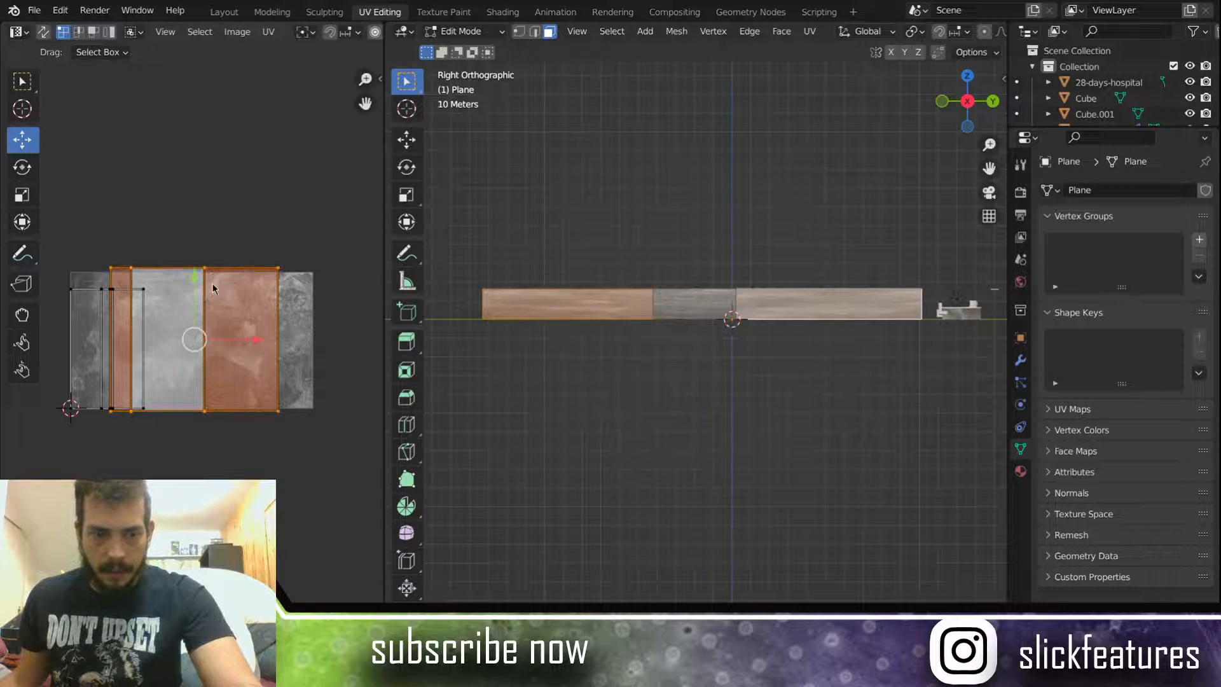
pyautogui.press('s')
pyautogui.click(217, 298)
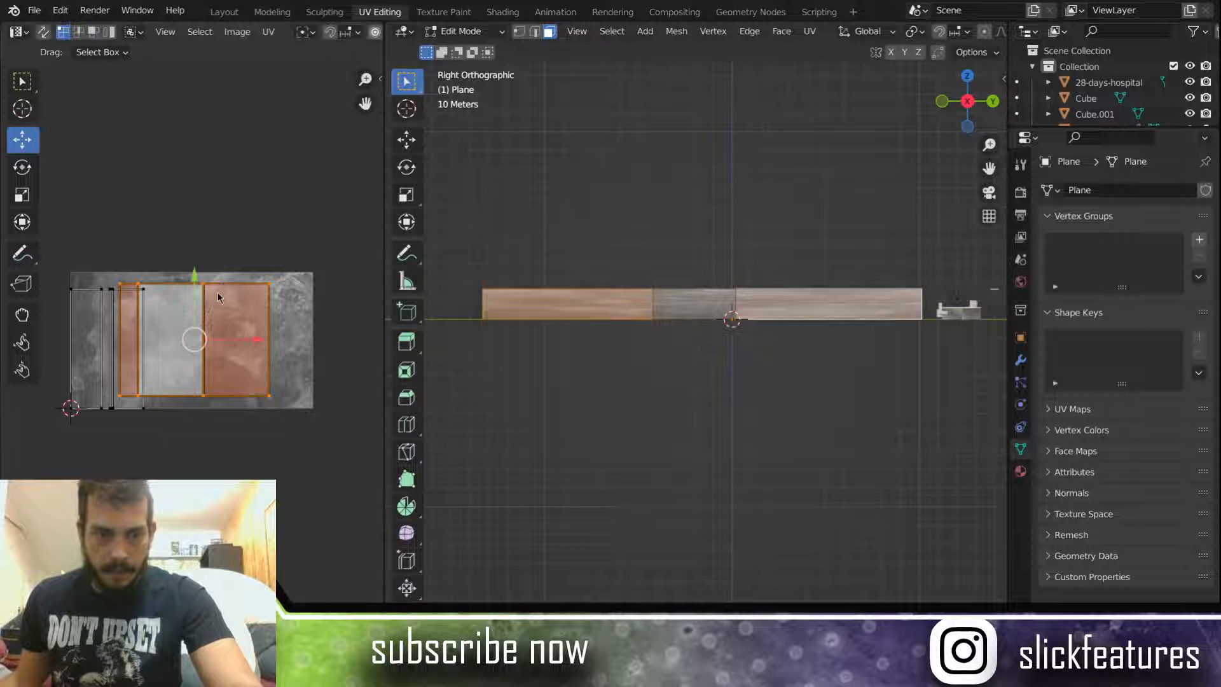
# Step: Scale the wall UV islands along X to the texture image's full width and shift them slightly left into alignment
pyautogui.press('s')
pyautogui.press('x')
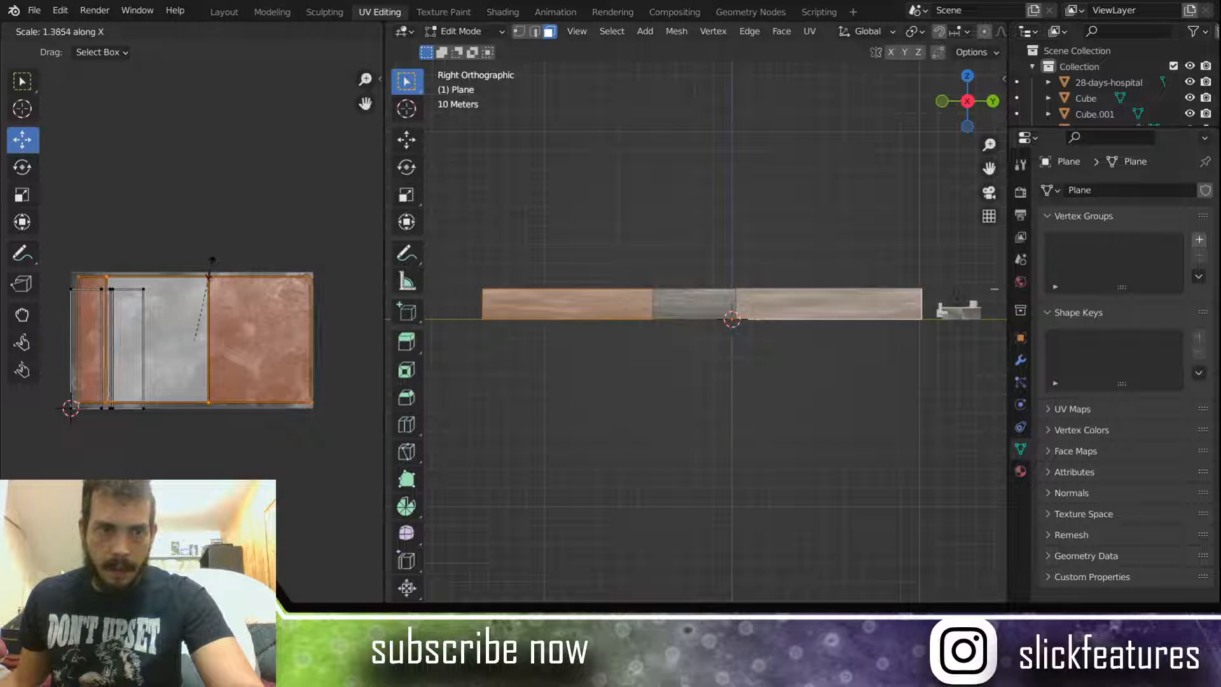
pyautogui.click(210, 270)
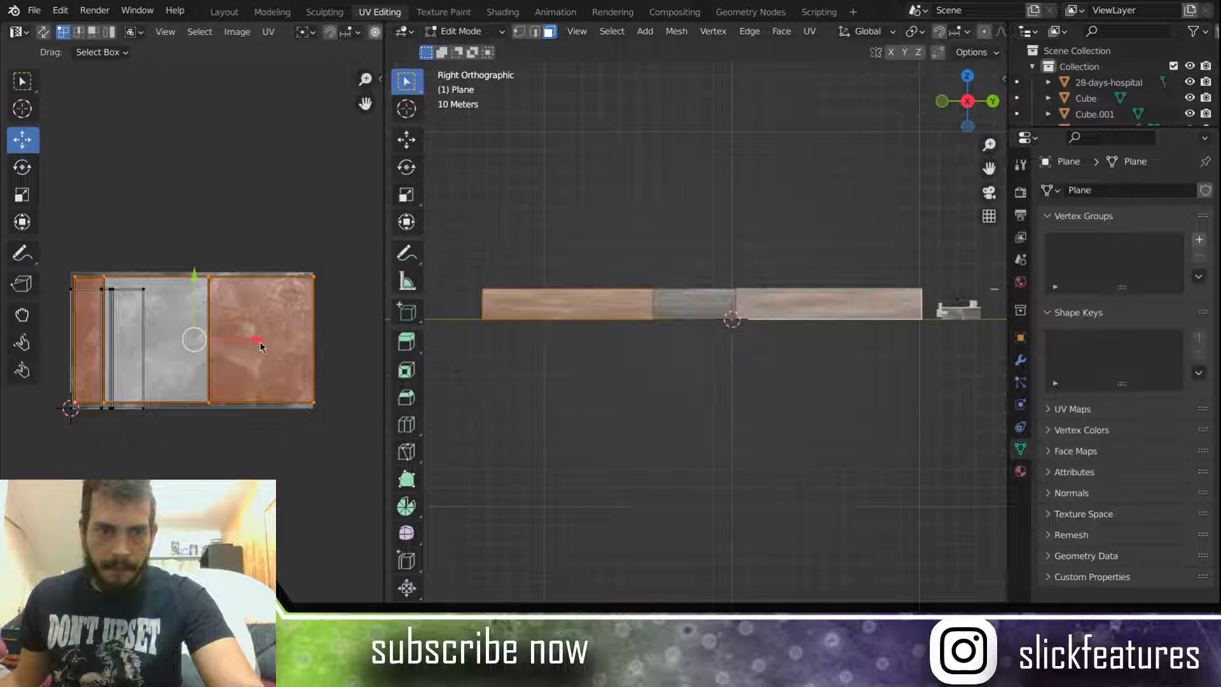
pyautogui.moveTo(259, 341); pyautogui.dragTo(259, 339)
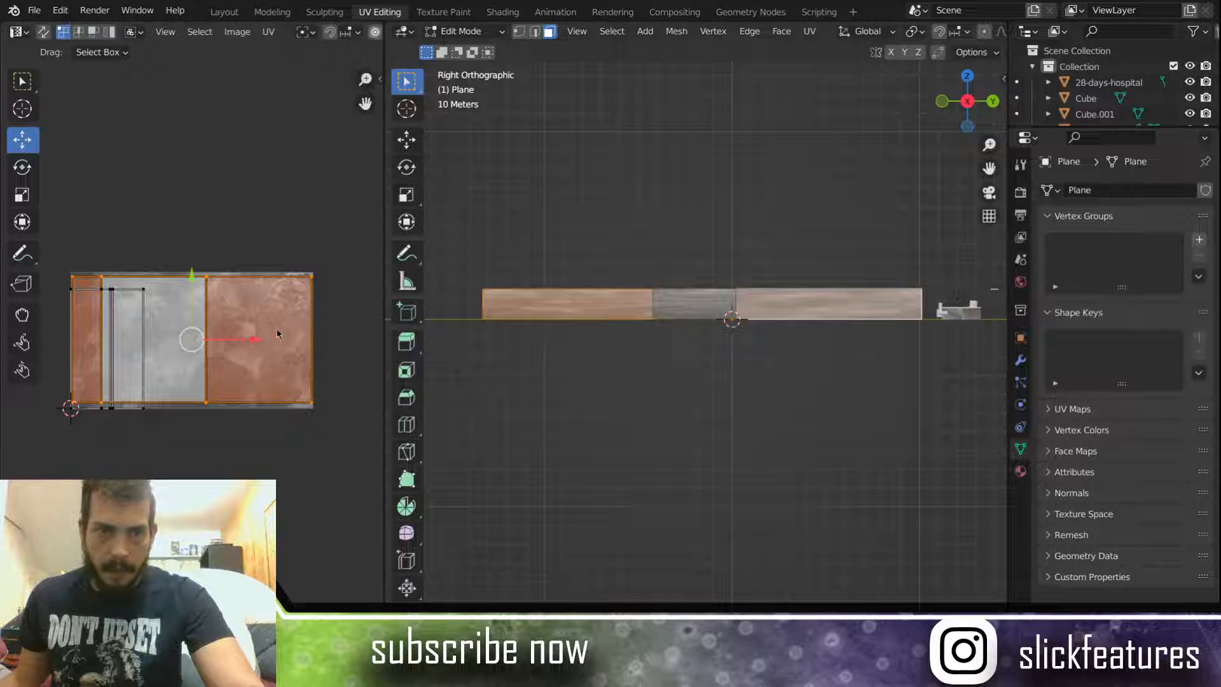
# Step: Examine the texture stretching on the walls around the side room's corner from several distances and angles
pyautogui.scroll(3, 666, 374)
pyautogui.moveTo(713, 371); pyautogui.dragTo(731, 431, button='middle')
pyautogui.click(632, 428)
pyautogui.scroll(2, 619, 428)
pyautogui.scroll(-3, 701, 433)
pyautogui.scroll(5, 674, 439)
pyautogui.scroll(-4, 687, 418)
pyautogui.moveTo(655, 417); pyautogui.dragTo(703, 429, button='middle')
pyautogui.scroll(3, 754, 423)
pyautogui.scroll(-3, 754, 423)
# Step: Select the long wall face beside the side room and widen its UV island by moving both vertical edges to the image borders
pyautogui.click(749, 338)
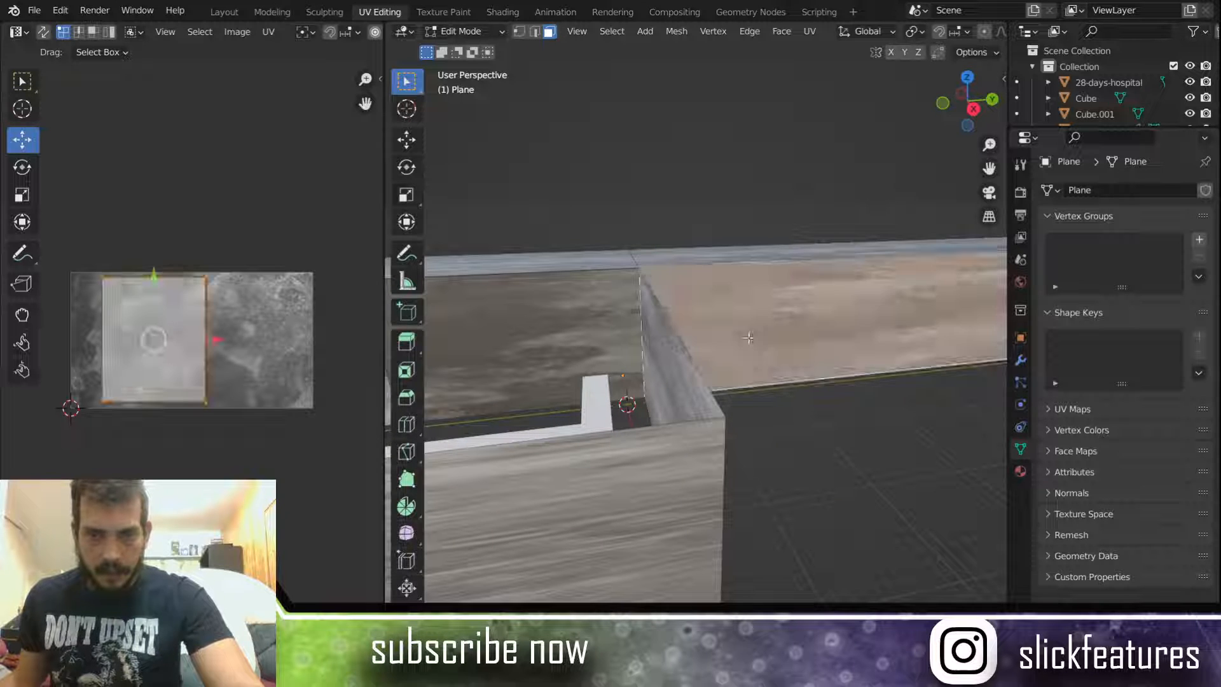
pyautogui.scroll(-2, 749, 340)
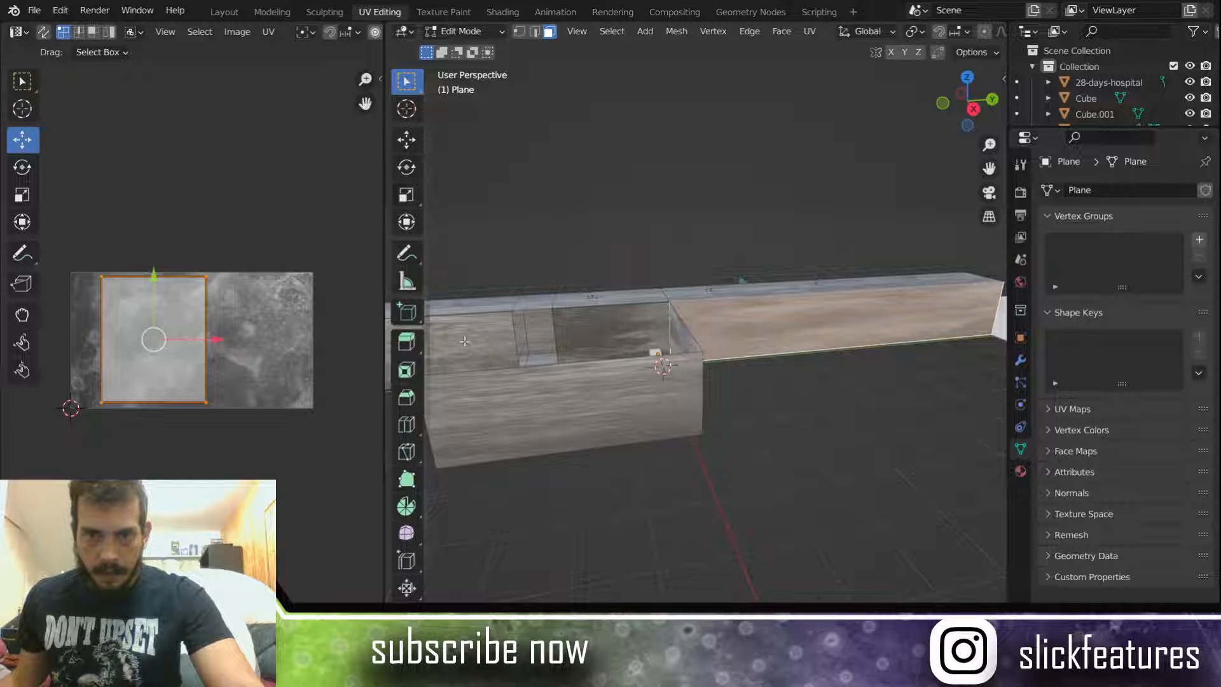
pyautogui.moveTo(195, 274); pyautogui.dragTo(241, 434)
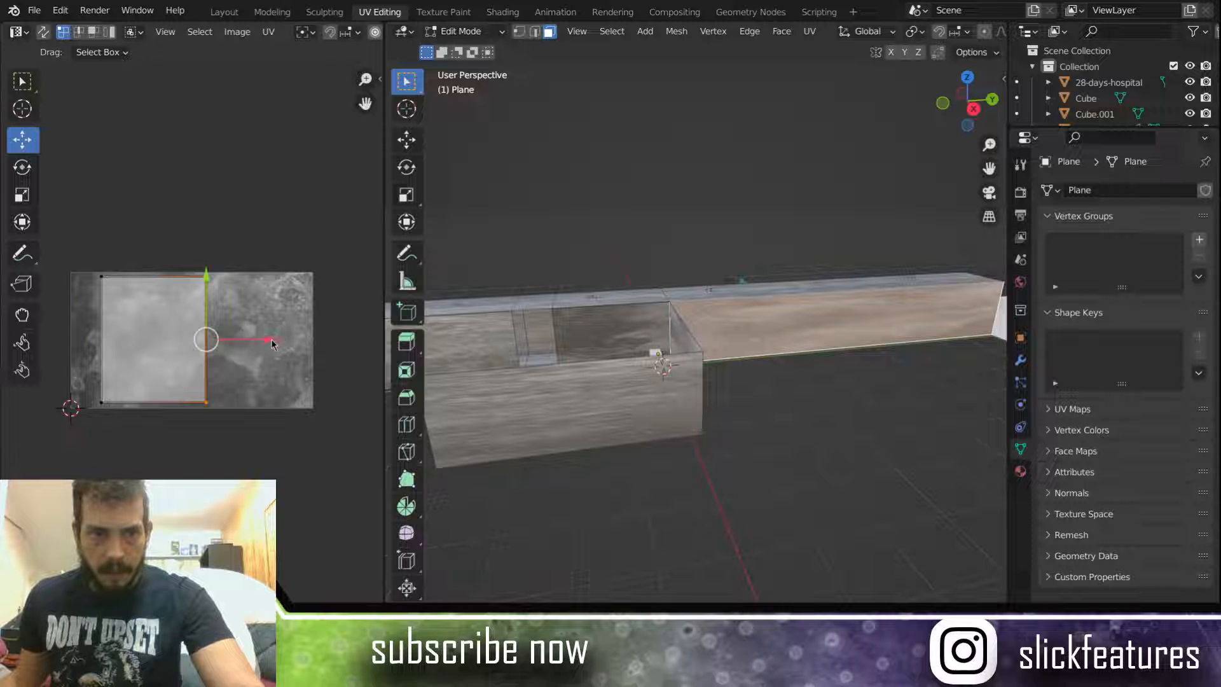
pyautogui.moveTo(272, 336); pyautogui.dragTo(375, 347)
pyautogui.moveTo(85, 272); pyautogui.dragTo(119, 420)
pyautogui.moveTo(156, 344); pyautogui.dragTo(134, 344)
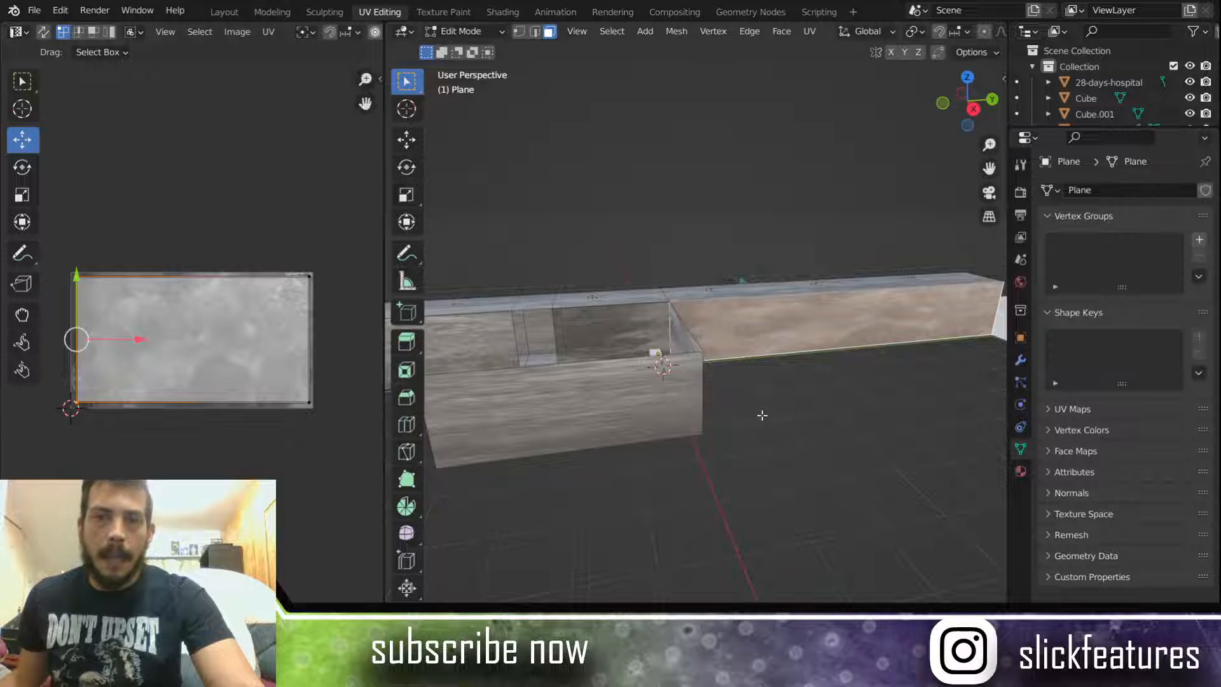
# Step: Select the short wall face inside the side room and move its UV island's right edge to about two thirds of the image width
pyautogui.click(747, 424)
pyautogui.moveTo(781, 410); pyautogui.dragTo(576, 390, button='middle')
pyautogui.scroll(2, 671, 398)
pyautogui.moveTo(704, 377)
pyautogui.mouseDown(button='middle')
pyautogui.moveTo(608, 377)
pyautogui.moveTo(692, 402)
pyautogui.moveTo(753, 390)
pyautogui.moveTo(715, 384)
pyautogui.mouseUp(button='middle')
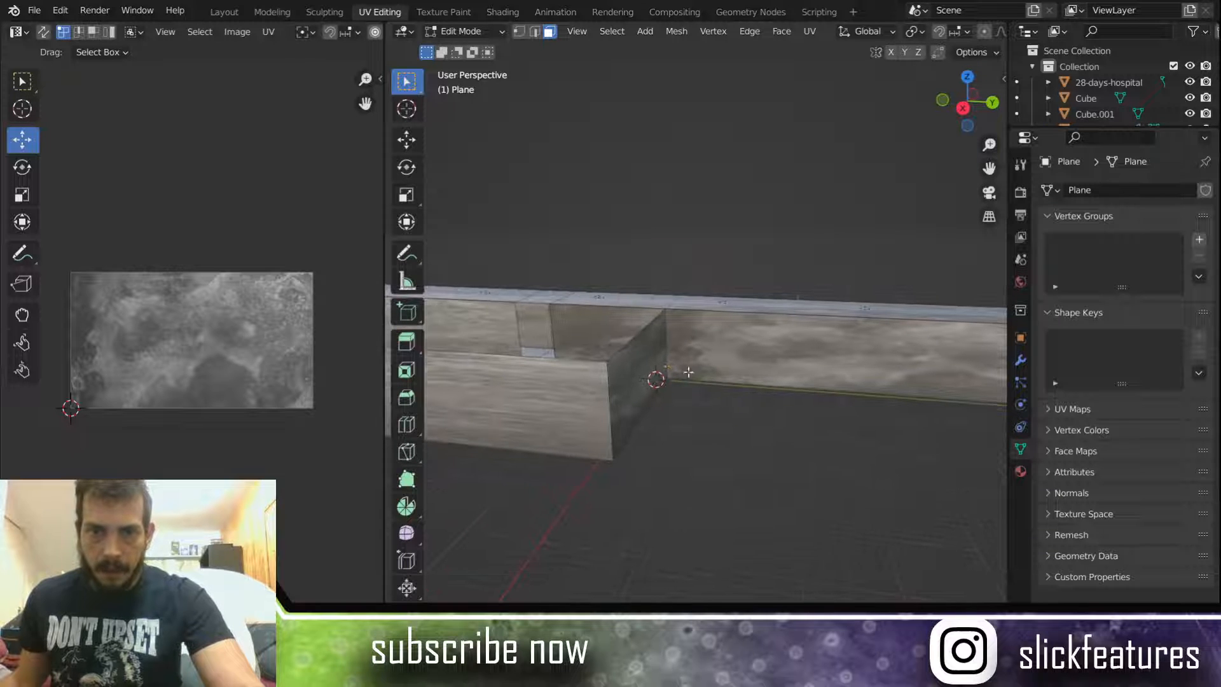
pyautogui.click(614, 336)
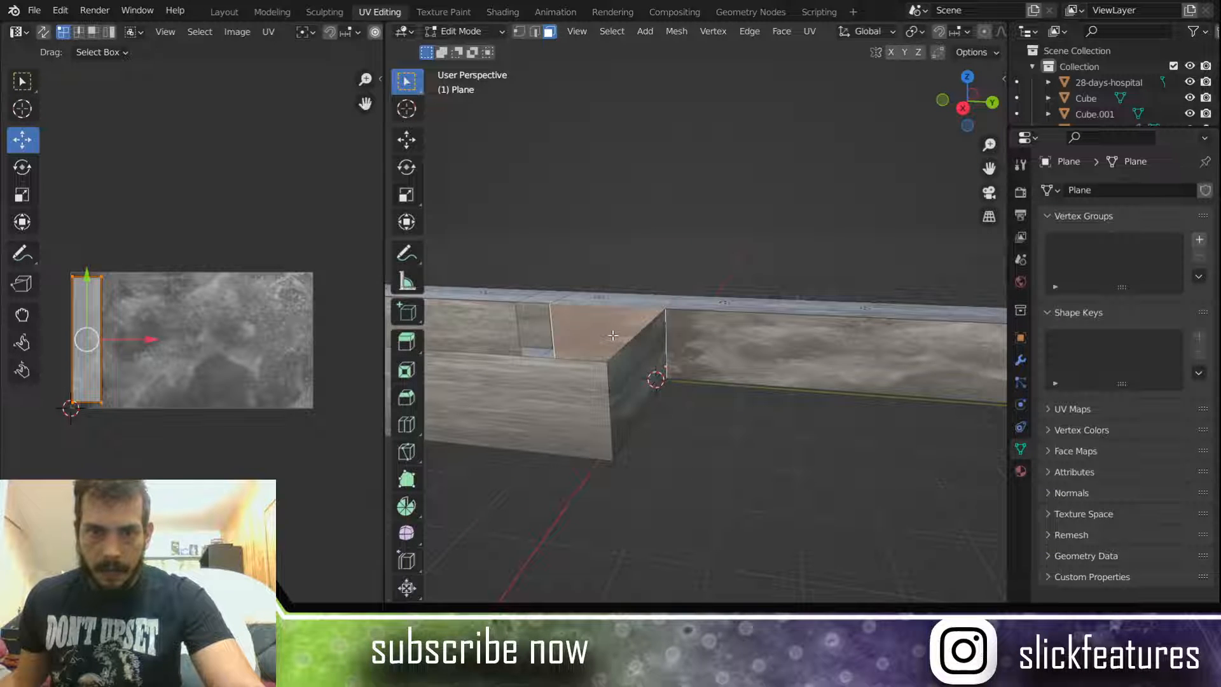
pyautogui.scroll(-5, 605, 337)
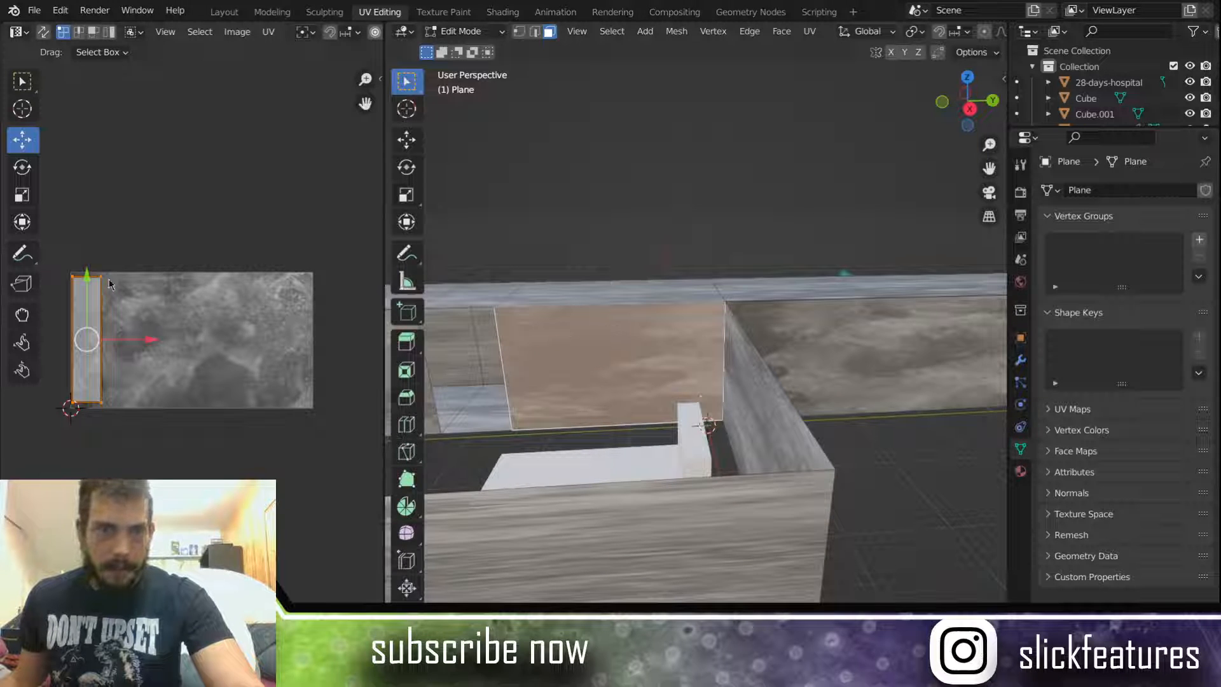
pyautogui.moveTo(96, 270); pyautogui.dragTo(150, 418)
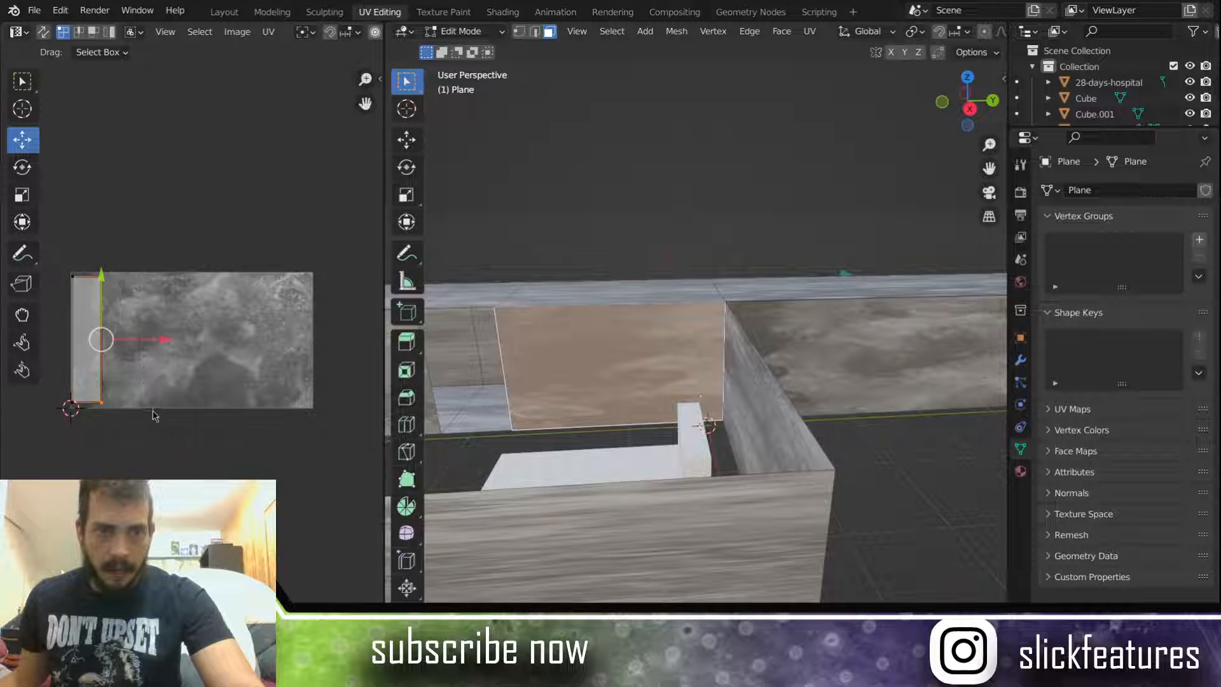
pyautogui.moveTo(567, 403); pyautogui.dragTo(630, 404, button='middle')
pyautogui.scroll(10, 604, 388)
pyautogui.scroll(2, 621, 392)
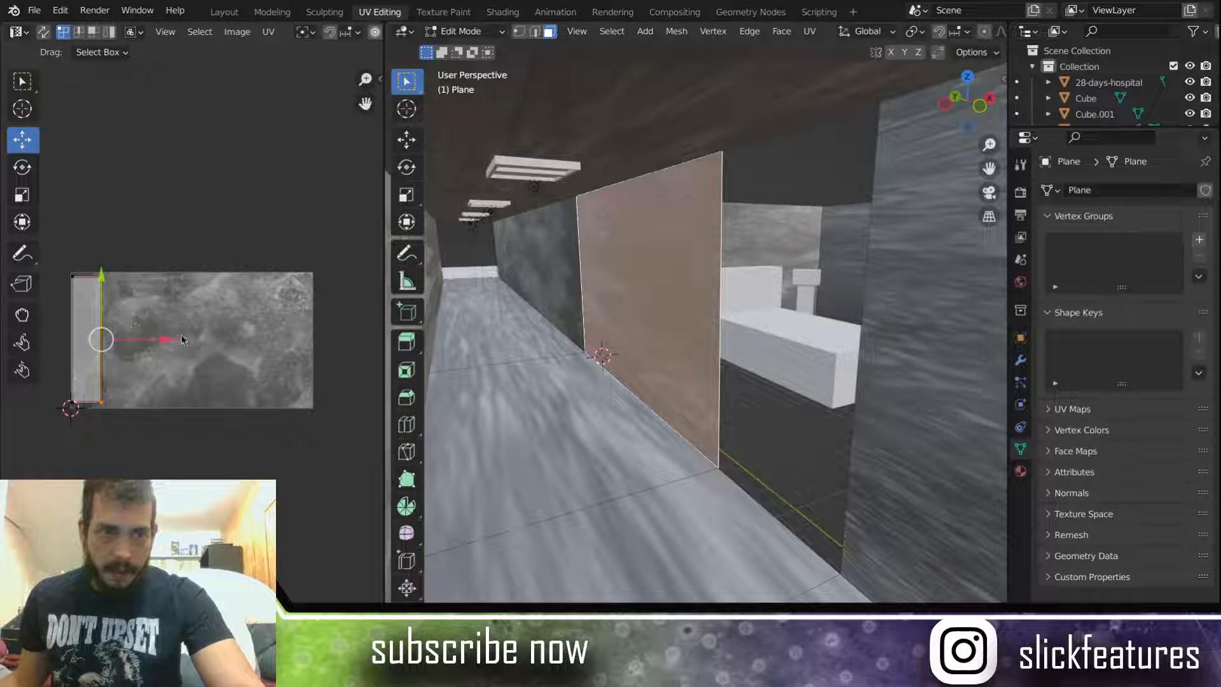
pyautogui.moveTo(169, 339); pyautogui.dragTo(300, 347)
# Step: Examine the texture seam between the short and long wall faces from inside the hallway, including in Object Mode
pyautogui.moveTo(430, 369); pyautogui.dragTo(879, 388, button='middle')
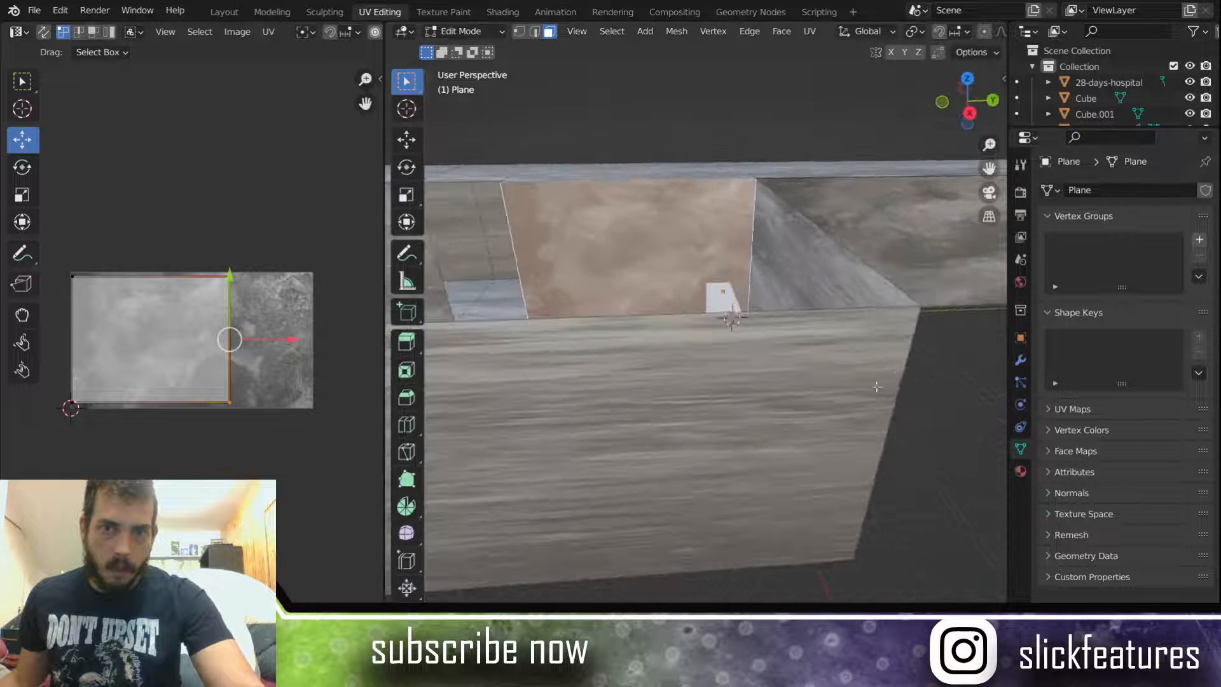
pyautogui.moveTo(919, 285); pyautogui.dragTo(685, 272, button='middle')
pyautogui.scroll(1, 636, 258)
pyautogui.scroll(1, 671, 270)
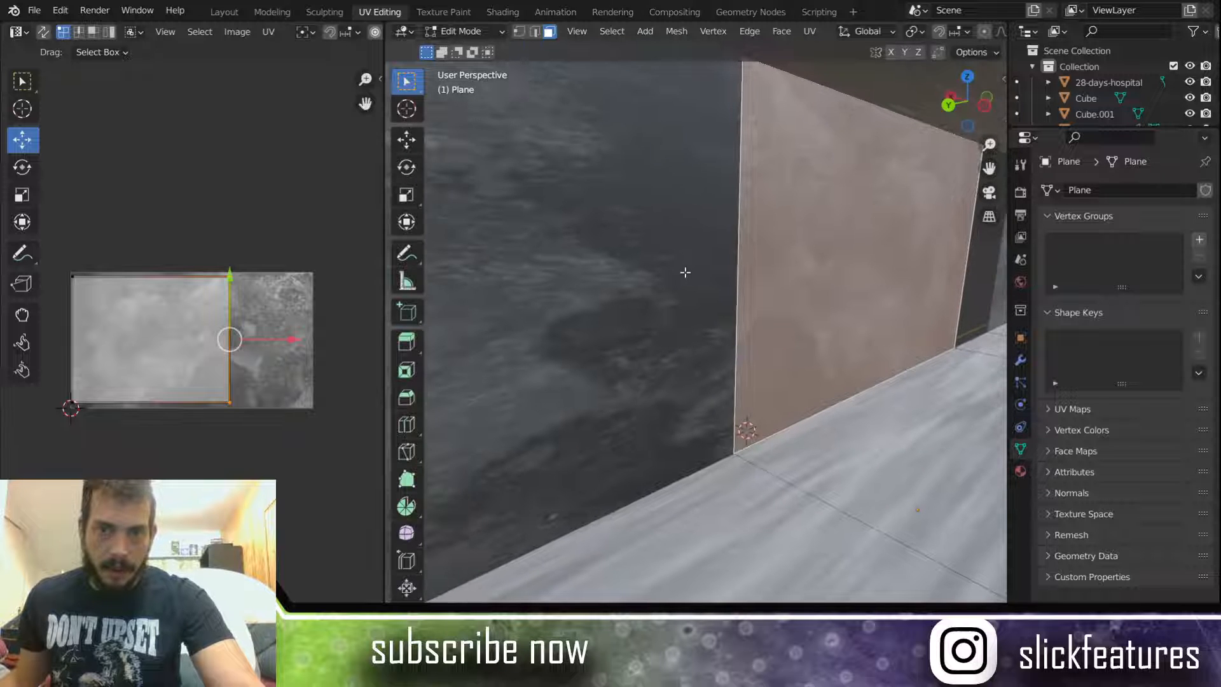
pyautogui.click(716, 244)
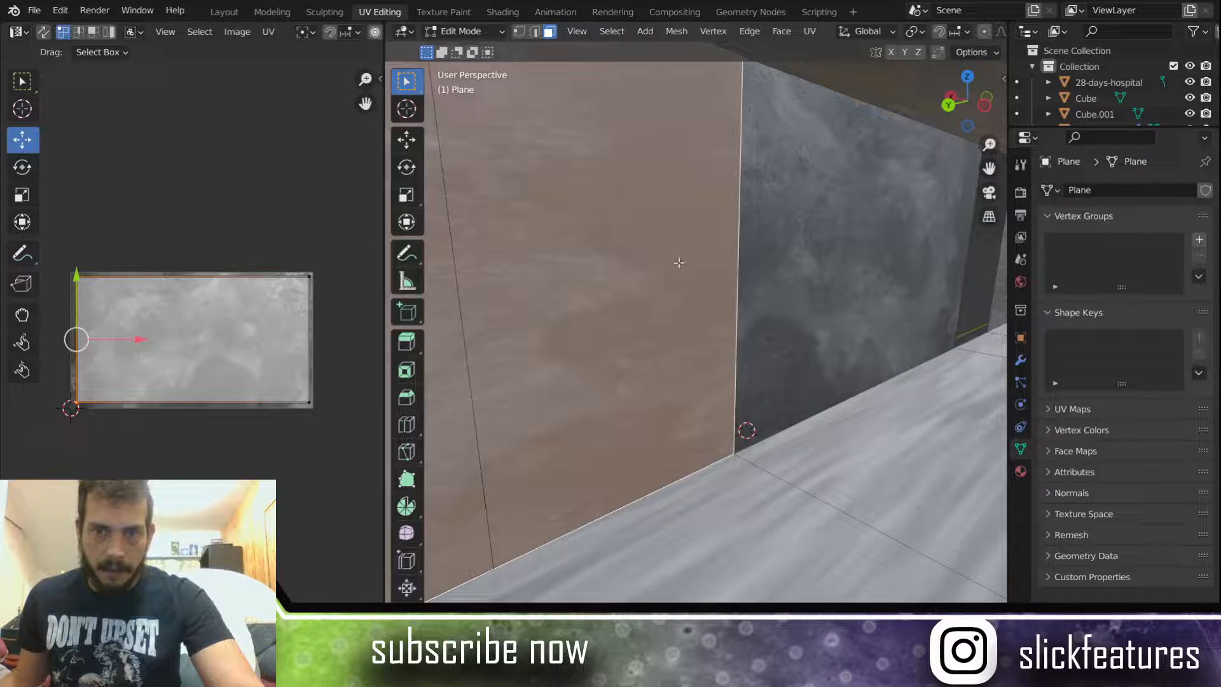
pyautogui.click(974, 265)
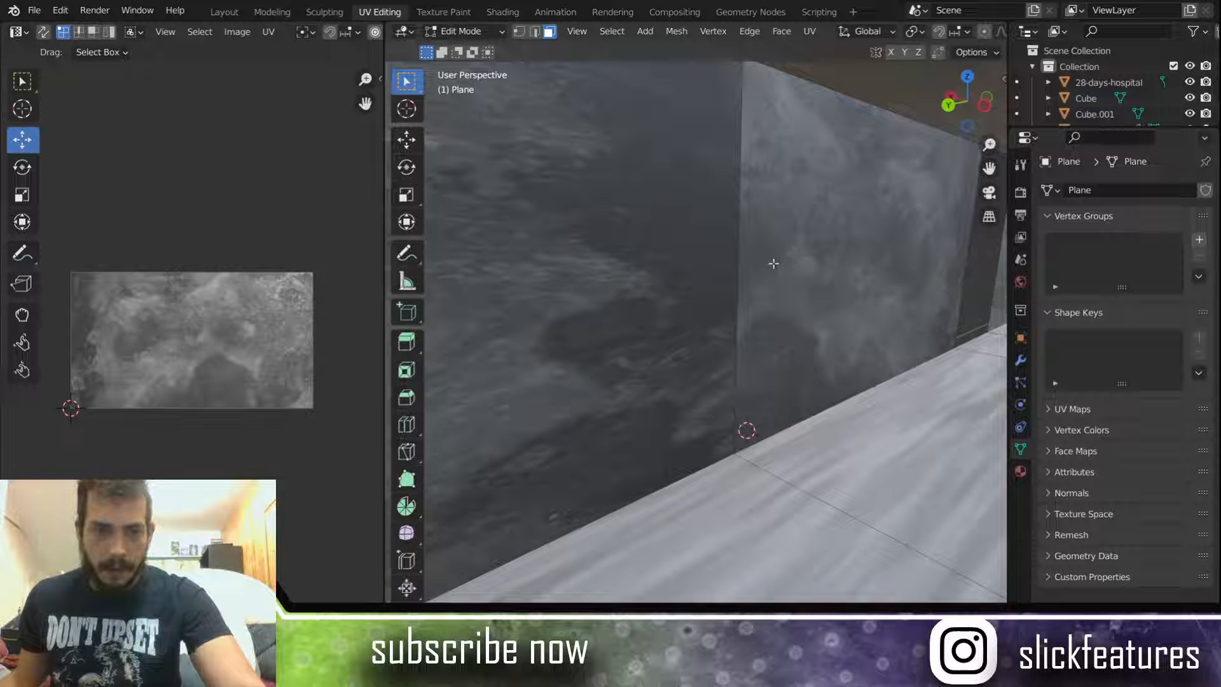
pyautogui.press('Tab')
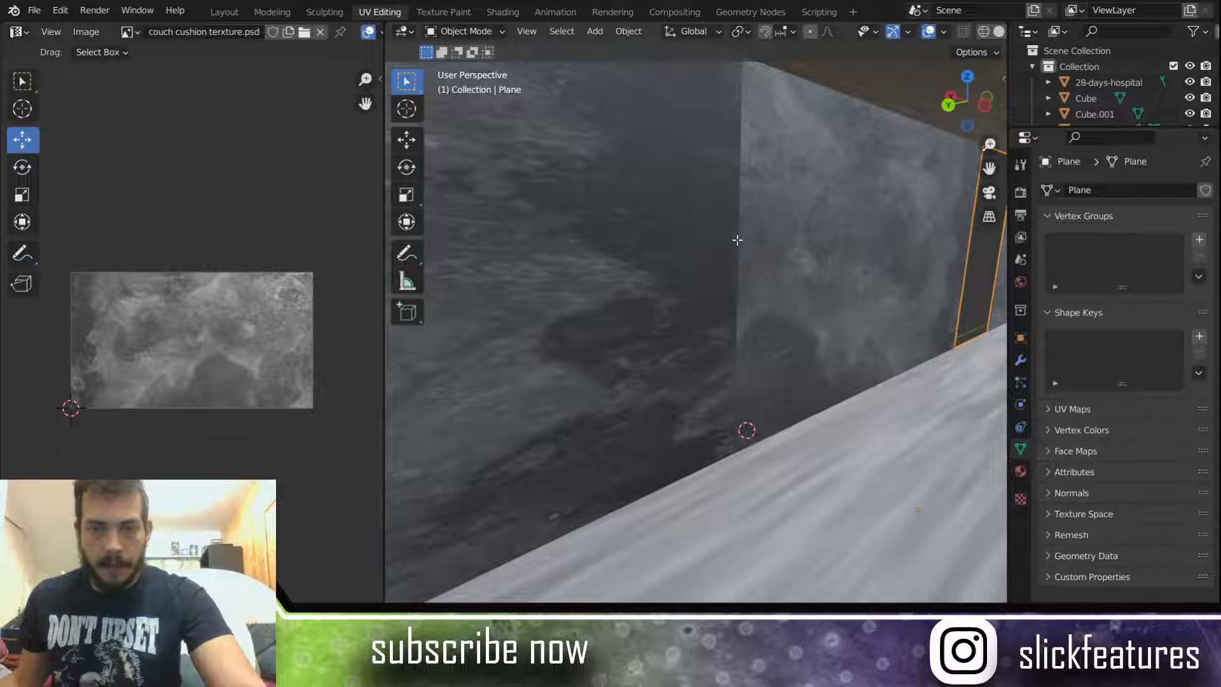
pyautogui.press('Tab')
# Step: Compare the UV islands of the two adjoining wall faces and select both faces together
pyautogui.click(697, 245)
pyautogui.click(804, 259)
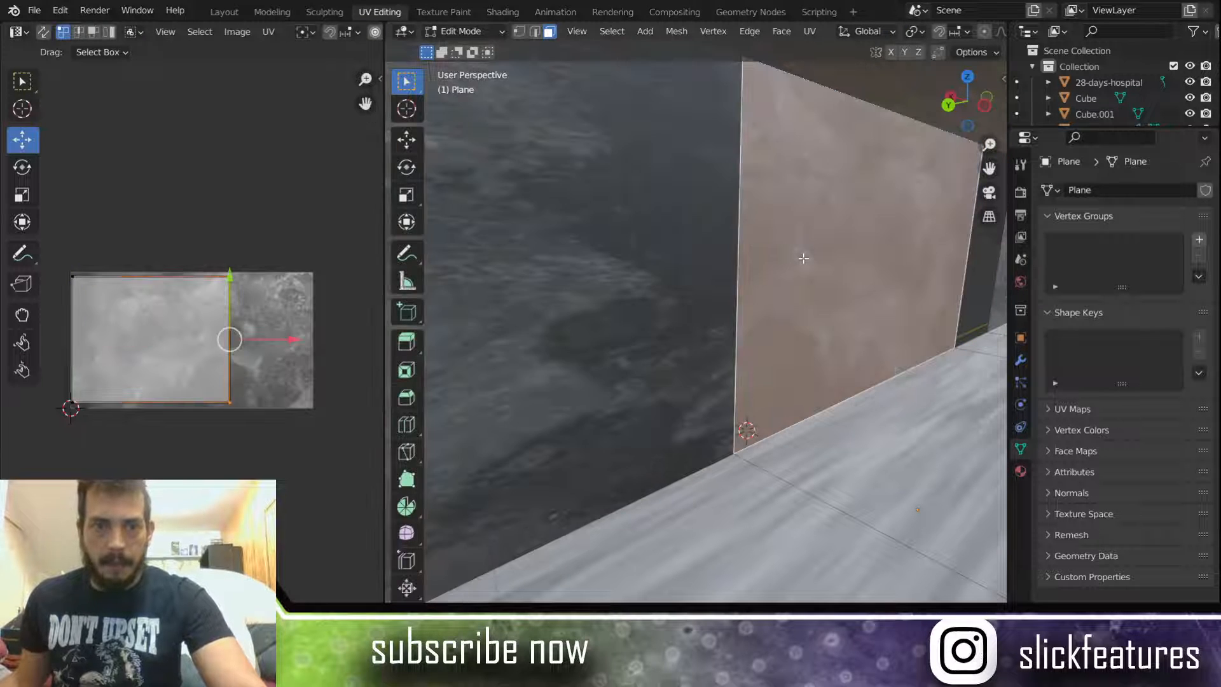
pyautogui.keyDown('shift'); pyautogui.click(661, 269); pyautogui.keyUp('shift')
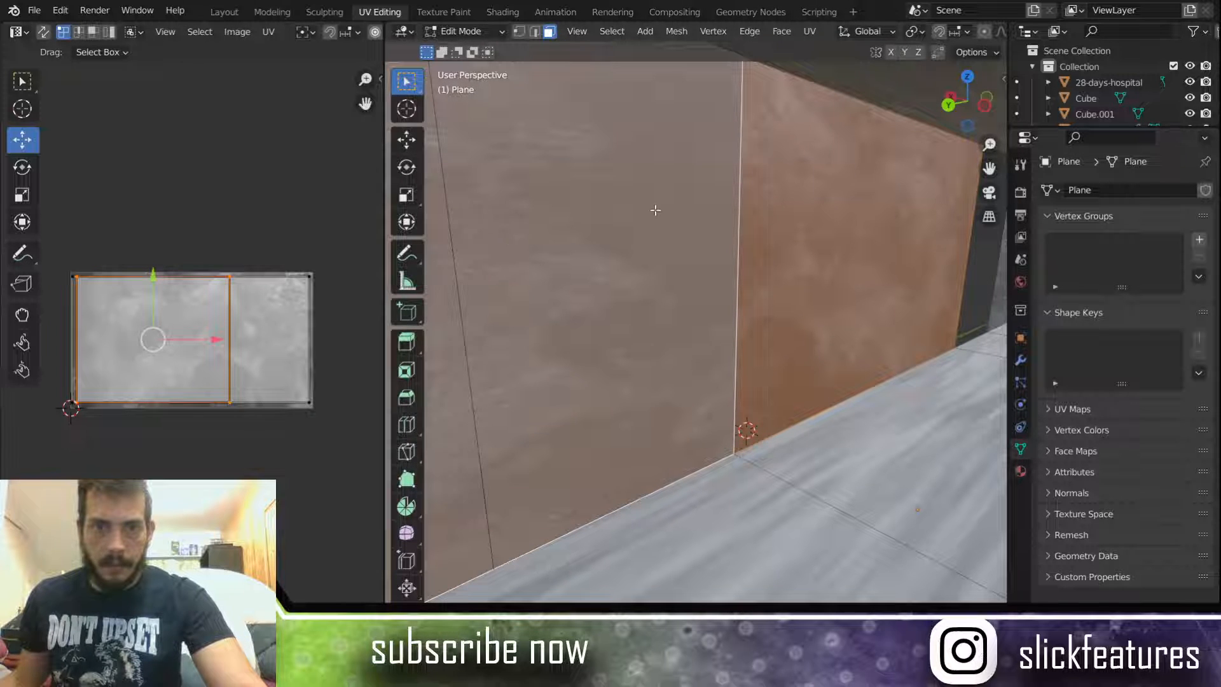
pyautogui.click(803, 204)
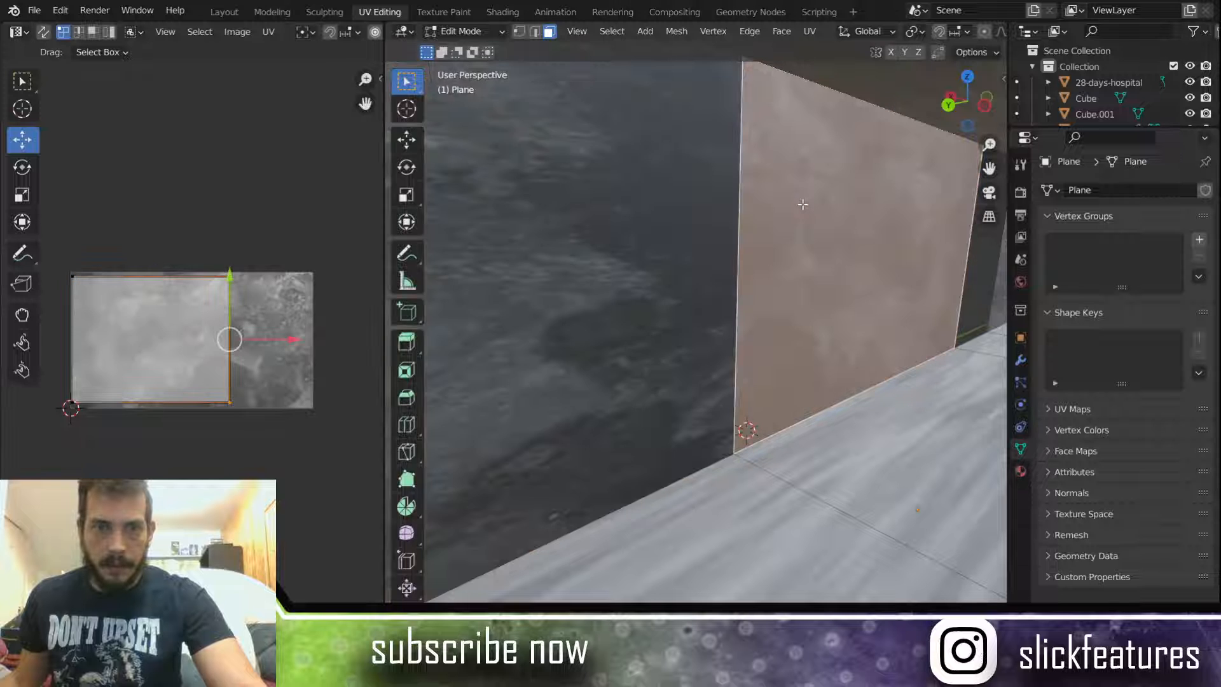
pyautogui.click(643, 237)
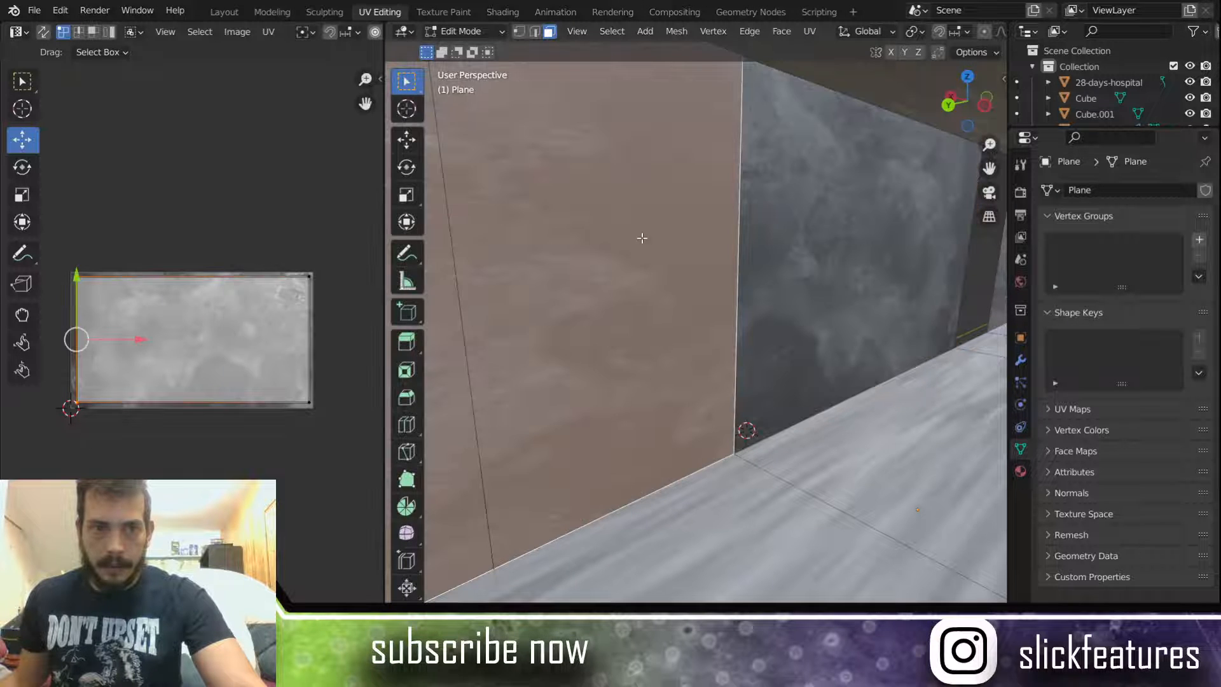
pyautogui.click(809, 231)
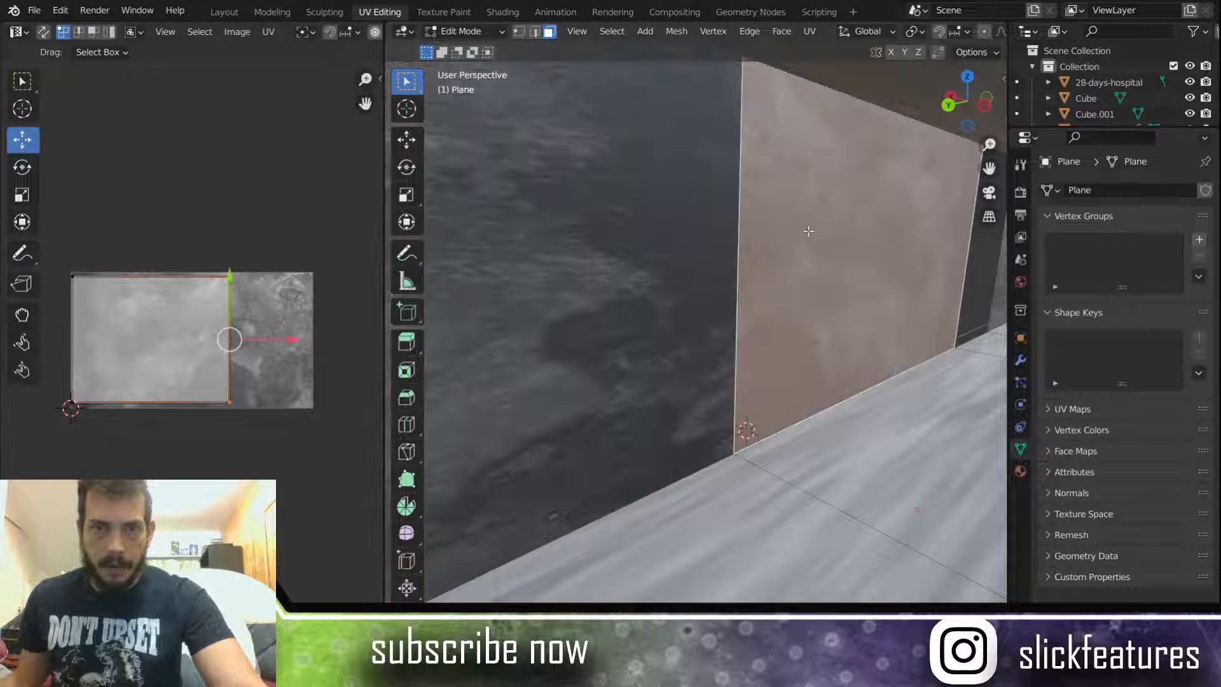
pyautogui.keyDown('shift'); pyautogui.click(685, 239); pyautogui.keyUp('shift')
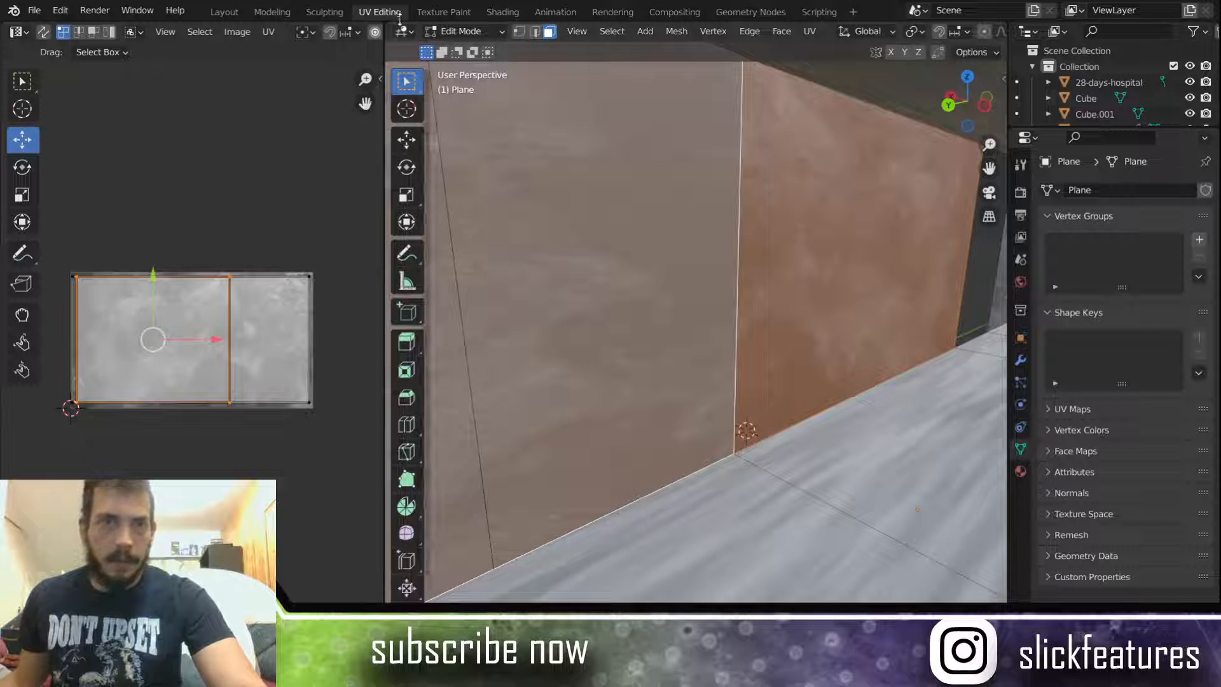
# Step: Add the long and short wall faces on the opposite side of the hallway to the current face selection
pyautogui.scroll(-5, 690, 227)
pyautogui.moveTo(655, 227); pyautogui.dragTo(659, 299, button='middle')
pyautogui.moveTo(582, 316); pyautogui.dragTo(625, 291, button='middle')
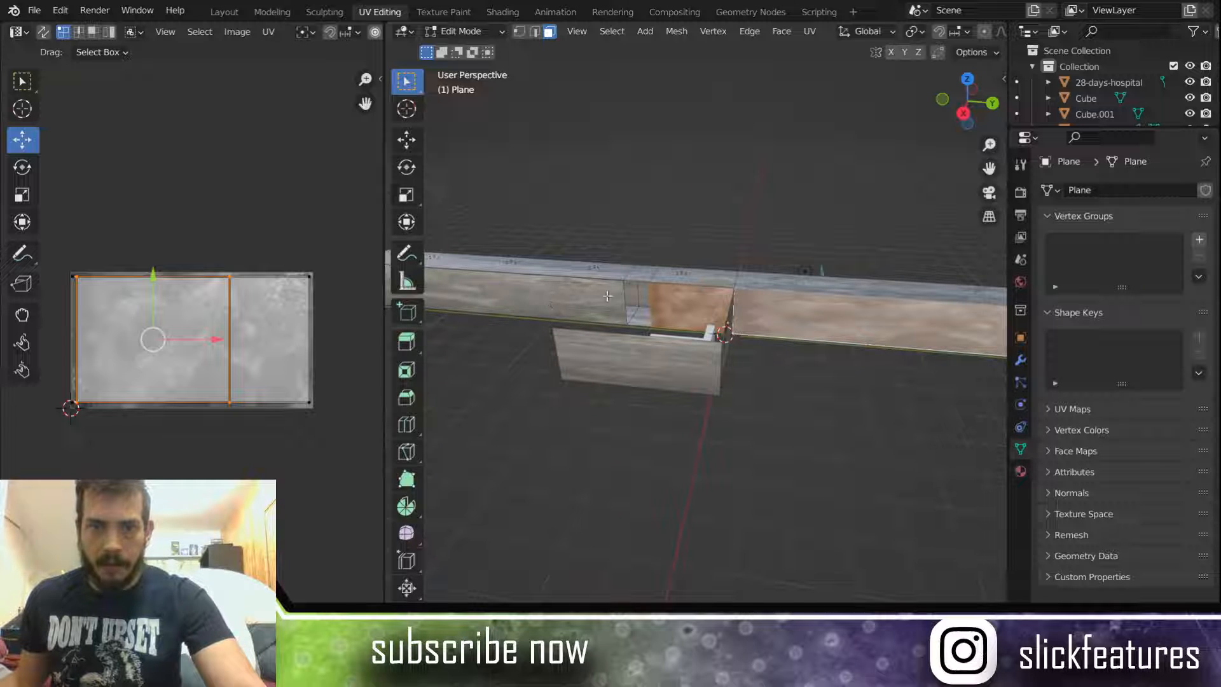
pyautogui.moveTo(566, 319); pyautogui.dragTo(597, 331, button='middle')
pyautogui.moveTo(736, 328); pyautogui.dragTo(630, 302, button='middle')
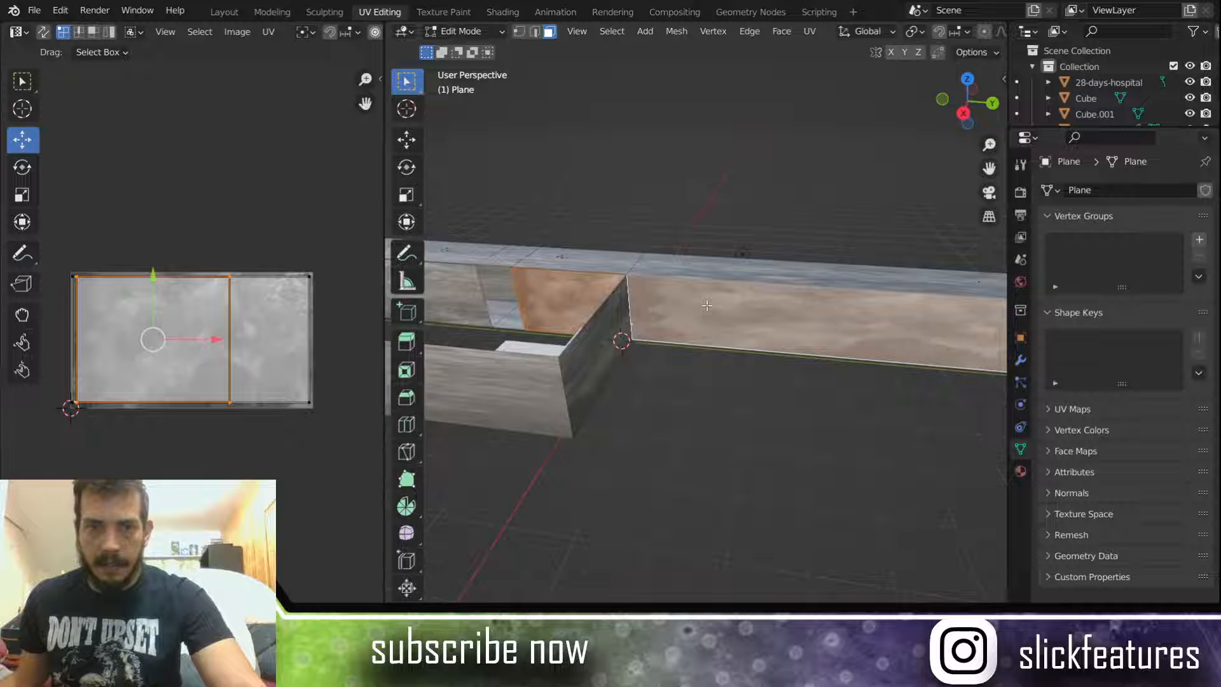
pyautogui.moveTo(707, 305); pyautogui.dragTo(549, 289, button='middle')
pyautogui.keyDown('shift'); pyautogui.click(738, 323); pyautogui.keyUp('shift')
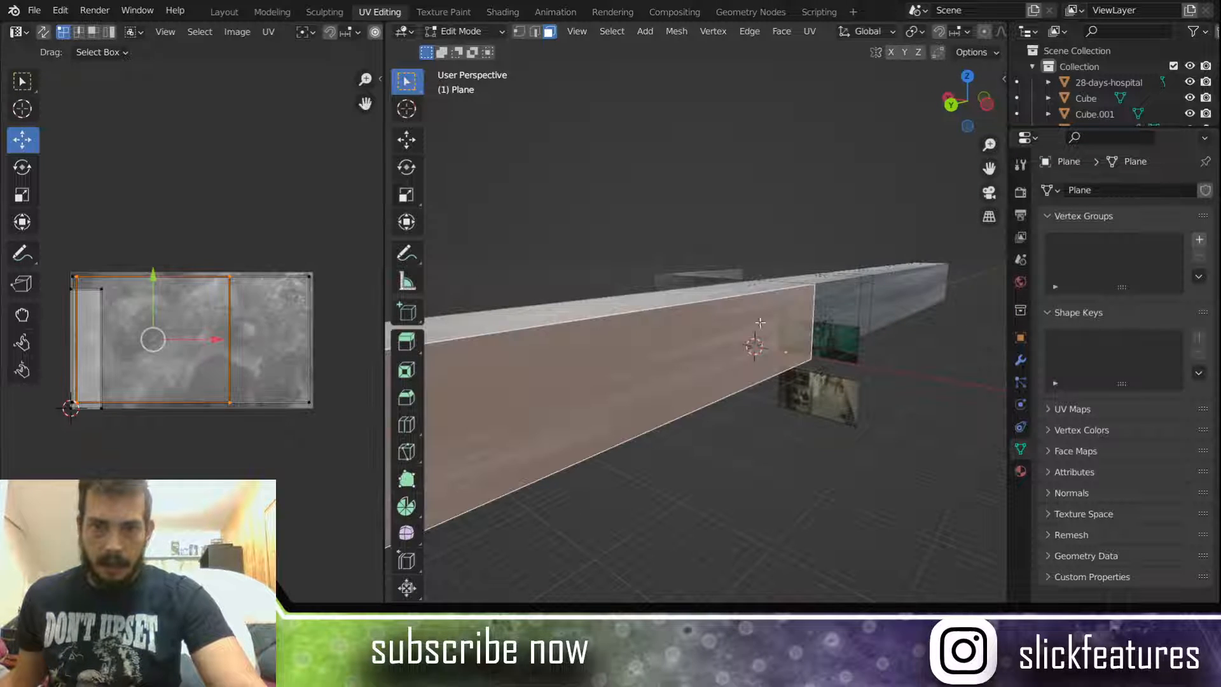
pyautogui.keyDown('shift'); pyautogui.click(847, 290); pyautogui.keyUp('shift')
pyautogui.moveTo(532, 275); pyautogui.dragTo(698, 287, button='middle')
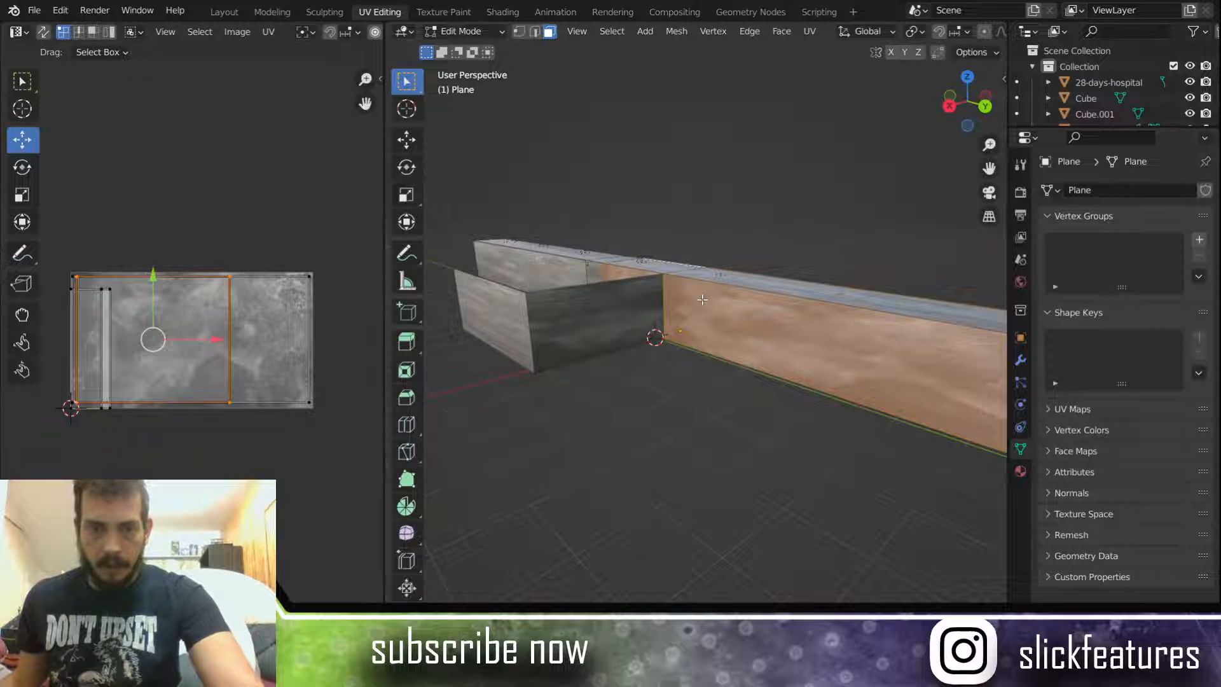
# Step: Project the UVs of the selected hallway wall faces from the left orthographic view
pyautogui.press('u')
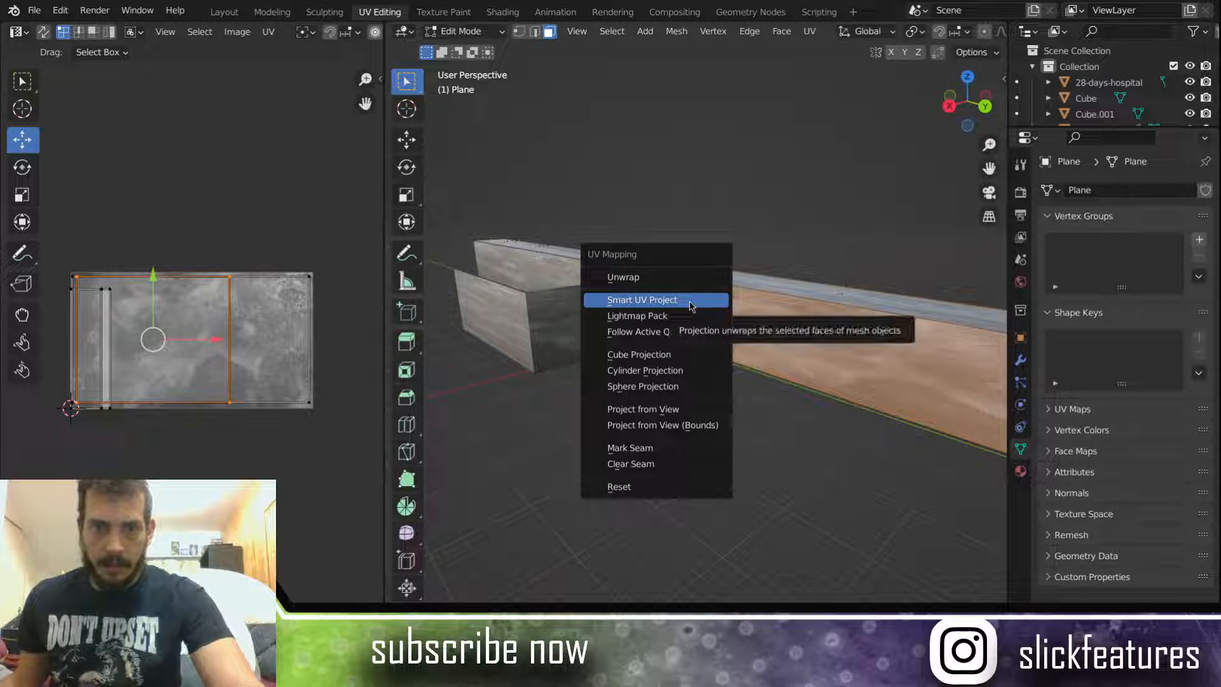
pyautogui.moveTo(902, 406); pyautogui.dragTo(613, 390, button='middle')
pyautogui.scroll(-4, 625, 374)
pyautogui.scroll(2, 634, 389)
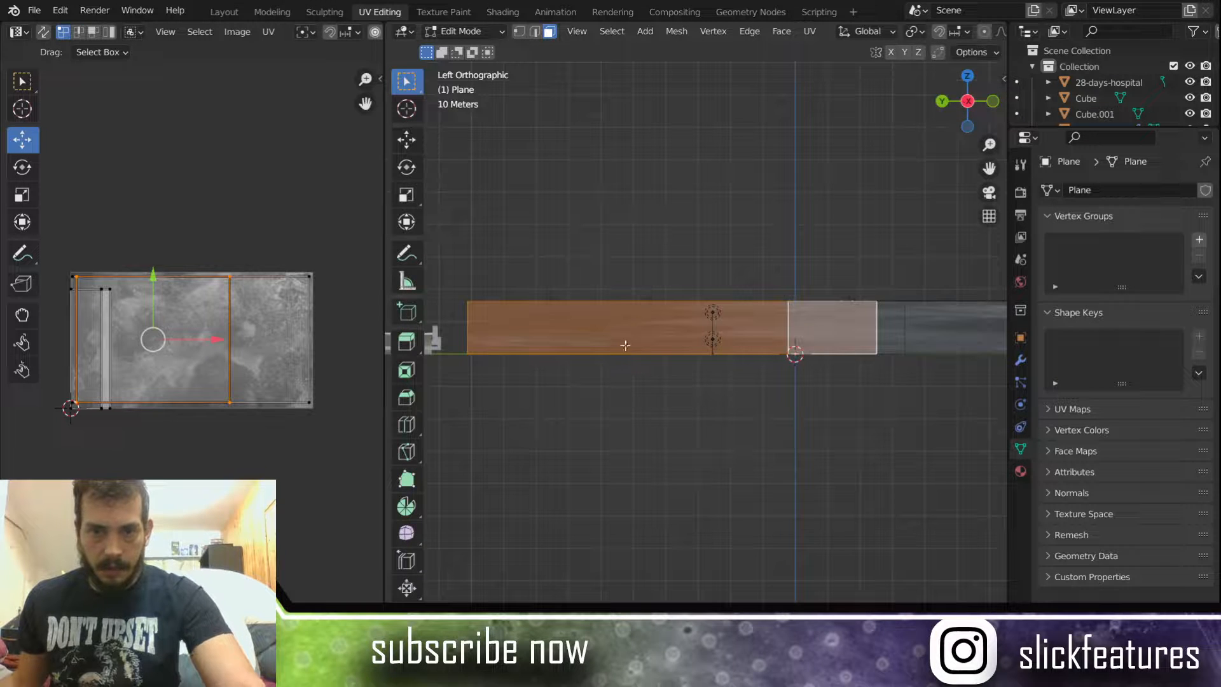
pyautogui.press('u')
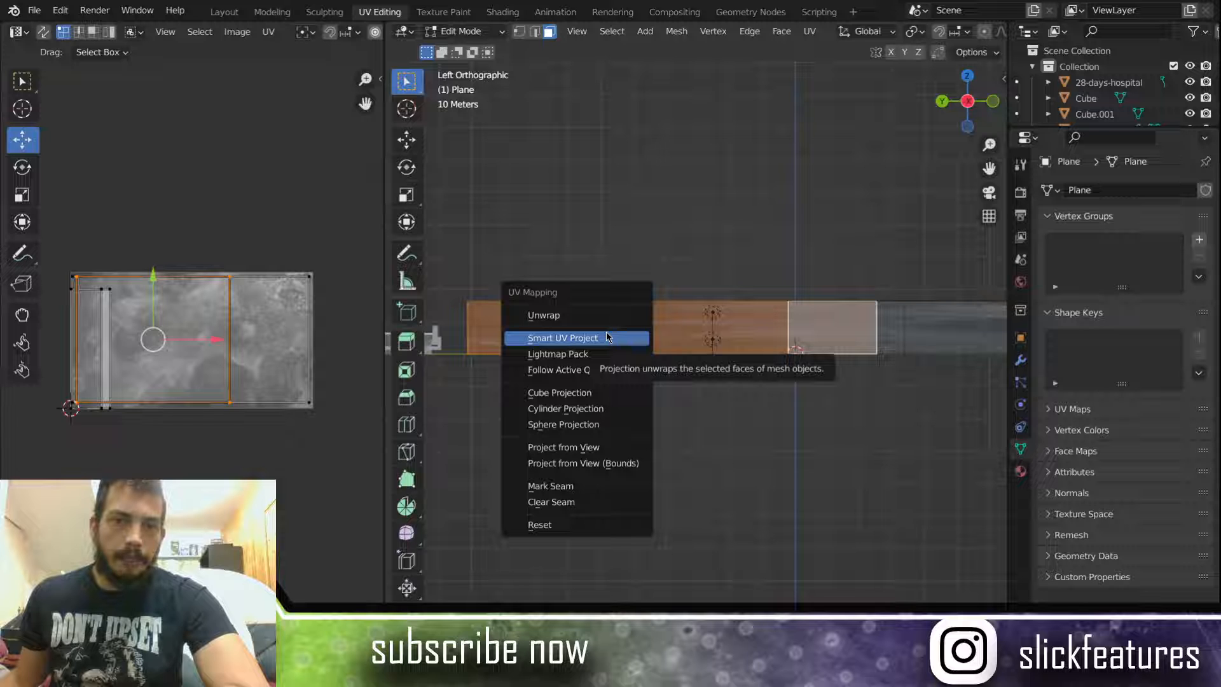
pyautogui.click(579, 446)
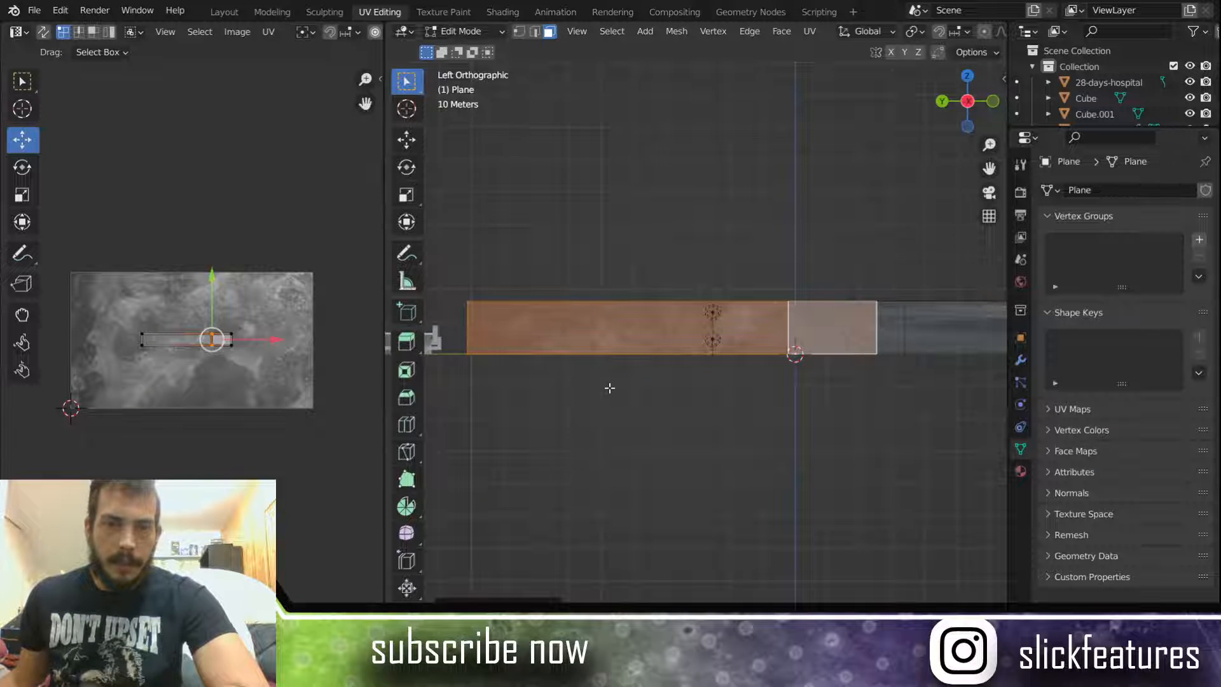
# Step: Scale the projected UV islands together to almost the full image width and centre them horizontally inside the image
pyautogui.scroll(1, 610, 388)
pyautogui.moveTo(131, 324); pyautogui.dragTo(253, 370)
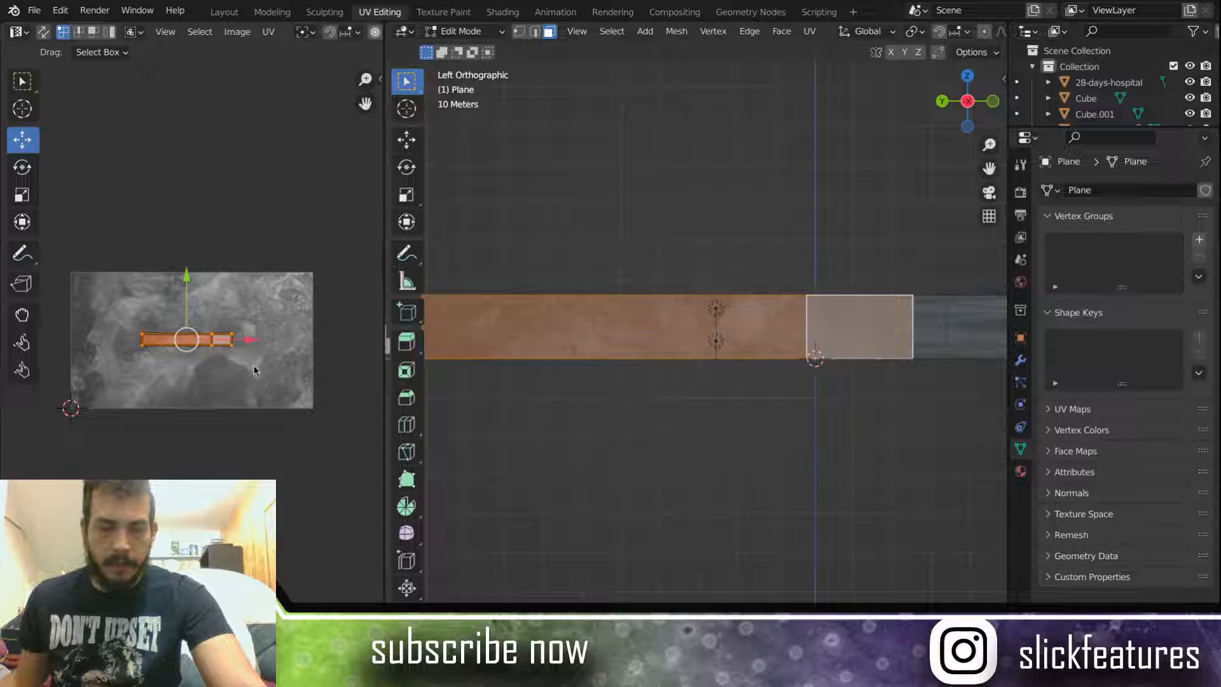
pyautogui.press('s')
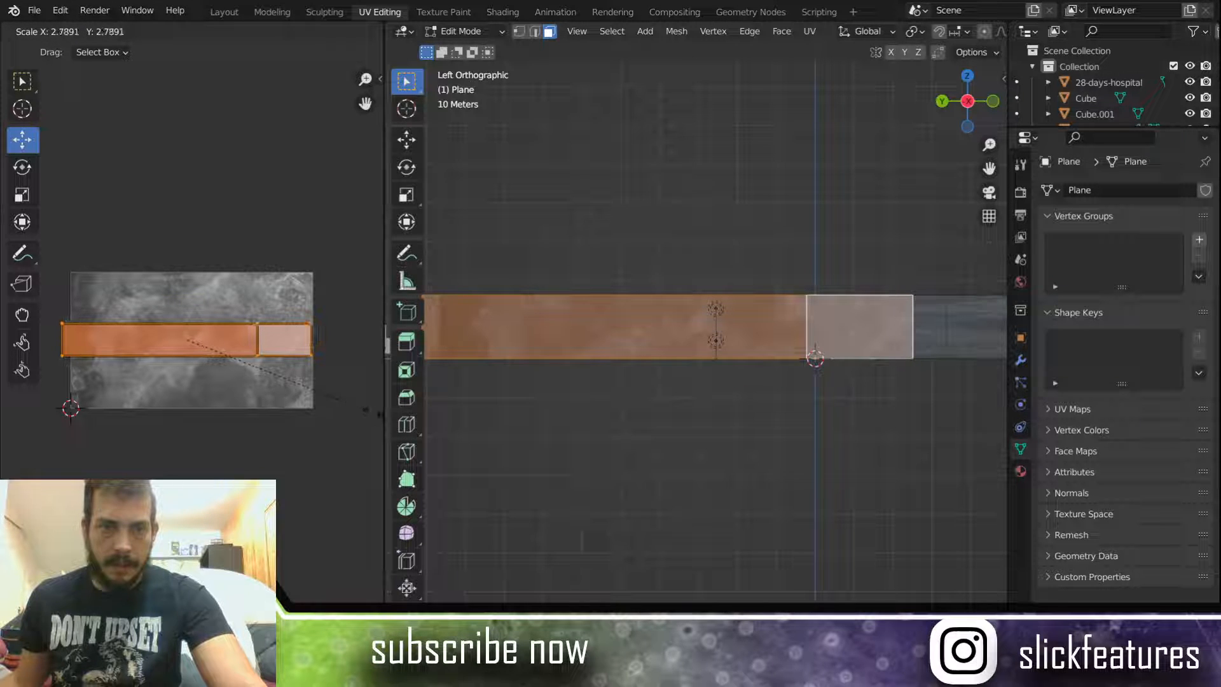
pyautogui.click(364, 410)
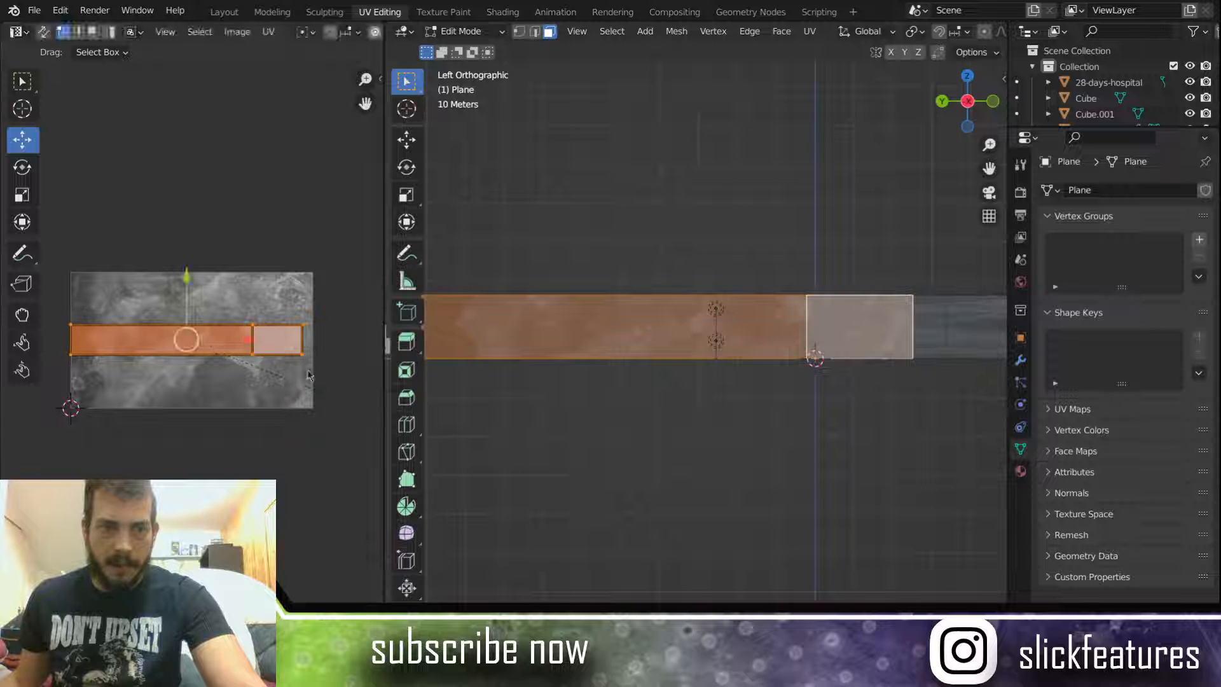
pyautogui.press('g')
pyautogui.click(261, 342)
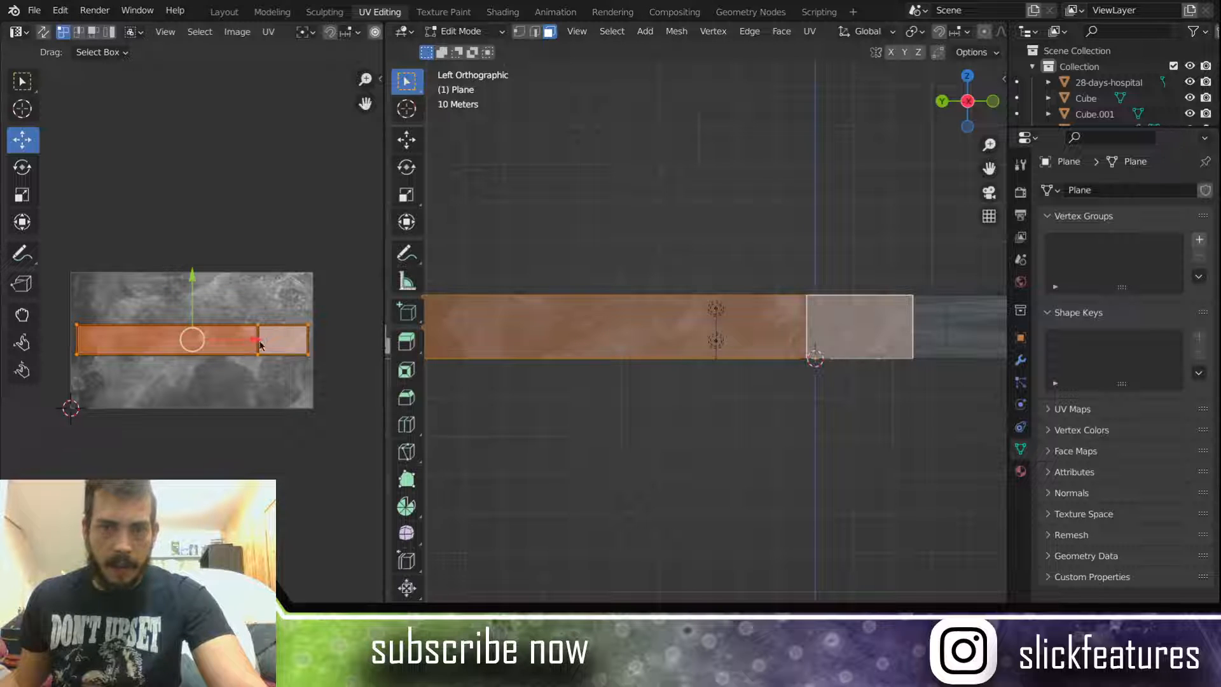
# Step: Clear the selection and examine the re-projected wall texture from the left view in Object Mode
pyautogui.hotkey('alt', 'a')
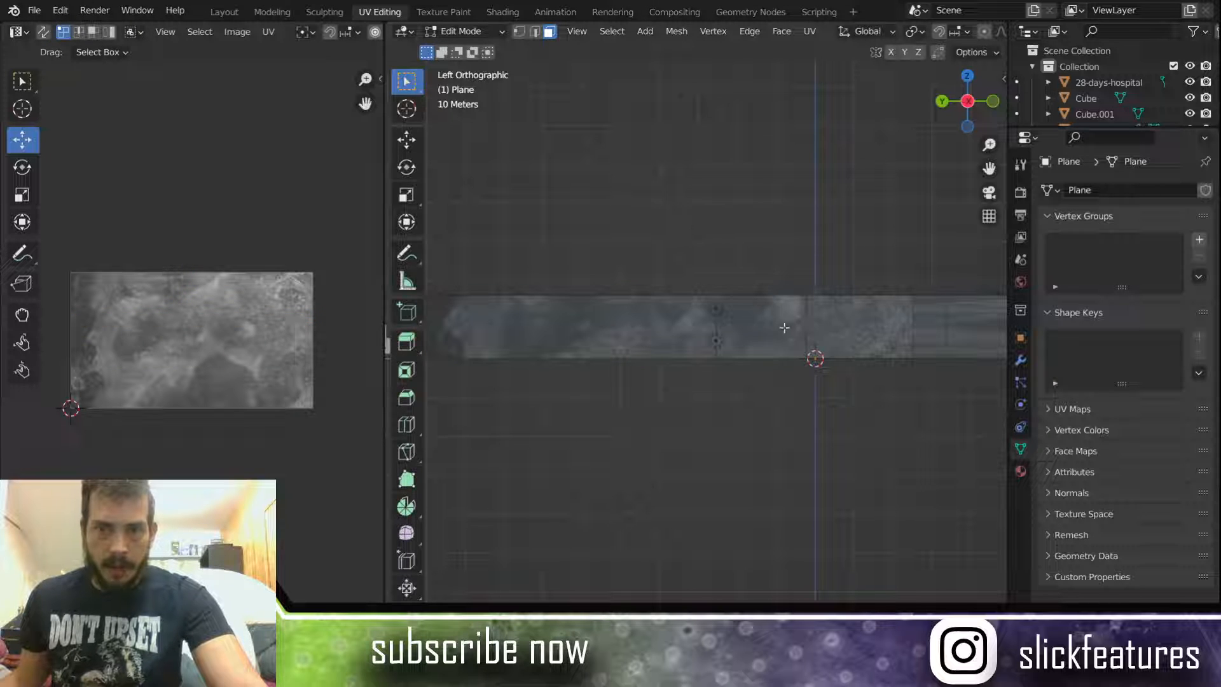
pyautogui.scroll(1, 787, 328)
pyautogui.press('Tab')
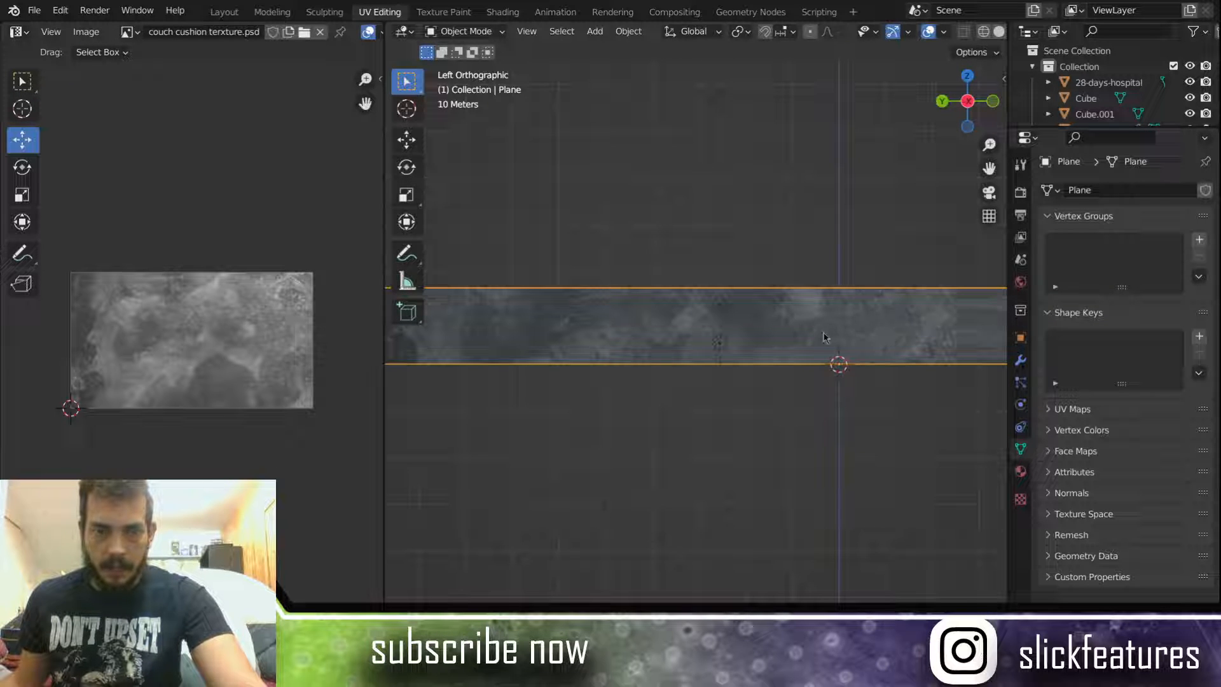
pyautogui.press('Tab')
# Step: Compare the UV placement of the long and short walls and examine their texture from outside and inside the hallway
pyautogui.moveTo(822, 286); pyautogui.dragTo(488, 320, button='middle')
pyautogui.scroll(-3, 489, 320)
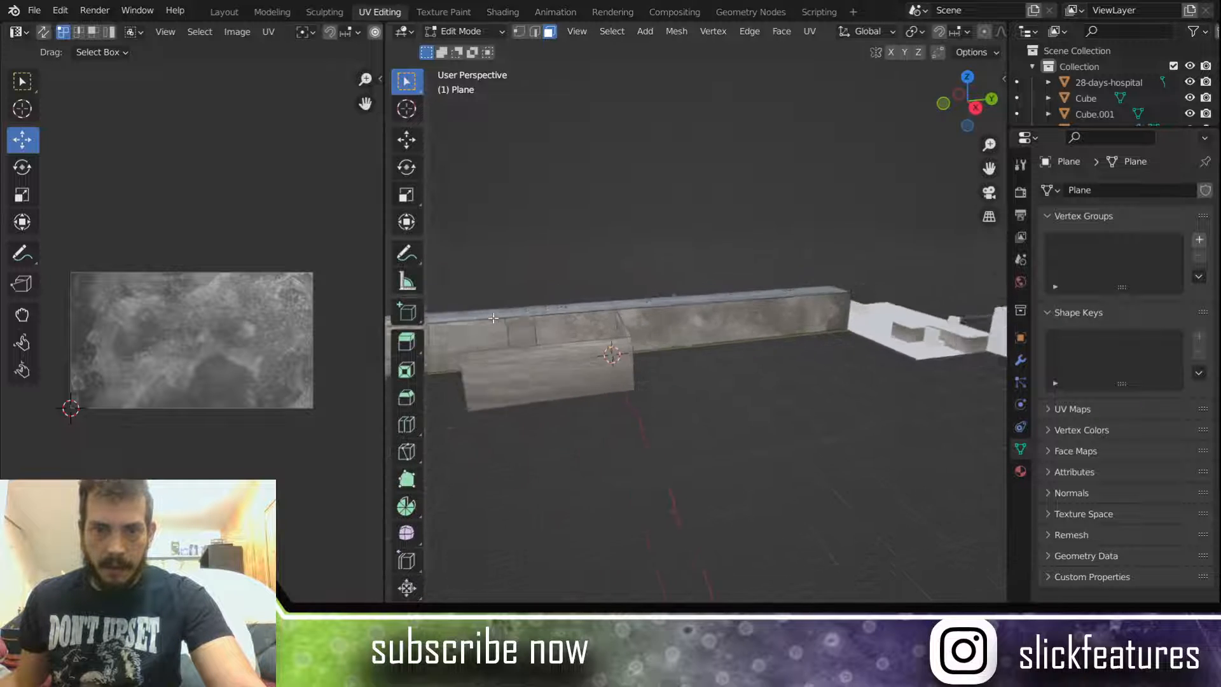
pyautogui.scroll(4, 506, 318)
pyautogui.click(667, 337)
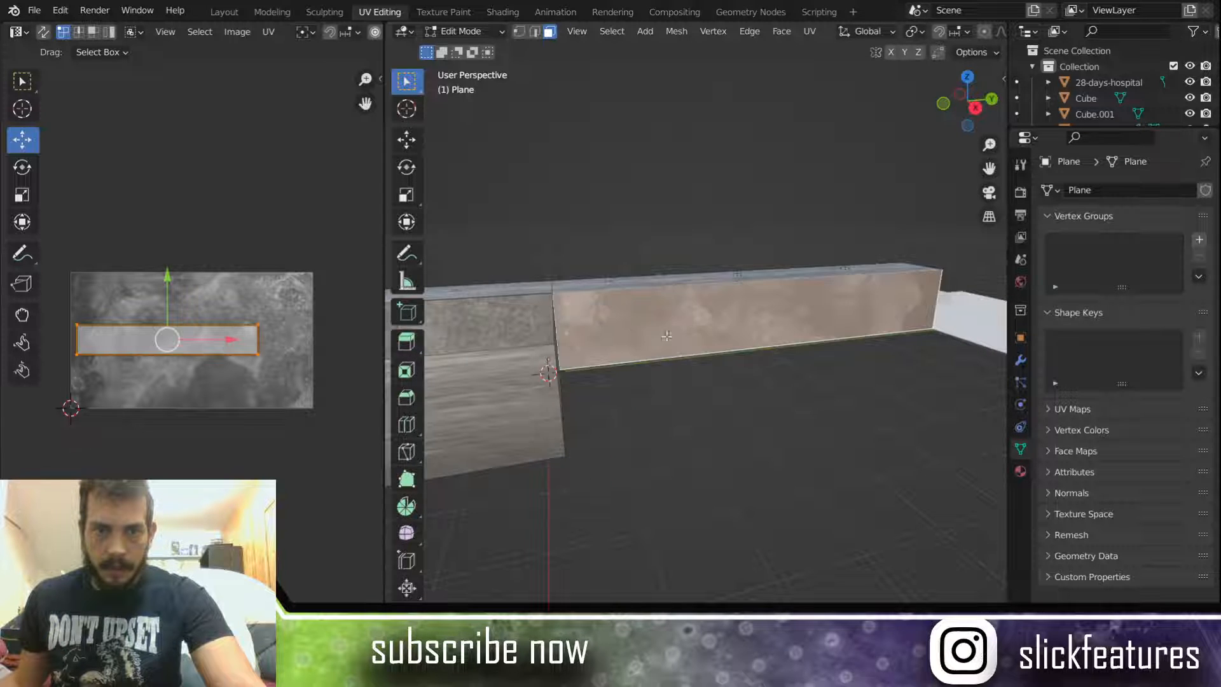
pyautogui.keyDown('shift'); pyautogui.click(513, 323); pyautogui.keyUp('shift')
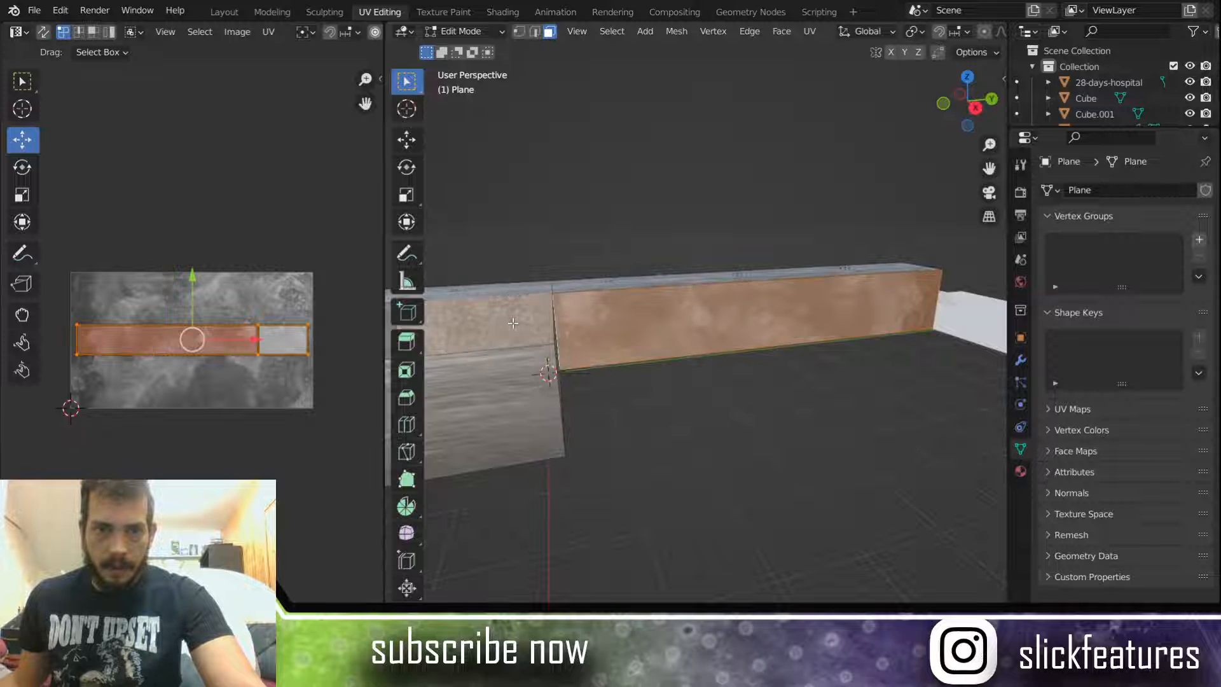
pyautogui.click(693, 372)
pyautogui.moveTo(695, 382); pyautogui.dragTo(456, 370, button='middle')
pyautogui.scroll(5, 483, 363)
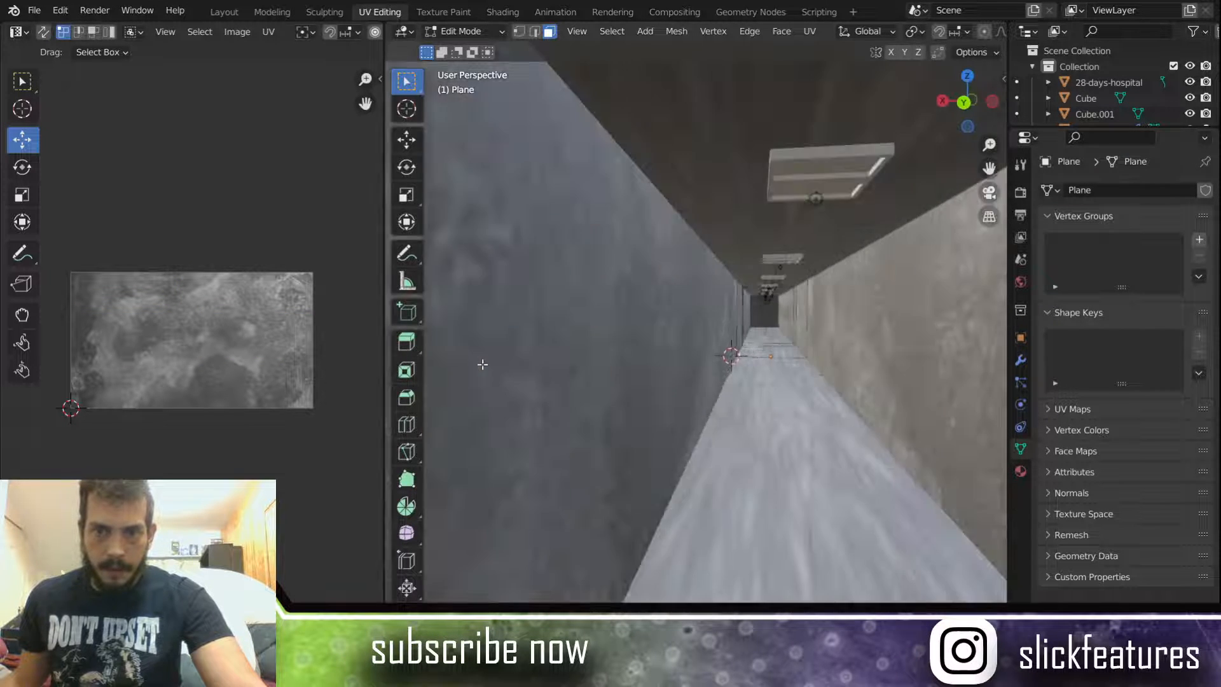
pyautogui.moveTo(586, 364); pyautogui.dragTo(567, 364, button='middle')
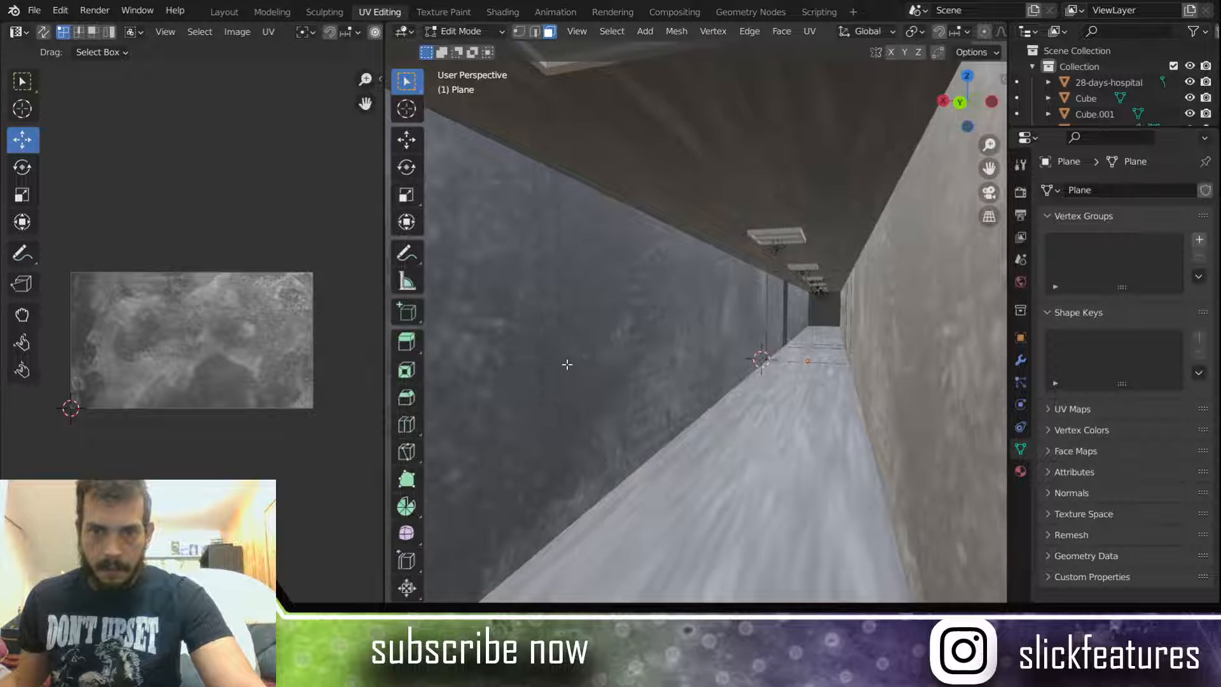
# Step: Select the adjoining narrow and long wall faces farther along the hallway and project their UVs from the left orthographic view
pyautogui.scroll(-3, 566, 364)
pyautogui.moveTo(715, 361); pyautogui.dragTo(556, 382, button='middle')
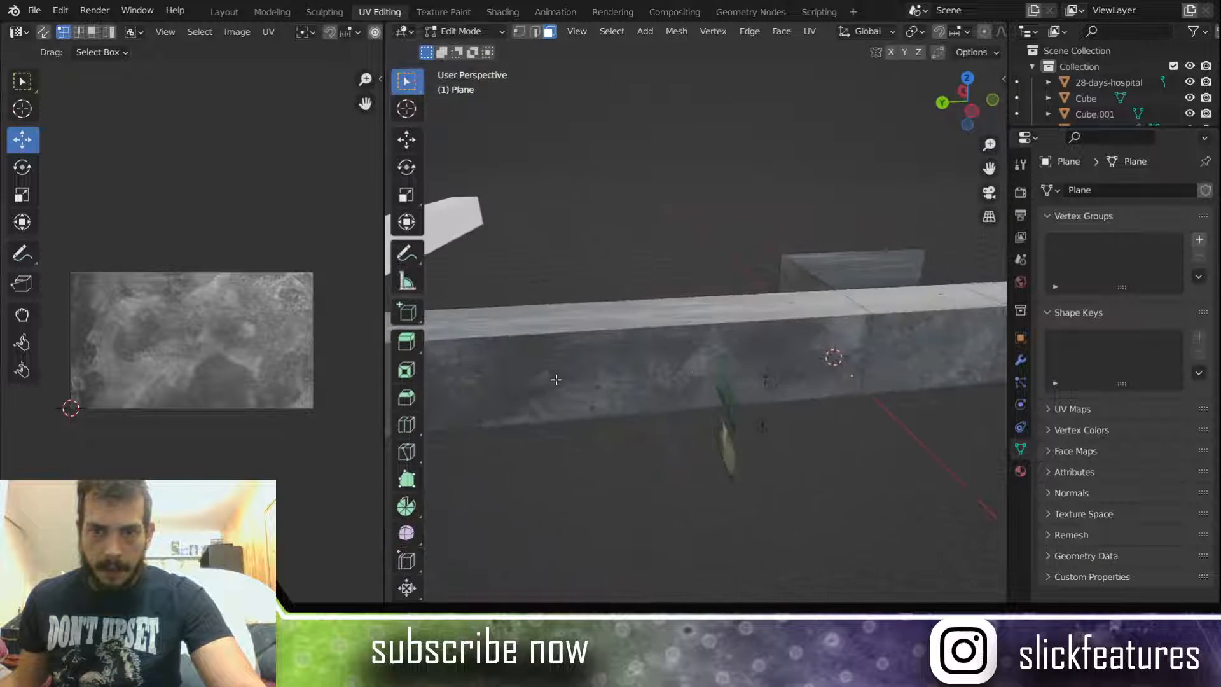
pyautogui.scroll(-2, 732, 370)
pyautogui.moveTo(753, 368); pyautogui.dragTo(625, 396, button='middle')
pyautogui.click(692, 354)
pyautogui.keyDown('shift'); pyautogui.click(760, 351); pyautogui.keyUp('shift')
pyautogui.moveTo(828, 373)
pyautogui.mouseDown(button='middle')
pyautogui.moveTo(574, 376)
pyautogui.moveTo(506, 362)
pyautogui.moveTo(637, 368)
pyautogui.moveTo(858, 321)
pyautogui.moveTo(845, 326)
pyautogui.moveTo(837, 379)
pyautogui.mouseUp(button='middle')
pyautogui.keyDown('shift'); pyautogui.click(626, 341); pyautogui.keyUp('shift')
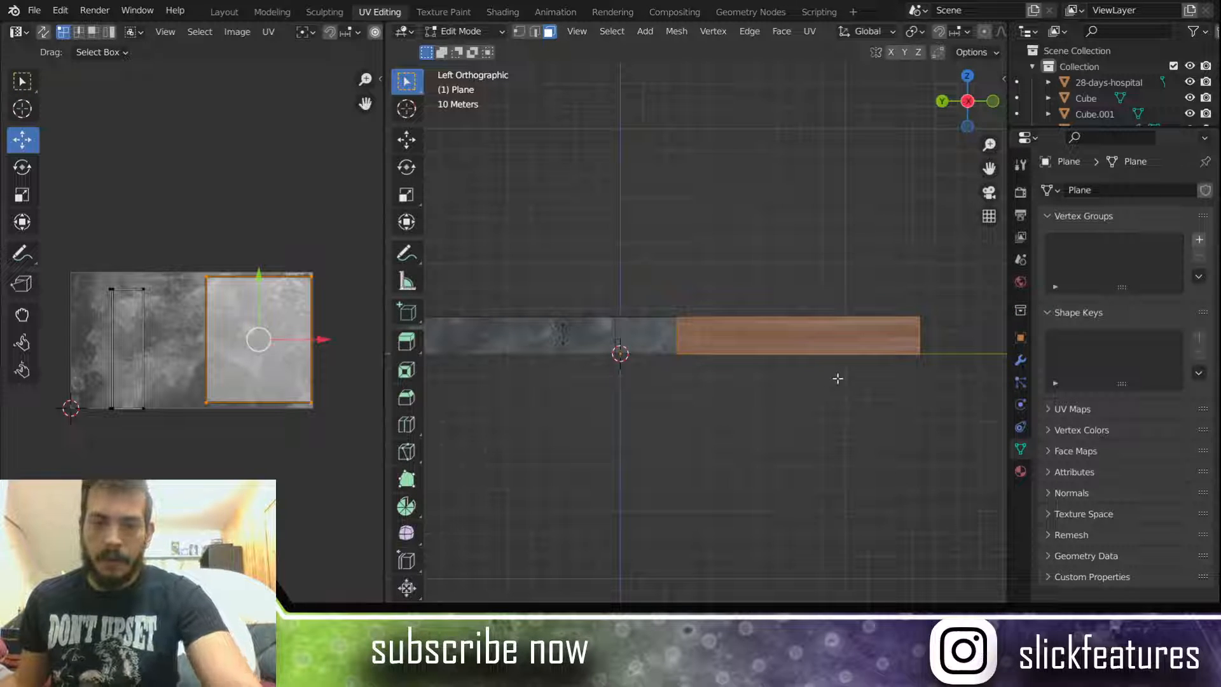
pyautogui.press('u')
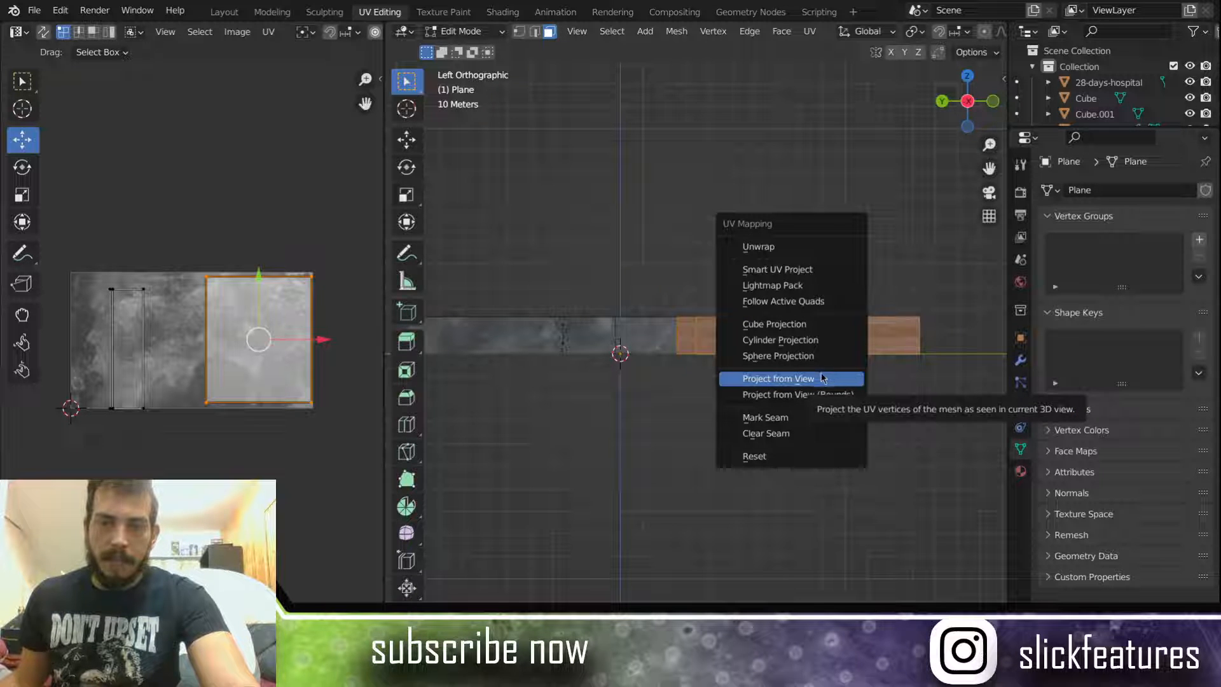
pyautogui.click(825, 377)
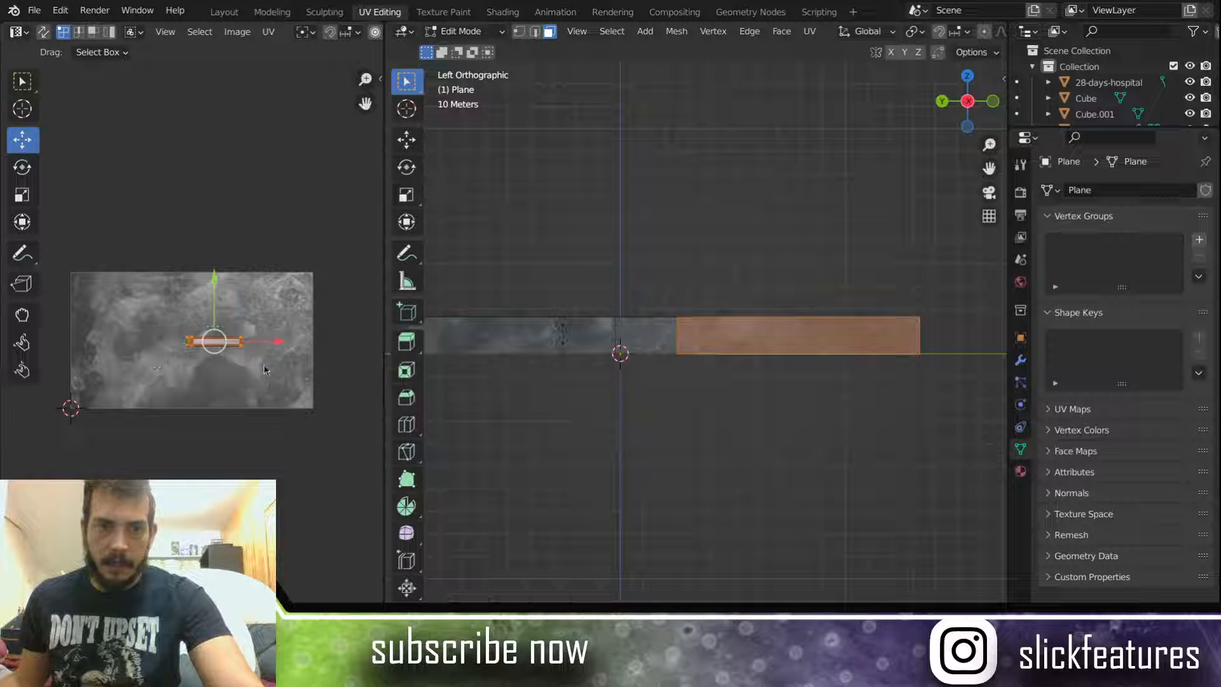
# Step: Scale the new UV islands up about four times and shift them horizontally so they lie within the image borders
pyautogui.press('s')
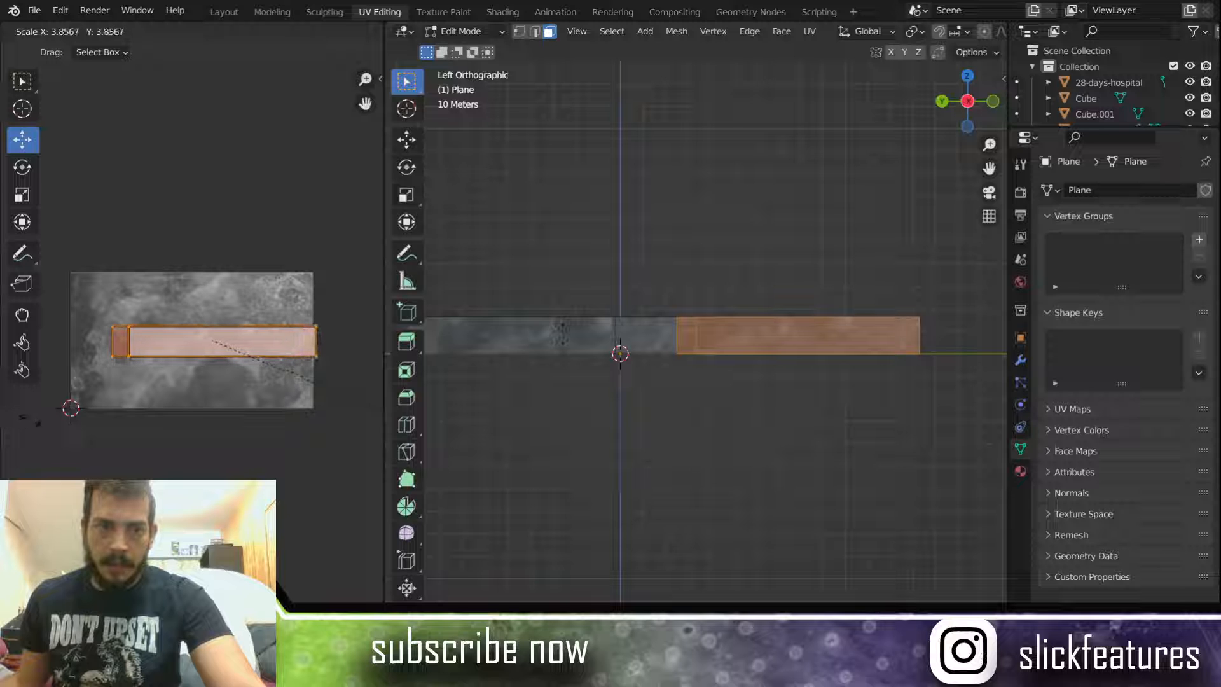
pyautogui.click(44, 425)
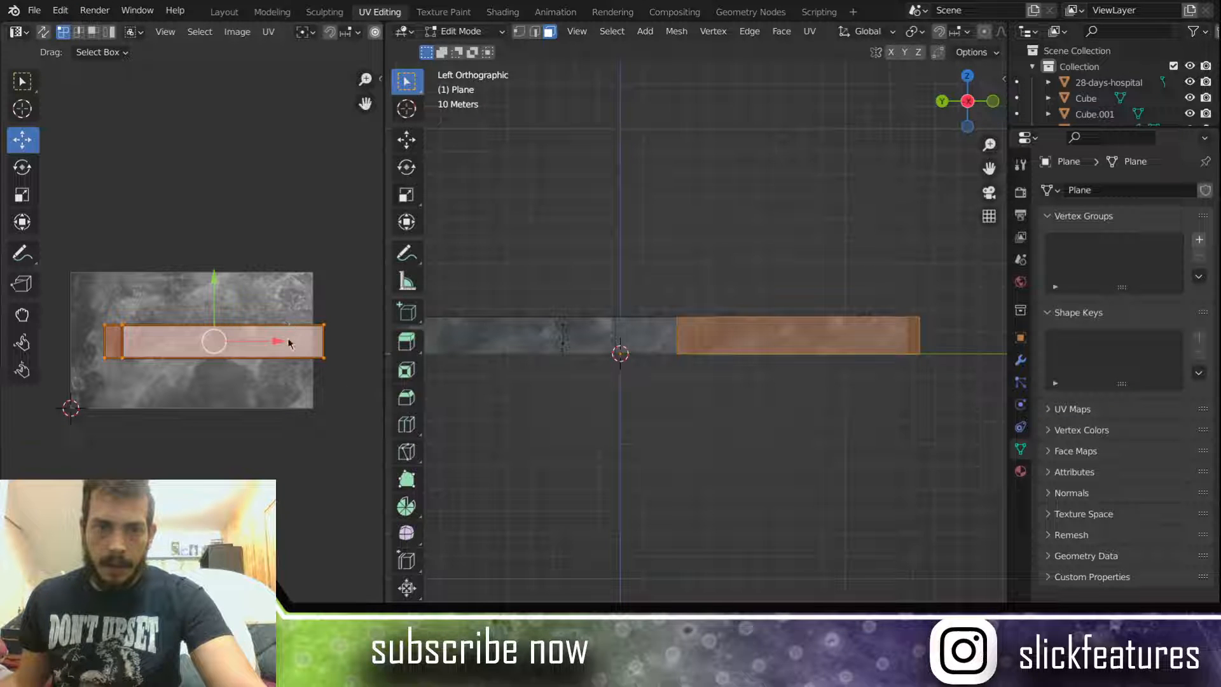
pyautogui.moveTo(272, 341); pyautogui.dragTo(258, 342)
# Step: Examine the texture seam between the short wall section and the newly projected narrow wall face
pyautogui.click(675, 203)
pyautogui.scroll(5, 675, 204)
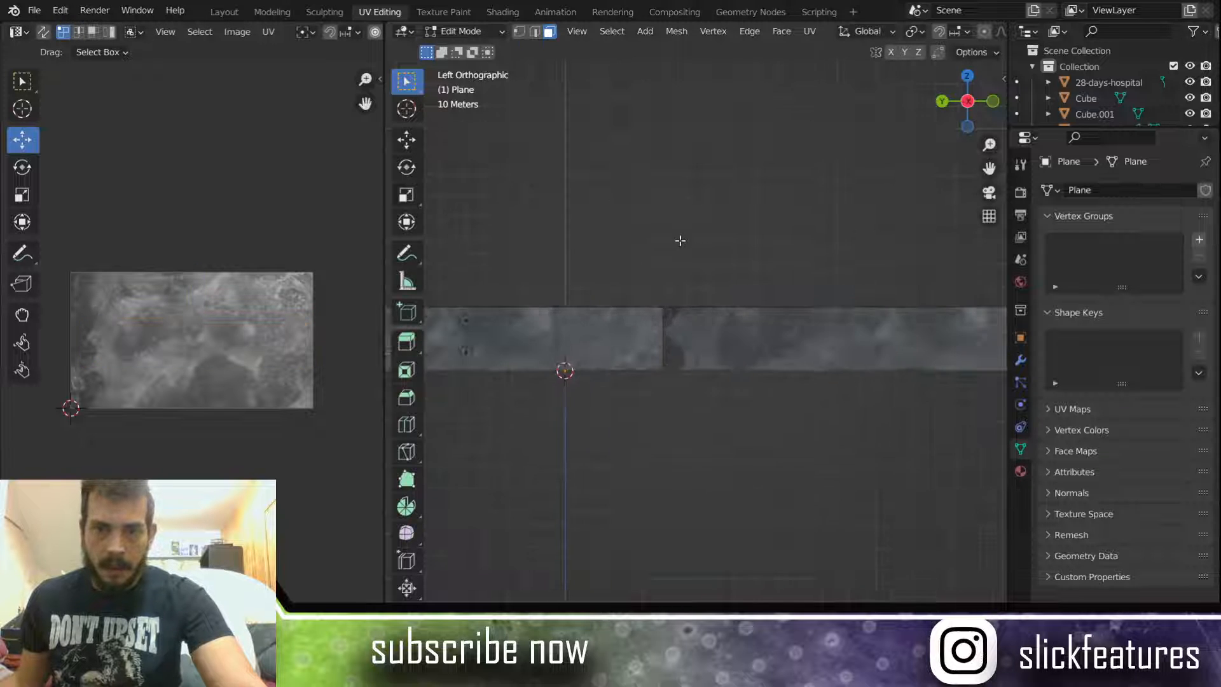
pyautogui.scroll(-5, 680, 240)
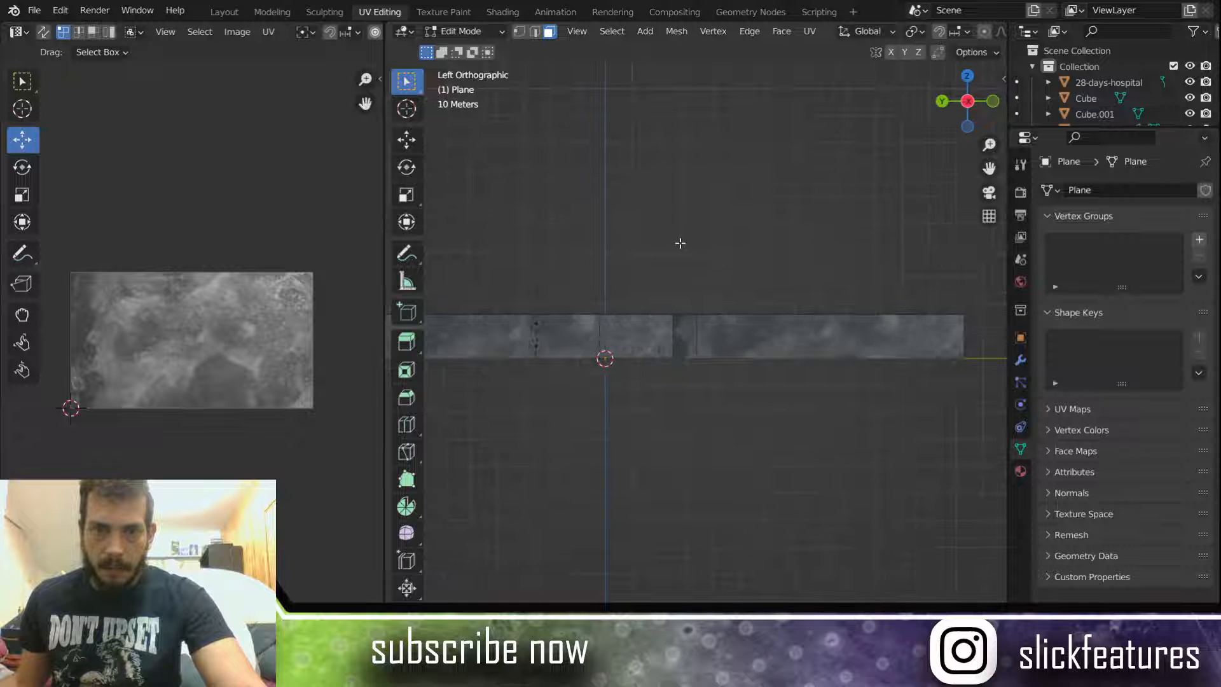
pyautogui.scroll(3, 680, 243)
pyautogui.scroll(-2, 675, 251)
pyautogui.click(682, 336)
pyautogui.scroll(3, 678, 381)
pyautogui.click(682, 387)
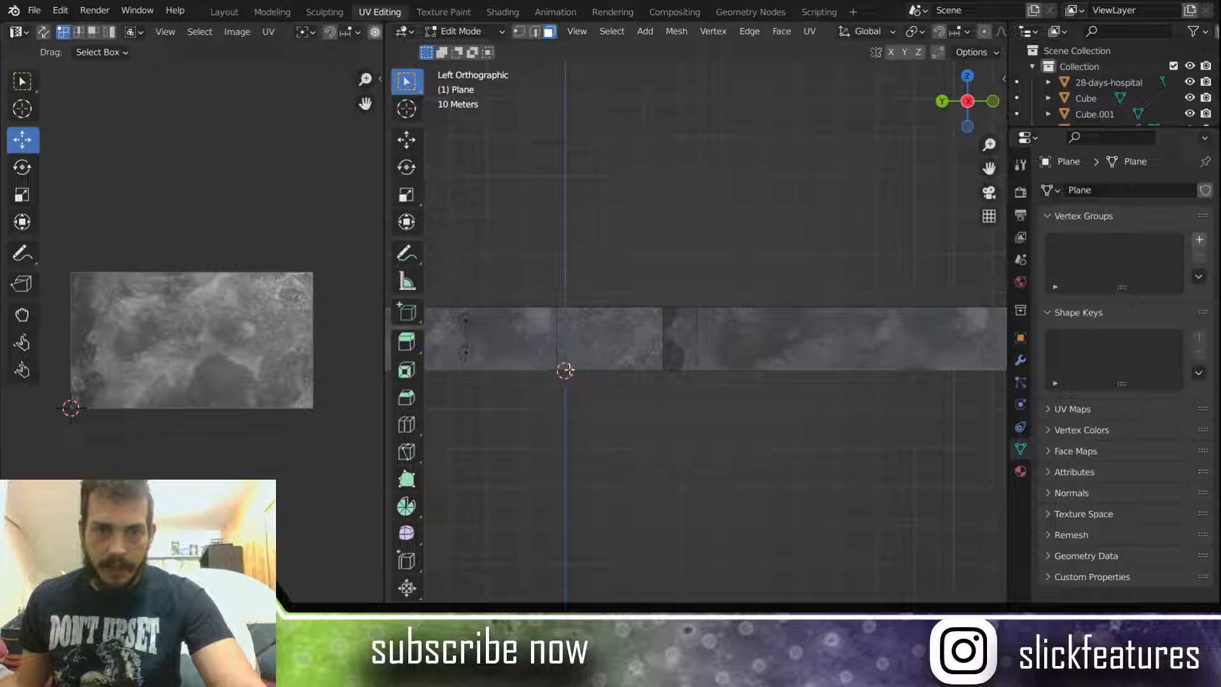
# Step: Select the narrow and long wall faces and rotate their UV islands half a turn, keeping them horizontal
pyautogui.click(673, 341)
pyautogui.keyDown('shift'); pyautogui.click(725, 342); pyautogui.keyUp('shift')
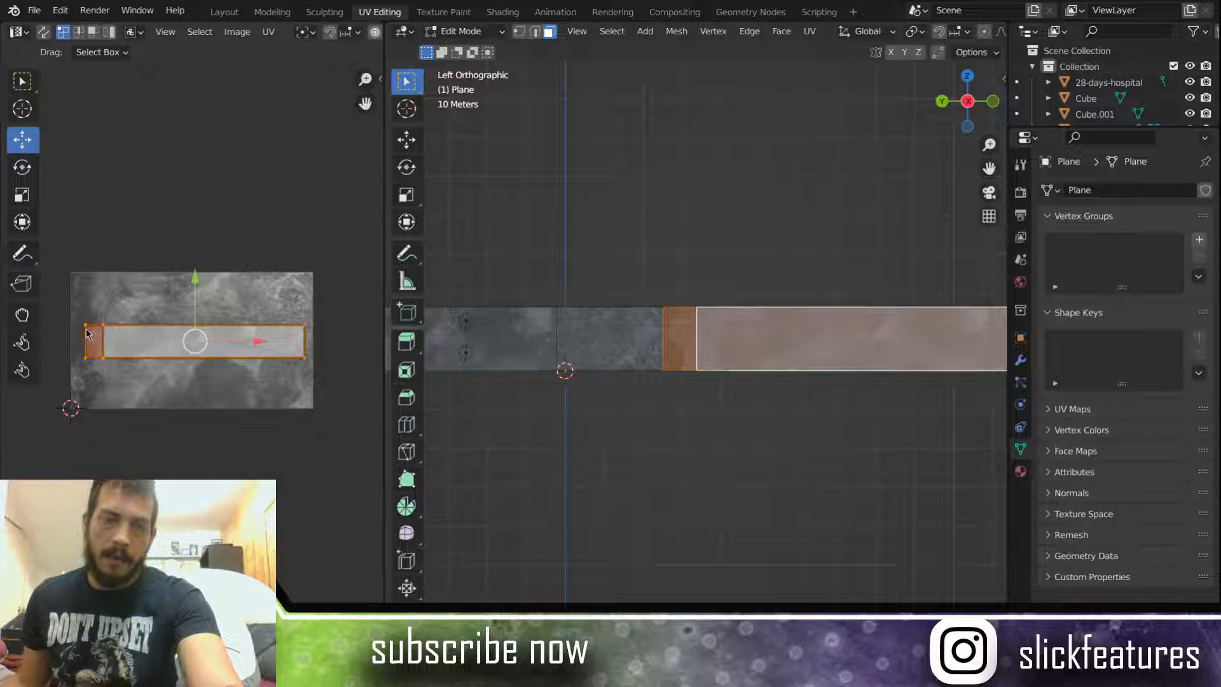
pyautogui.moveTo(77, 321); pyautogui.dragTo(324, 389)
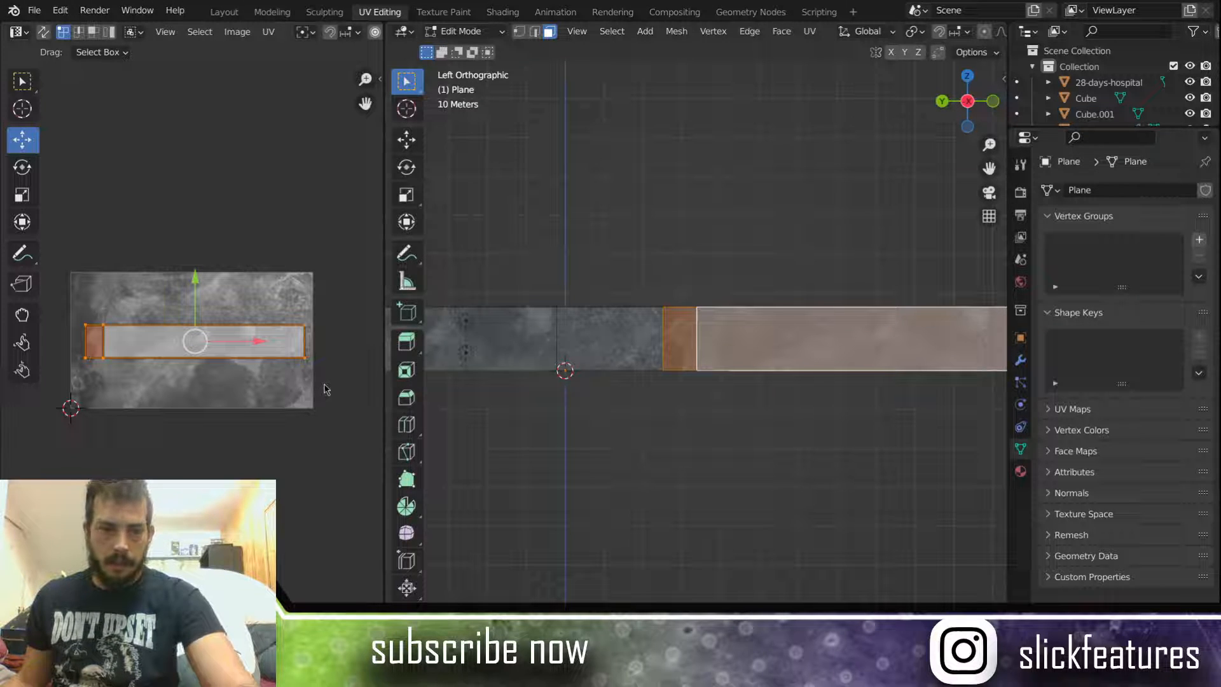
pyautogui.press('r')
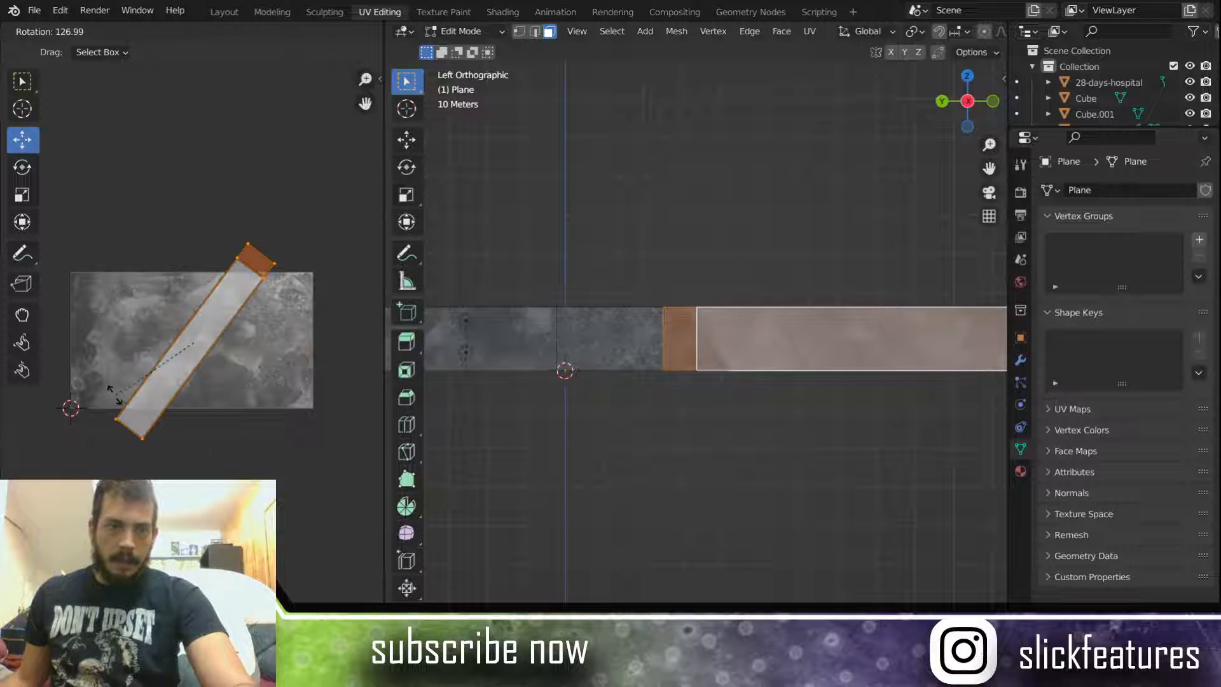
pyautogui.click(93, 338)
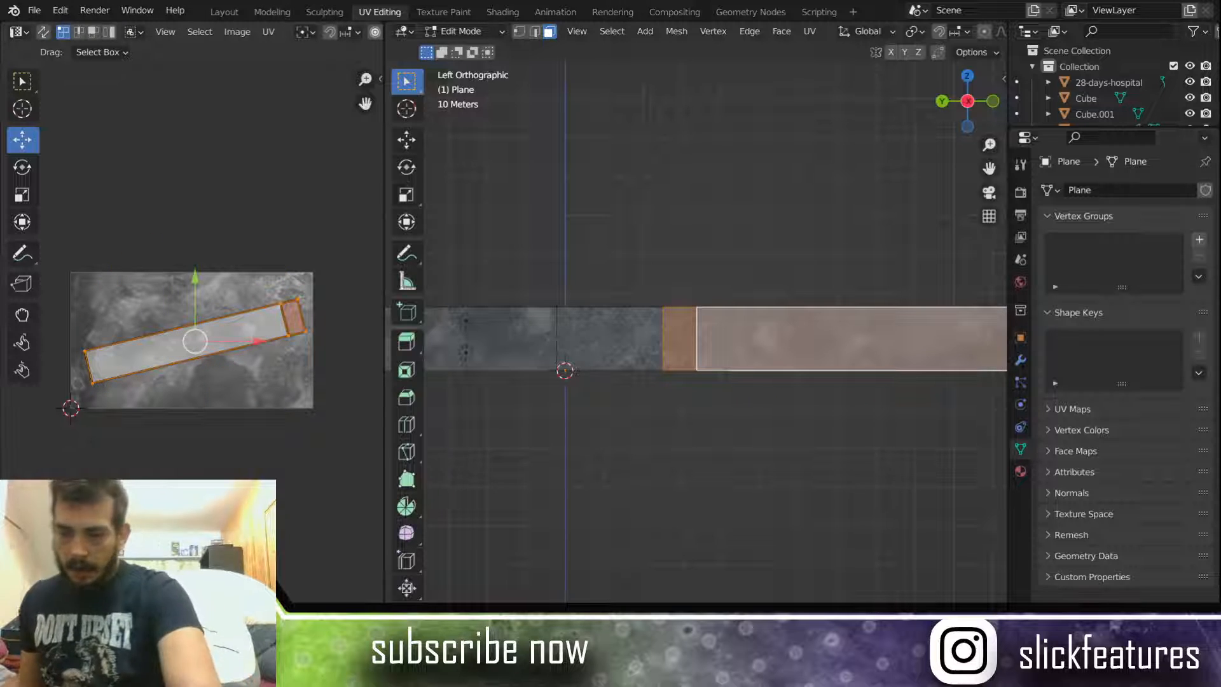
pyautogui.hotkey('ctrl', 'z')
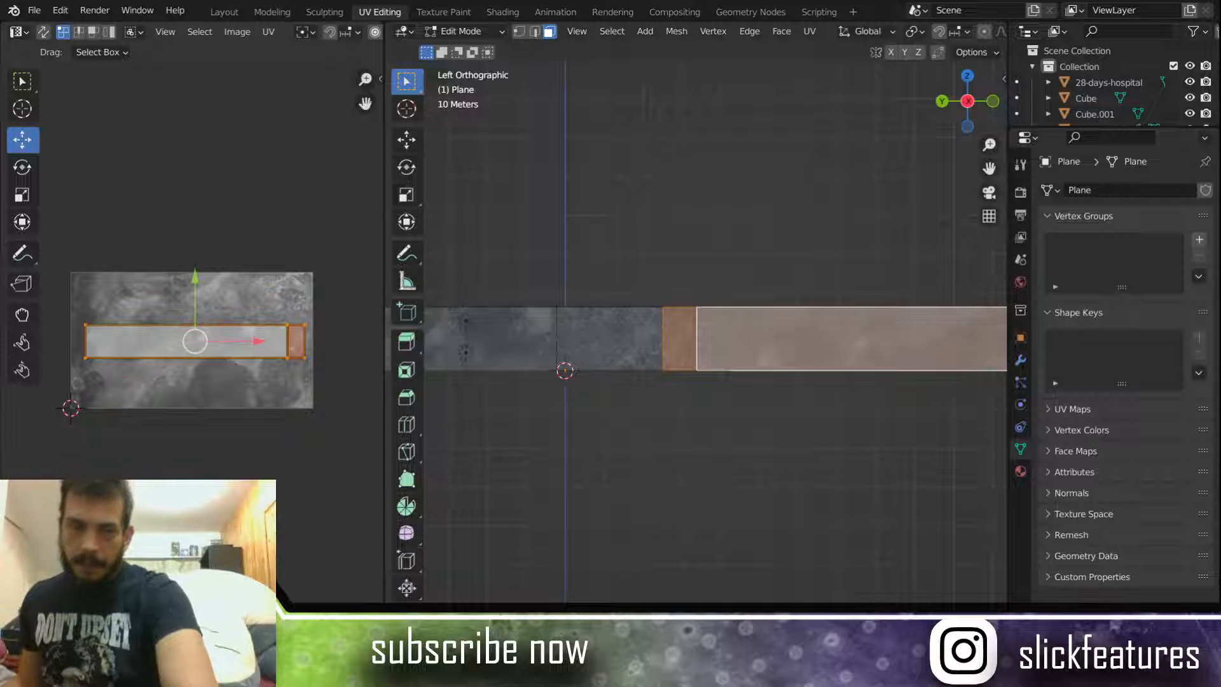
# Step: Clear the selection and examine the seams around the narrow wall face up close
pyautogui.click(553, 241)
pyautogui.scroll(5, 629, 248)
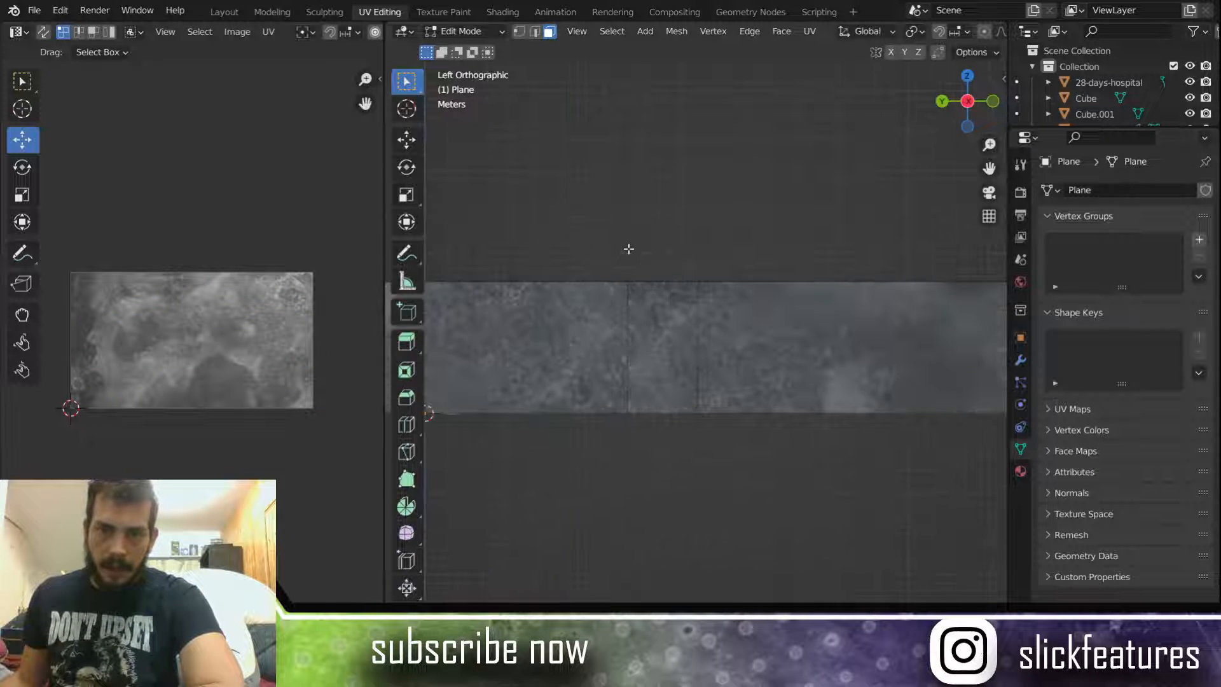
pyautogui.scroll(3, 595, 288)
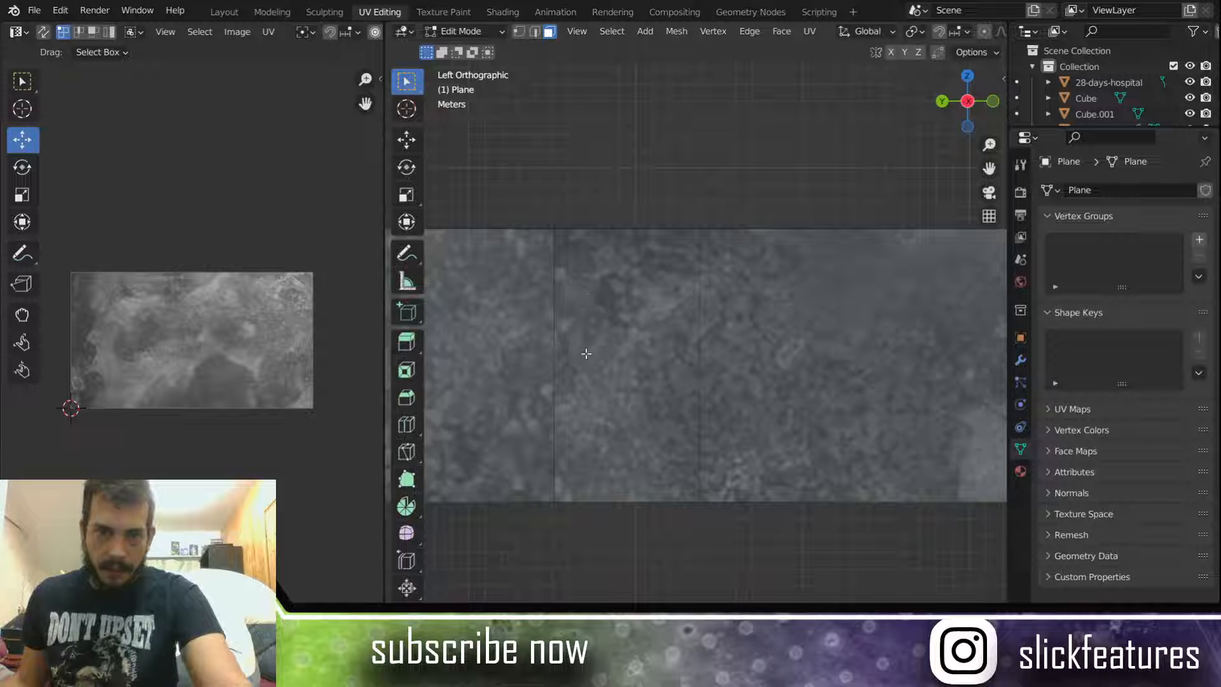
# Step: Examine the texture seams across the adjoining wall faces from the side, checking their UV placement and clearing the selection
pyautogui.press('Tab')
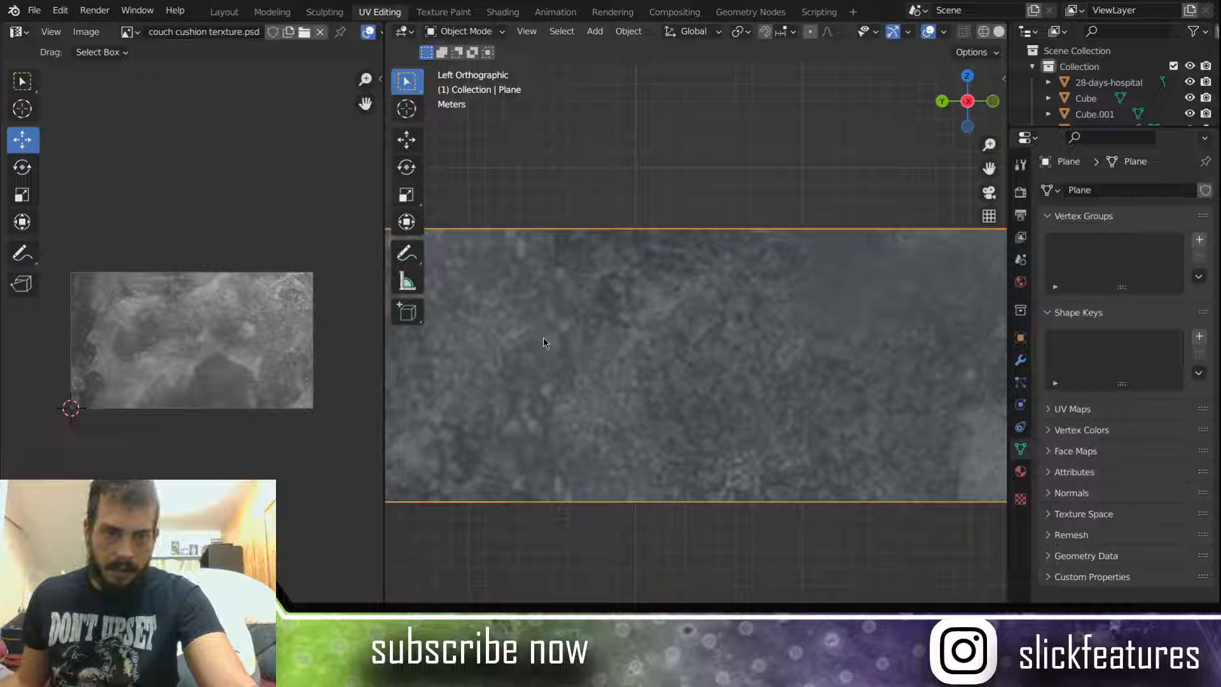
pyautogui.press('Tab')
pyautogui.click(544, 337)
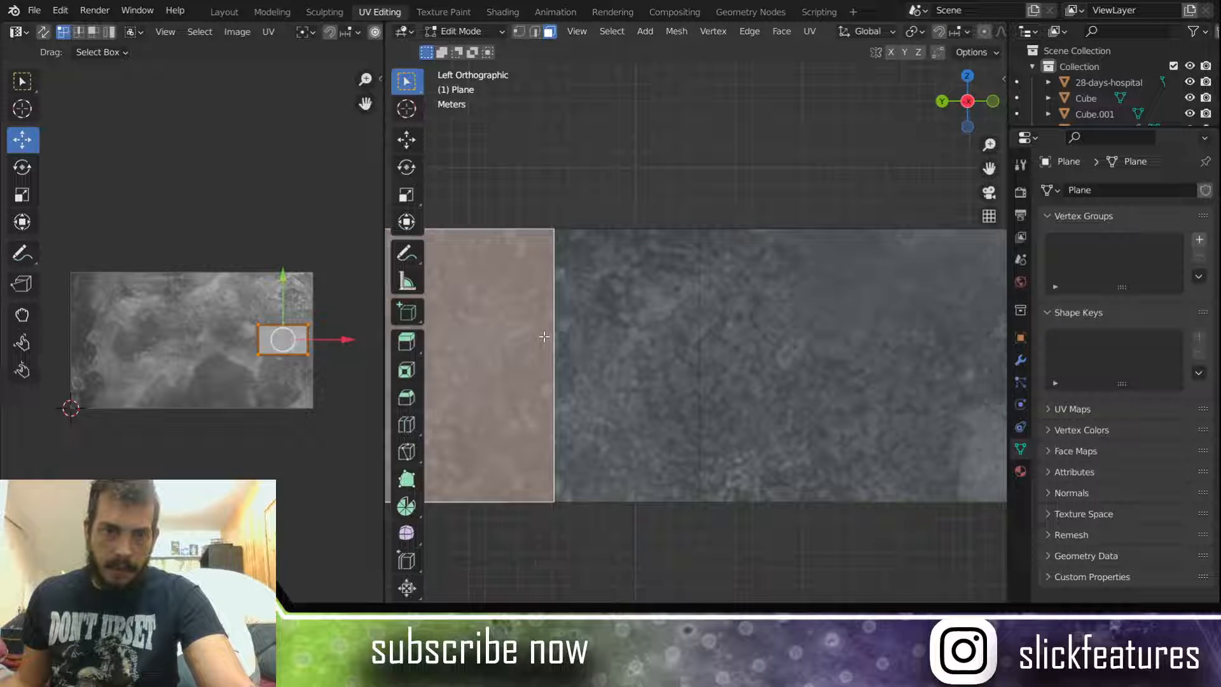
pyautogui.keyDown('shift'); pyautogui.click(595, 336); pyautogui.keyUp('shift')
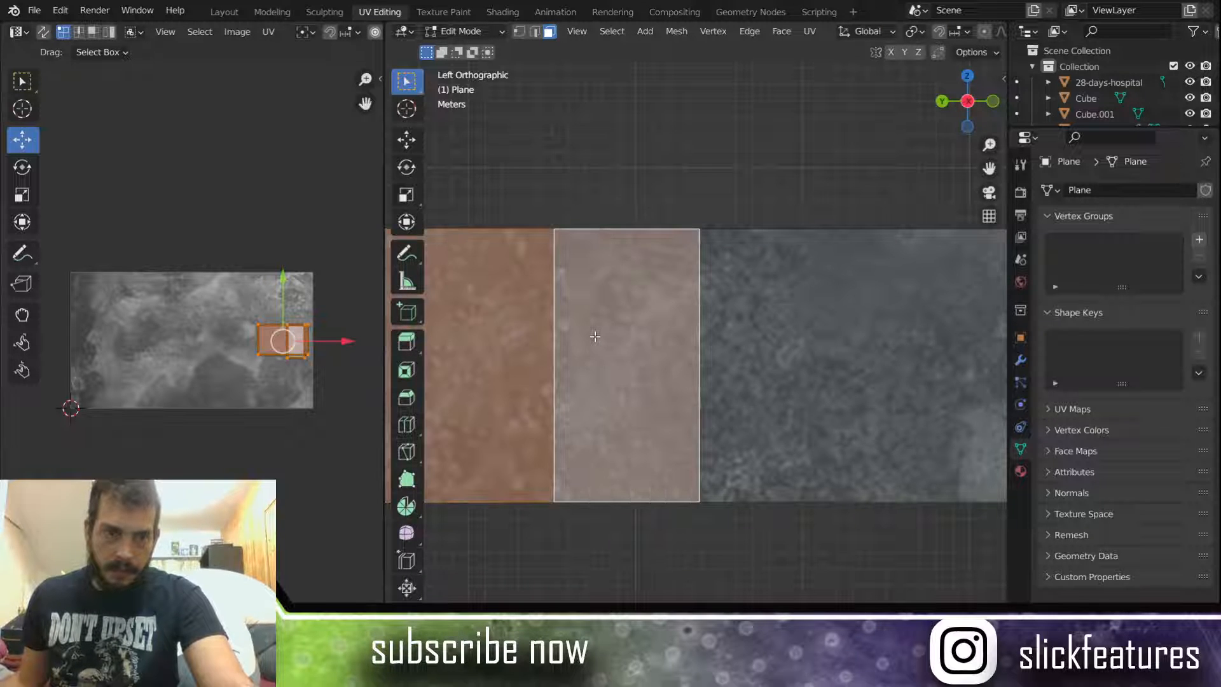
pyautogui.scroll(-6, 595, 335)
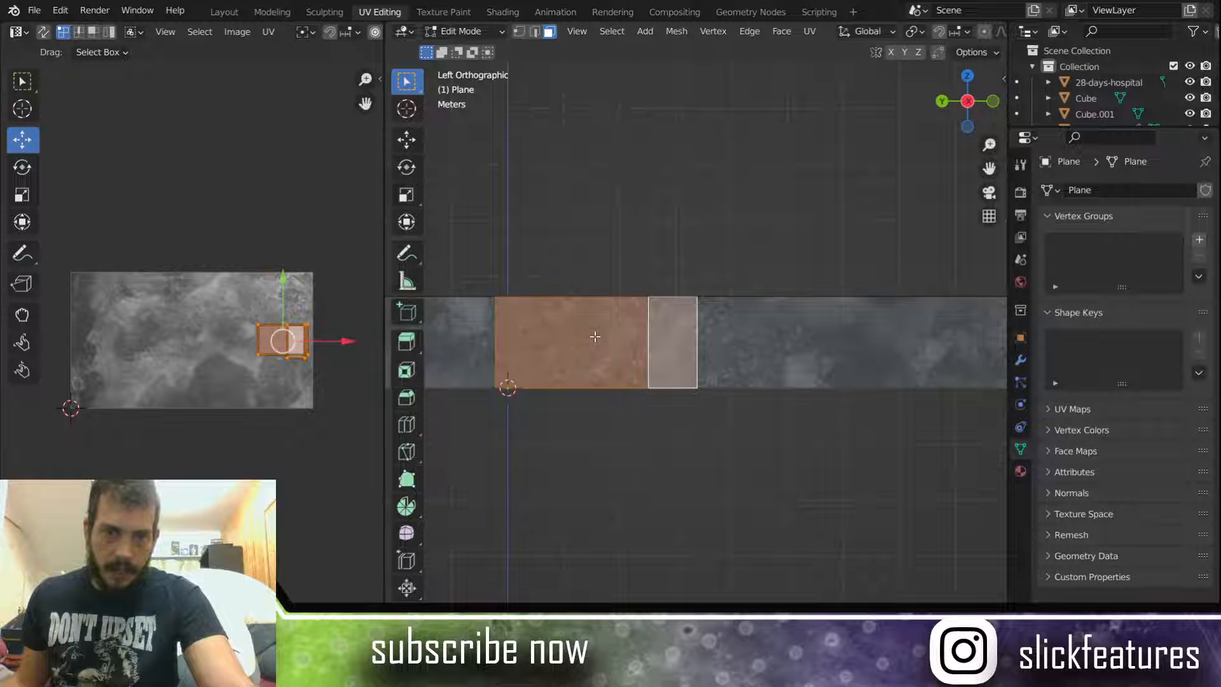
pyautogui.scroll(-5, 595, 336)
pyautogui.click(600, 381)
pyautogui.scroll(3, 600, 381)
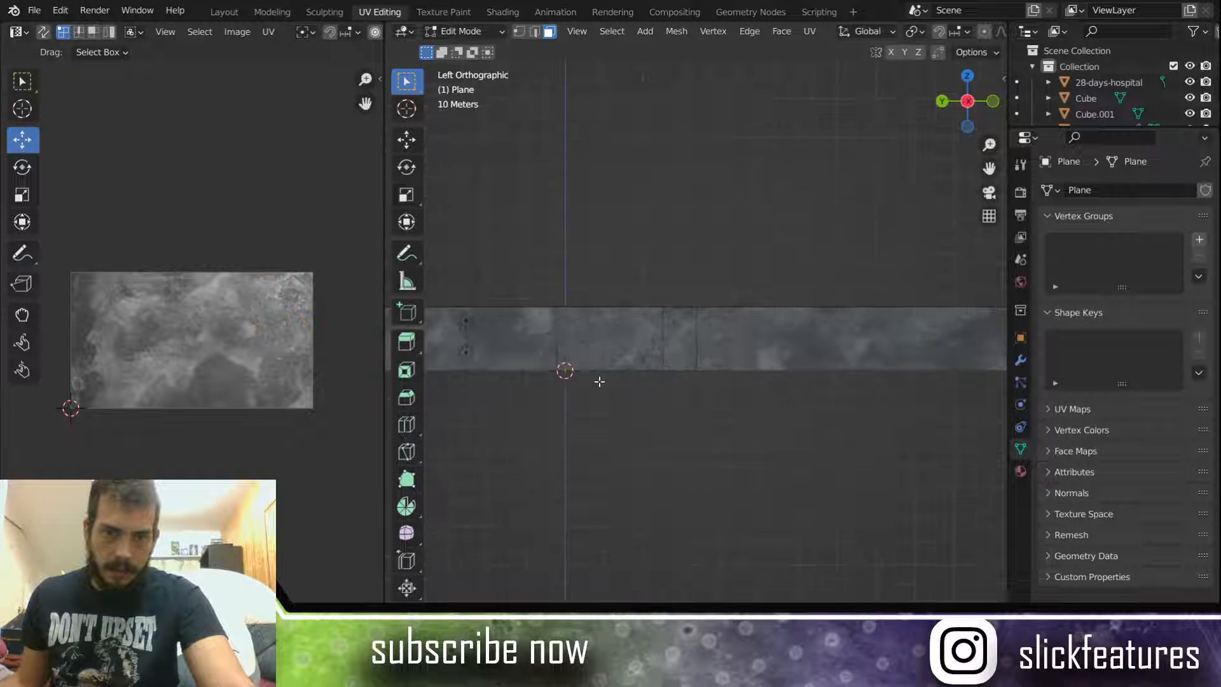
pyautogui.scroll(1, 600, 382)
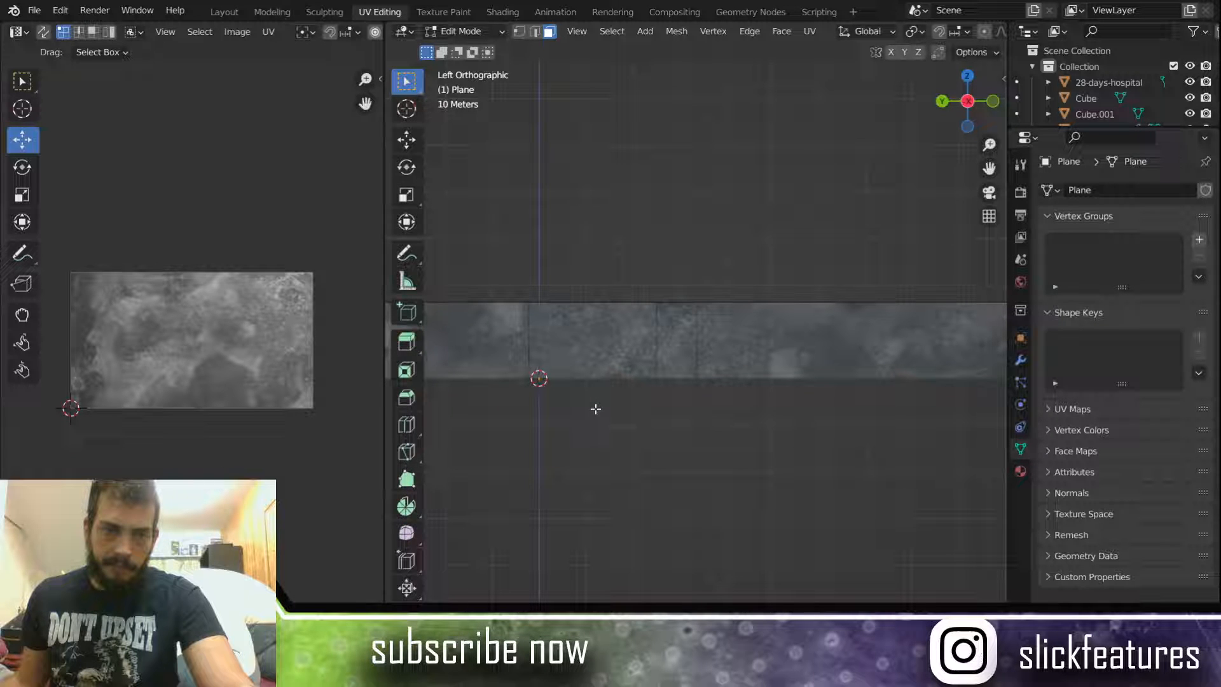
pyautogui.scroll(-4, 610, 388)
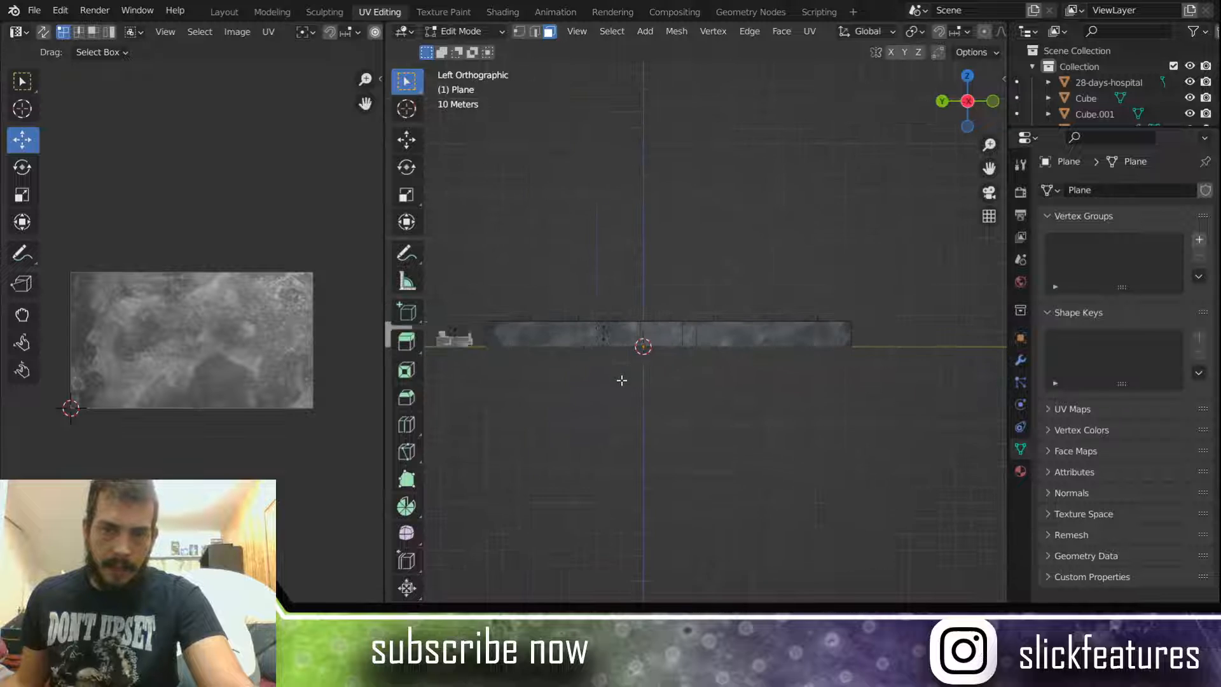
# Step: Select all four wall faces along the hallway side and project their UVs together from the left view
pyautogui.click(543, 336)
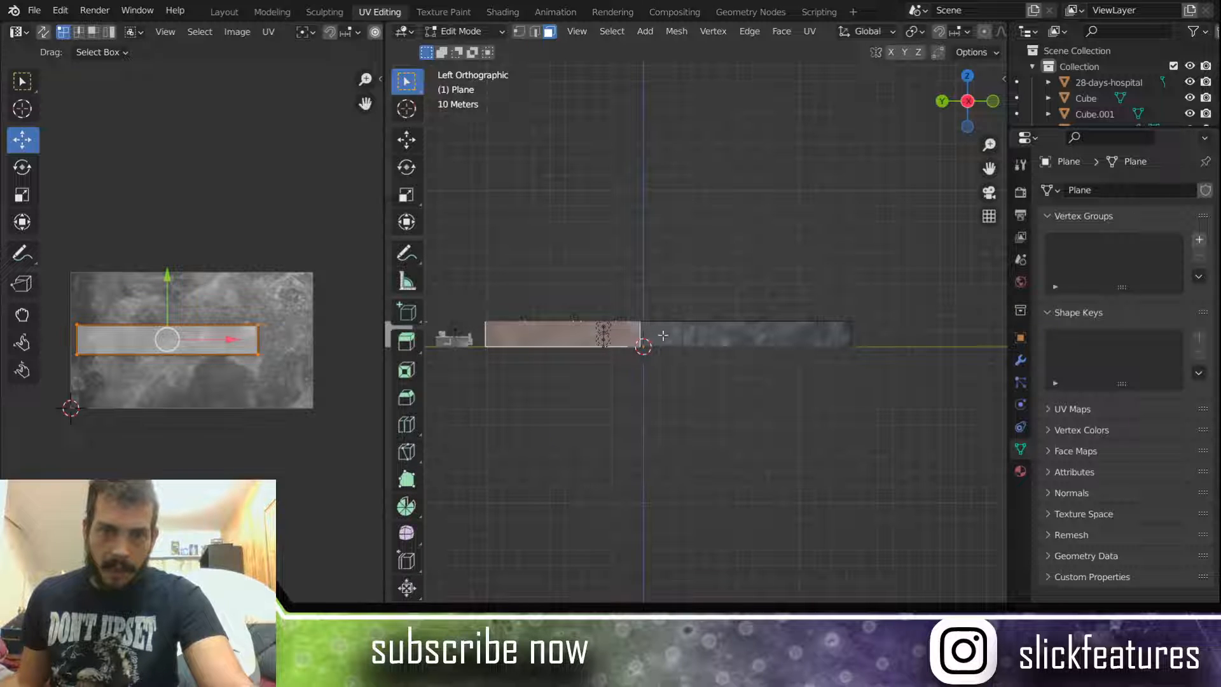
pyautogui.keyDown('shift'); pyautogui.click(685, 335); pyautogui.keyUp('shift')
pyautogui.keyDown('shift'); pyautogui.click(691, 335); pyautogui.keyUp('shift')
pyautogui.keyDown('shift'); pyautogui.click(710, 335); pyautogui.keyUp('shift')
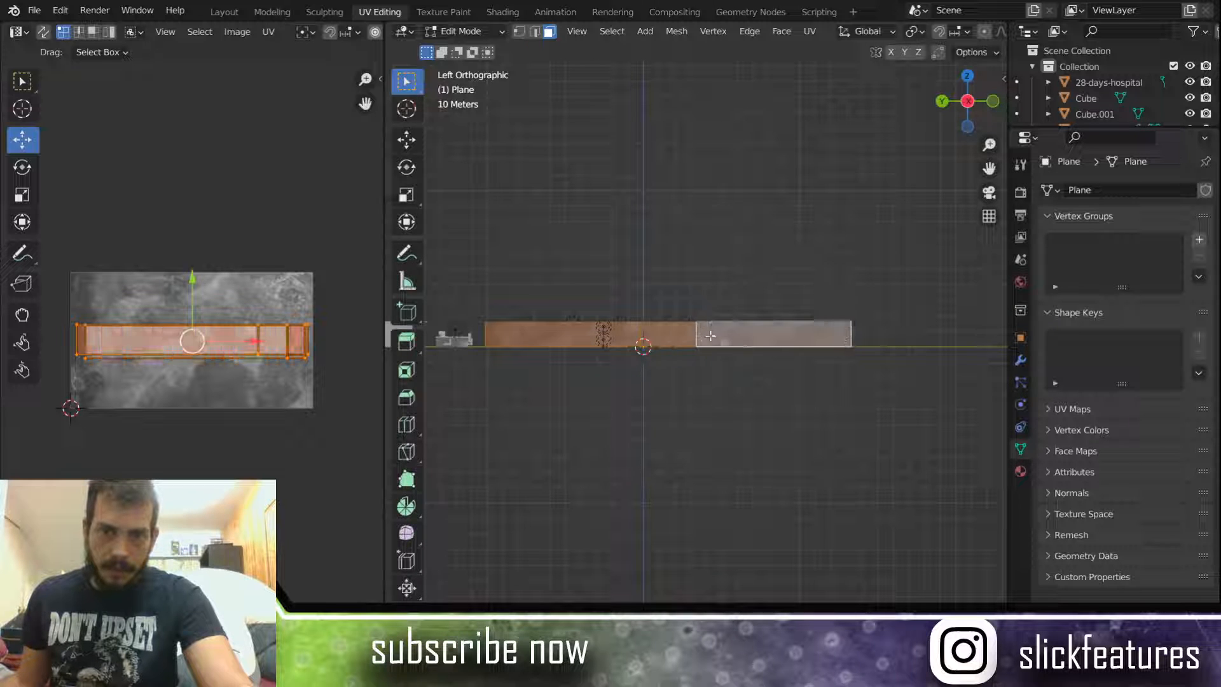
pyautogui.scroll(2, 711, 336)
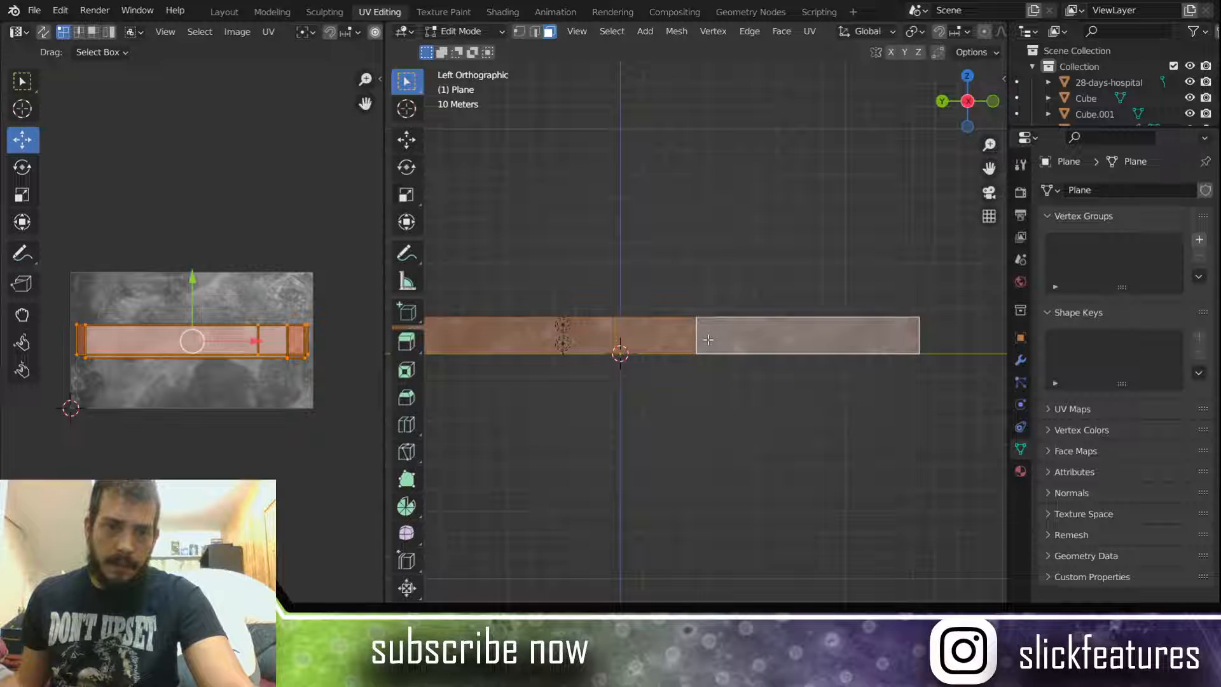
pyautogui.press('u')
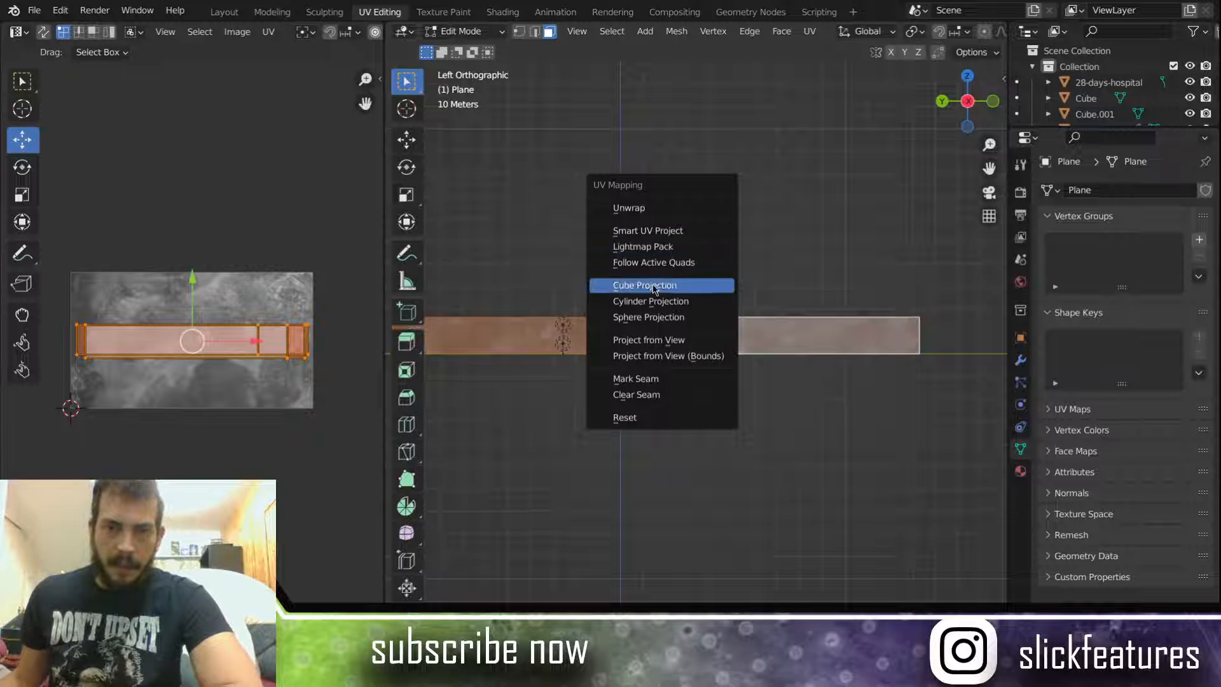
pyautogui.click(658, 339)
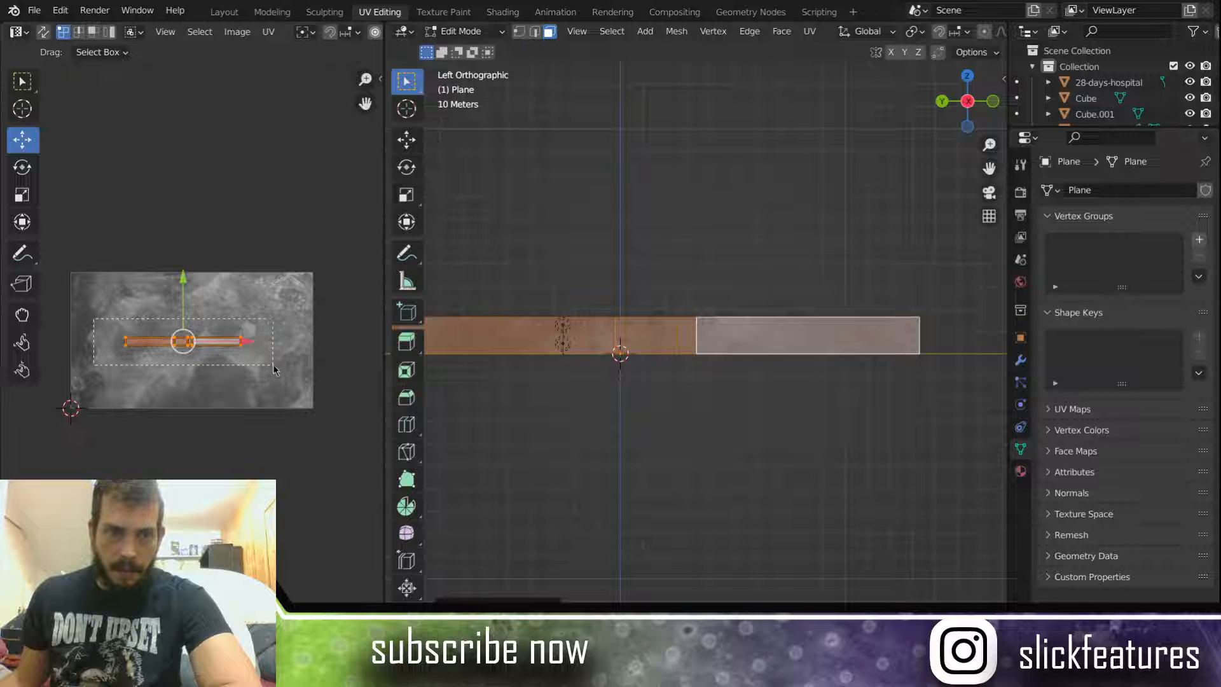
# Step: Scale the wall UV islands up about two times and shift them horizontally to span the image width
pyautogui.press('s')
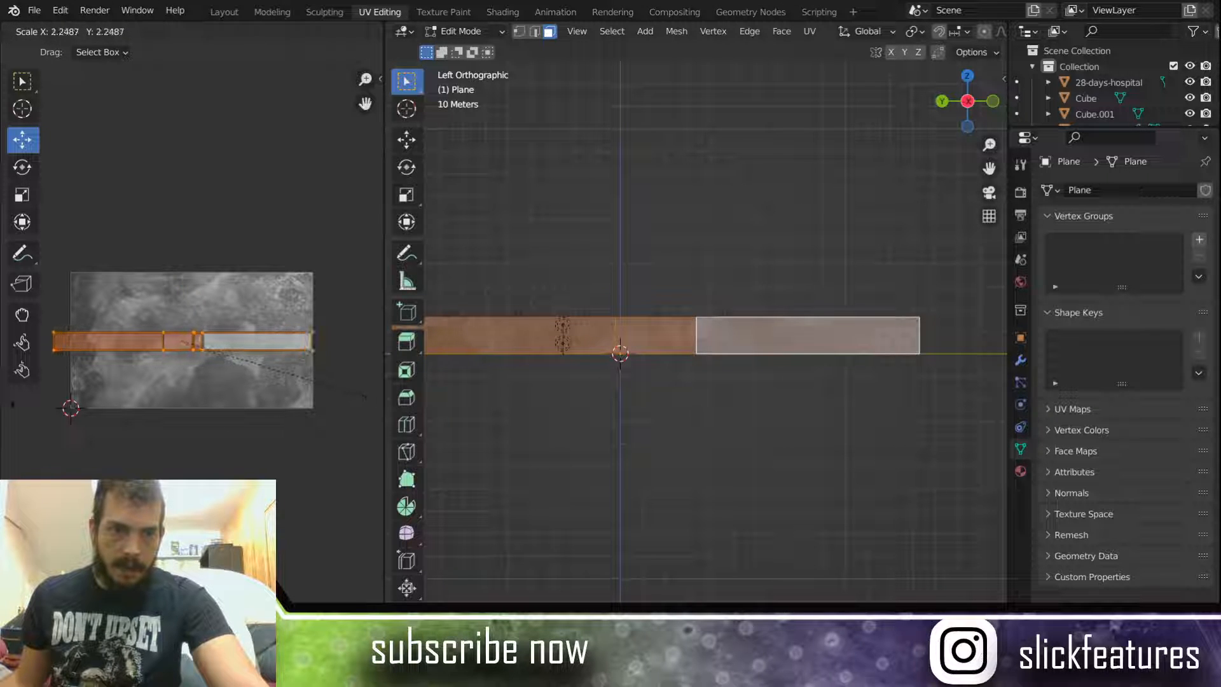
pyautogui.click(372, 402)
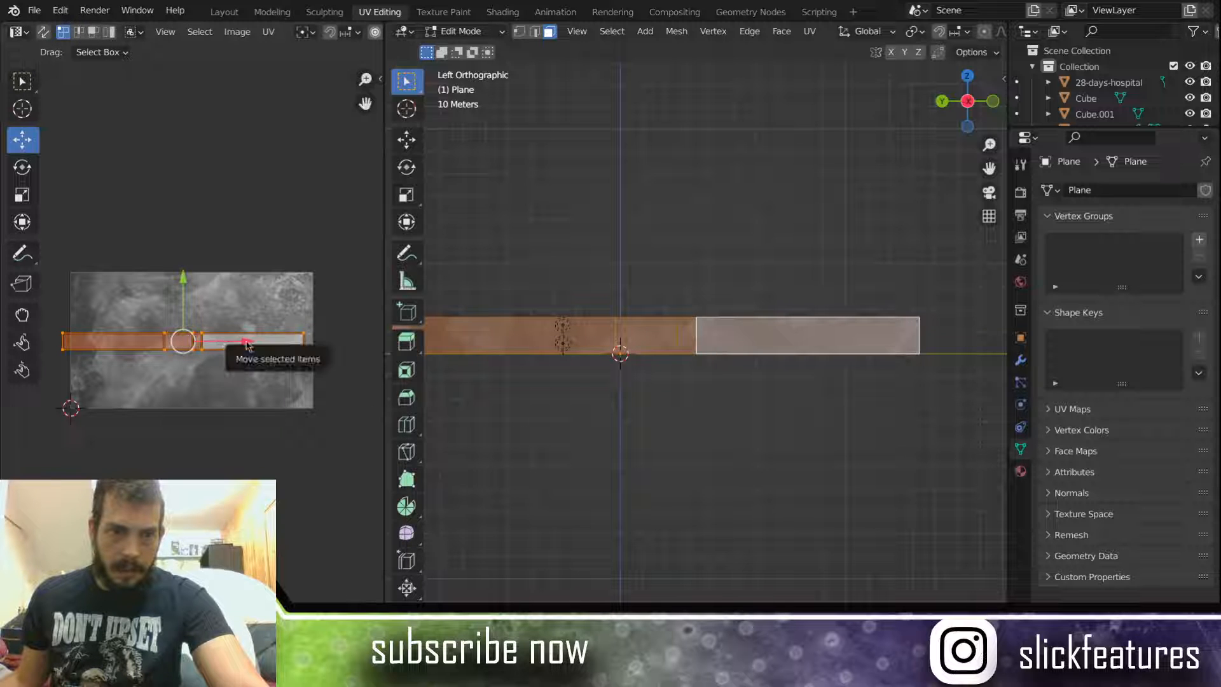
pyautogui.moveTo(251, 346); pyautogui.dragTo(258, 338)
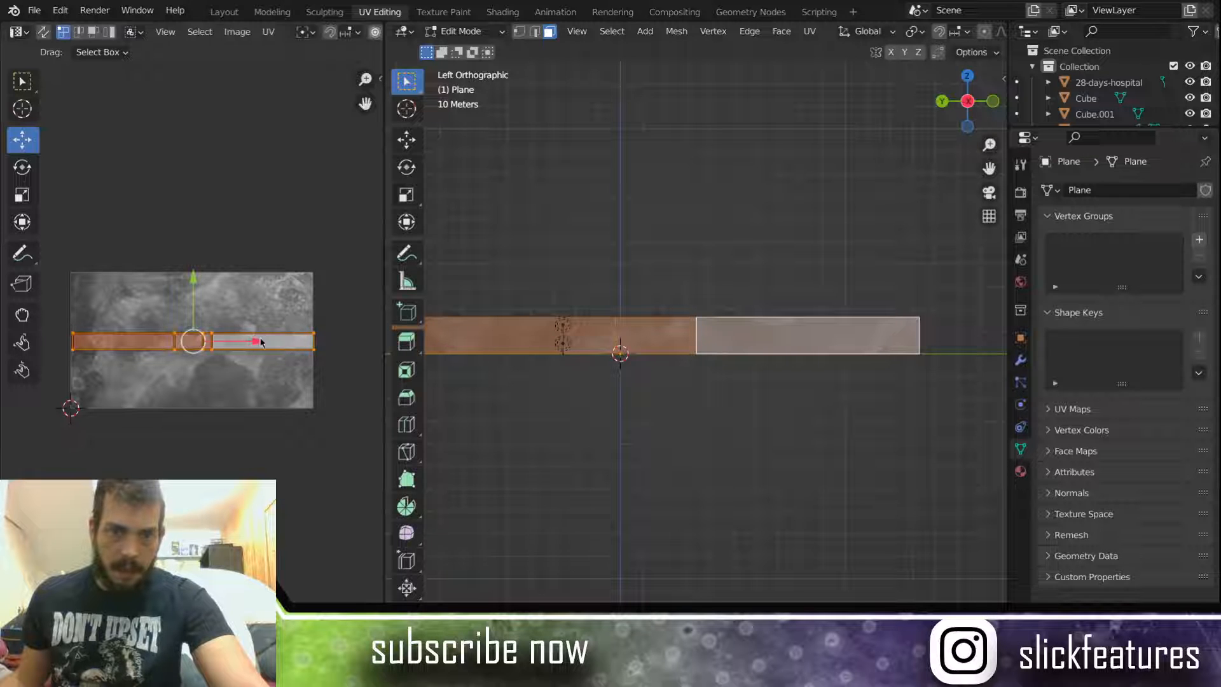
# Step: Clear the selection and examine the hallway's wall, floor and ceiling textures from the side, inside and above
pyautogui.click(498, 402)
pyautogui.scroll(2, 577, 394)
pyautogui.scroll(3, 578, 394)
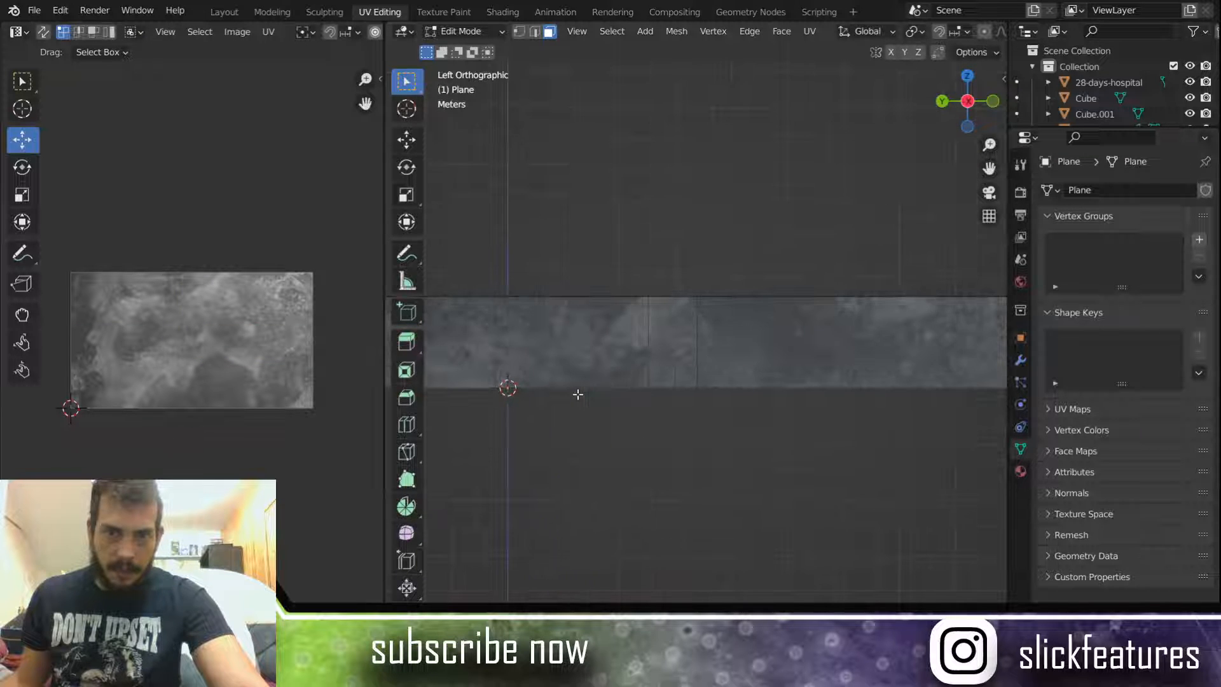
pyautogui.scroll(-3, 611, 417)
pyautogui.moveTo(591, 415); pyautogui.dragTo(770, 417, button='middle')
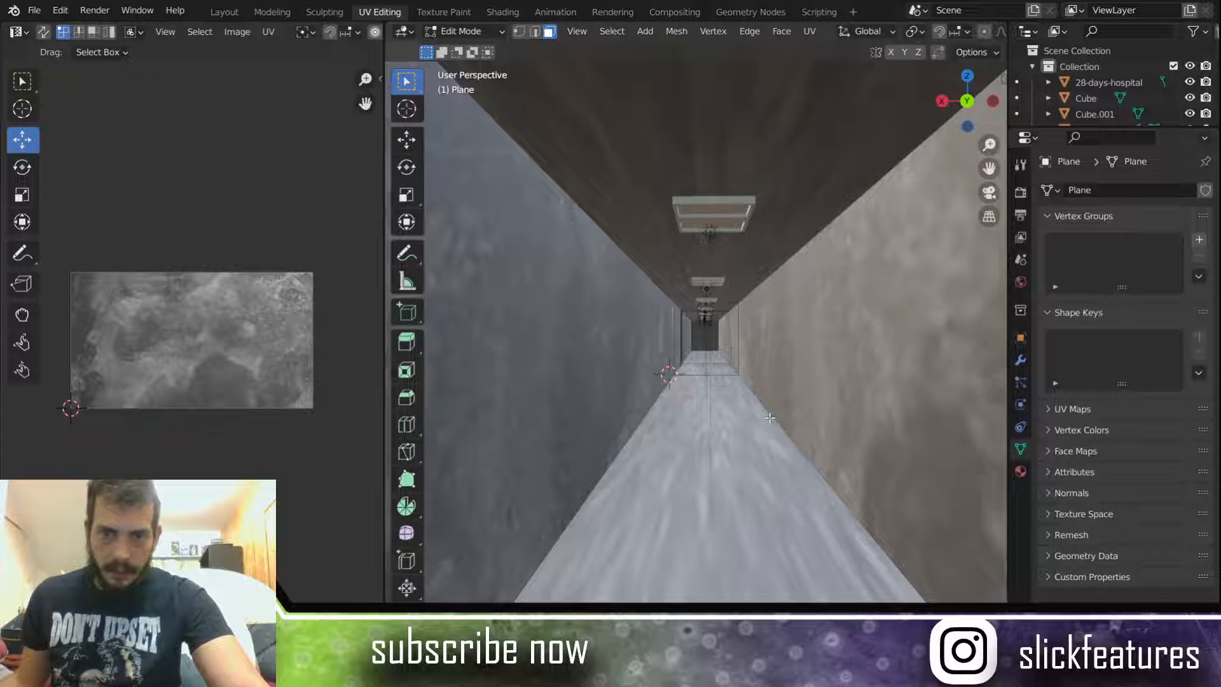
pyautogui.scroll(-4, 769, 418)
pyautogui.scroll(2, 769, 419)
pyautogui.moveTo(769, 421); pyautogui.dragTo(675, 453, button='middle')
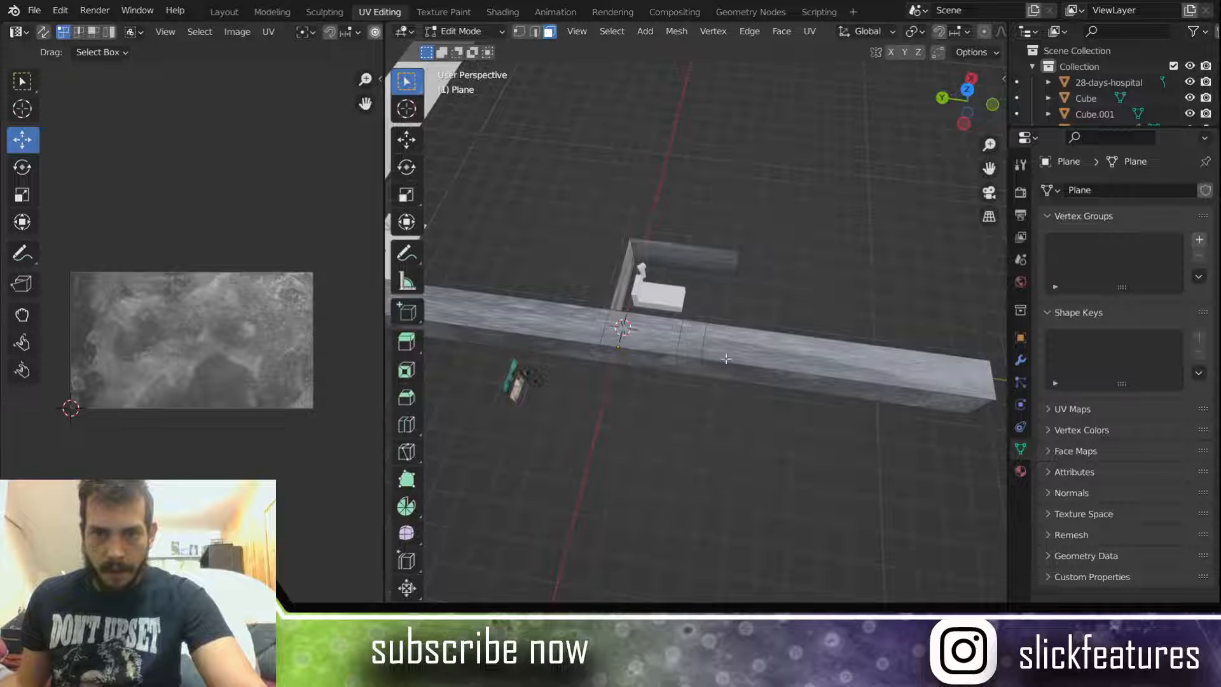
# Step: Select the four ceiling faces along the hallway and project their UVs together from the top view
pyautogui.press('KP_7')
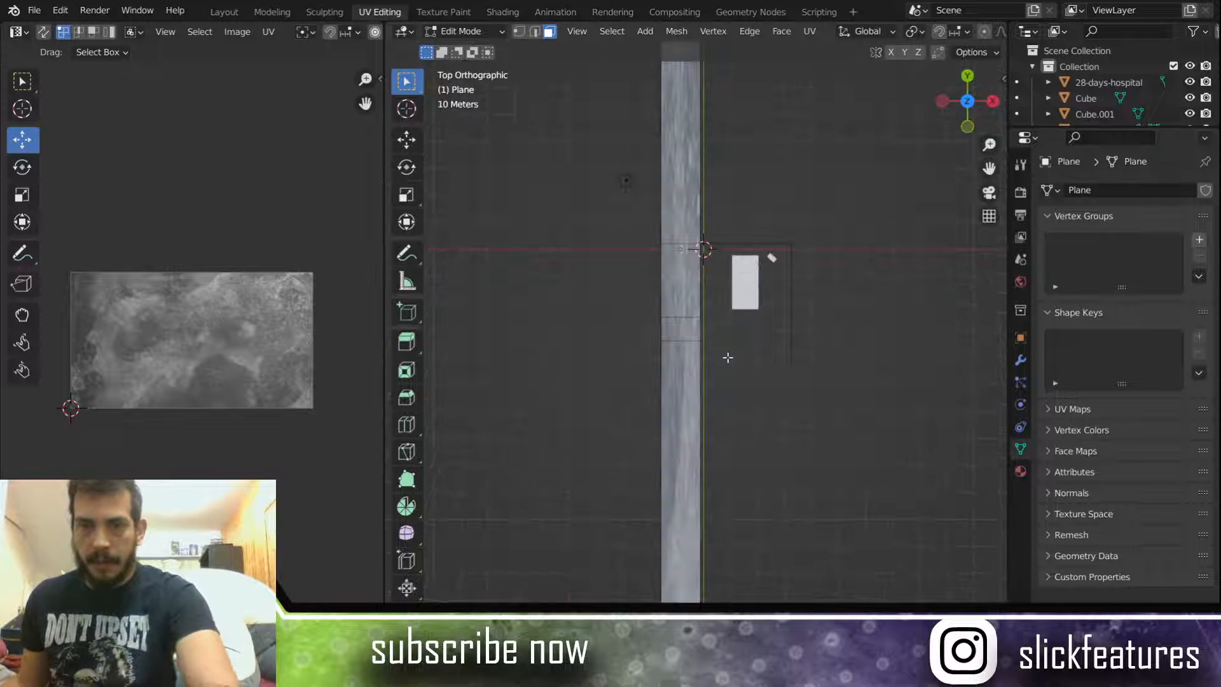
pyautogui.click(683, 376)
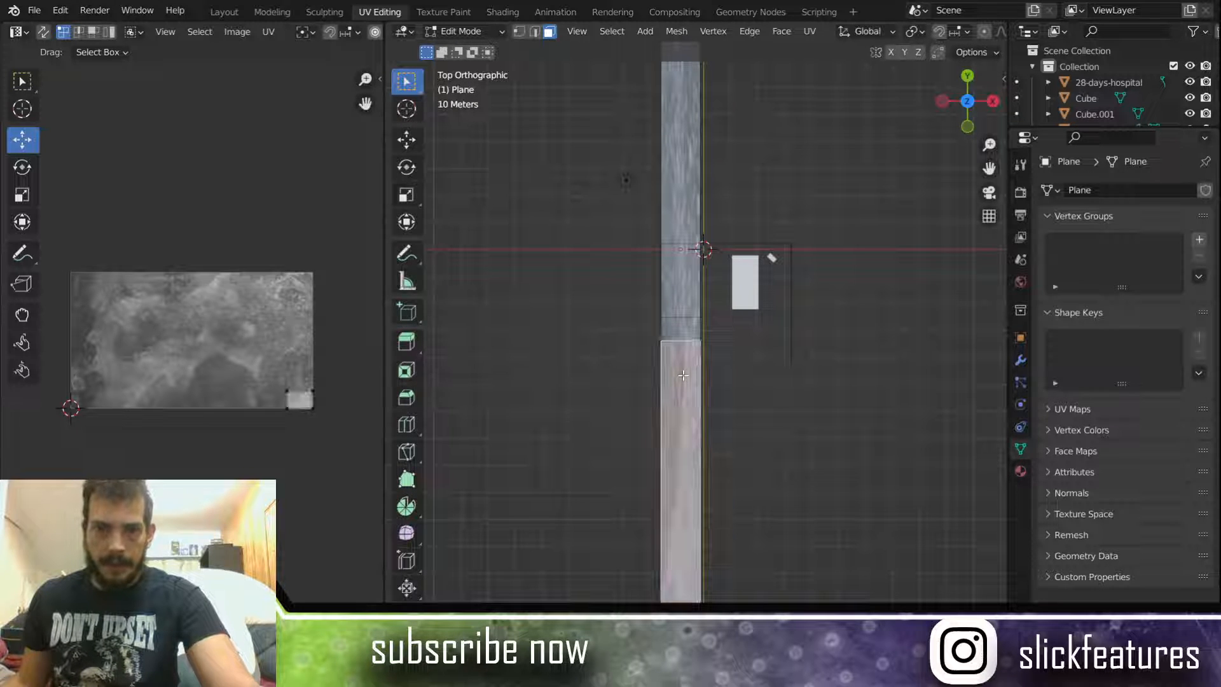
pyautogui.keyDown('shift'); pyautogui.click(679, 331); pyautogui.keyUp('shift')
pyautogui.keyDown('shift'); pyautogui.click(677, 299); pyautogui.keyUp('shift')
pyautogui.keyDown('shift'); pyautogui.click(682, 194); pyautogui.keyUp('shift')
pyautogui.scroll(-2, 681, 194)
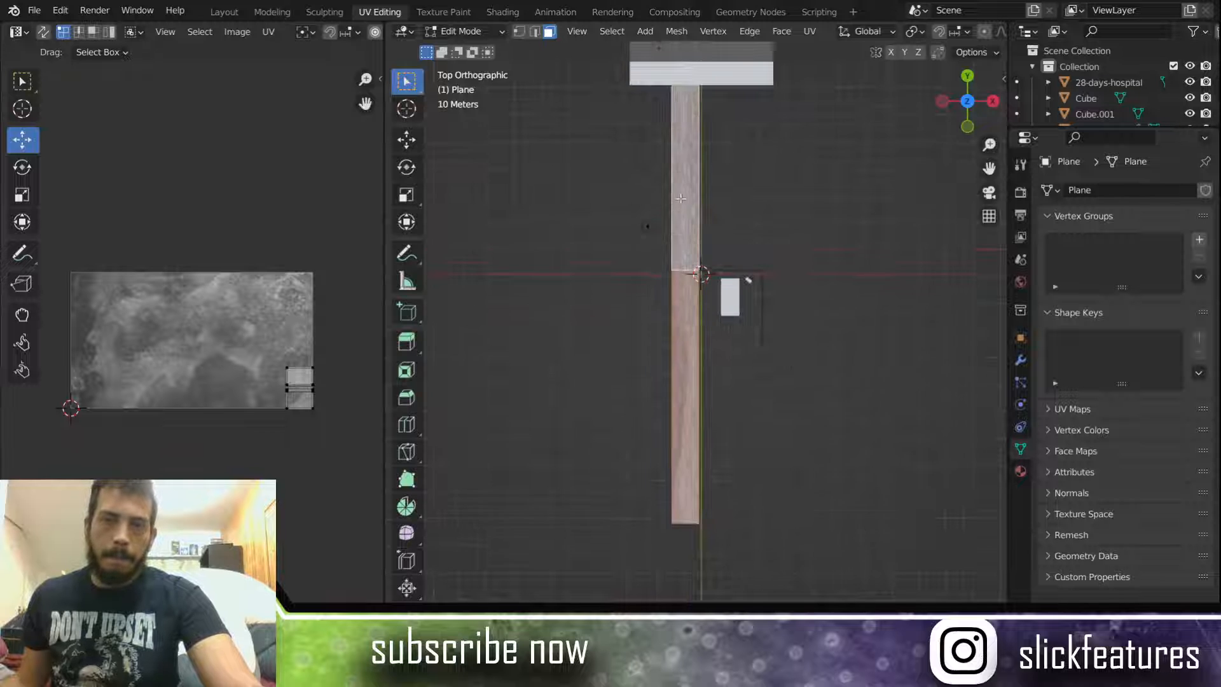
pyautogui.keyDown('shift'); pyautogui.moveTo(620, 217); pyautogui.dragTo(550, 275, button='middle'); pyautogui.keyUp('shift')
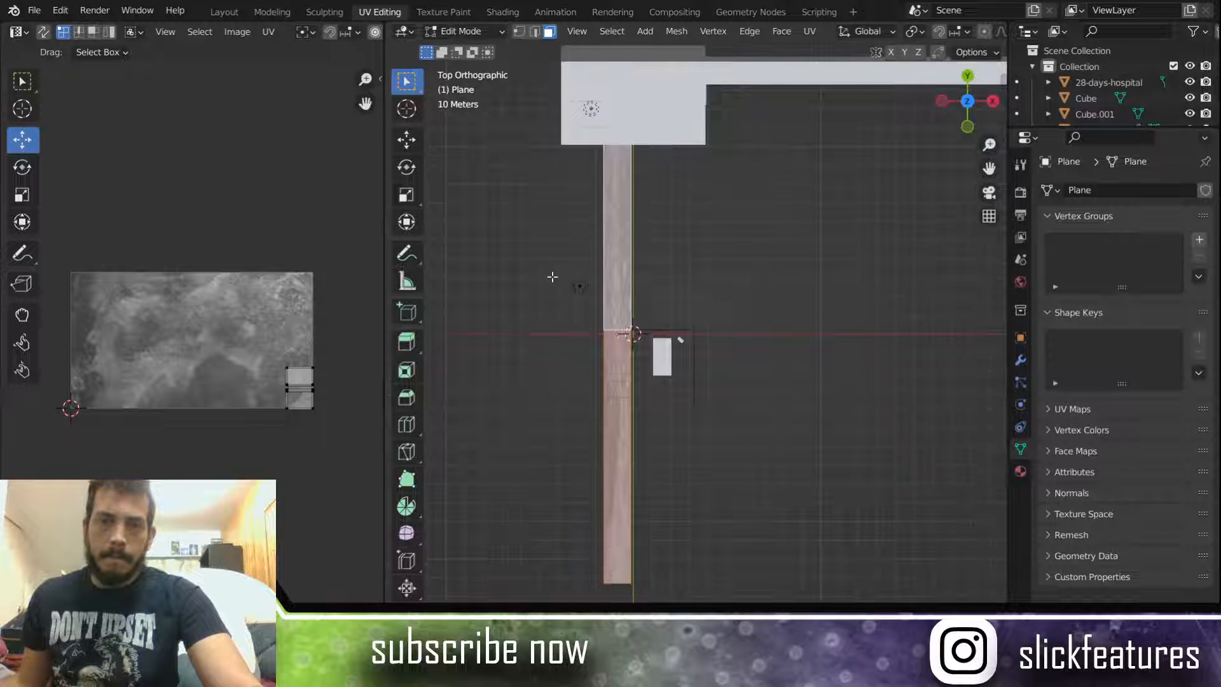
pyautogui.scroll(1, 549, 272)
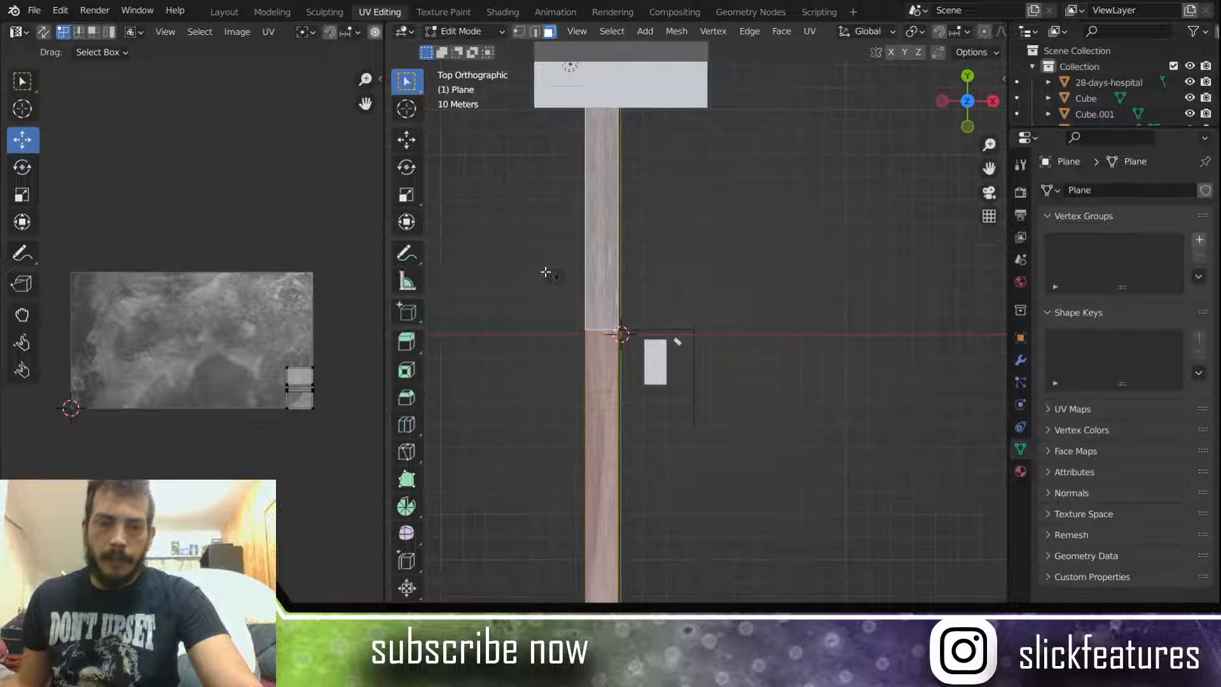
pyautogui.press('u')
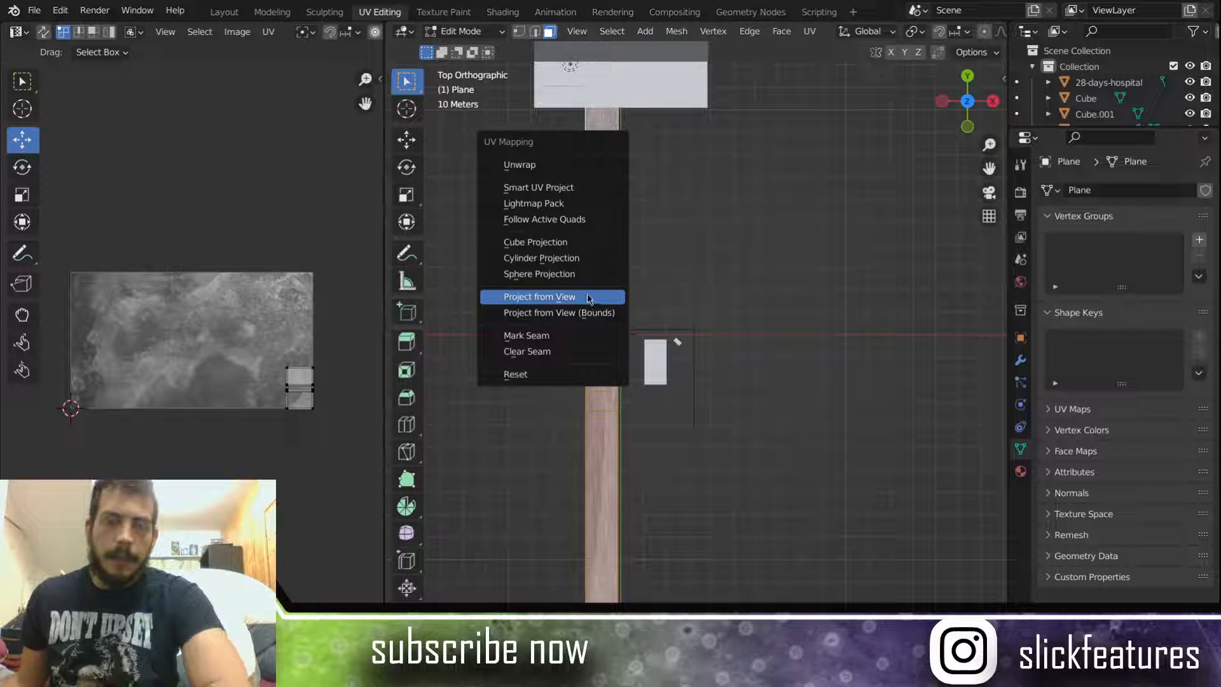
pyautogui.click(589, 298)
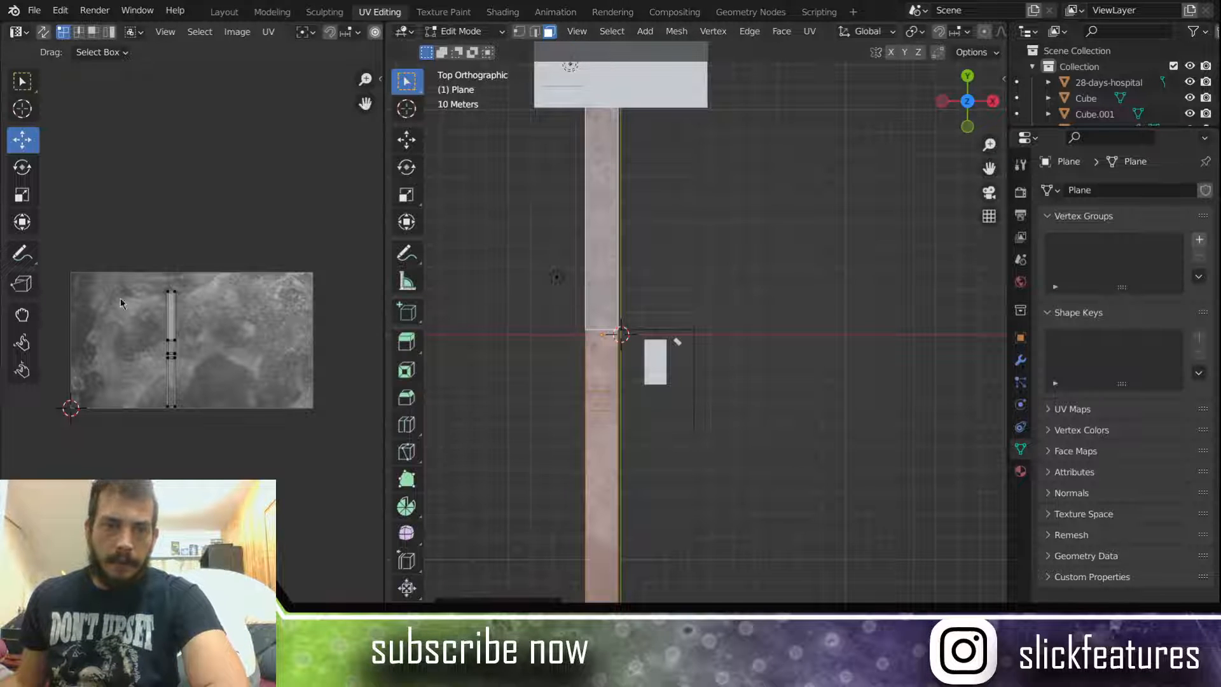
# Step: Select all the ceiling UV islands and rotate them a quarter turn so the strip lies horizontally on the image
pyautogui.moveTo(147, 297); pyautogui.dragTo(221, 441)
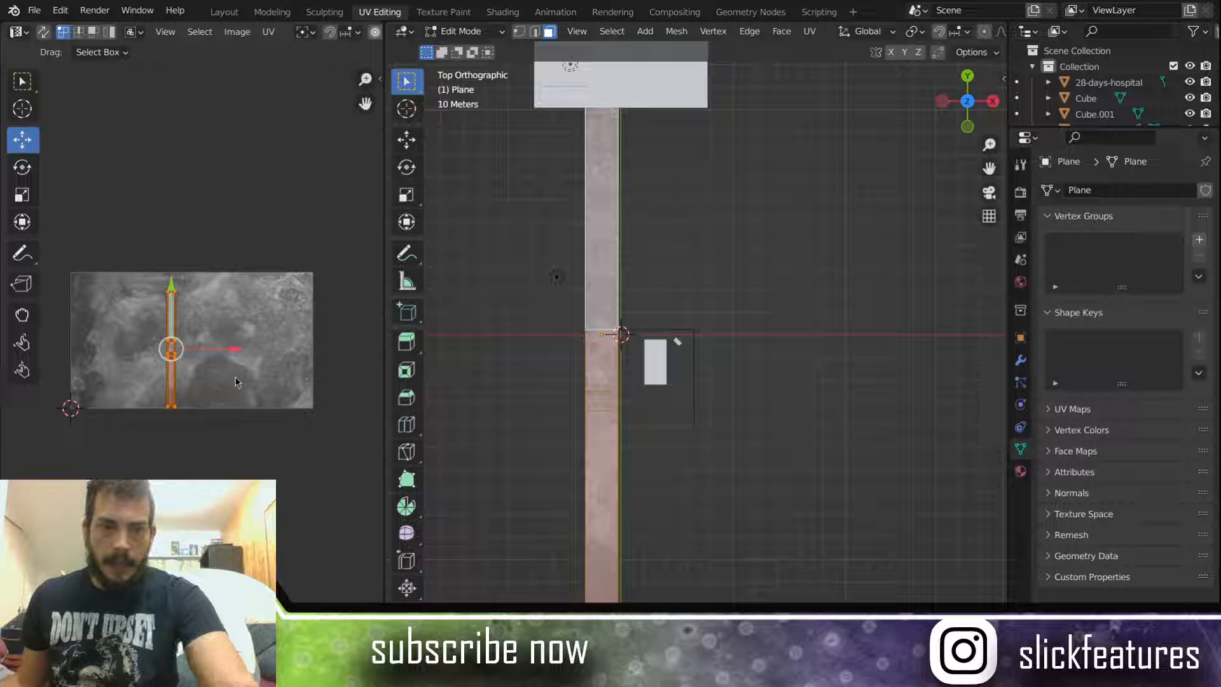
pyautogui.press('r')
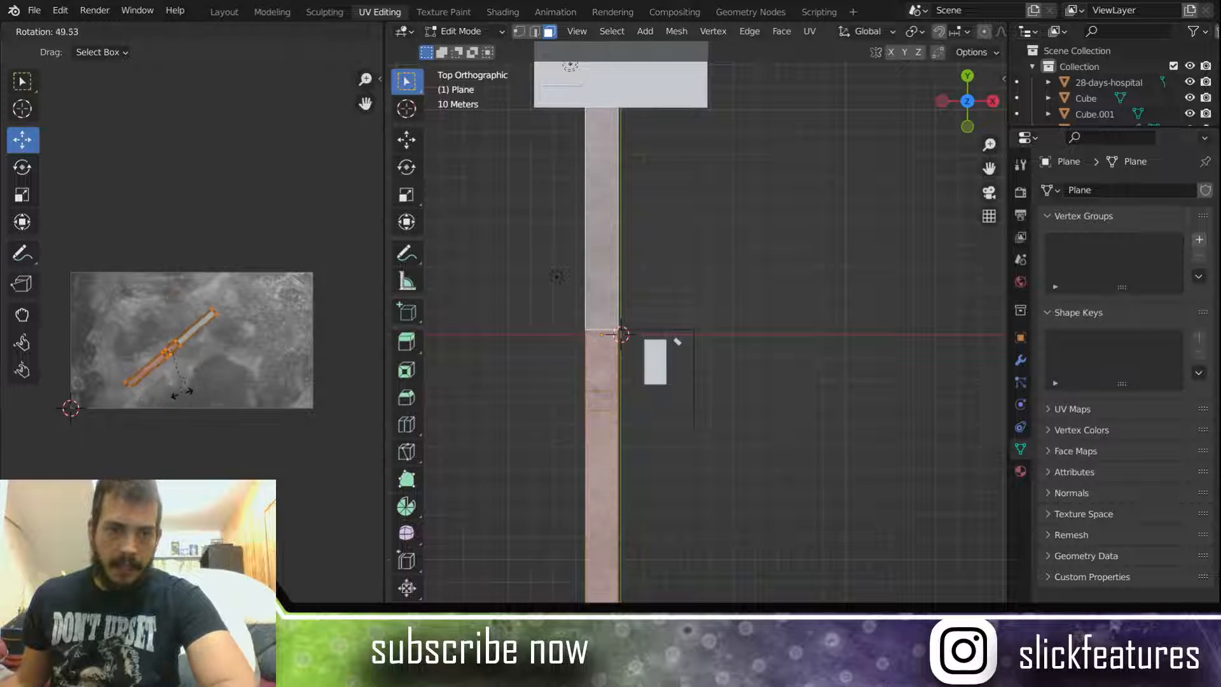
pyautogui.click(164, 385)
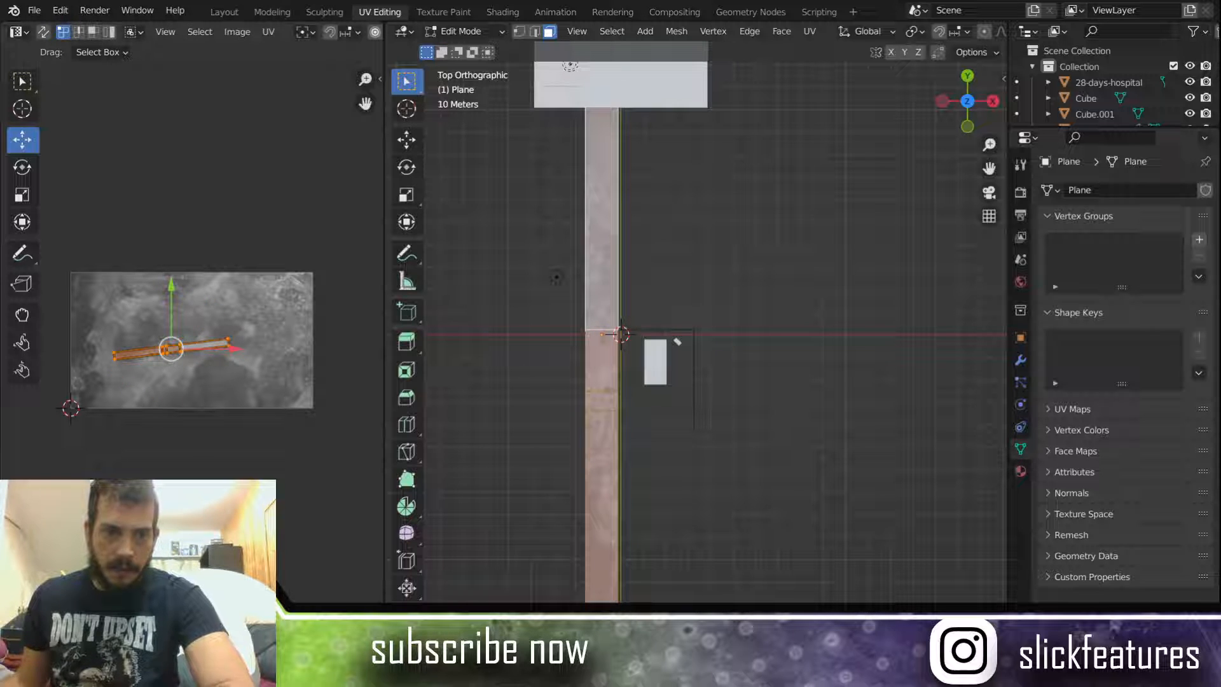
pyautogui.press('Return')
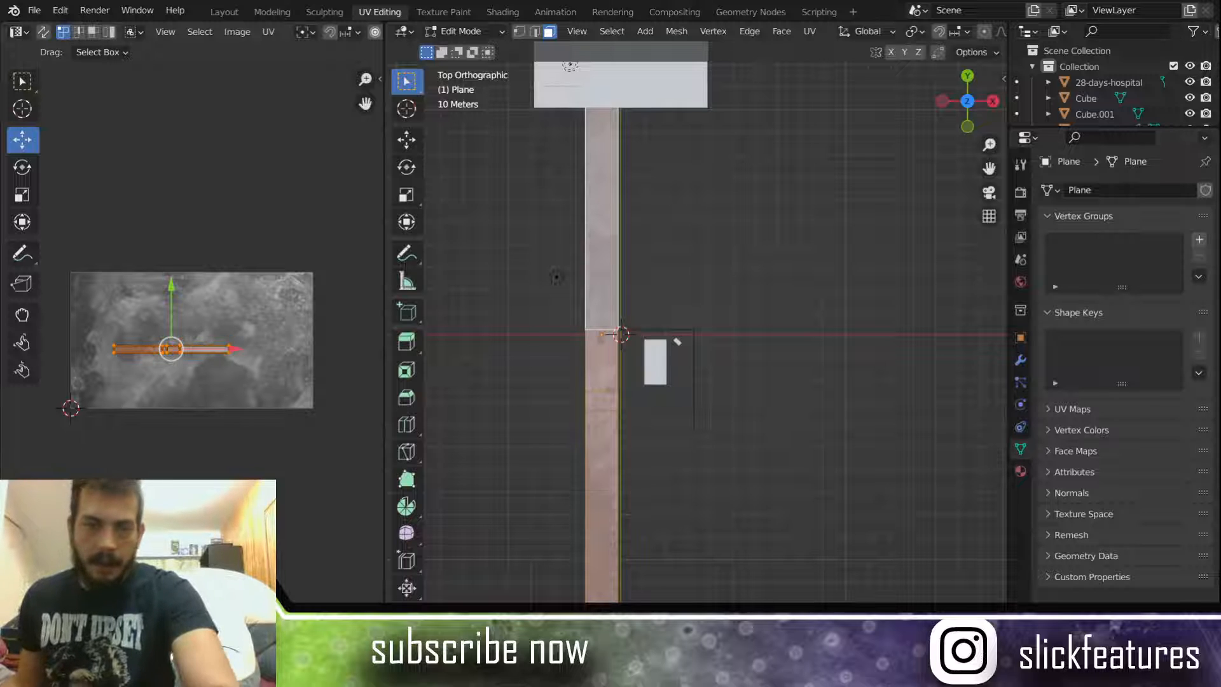
# Step: Scale the ceiling UV islands up about two times and shift them horizontally to roughly span the image width
pyautogui.press('s')
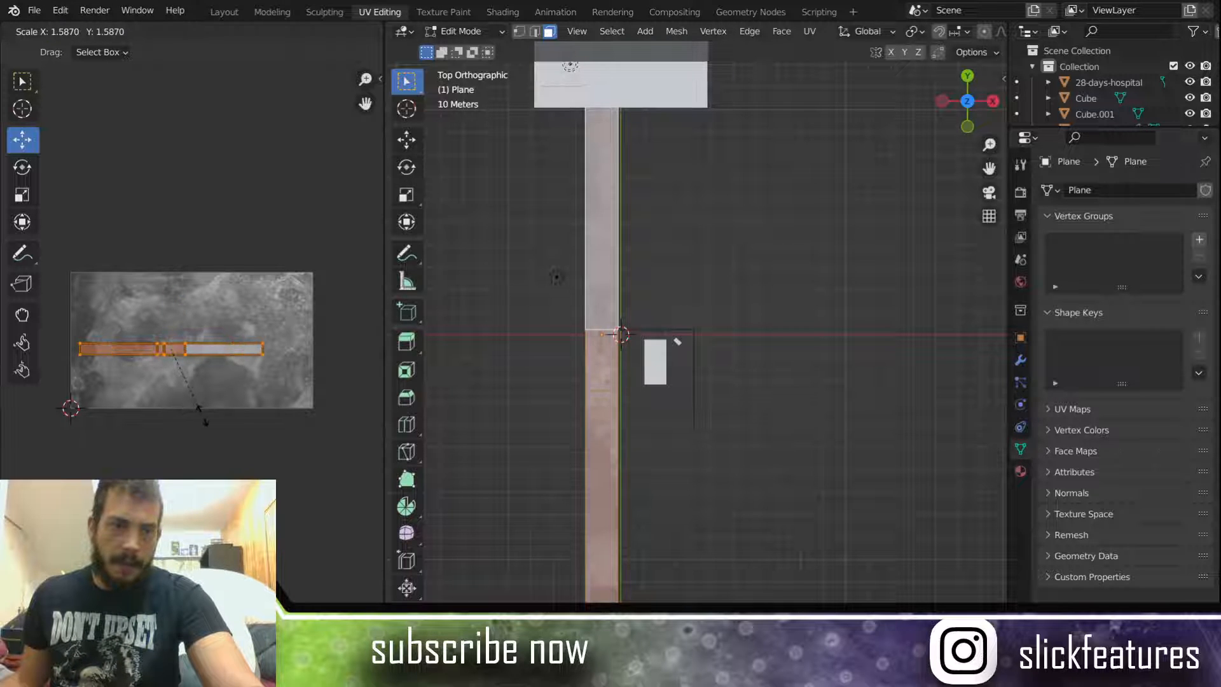
pyautogui.click(226, 432)
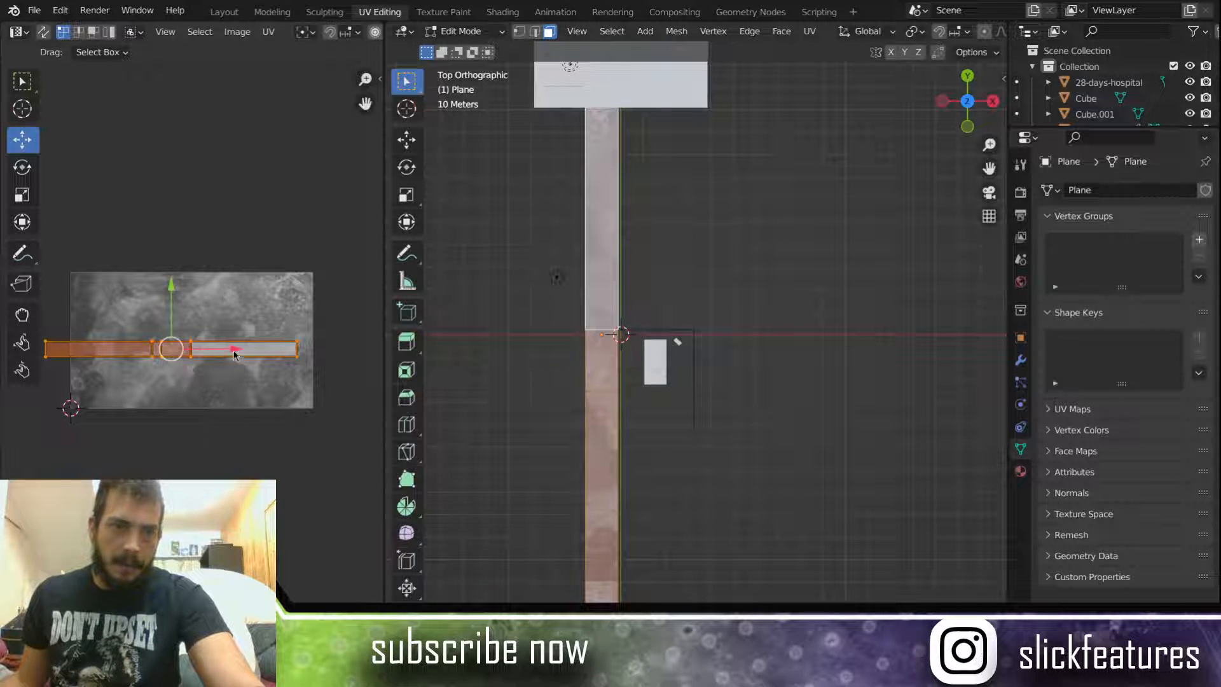
pyautogui.press('g')
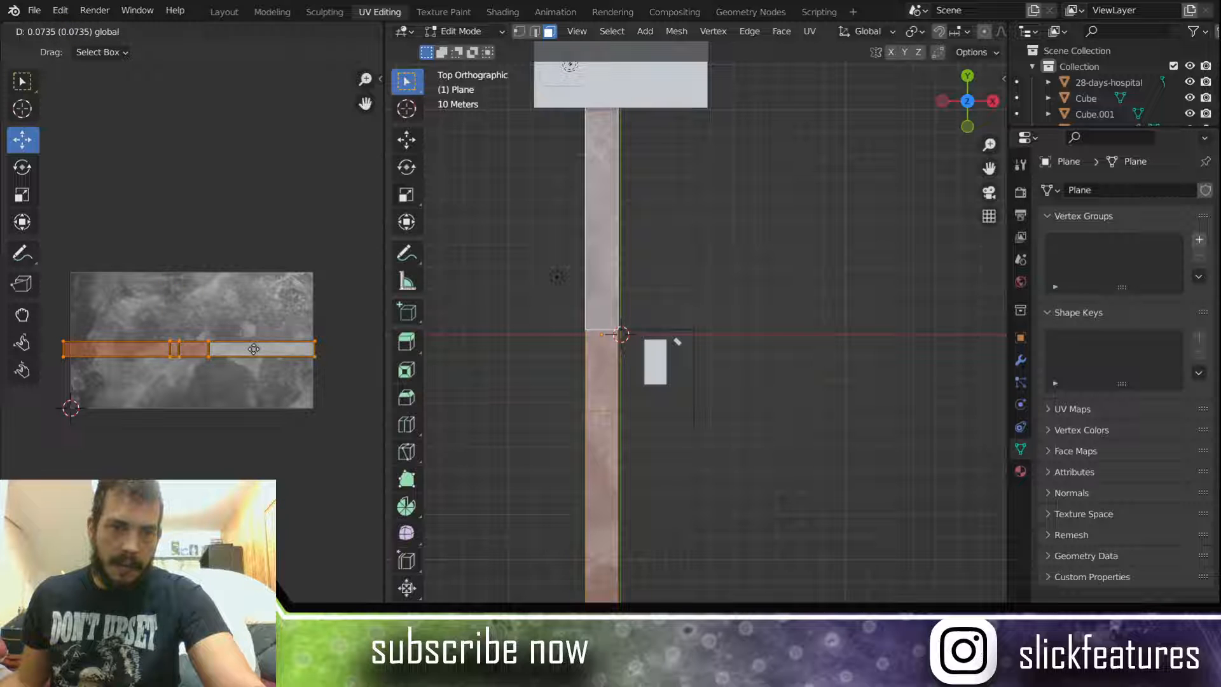
pyautogui.click(259, 348)
pyautogui.press('s')
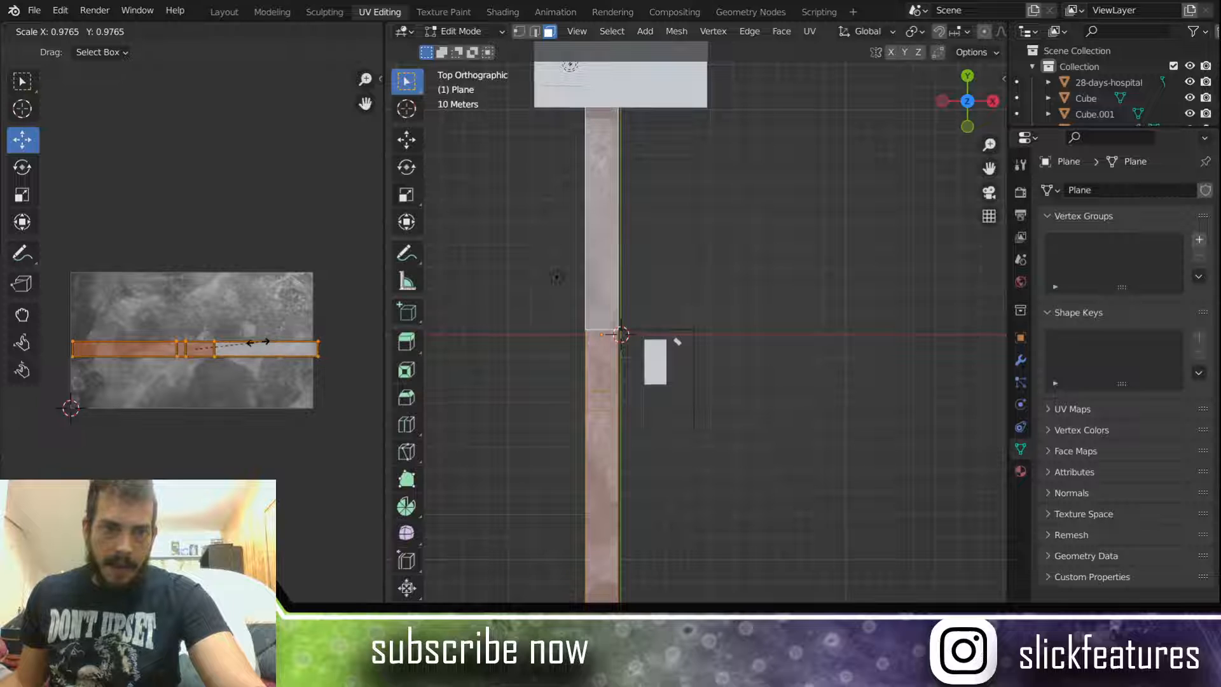
pyautogui.click(258, 346)
pyautogui.press('s')
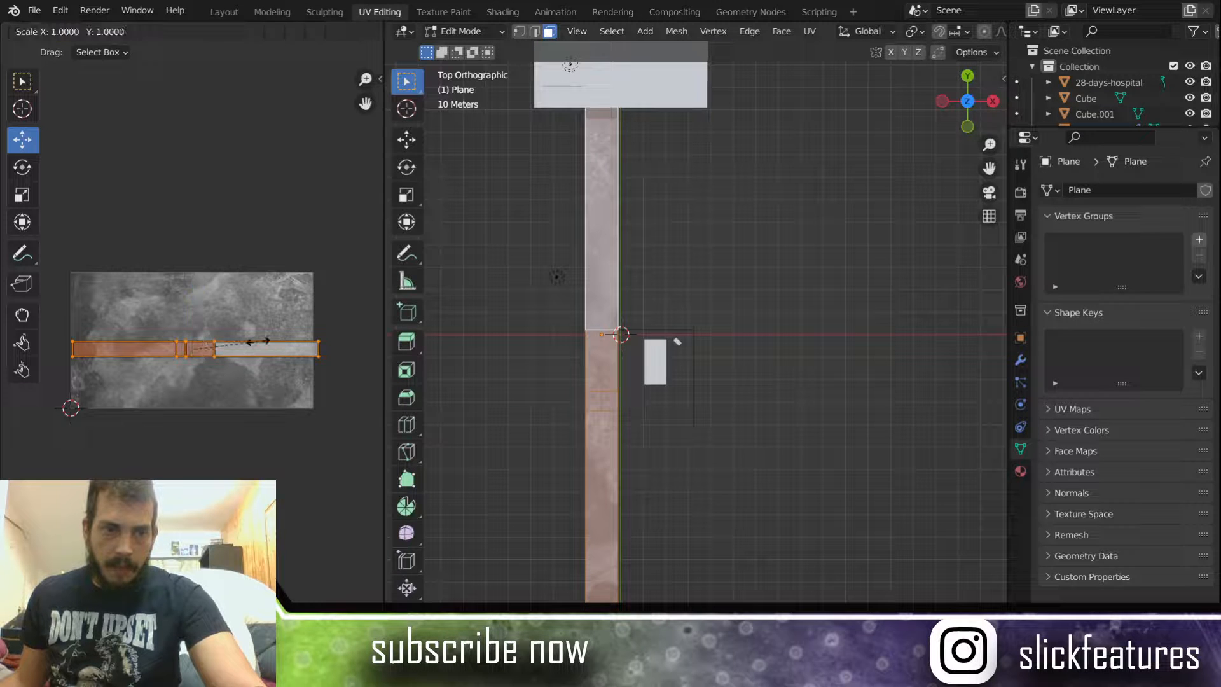
pyautogui.click(259, 347)
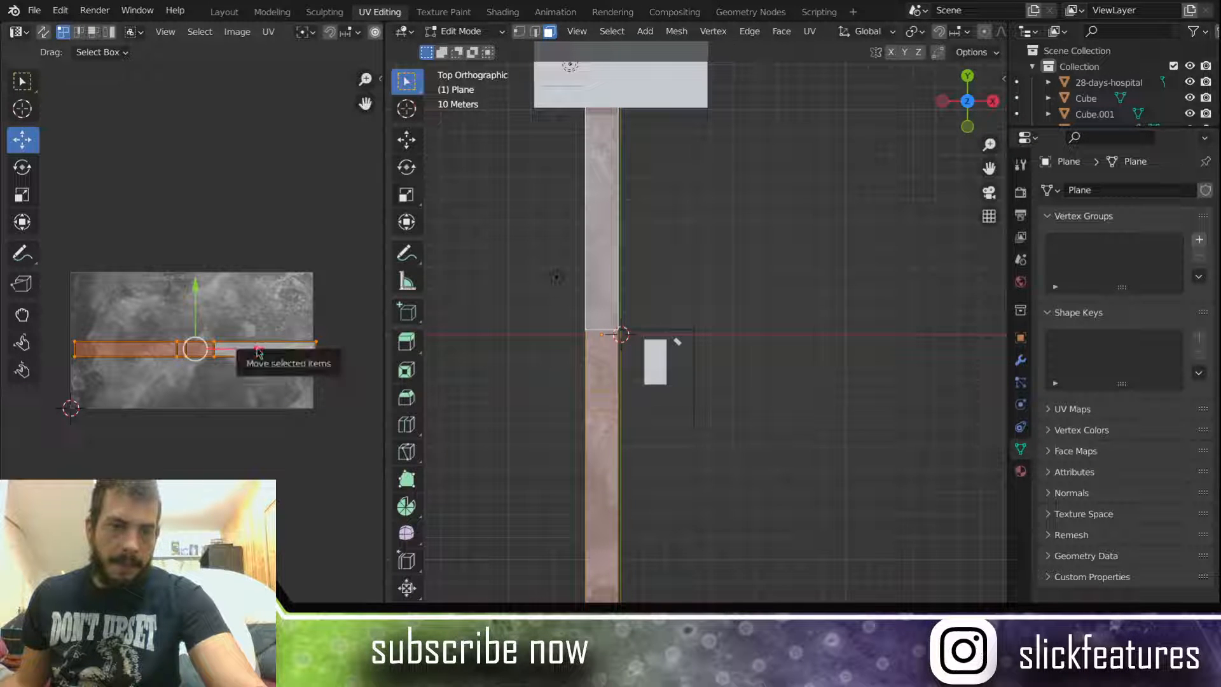
# Step: Nudge the ceiling UV strip to fit the image width, reselect the four ceiling faces and move their UV islands up near the image's upper edge
pyautogui.moveTo(255, 349); pyautogui.dragTo(252, 349)
pyautogui.click(496, 351)
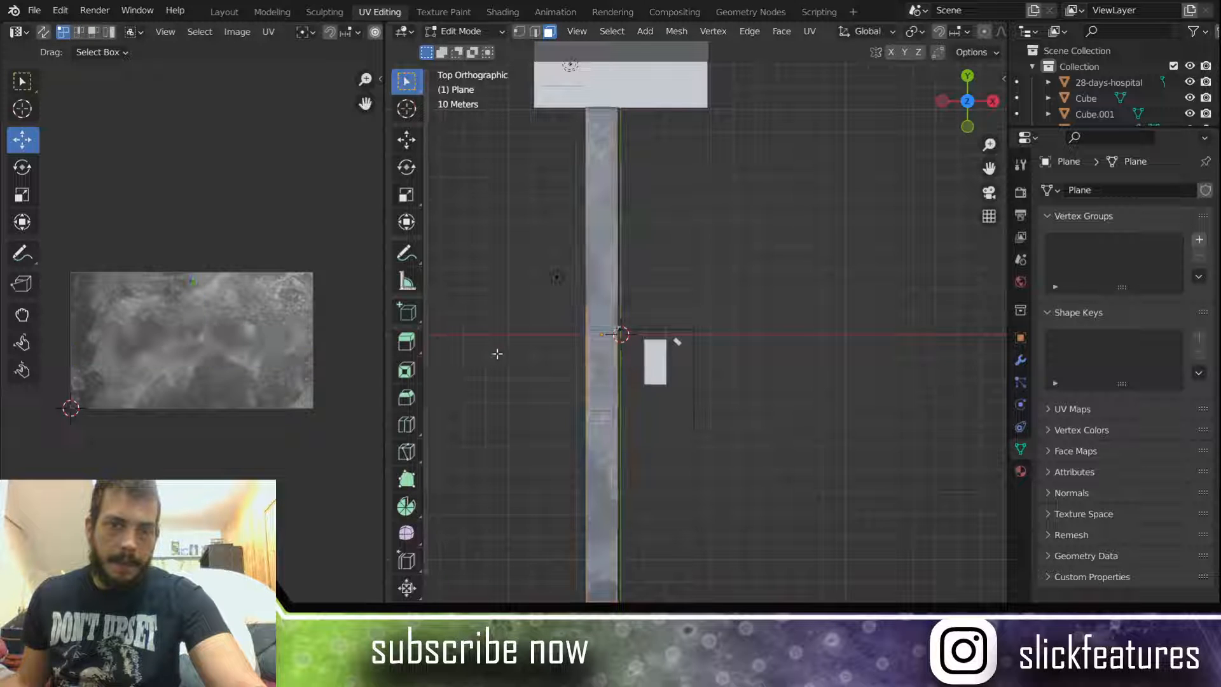
pyautogui.keyDown('shift'); pyautogui.moveTo(485, 376); pyautogui.dragTo(469, 305, button='middle'); pyautogui.keyUp('shift')
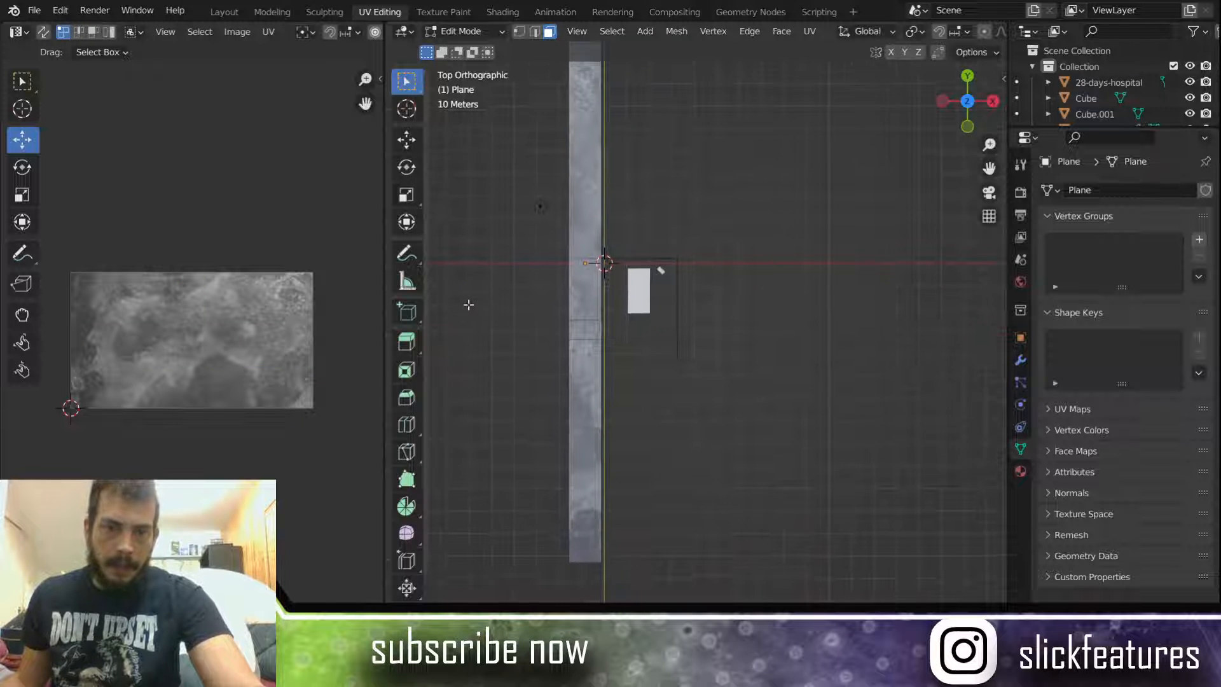
pyautogui.click(575, 374)
pyautogui.keyDown('shift'); pyautogui.click(589, 331); pyautogui.keyUp('shift')
pyautogui.keyDown('shift'); pyautogui.click(585, 293); pyautogui.keyUp('shift')
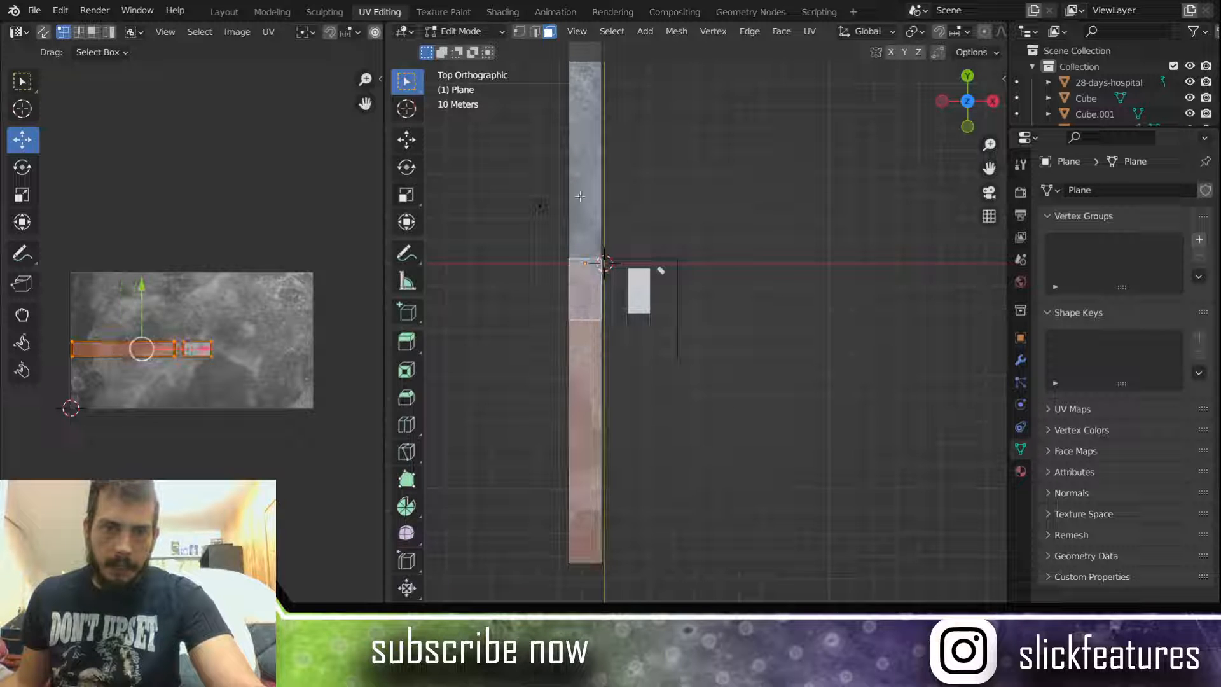
pyautogui.keyDown('shift'); pyautogui.click(578, 245); pyautogui.keyUp('shift')
pyautogui.moveTo(193, 294); pyautogui.dragTo(207, 227)
pyautogui.click(471, 334)
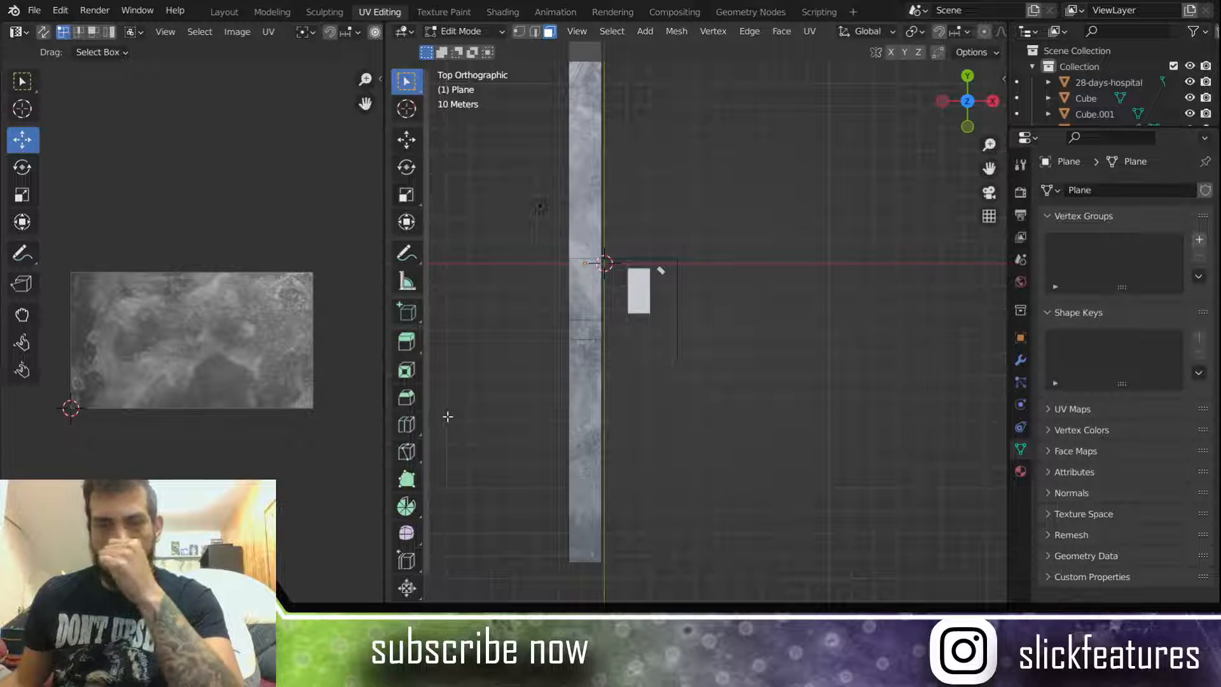
# Step: Select the four floor faces along the hallway from inside, including the narrow strip between the longer floor sections
pyautogui.moveTo(465, 424); pyautogui.dragTo(616, 448, button='middle')
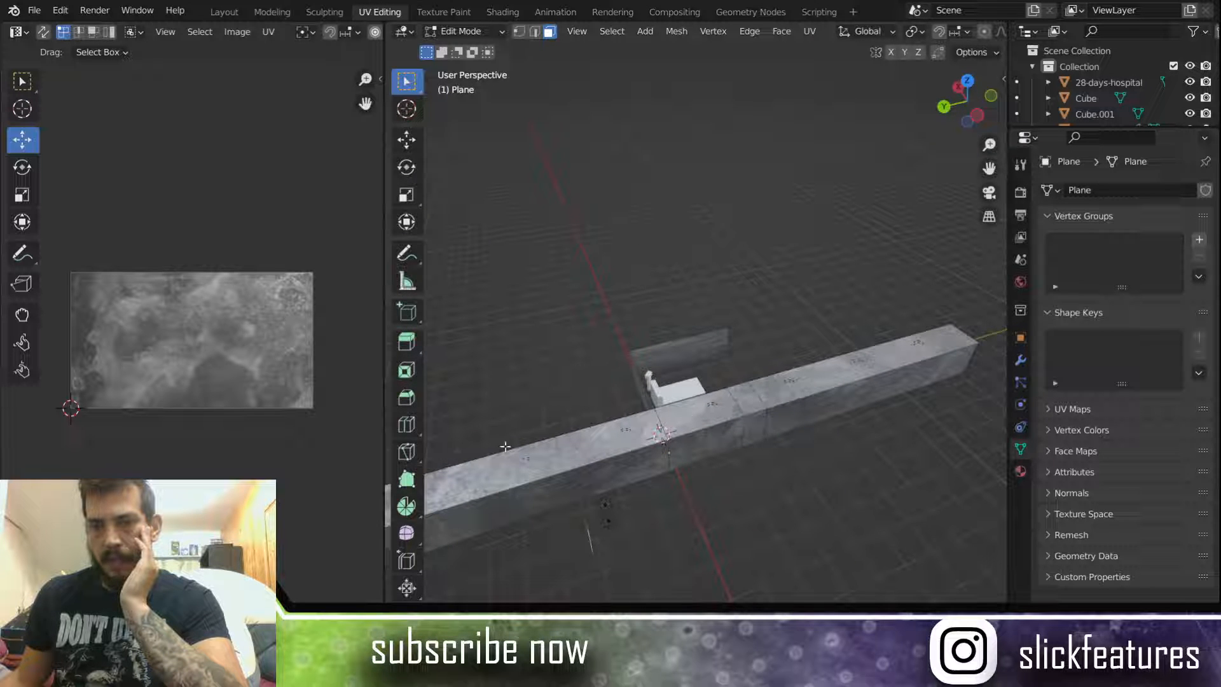
pyautogui.moveTo(532, 490); pyautogui.dragTo(638, 418, button='middle')
pyautogui.scroll(2, 637, 429)
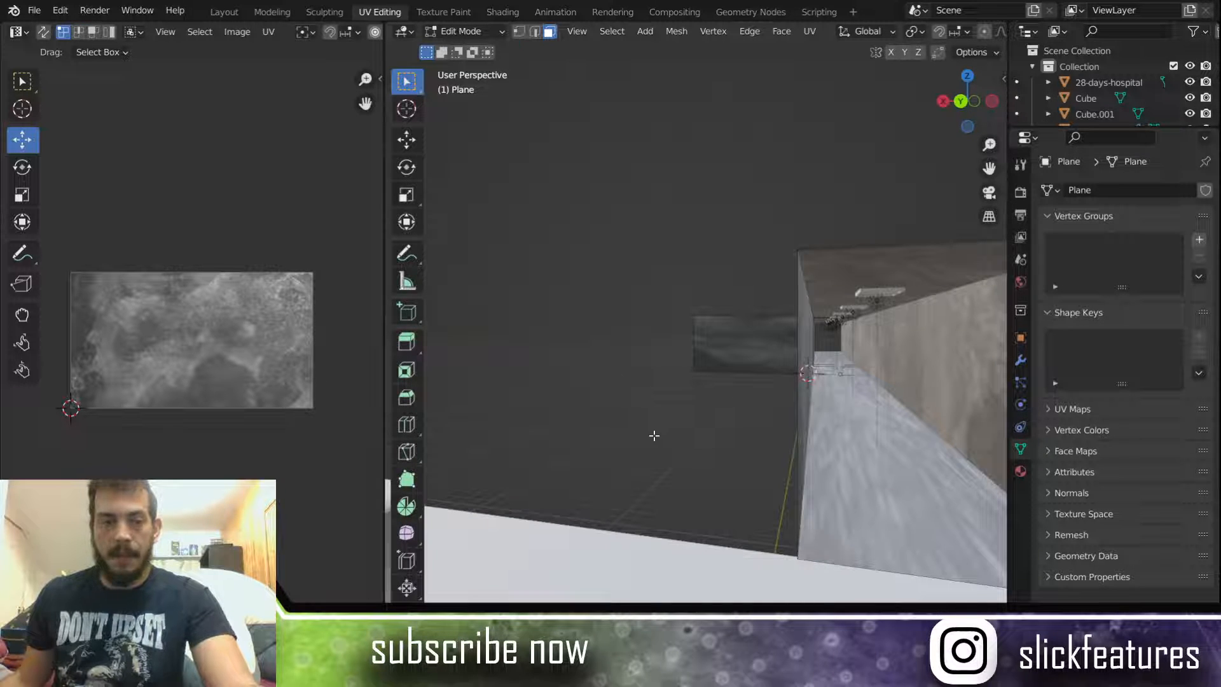
pyautogui.scroll(1, 769, 461)
pyautogui.keyDown('shift'); pyautogui.moveTo(769, 461); pyautogui.dragTo(707, 472, button='middle'); pyautogui.keyUp('shift')
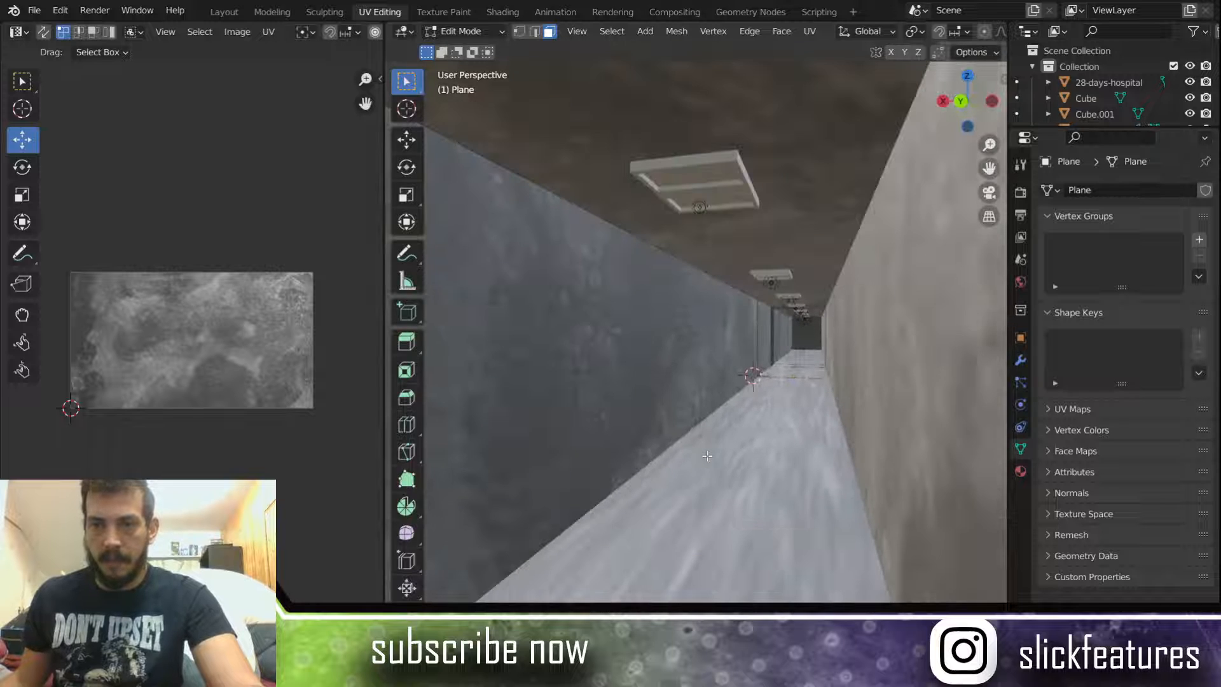
pyautogui.click(761, 461)
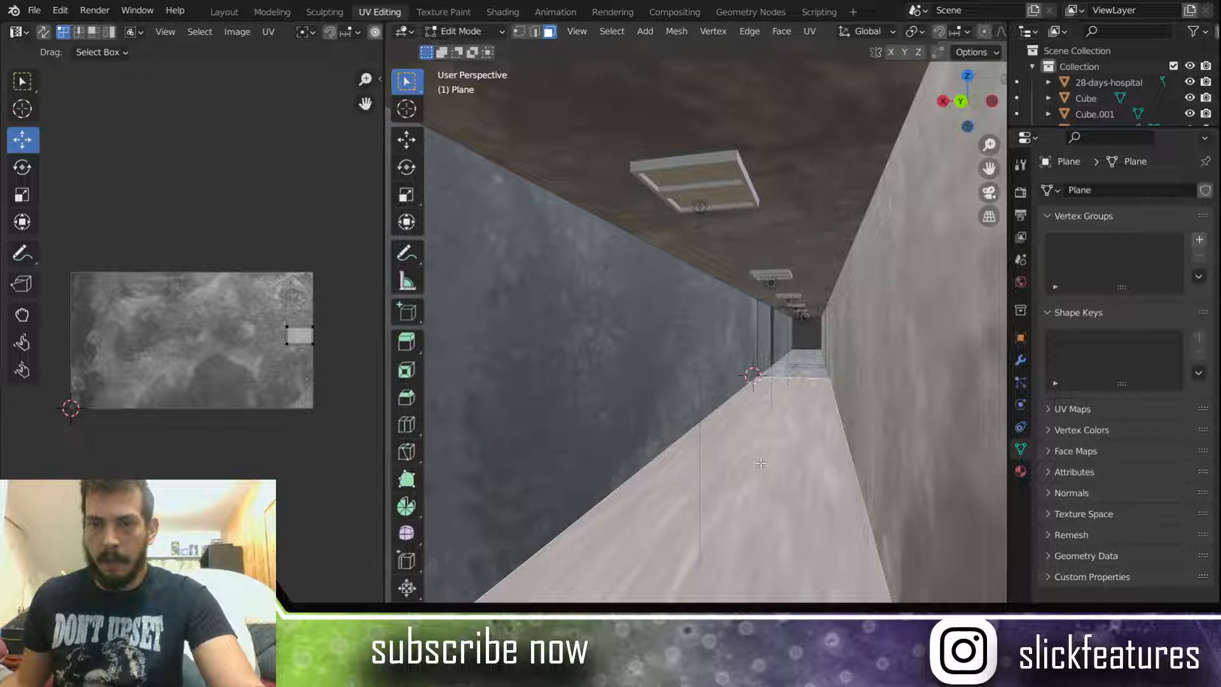
pyautogui.keyDown('shift'); pyautogui.click(821, 371); pyautogui.keyUp('shift')
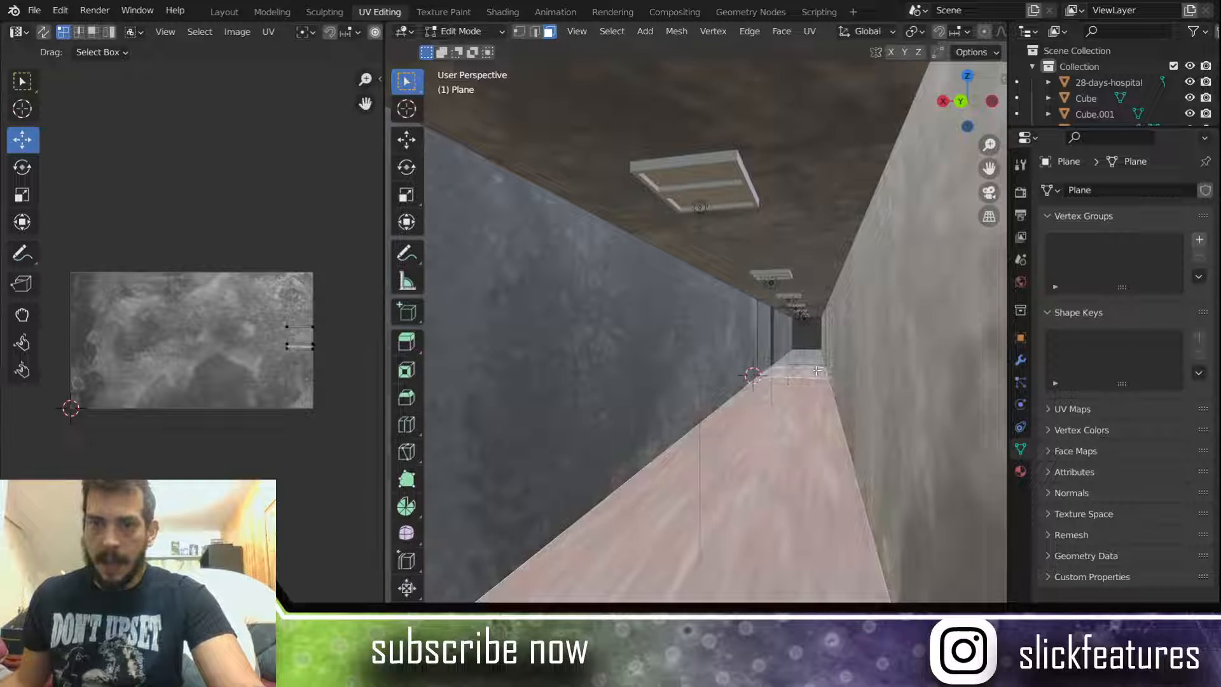
pyautogui.keyDown('shift'); pyautogui.click(814, 359); pyautogui.keyUp('shift')
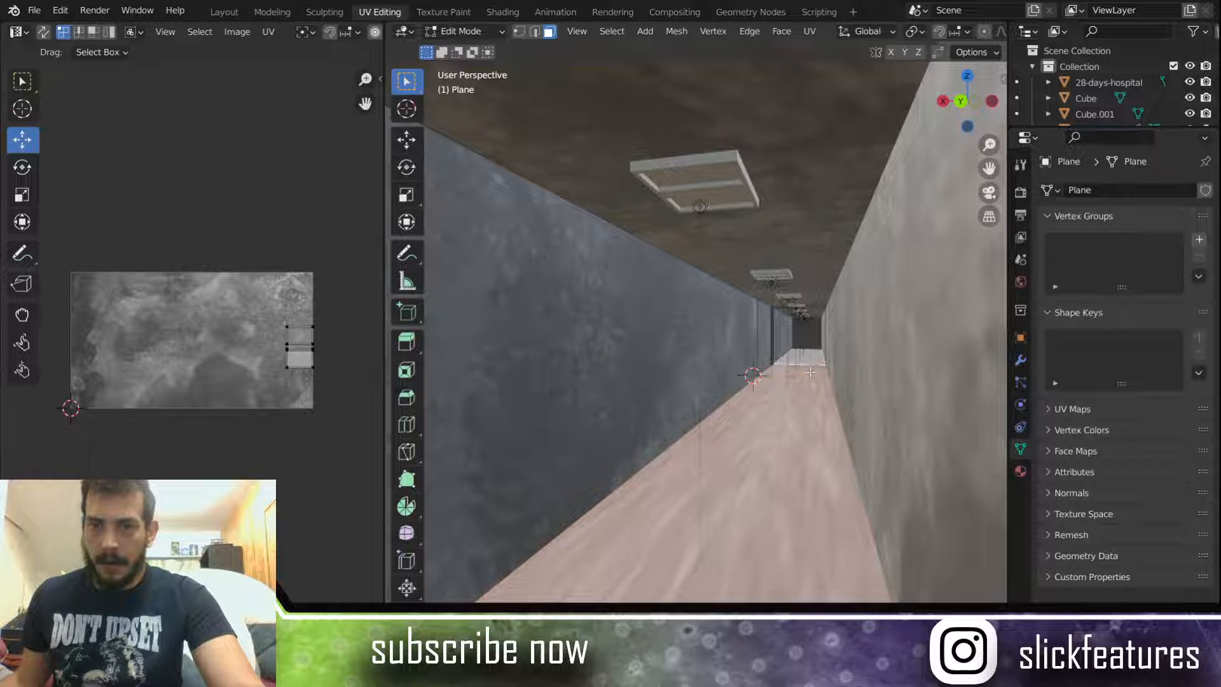
pyautogui.scroll(4, 796, 387)
pyautogui.keyDown('shift'); pyautogui.moveTo(796, 387); pyautogui.dragTo(722, 412, button='middle'); pyautogui.keyUp('shift')
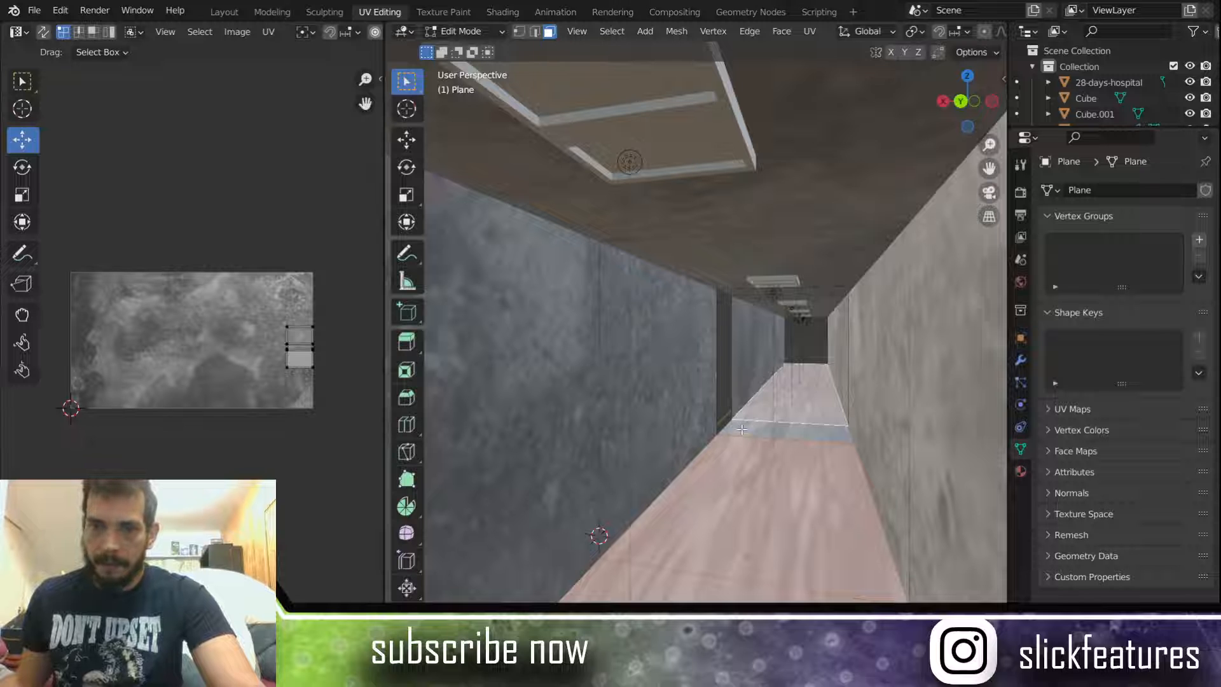
pyautogui.click(741, 433)
# Step: Project the selected floor faces' UVs together from the bottom orthographic view
pyautogui.scroll(-3, 731, 475)
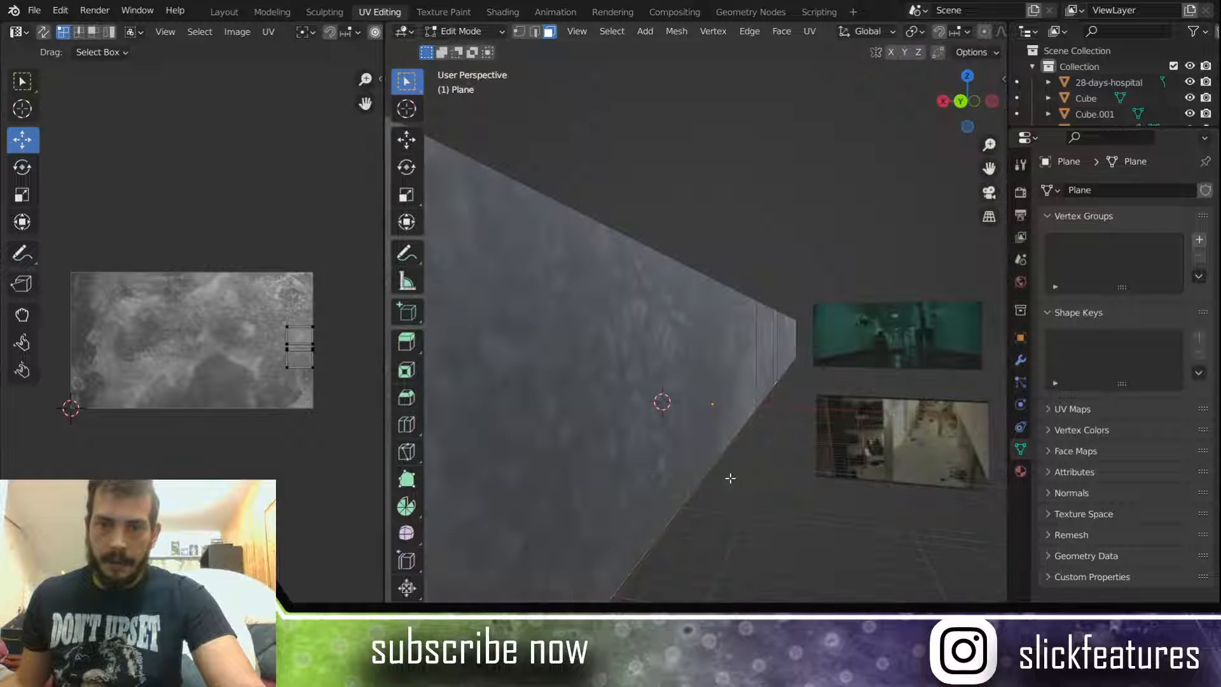
pyautogui.moveTo(729, 487); pyautogui.dragTo(760, 315, button='middle')
pyautogui.scroll(-4, 751, 328)
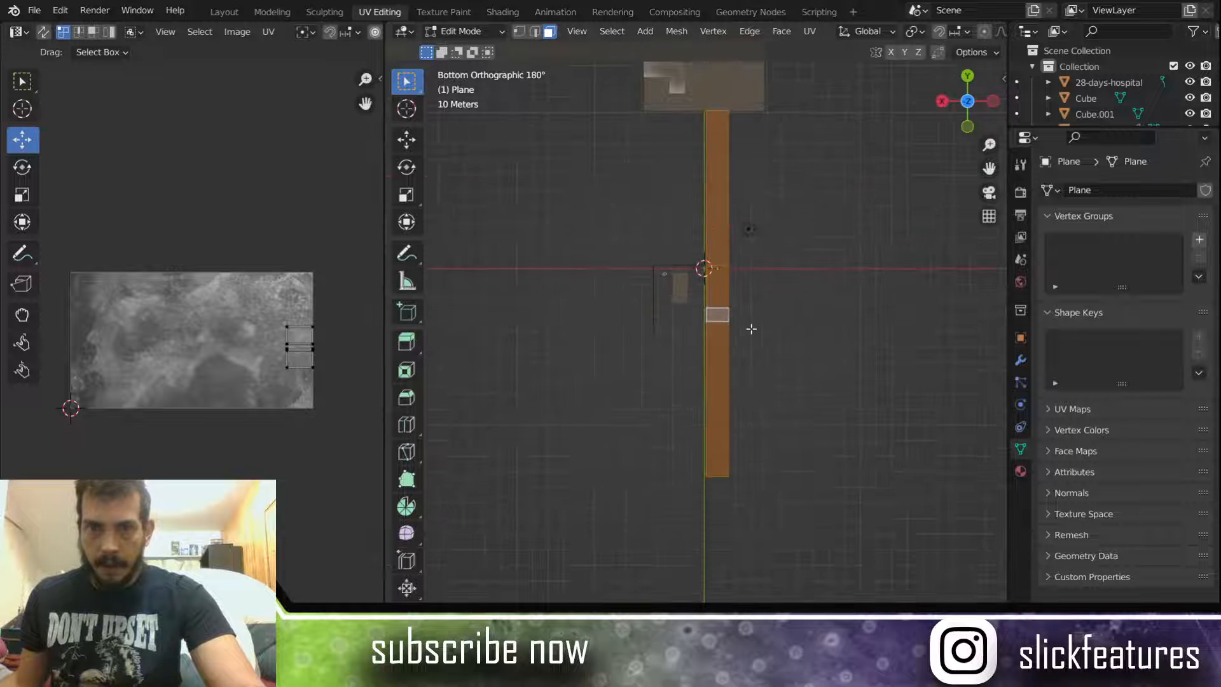
pyautogui.press('u')
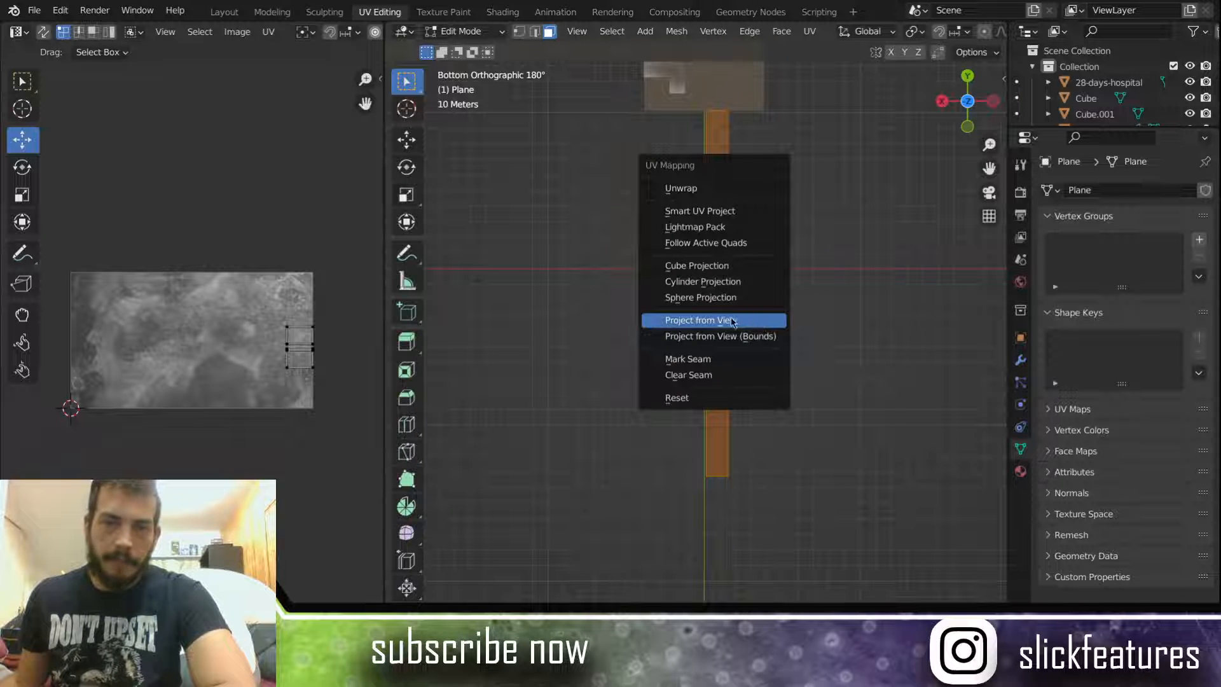
pyautogui.click(731, 322)
# Step: Select all the floor UV islands and rotate them a quarter turn so the strip lies horizontally on the image
pyautogui.moveTo(160, 287); pyautogui.dragTo(229, 382)
pyautogui.press('r')
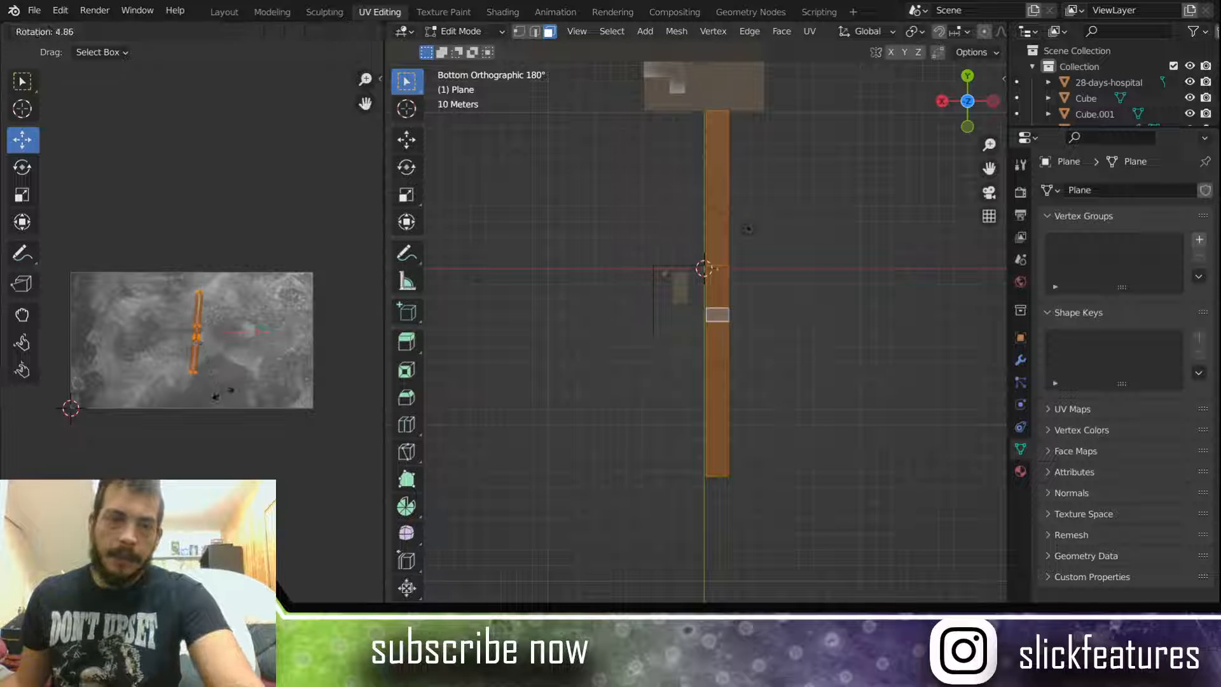
pyautogui.click(155, 371)
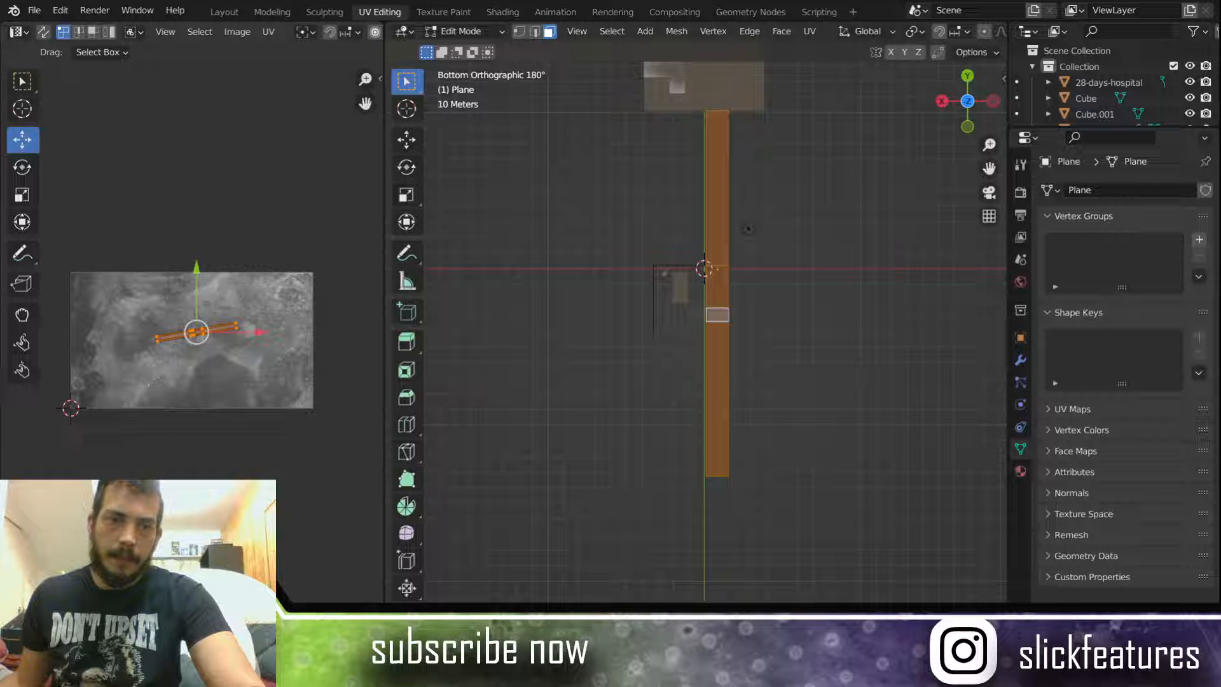
pyautogui.press('Return')
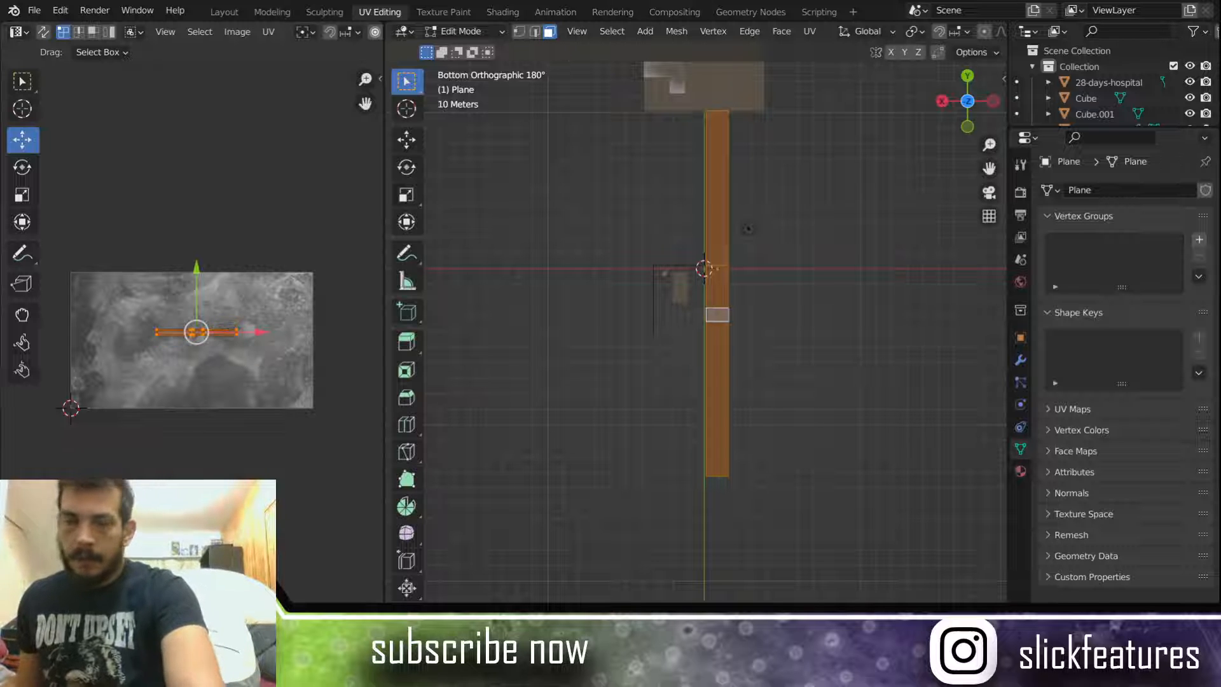
# Step: Scale the floor UV islands up about 2.95 times, center them across the image width and move them down toward its lower edge
pyautogui.press('s')
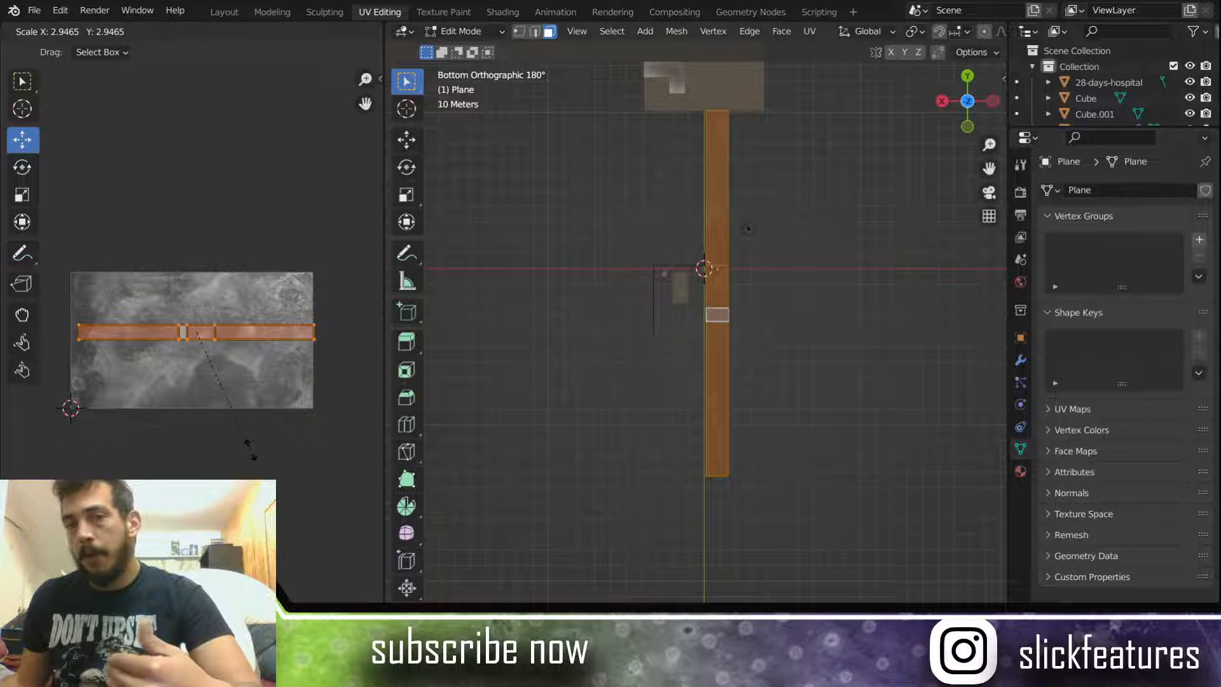
pyautogui.click(250, 449)
pyautogui.moveTo(258, 333); pyautogui.dragTo(249, 333)
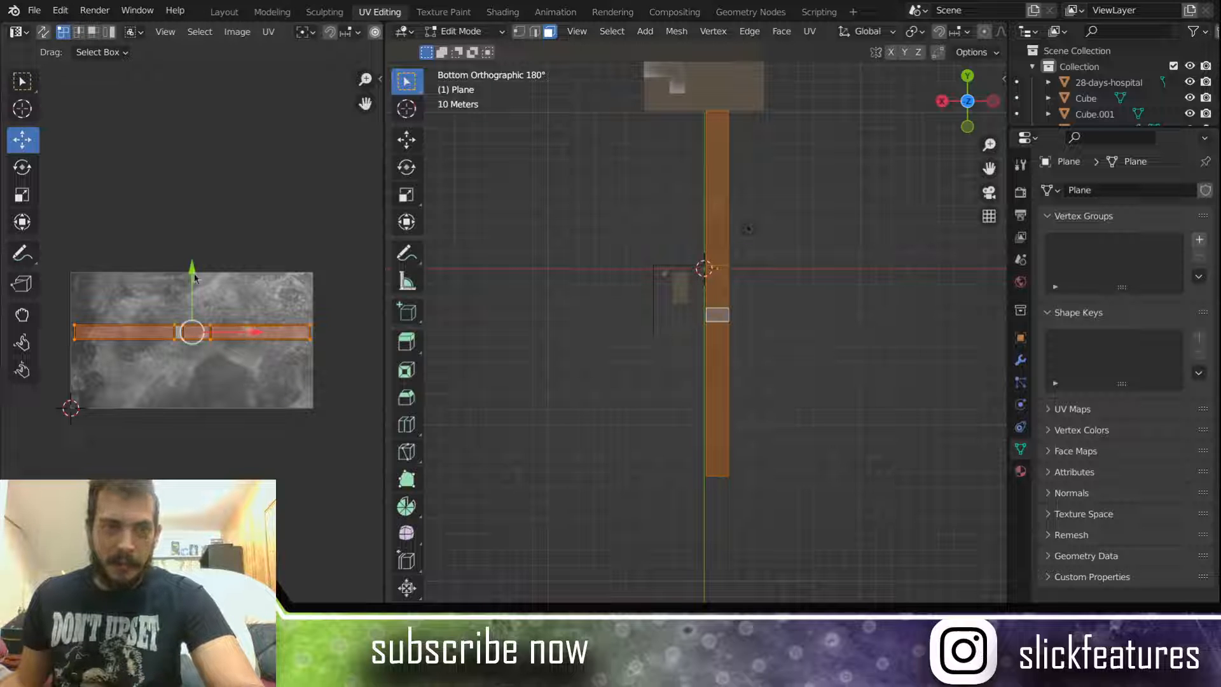
pyautogui.moveTo(194, 276); pyautogui.dragTo(184, 342)
pyautogui.click(510, 335)
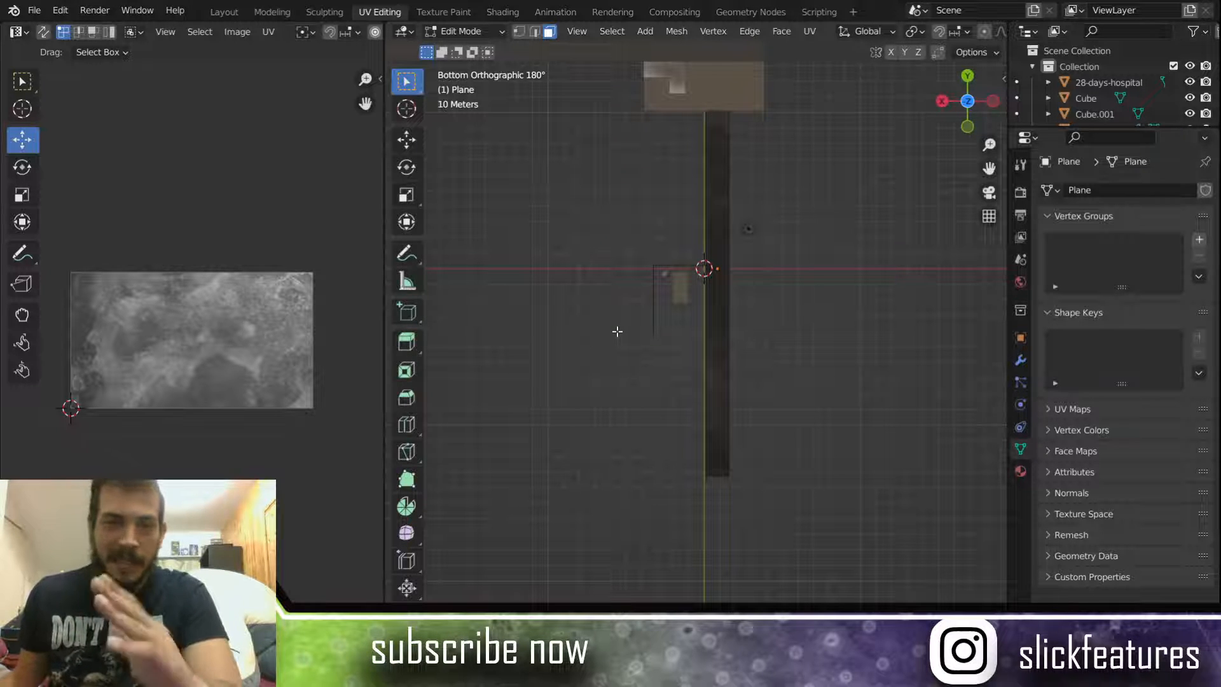
pyautogui.moveTo(603, 217); pyautogui.dragTo(872, 428, button='middle')
pyautogui.scroll(4, 766, 398)
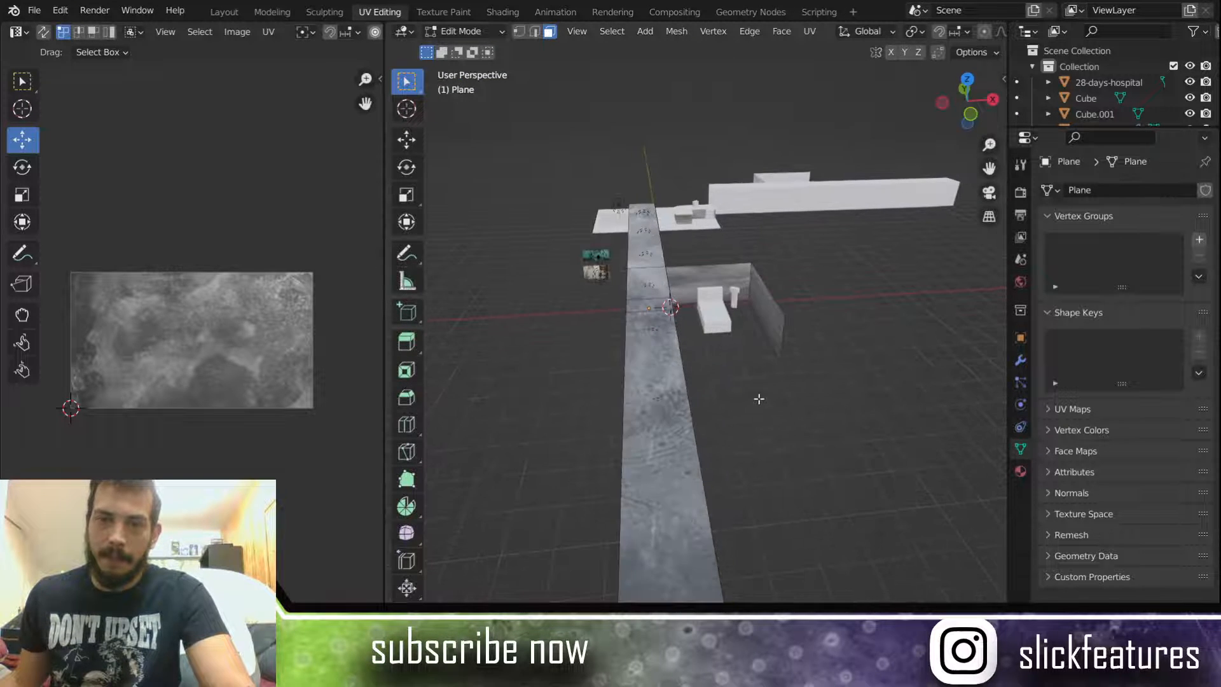
pyautogui.moveTo(727, 406)
pyautogui.mouseDown(button='middle')
pyautogui.moveTo(607, 349)
pyautogui.moveTo(776, 423)
pyautogui.moveTo(807, 406)
pyautogui.moveTo(657, 428)
pyautogui.moveTo(738, 388)
pyautogui.mouseUp(button='middle')
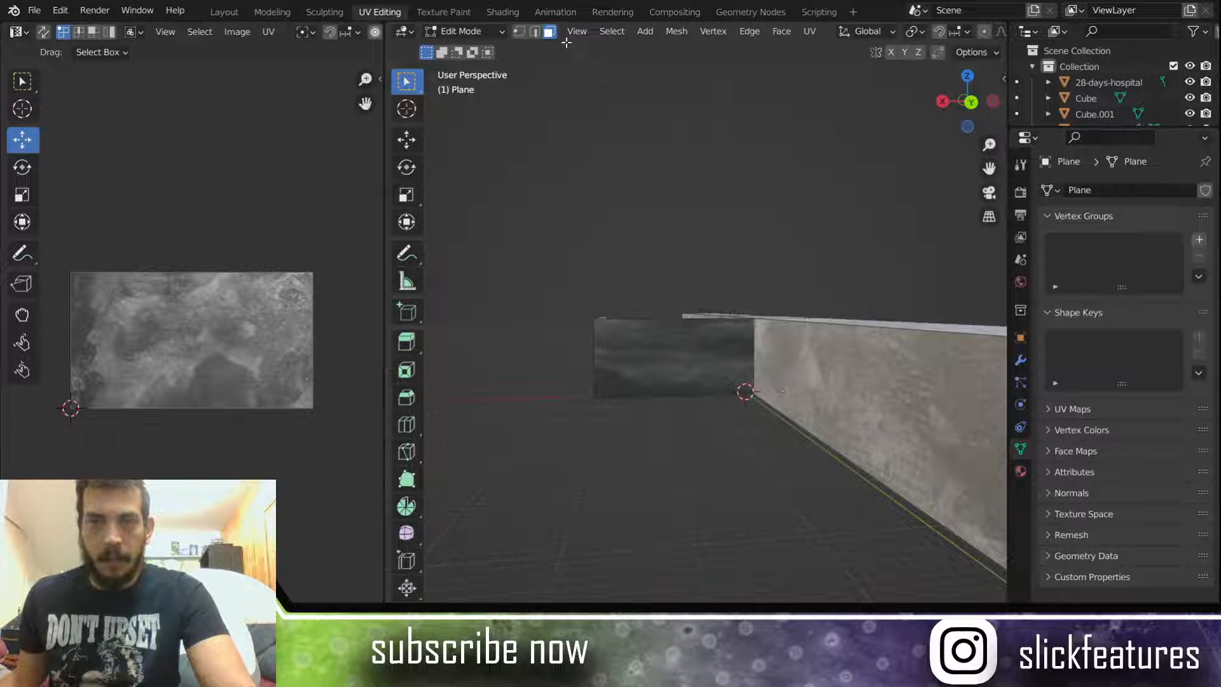
# Step: Switch to the Shading workspace and add an Image Texture node to Material.001, placed below the existing image node
pyautogui.click(502, 12)
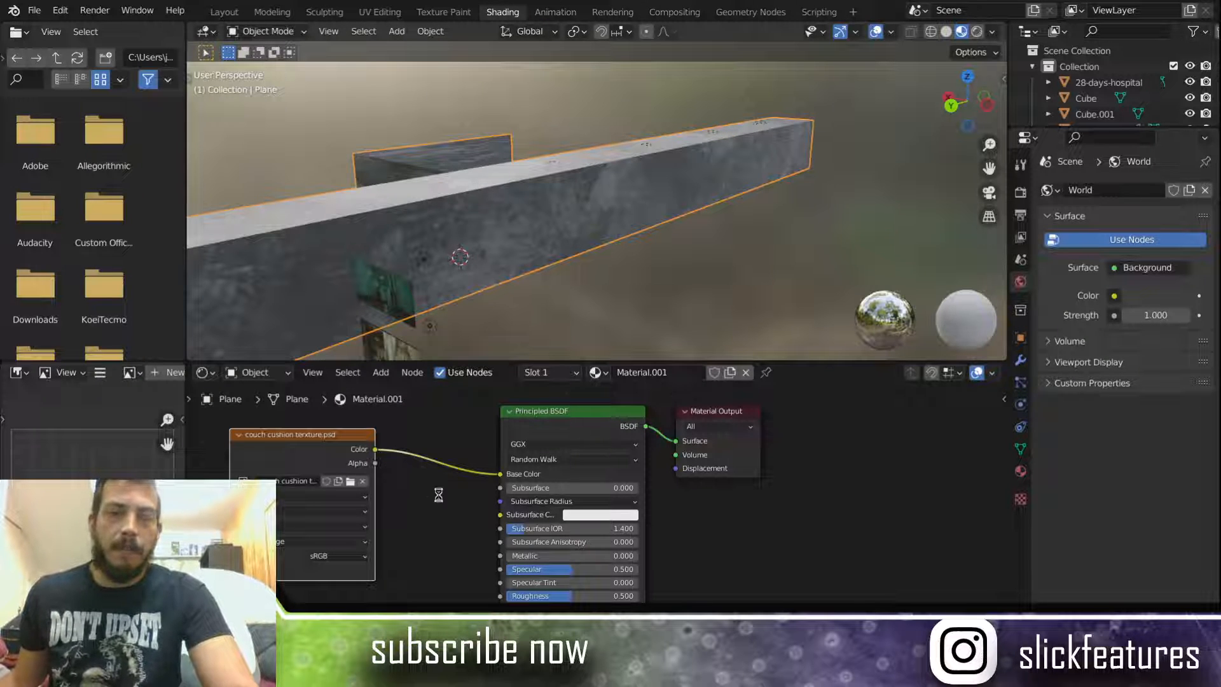
pyautogui.scroll(-3, 440, 503)
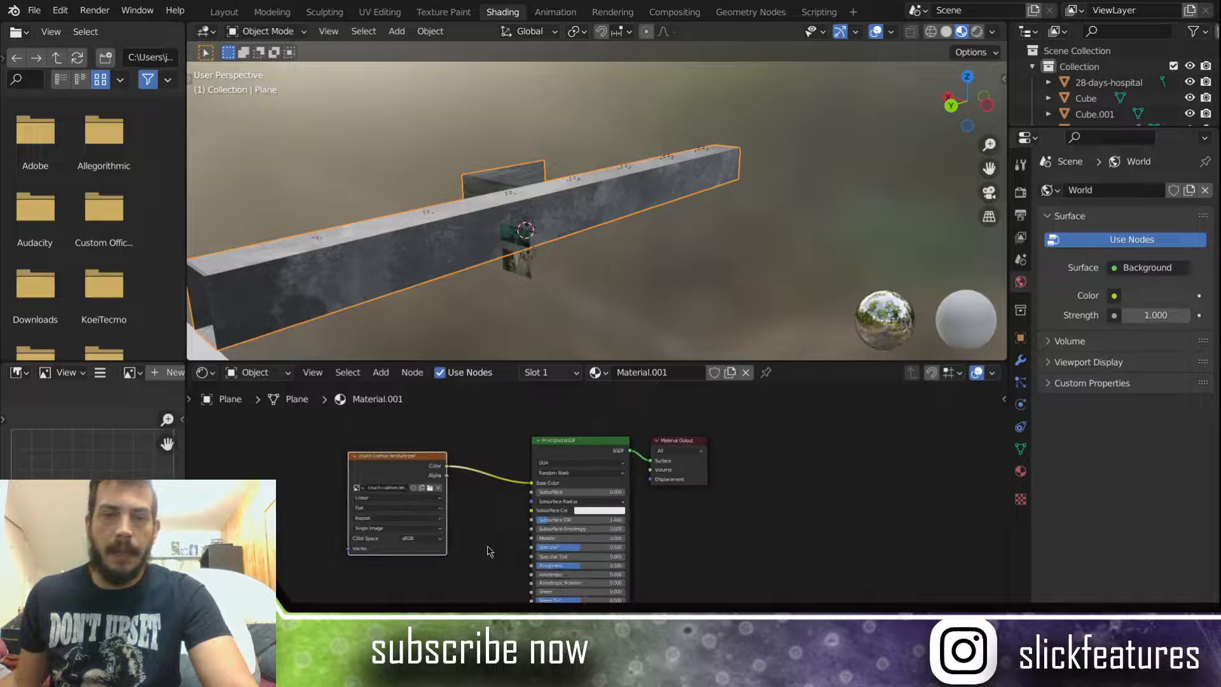
pyautogui.moveTo(484, 566); pyautogui.dragTo(490, 478, button='middle')
pyautogui.scroll(-3, 495, 489)
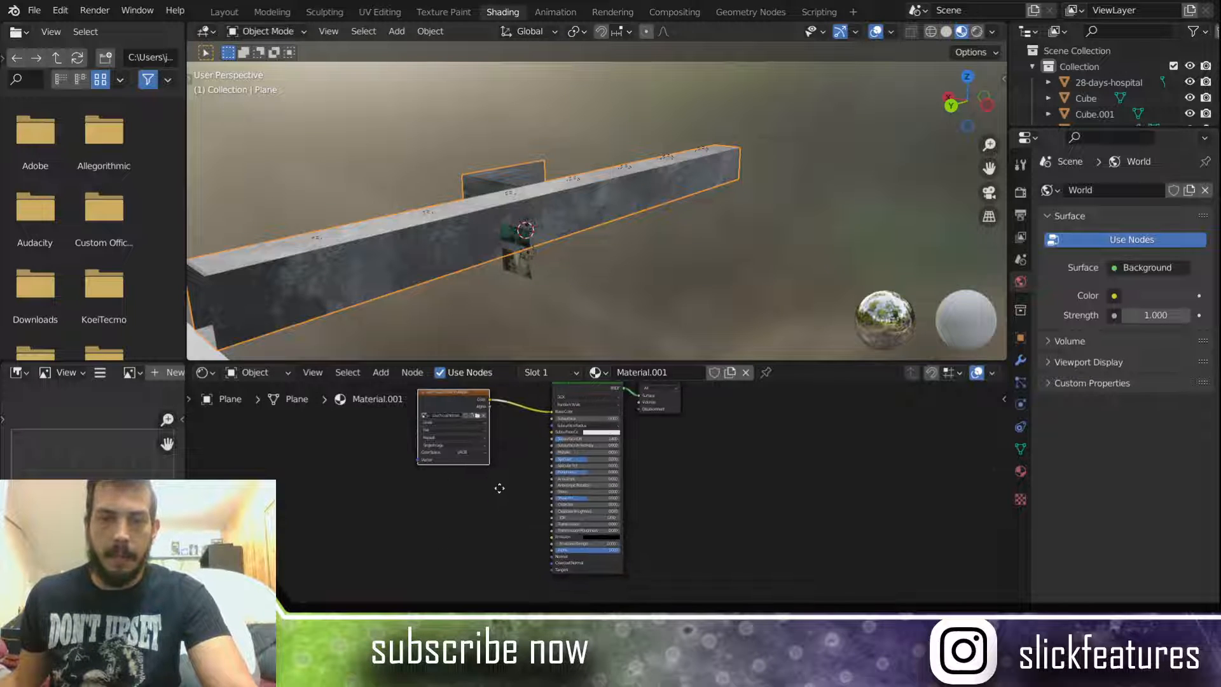
pyautogui.click(381, 372)
pyautogui.click(398, 390)
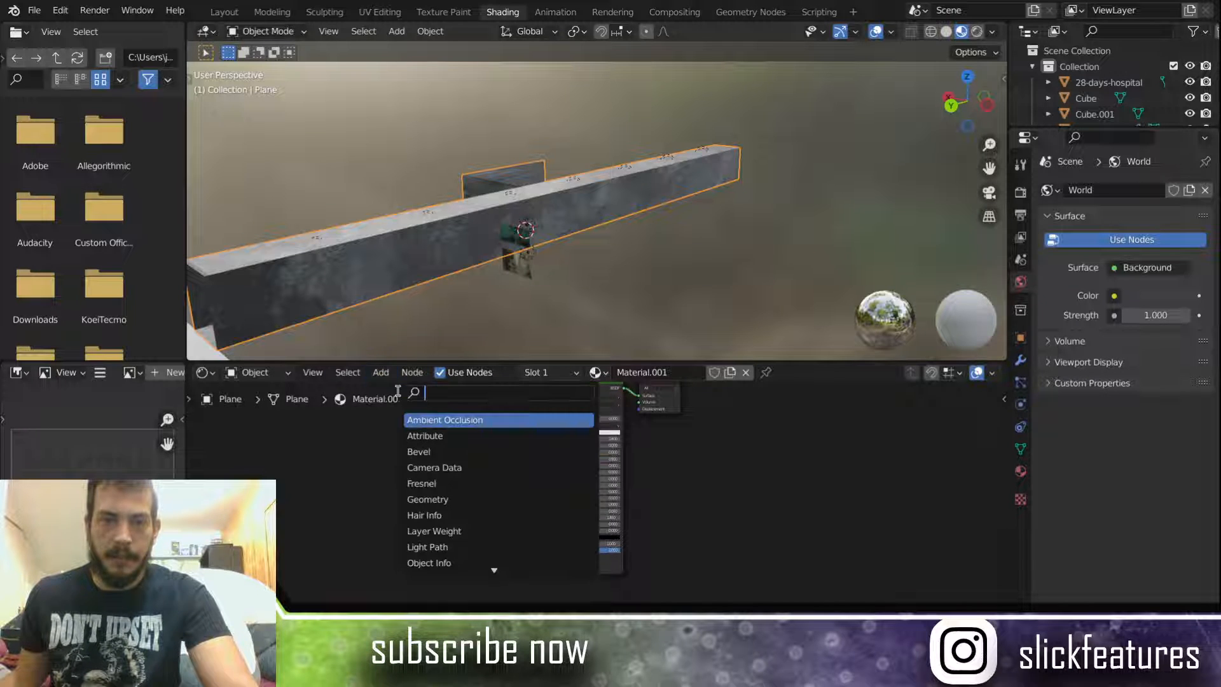
pyautogui.write('IMAGE')
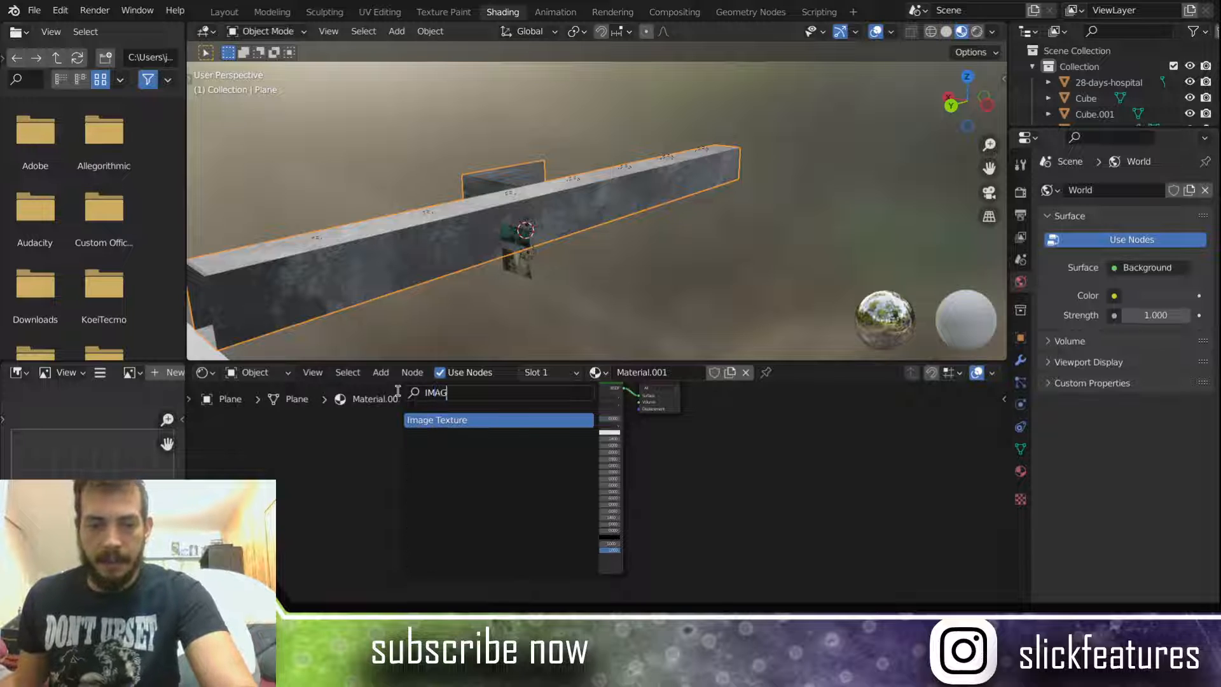
pyautogui.click(439, 420)
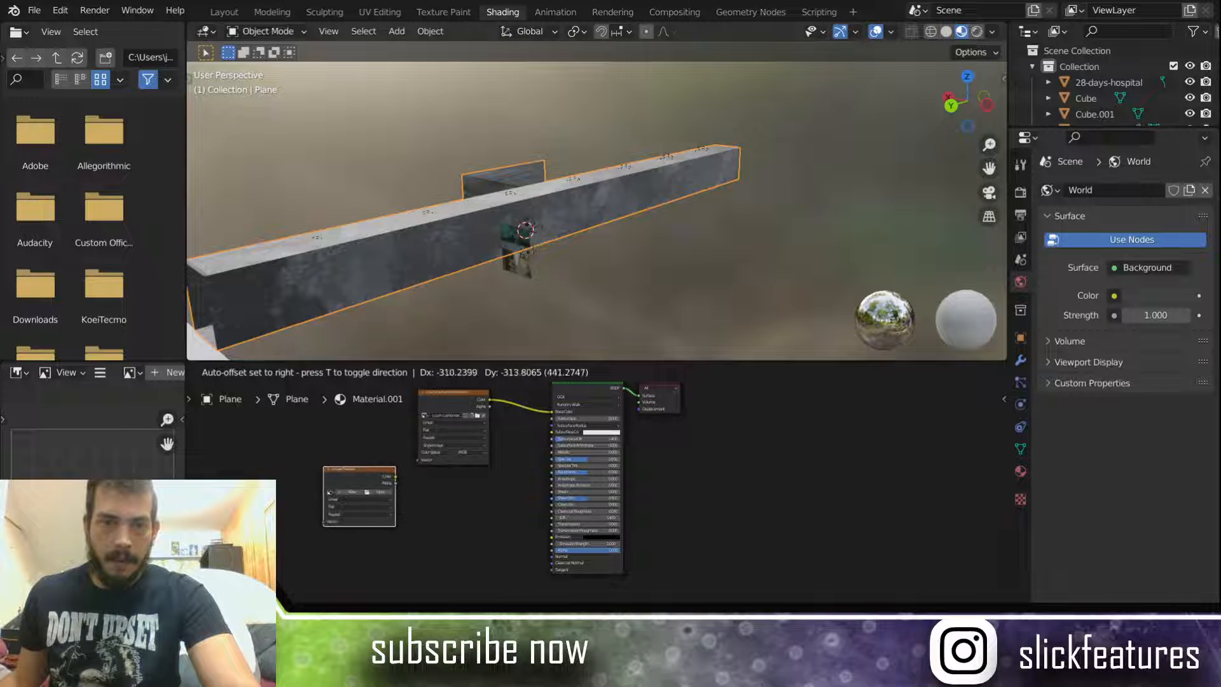
pyautogui.click(297, 547)
pyautogui.moveTo(357, 485); pyautogui.dragTo(366, 528)
# Step: Add a Bump node and place it between the new Image Texture node and the Principled BSDF
pyautogui.click(381, 372)
pyautogui.click(404, 389)
pyautogui.write('Bu')
pyautogui.click(421, 420)
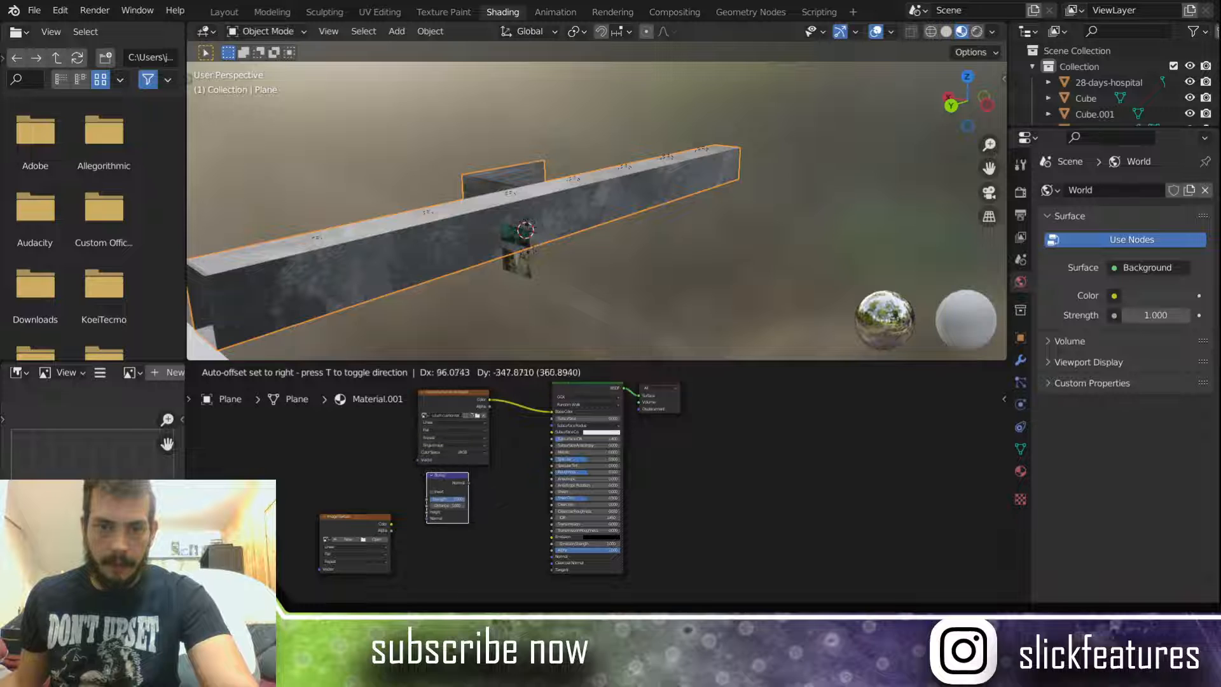
pyautogui.click(466, 567)
pyautogui.moveTo(458, 478); pyautogui.dragTo(469, 506)
# Step: Connect the new Image Texture's Color to the Bump's Height, and the Bump's Normal to the Principled BSDF's Normal
pyautogui.scroll(4, 407, 535)
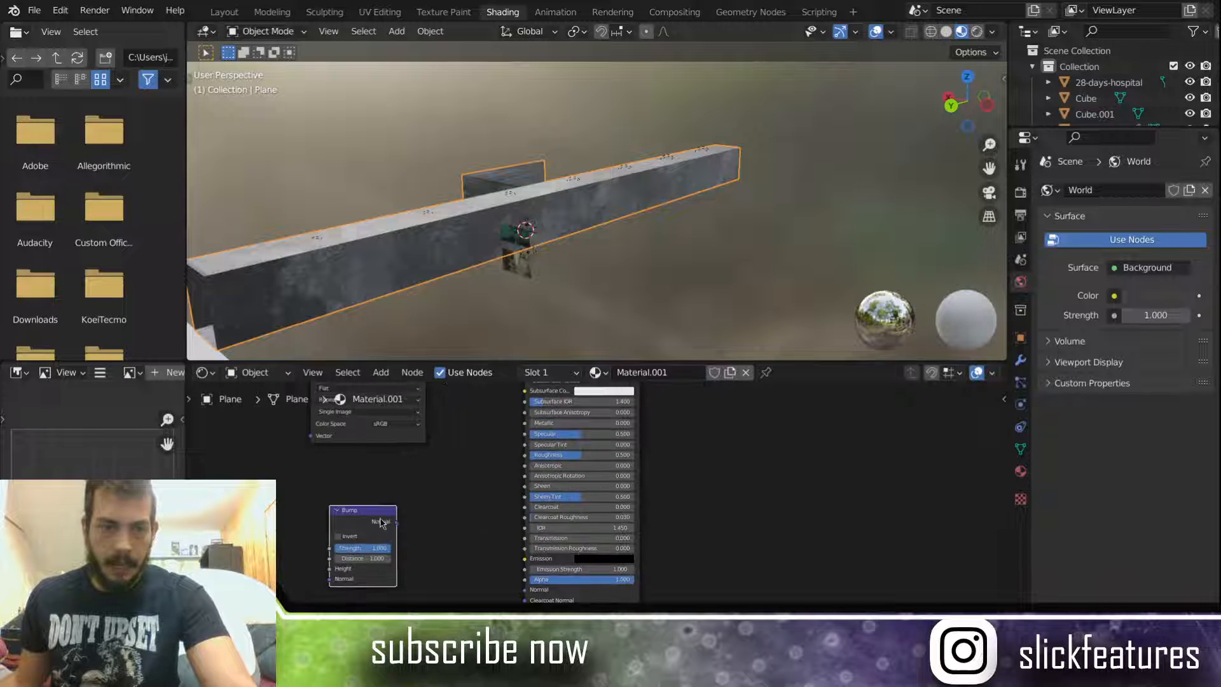
pyautogui.moveTo(334, 530); pyautogui.dragTo(432, 445, button='middle')
pyautogui.scroll(3, 375, 459)
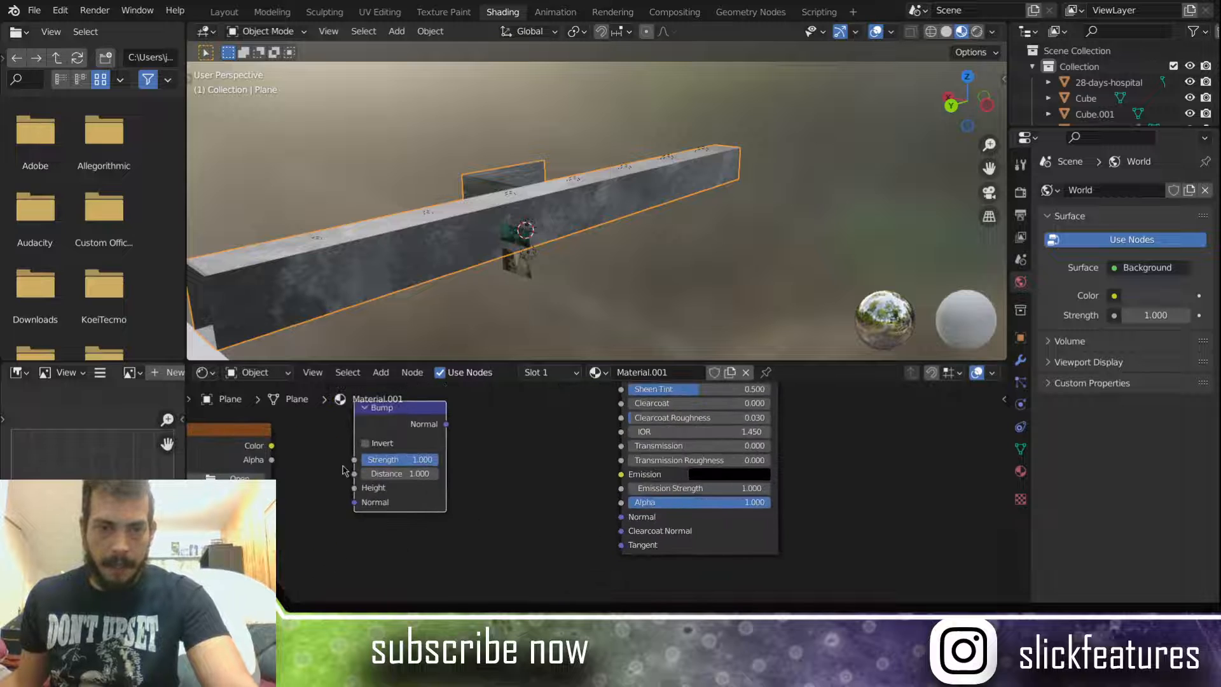
pyautogui.moveTo(343, 465); pyautogui.dragTo(429, 490, button='middle')
pyautogui.moveTo(358, 470); pyautogui.dragTo(441, 512)
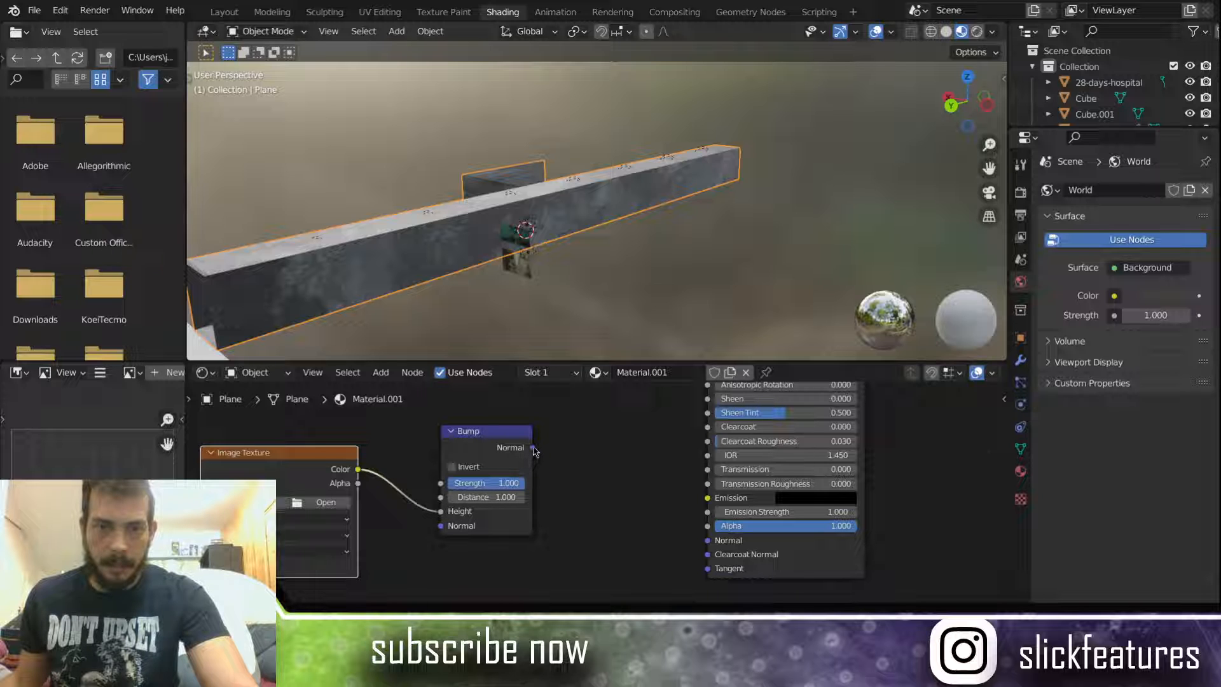
pyautogui.moveTo(535, 451)
pyautogui.mouseDown()
pyautogui.moveTo(597, 474)
pyautogui.moveTo(647, 535)
pyautogui.moveTo(706, 542)
pyautogui.mouseUp()
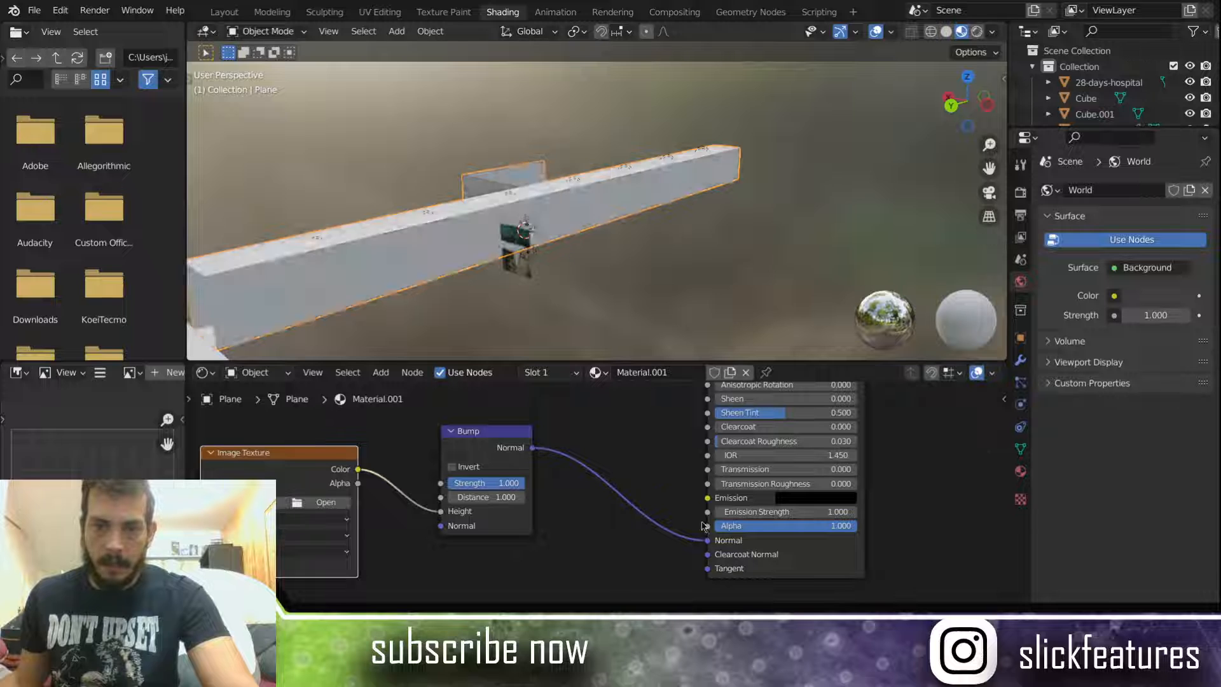
# Step: Assign the image "couch cushion terxture.psd" to the Image Texture node feeding the Bump and examine the relief on the walls
pyautogui.scroll(-3, 636, 445)
pyautogui.moveTo(620, 440); pyautogui.dragTo(539, 443, button='middle')
pyautogui.scroll(2, 610, 453)
pyautogui.moveTo(512, 502); pyautogui.dragTo(552, 478, button='middle')
pyautogui.scroll(3, 407, 486)
pyautogui.moveTo(390, 486); pyautogui.dragTo(521, 494, button='middle')
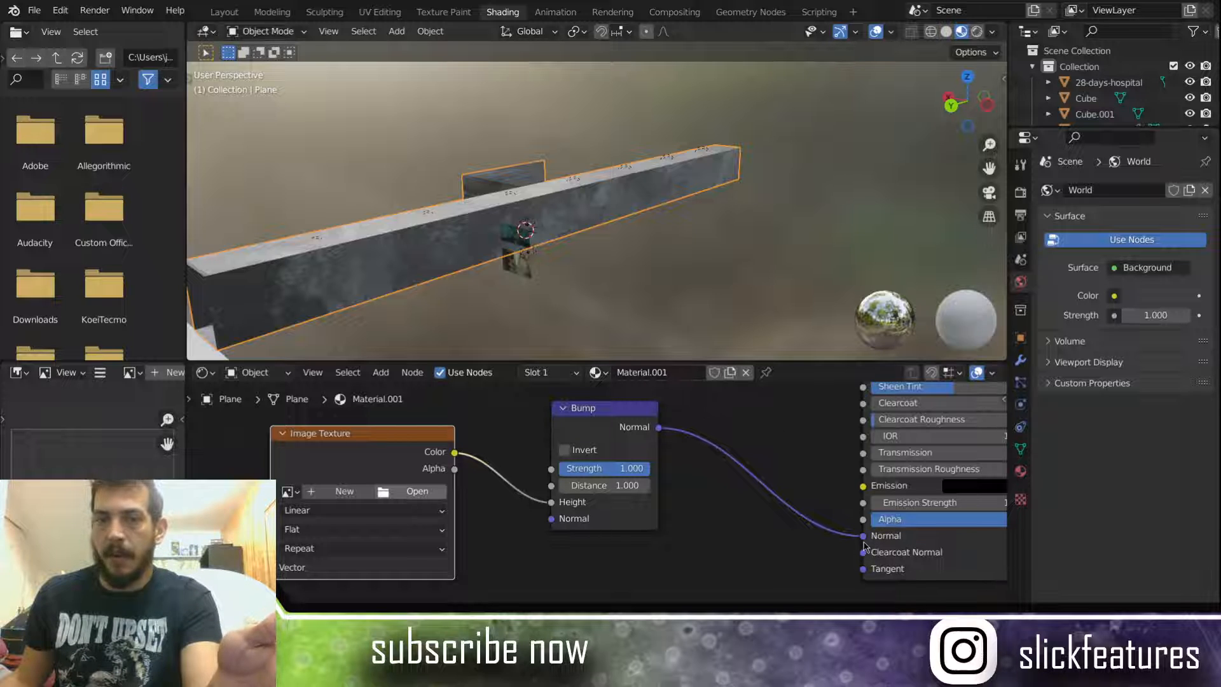
pyautogui.scroll(5, 520, 307)
pyautogui.moveTo(521, 306); pyautogui.dragTo(639, 292, button='middle')
pyautogui.scroll(-3, 598, 289)
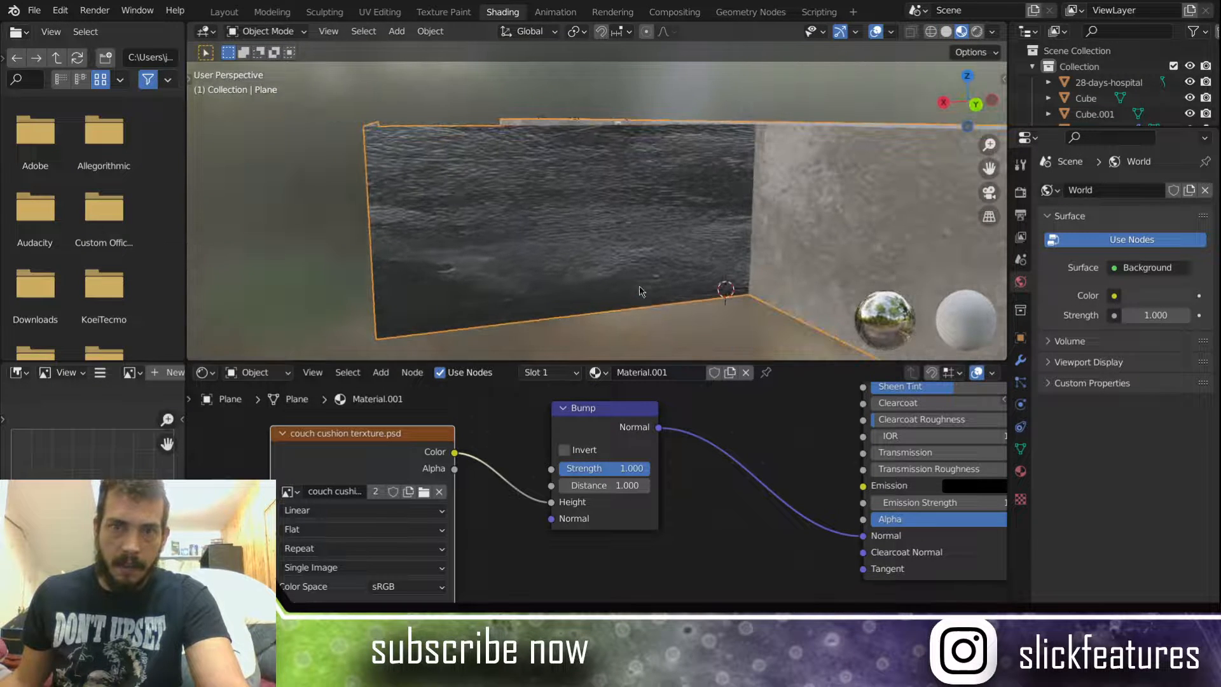
# Step: Examine the bump relief on the hallway's walls and floor from outside and along the corridor in Material Preview
pyautogui.scroll(4, 640, 285)
pyautogui.scroll(-2, 641, 277)
pyautogui.moveTo(605, 246); pyautogui.dragTo(607, 245, button='middle')
pyautogui.moveTo(580, 202); pyautogui.dragTo(613, 203, button='middle')
pyautogui.scroll(-9, 546, 161)
pyautogui.scroll(6, 647, 200)
pyautogui.keyDown('shift'); pyautogui.moveTo(754, 211); pyautogui.dragTo(518, 227, button='middle'); pyautogui.keyUp('shift')
pyautogui.keyDown('shift'); pyautogui.moveTo(705, 204); pyautogui.dragTo(541, 195, button='middle'); pyautogui.keyUp('shift')
pyautogui.scroll(-2, 547, 211)
pyautogui.scroll(3, 560, 202)
pyautogui.scroll(2, 506, 183)
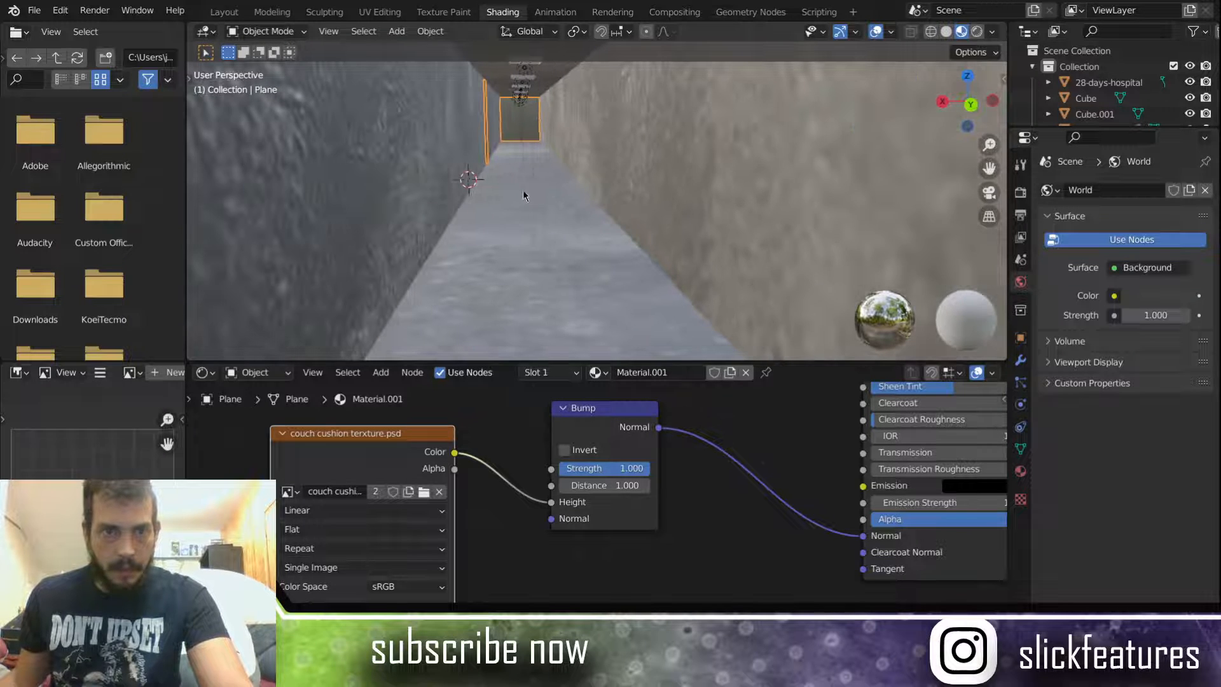
pyautogui.scroll(-3, 437, 216)
pyautogui.scroll(3, 438, 215)
pyautogui.moveTo(438, 215); pyautogui.dragTo(524, 206, button='middle')
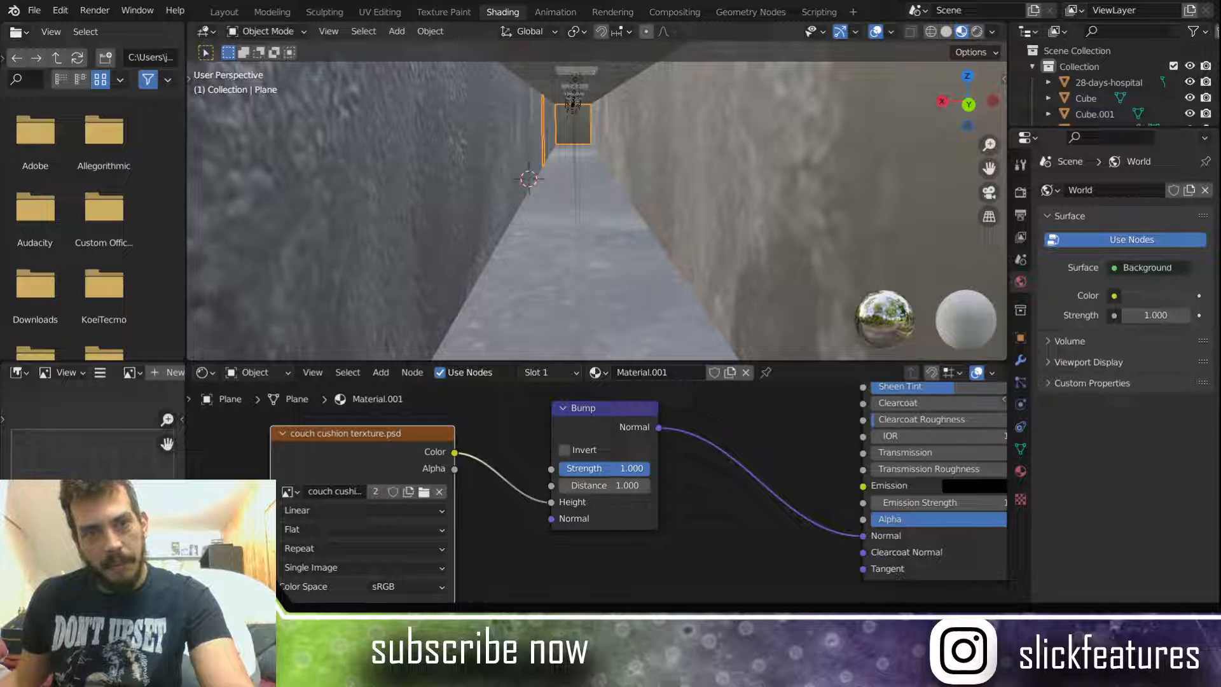
# Step: Reduce the Bump node's strength to 0.727 and switch the viewport to Rendered shading
pyautogui.moveTo(641, 468); pyautogui.dragTo(628, 469)
pyautogui.scroll(-2, 560, 225)
pyautogui.moveTo(558, 220)
pyautogui.mouseDown(button='middle')
pyautogui.moveTo(534, 222)
pyautogui.moveTo(562, 222)
pyautogui.mouseUp(button='middle')
pyautogui.press('z')
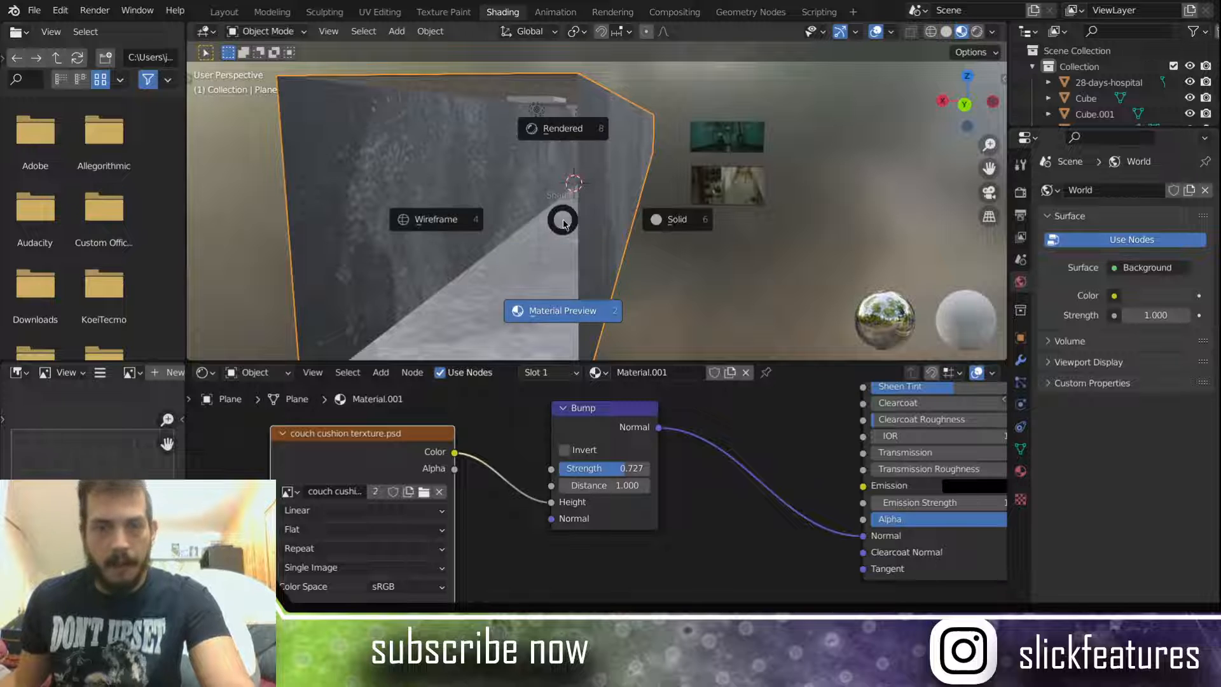
pyautogui.click(562, 129)
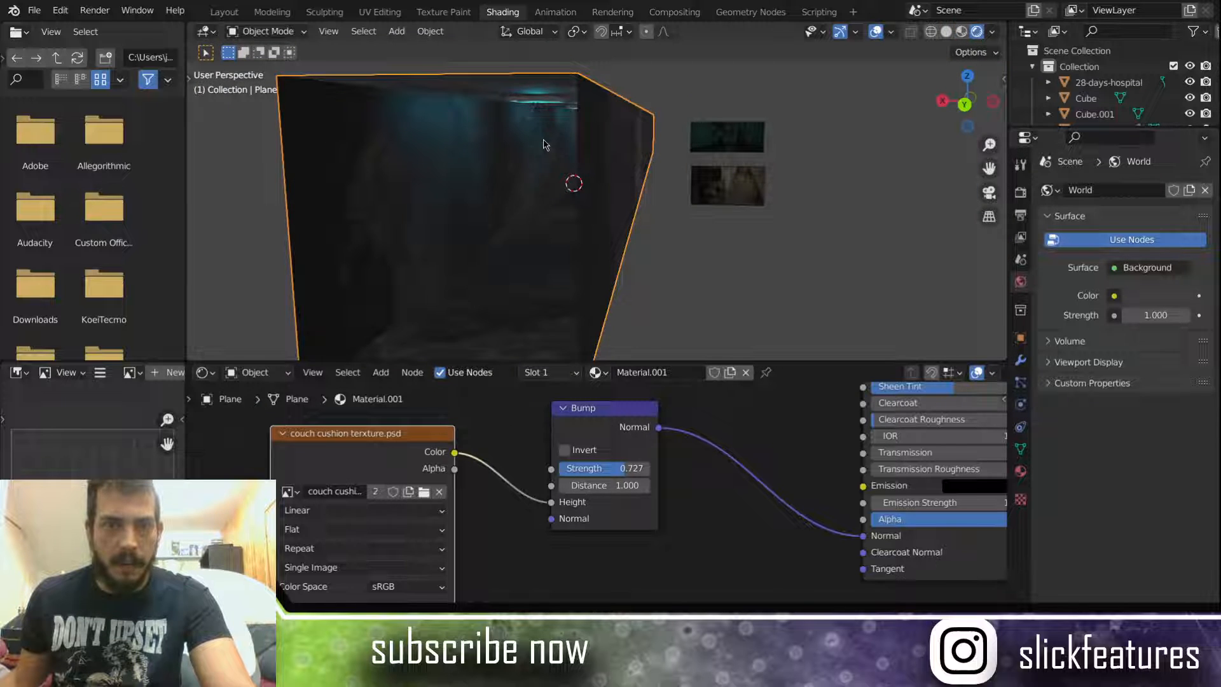
# Step: Examine the hallway's bumped walls, ceiling and floor under the scene lights in Rendered shading
pyautogui.scroll(3, 544, 141)
pyautogui.scroll(3, 529, 148)
pyautogui.moveTo(530, 148)
pyautogui.mouseDown(button='middle')
pyautogui.moveTo(560, 151)
pyautogui.moveTo(549, 149)
pyautogui.mouseUp(button='middle')
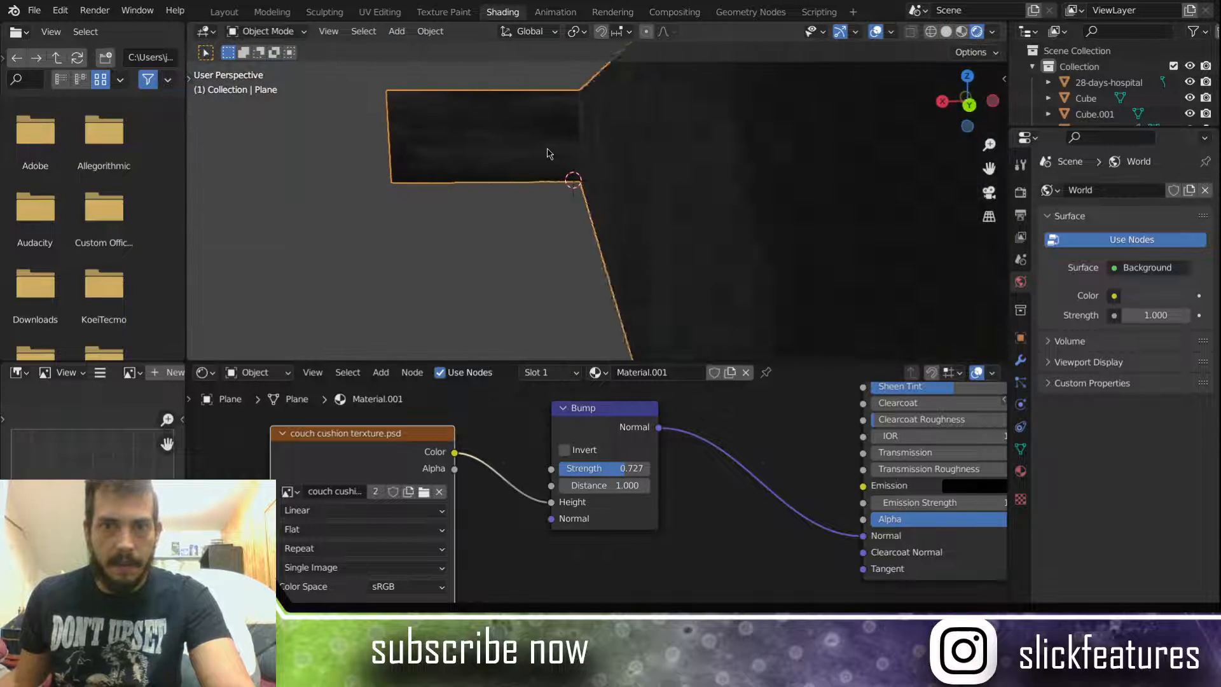
pyautogui.scroll(-6, 550, 153)
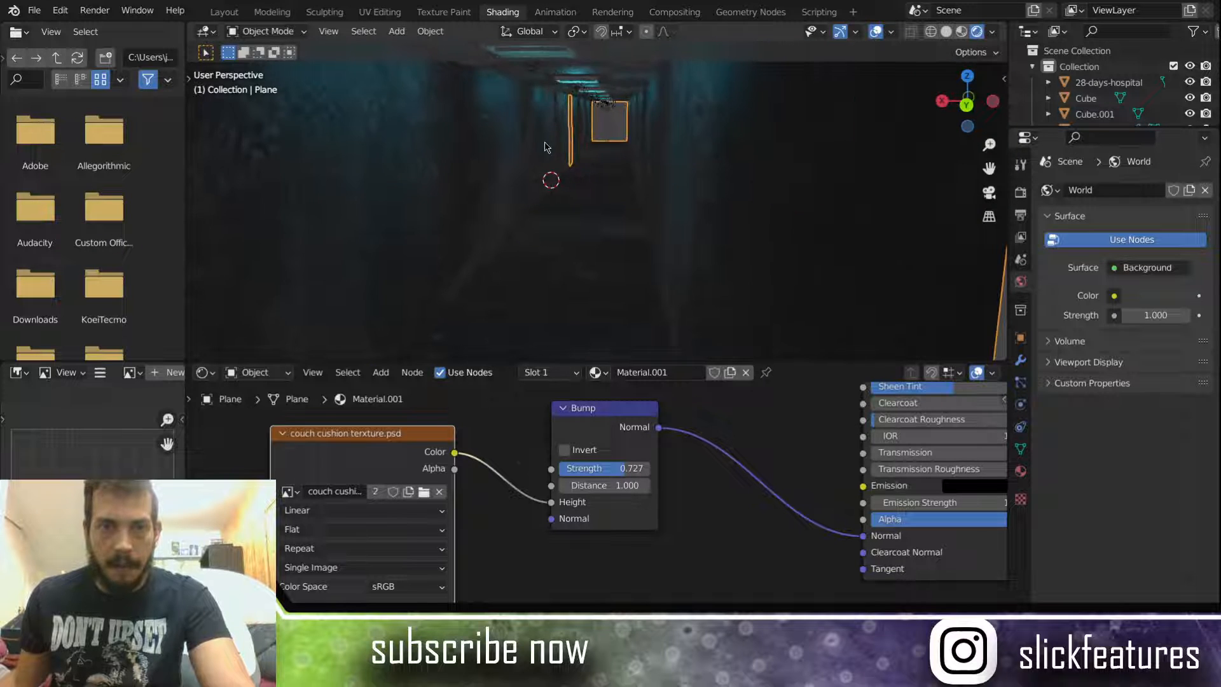
pyautogui.scroll(-4, 547, 145)
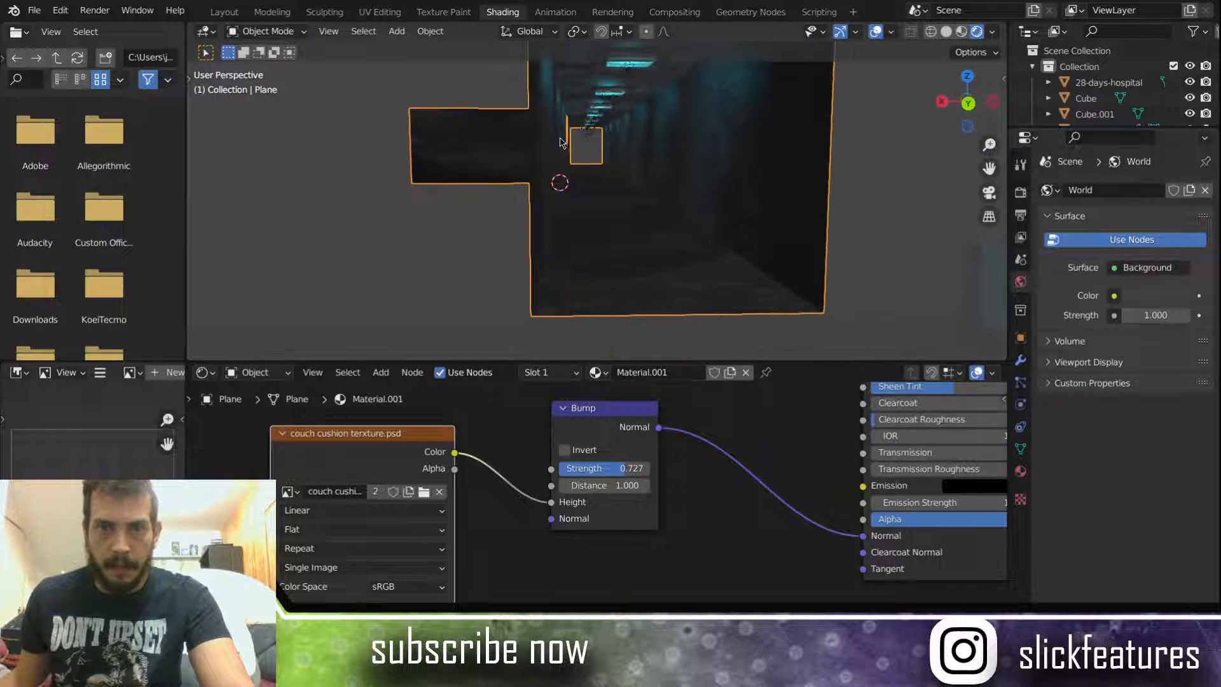
pyautogui.scroll(5, 576, 141)
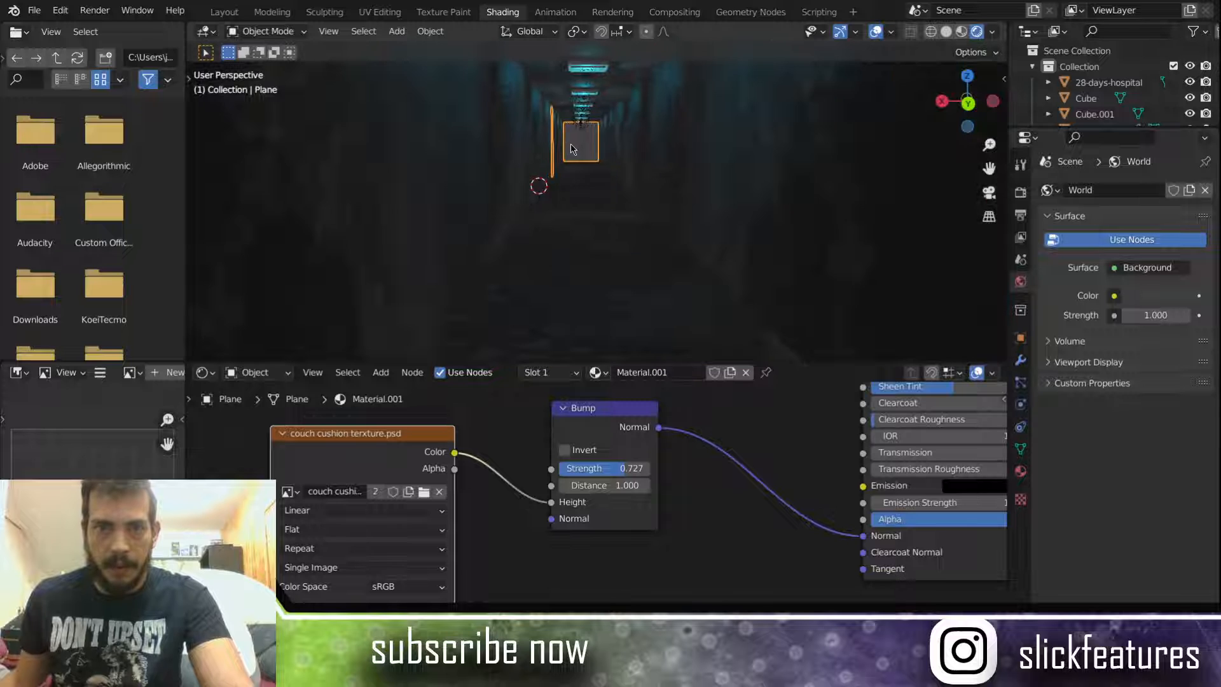
pyautogui.scroll(2, 574, 162)
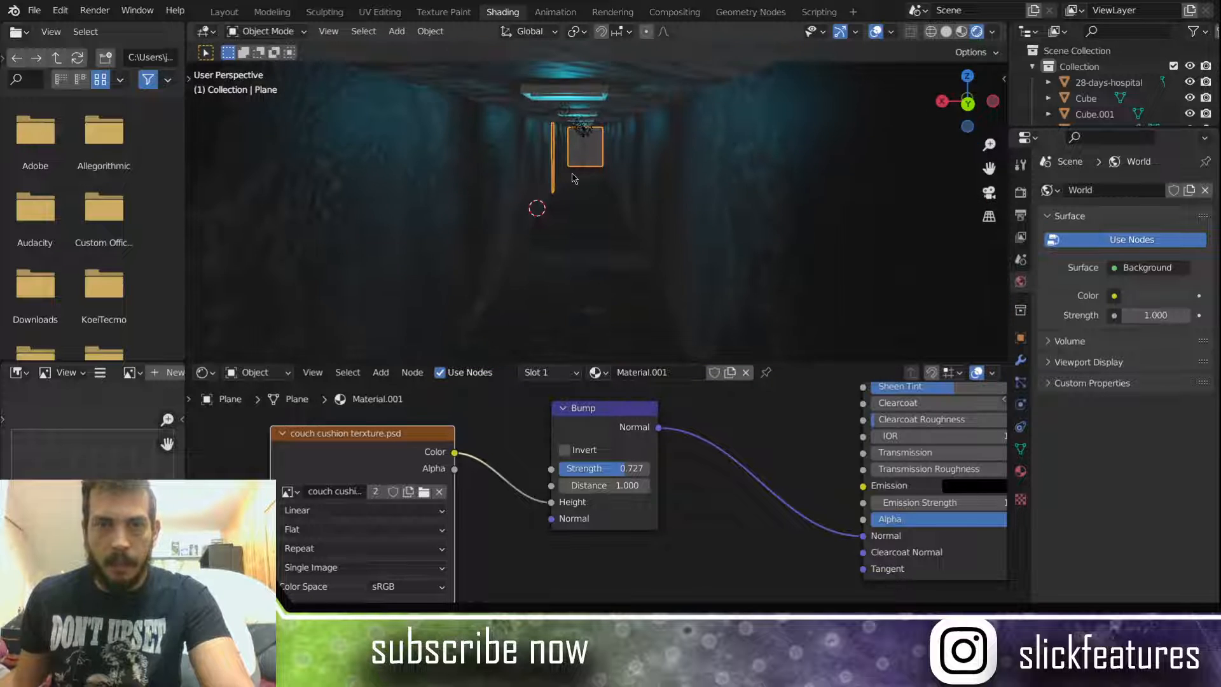
pyautogui.scroll(-2, 611, 173)
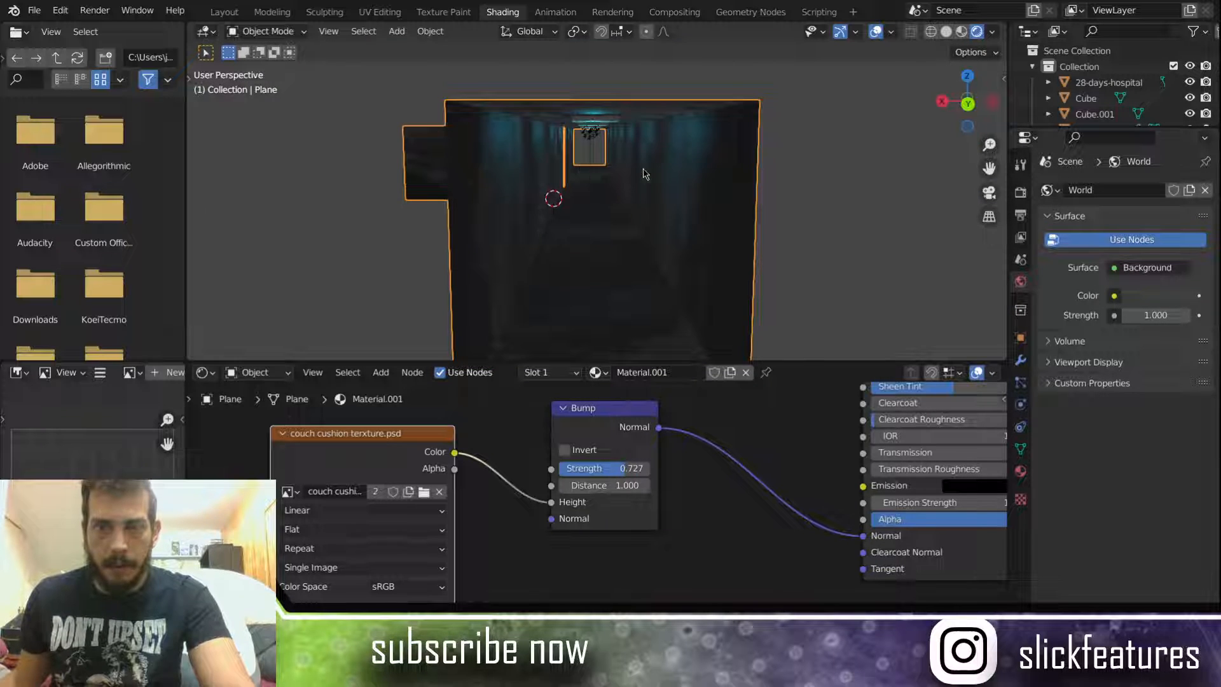
pyautogui.moveTo(647, 166); pyautogui.dragTo(645, 178, button='middle')
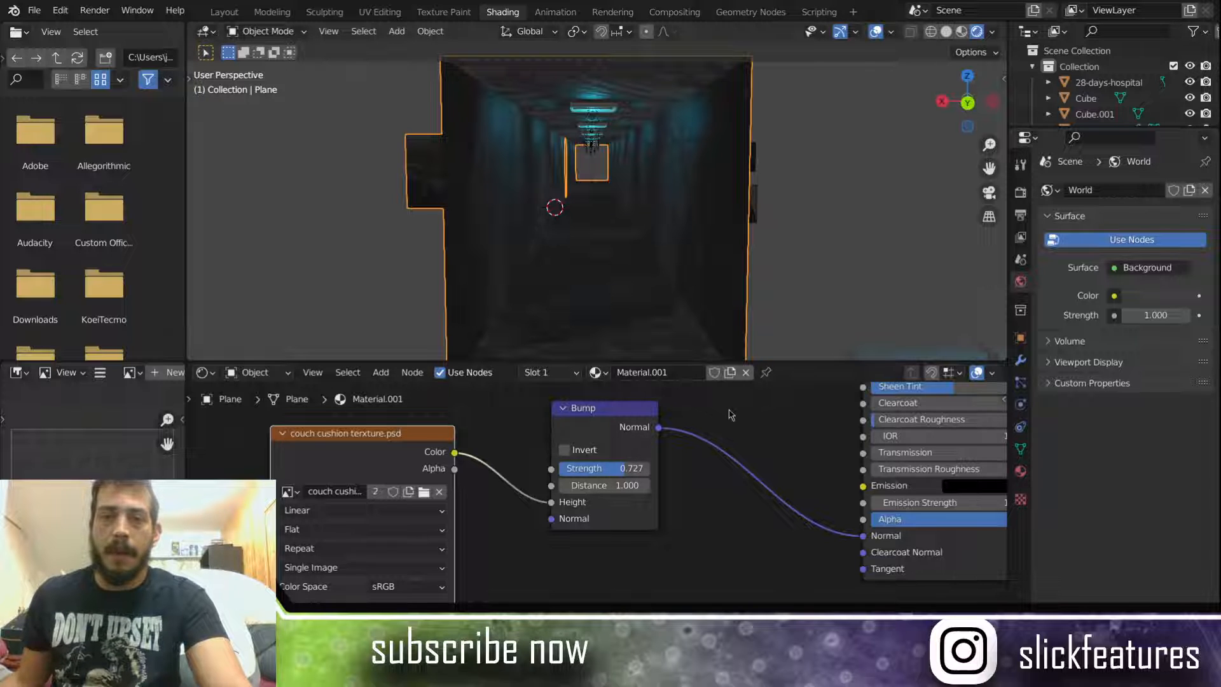
# Step: Add a ColorRamp node between the upper Image Texture's Color and the Principled BSDF's Base Color, moving the image node aside for space
pyautogui.scroll(-3, 731, 415)
pyautogui.scroll(-2, 732, 415)
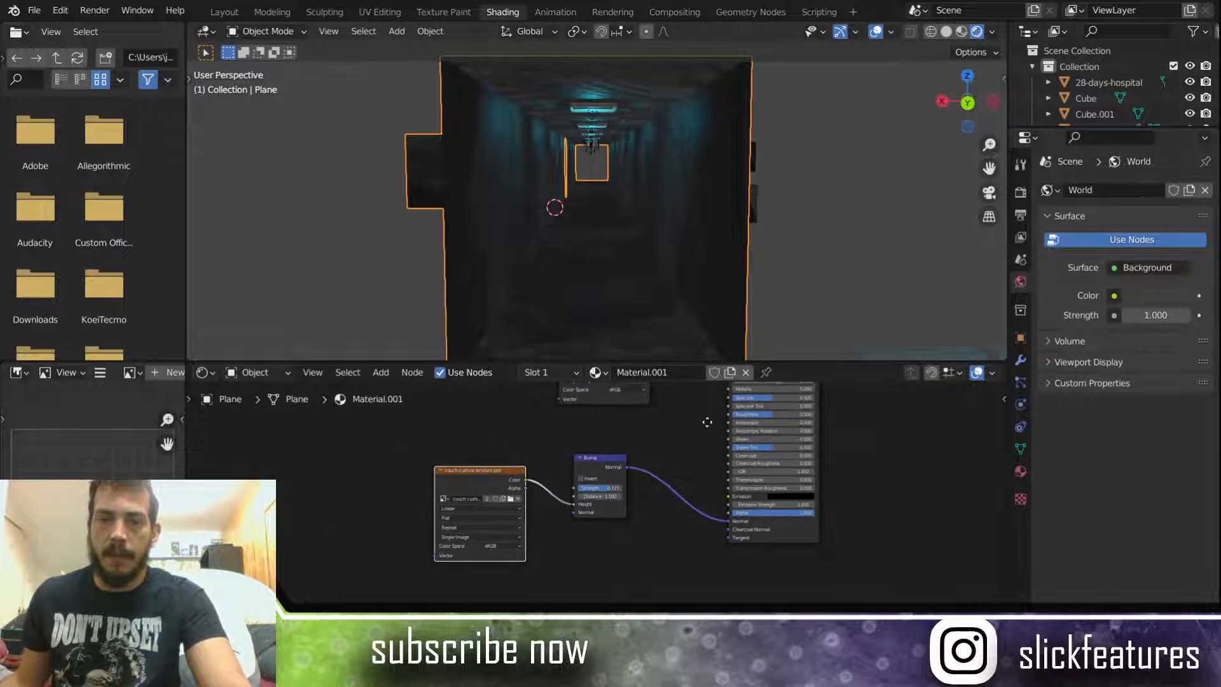
pyautogui.moveTo(705, 417); pyautogui.dragTo(727, 509, button='middle')
pyautogui.moveTo(609, 410); pyautogui.dragTo(476, 428)
pyautogui.click(380, 372)
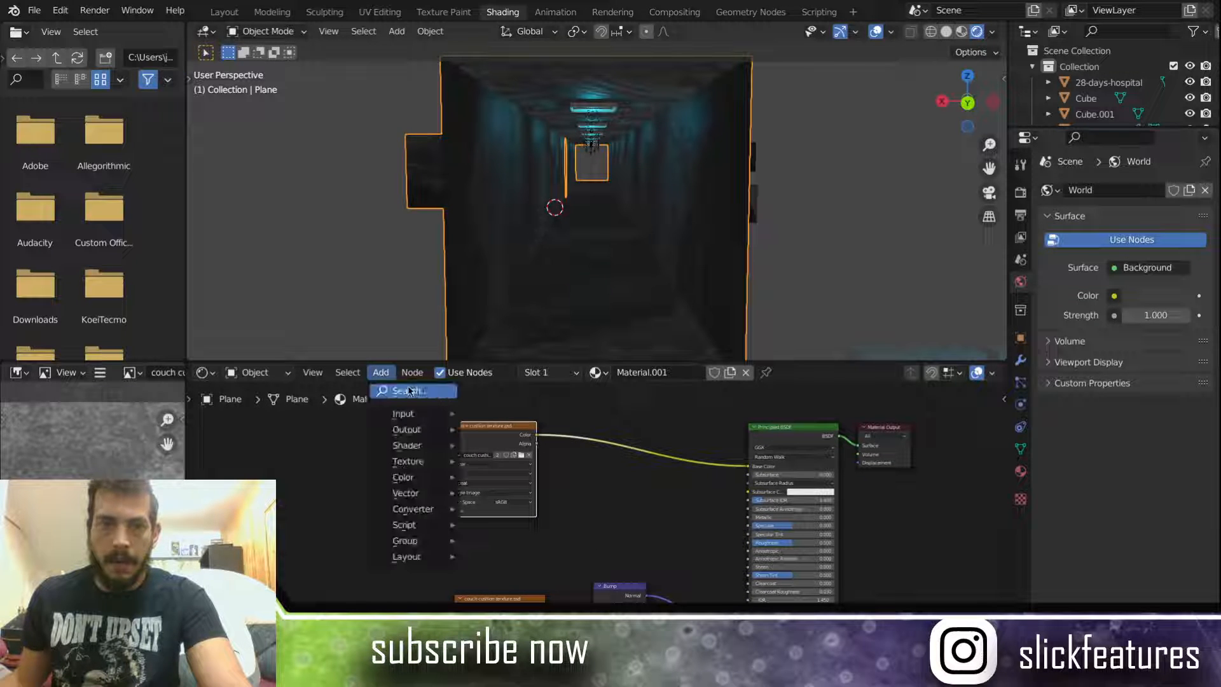
pyautogui.click(408, 387)
pyautogui.write('COL')
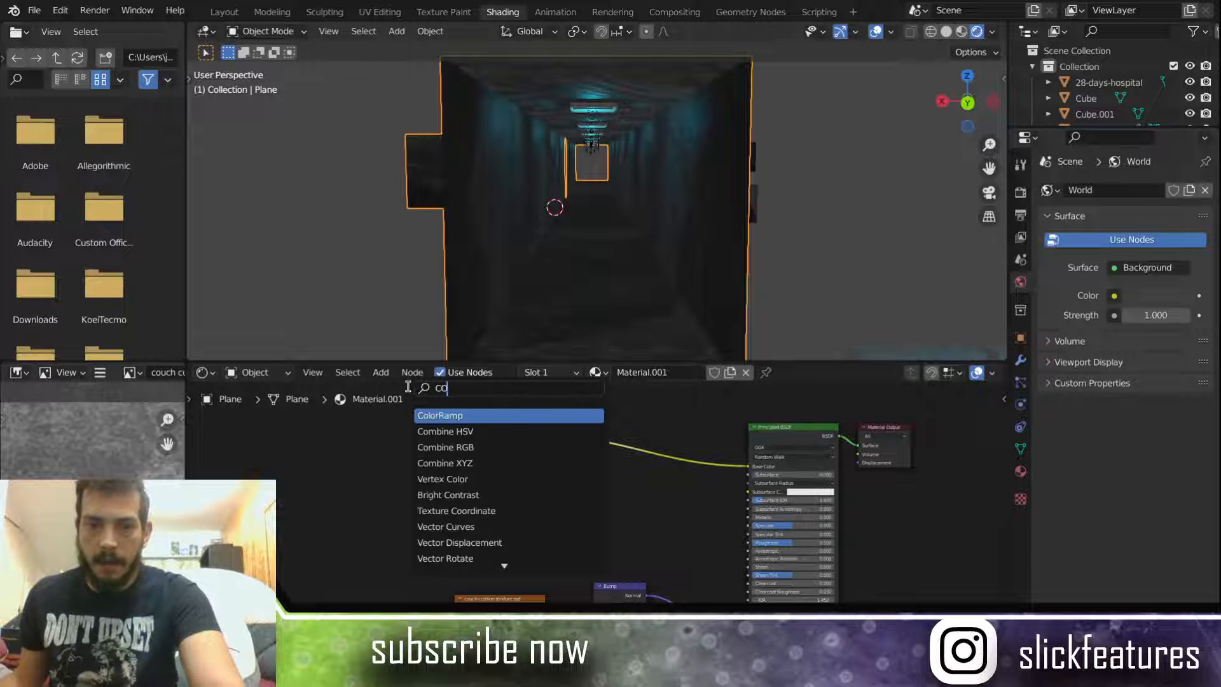
pyautogui.click(439, 415)
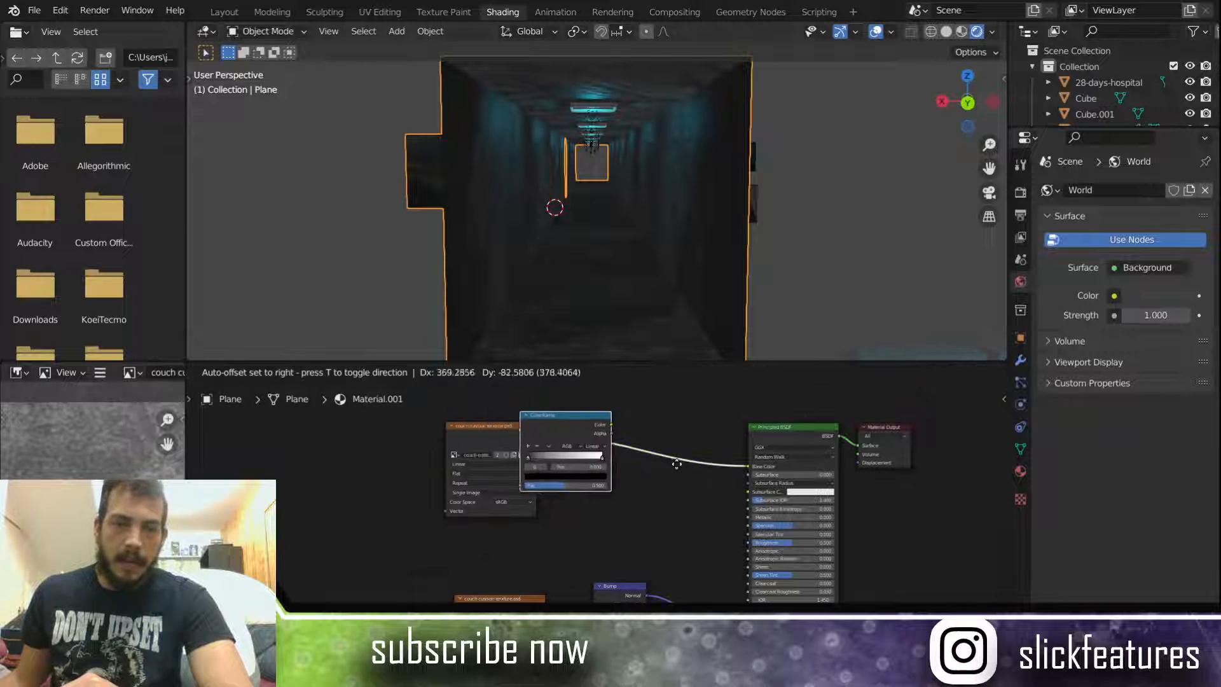
pyautogui.click(767, 472)
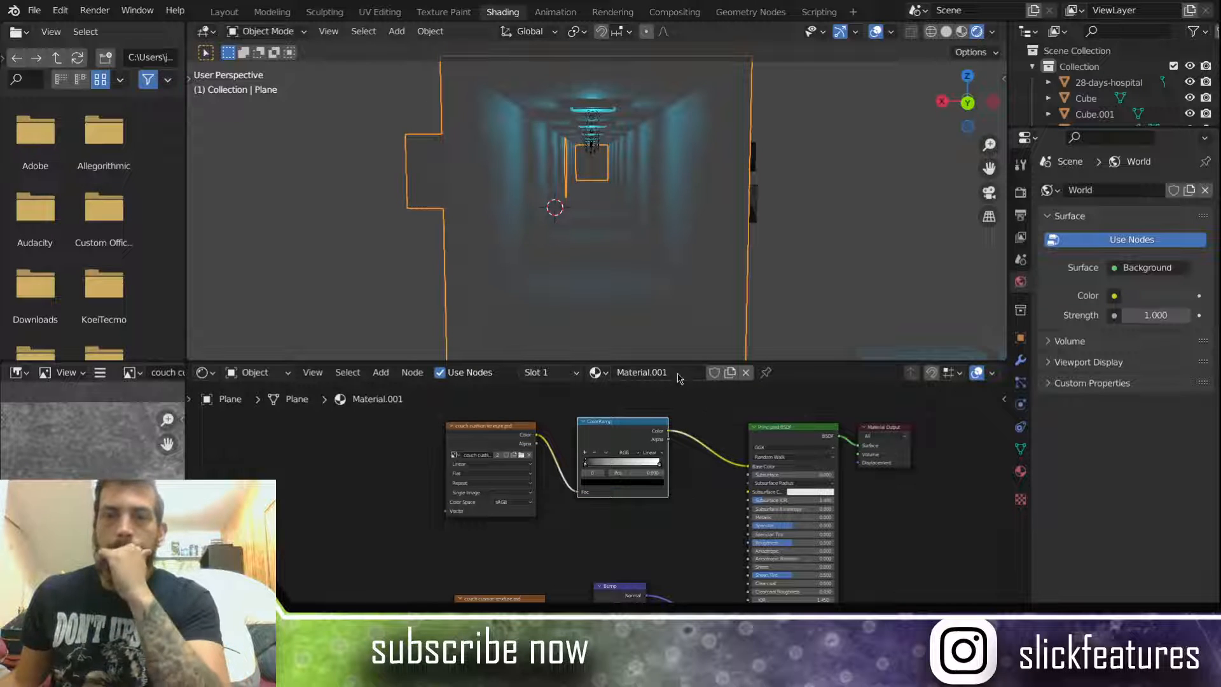
# Step: Set the ColorRamp's black stop at position 0 to a muted dark blue
pyautogui.scroll(3, 623, 297)
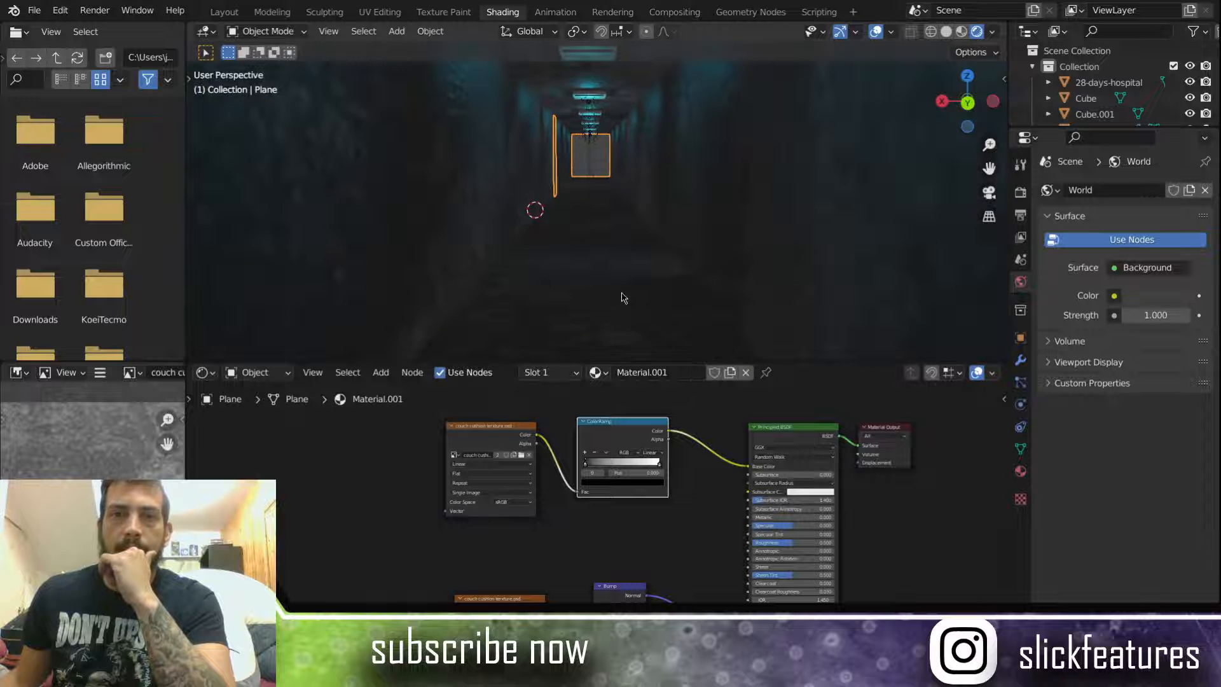
pyautogui.click(586, 466)
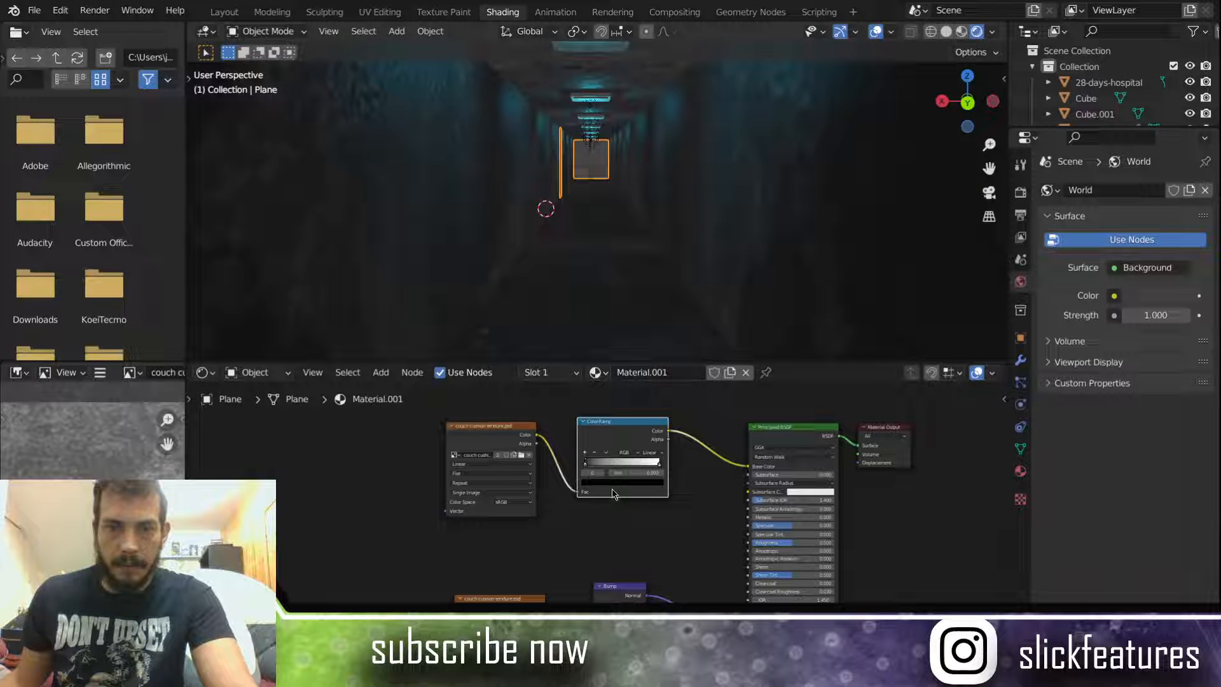
pyautogui.click(613, 484)
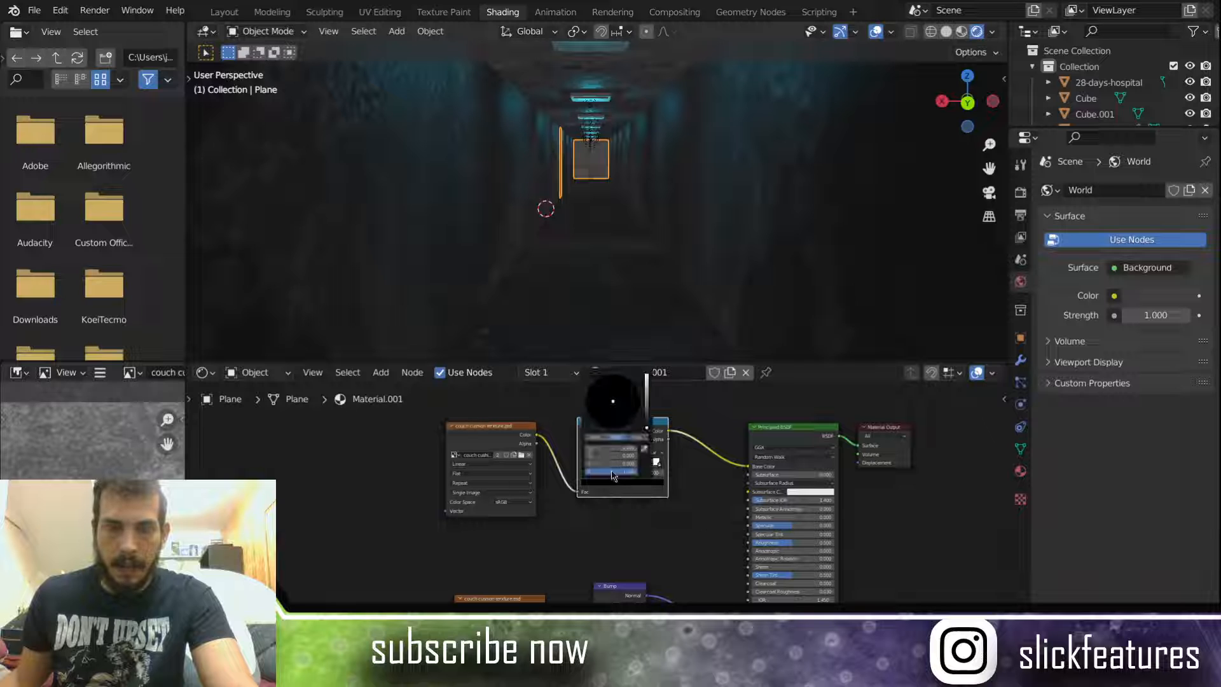
pyautogui.click(648, 414)
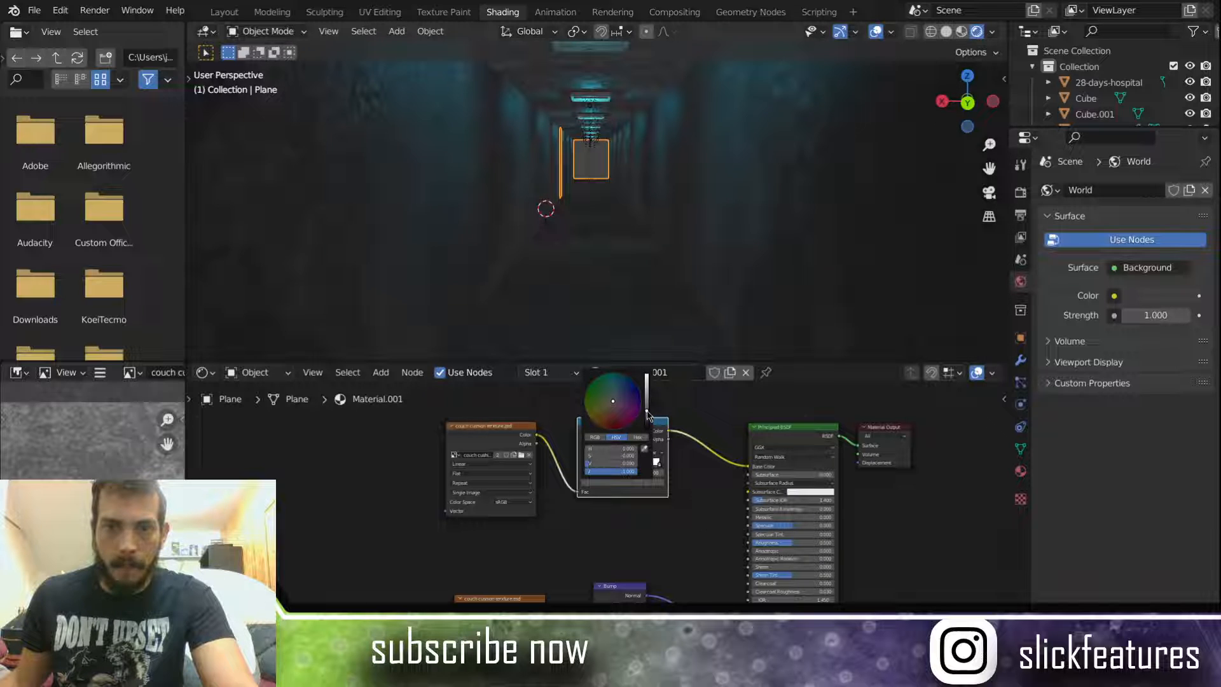
pyautogui.click(629, 391)
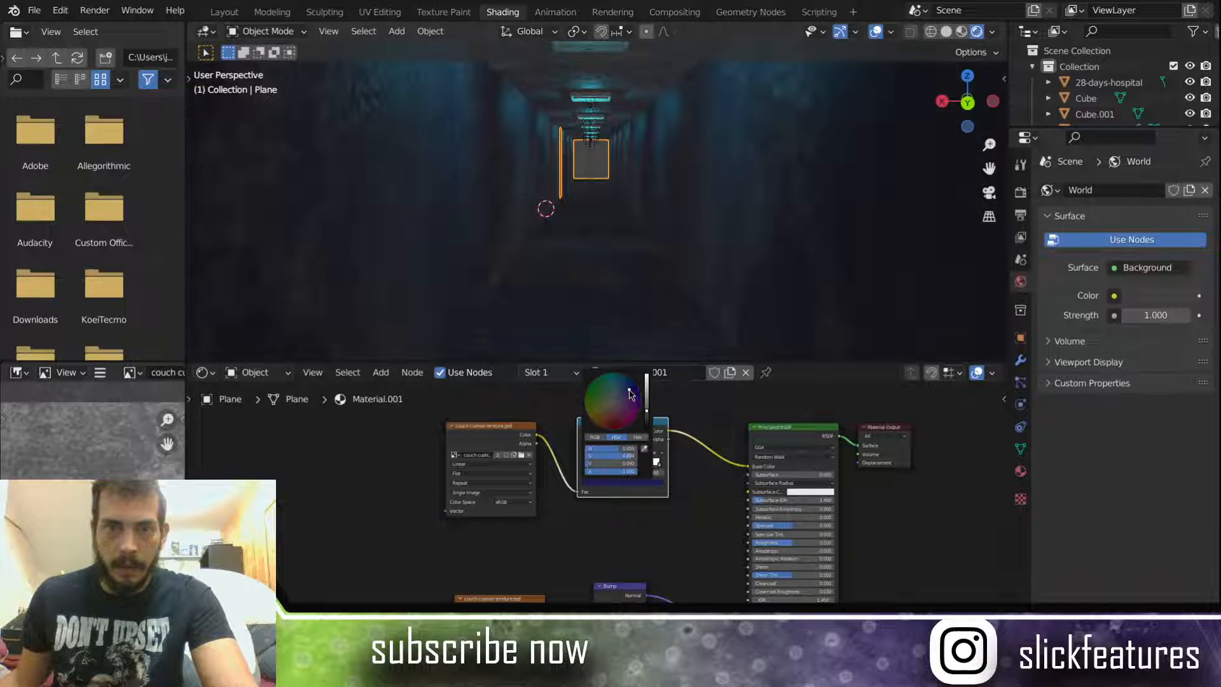
pyautogui.click(648, 403)
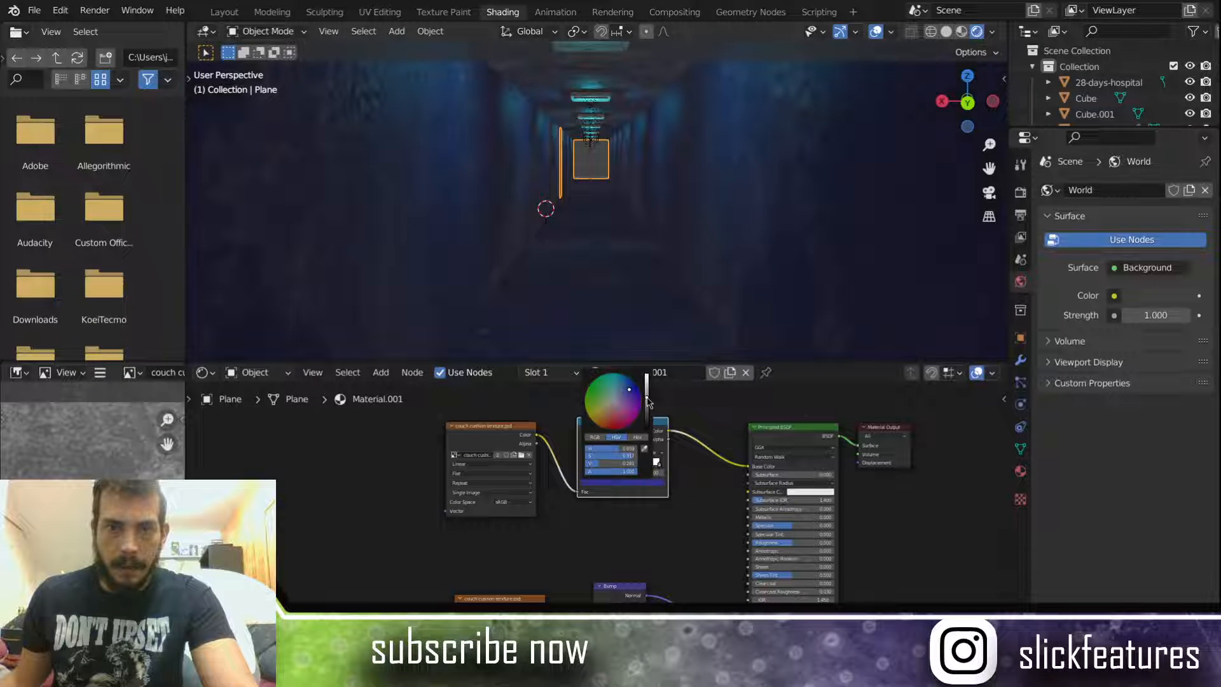
pyautogui.click(648, 408)
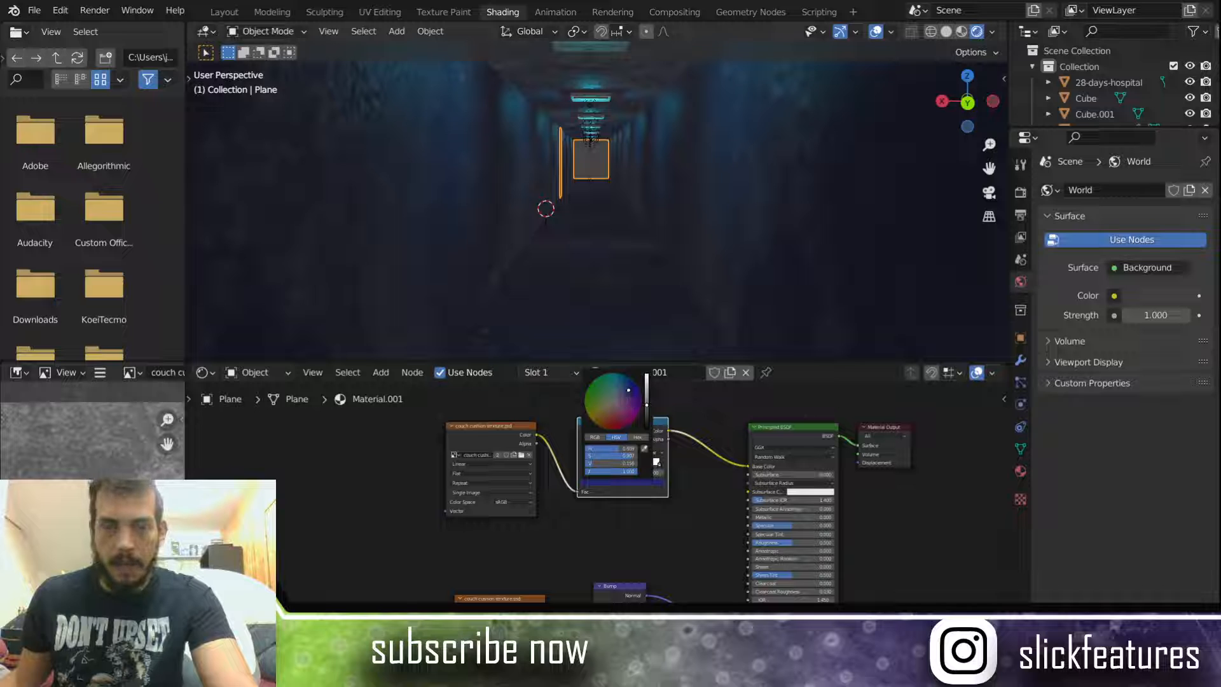
pyautogui.moveTo(624, 395); pyautogui.dragTo(624, 393)
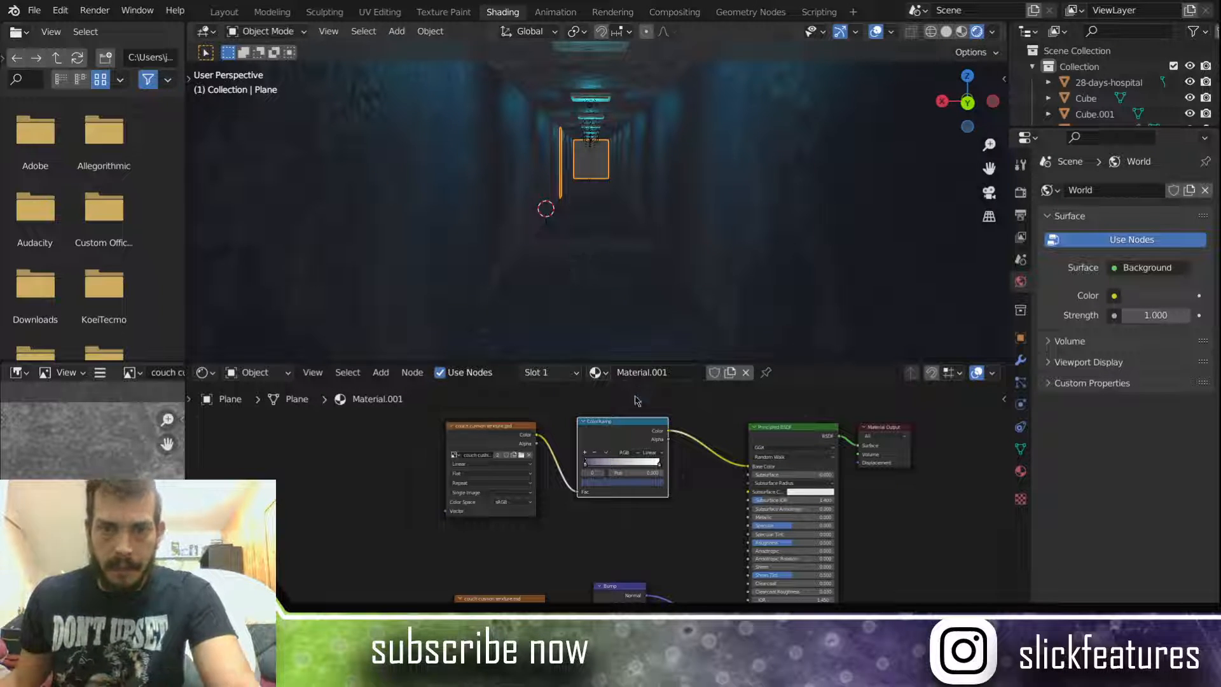
# Step: Switch to Material Preview and examine the blue-tinted texture on the hallway from inside and outside
pyautogui.press('z')
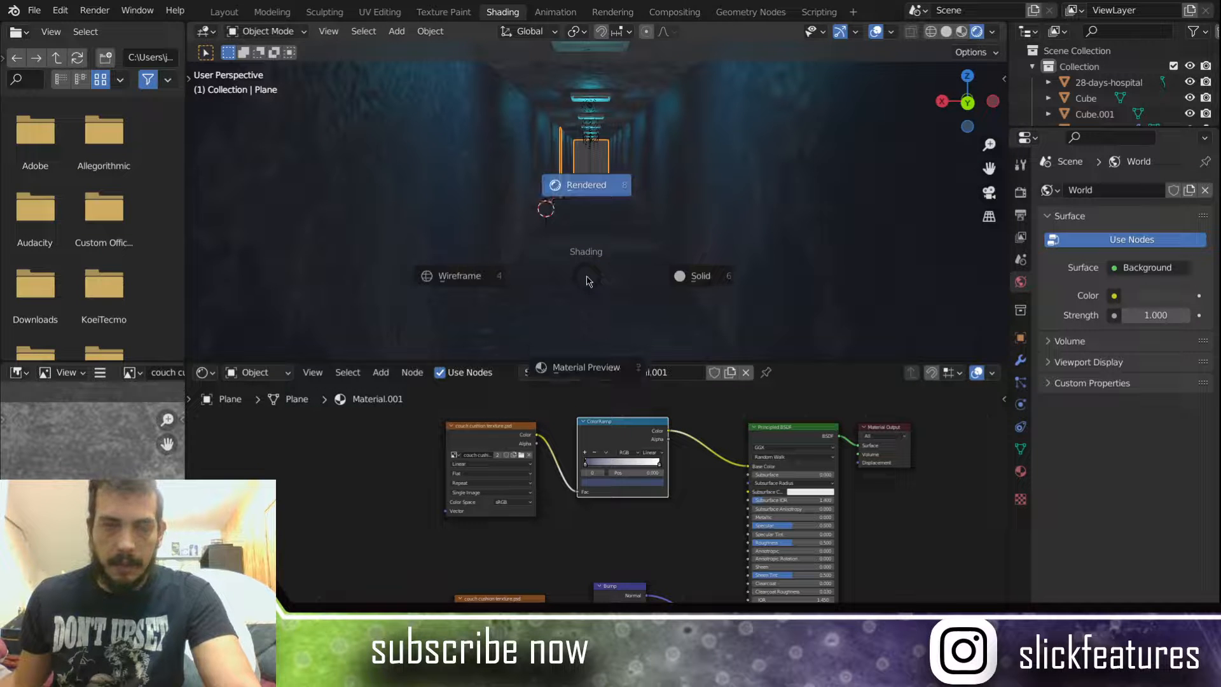
pyautogui.click(590, 360)
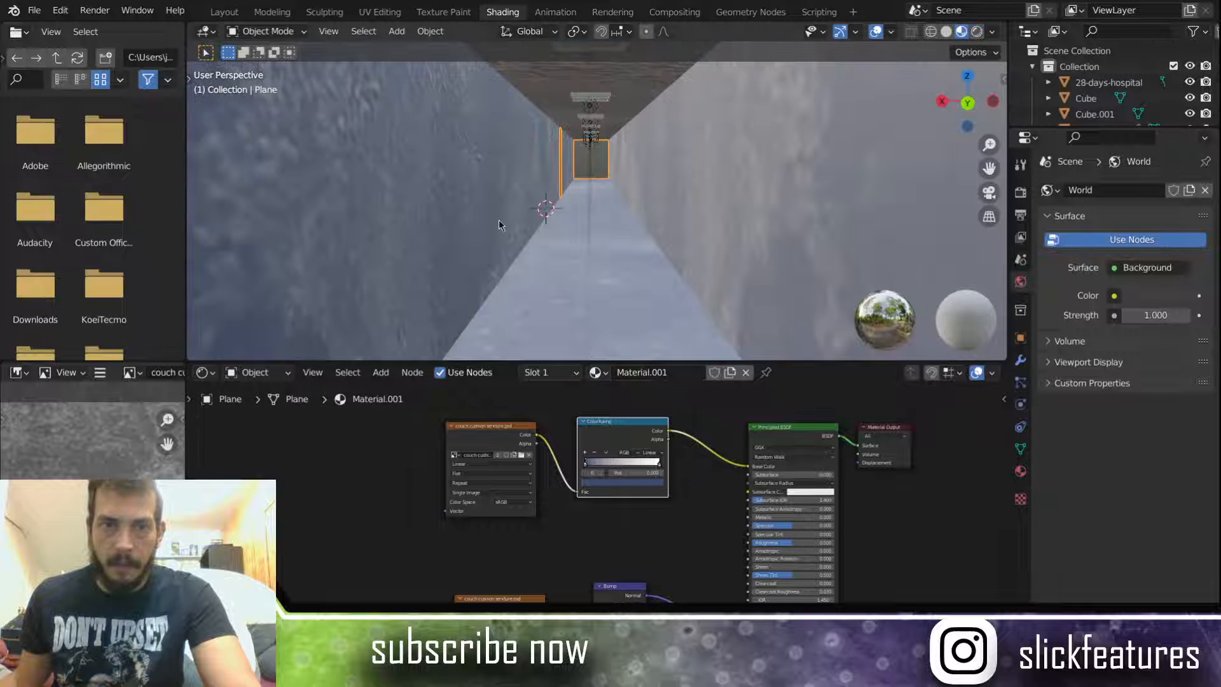
pyautogui.scroll(-5, 498, 218)
pyautogui.moveTo(499, 218); pyautogui.dragTo(570, 231, button='middle')
pyautogui.moveTo(694, 238); pyautogui.dragTo(689, 201, button='middle')
pyautogui.moveTo(746, 240); pyautogui.dragTo(821, 195, button='middle')
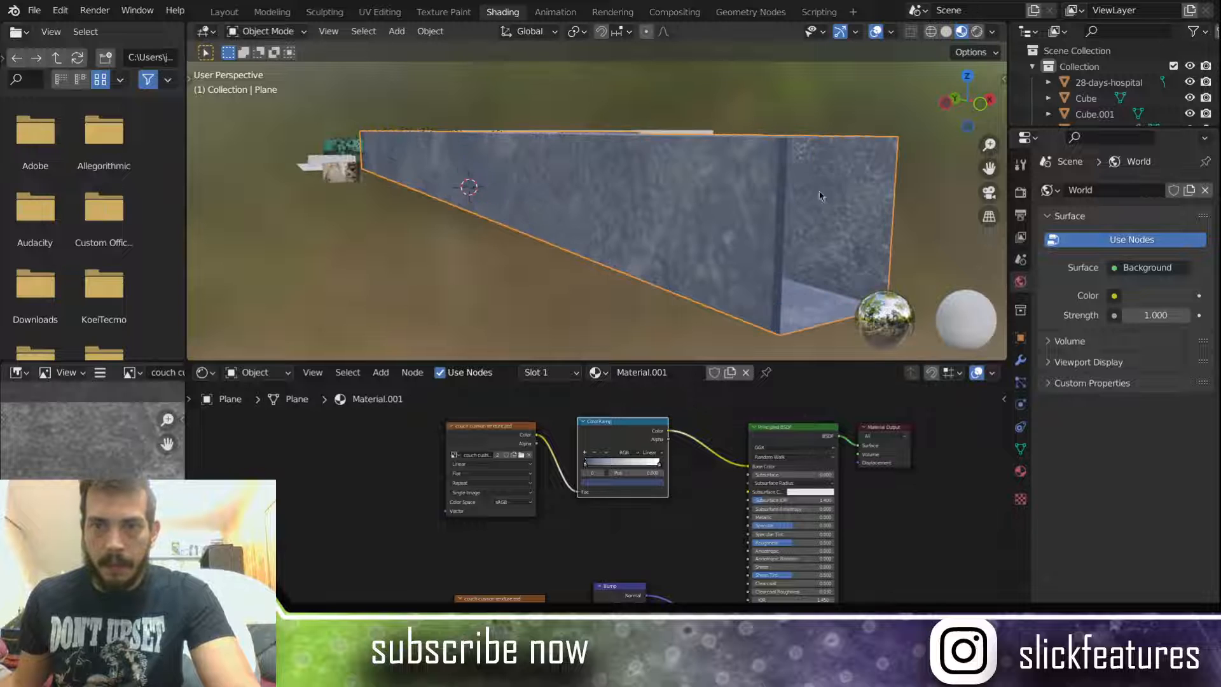
# Step: Darken the ColorRamp's white stop at position 1 to black
pyautogui.click(661, 469)
pyautogui.click(645, 482)
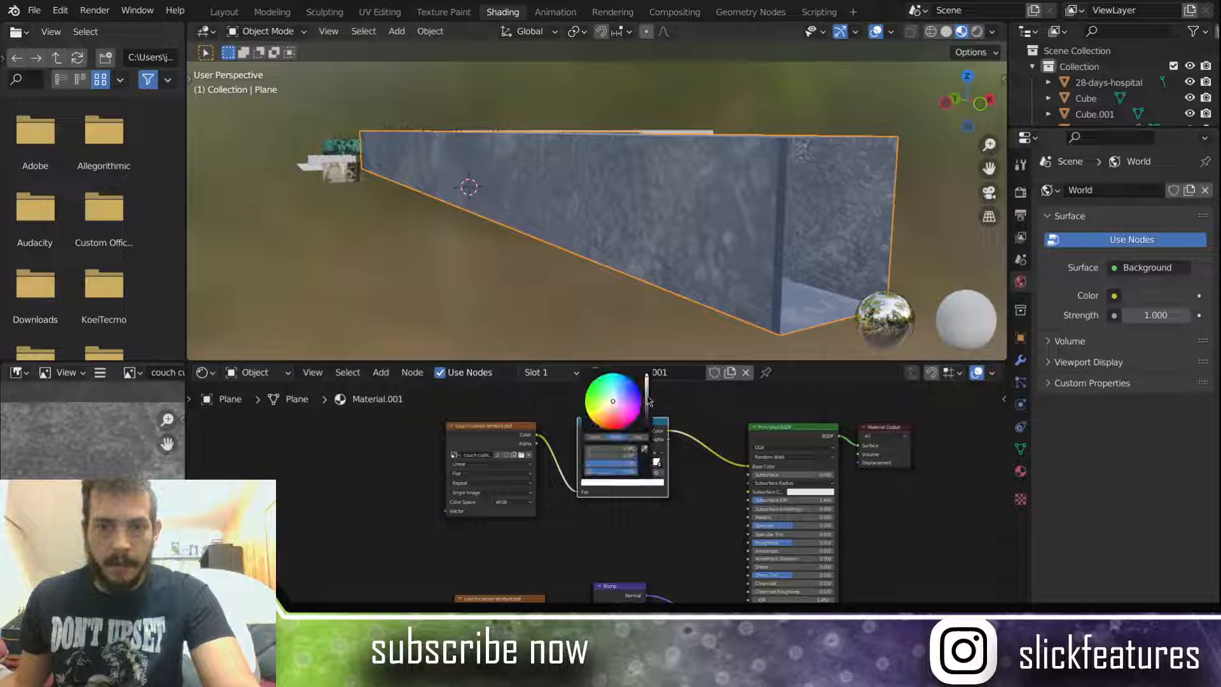
pyautogui.moveTo(646, 382); pyautogui.dragTo(647, 427)
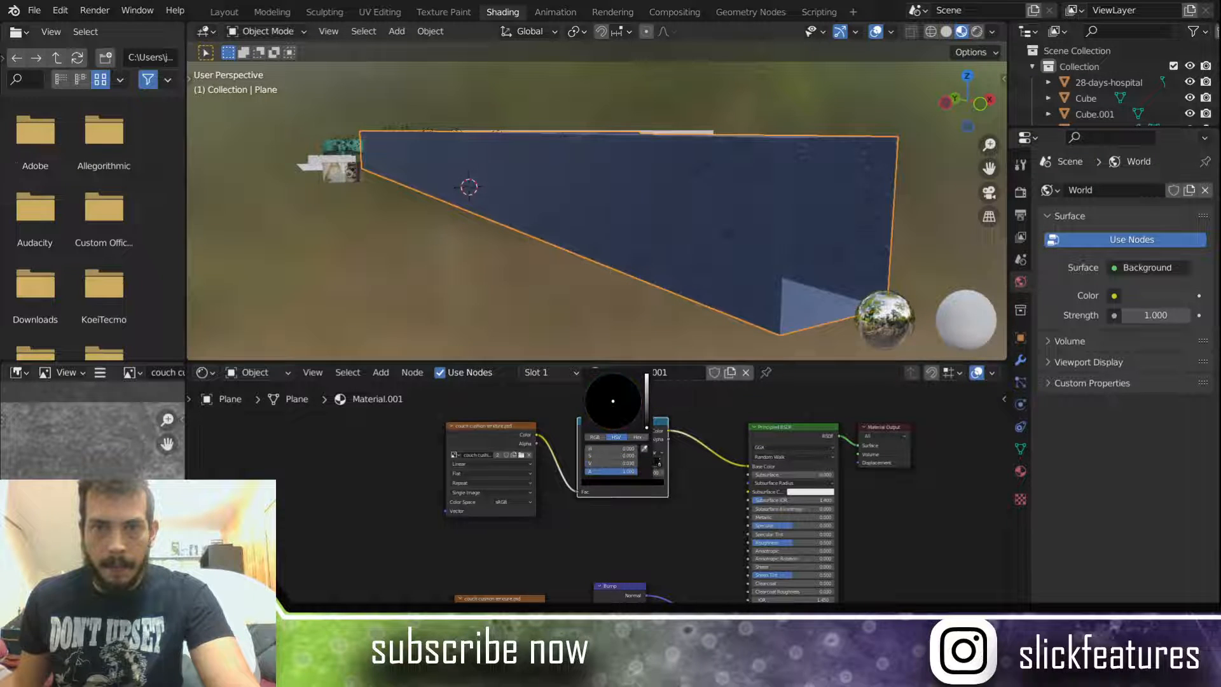
# Step: Examine the darkened hallway in Material Preview and under the scene lights in Rendered shading
pyautogui.moveTo(717, 250); pyautogui.dragTo(676, 213, button='middle')
pyautogui.scroll(3, 675, 212)
pyautogui.scroll(-6, 669, 203)
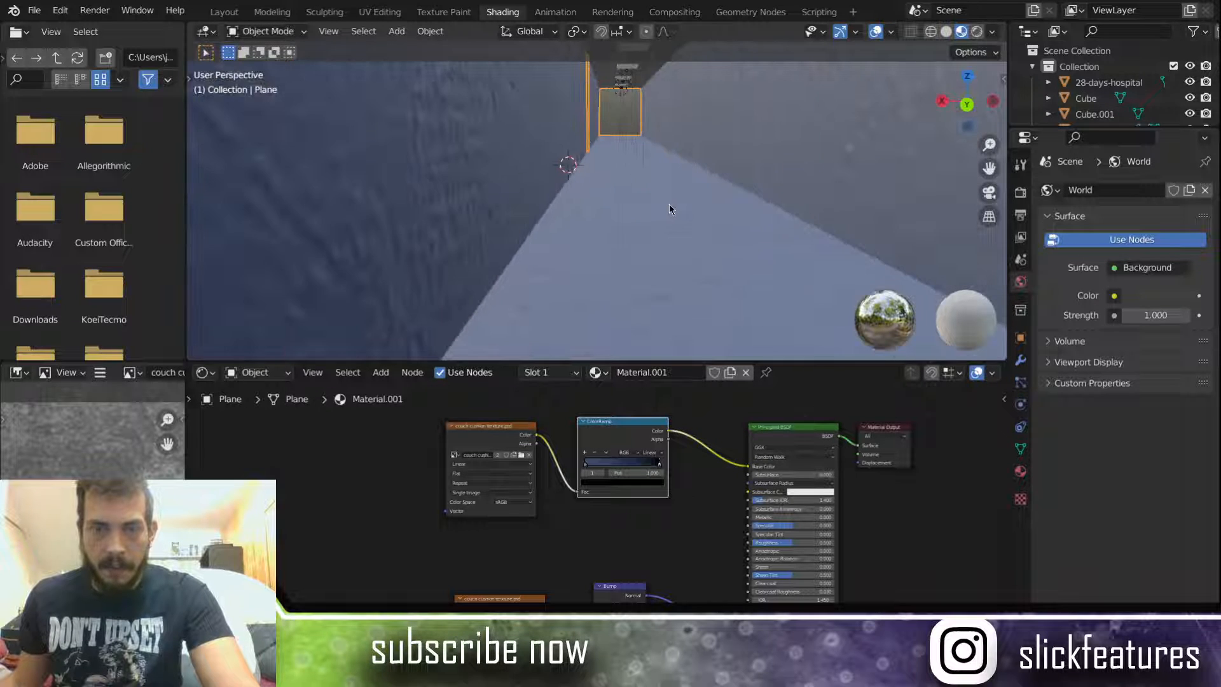
pyautogui.moveTo(650, 203); pyautogui.dragTo(734, 240, button='middle')
pyautogui.scroll(1, 740, 199)
pyautogui.moveTo(641, 242); pyautogui.dragTo(267, 174, button='middle')
pyautogui.moveTo(474, 239)
pyautogui.mouseDown(button='middle')
pyautogui.moveTo(529, 253)
pyautogui.moveTo(489, 230)
pyautogui.mouseUp(button='middle')
pyautogui.press('z')
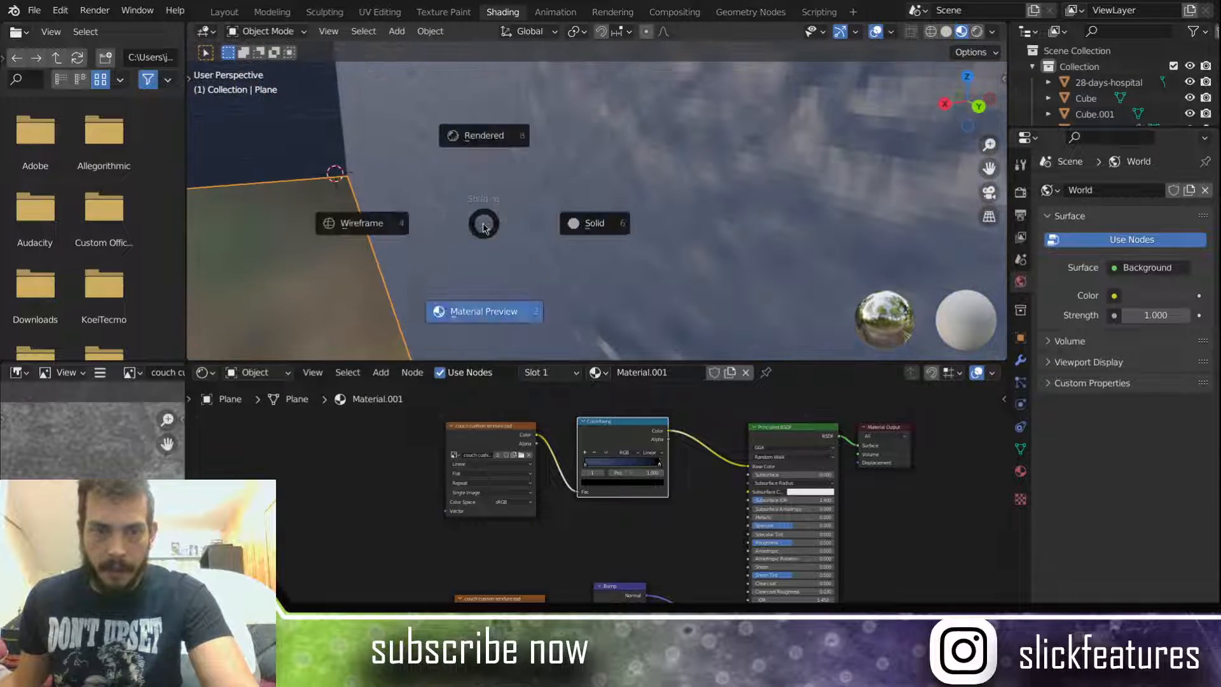
pyautogui.click(477, 137)
pyautogui.moveTo(551, 195); pyautogui.dragTo(568, 234, button='middle')
pyautogui.scroll(2, 560, 194)
pyautogui.scroll(2, 586, 219)
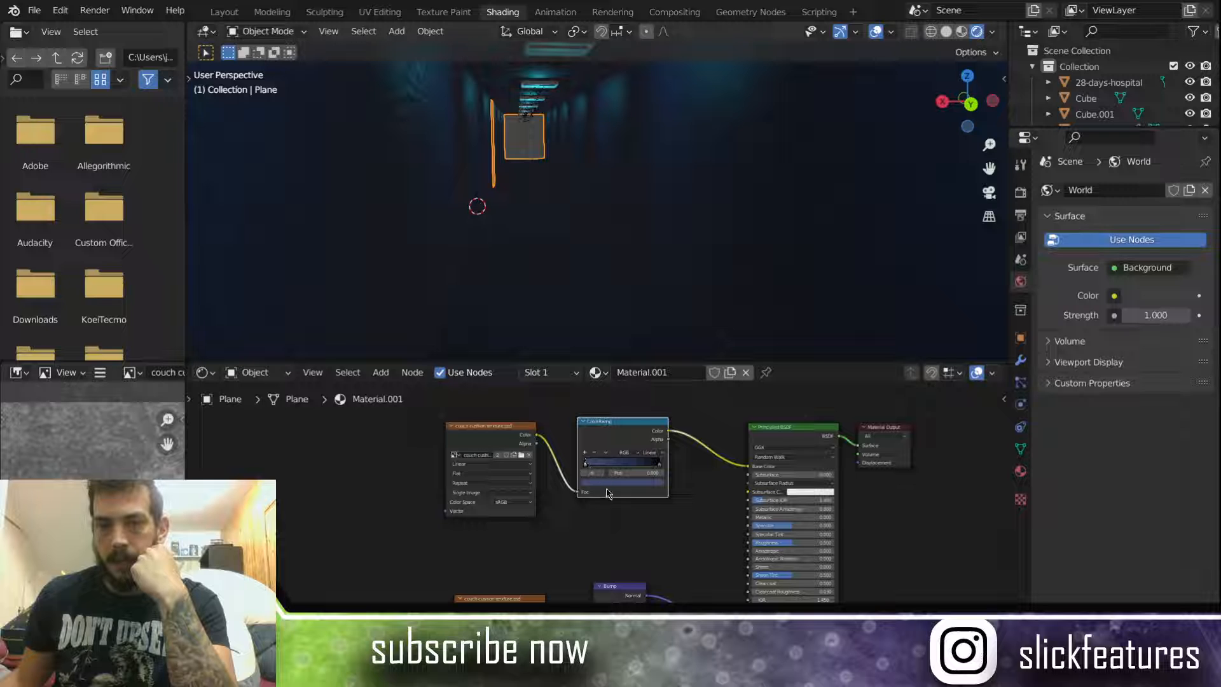
# Step: Change the ColorRamp's blue stop at position 0 to a slightly brighter, desaturated grey-green
pyautogui.click(608, 483)
pyautogui.moveTo(603, 422); pyautogui.dragTo(610, 403)
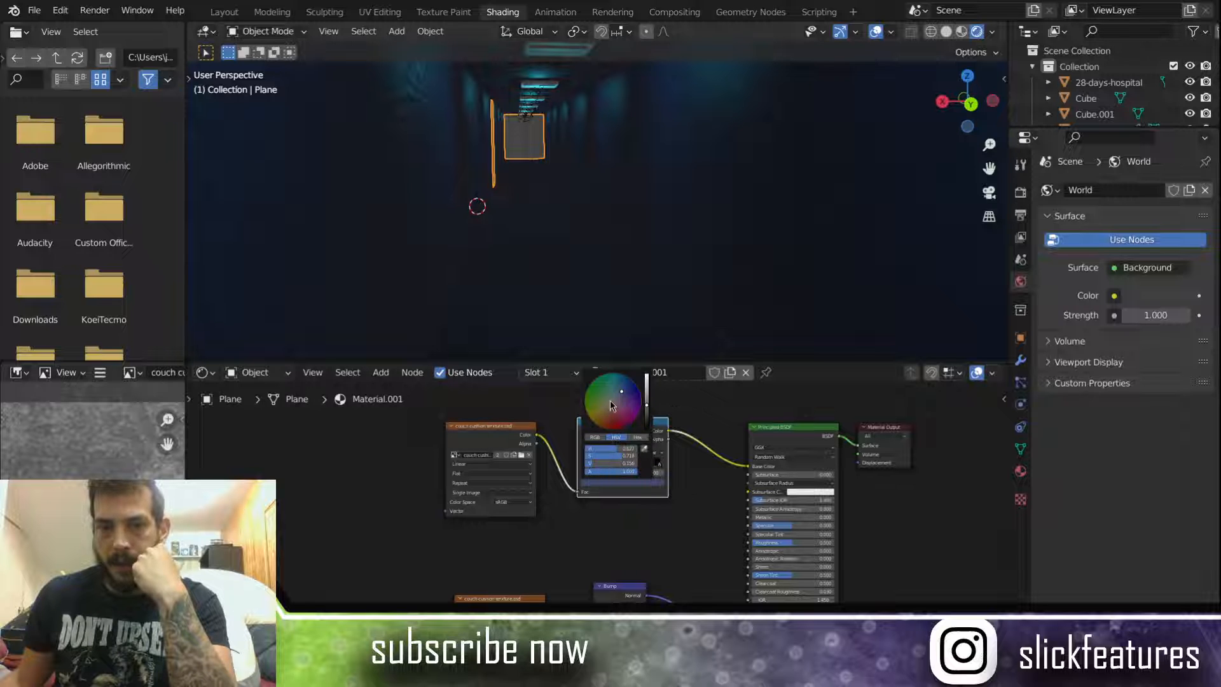
pyautogui.click(647, 402)
pyautogui.click(648, 400)
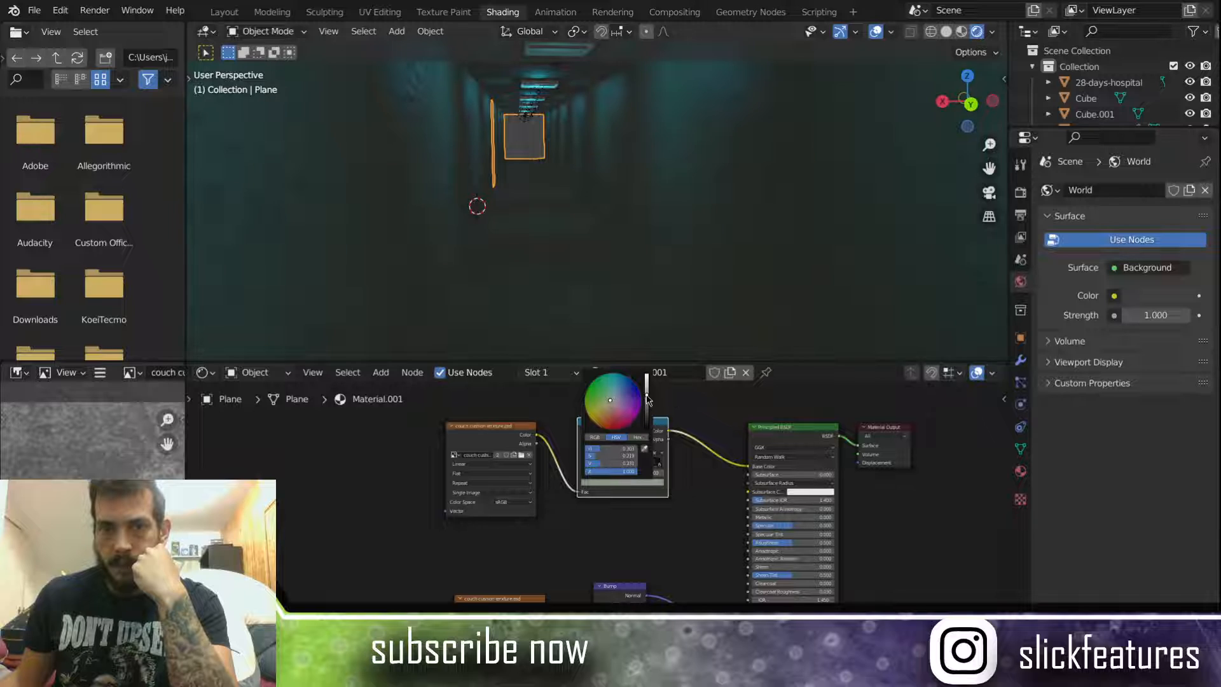
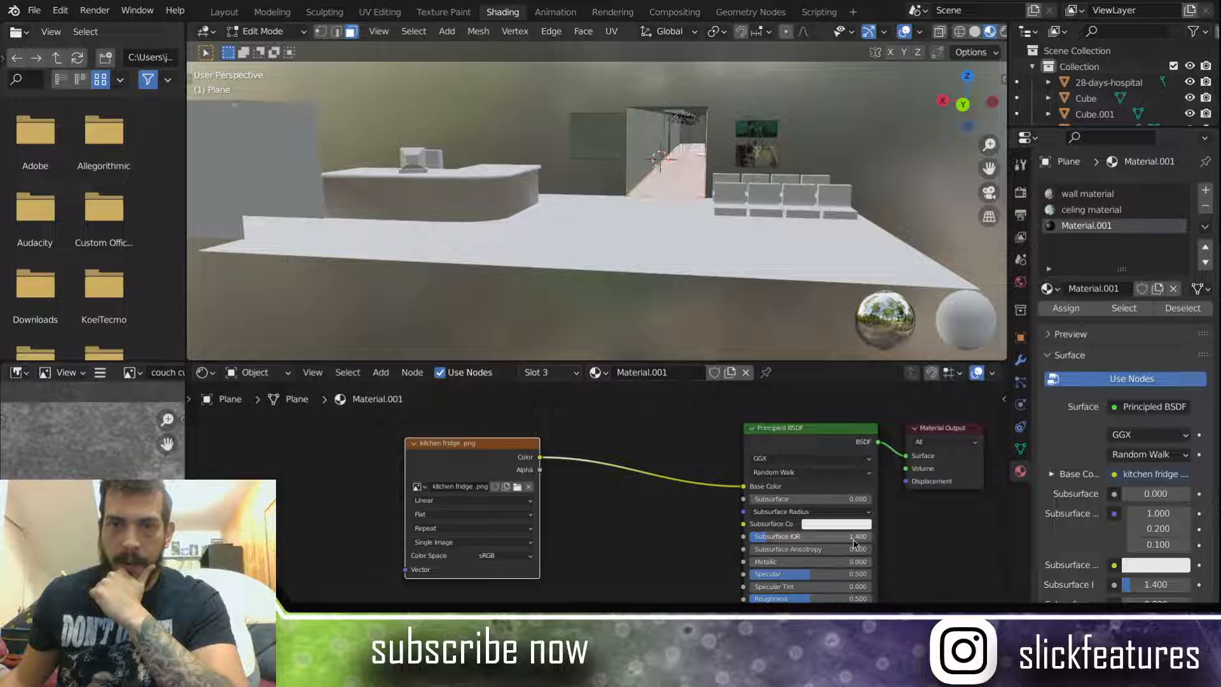
# Step: View the hallway floor in Rendered shading and set its material's Specular to 0 and Roughness to 0.195
pyautogui.scroll(4, 743, 236)
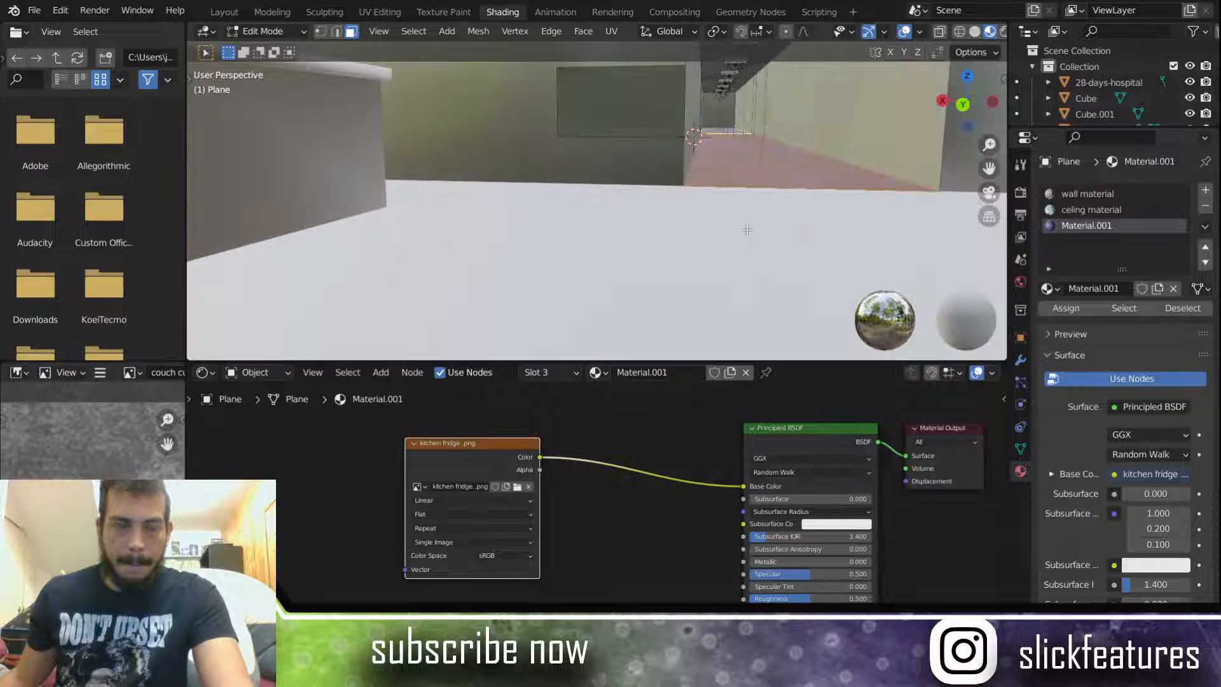
pyautogui.scroll(5, 743, 236)
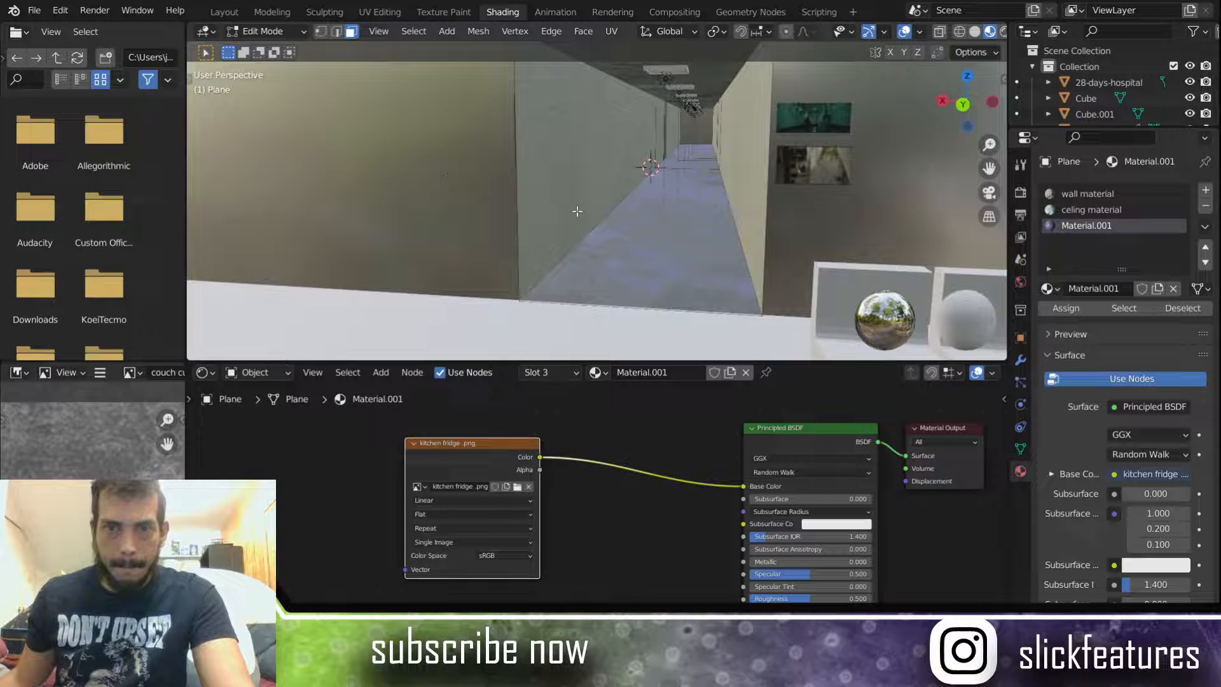
pyautogui.press('z')
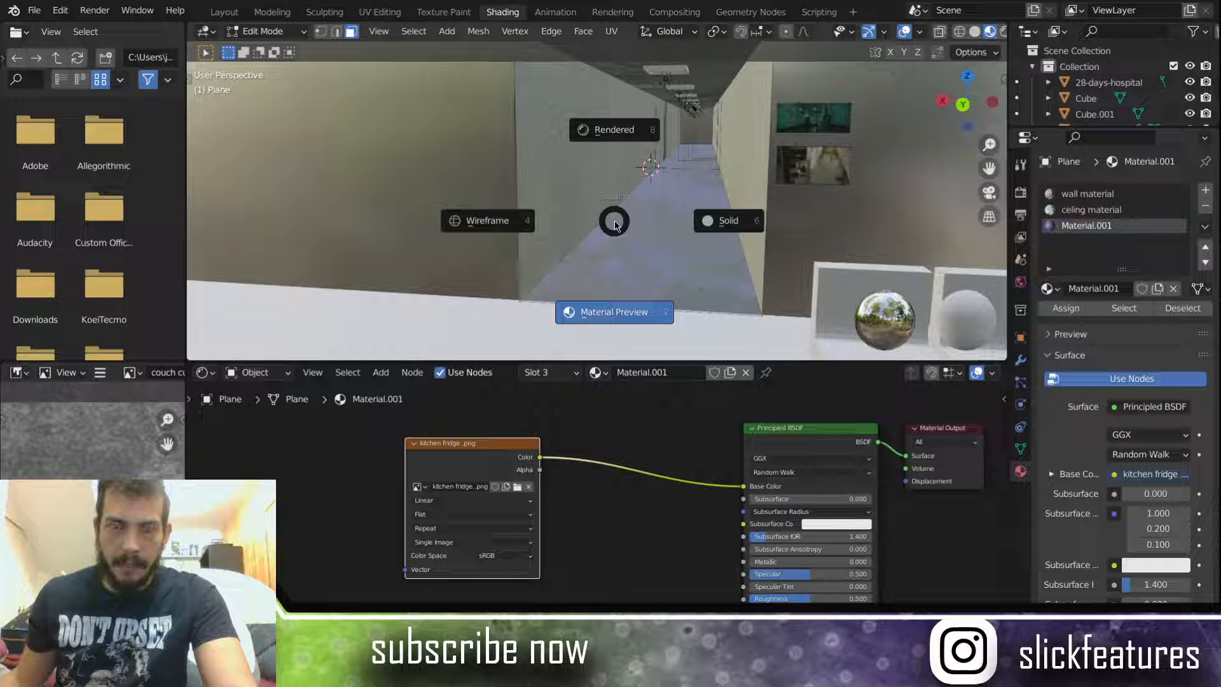
pyautogui.click(622, 131)
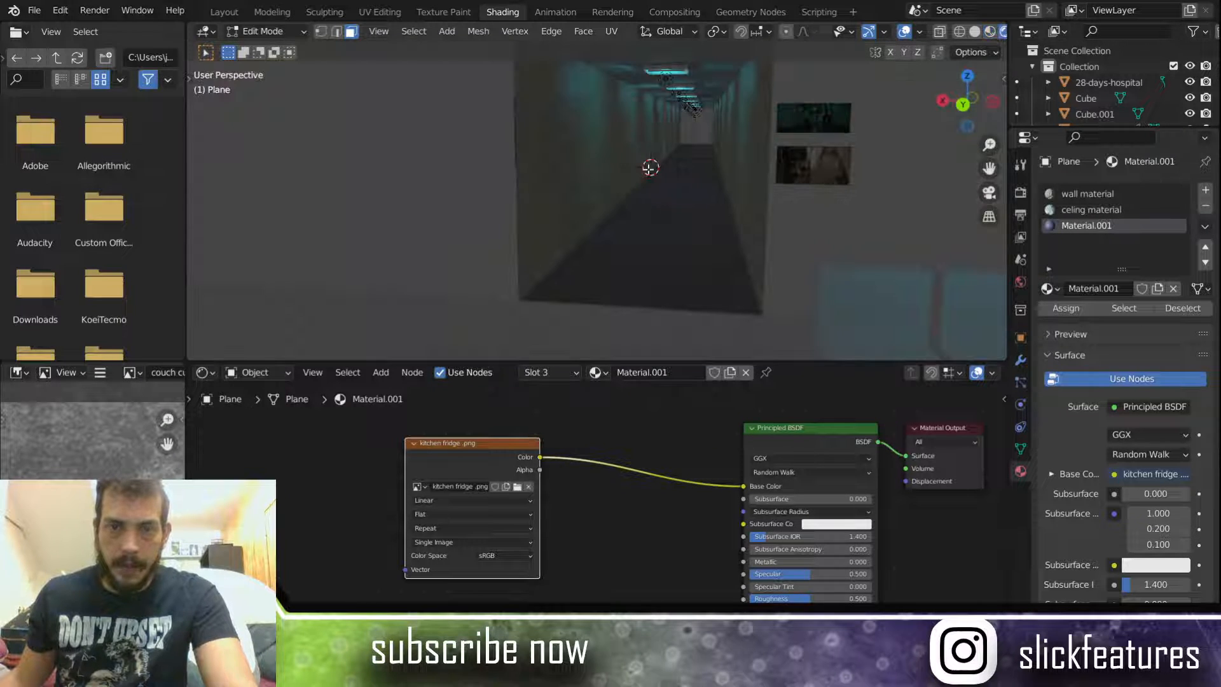
pyautogui.moveTo(650, 168); pyautogui.dragTo(686, 219, button='middle')
pyautogui.scroll(2, 699, 225)
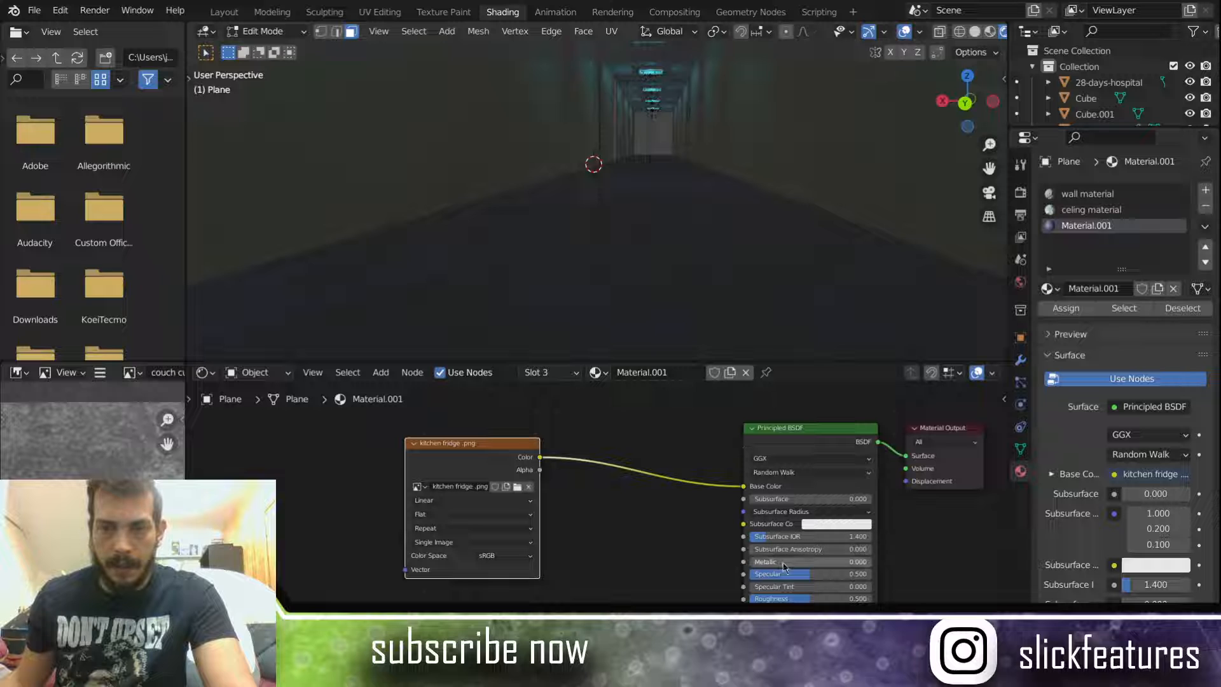
pyautogui.moveTo(811, 582); pyautogui.dragTo(748, 582)
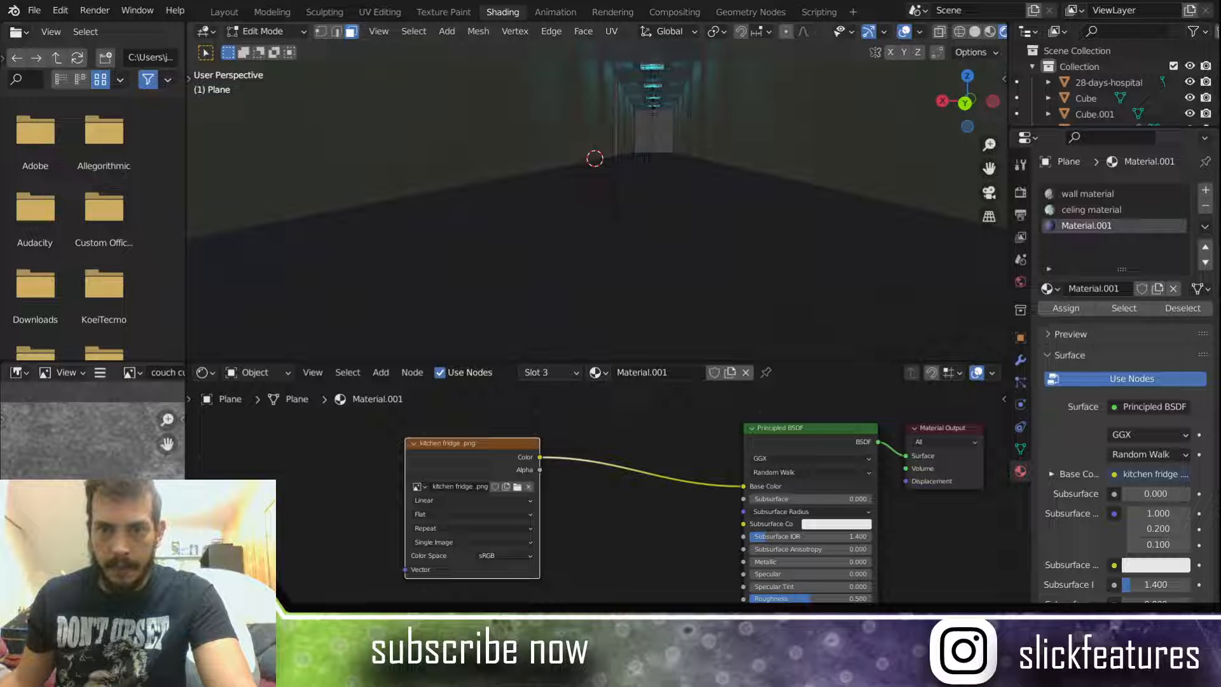
pyautogui.moveTo(789, 598)
pyautogui.mouseDown()
pyautogui.moveTo(751, 598)
pyautogui.moveTo(776, 598)
pyautogui.mouseUp()
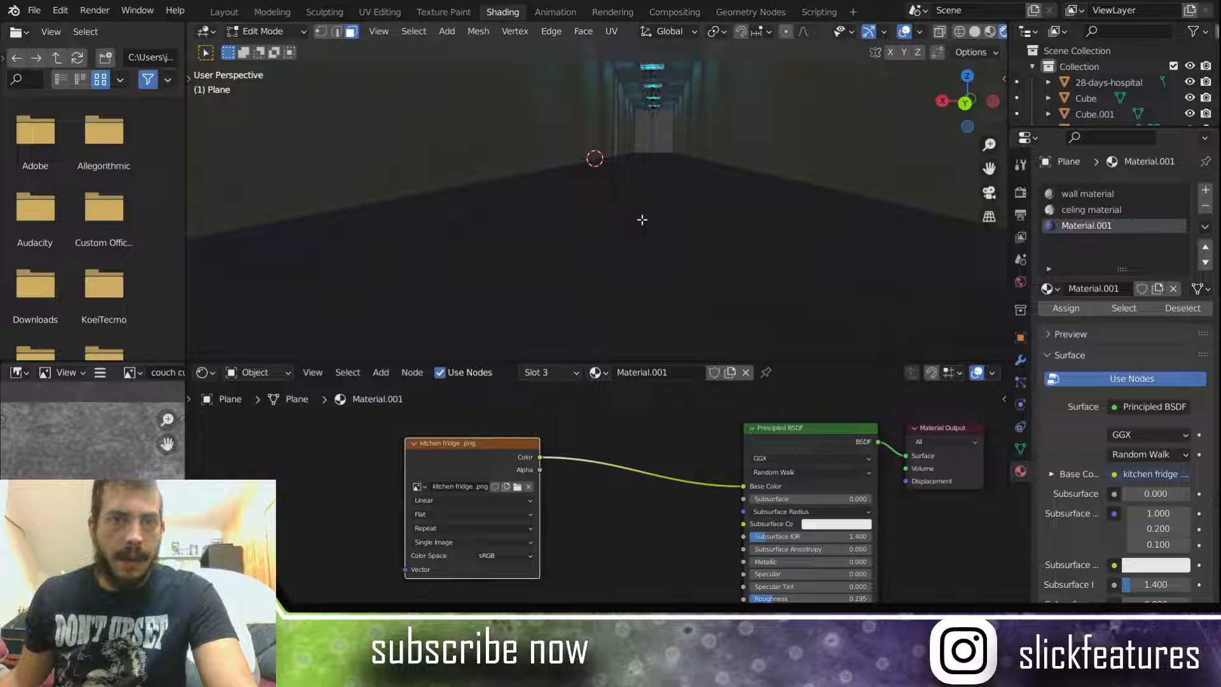
# Step: Switch to the Layout workspace and display the hallway in Rendered shading
pyautogui.click(223, 12)
pyautogui.press('z')
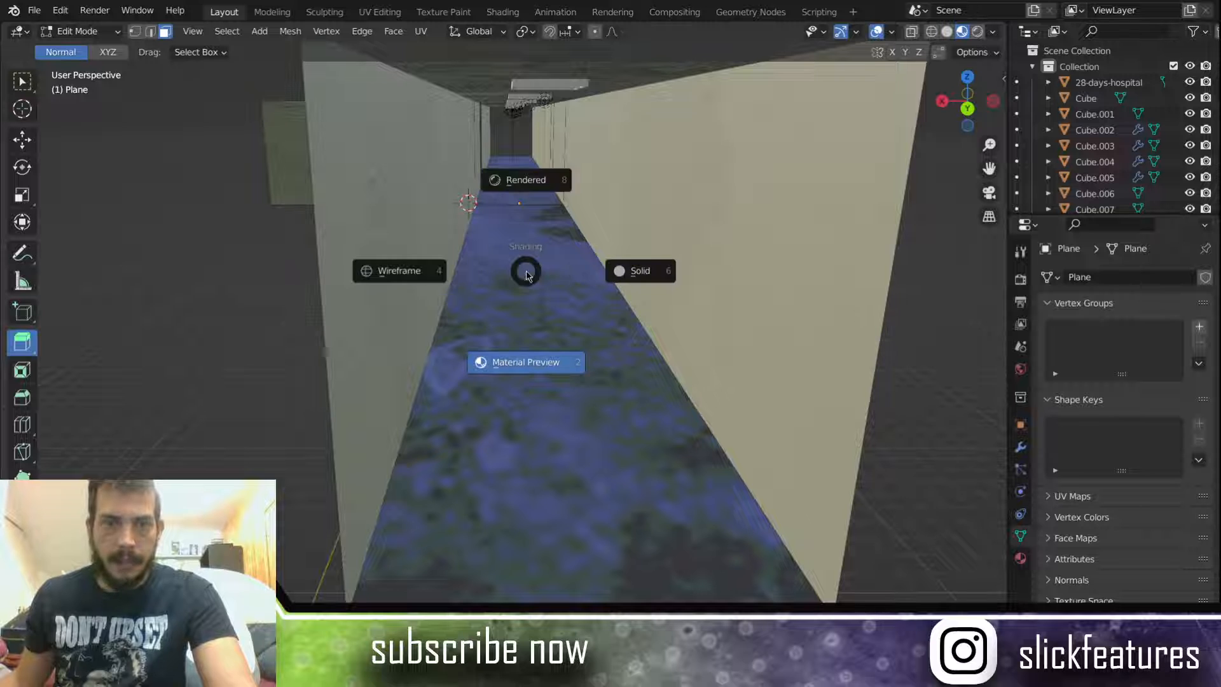
pyautogui.click(538, 180)
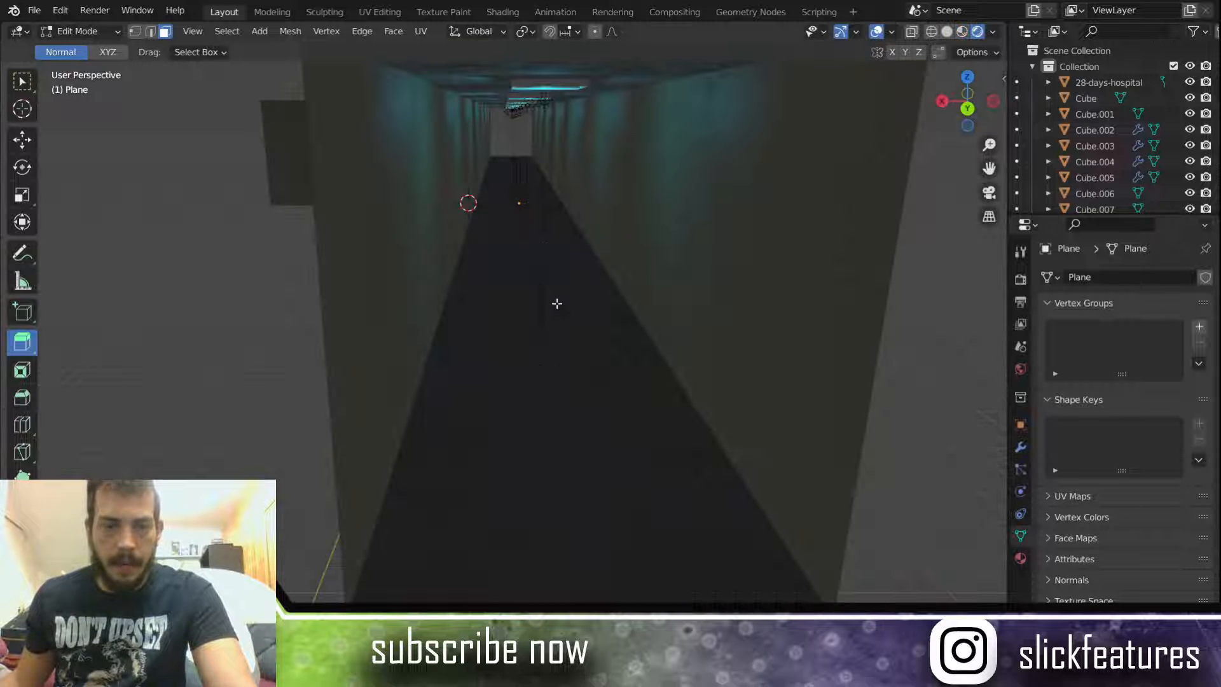
# Step: Return to Object Mode and add a point light at the 3D cursor beside the hallway
pyautogui.hotkey('shift', 'a')
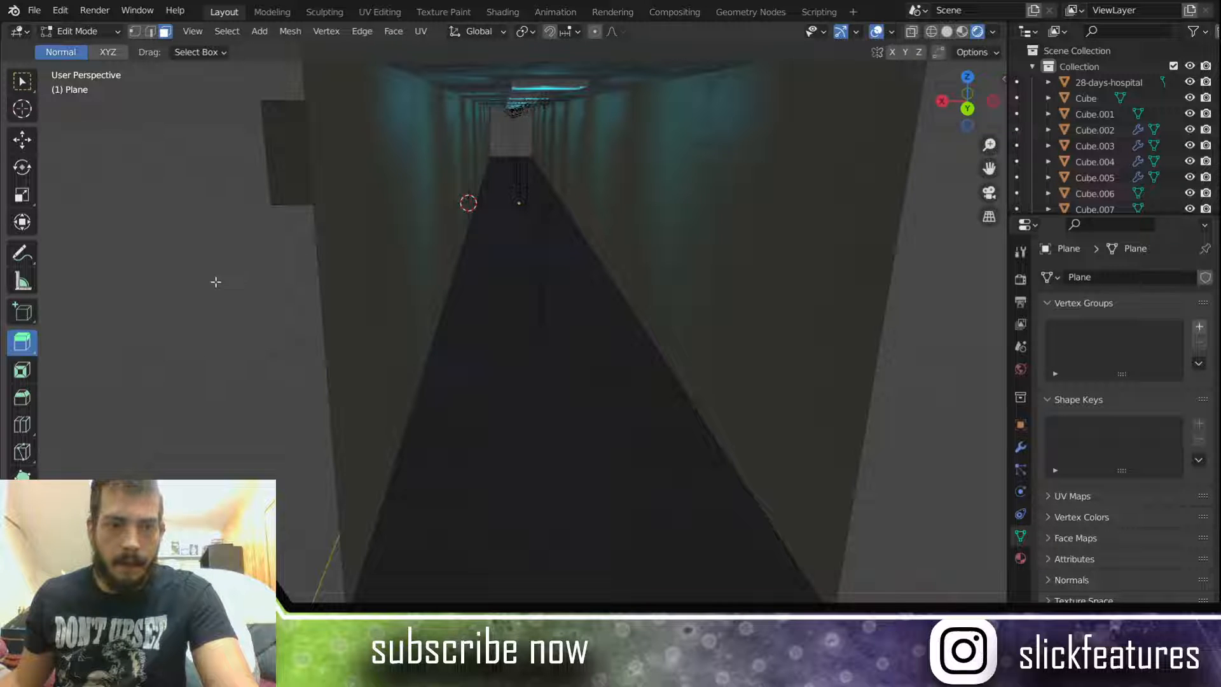
pyautogui.hotkey('shift', 'a')
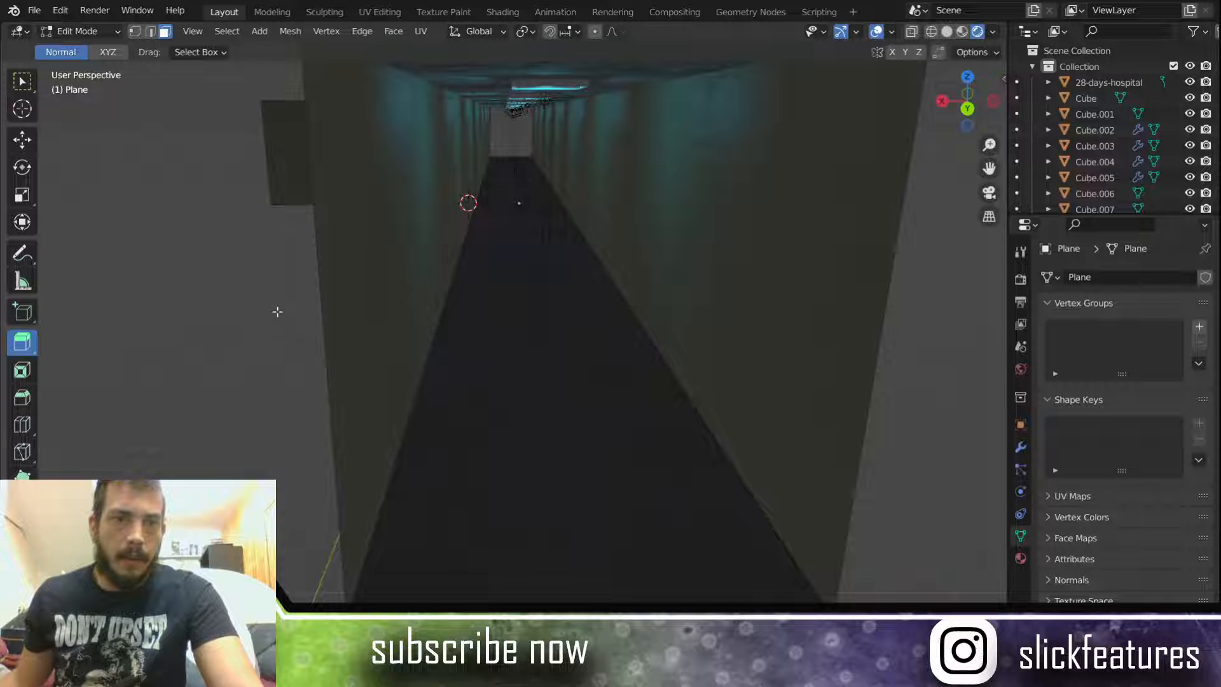
pyautogui.press('Tab')
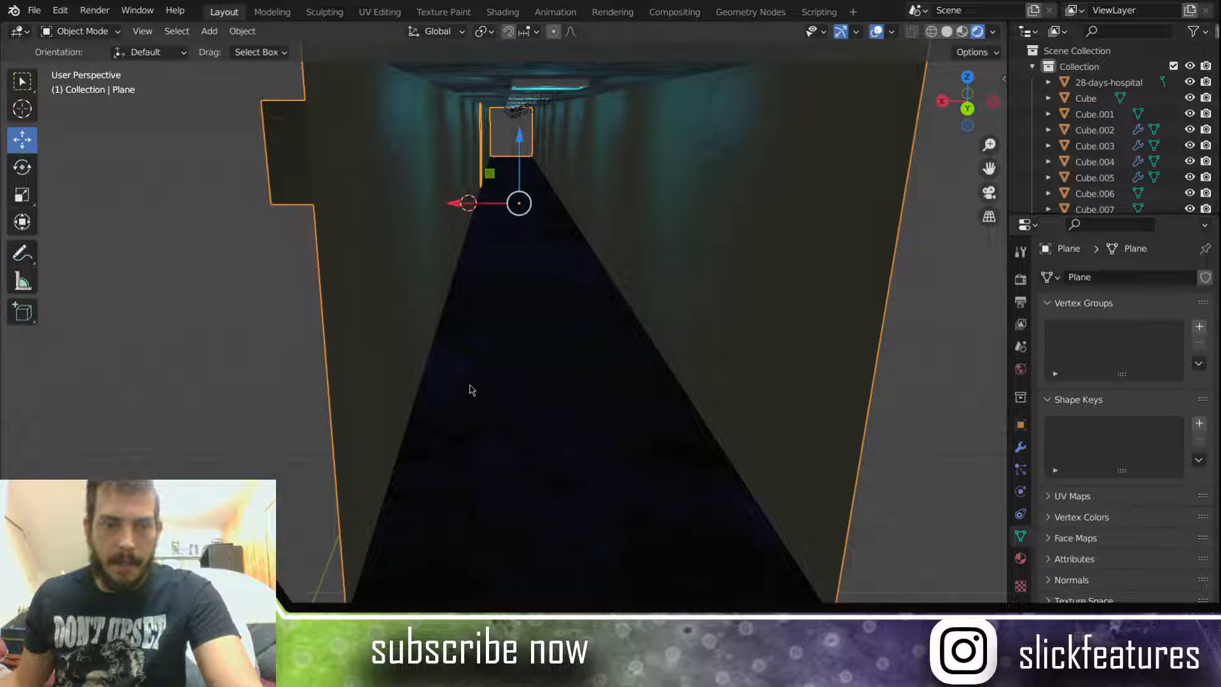
pyautogui.hotkey('shift', 'a')
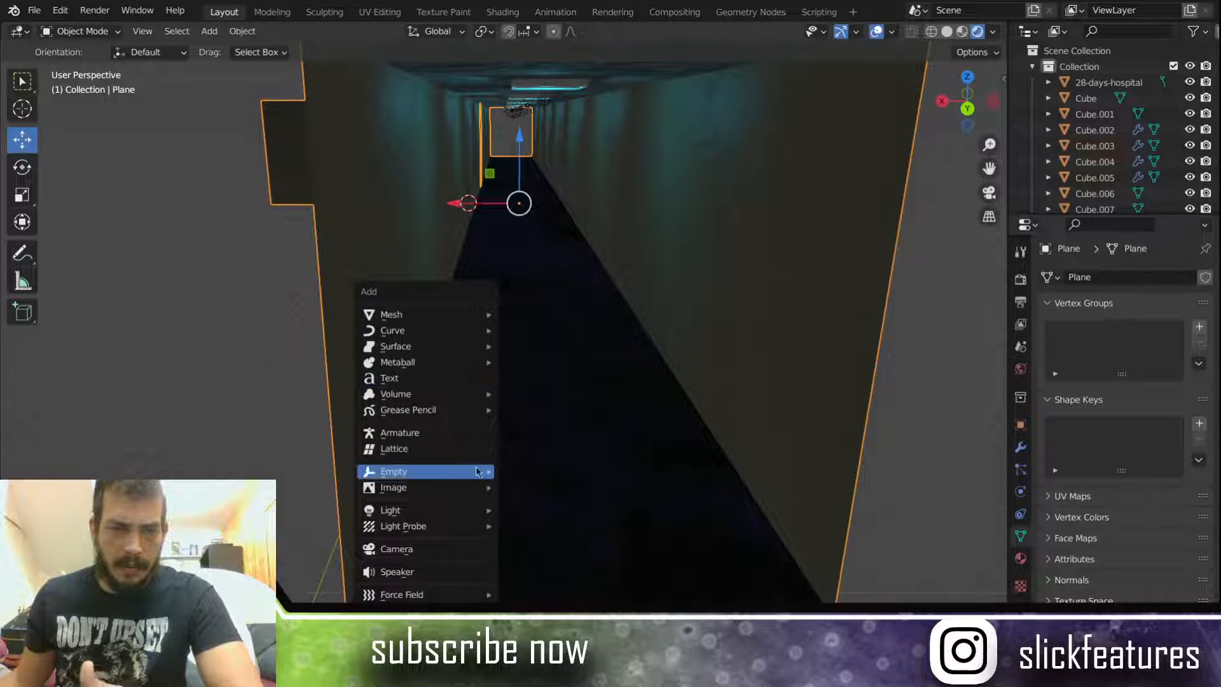
pyautogui.moveTo(486, 518)
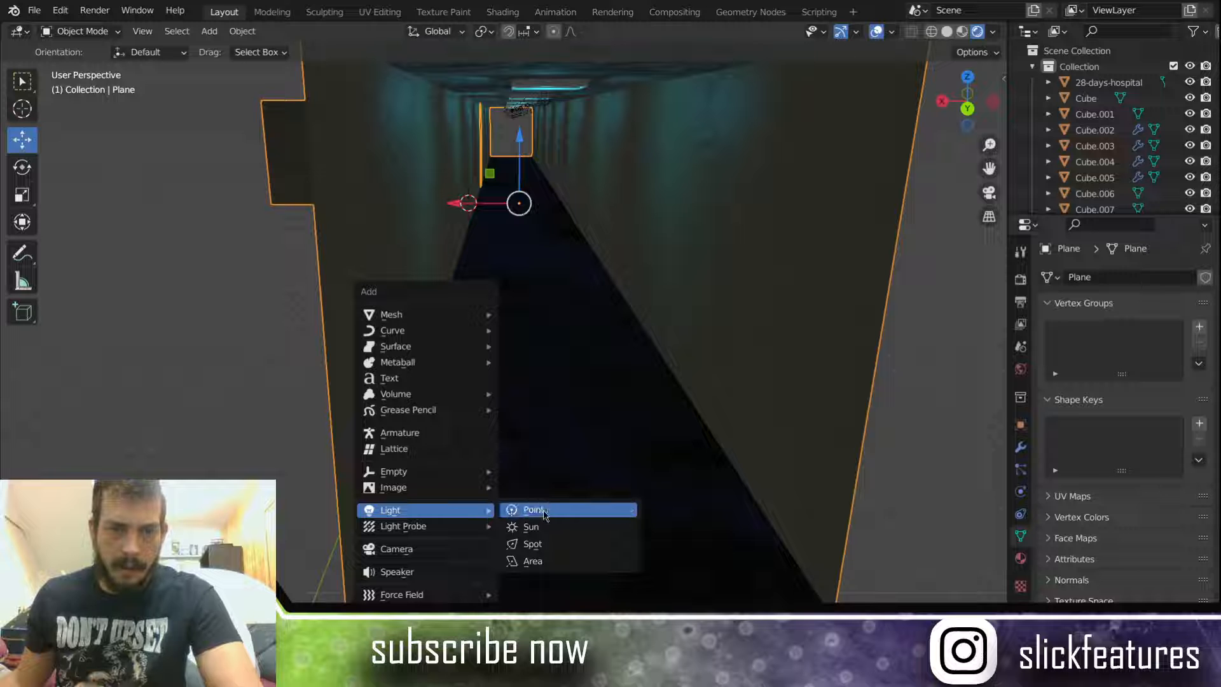
pyautogui.press('Return')
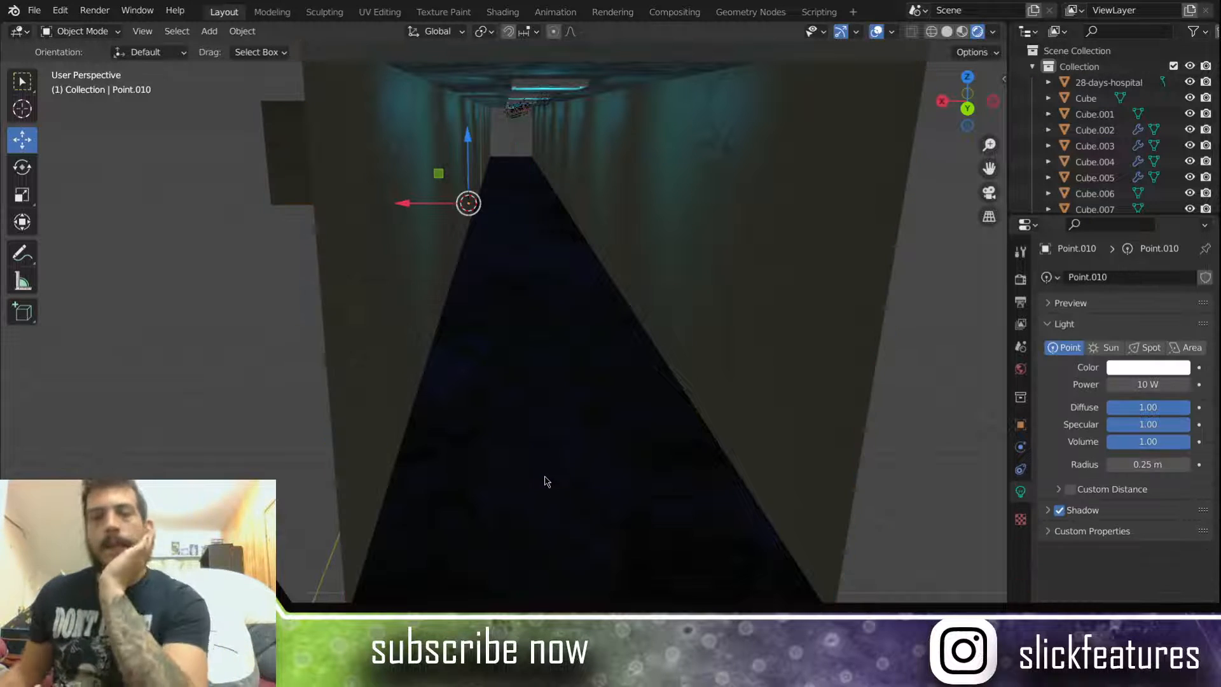
# Step: Centre the point light across the hallway's width and move it along Y to near the lobby entrance
pyautogui.moveTo(399, 203); pyautogui.dragTo(458, 203)
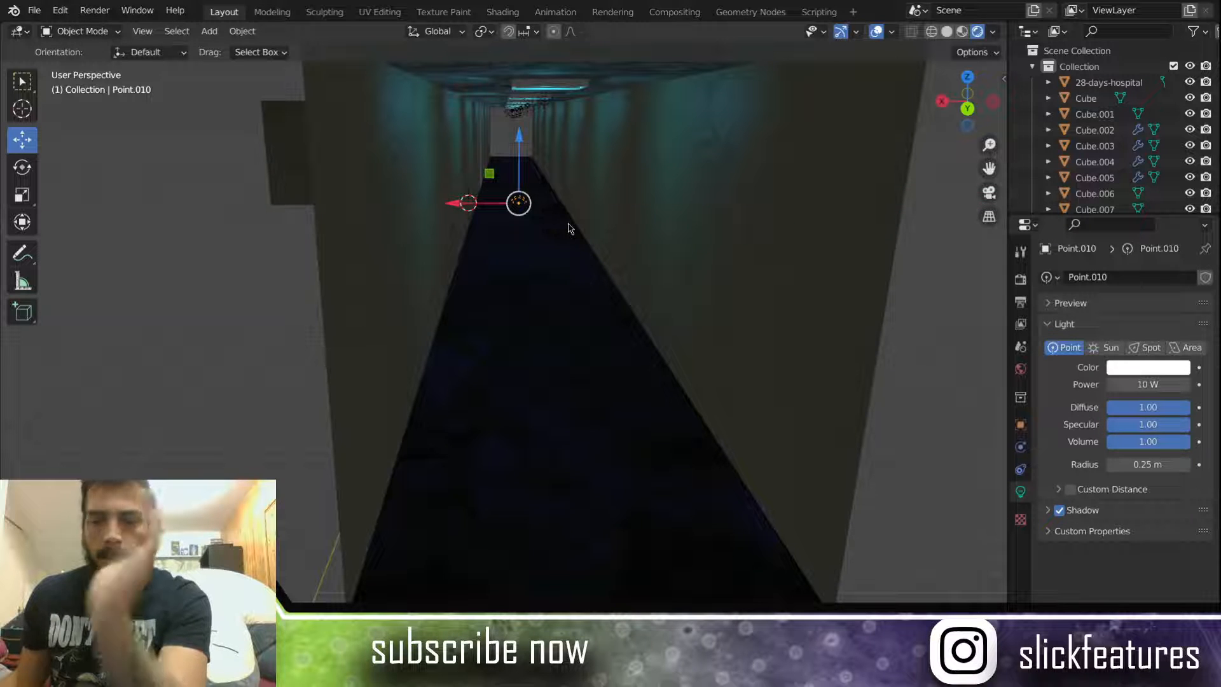
pyautogui.press('KP_7')
pyautogui.scroll(-4, 502, 216)
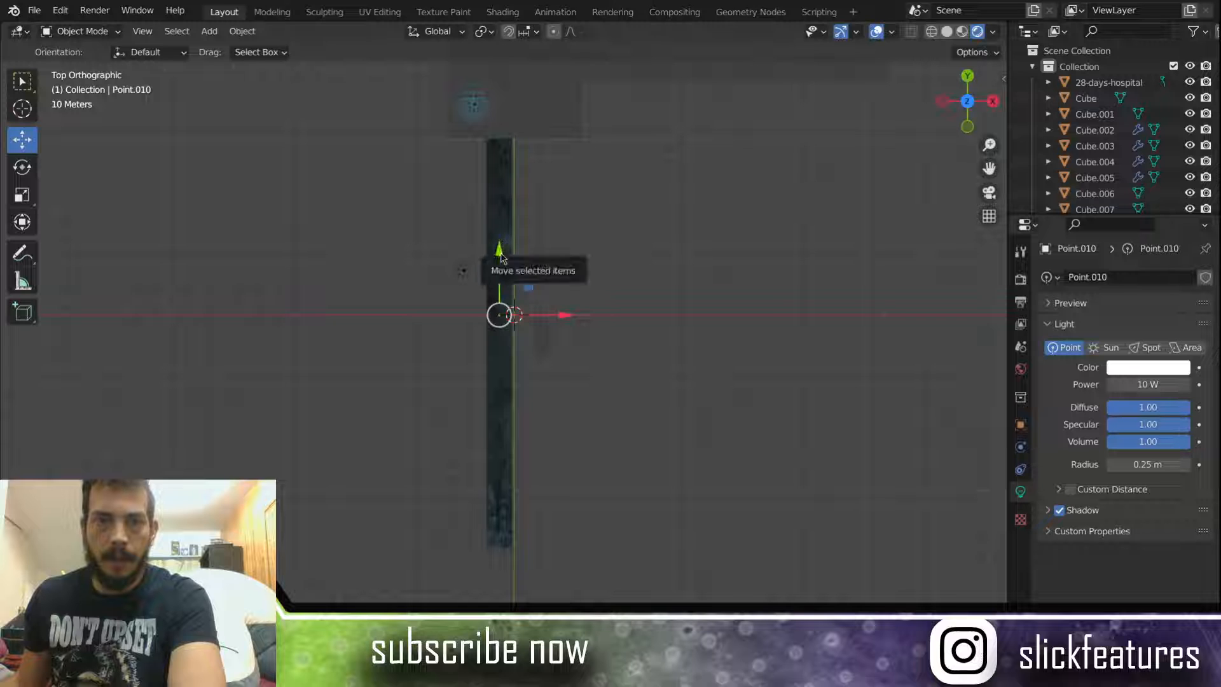
pyautogui.moveTo(500, 257); pyautogui.dragTo(501, 125)
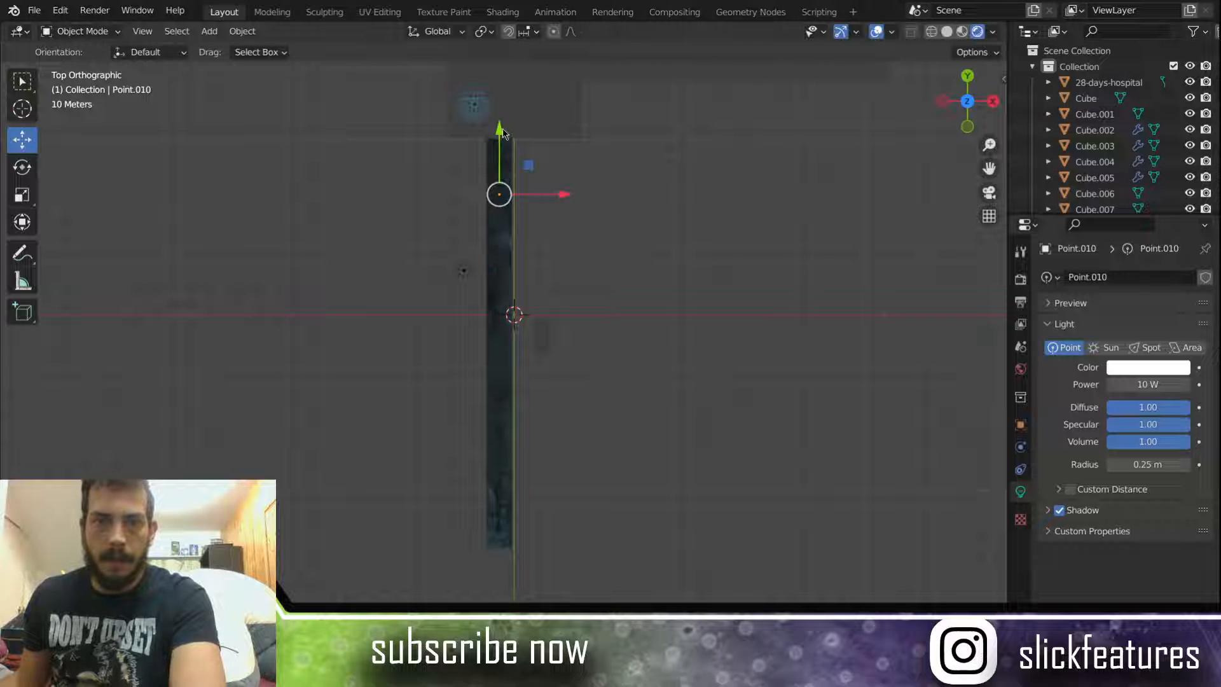
# Step: Raise the point light slightly above the floor at the hallway entrance
pyautogui.moveTo(502, 148); pyautogui.dragTo(223, 8, button='middle')
pyautogui.scroll(5, 580, 383)
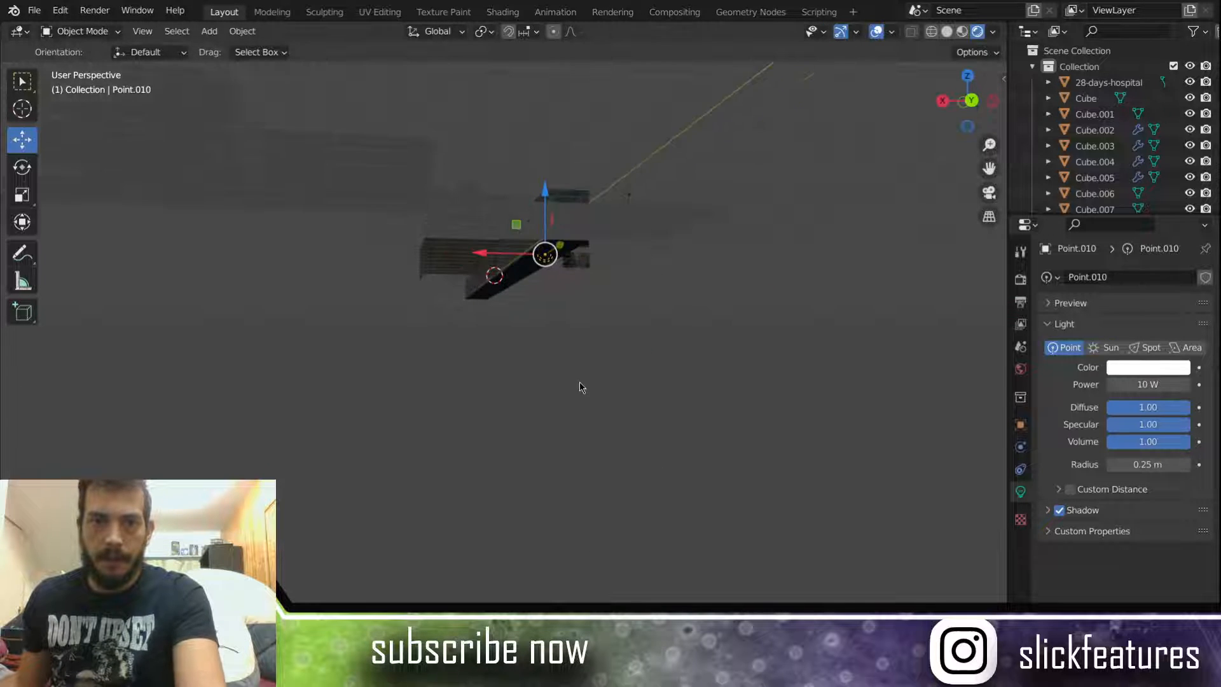
pyautogui.moveTo(582, 353)
pyautogui.mouseDown(button='middle')
pyautogui.moveTo(570, 388)
pyautogui.moveTo(579, 374)
pyautogui.mouseUp(button='middle')
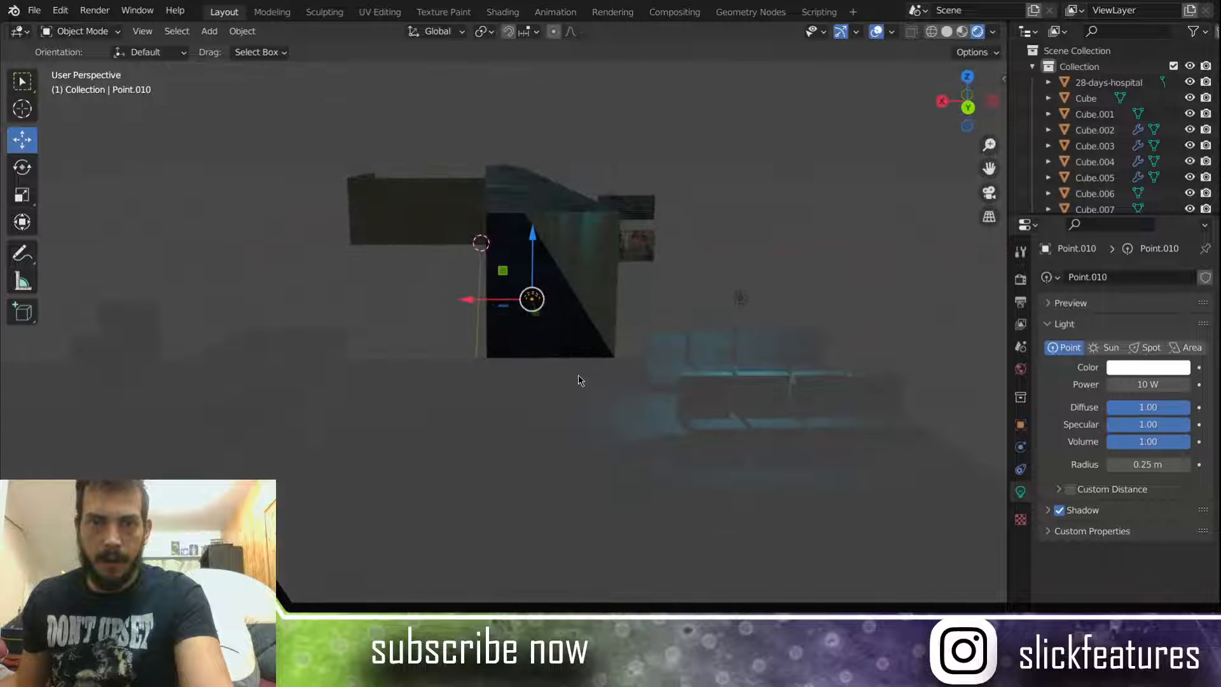
pyautogui.scroll(2, 579, 374)
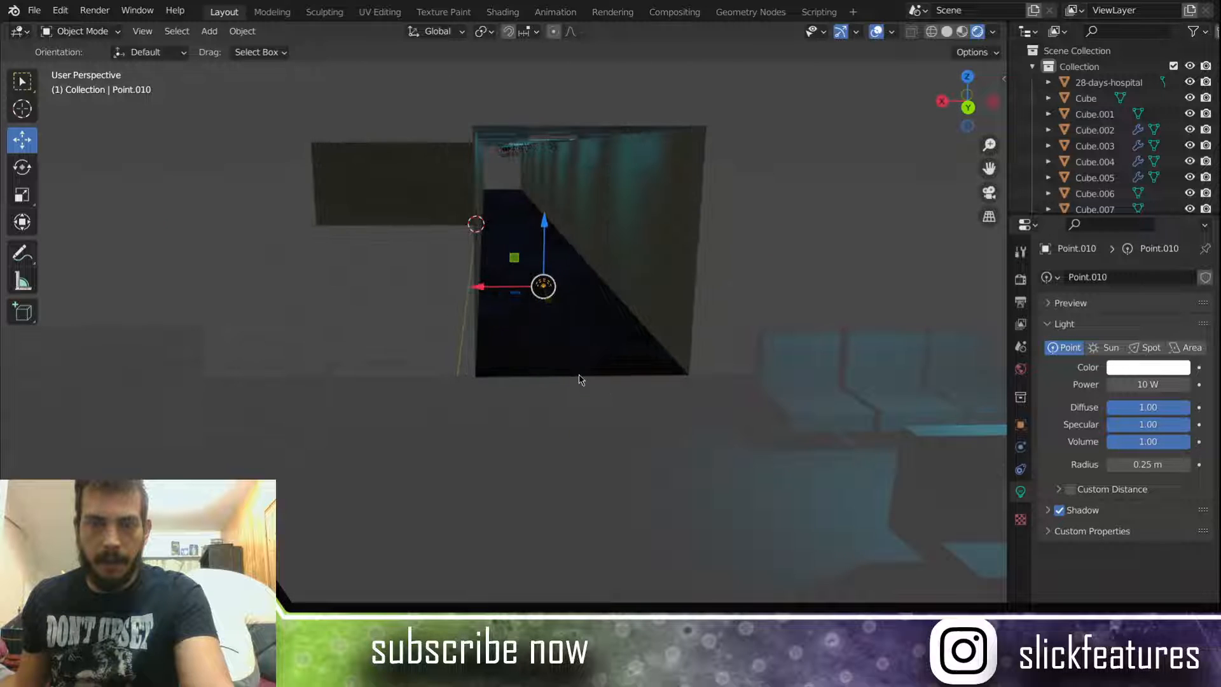
pyautogui.moveTo(546, 240); pyautogui.dragTo(547, 218)
pyautogui.rightClick(548, 219)
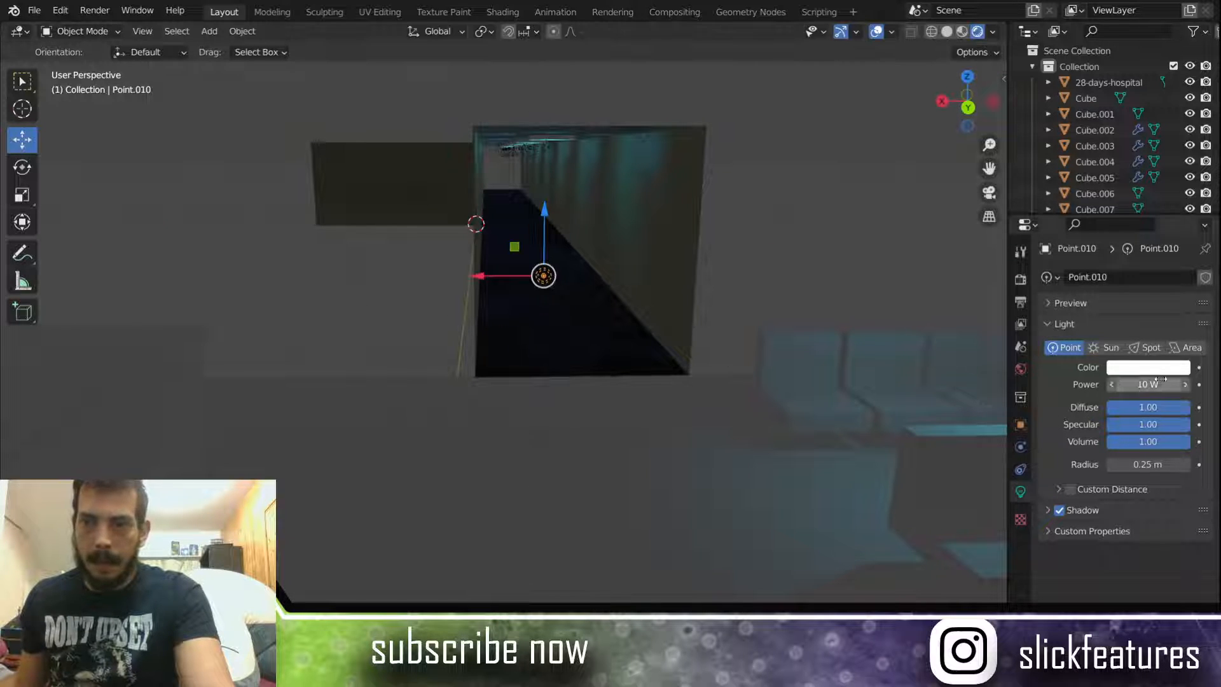
# Step: Set the point light's power to 250 W and check its effect on the floor
pyautogui.click(1157, 384)
pyautogui.write('250')
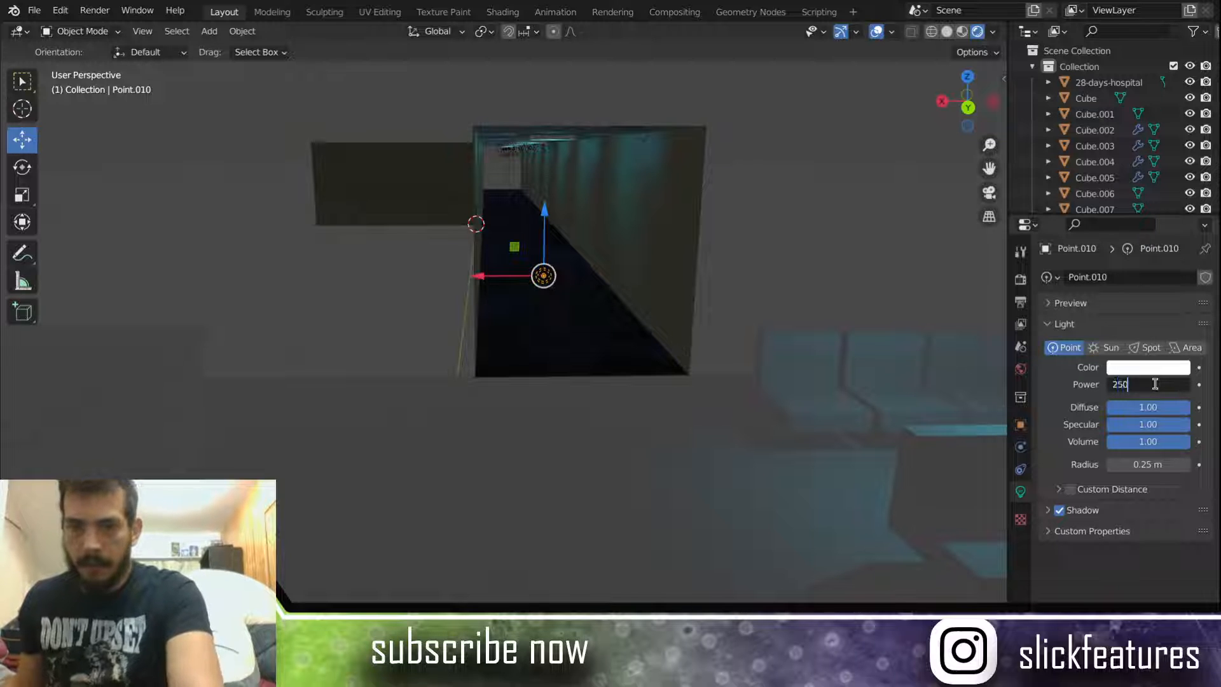
pyautogui.press('Return')
pyautogui.scroll(3, 658, 287)
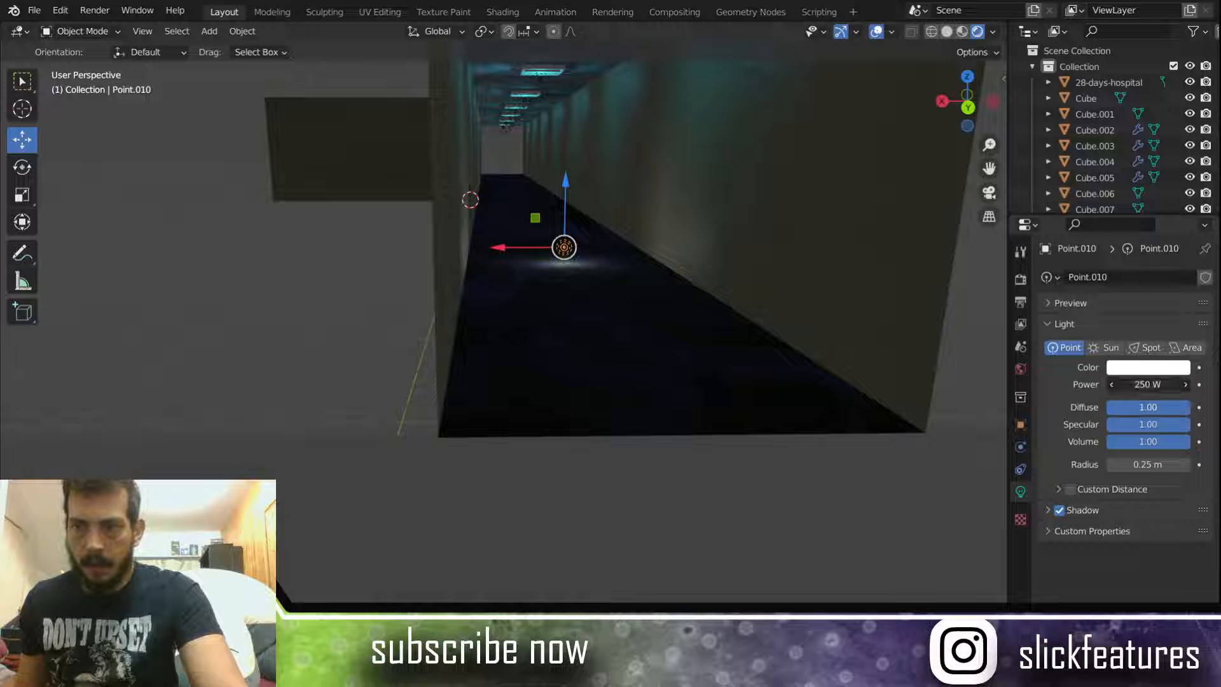
# Step: Set the point light's power to 500 W and raise the light a little higher above the floor
pyautogui.click(1135, 384)
pyautogui.write('500')
pyautogui.press('Return')
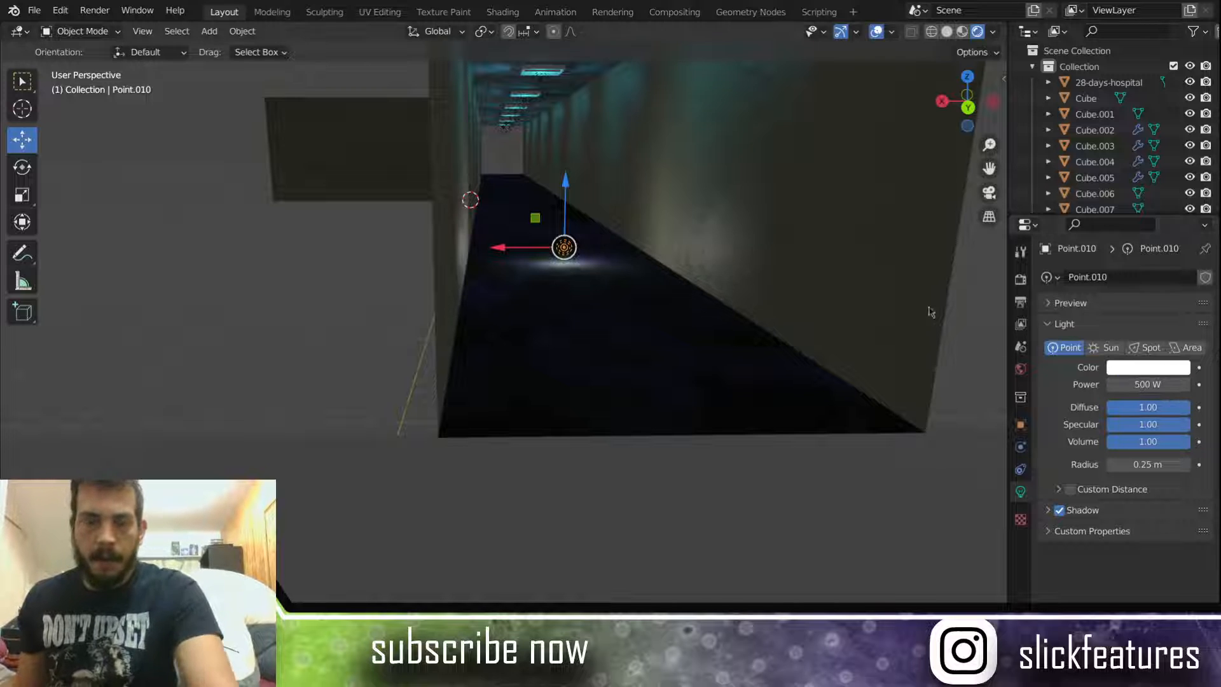
pyautogui.moveTo(565, 187); pyautogui.dragTo(565, 170)
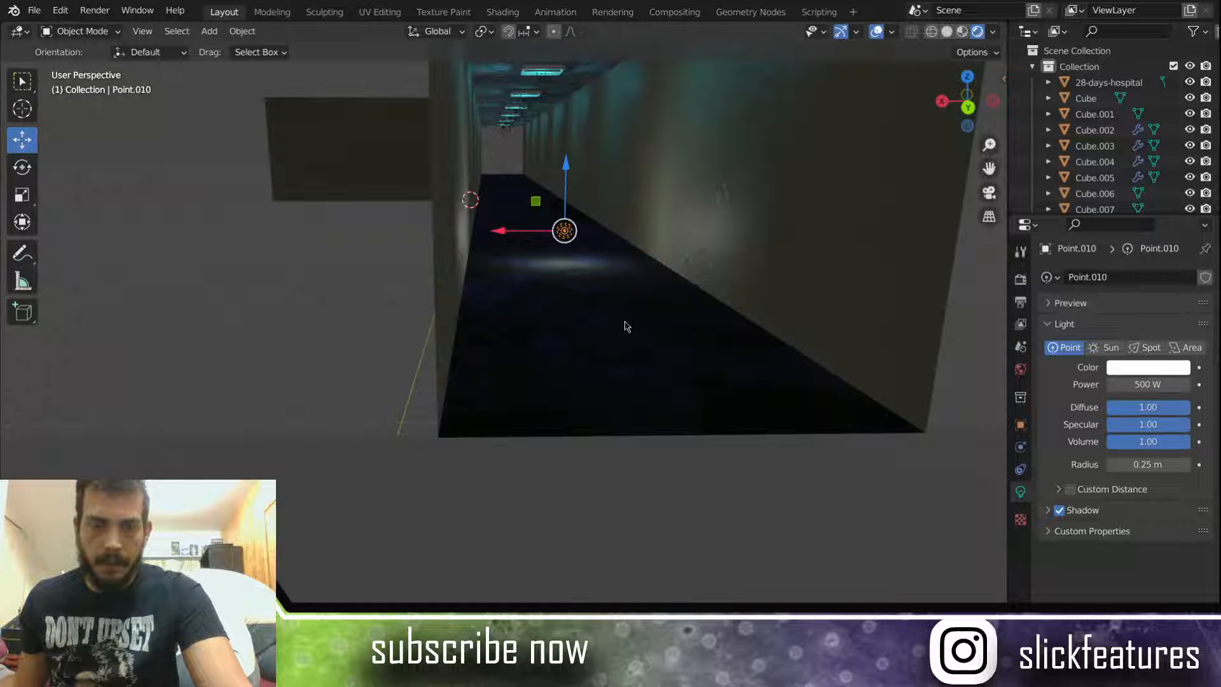
# Step: Examine the point light's reflection on the floor and its glow on the walls from near and far along the hallway
pyautogui.moveTo(625, 321)
pyautogui.mouseDown(button='middle')
pyautogui.moveTo(614, 311)
pyautogui.moveTo(623, 325)
pyautogui.mouseUp(button='middle')
pyautogui.scroll(3, 625, 329)
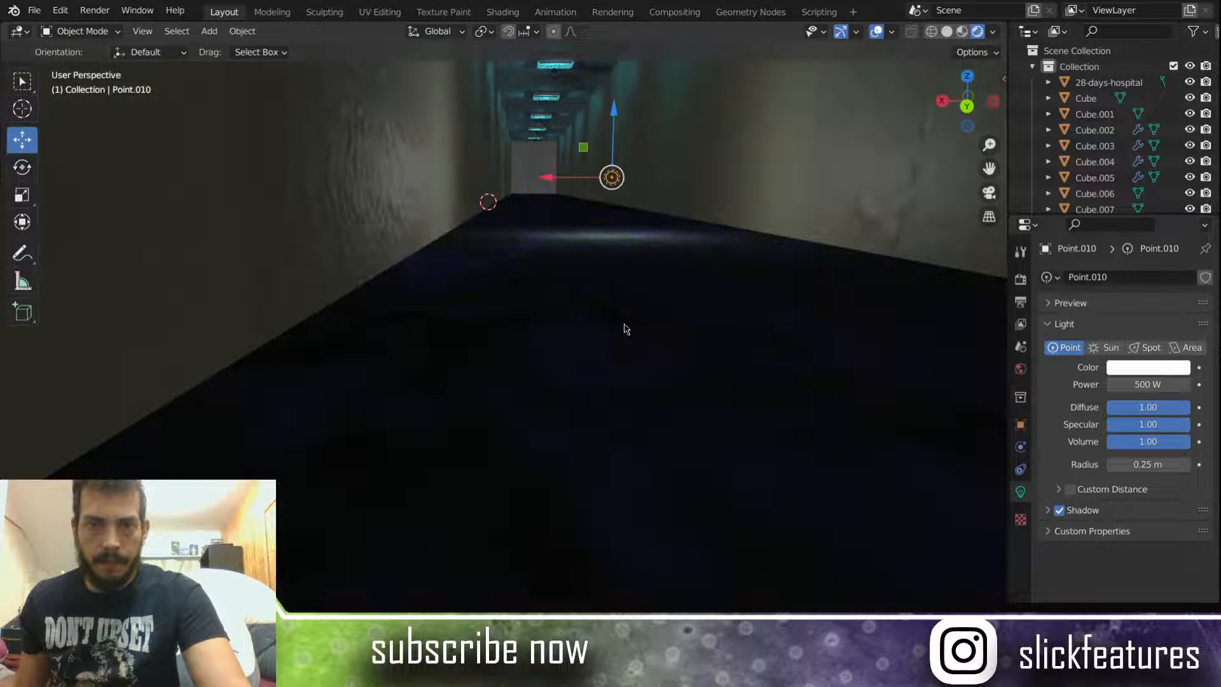
pyautogui.scroll(-5, 624, 328)
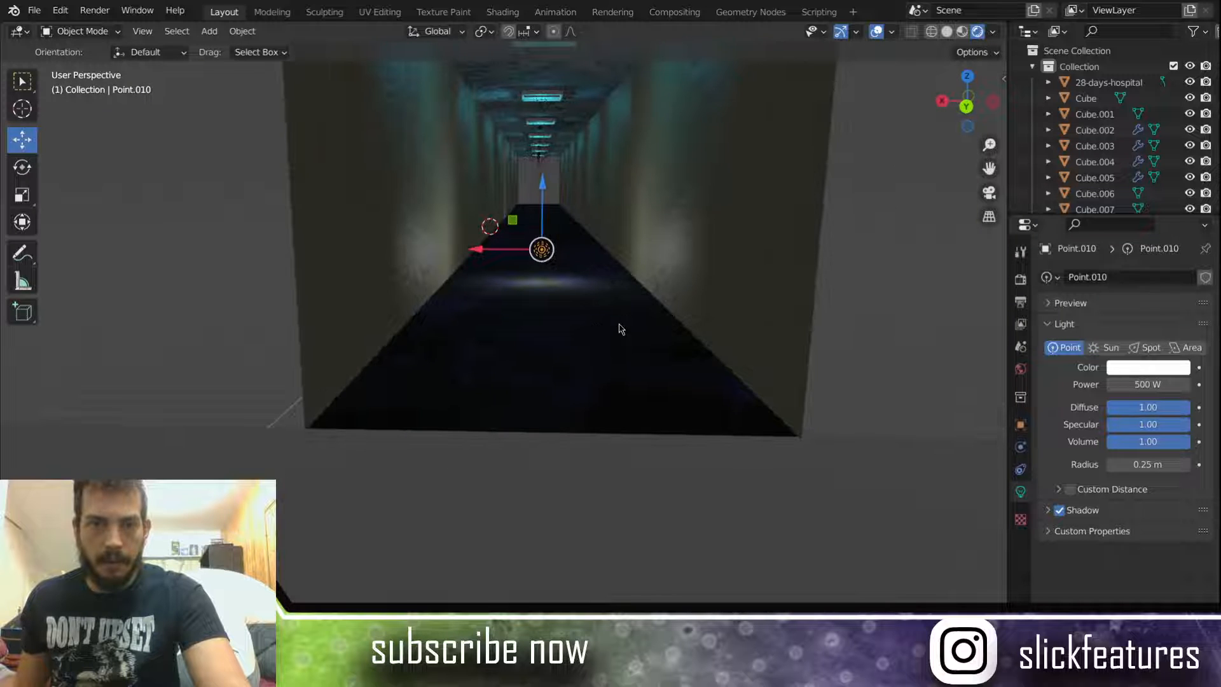
pyautogui.keyDown('shift'); pyautogui.moveTo(620, 328); pyautogui.dragTo(626, 347, button='middle'); pyautogui.keyUp('shift')
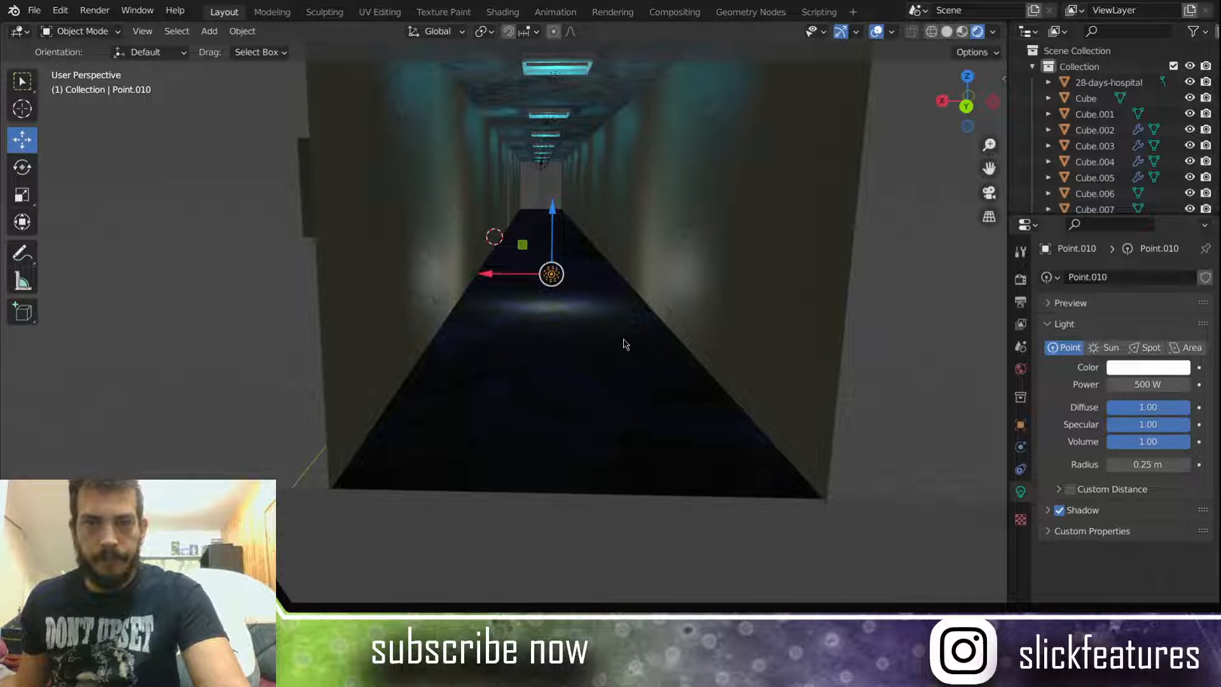
pyautogui.scroll(3, 624, 344)
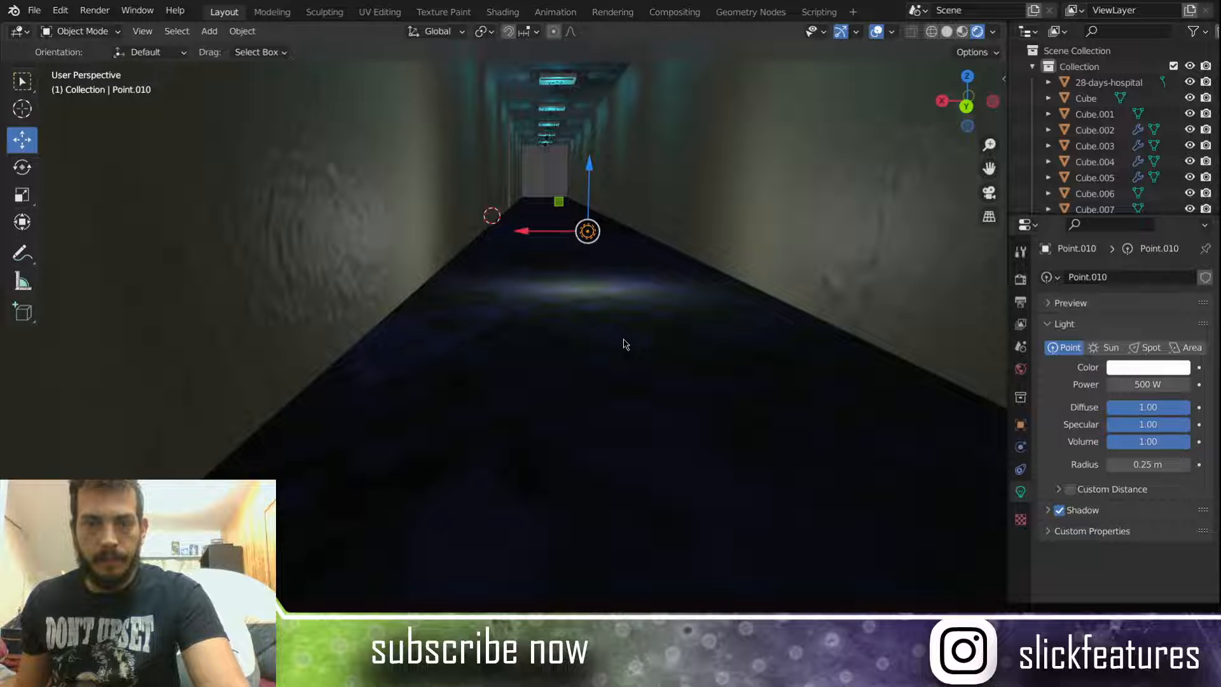
pyautogui.scroll(-2, 623, 344)
pyautogui.moveTo(623, 339); pyautogui.dragTo(622, 333, button='middle')
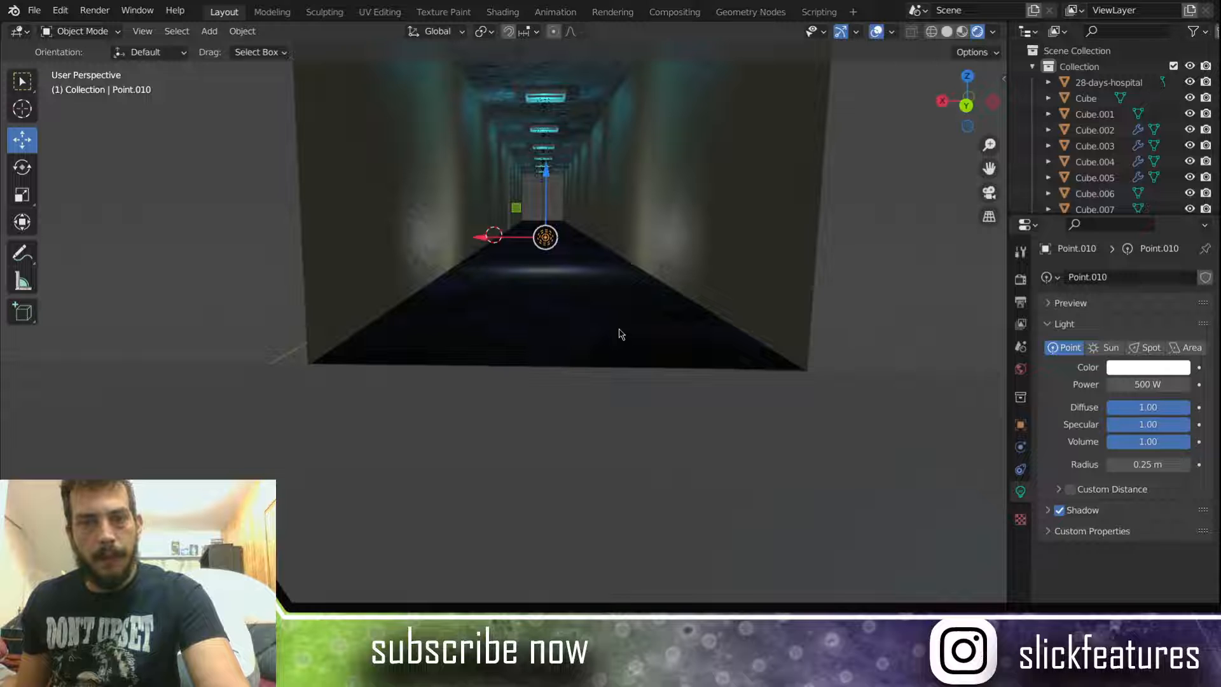
pyautogui.scroll(3, 621, 334)
pyautogui.scroll(-4, 622, 334)
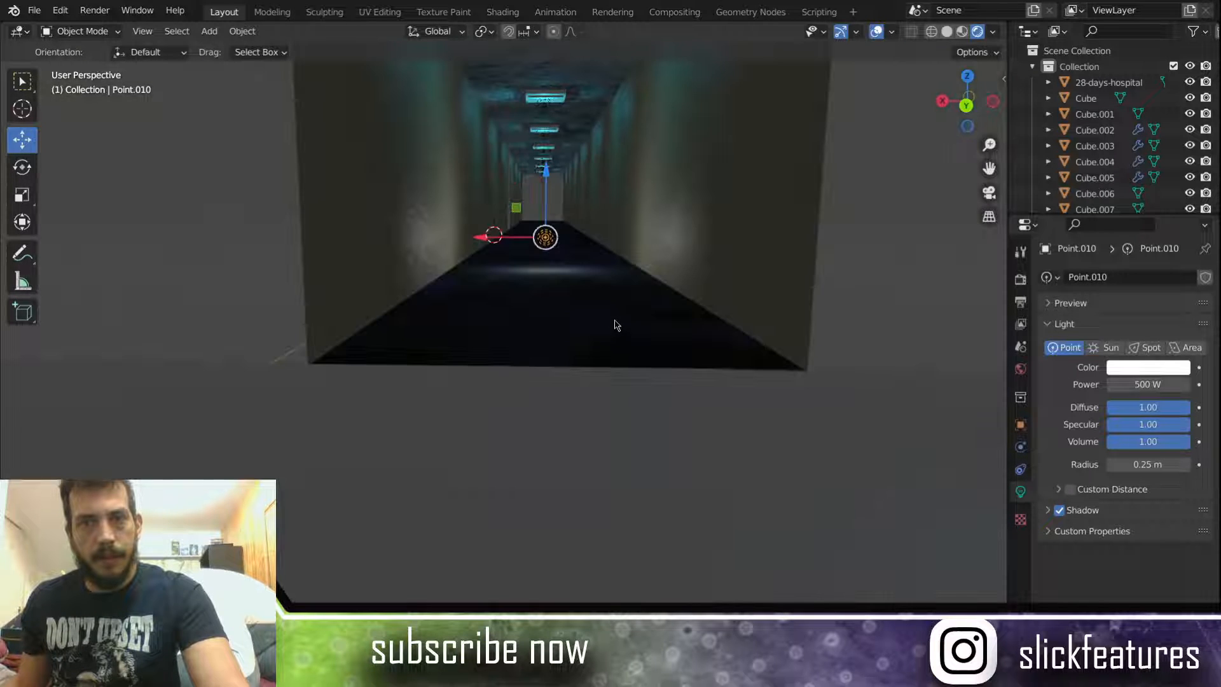
pyautogui.scroll(3, 621, 337)
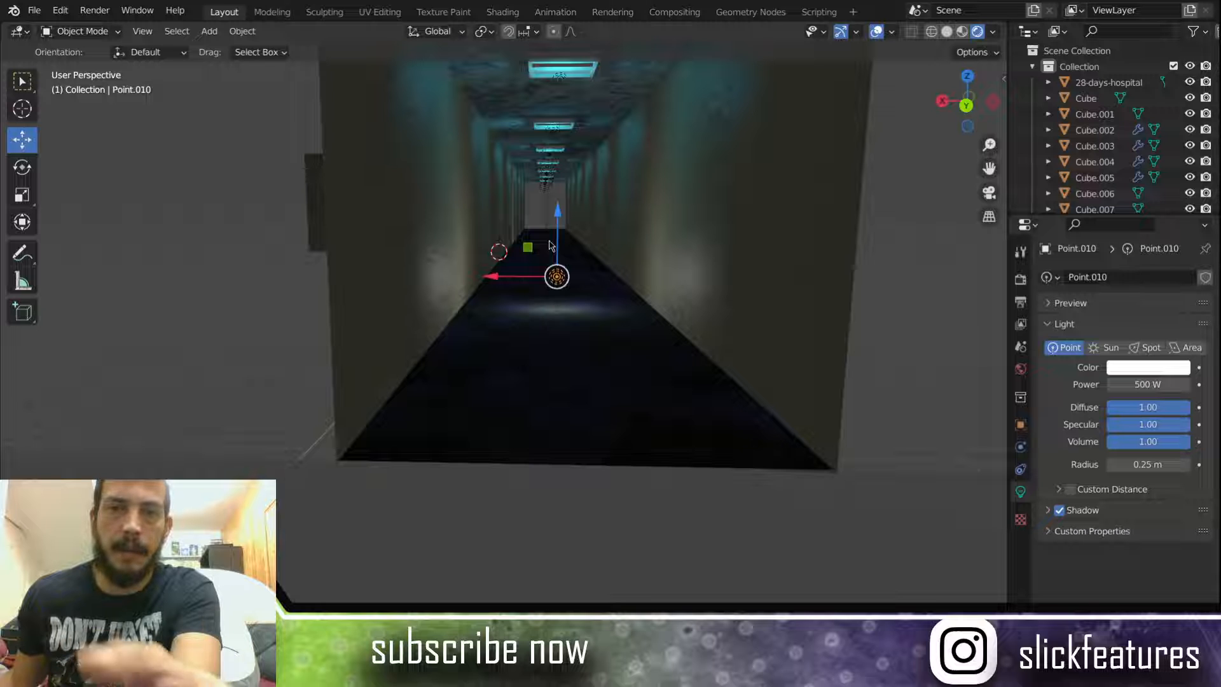
pyautogui.scroll(-4, 551, 245)
pyautogui.scroll(4, 551, 246)
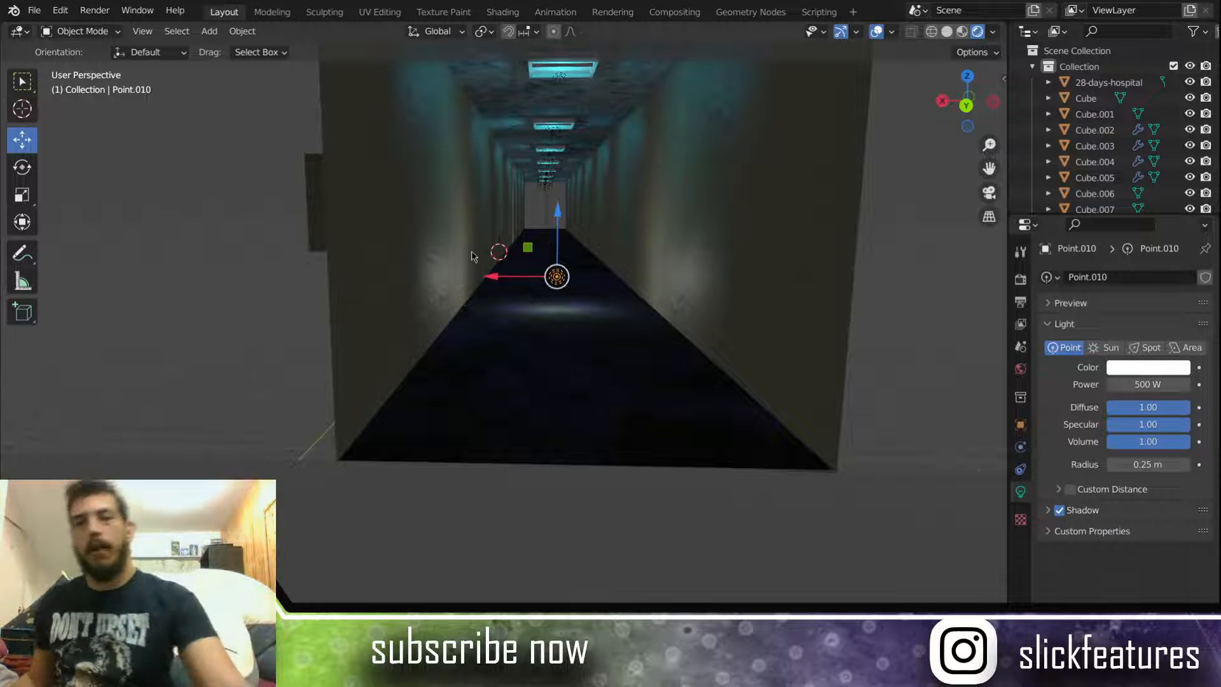
pyautogui.scroll(3, 520, 236)
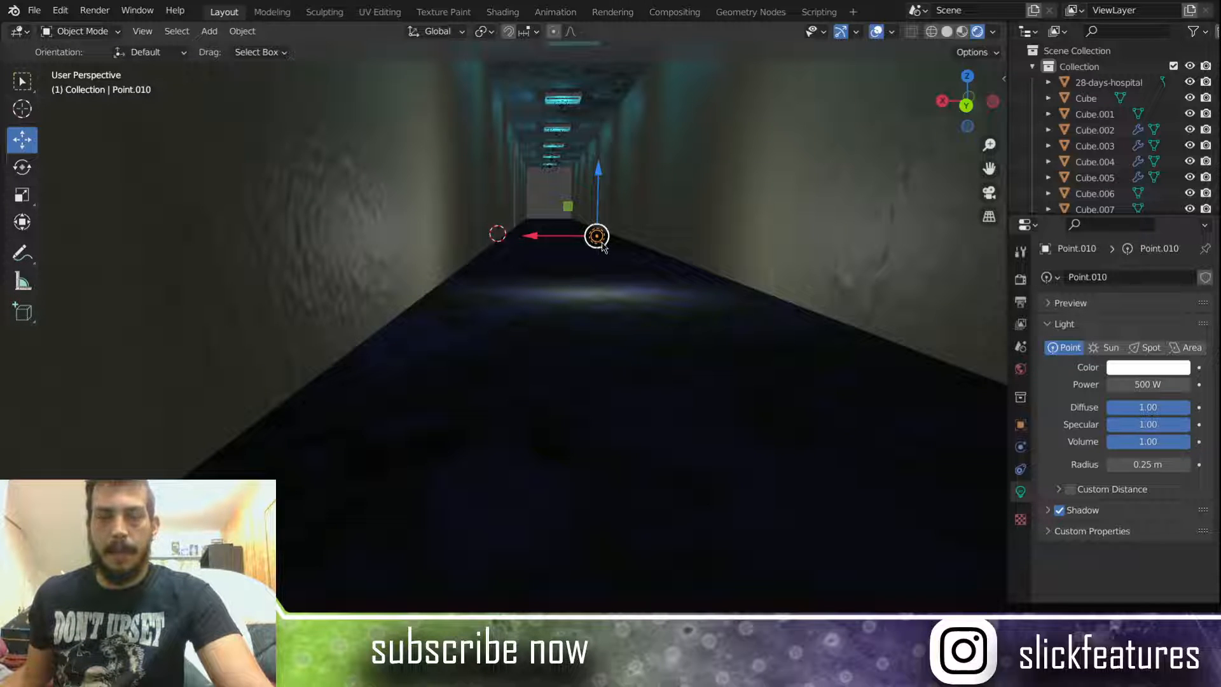
# Step: Raise the point light from near the floor to about mid-height of the hallway and deselect it
pyautogui.keyDown('shift'); pyautogui.moveTo(659, 244); pyautogui.dragTo(637, 251, button='middle'); pyautogui.keyUp('shift')
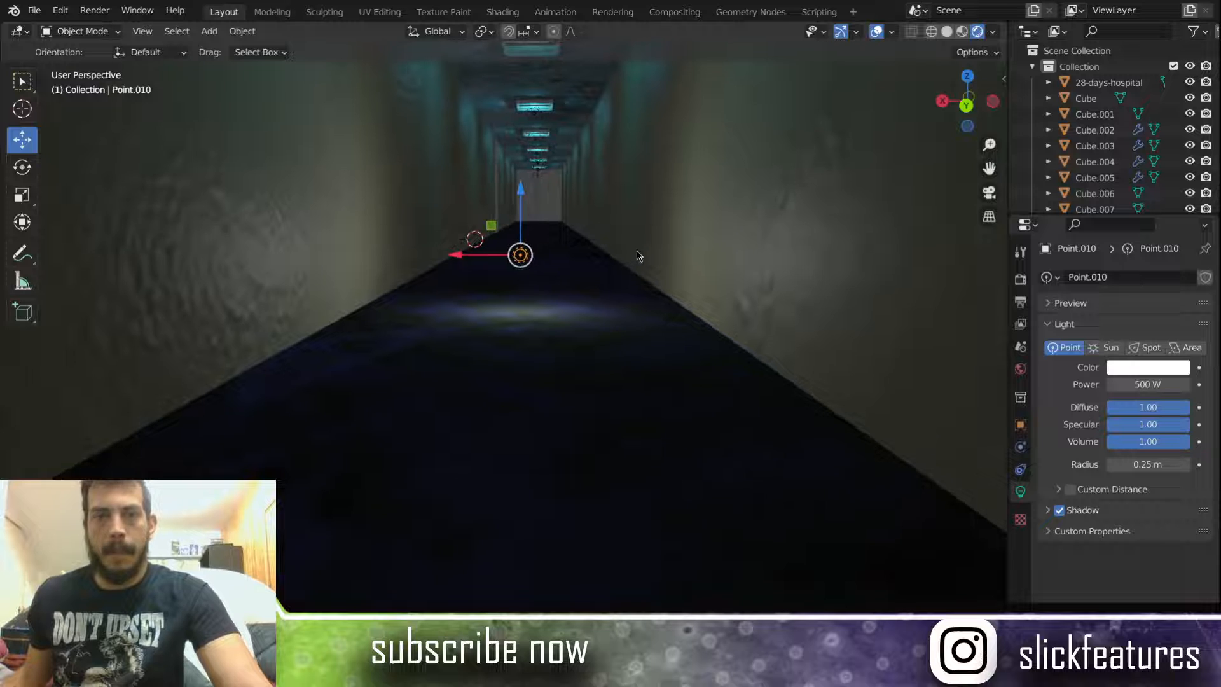
pyautogui.scroll(-2, 636, 256)
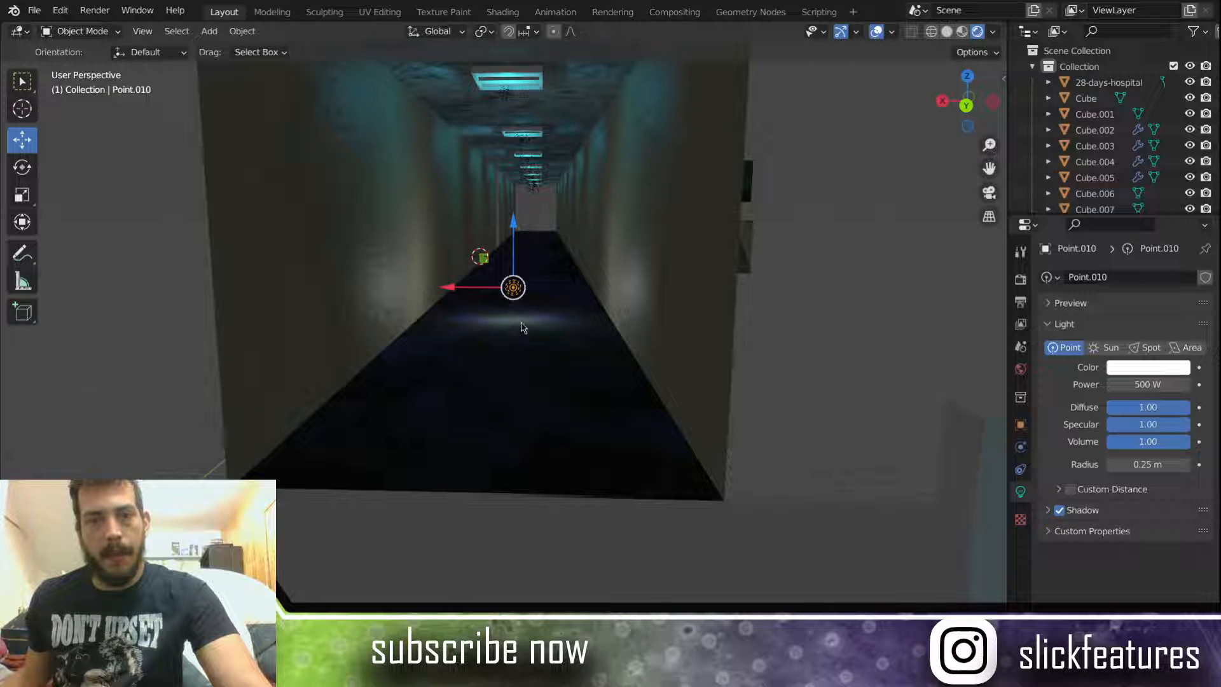
pyautogui.moveTo(513, 224); pyautogui.dragTo(514, 155)
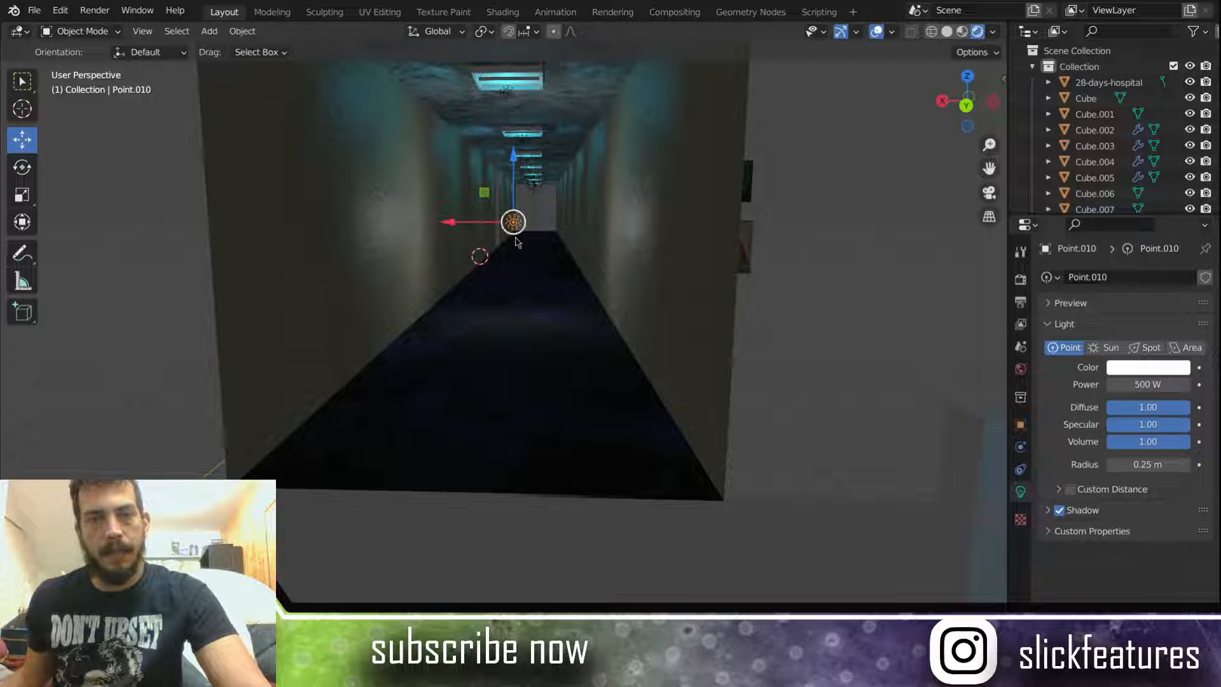
pyautogui.moveTo(515, 230); pyautogui.dragTo(523, 237, button='middle')
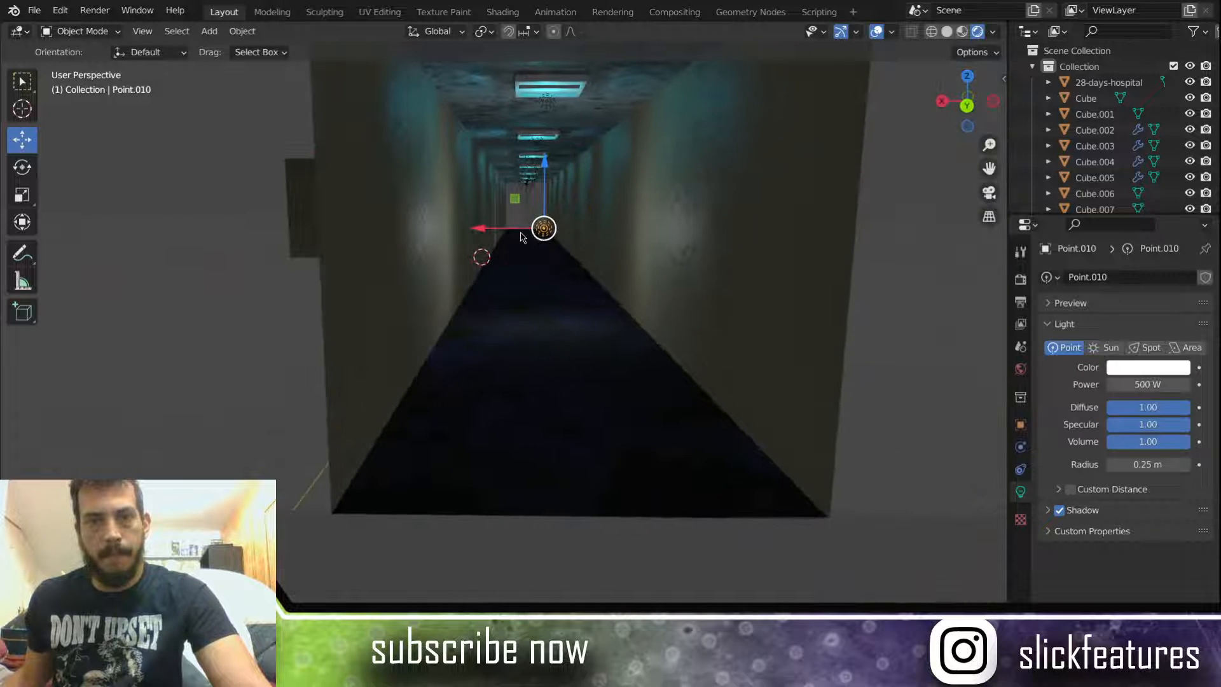
pyautogui.click(882, 200)
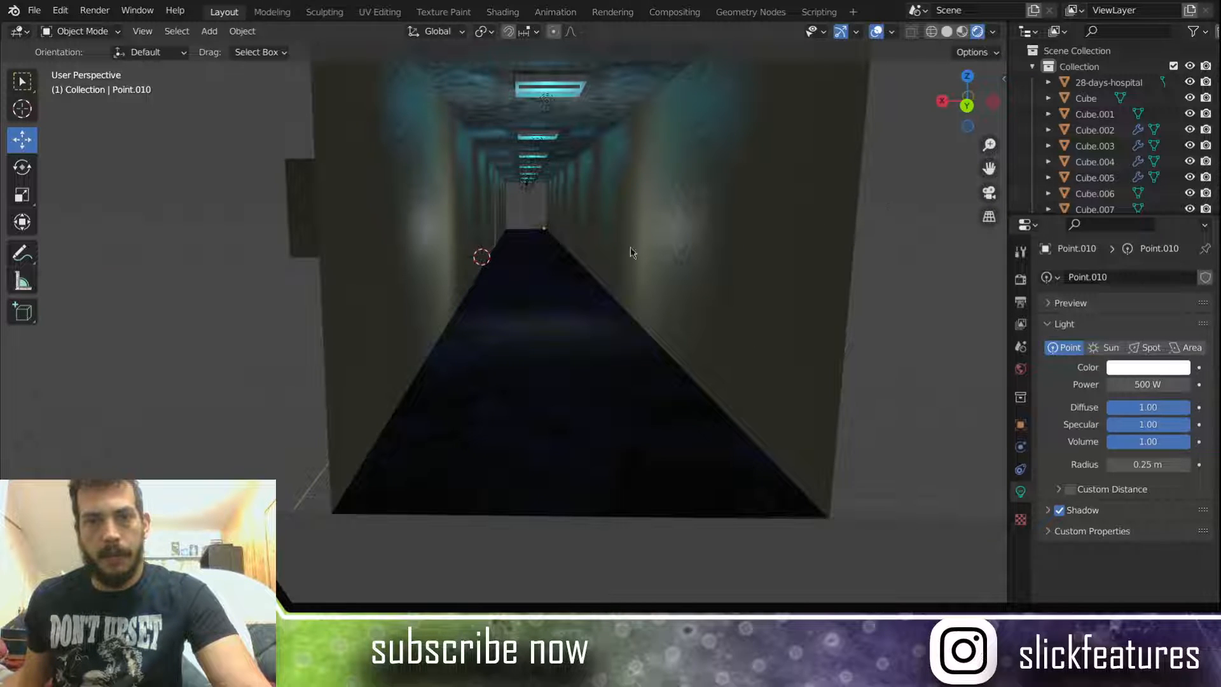
# Step: Examine the raised light's effect on the hallway walls and floor from near and far
pyautogui.moveTo(631, 253); pyautogui.dragTo(591, 244, button='middle')
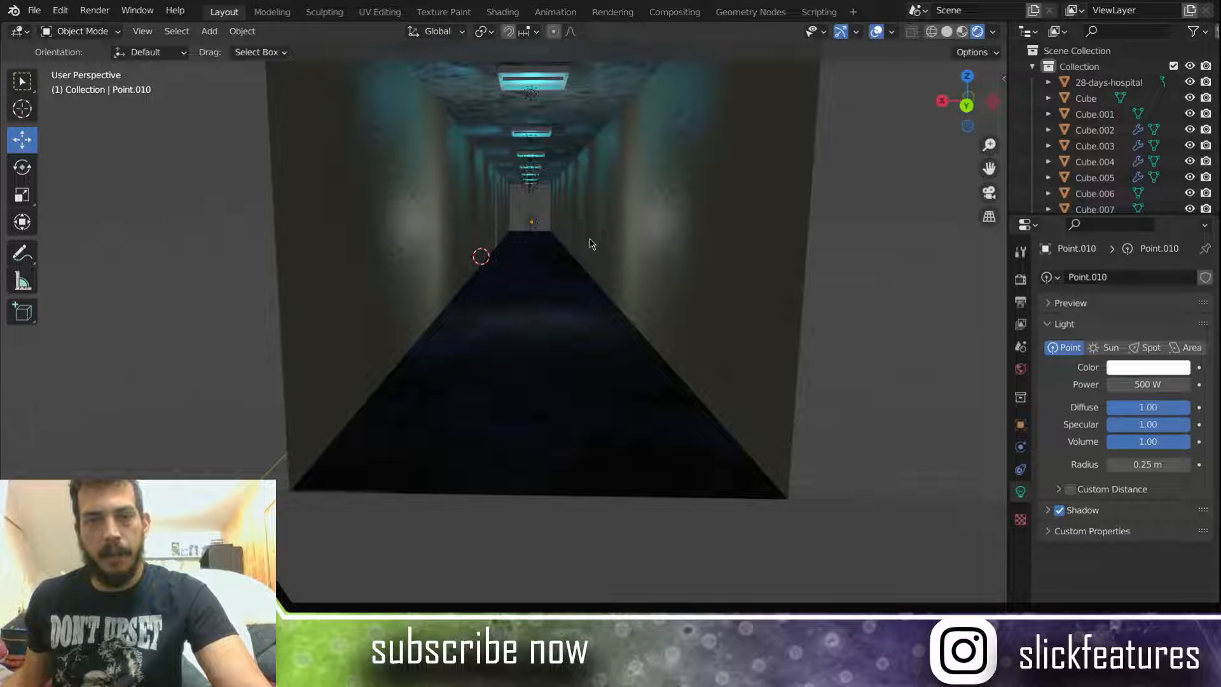
pyautogui.scroll(3, 590, 243)
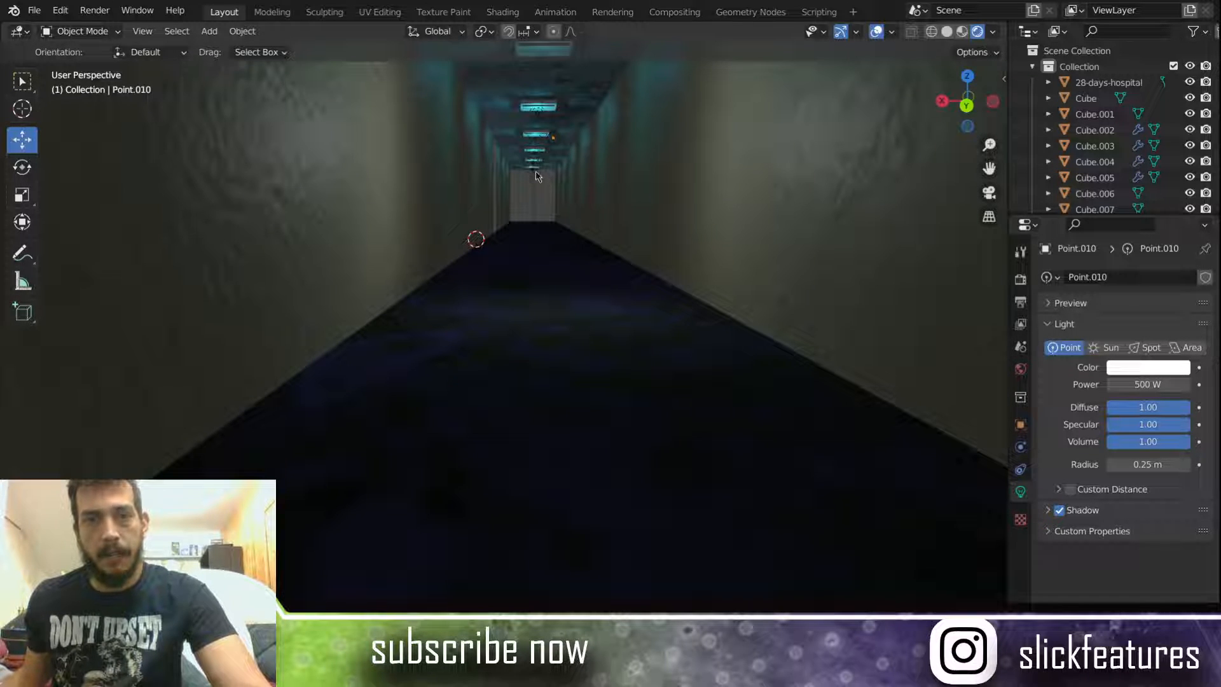
pyautogui.scroll(2, 536, 176)
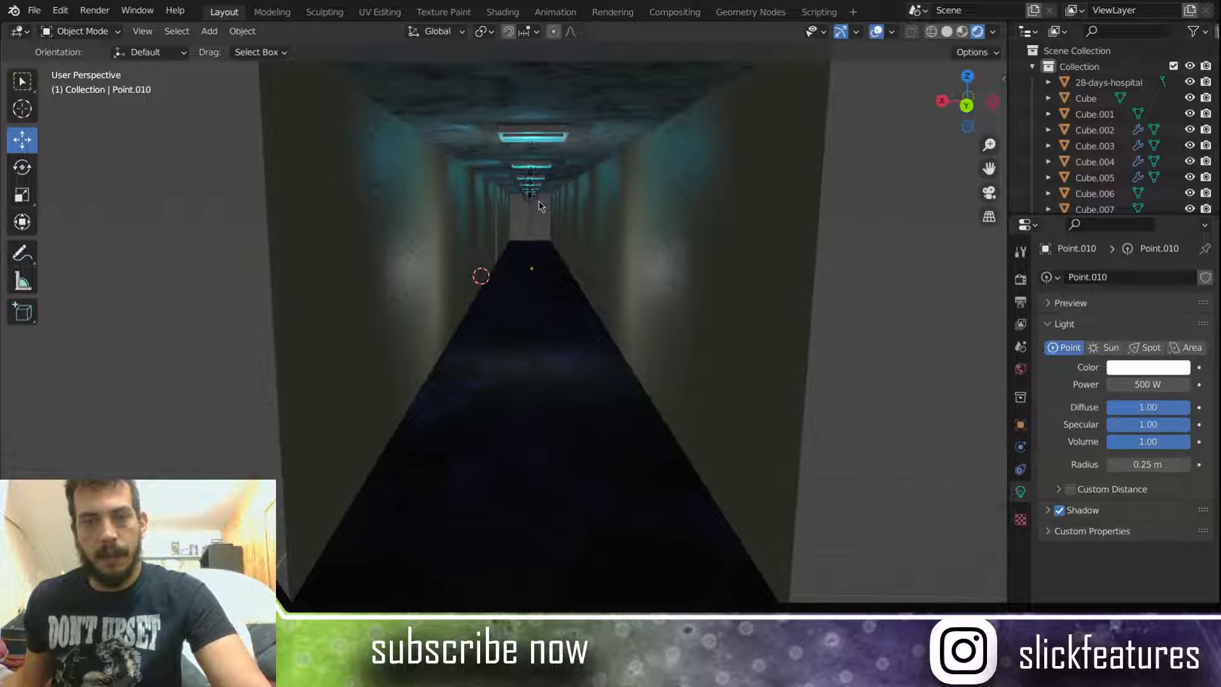
pyautogui.scroll(3, 539, 200)
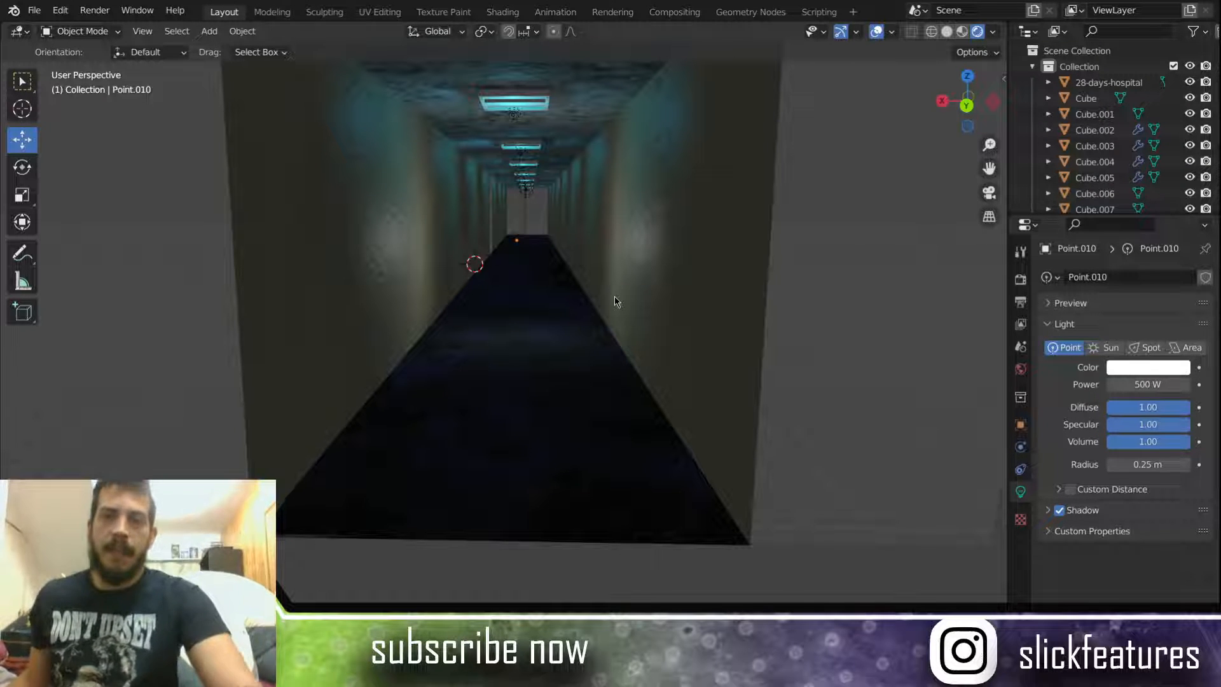
pyautogui.scroll(8, 605, 296)
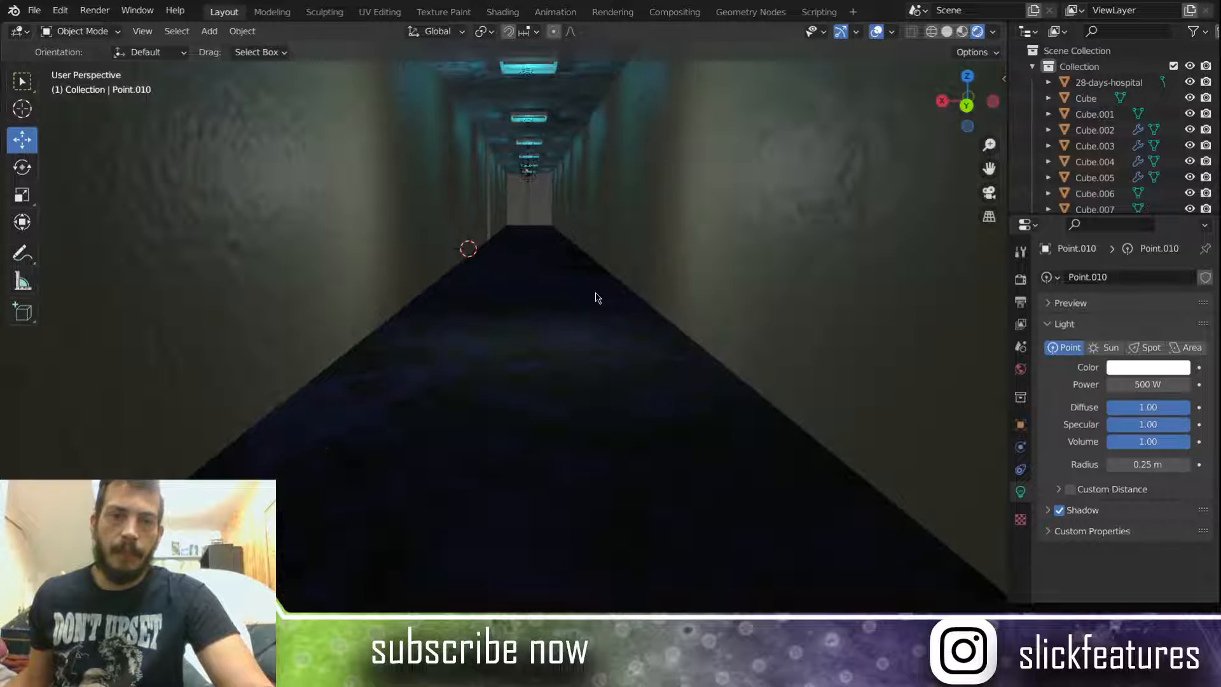
pyautogui.scroll(-6, 595, 297)
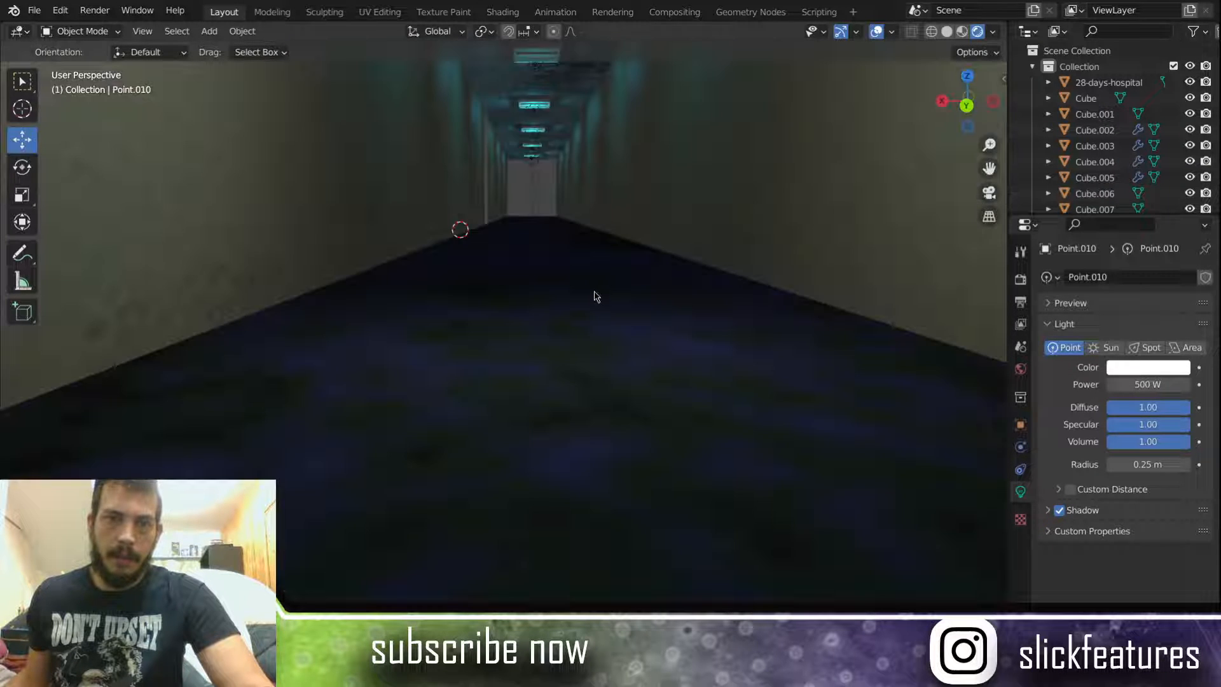
# Step: Switch to the Shading workspace and select the hallway plane to open the floor's Material.001 nodes
pyautogui.click(514, 114)
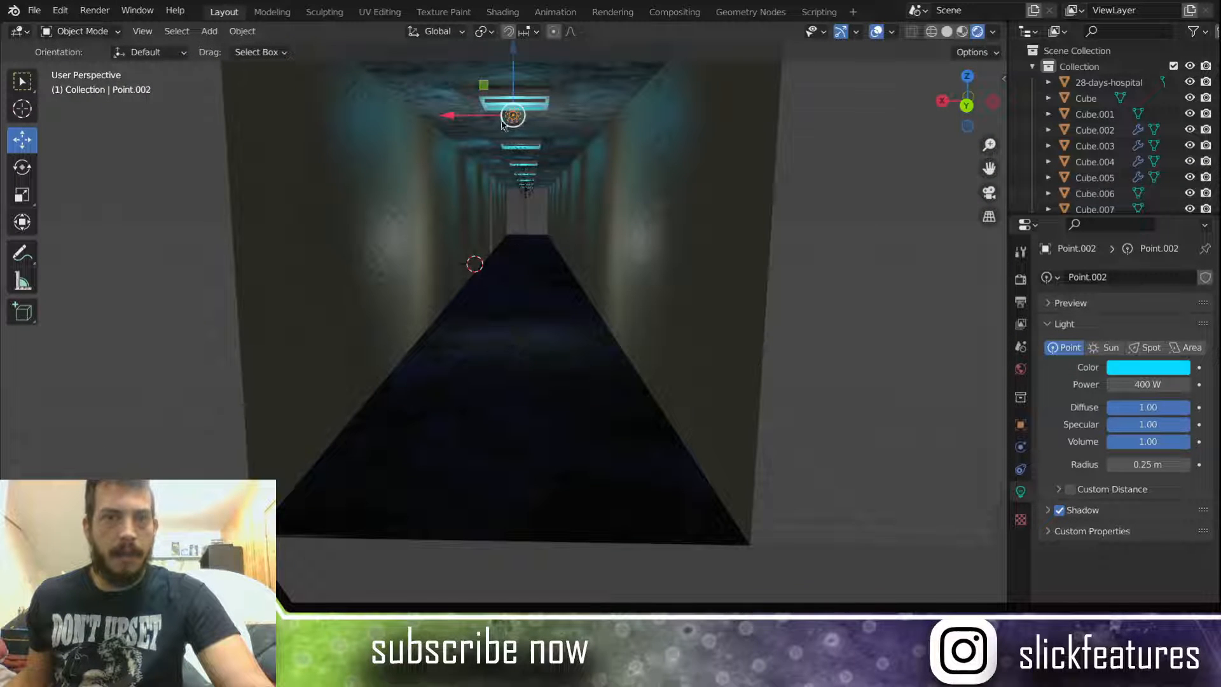
pyautogui.click(503, 12)
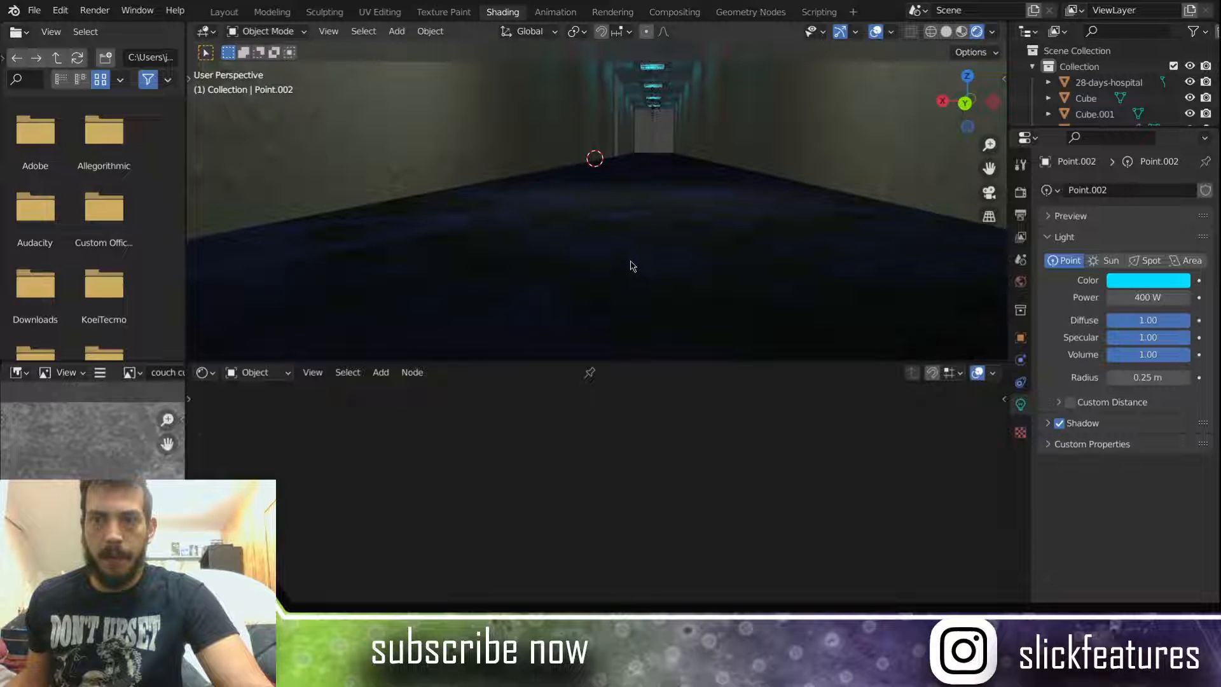
pyautogui.scroll(-2, 631, 267)
pyautogui.click(632, 267)
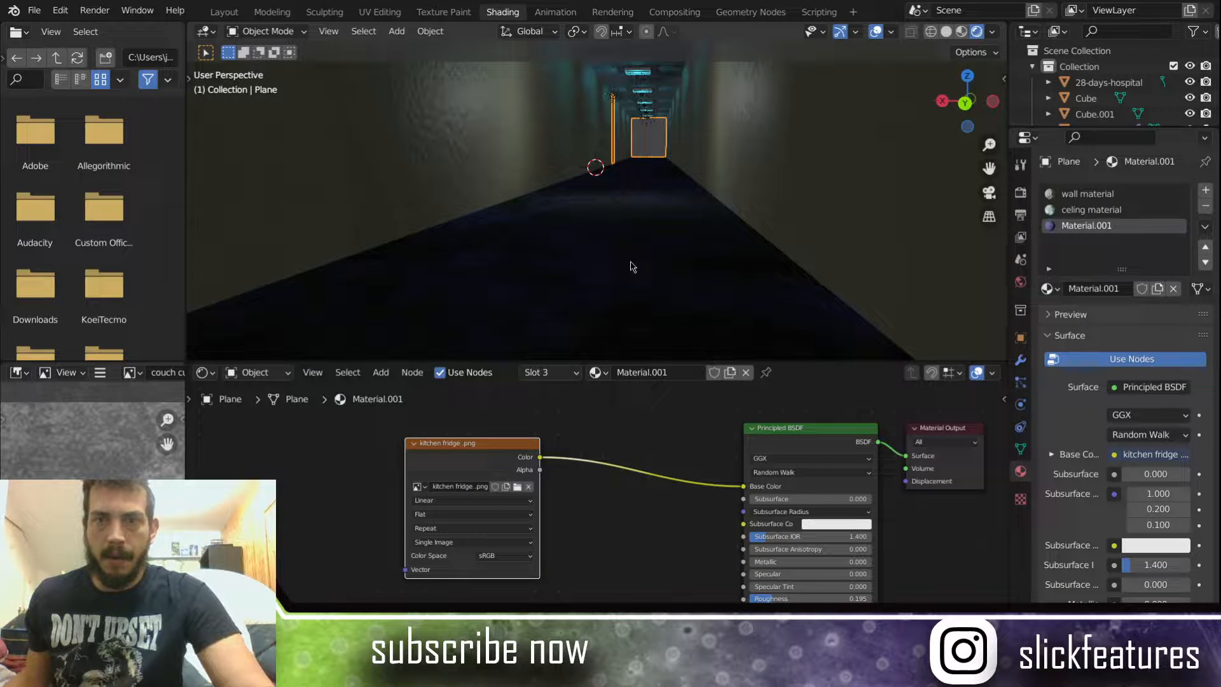
# Step: Rename the hallway plane's third material, Material.001, to "floor material hallway"
pyautogui.doubleClick(1087, 226)
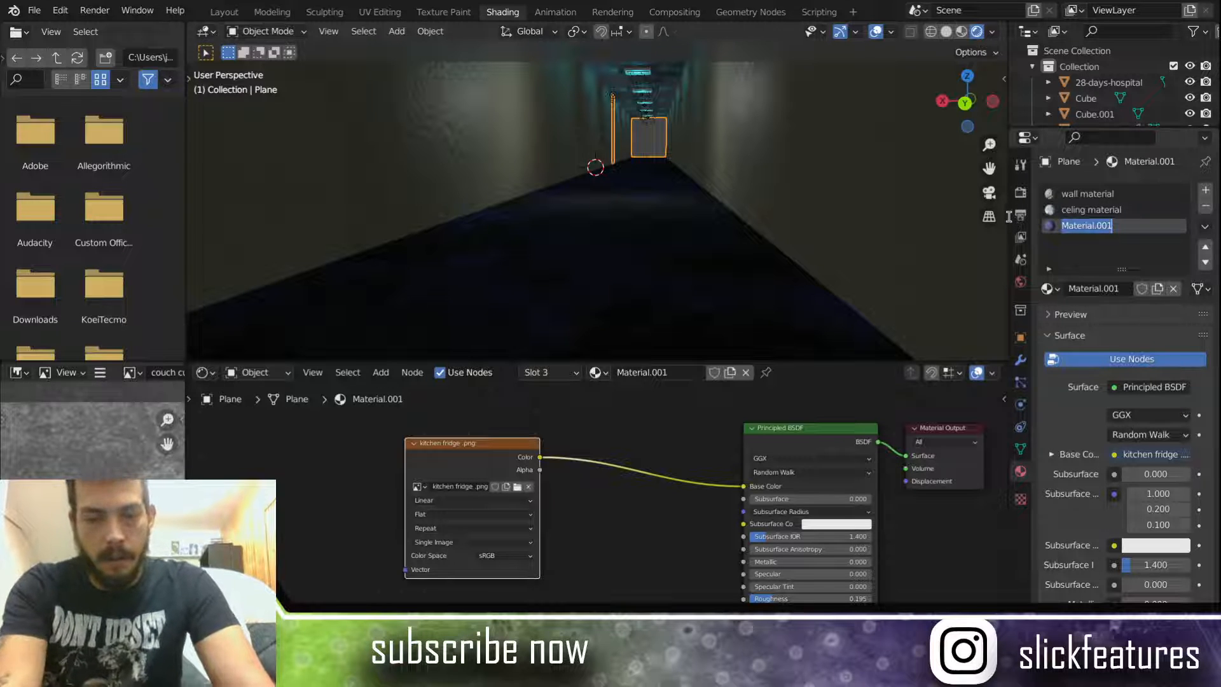
pyautogui.write('floor mater')
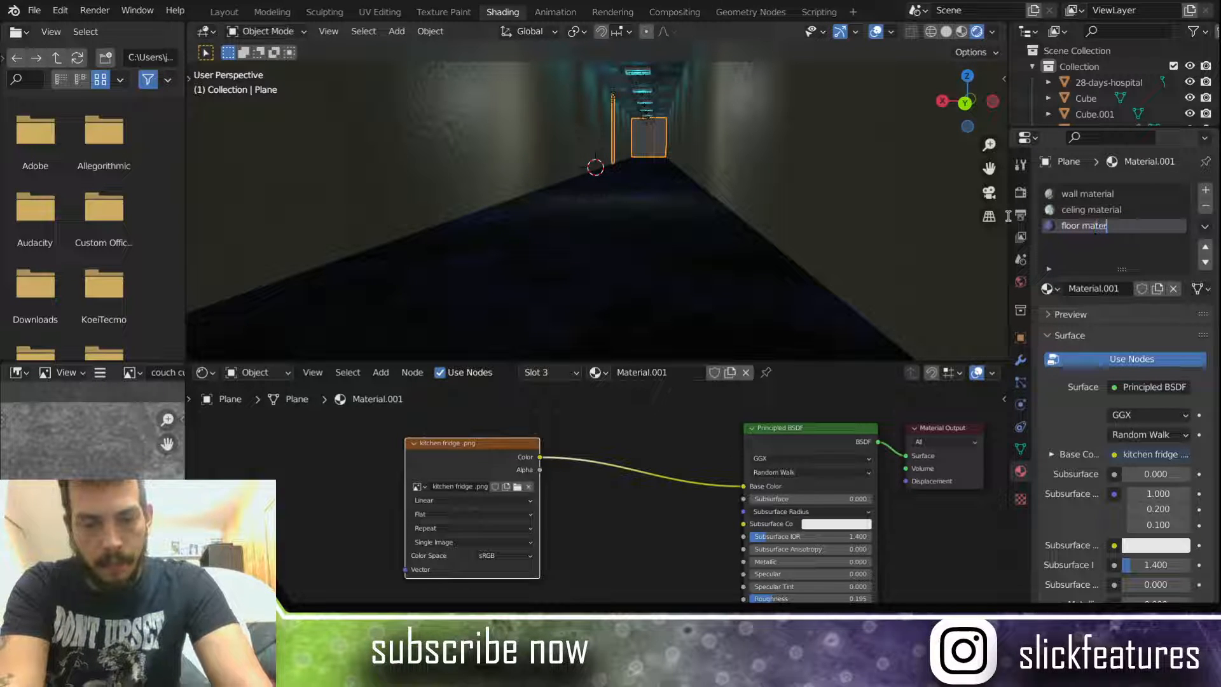
pyautogui.write('ial hallway')
pyautogui.press('Return')
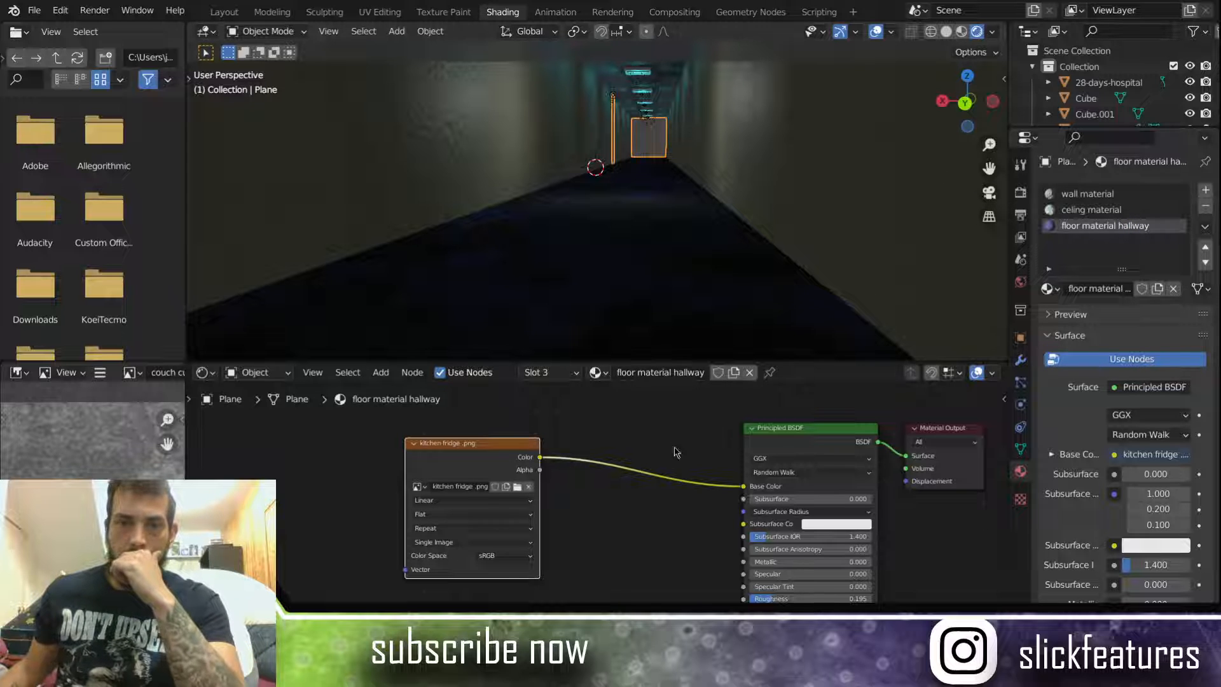
# Step: Add a second Image Texture node to the floor material and place it below the existing kitchen fridge texture node
pyautogui.scroll(-3, 619, 497)
pyautogui.moveTo(612, 522); pyautogui.dragTo(602, 429, button='middle')
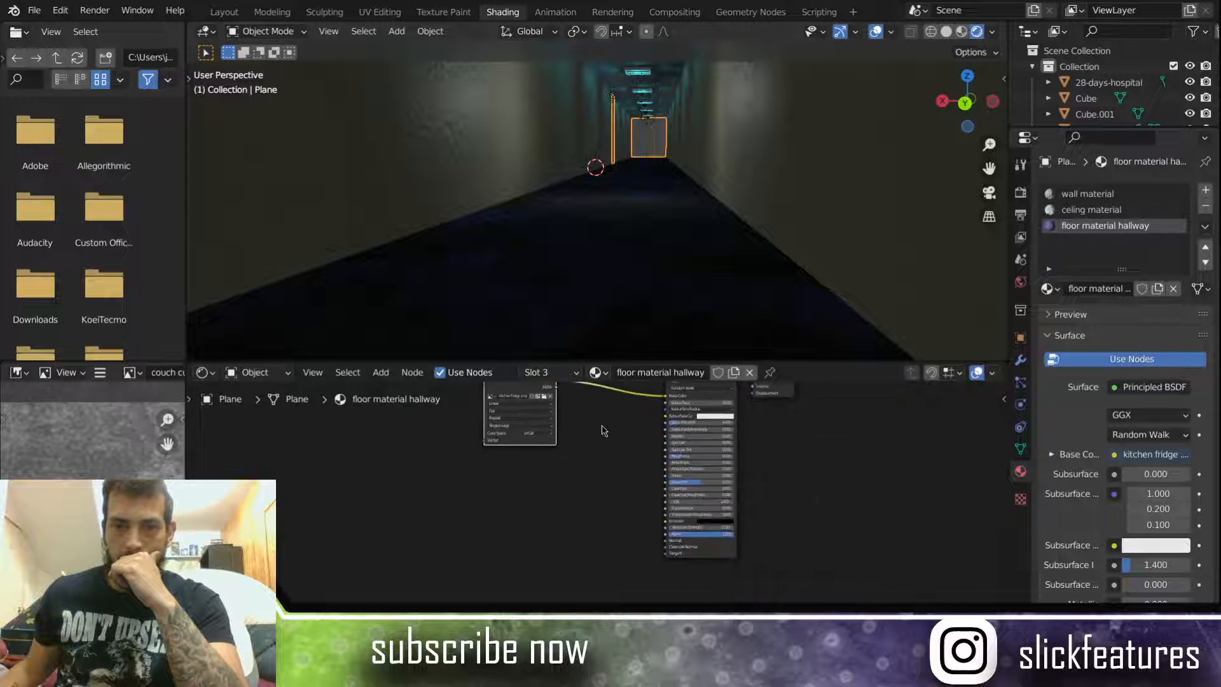
pyautogui.click(381, 372)
pyautogui.click(411, 389)
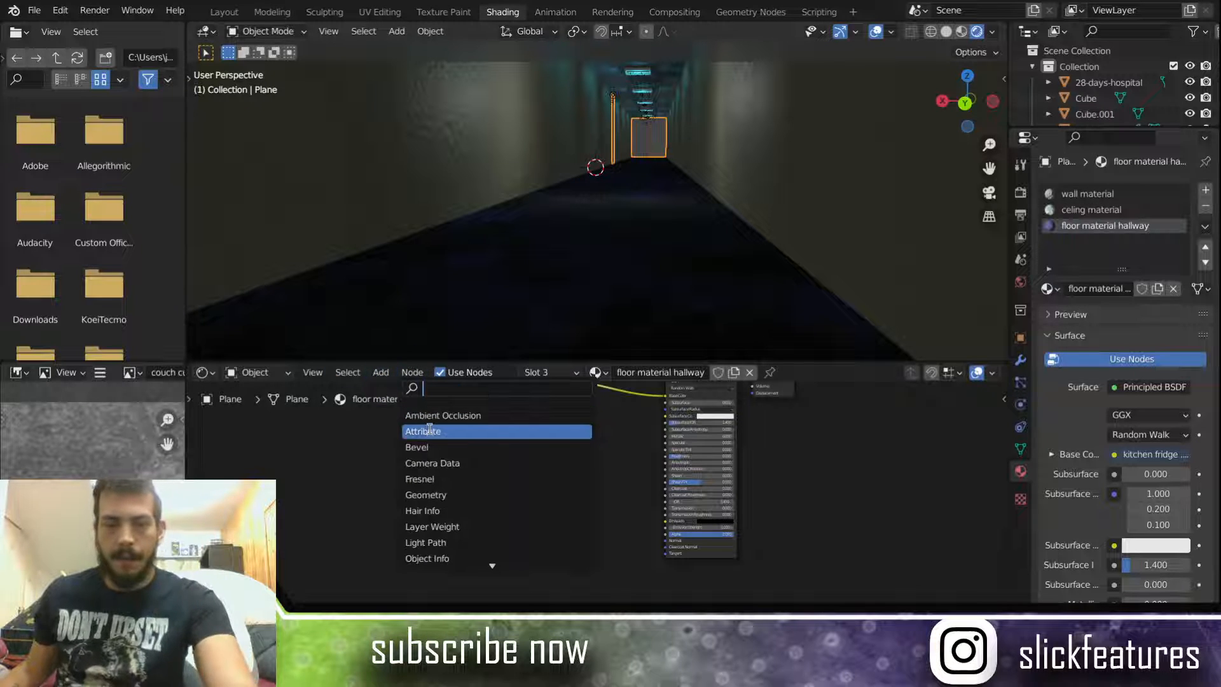
pyautogui.scroll(5, 430, 429)
pyautogui.press('Return')
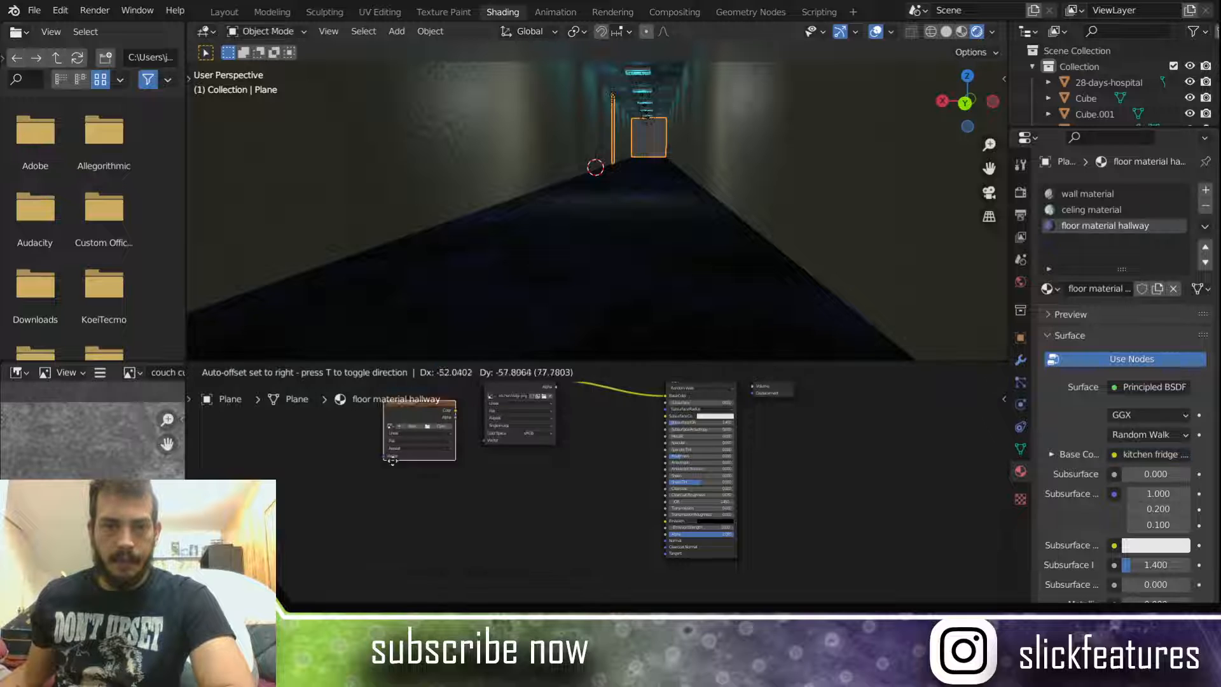
pyautogui.click(379, 491)
pyautogui.moveTo(389, 435); pyautogui.dragTo(411, 494)
# Step: Add a Bump node and place it between the new Image Texture node and the Principled BSDF
pyautogui.click(381, 372)
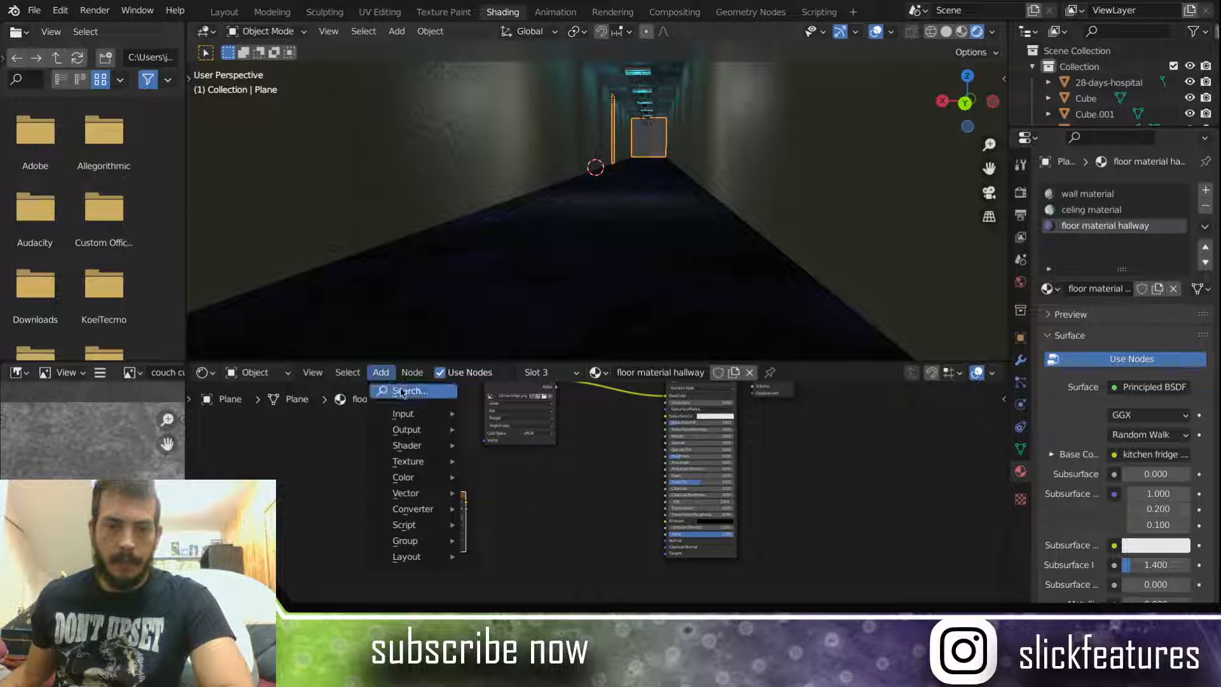
pyautogui.click(402, 392)
pyautogui.write('bu')
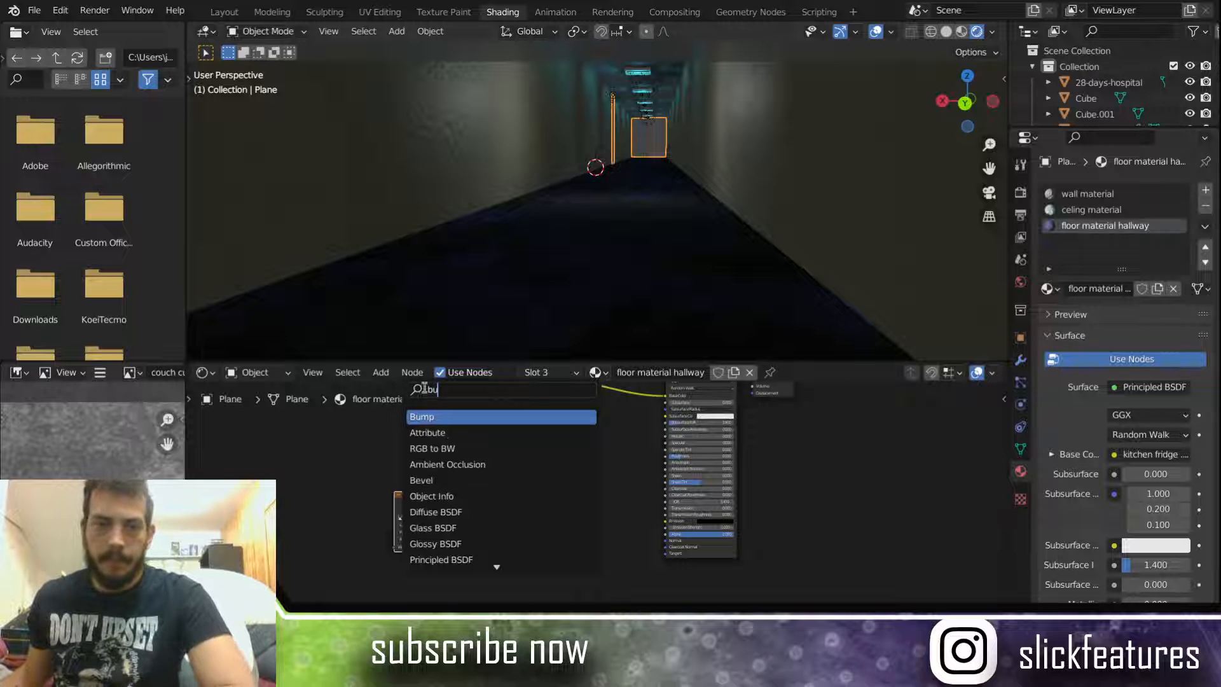
pyautogui.click(414, 417)
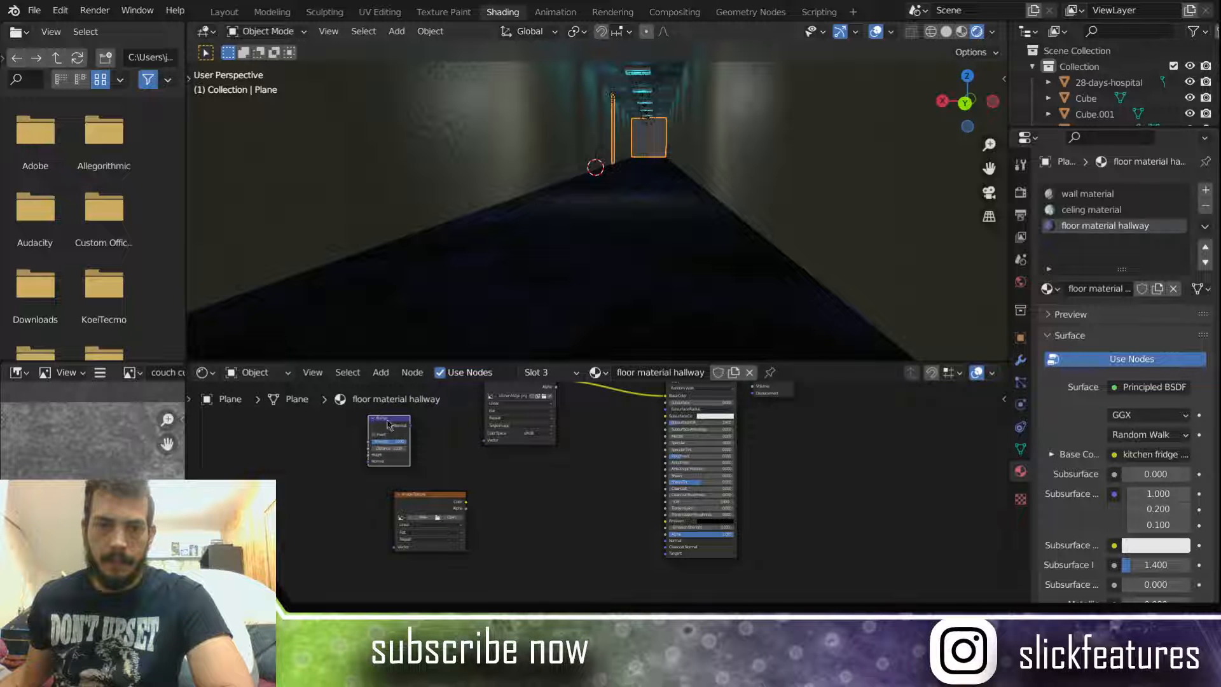
pyautogui.moveTo(387, 419); pyautogui.dragTo(530, 485)
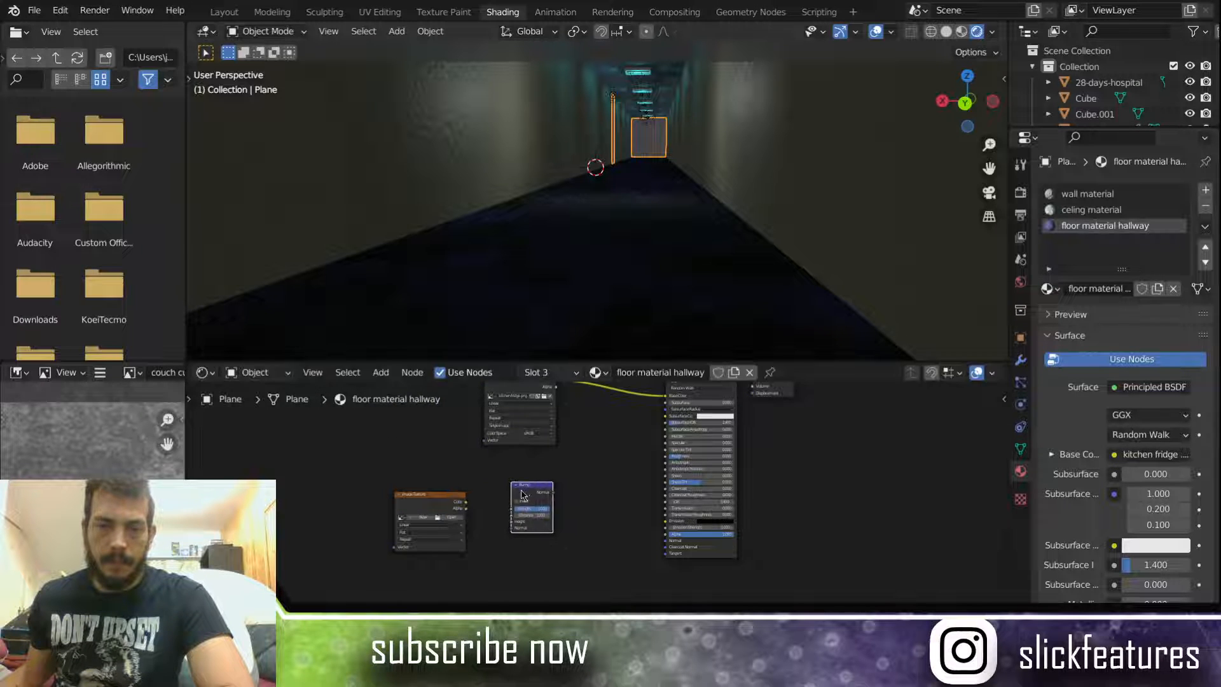
# Step: Link the granite stone image texture's Color to the Bump Height, and the Bump Normal to the Principled BSDF's Normal
pyautogui.scroll(2, 599, 502)
pyautogui.moveTo(402, 503); pyautogui.dragTo(471, 533)
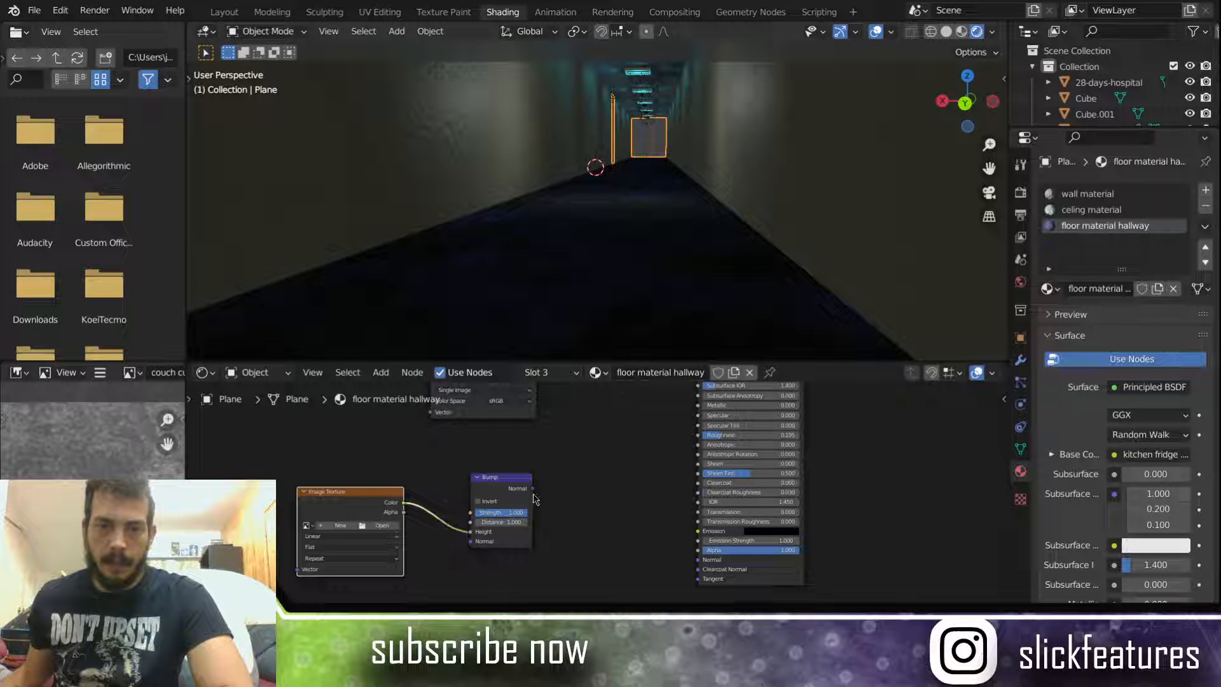
pyautogui.moveTo(532, 489); pyautogui.dragTo(697, 561)
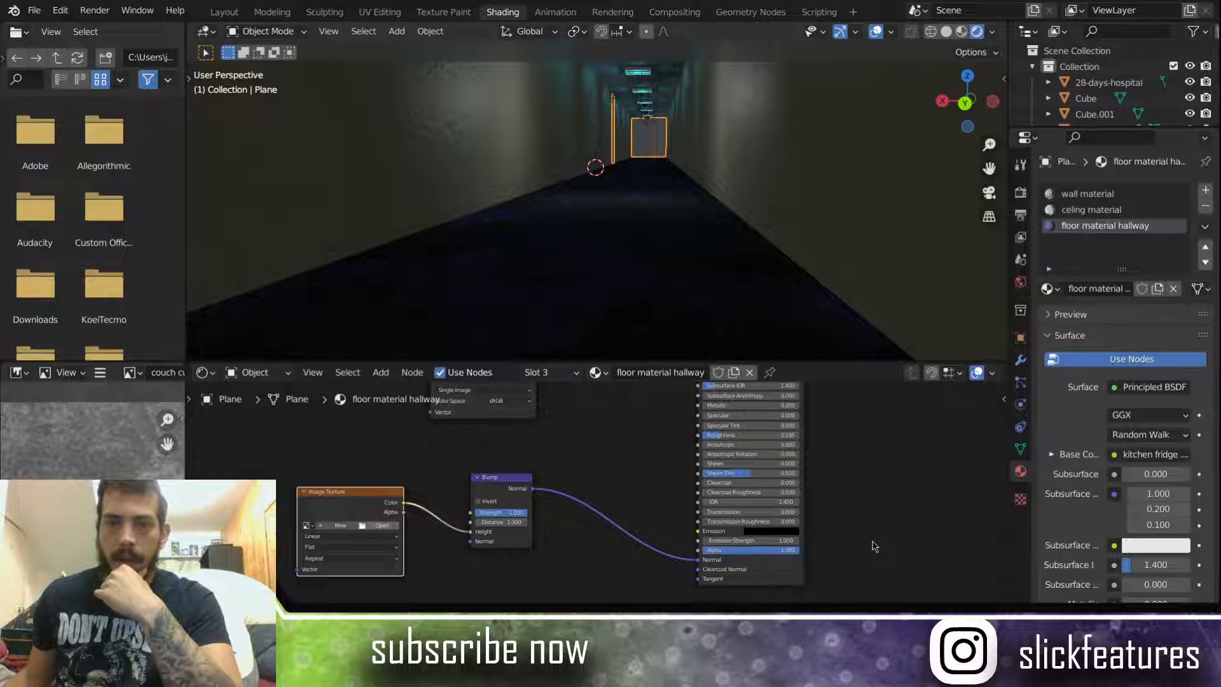
pyautogui.hotkey('ctrl', 'z')
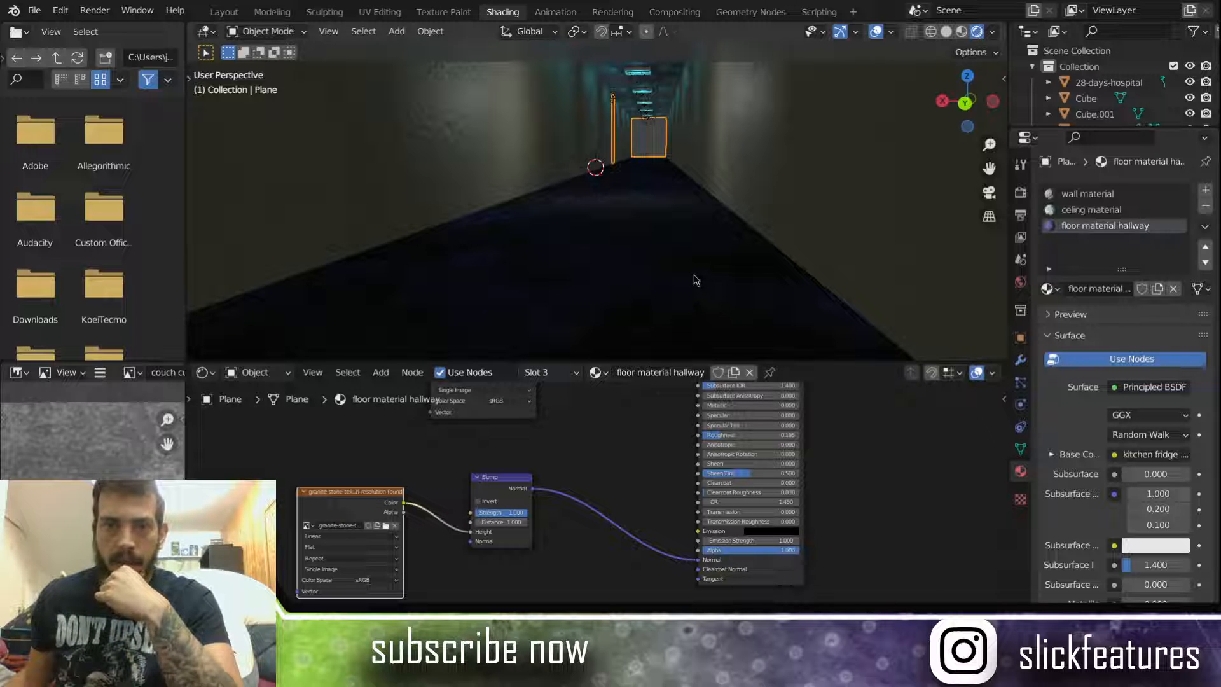
# Step: Switch the viewport to Material Preview shading and set the Bump node's Strength to 0.607
pyautogui.scroll(2, 693, 277)
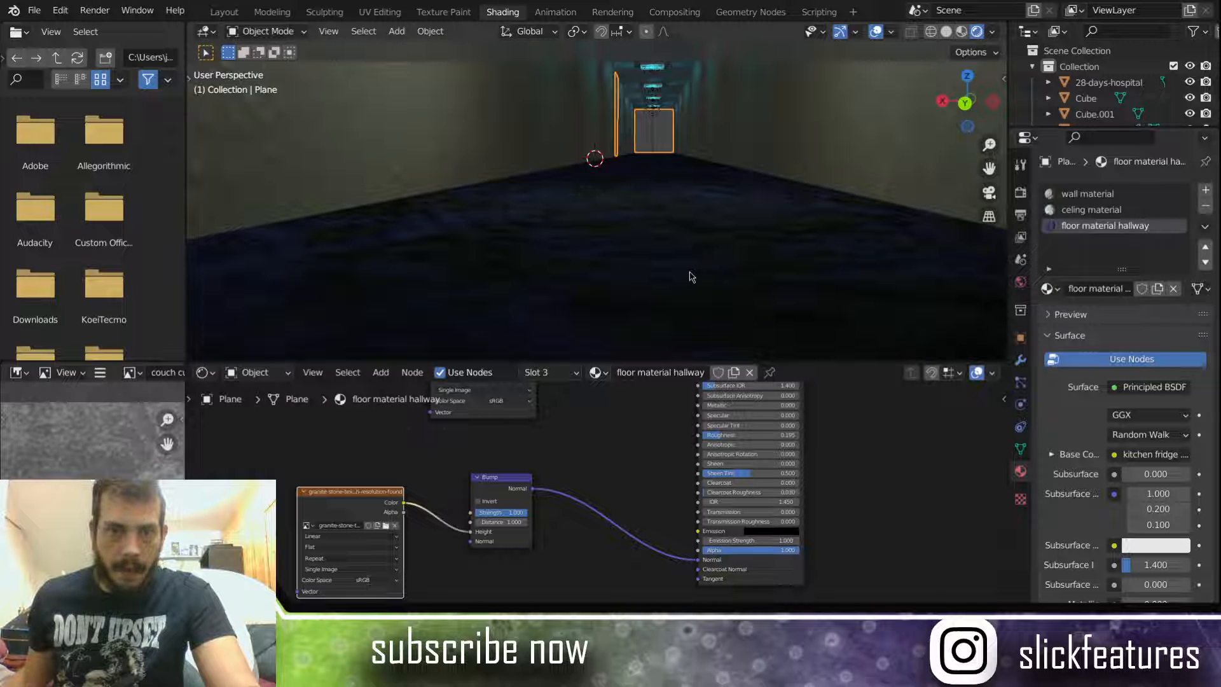
pyautogui.press('z')
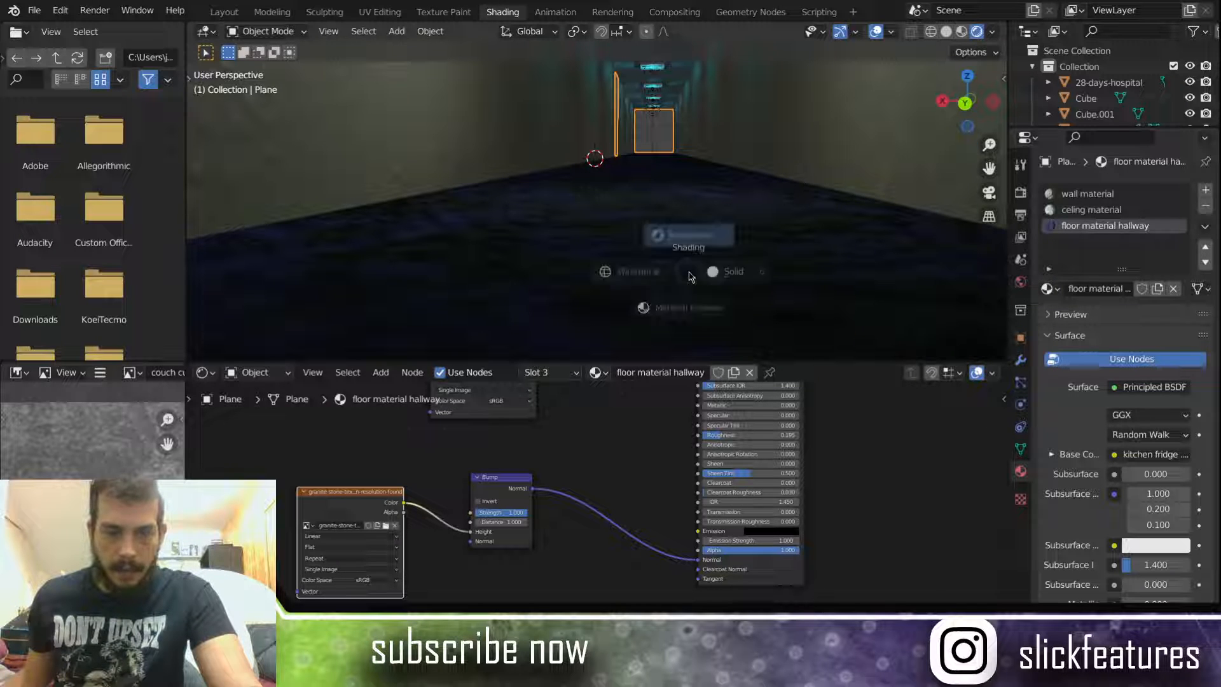
pyautogui.click(691, 361)
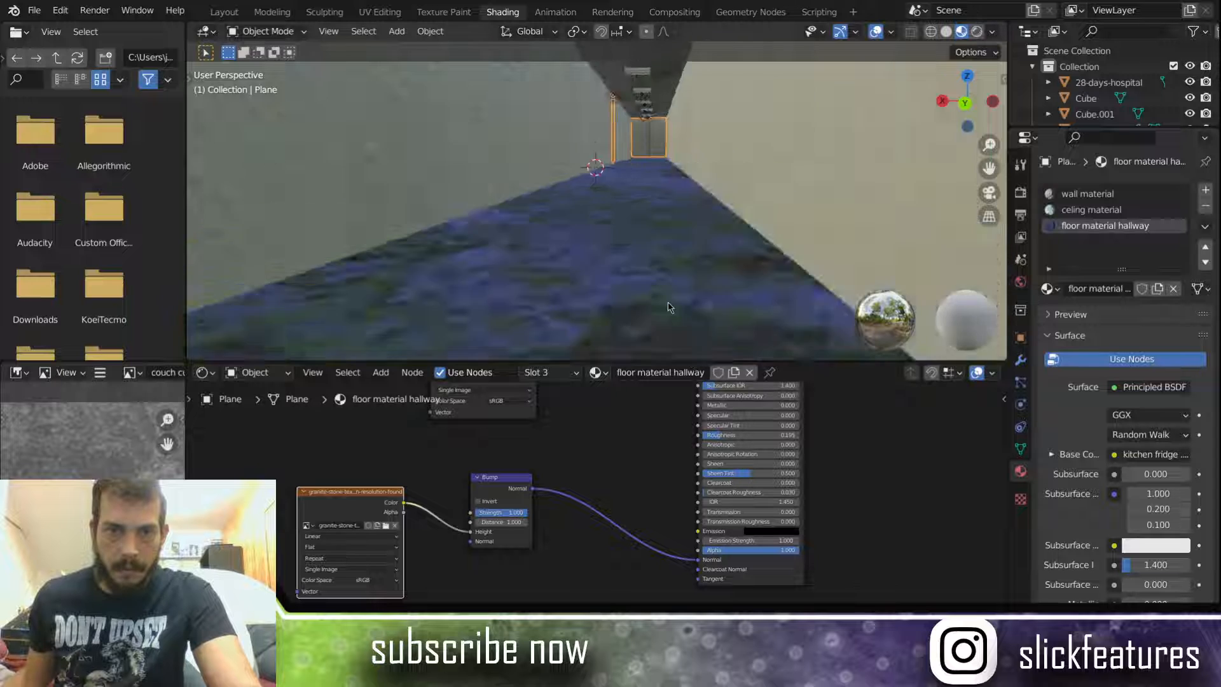
pyautogui.scroll(-8, 649, 260)
pyautogui.scroll(8, 646, 285)
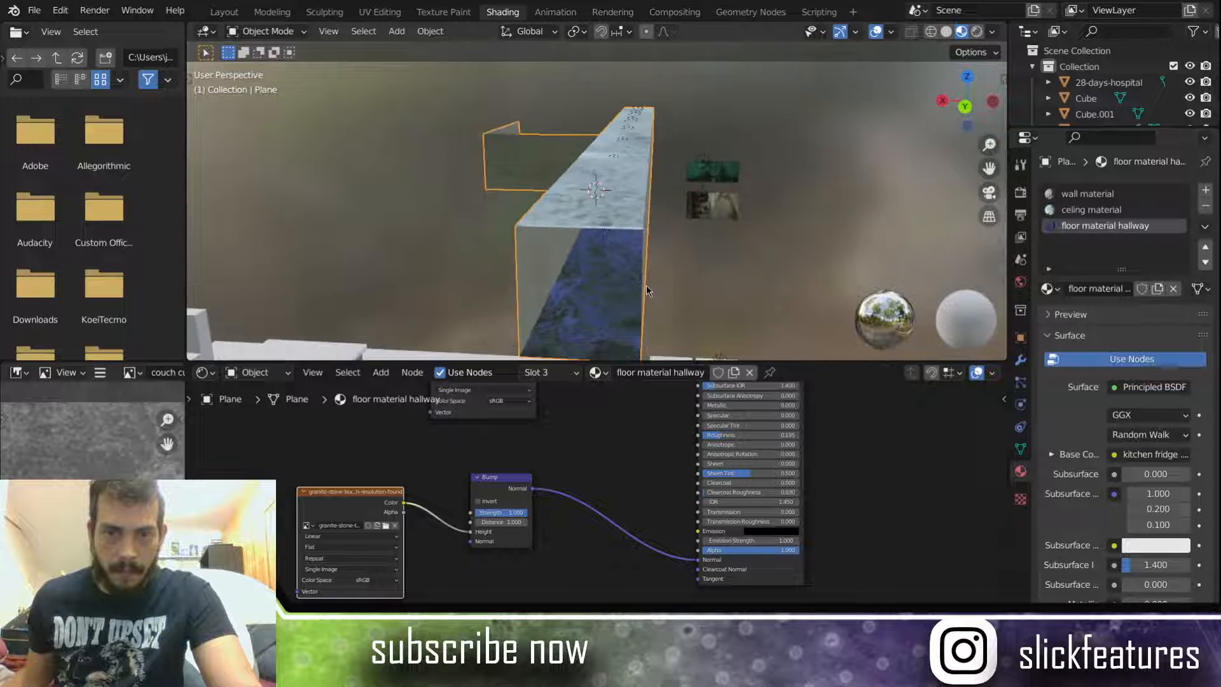
pyautogui.scroll(4, 653, 254)
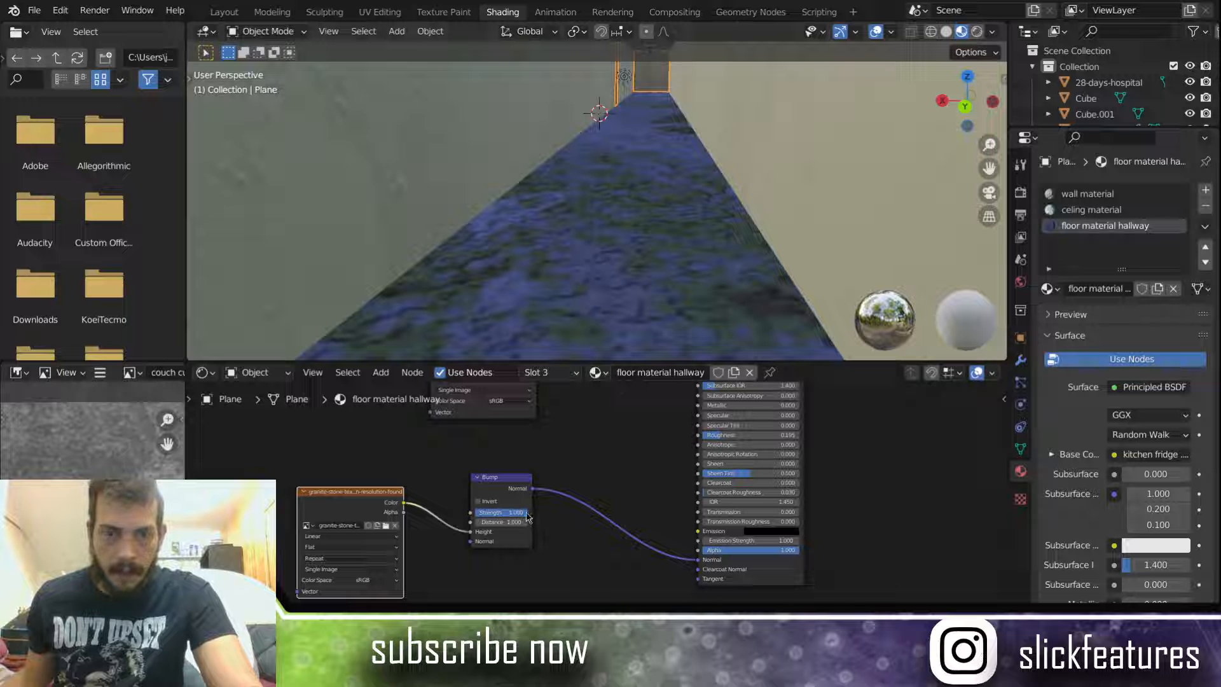
pyautogui.moveTo(525, 513); pyautogui.dragTo(513, 513)
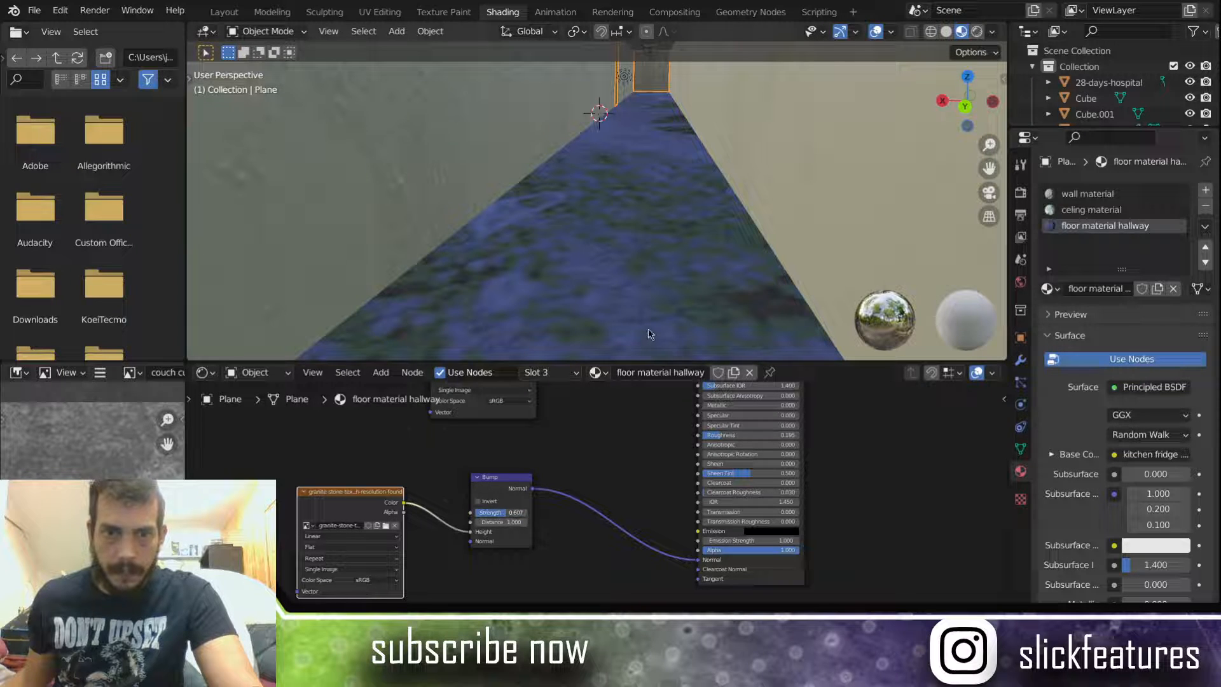
# Step: Check the floor's bump in the preview and switch the viewport back to Rendered shading
pyautogui.scroll(-2, 647, 328)
pyautogui.scroll(-1, 647, 314)
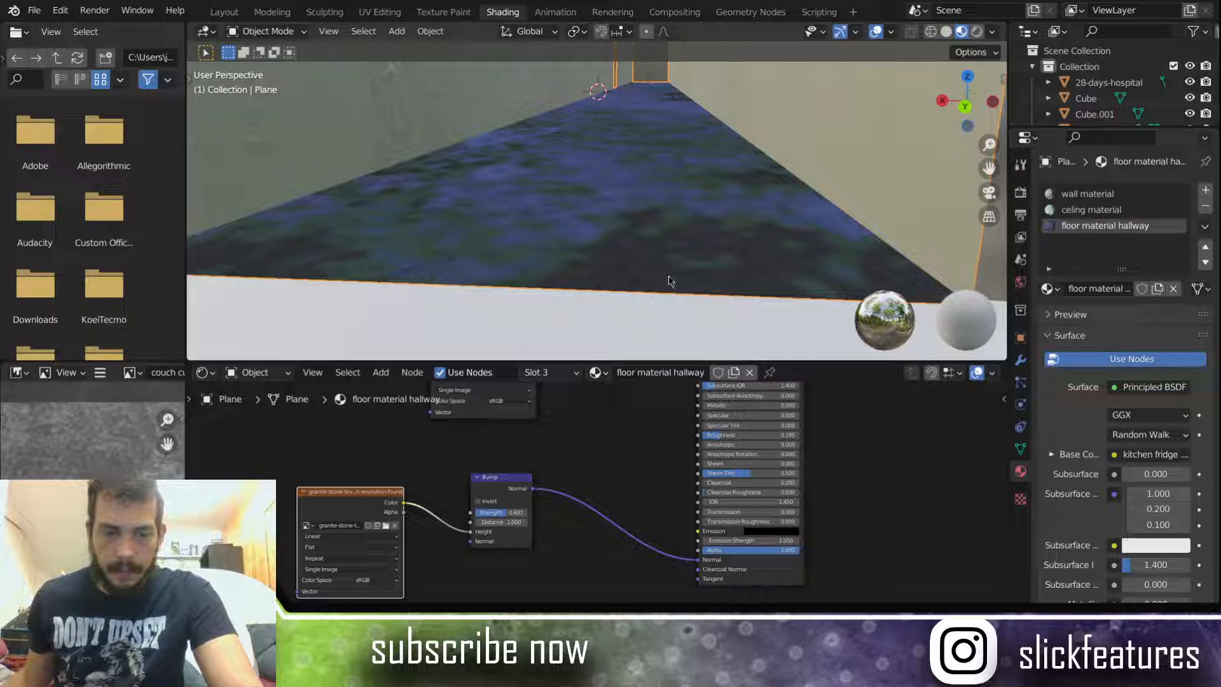
pyautogui.scroll(-2, 687, 261)
pyautogui.scroll(-1, 693, 252)
pyautogui.scroll(3, 697, 234)
pyautogui.keyDown('shift'); pyautogui.moveTo(697, 234); pyautogui.dragTo(674, 255, button='middle'); pyautogui.keyUp('shift')
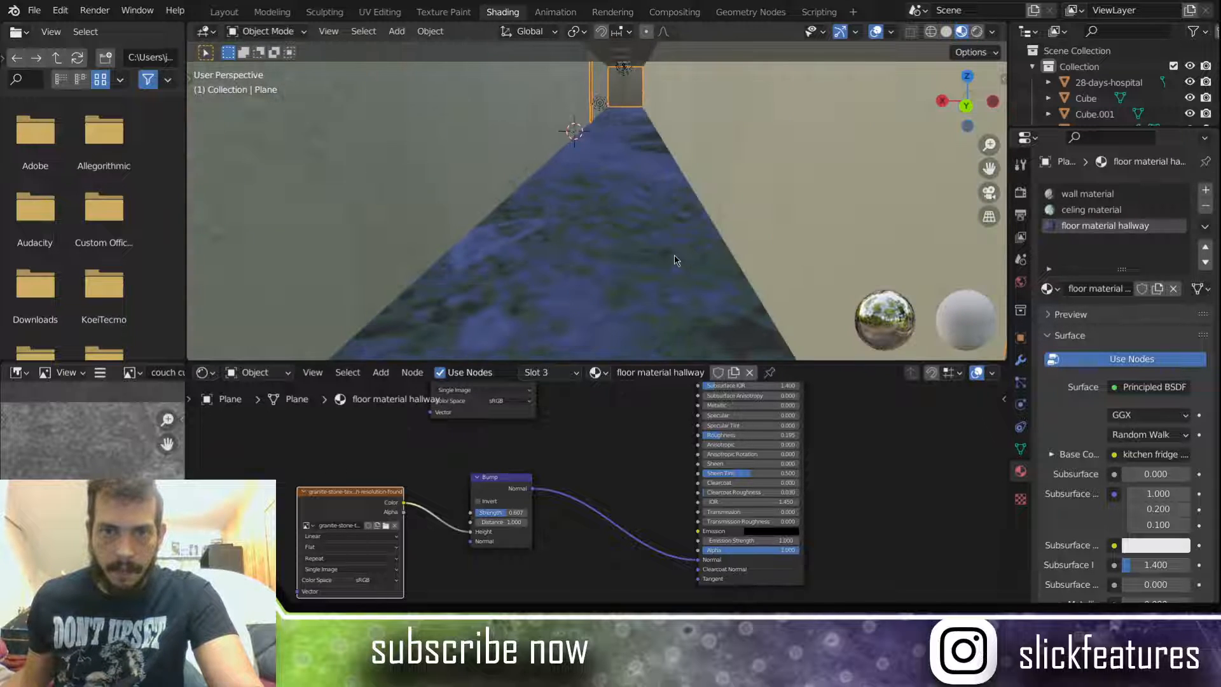
pyautogui.press('z')
pyautogui.click(671, 185)
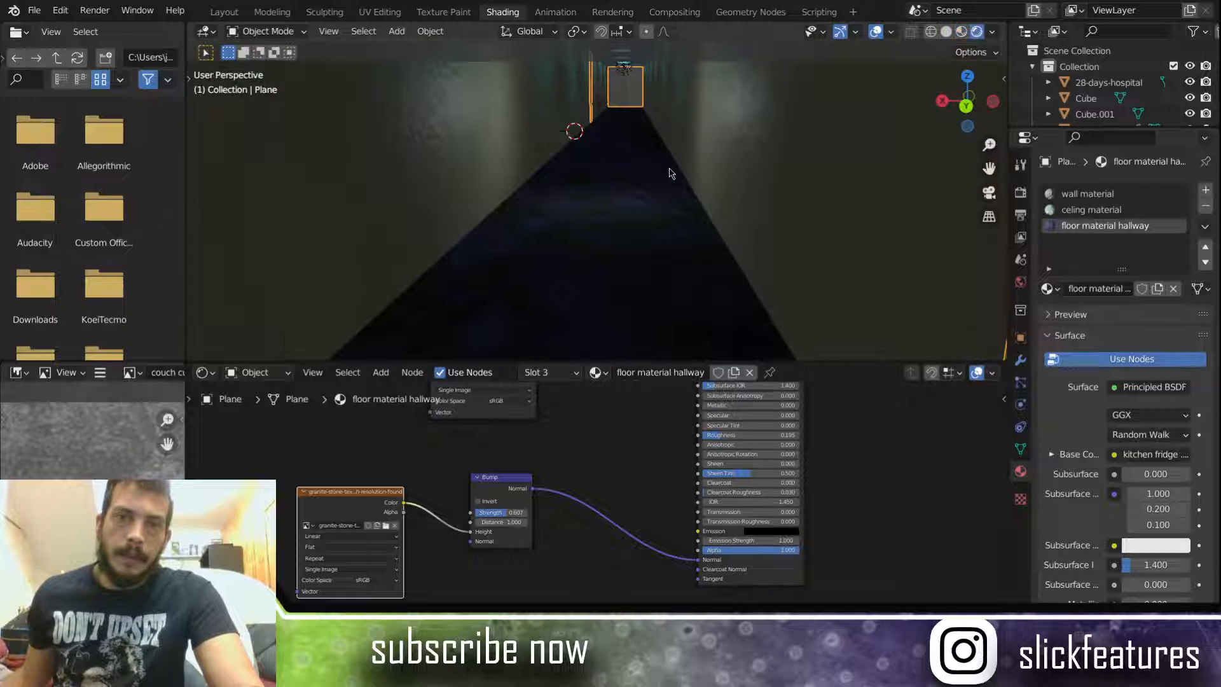
# Step: Examine the hallway's floor and walls in the rendered viewport from inside and outside the corridor
pyautogui.scroll(-2, 671, 193)
pyautogui.moveTo(671, 192); pyautogui.dragTo(676, 188, button='middle')
pyautogui.scroll(2, 678, 191)
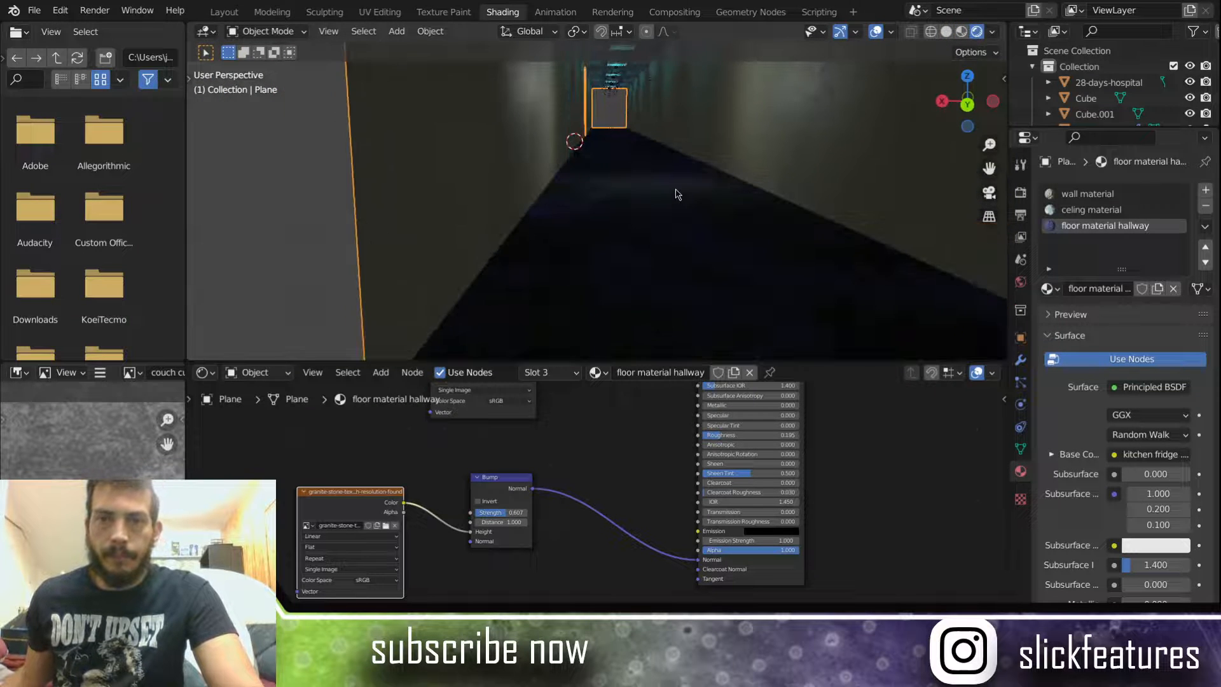
pyautogui.scroll(-2, 665, 200)
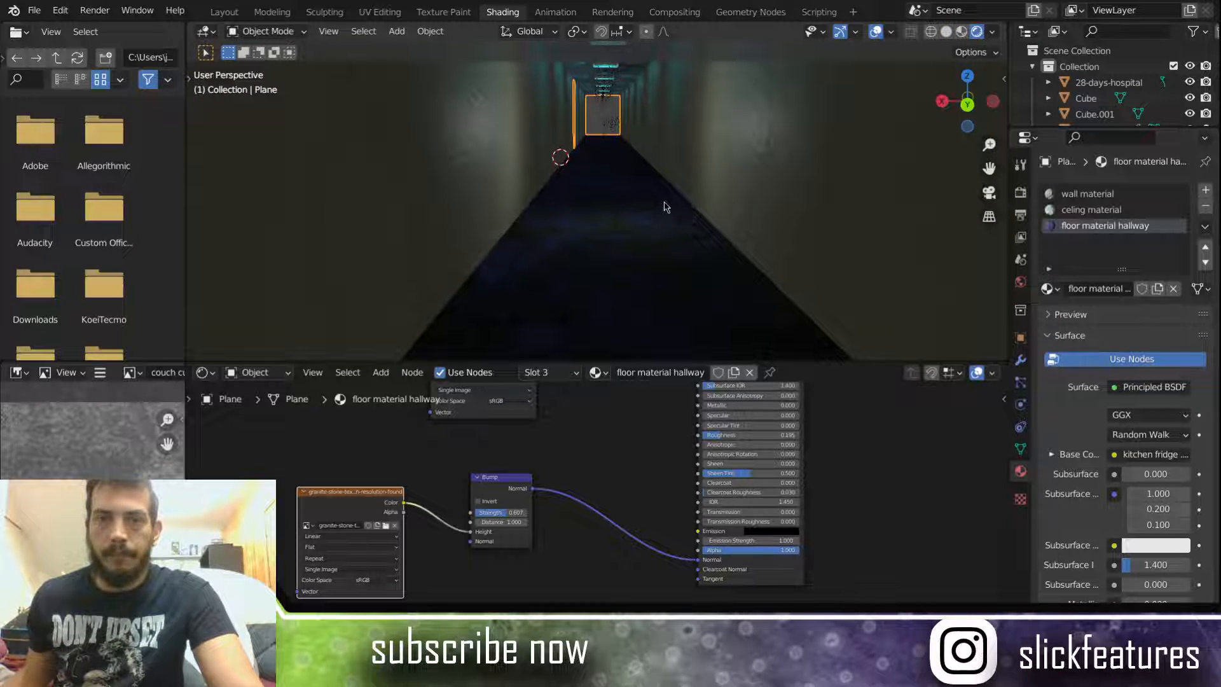
pyautogui.scroll(-3, 693, 202)
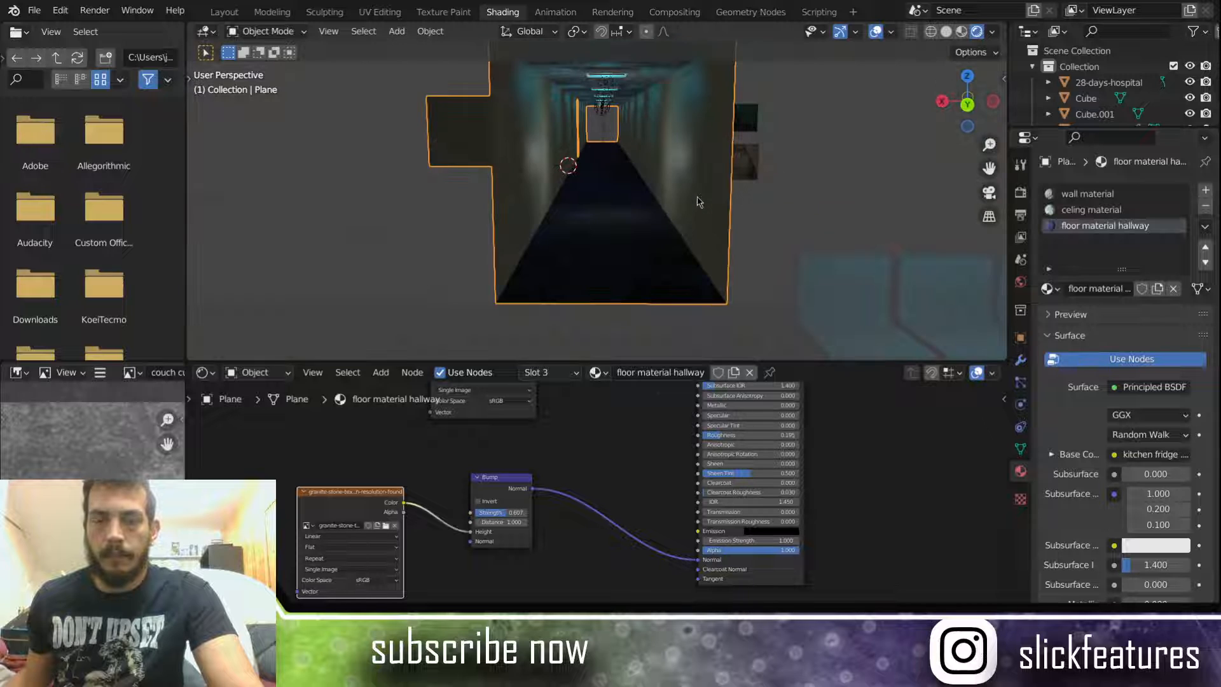
pyautogui.scroll(-3, 700, 202)
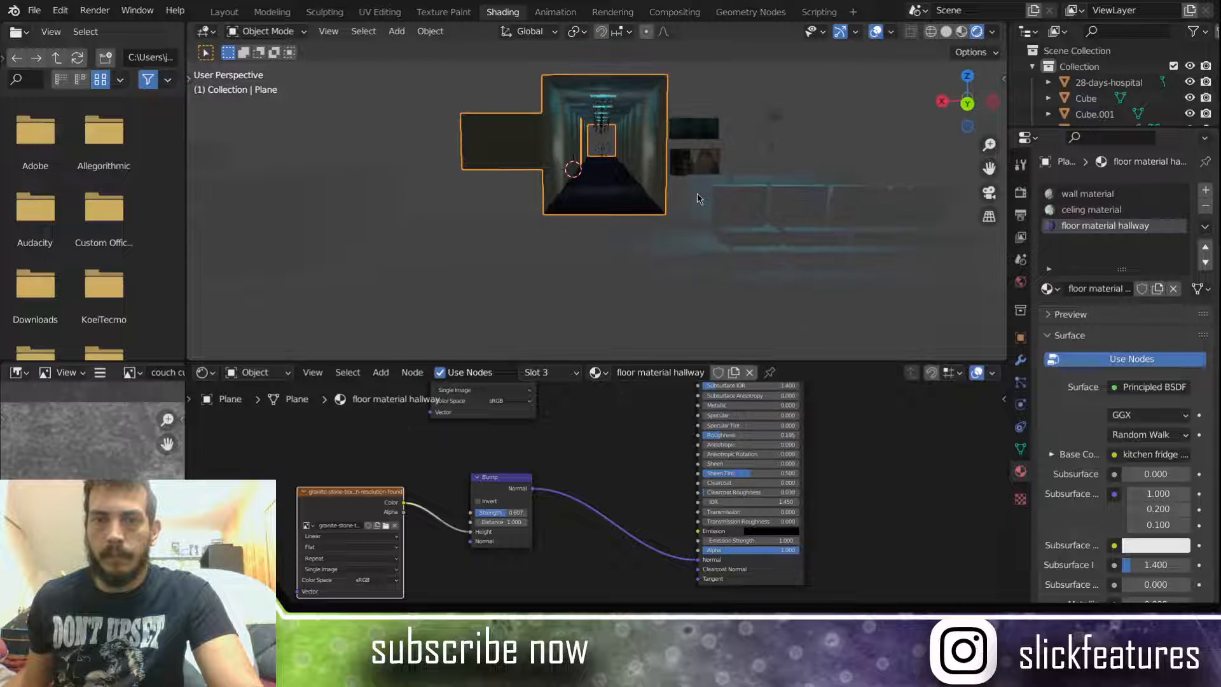
pyautogui.keyDown('shift'); pyautogui.moveTo(697, 195); pyautogui.dragTo(674, 222, button='middle'); pyautogui.keyUp('shift')
pyautogui.scroll(1, 692, 194)
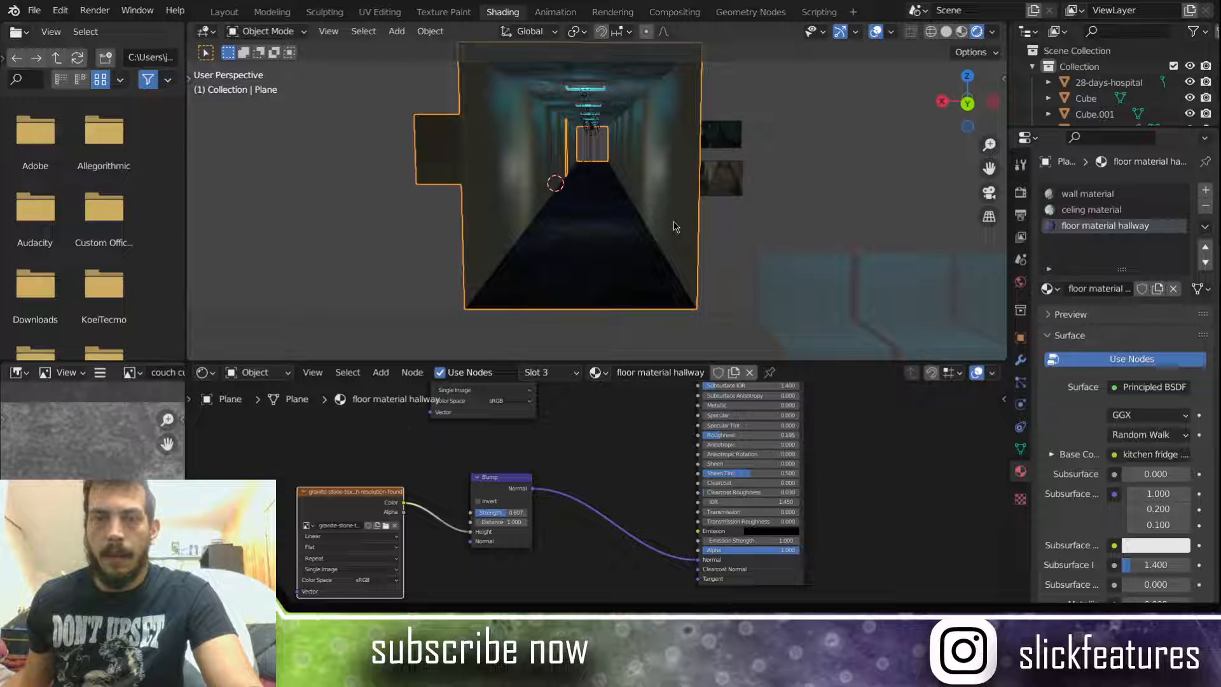
pyautogui.scroll(2, 676, 223)
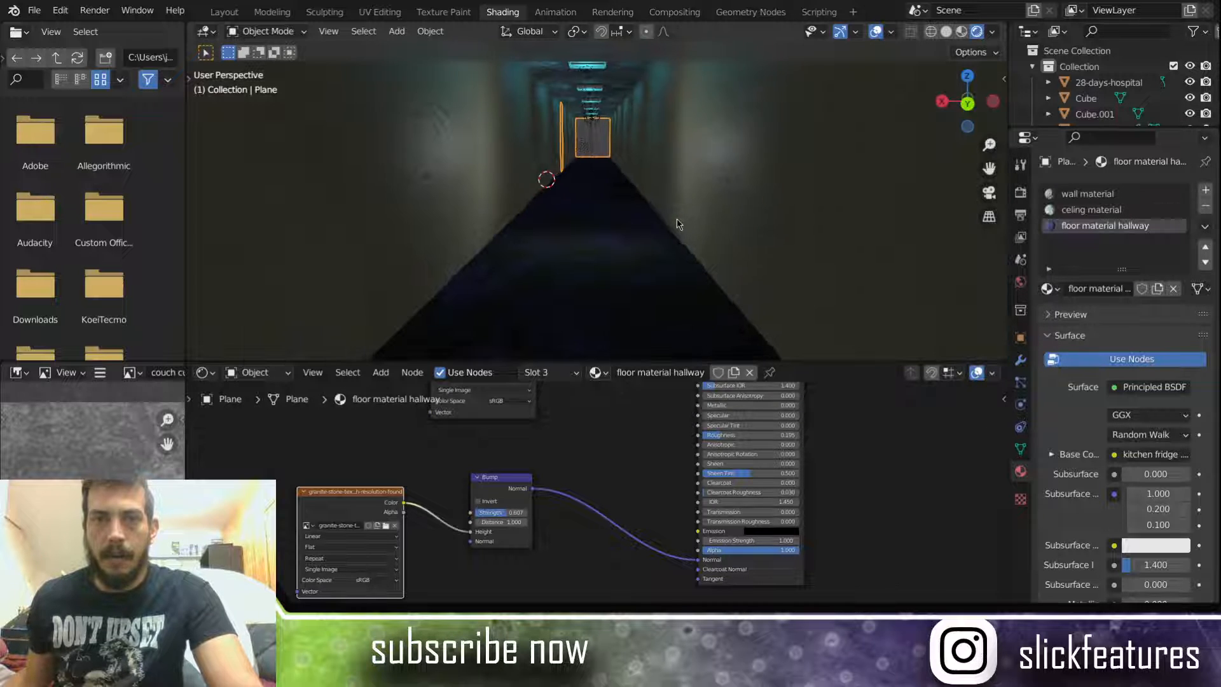
# Step: Switch to the Layout workspace and maximize the 3D viewport, looking down the hallway
pyautogui.click(231, 16)
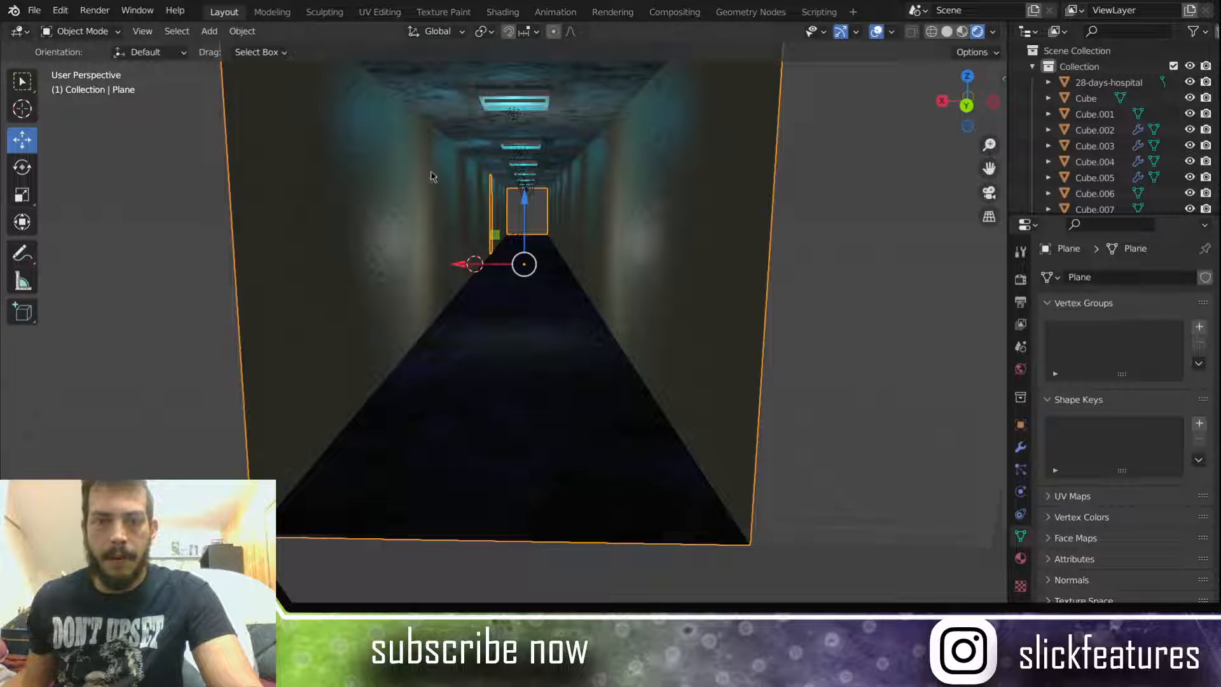
pyautogui.hotkey('ctrl', 'space')
pyautogui.moveTo(493, 199); pyautogui.dragTo(499, 196, button='middle')
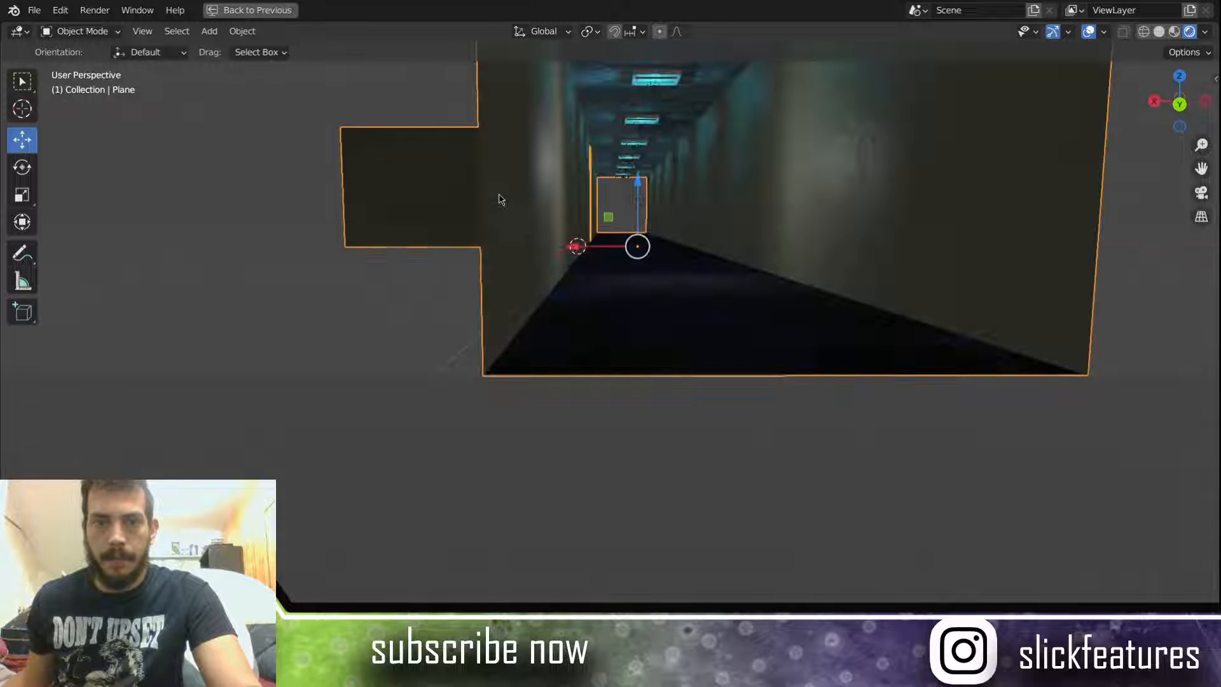
pyautogui.moveTo(556, 194); pyautogui.dragTo(546, 223, button='middle')
pyautogui.scroll(5, 543, 213)
# Step: Hide the viewport overlays and gizmos and frame the whole hallway for a clean rendered look
pyautogui.click(1089, 36)
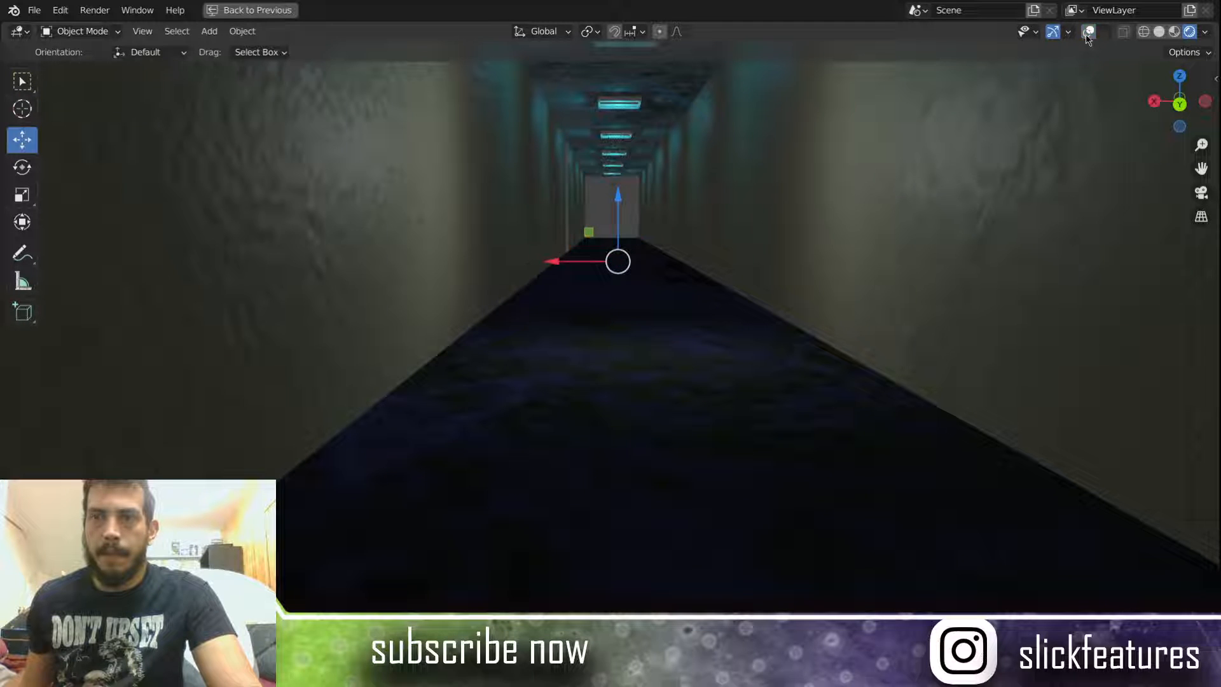
pyautogui.click(1052, 37)
pyautogui.scroll(-6, 884, 141)
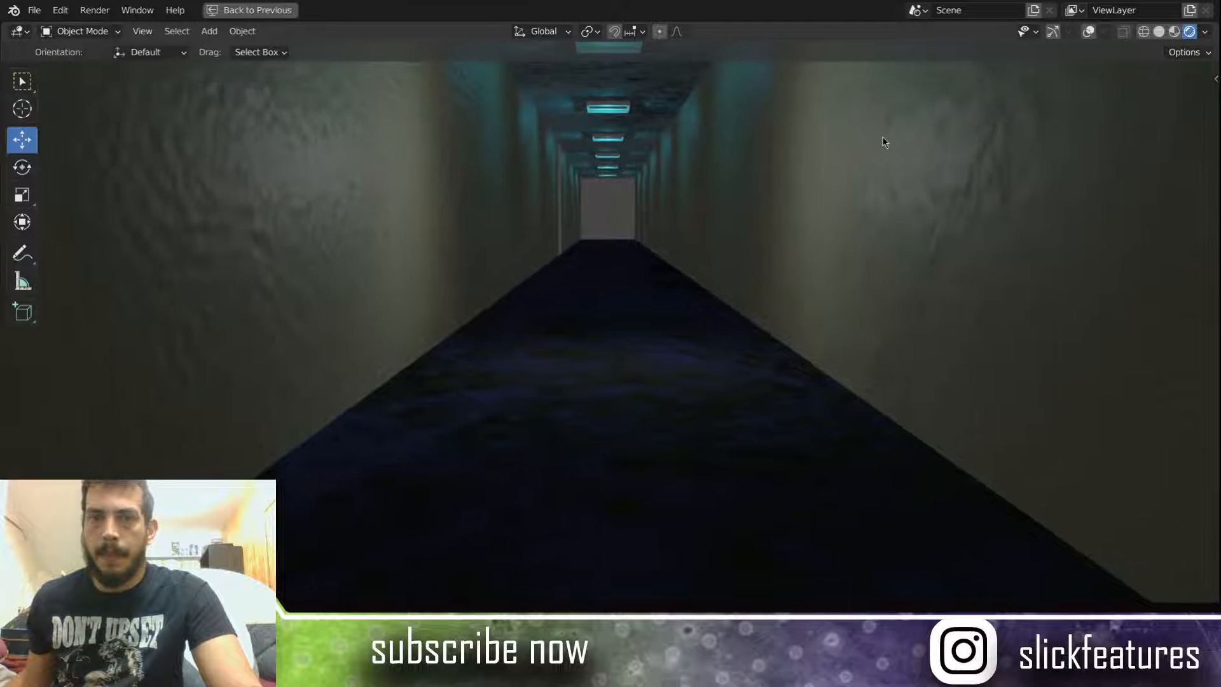
pyautogui.scroll(2, 885, 145)
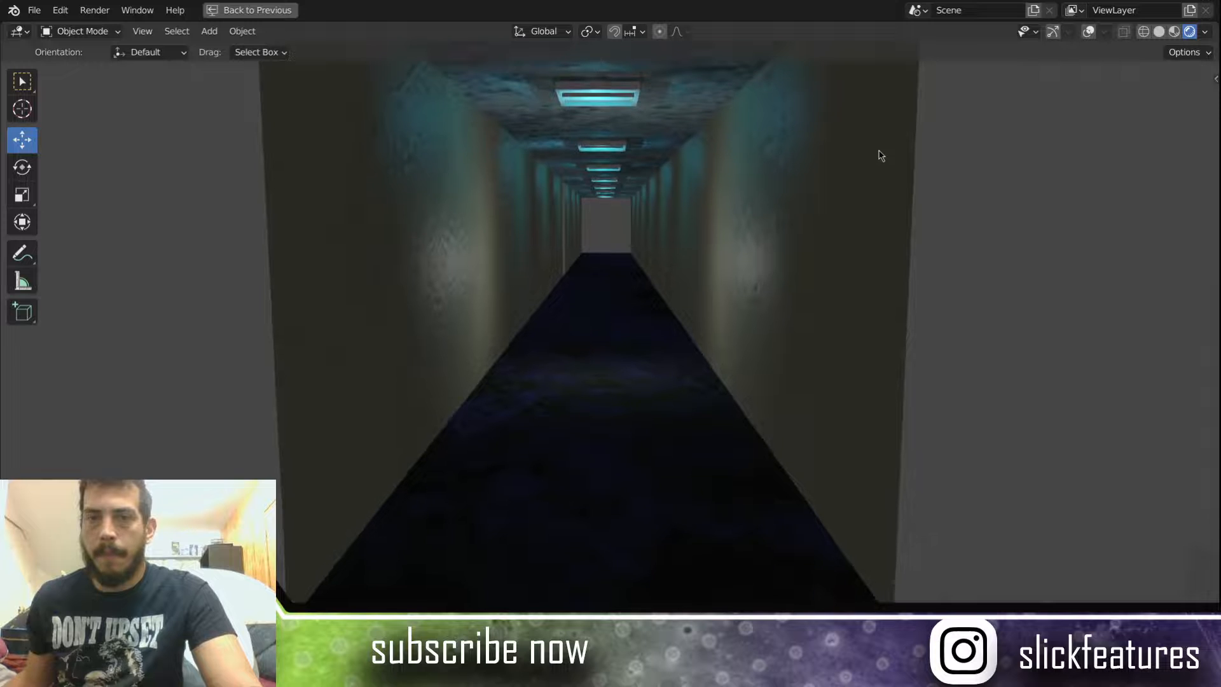
pyautogui.moveTo(880, 151); pyautogui.dragTo(880, 145, button='middle')
pyautogui.moveTo(725, 172); pyautogui.dragTo(724, 172, button='middle')
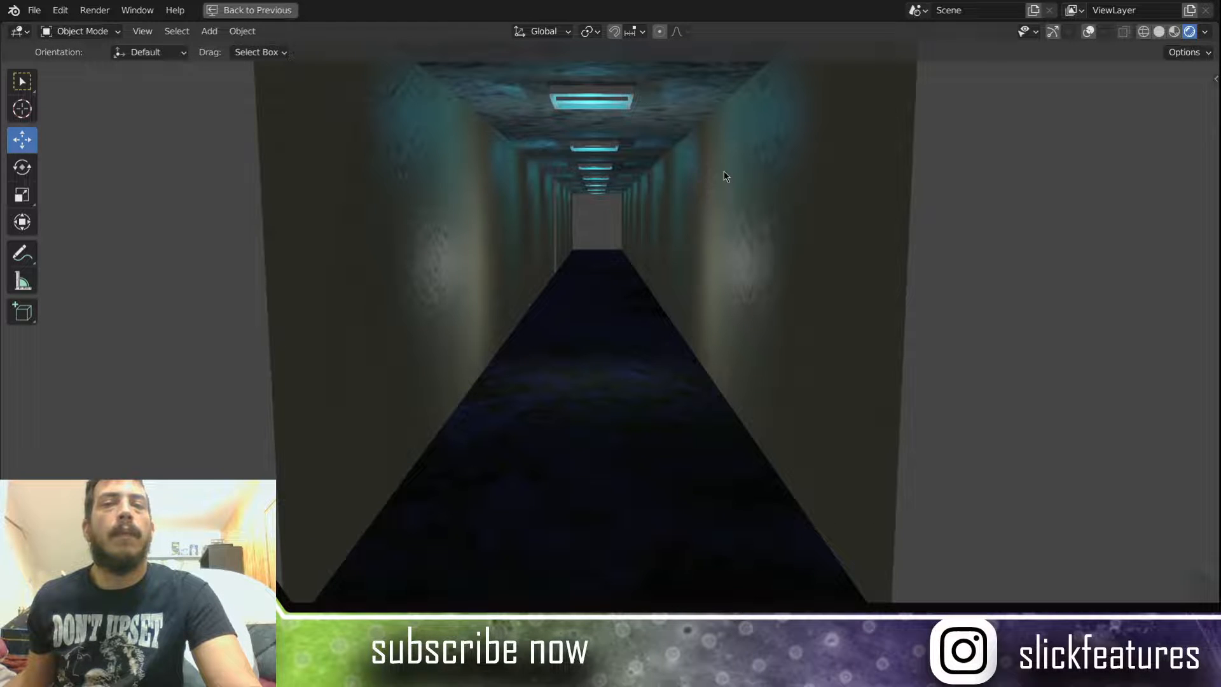
pyautogui.scroll(1, 725, 172)
pyautogui.scroll(-1, 726, 172)
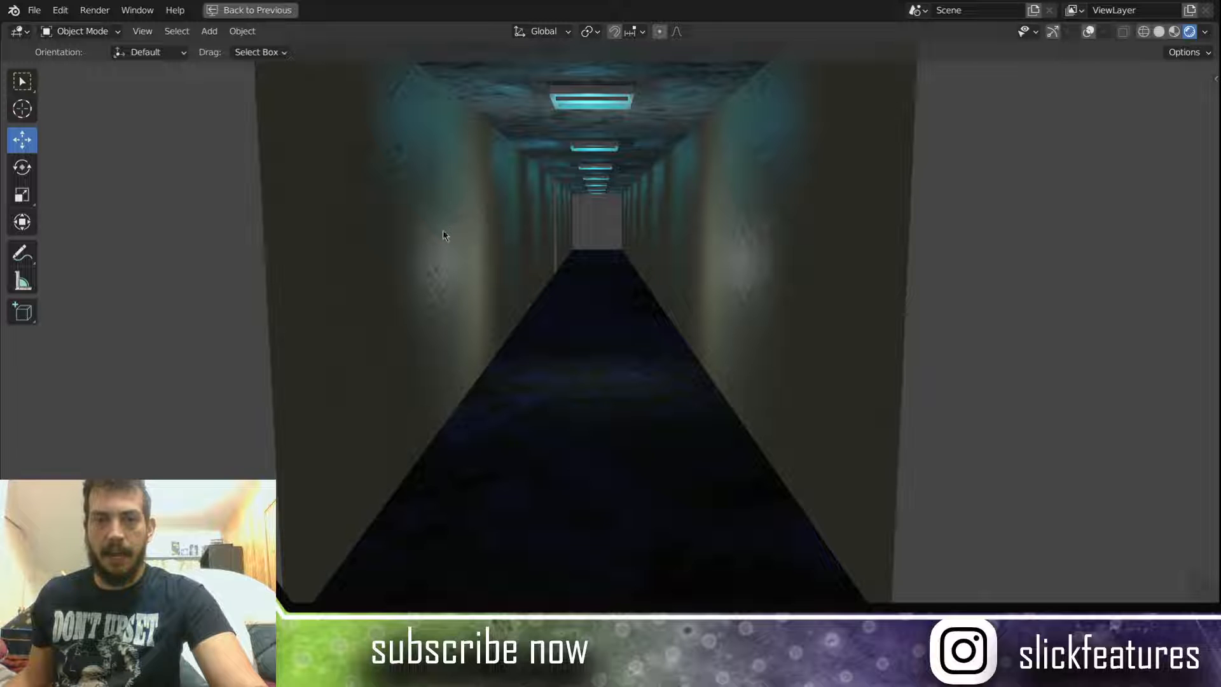
# Step: Restore the full Layout workspace, enter Edit Mode on the hallway mesh, and turn the viewport overlays and gizmos back on
pyautogui.moveTo(657, 236); pyautogui.dragTo(633, 245, button='middle')
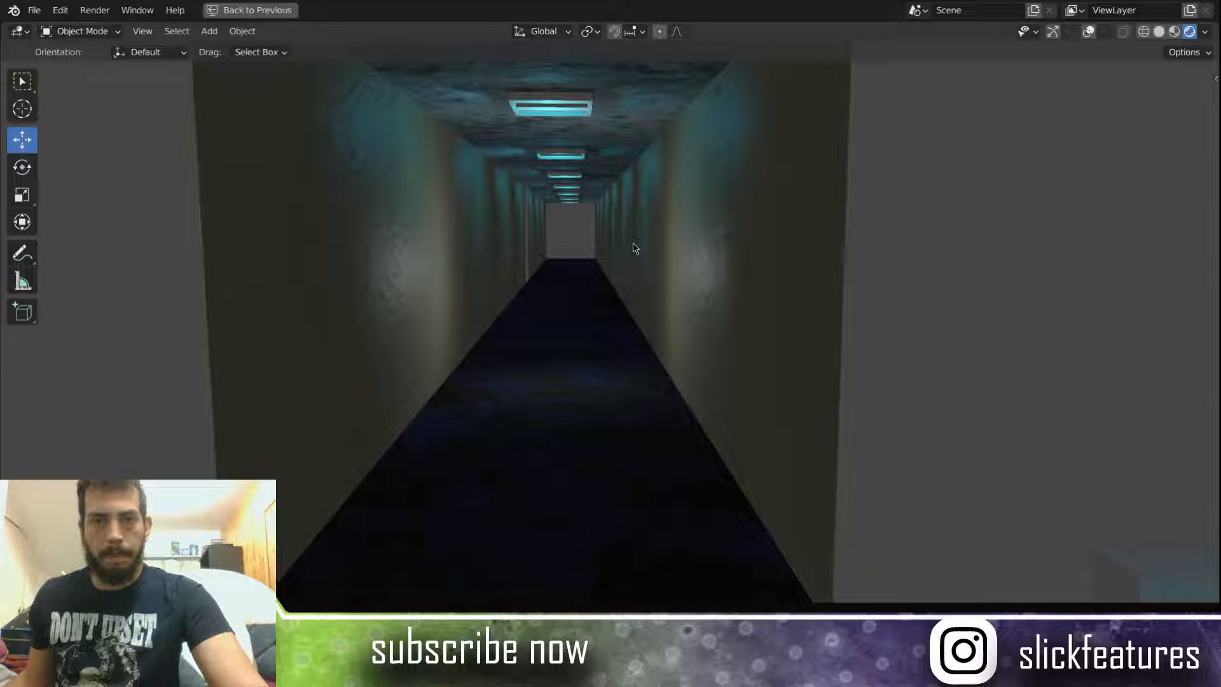
pyautogui.moveTo(635, 248); pyautogui.dragTo(643, 240, button='middle')
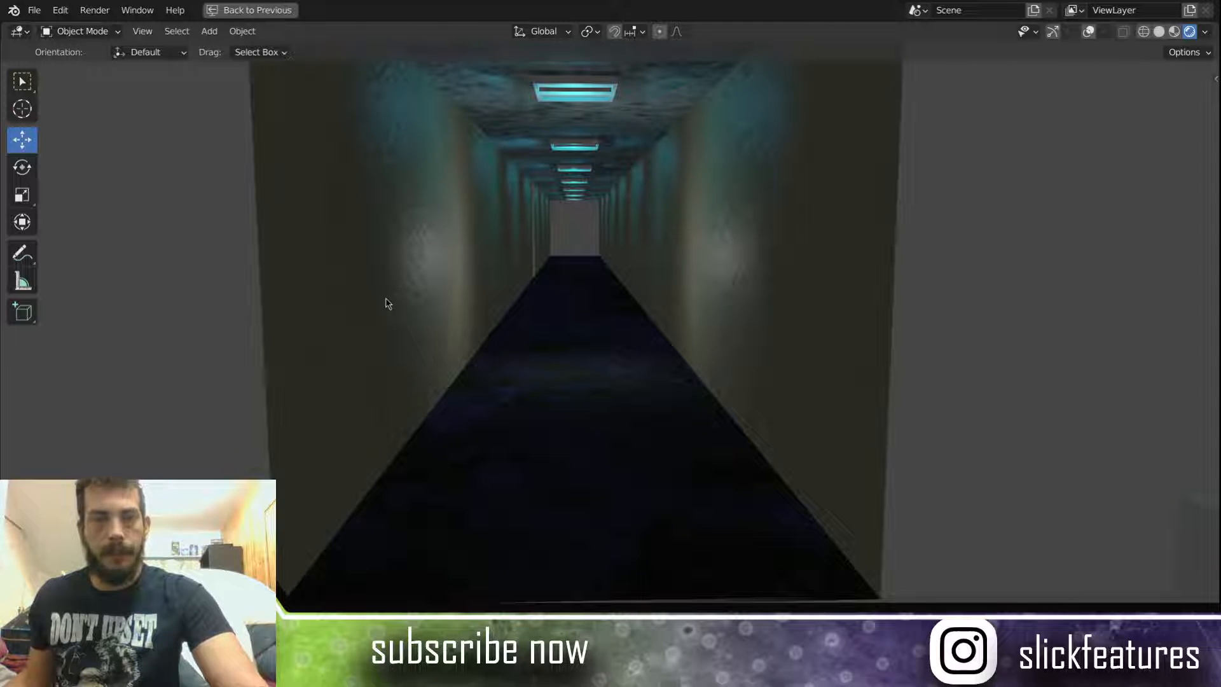
pyautogui.hotkey('ctrl', 'space')
pyautogui.press('Tab')
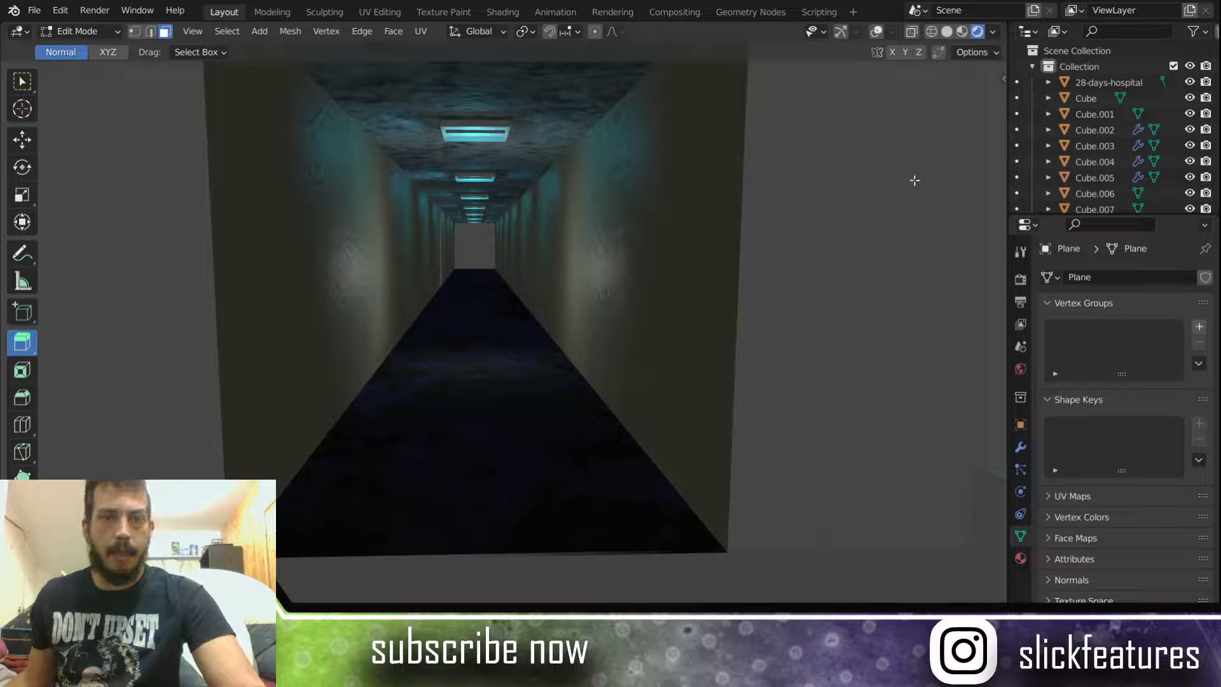
pyautogui.click(877, 31)
pyautogui.click(840, 32)
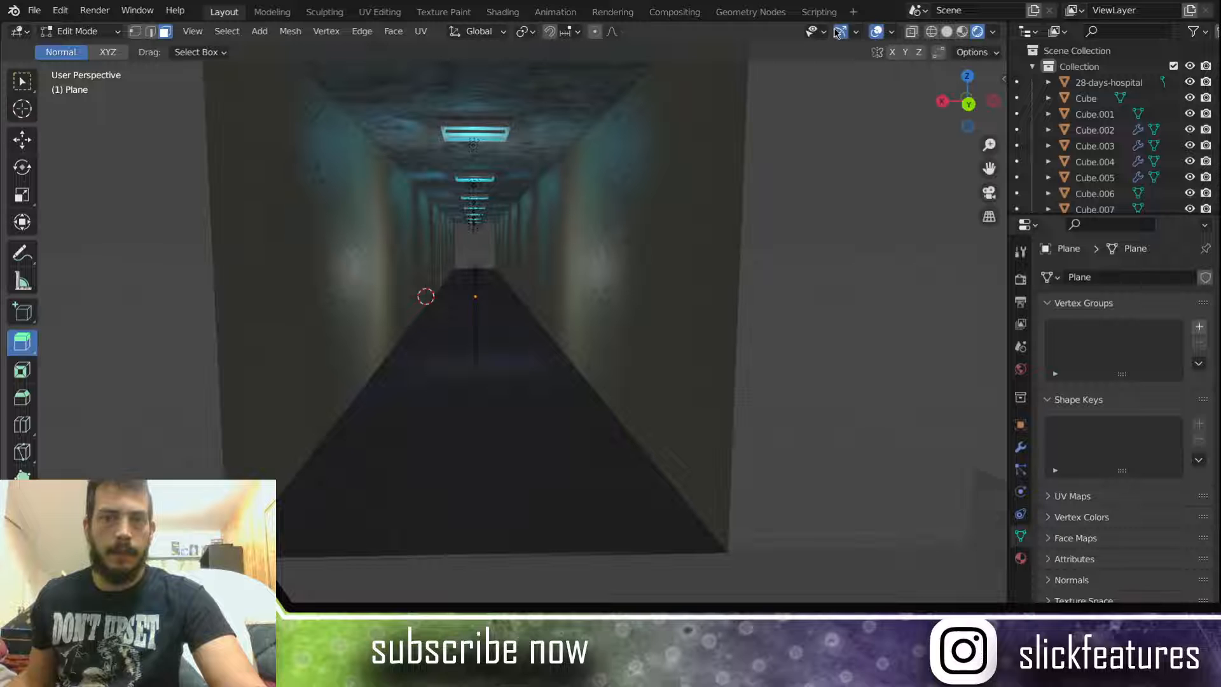
# Step: Add a single horizontal loop cut along the full length of the uninterrupted hallway wall, at about mid-height
pyautogui.click(328, 257)
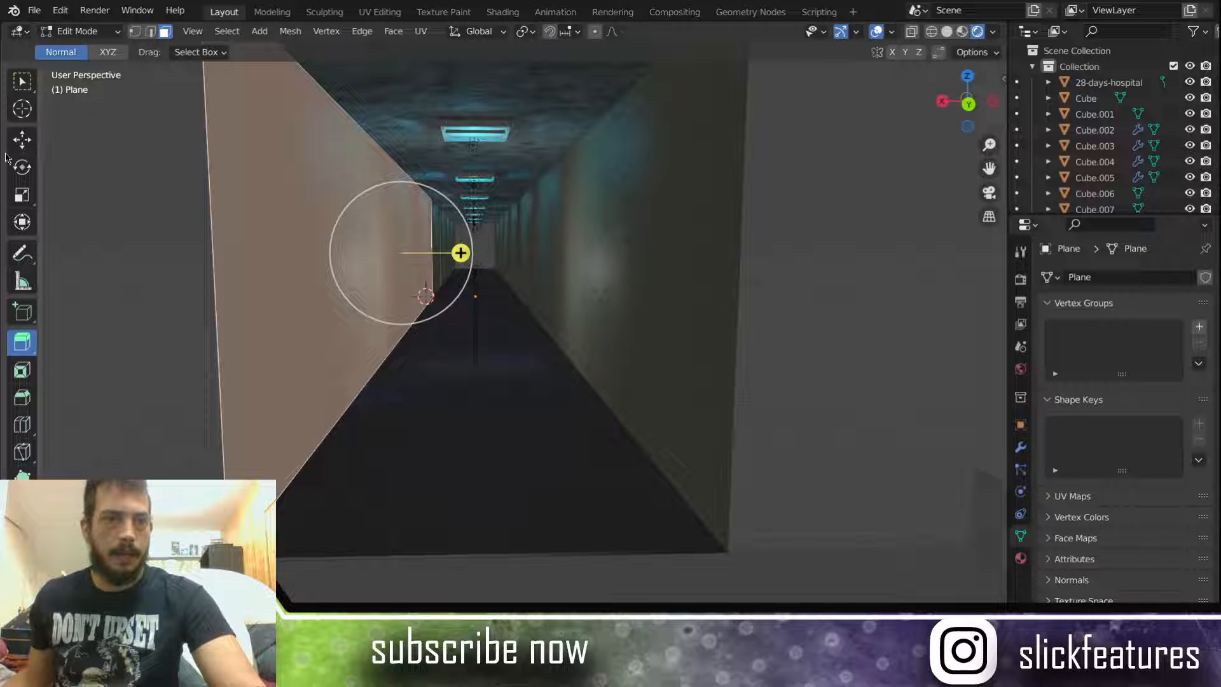
pyautogui.click(23, 140)
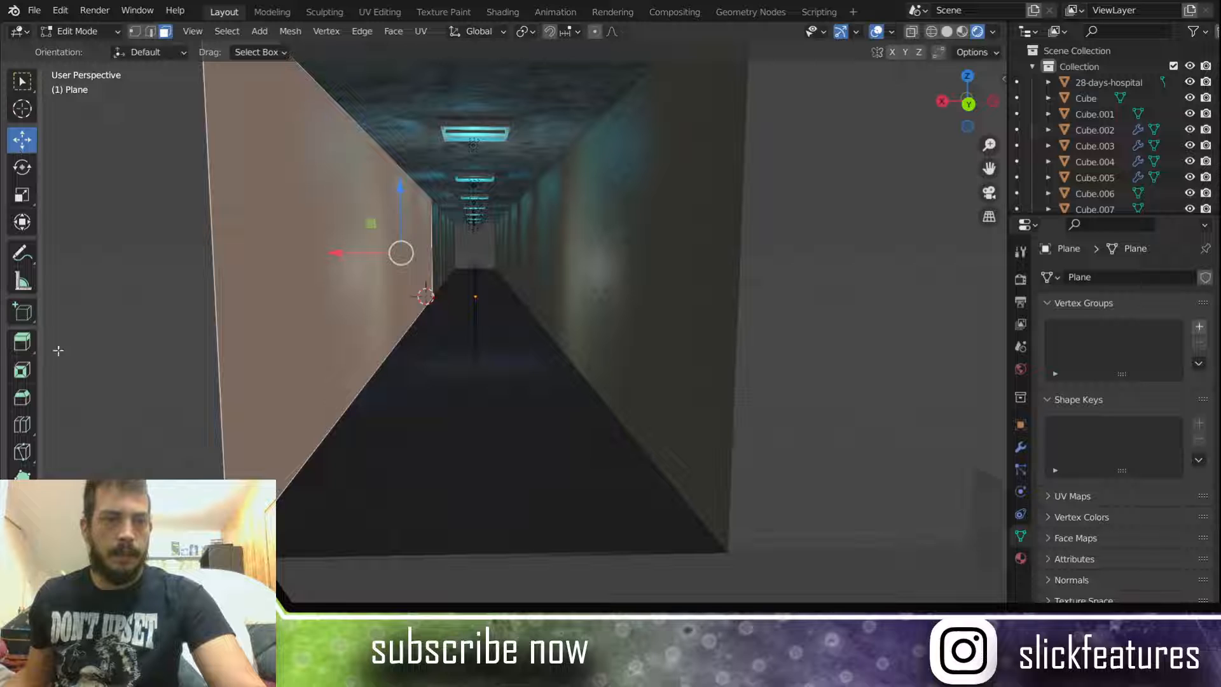
pyautogui.click(26, 424)
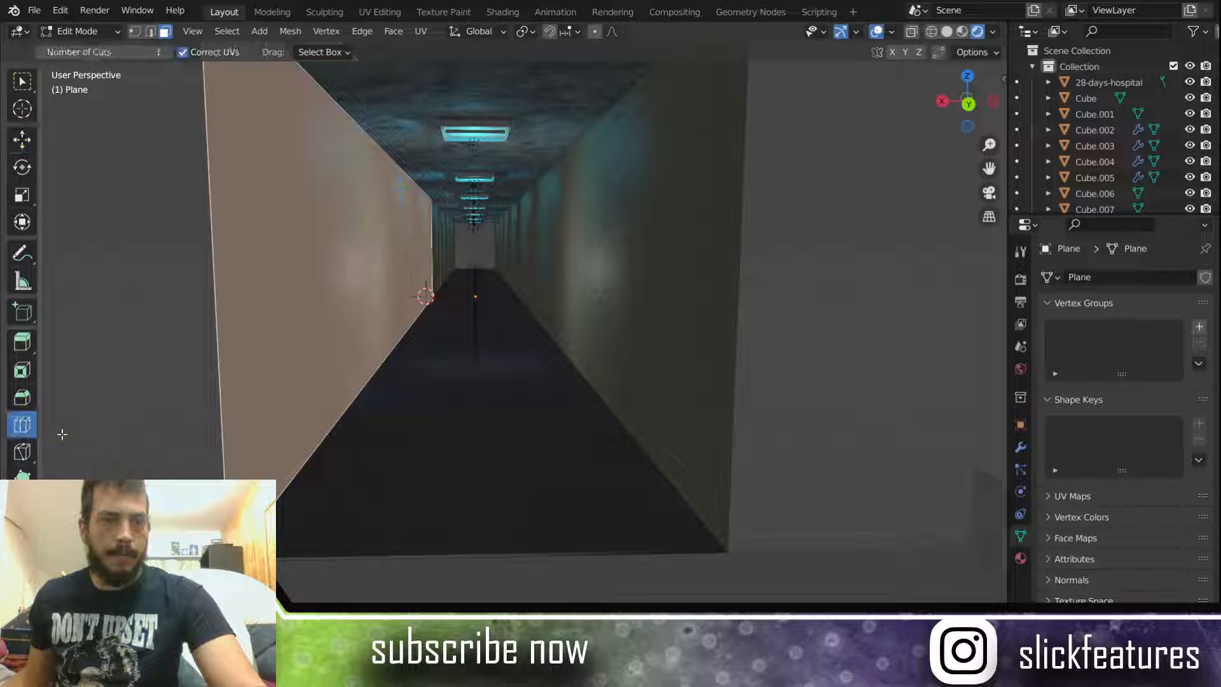
pyautogui.click(22, 140)
pyautogui.click(87, 158)
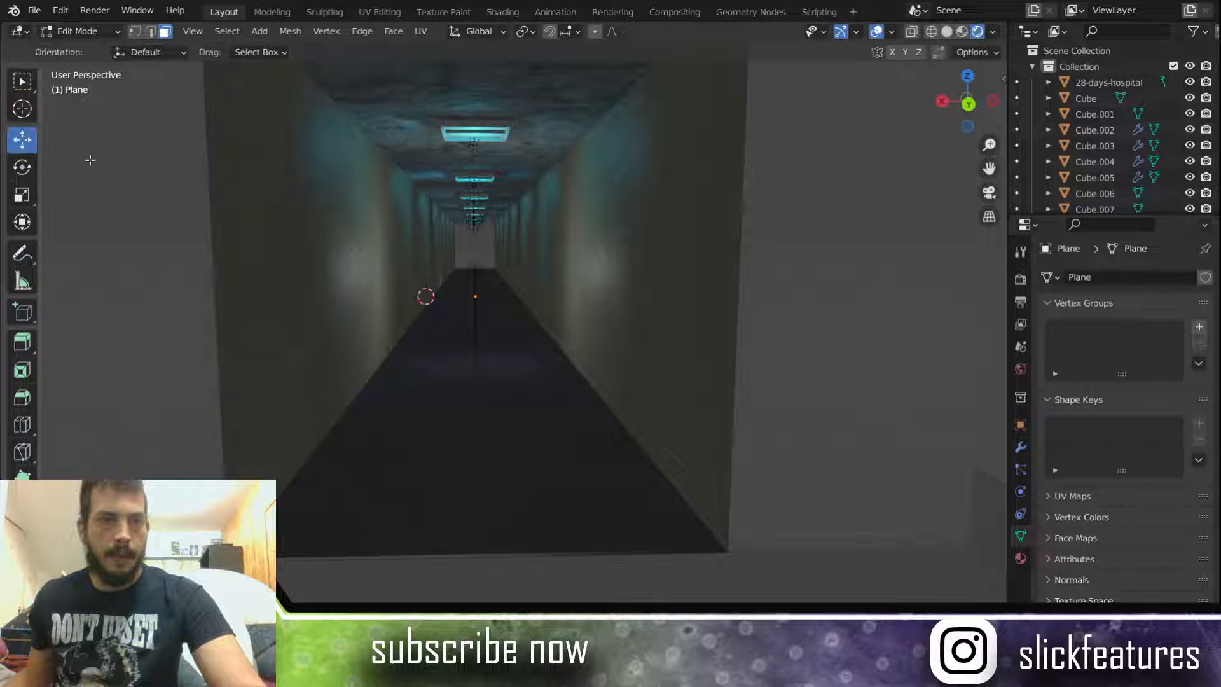
pyautogui.click(22, 424)
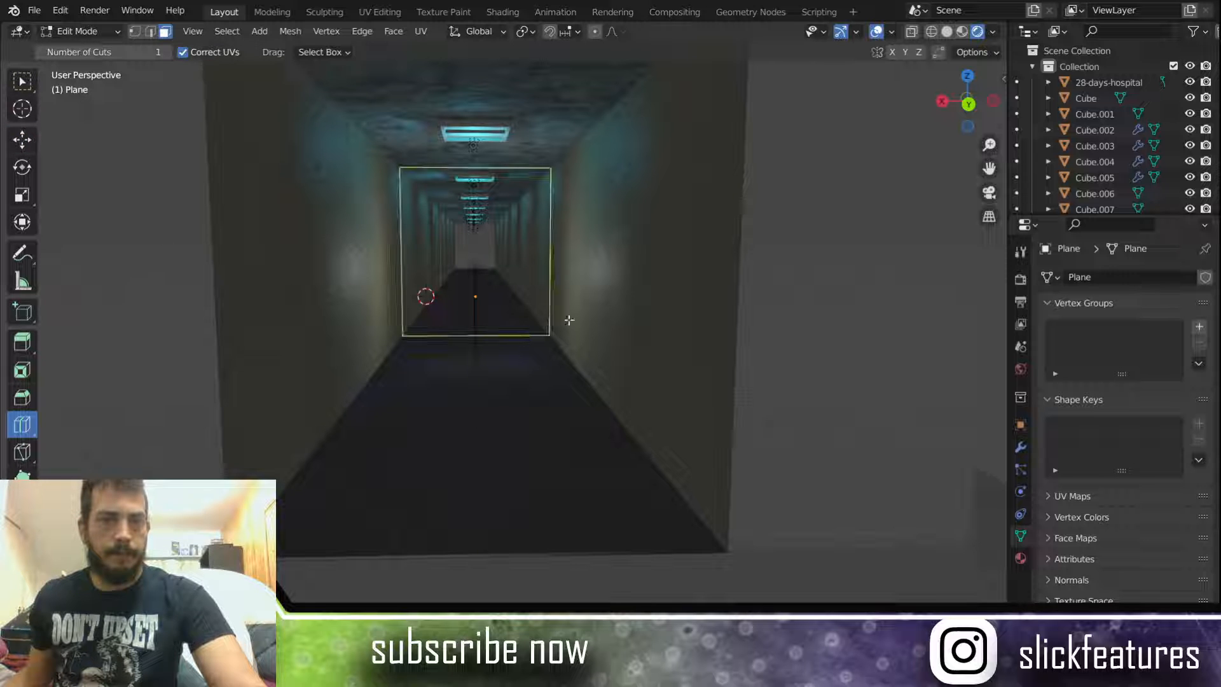
pyautogui.moveTo(763, 316); pyautogui.dragTo(613, 327, button='middle')
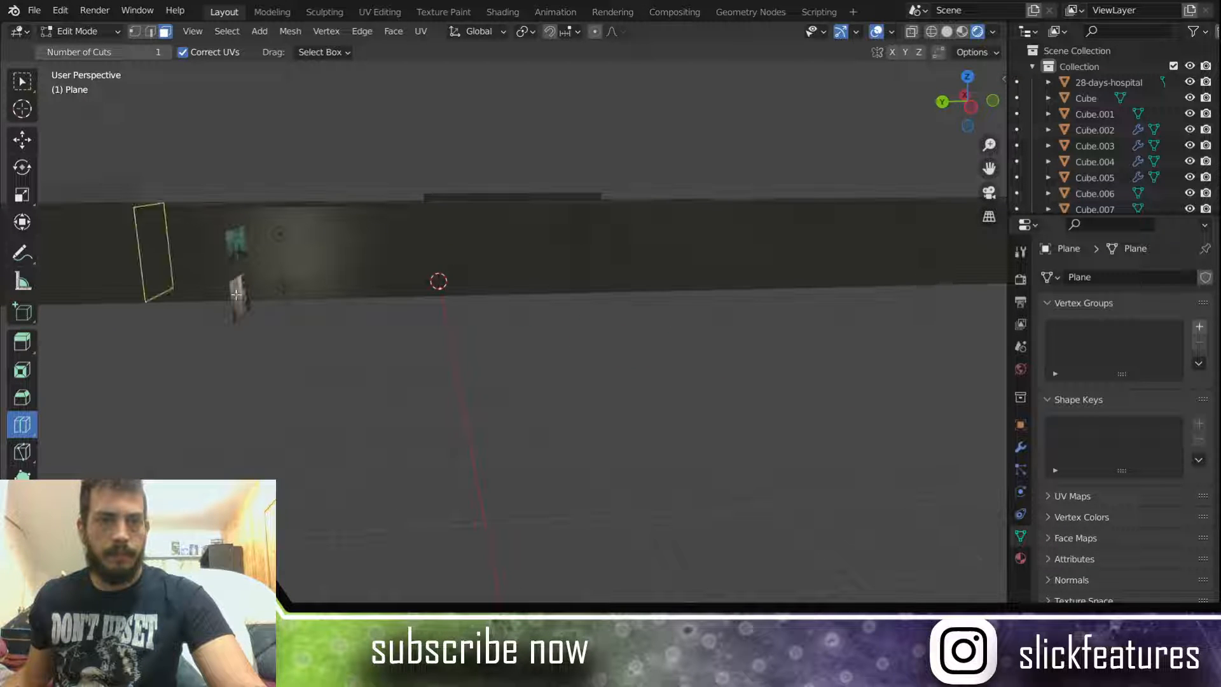
pyautogui.click(412, 250)
pyautogui.moveTo(316, 267); pyautogui.dragTo(487, 259, button='middle')
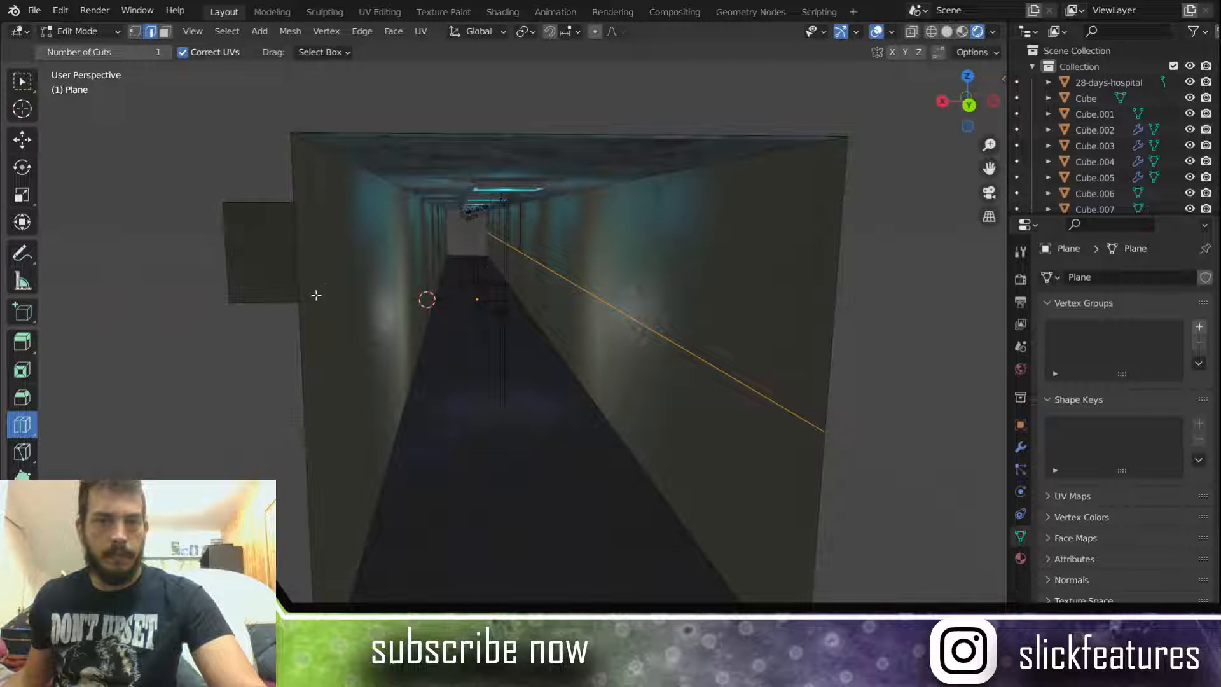
# Step: Add one horizontal loop cut along the opposite wall's section that ends at the doorway opening, and clear the selection
pyautogui.moveTo(324, 332); pyautogui.dragTo(439, 349, button='middle')
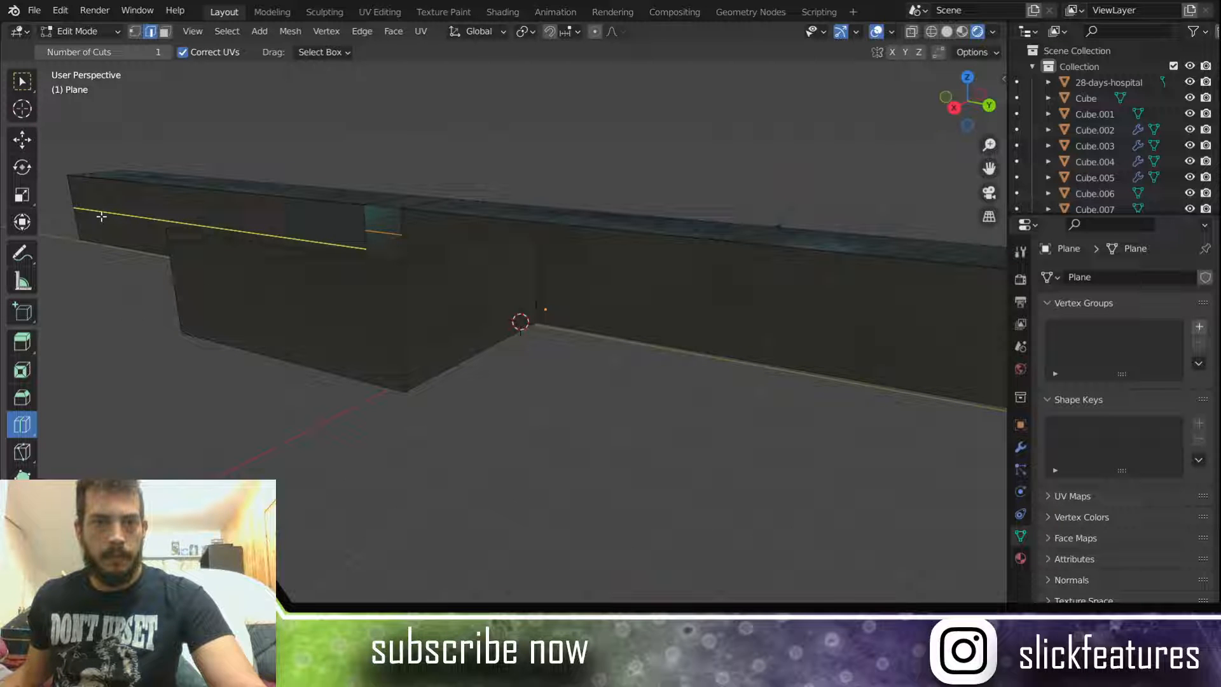
pyautogui.click(100, 217)
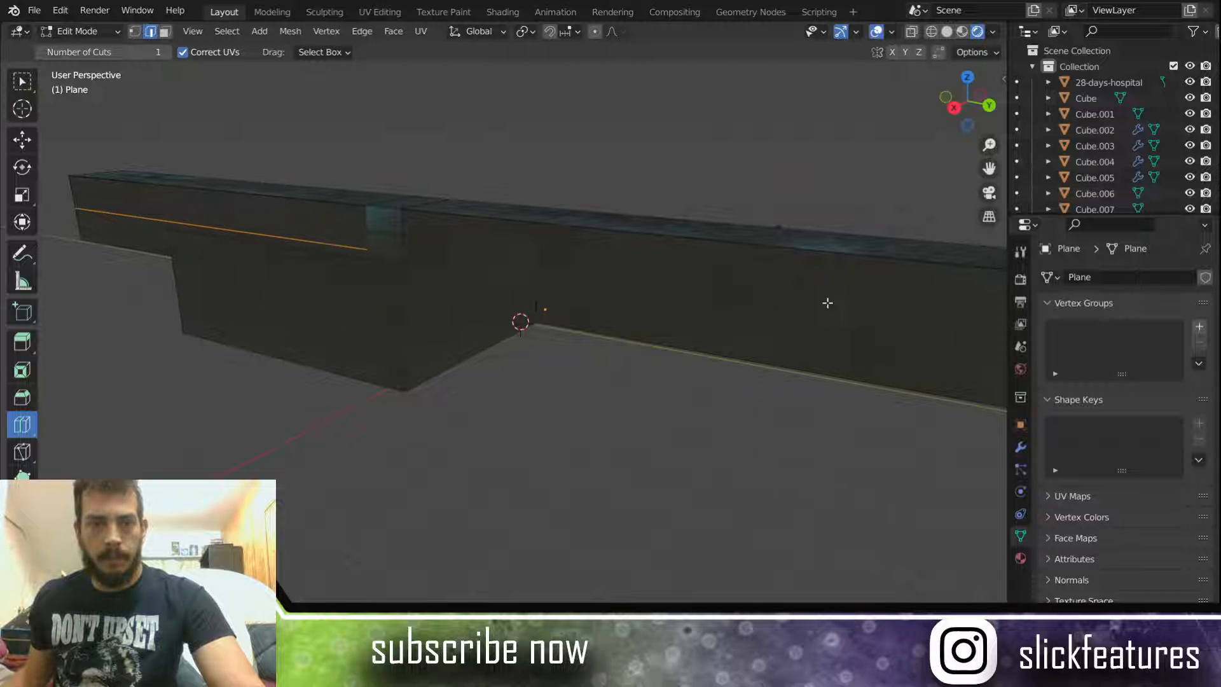
pyautogui.moveTo(827, 300); pyautogui.dragTo(451, 289, button='middle')
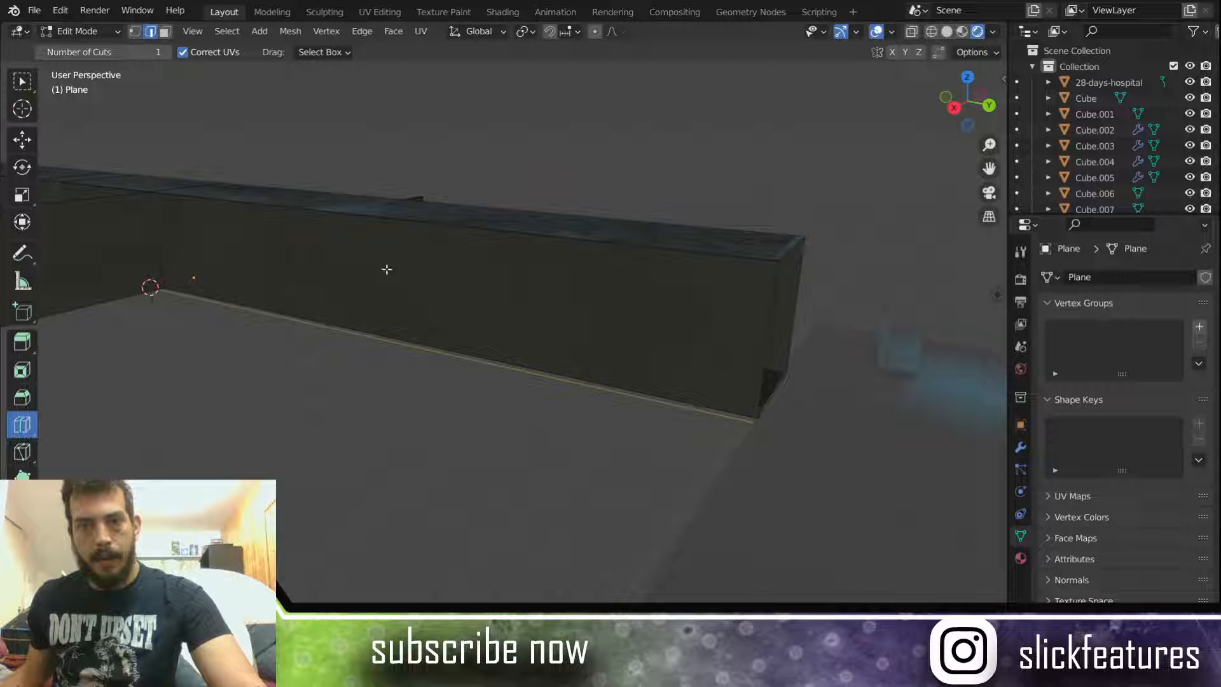
pyautogui.moveTo(199, 214); pyautogui.dragTo(327, 240, button='middle')
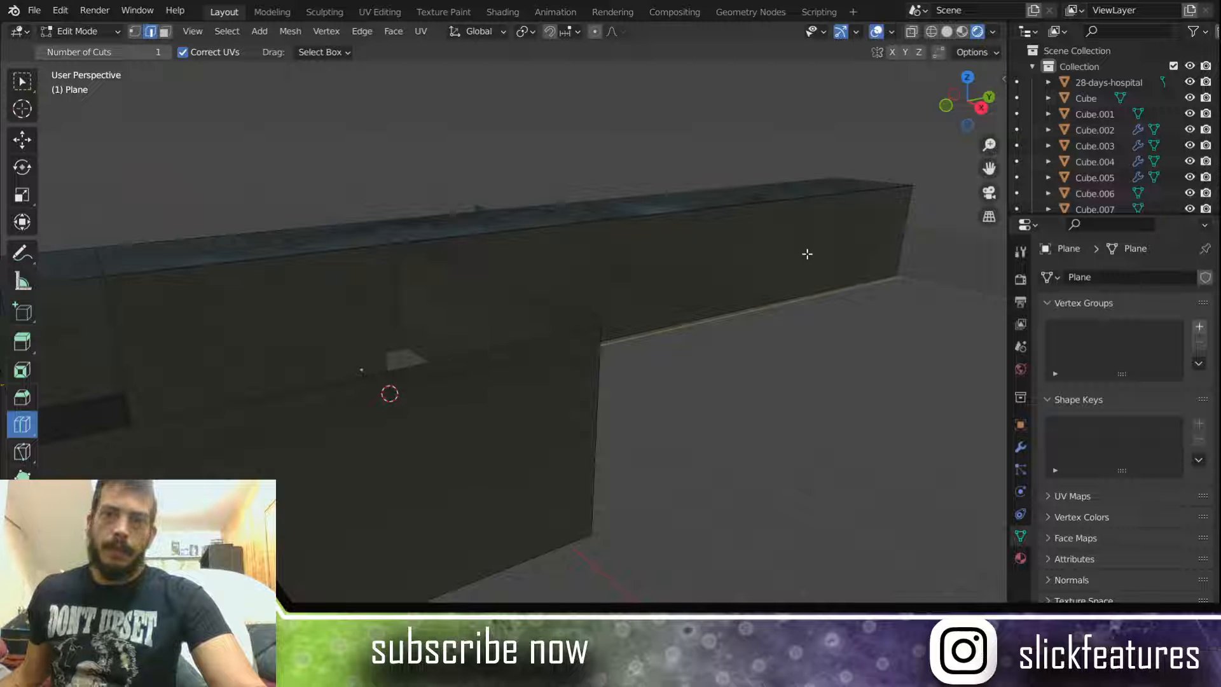
pyautogui.moveTo(907, 216); pyautogui.dragTo(467, 278, button='middle')
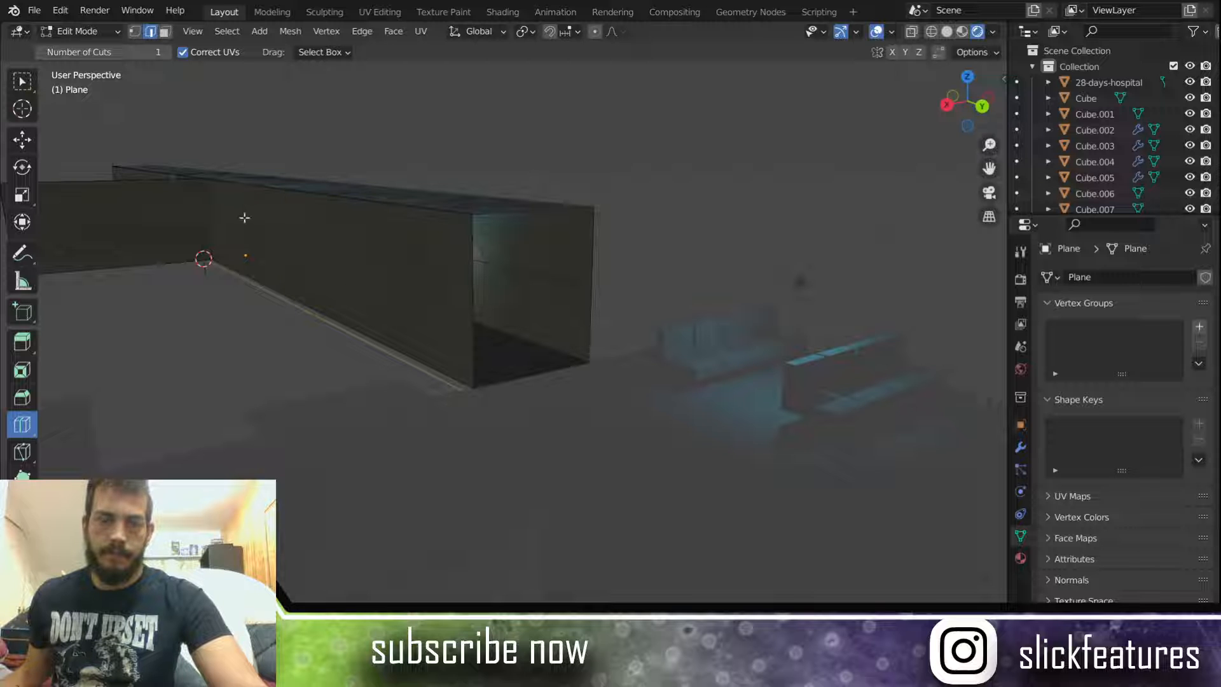
pyautogui.moveTo(632, 221); pyautogui.dragTo(564, 229, button='middle')
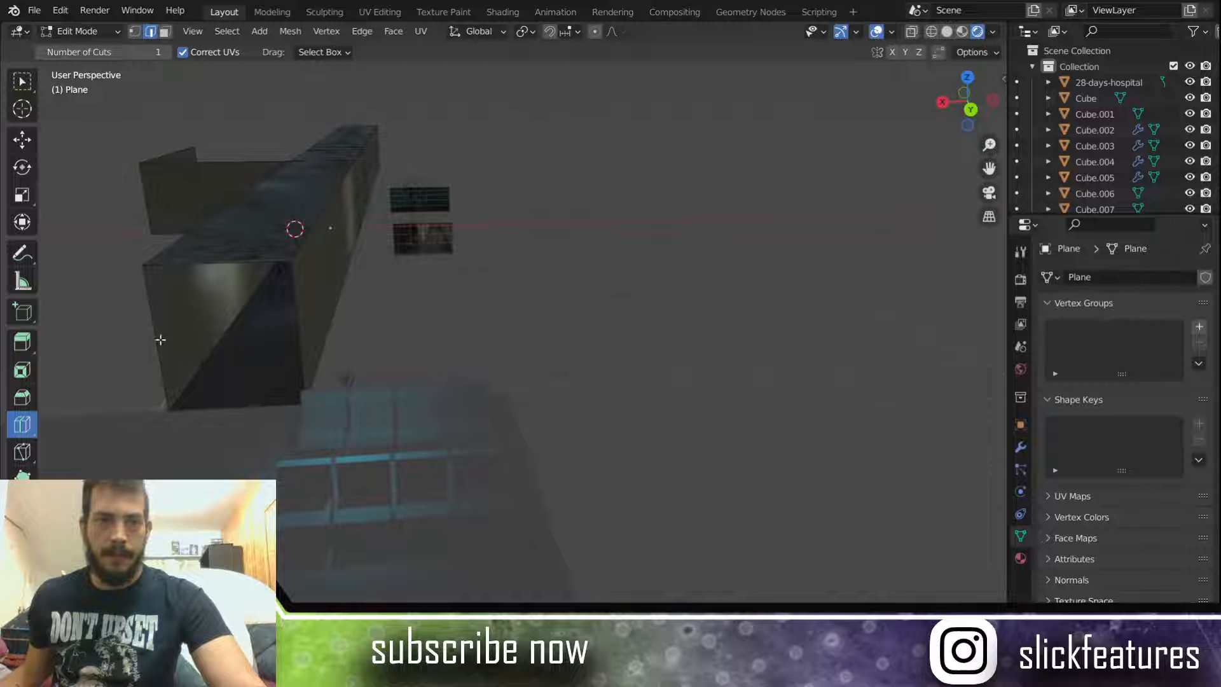
pyautogui.click(19, 144)
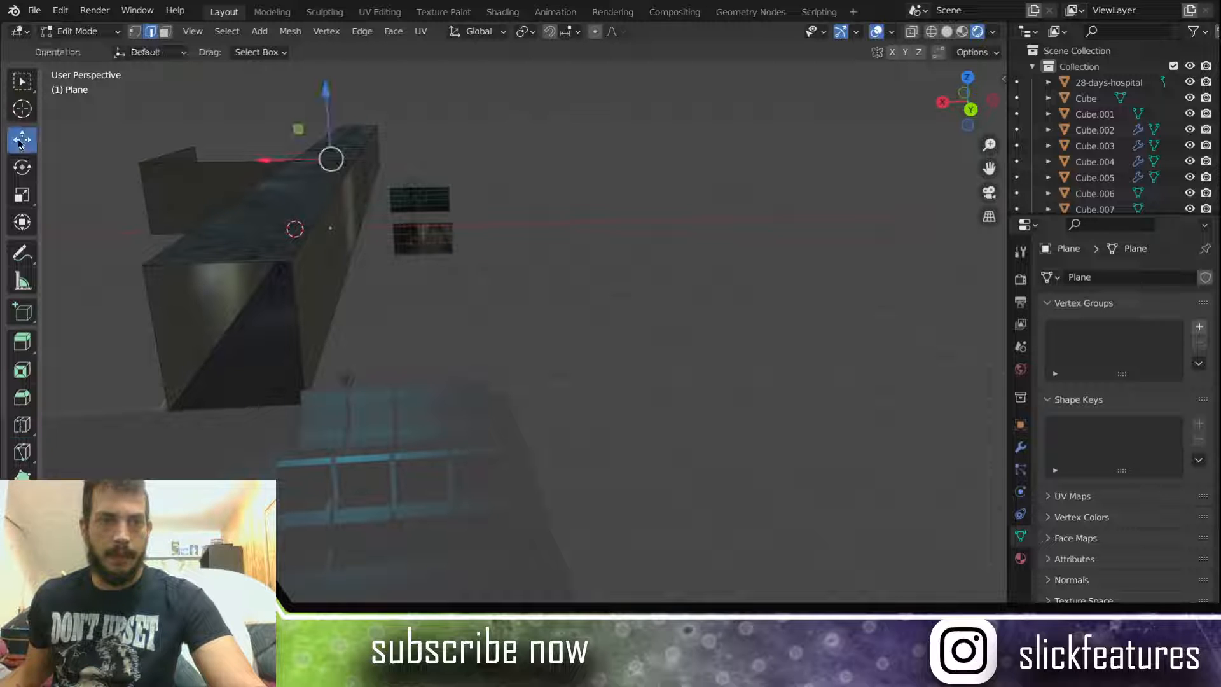
pyautogui.click(82, 236)
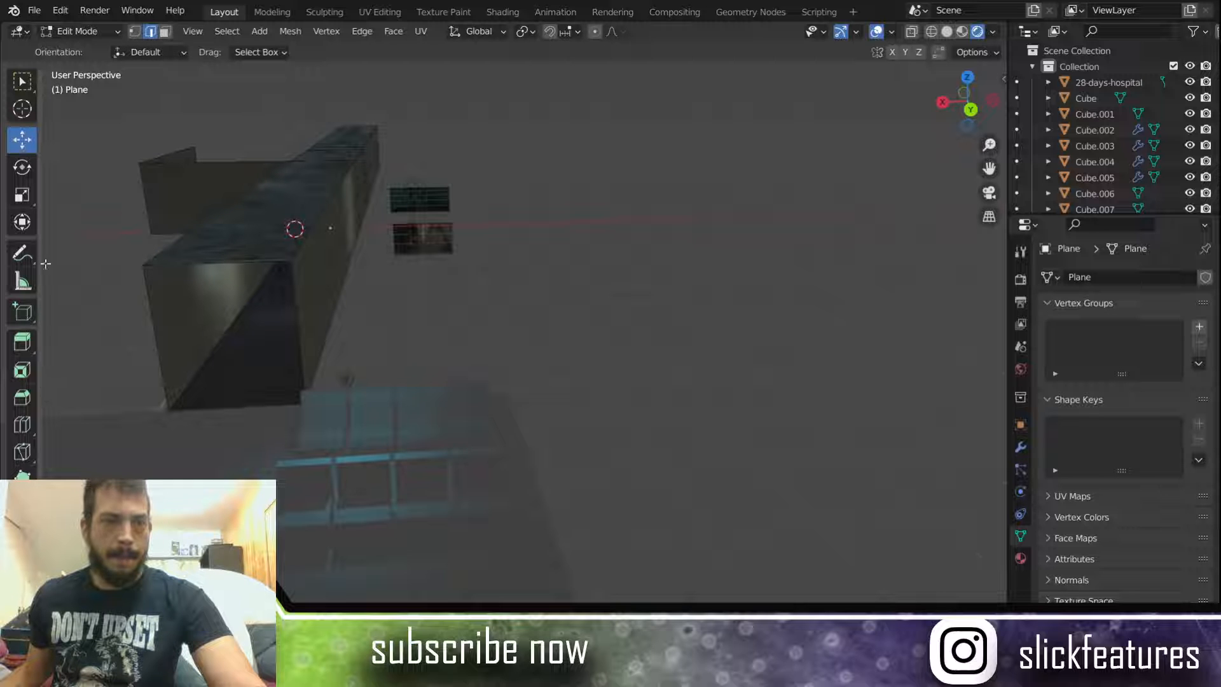
# Step: Examine the hallway's open end, side walls and doorway with the Loop Cut tool in edge select mode for further cuts
pyautogui.press('3')
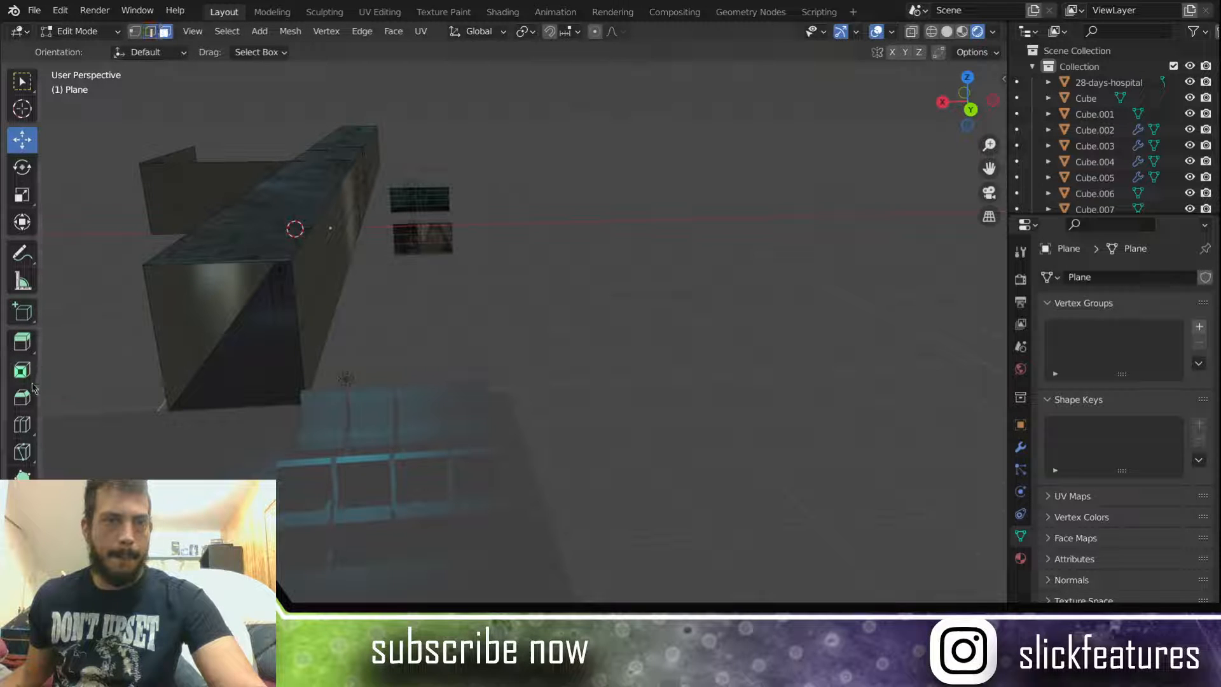
pyautogui.click(24, 424)
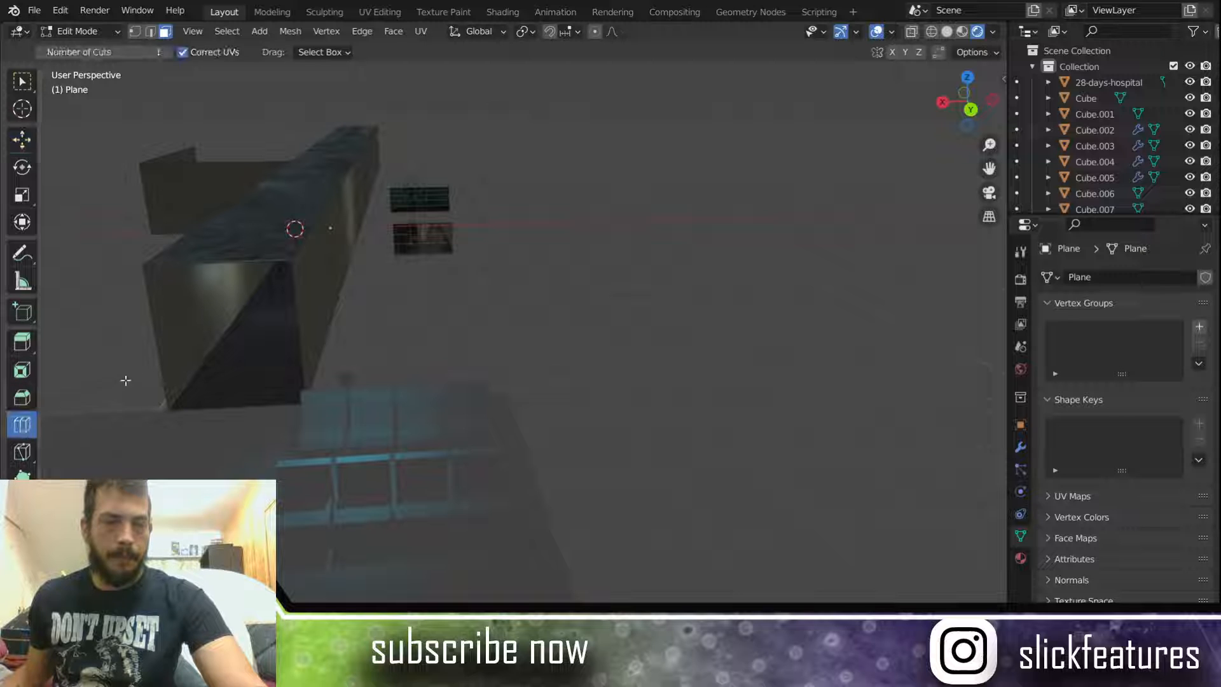
pyautogui.press('2')
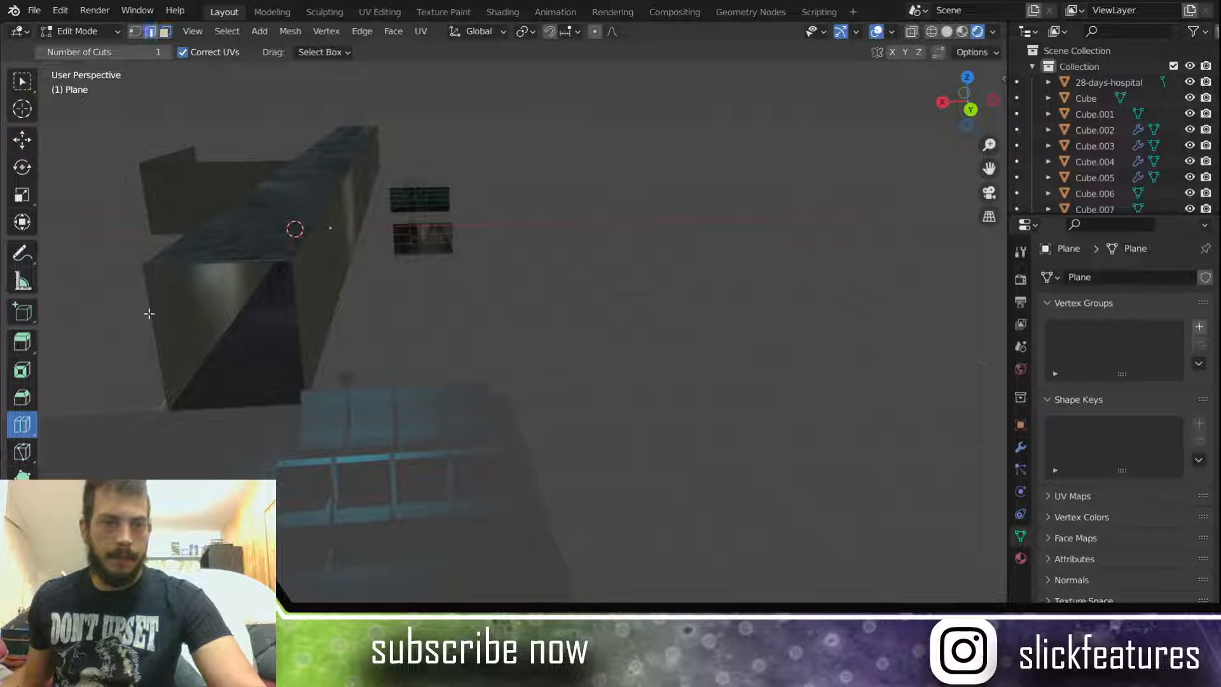
pyautogui.moveTo(132, 376); pyautogui.dragTo(282, 365, button='middle')
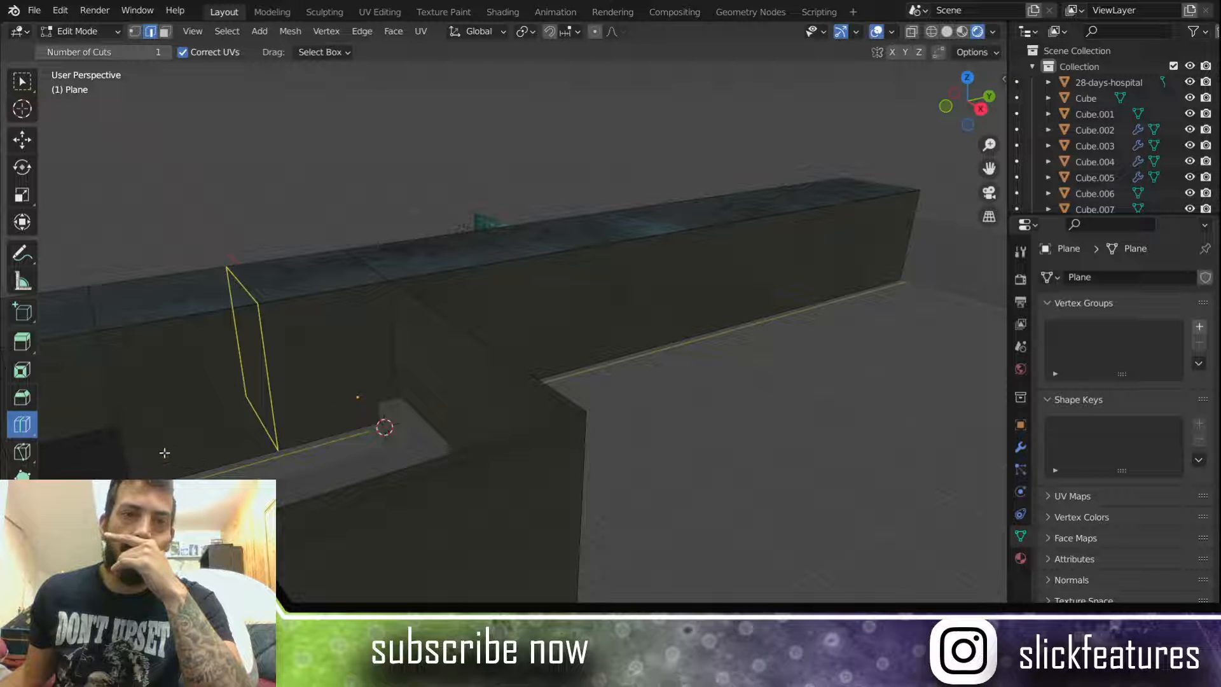
pyautogui.scroll(-6, 103, 436)
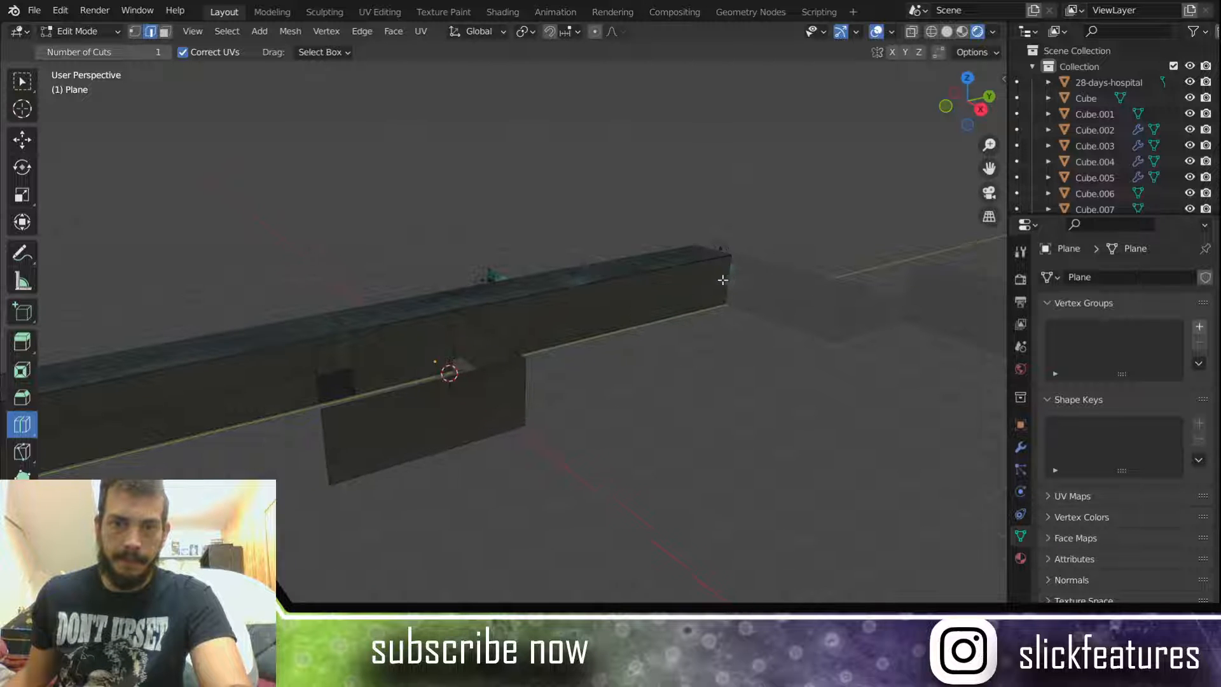
pyautogui.moveTo(730, 273); pyautogui.dragTo(556, 268, button='middle')
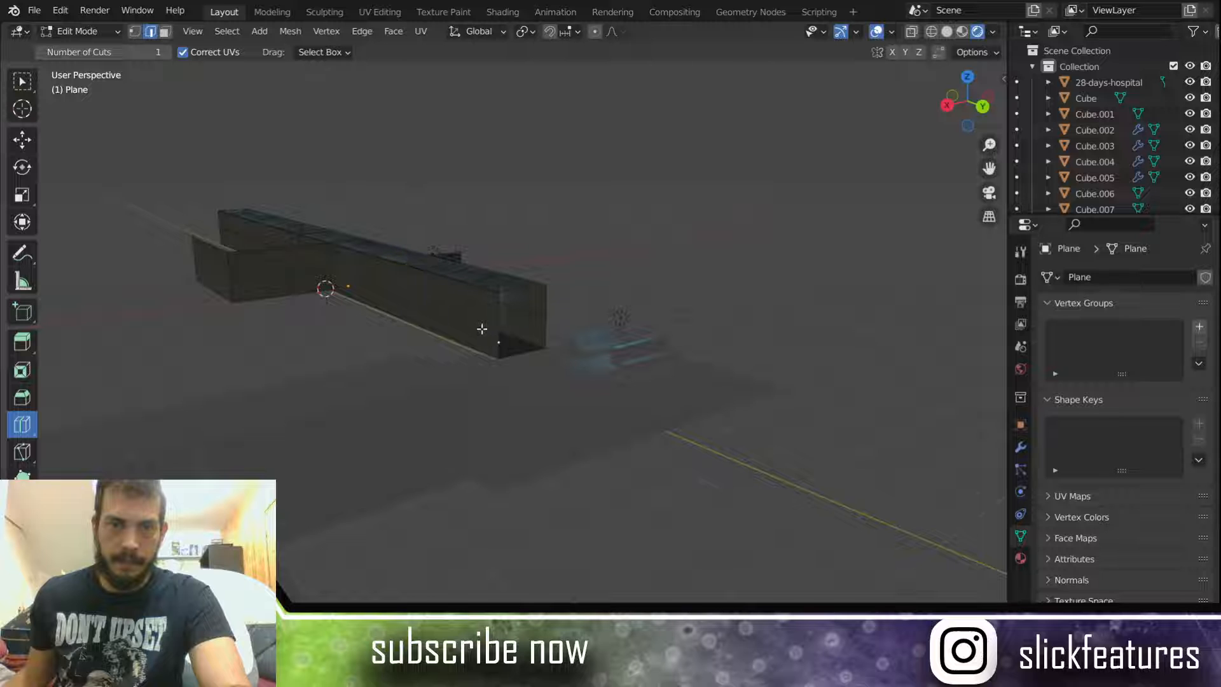
pyautogui.scroll(5, 505, 346)
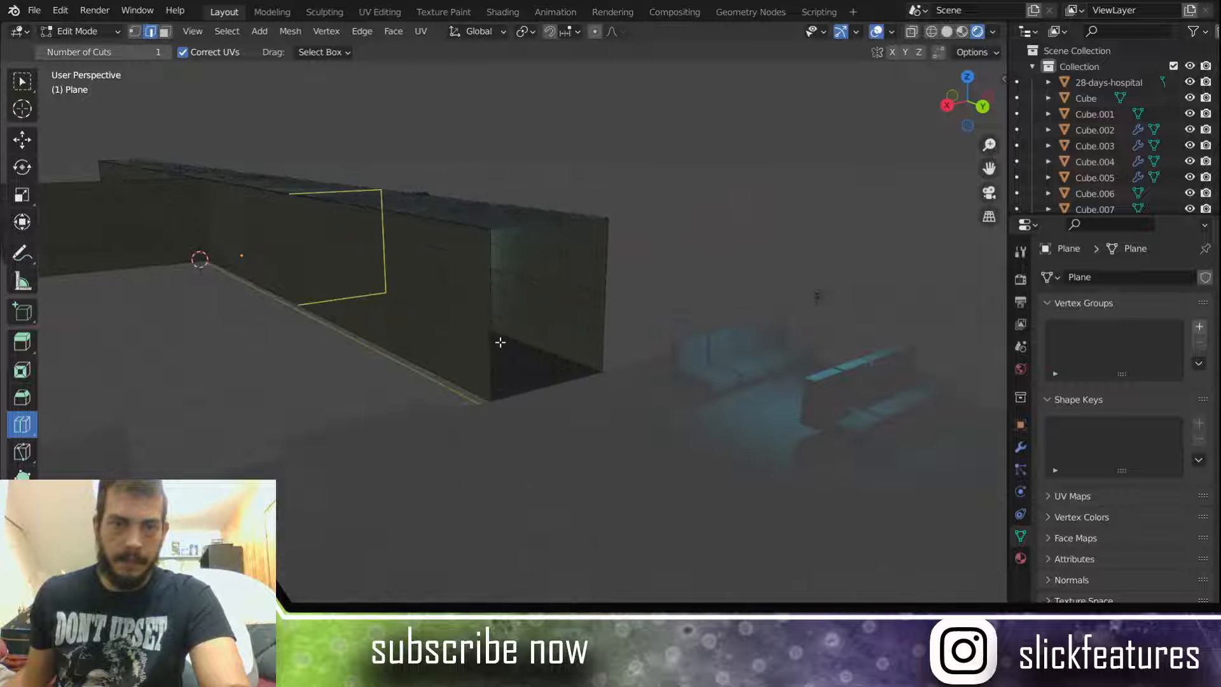
pyautogui.scroll(5, 323, 295)
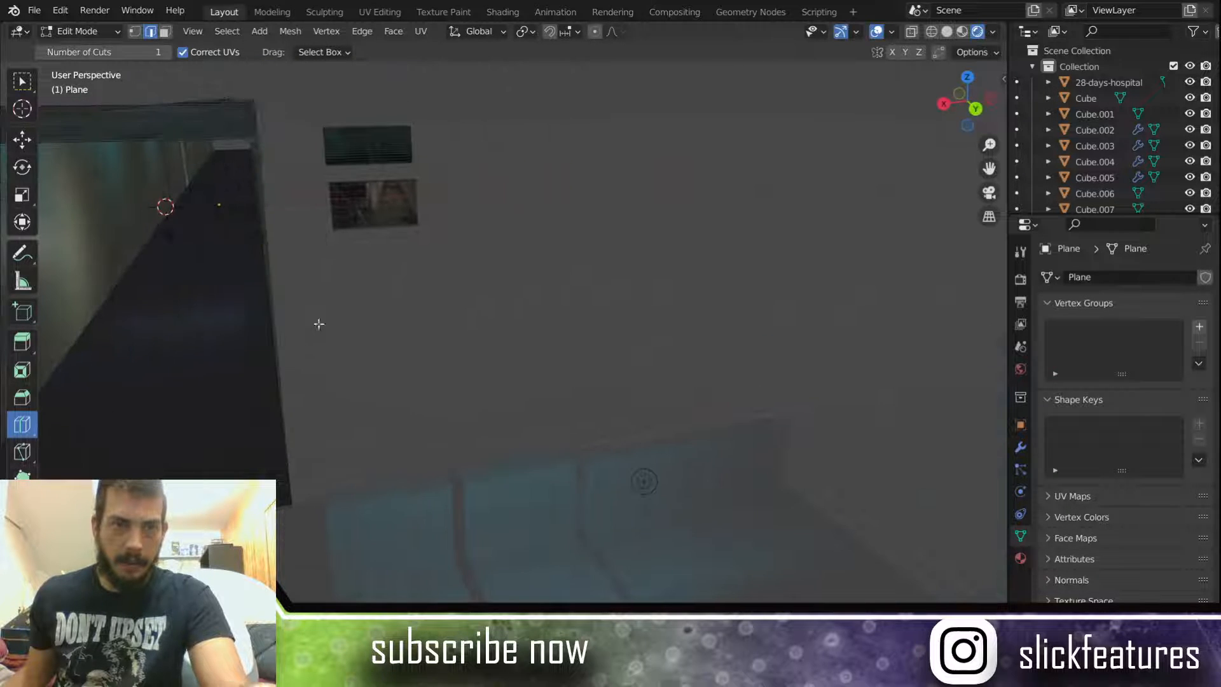
pyautogui.keyDown('shift'); pyautogui.moveTo(82, 222); pyautogui.dragTo(254, 194, button='middle'); pyautogui.keyUp('shift')
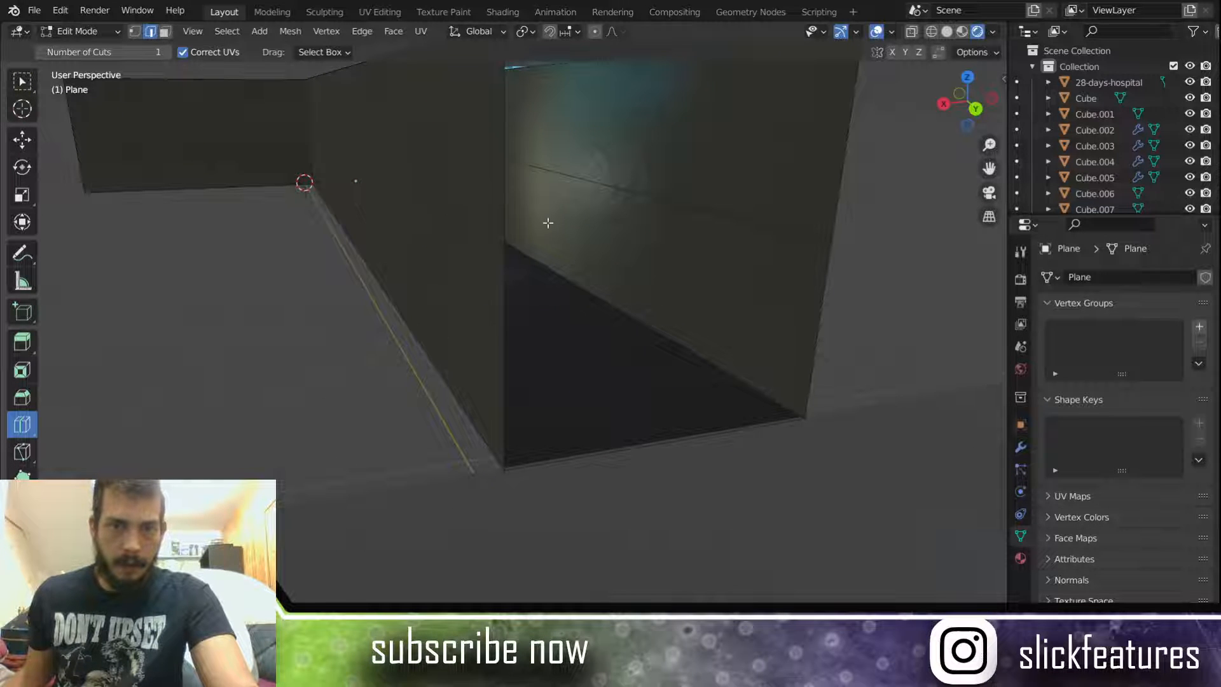
pyautogui.moveTo(560, 266); pyautogui.dragTo(494, 275, button='middle')
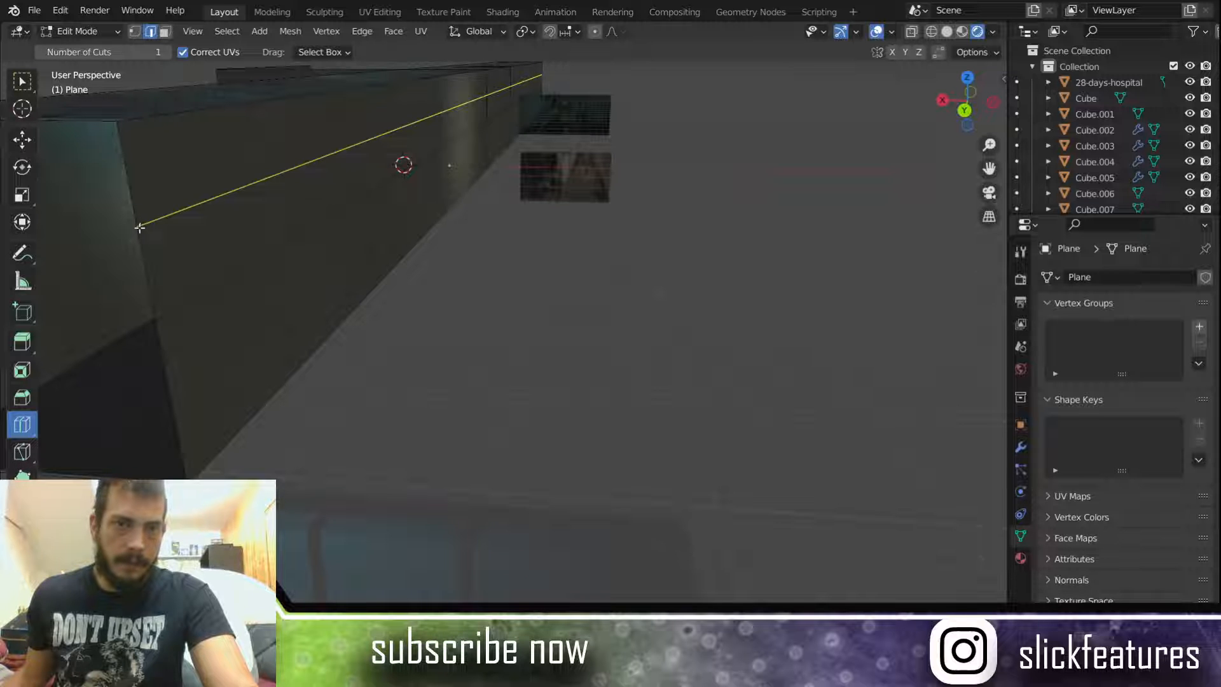
pyautogui.keyDown('shift'); pyautogui.moveTo(140, 227); pyautogui.dragTo(256, 208, button='middle'); pyautogui.keyUp('shift')
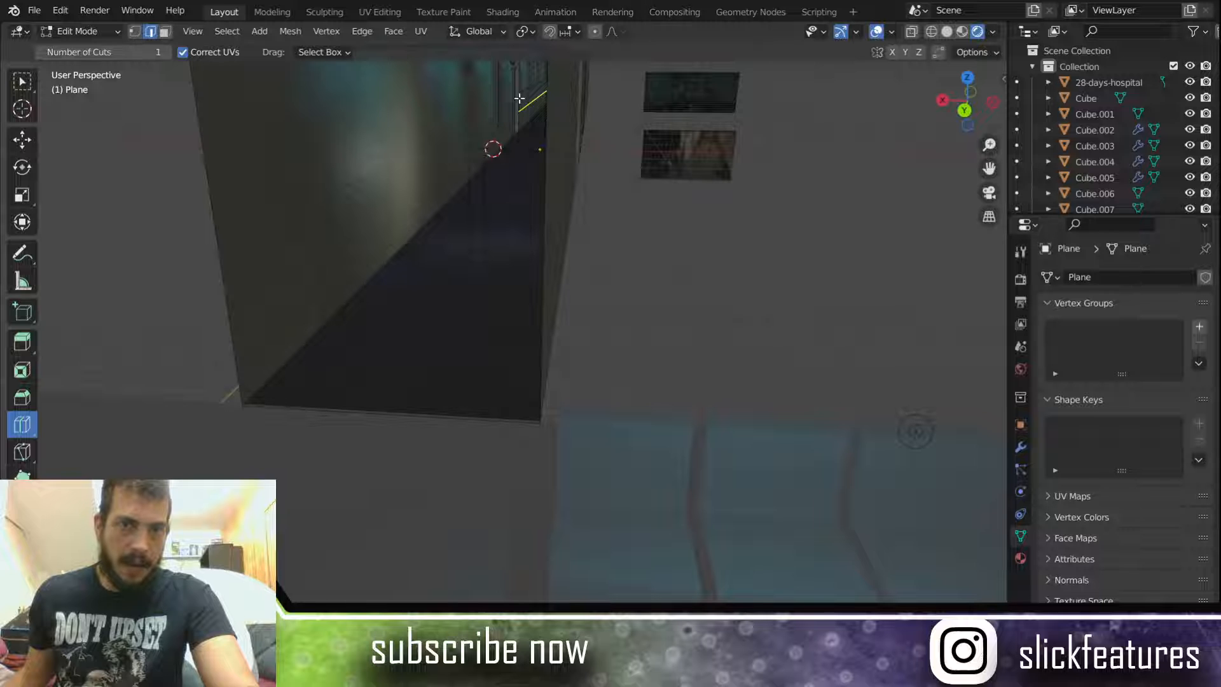
pyautogui.moveTo(383, 160); pyautogui.dragTo(349, 249, button='middle')
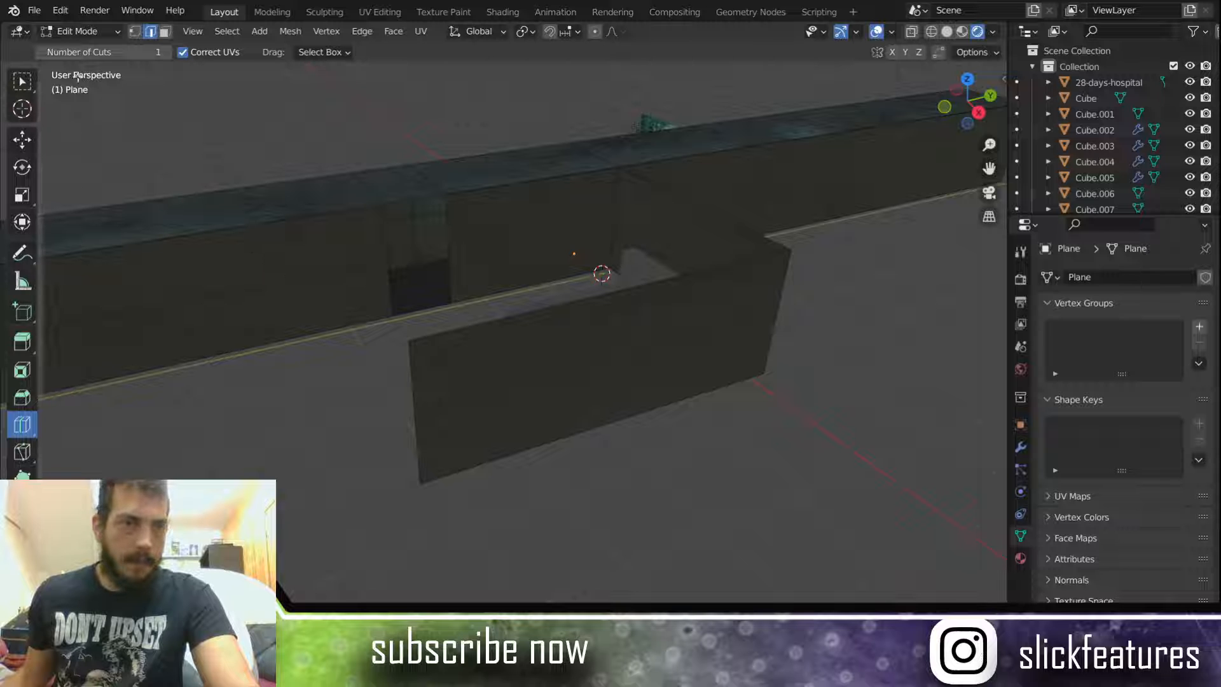
# Step: Fill the doorway opening in the hallway wall with a face between its two vertical side edges and activate the Loop Cut tool
pyautogui.click(21, 149)
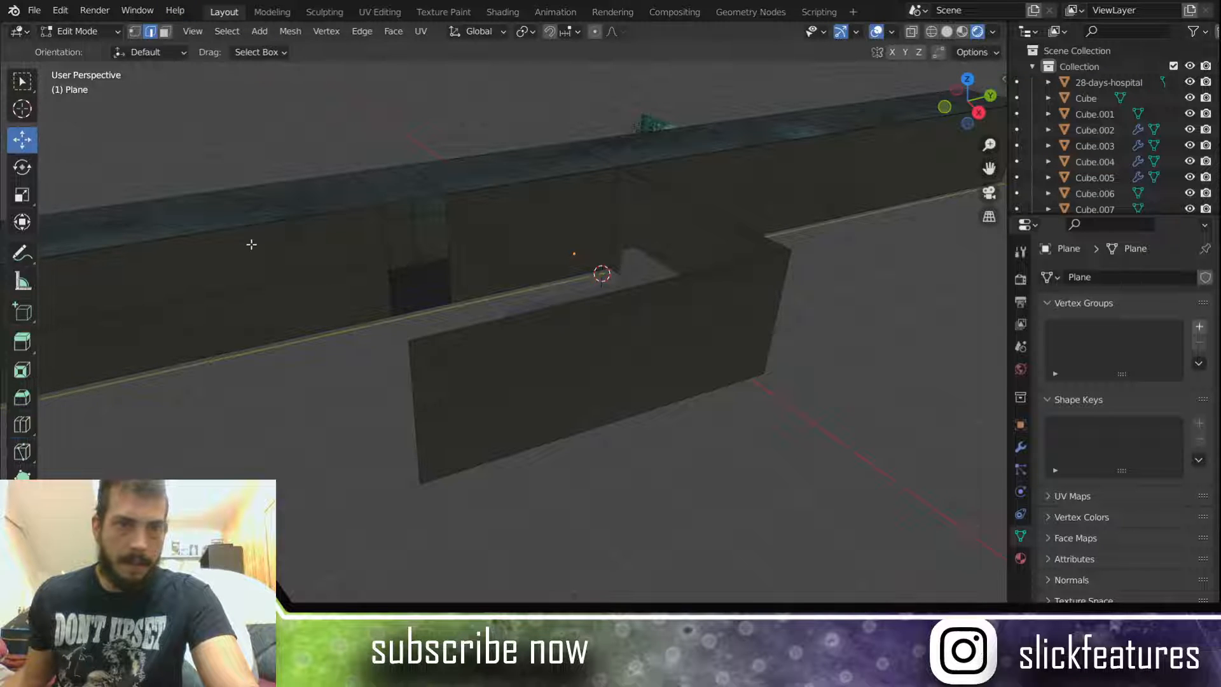
pyautogui.scroll(5, 252, 246)
pyautogui.keyDown('shift'); pyautogui.moveTo(251, 246); pyautogui.dragTo(322, 314, button='middle'); pyautogui.keyUp('shift')
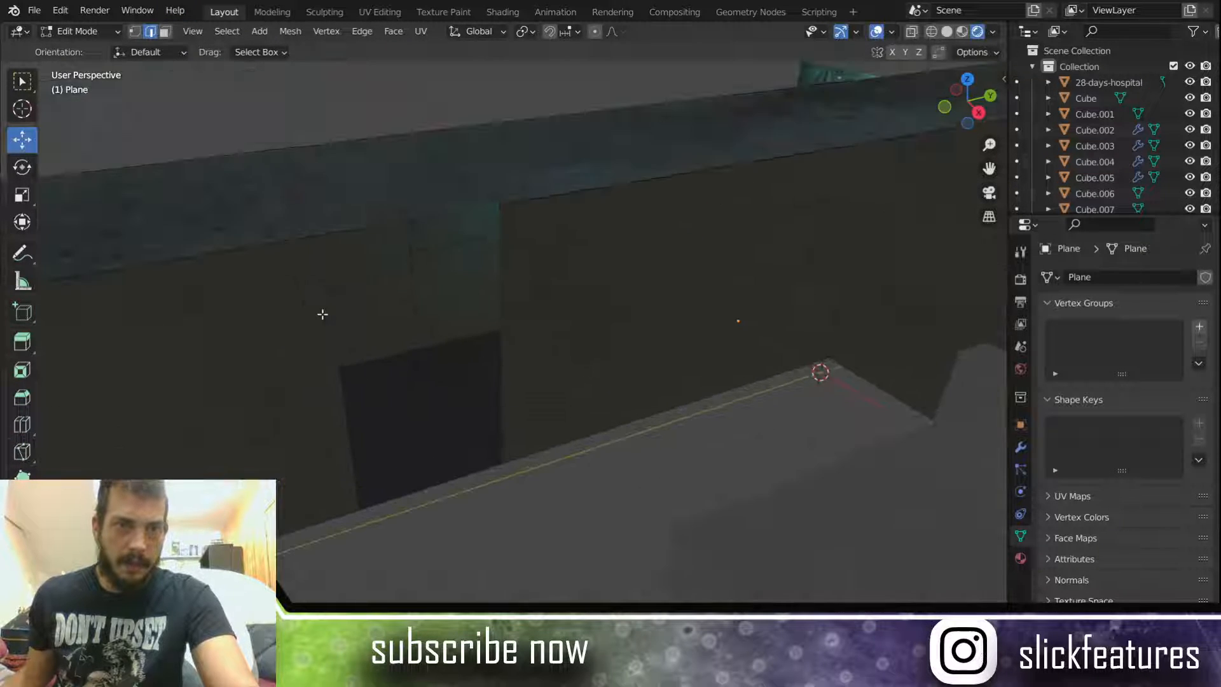
pyautogui.click(333, 306)
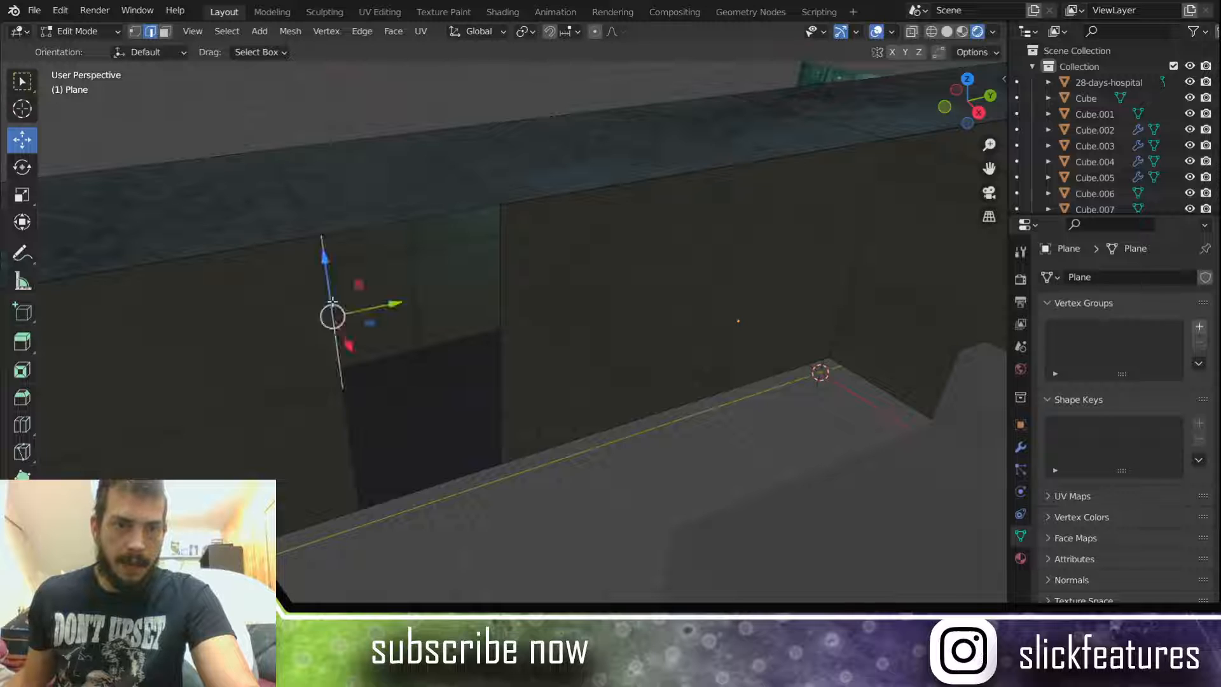
pyautogui.keyDown('shift'); pyautogui.click(349, 430); pyautogui.keyUp('shift')
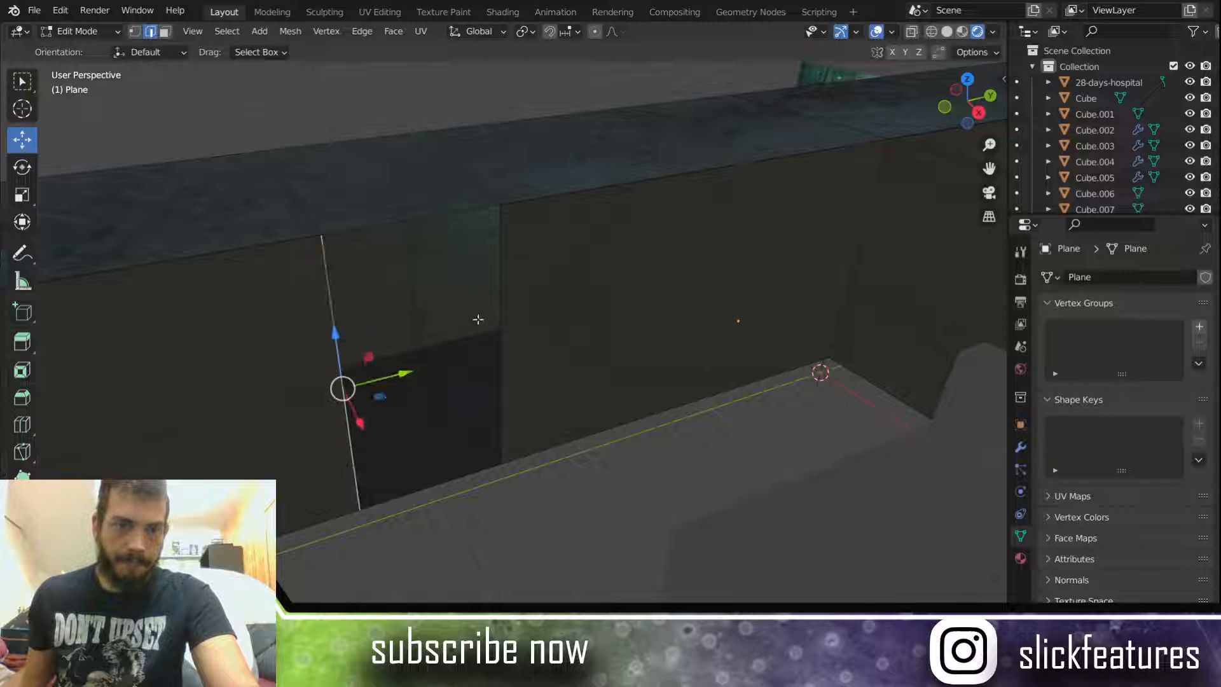
pyautogui.keyDown('shift'); pyautogui.click(501, 298); pyautogui.keyUp('shift')
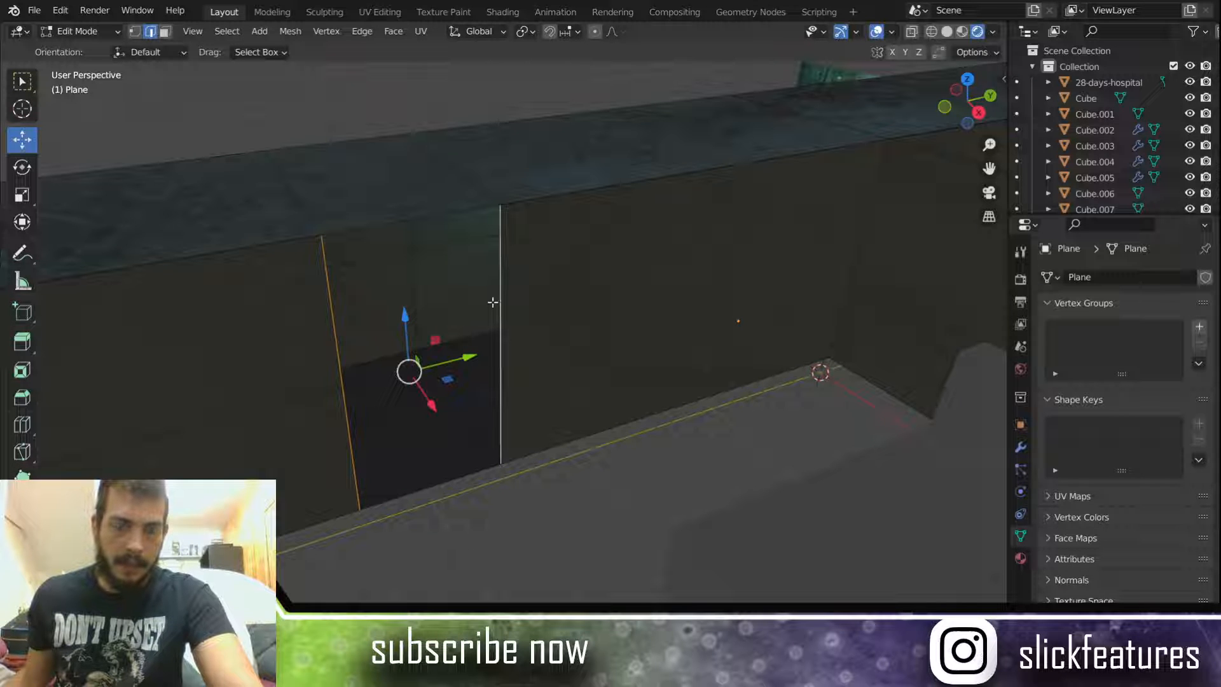
pyautogui.press('f')
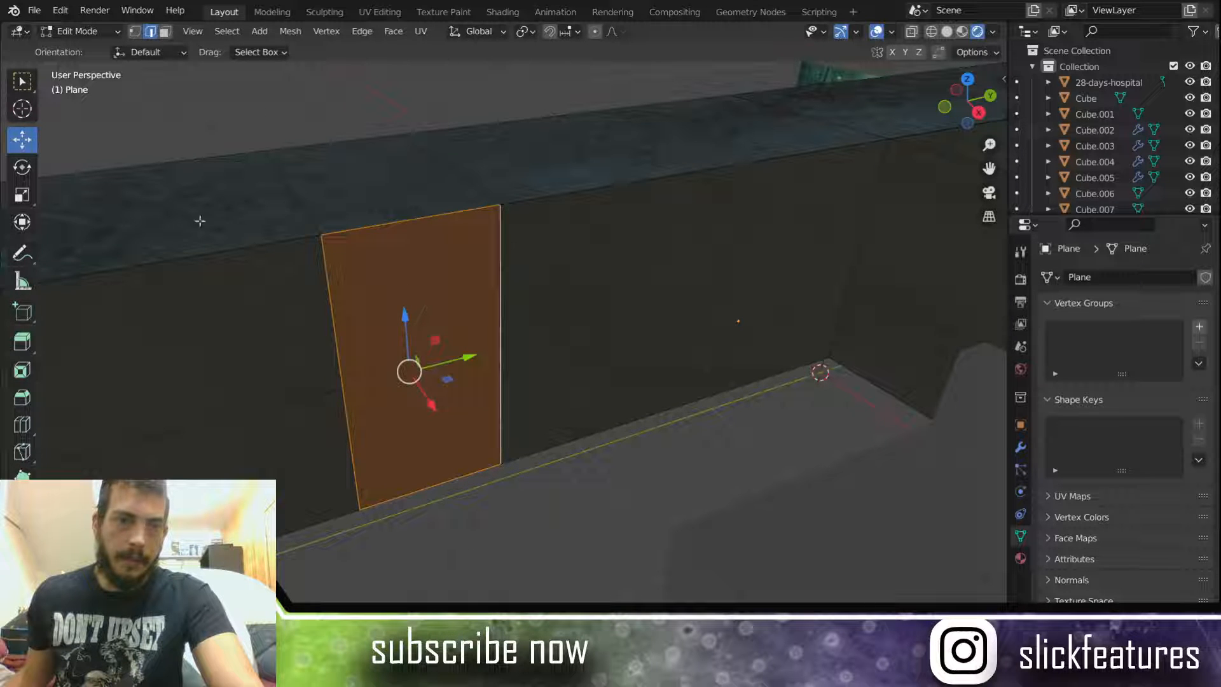
pyautogui.click(23, 431)
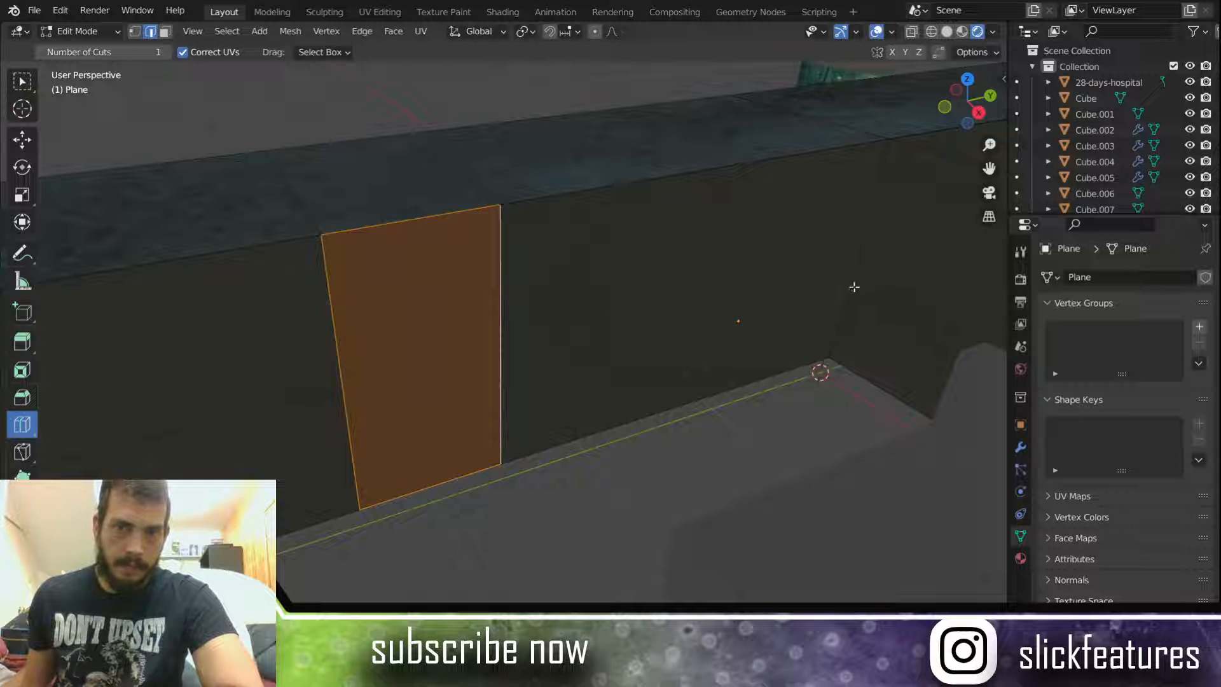
pyautogui.scroll(-4, 558, 287)
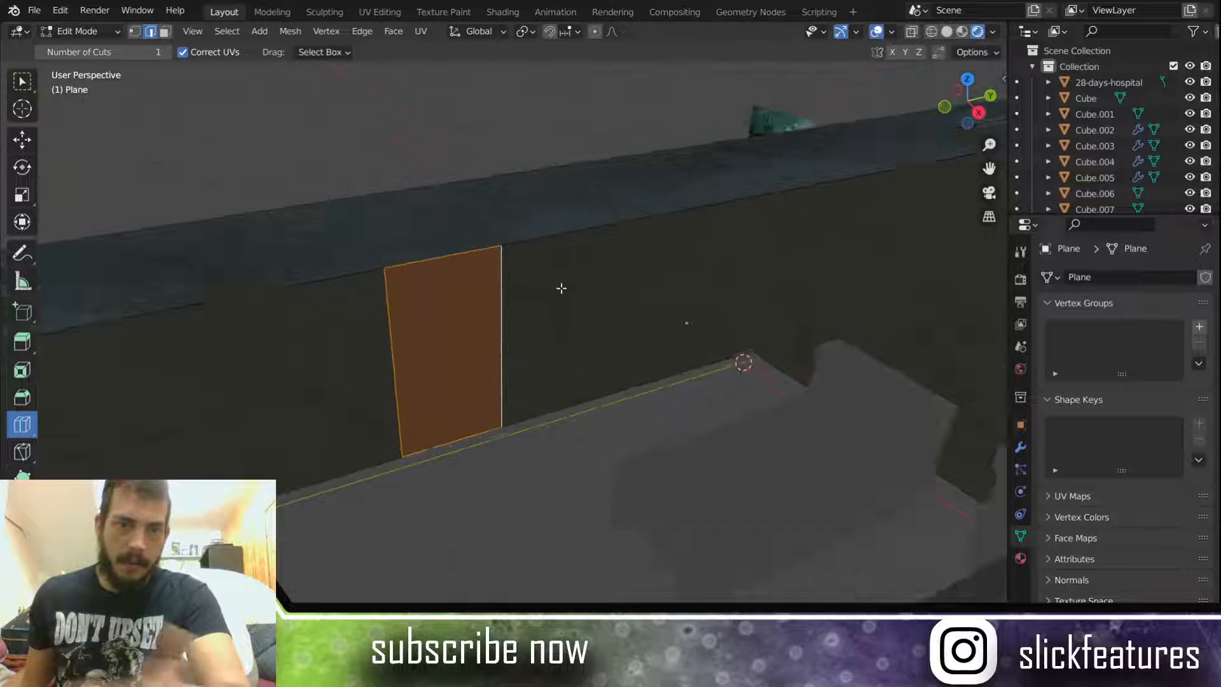
pyautogui.scroll(-3, 562, 293)
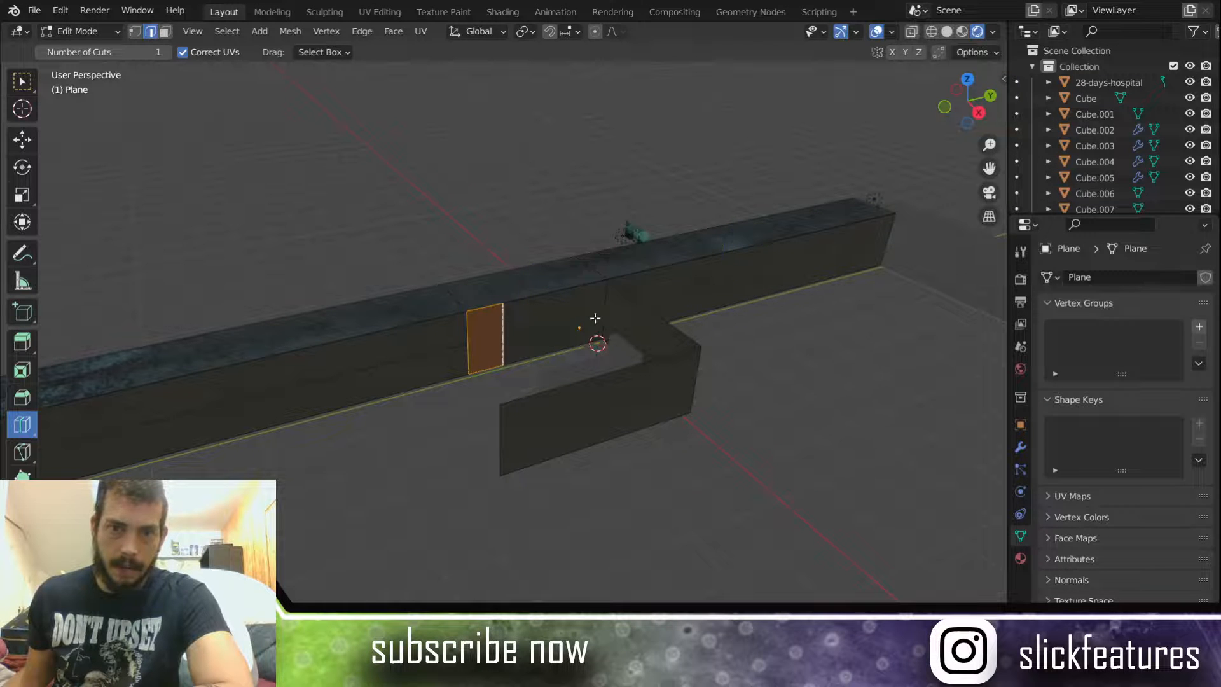
pyautogui.moveTo(713, 314); pyautogui.dragTo(532, 327, button='middle')
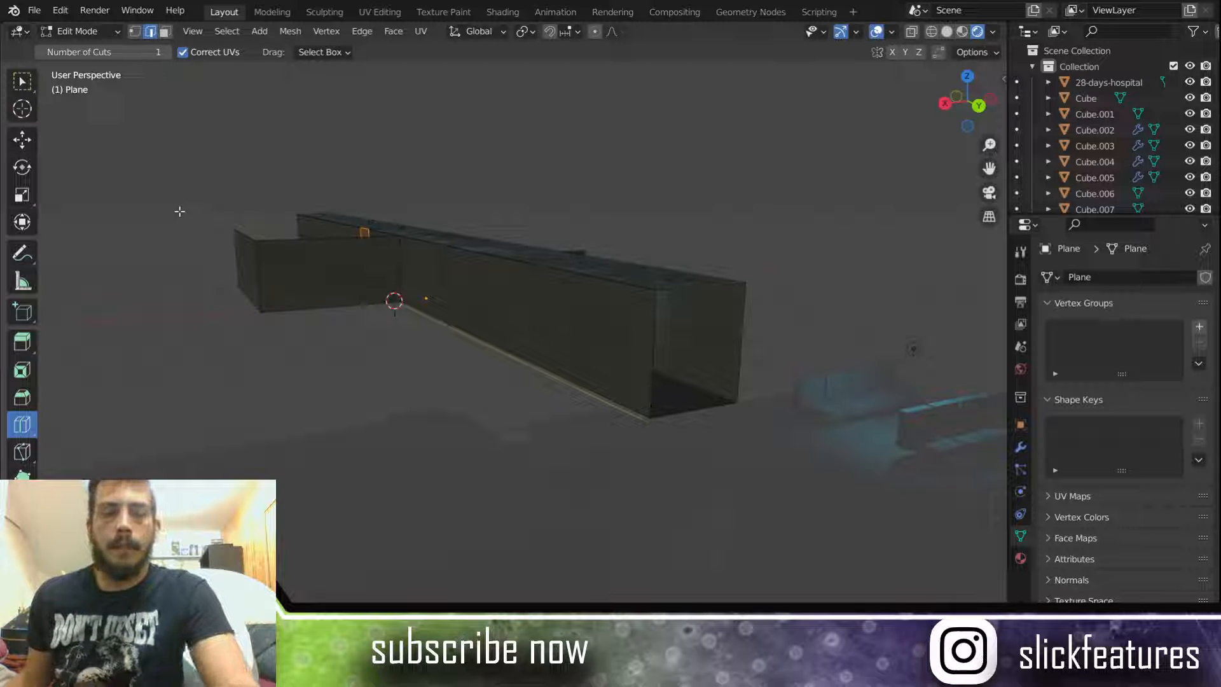
# Step: Undo the doorway fill and the preceding wall edits, then clear the selection with the Move tool active
pyautogui.hotkey('ctrl', 'z')
pyautogui.hotkey('ctrl', 'z')
pyautogui.hotkey('ctrl', 'z')
pyautogui.hotkey('ctrl', 'z')
pyautogui.hotkey('ctrl', 'z')
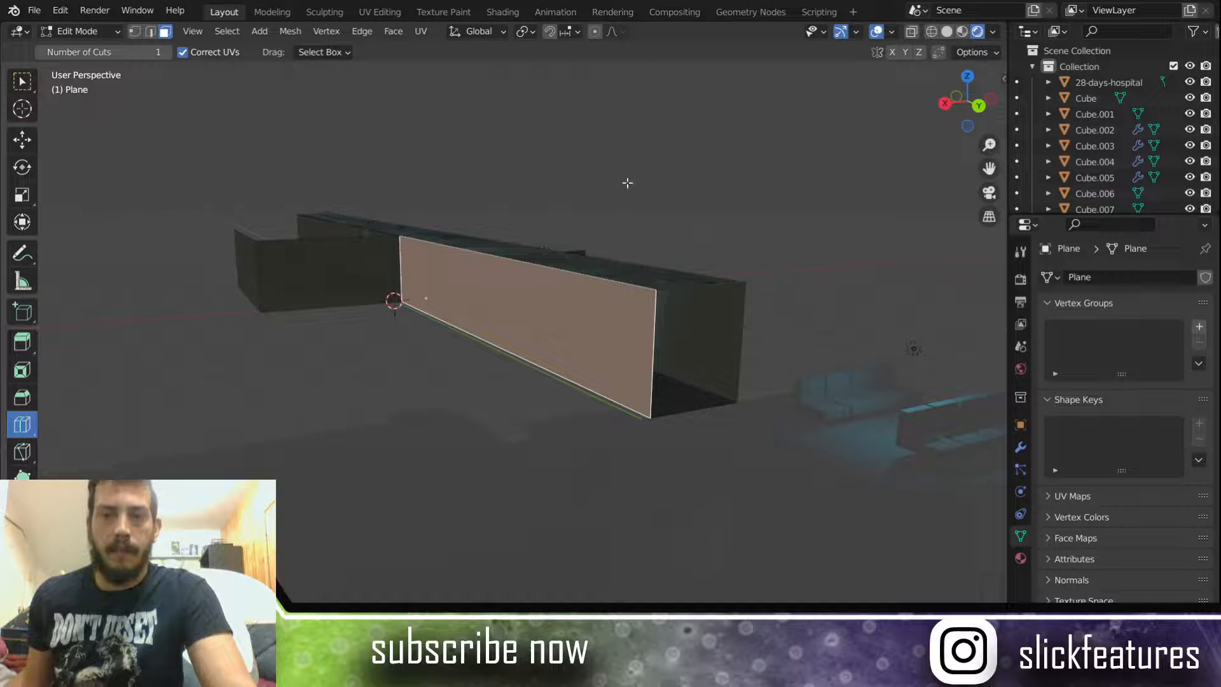
pyautogui.moveTo(628, 183); pyautogui.dragTo(770, 215, button='middle')
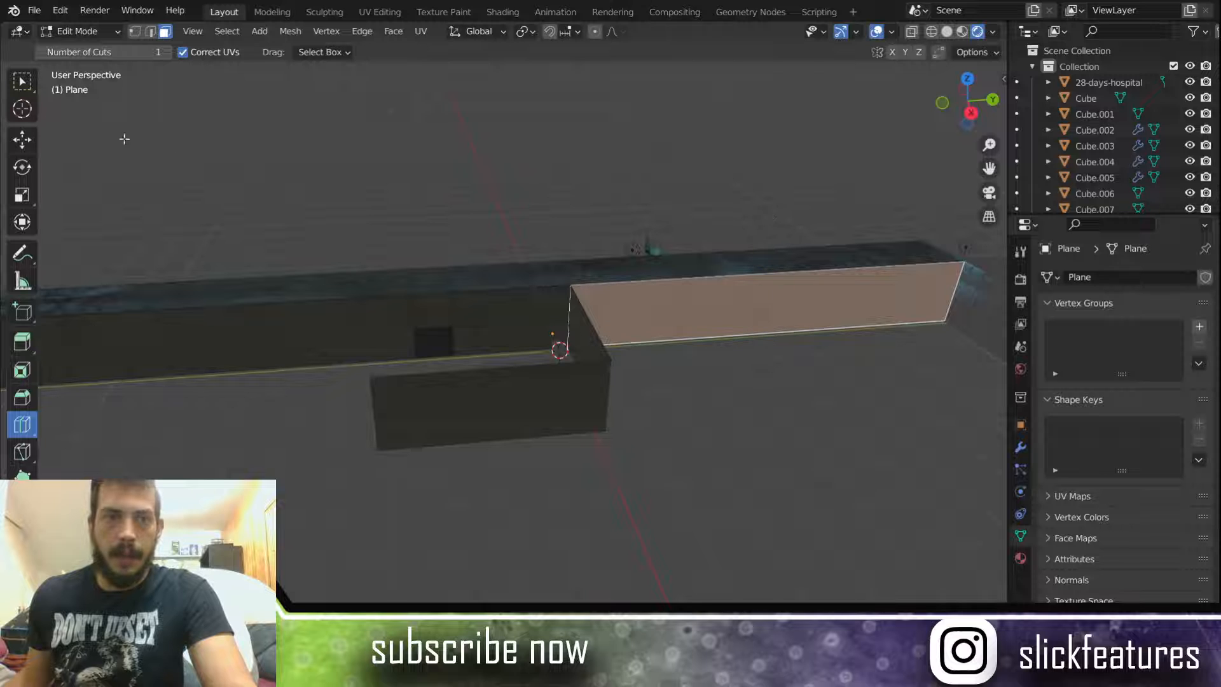
pyautogui.click(22, 139)
pyautogui.click(525, 165)
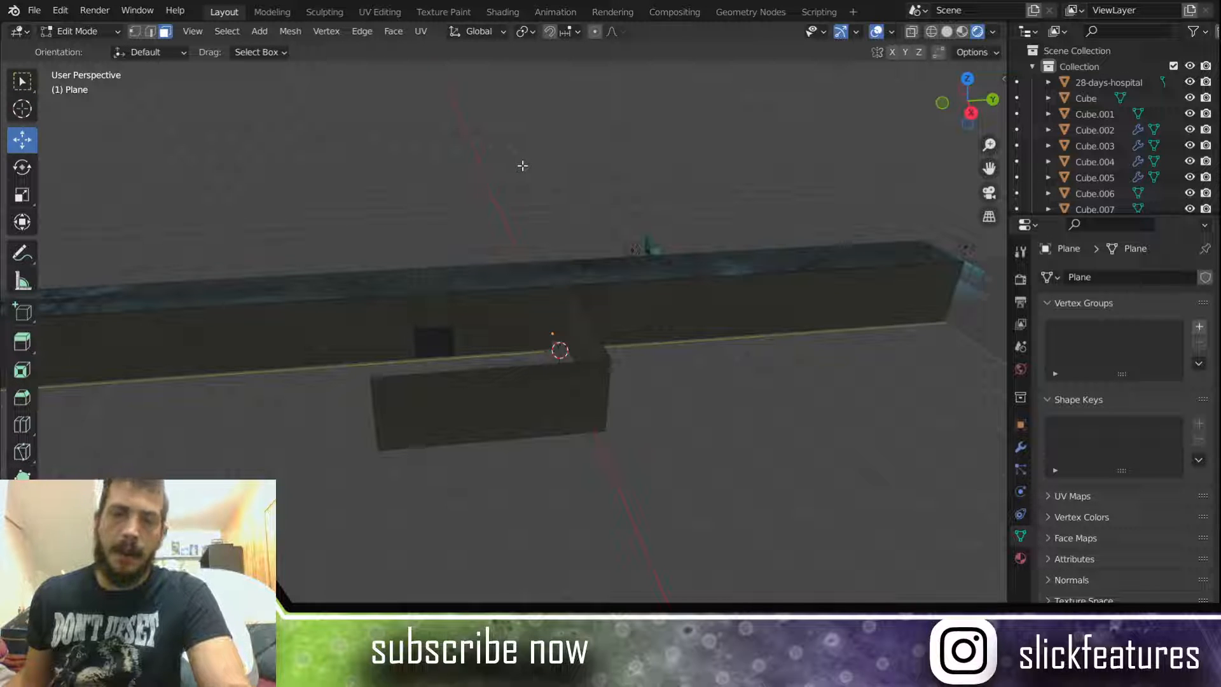
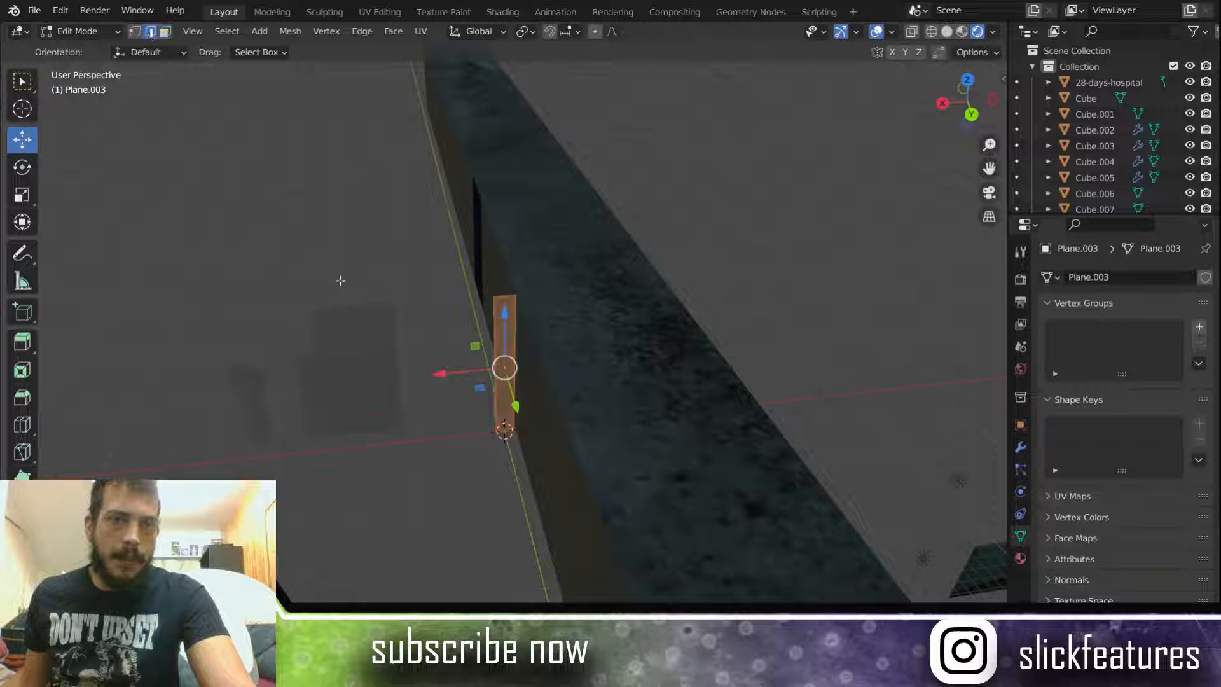
# Step: Move the narrow plane's outer vertical edge along X so the plane becomes a long wall perpendicular to the hallway
pyautogui.click(493, 331)
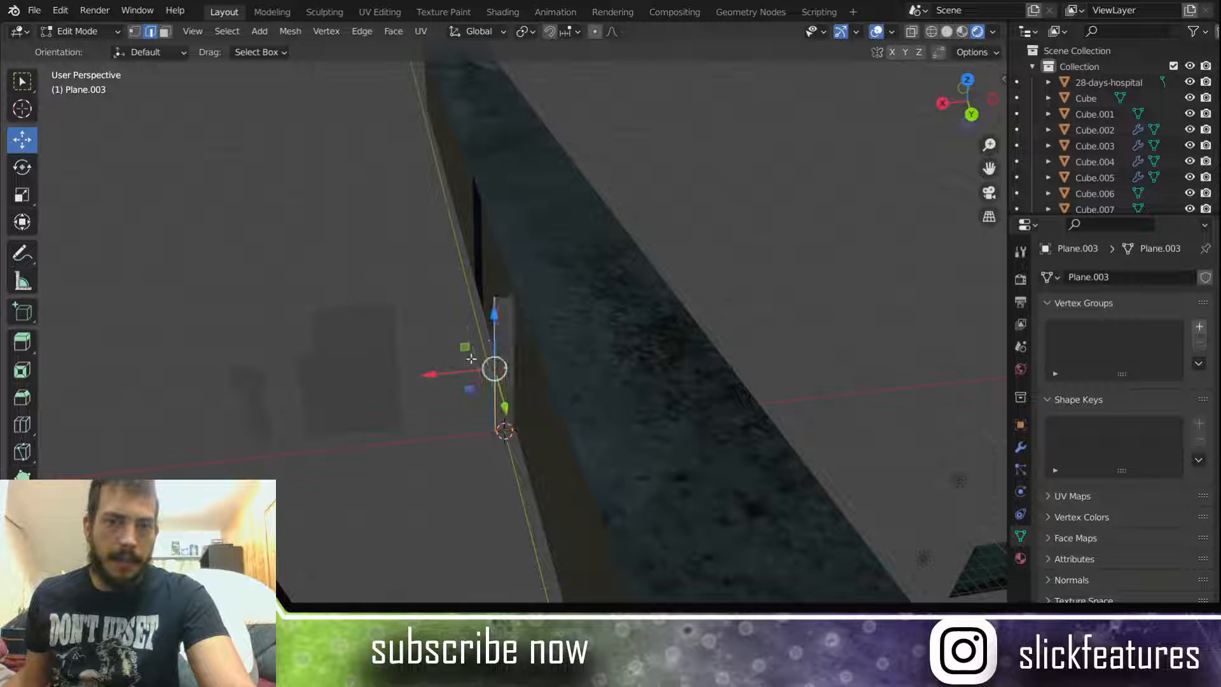
pyautogui.moveTo(432, 376); pyautogui.dragTo(63, 396)
pyautogui.moveTo(244, 295); pyautogui.dragTo(520, 290, button='middle')
pyautogui.scroll(-4, 537, 299)
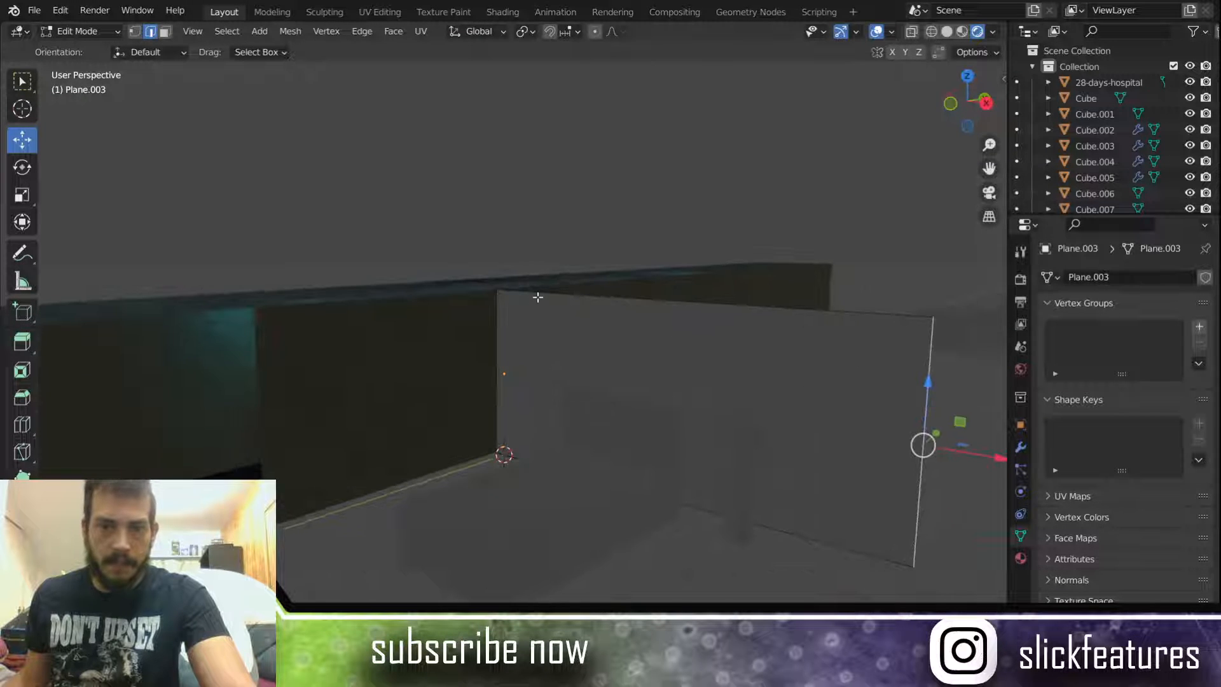
pyautogui.moveTo(544, 379); pyautogui.dragTo(467, 280, button='middle')
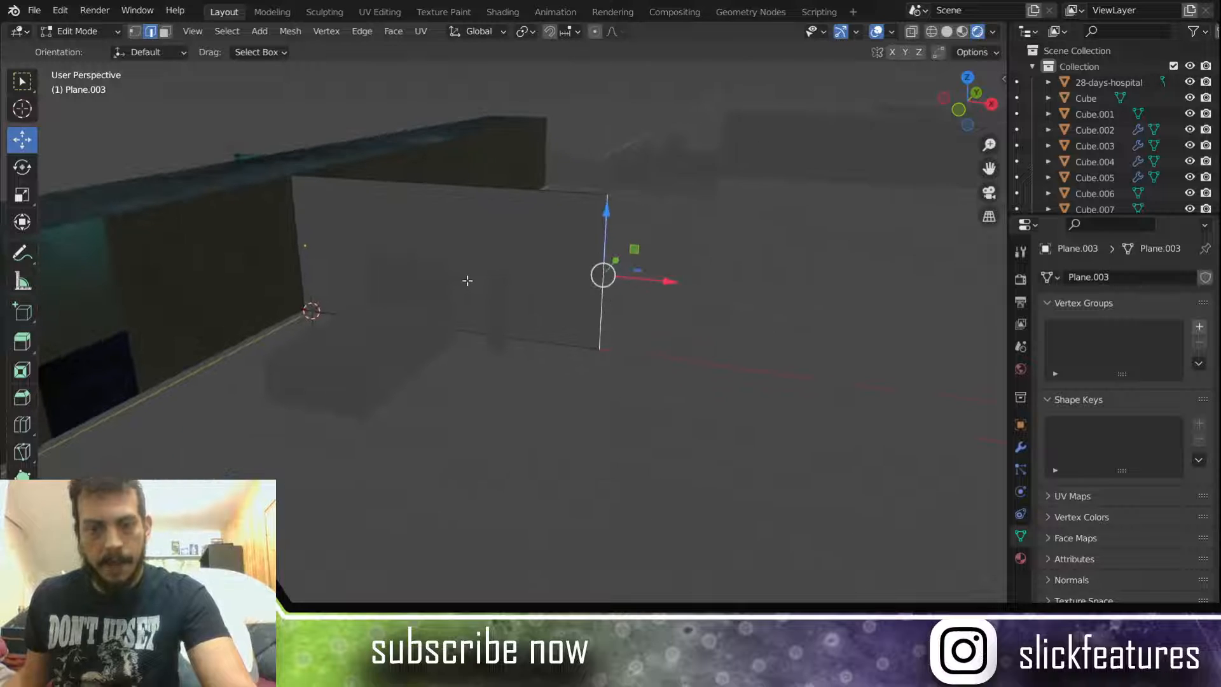
pyautogui.moveTo(666, 280); pyautogui.dragTo(762, 304)
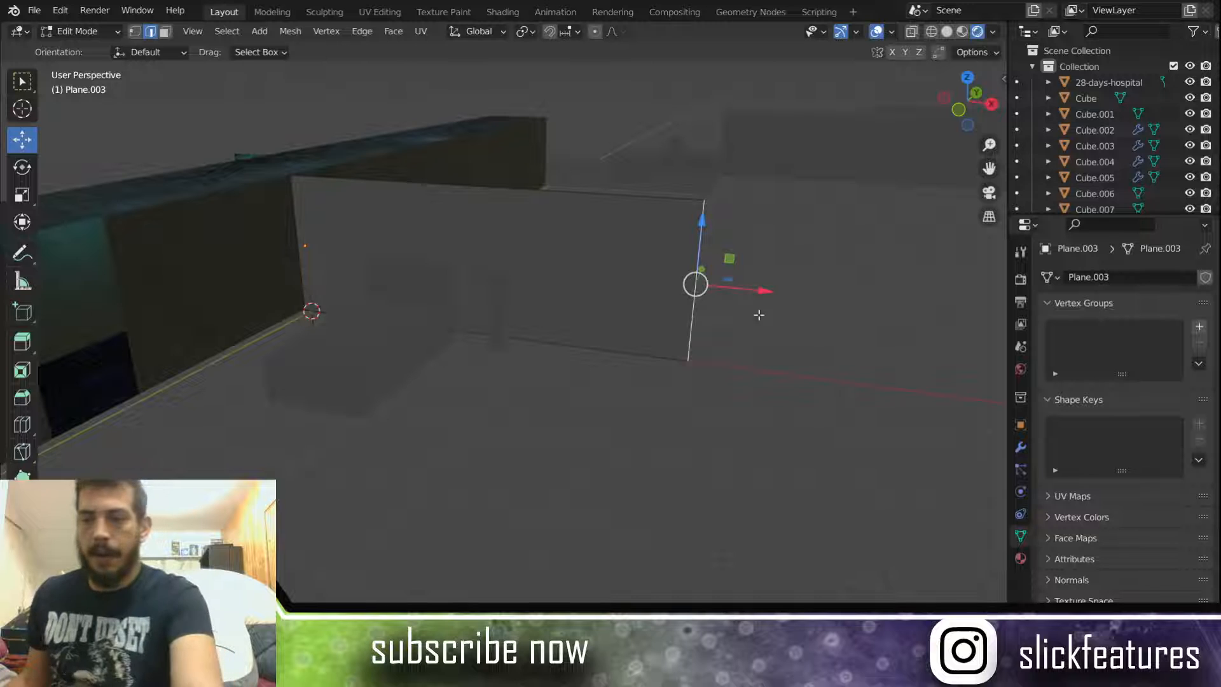
# Step: Try to extrude the perpendicular wall's outer vertical edge with the Extrude Region tool, starting from the top view
pyautogui.press('KP_7')
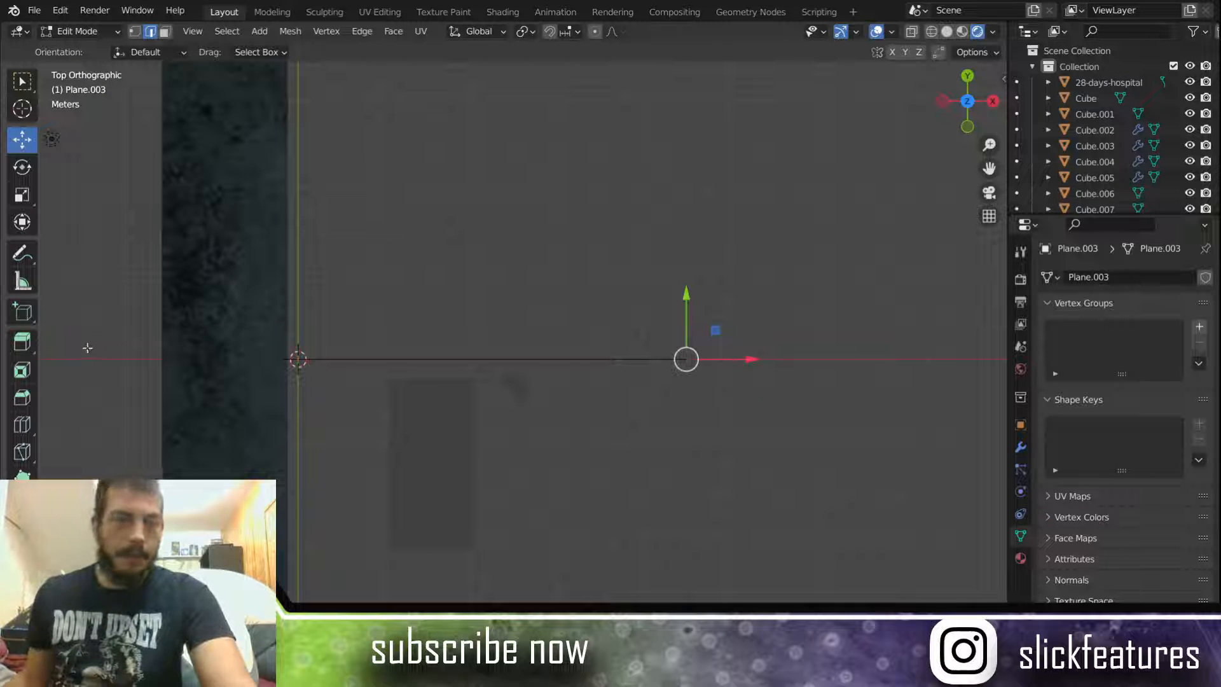
pyautogui.click(22, 342)
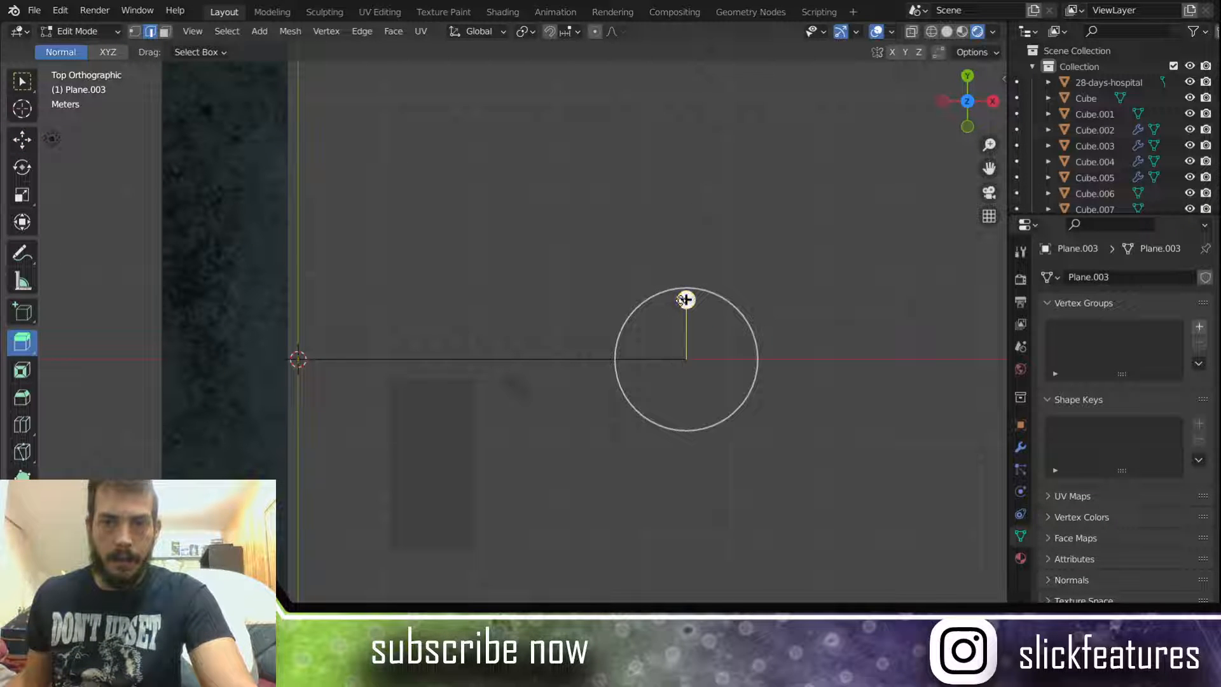
pyautogui.moveTo(685, 300); pyautogui.dragTo(679, 369)
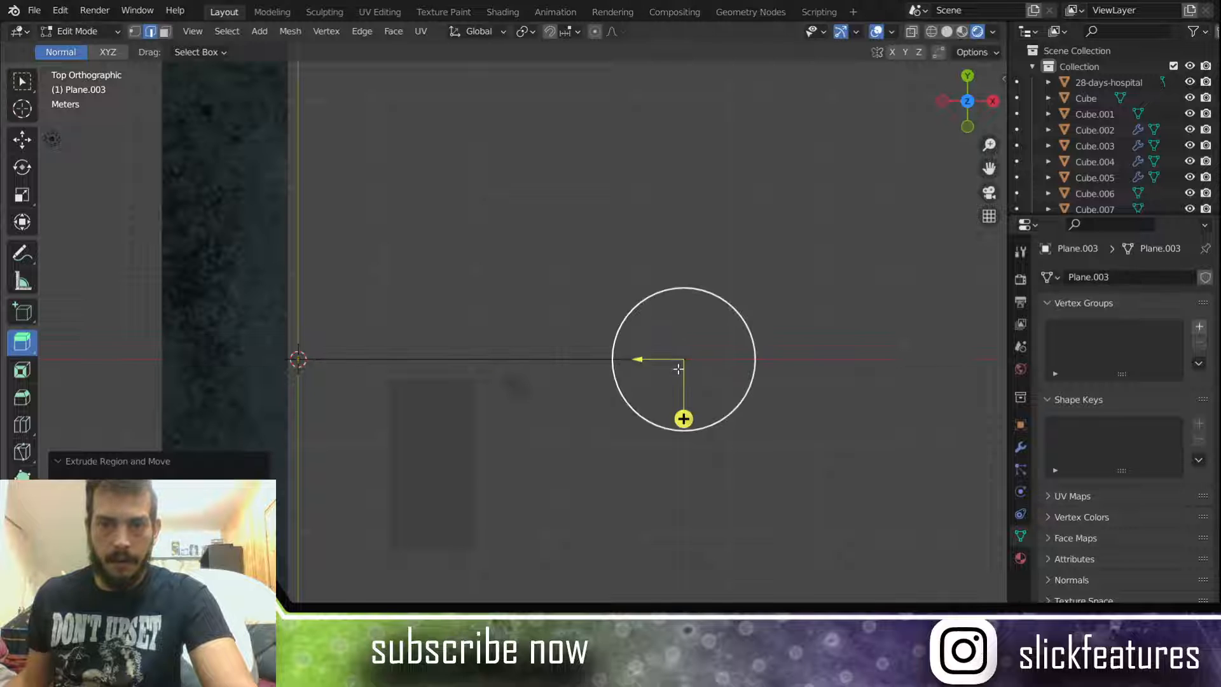
pyautogui.moveTo(691, 430); pyautogui.dragTo(503, 306, button='middle')
pyautogui.moveTo(416, 346); pyautogui.dragTo(469, 336)
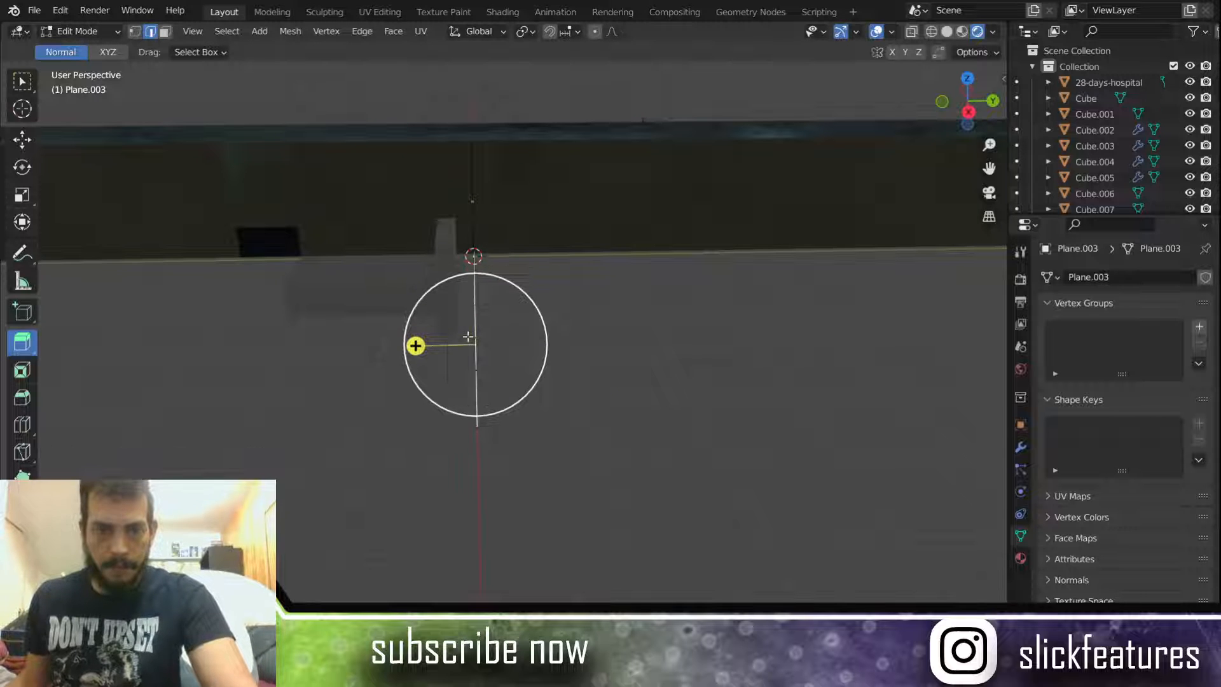
# Step: Extrude the perpendicular wall's outer edge along negative Y into a wall segment parallel to the hallway, and inspect the corner
pyautogui.press('KP_7')
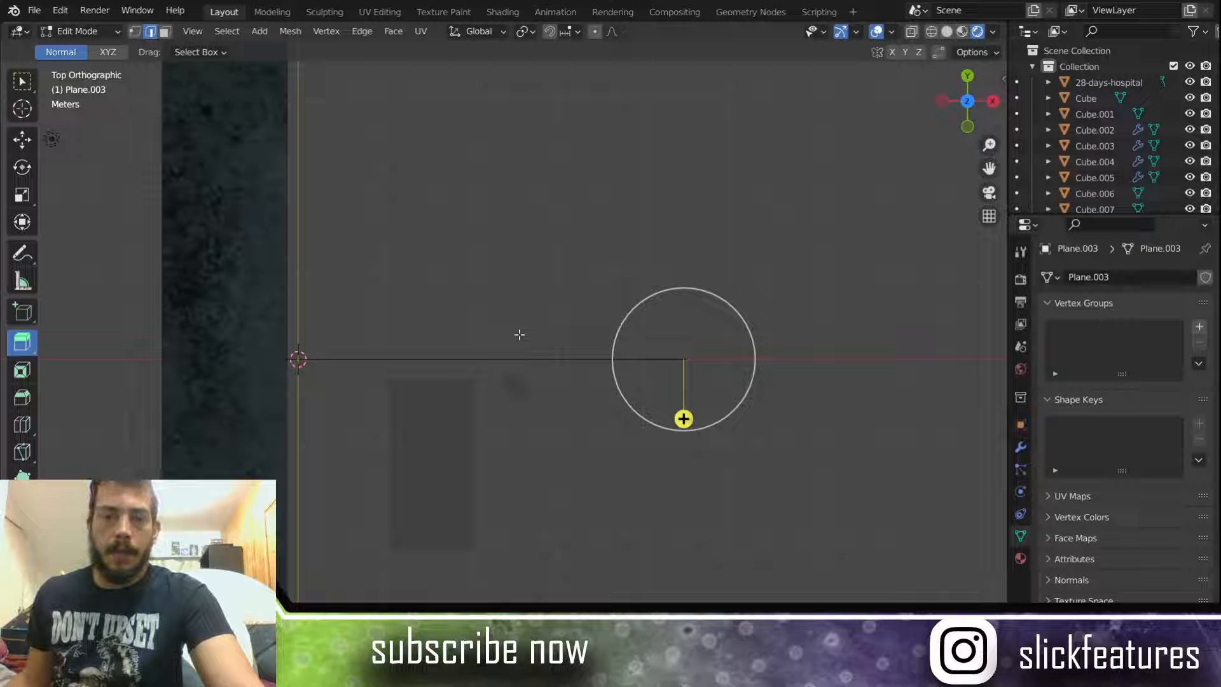
pyautogui.press('e')
pyautogui.press('y')
pyautogui.click(568, 428)
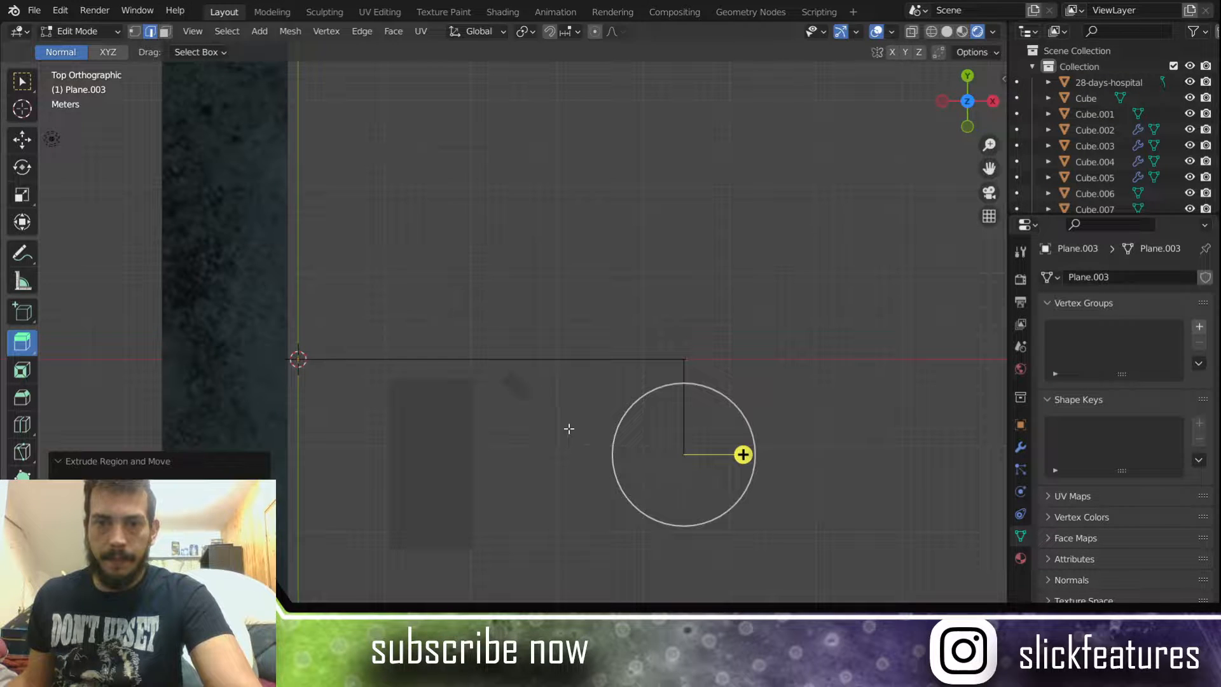
pyautogui.moveTo(567, 428); pyautogui.dragTo(602, 294, button='middle')
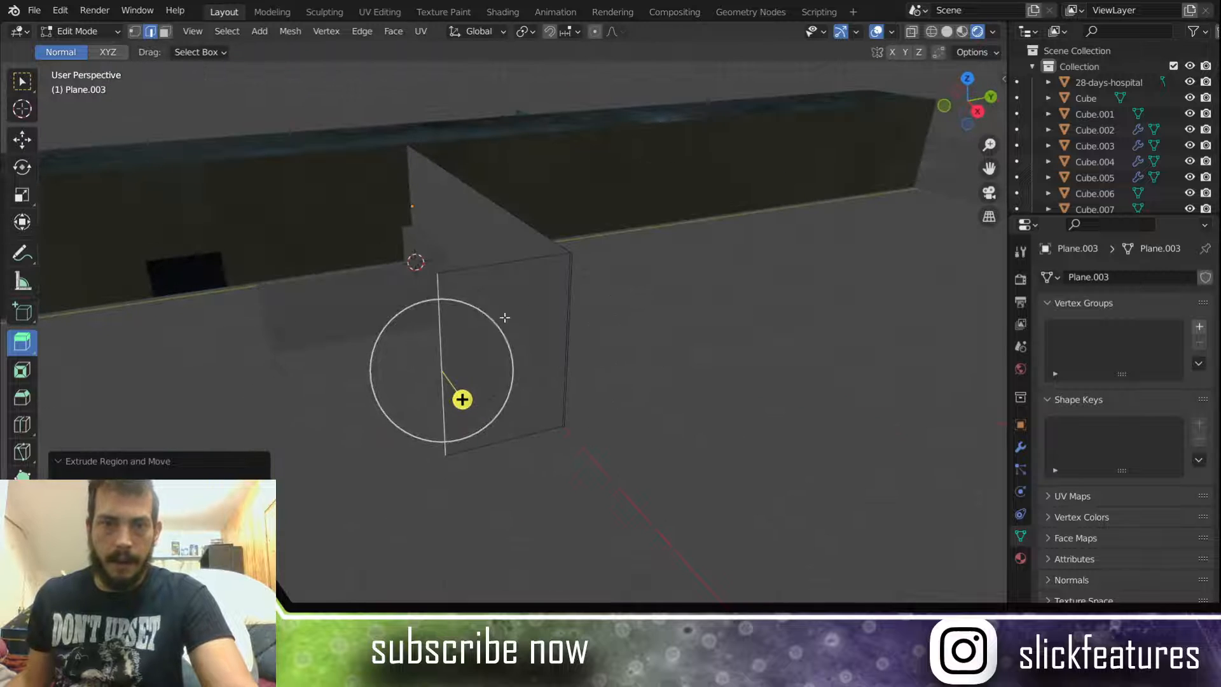
pyautogui.scroll(2, 537, 349)
pyautogui.moveTo(537, 348); pyautogui.dragTo(582, 343, button='middle')
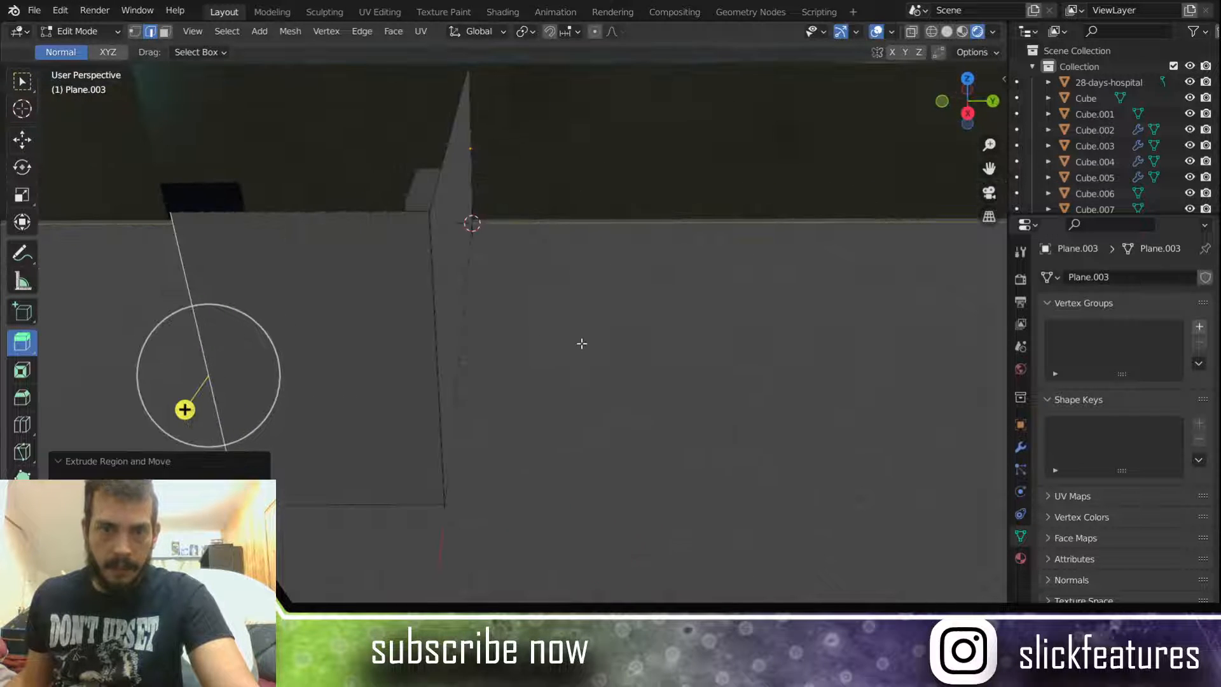
pyautogui.scroll(3, 576, 345)
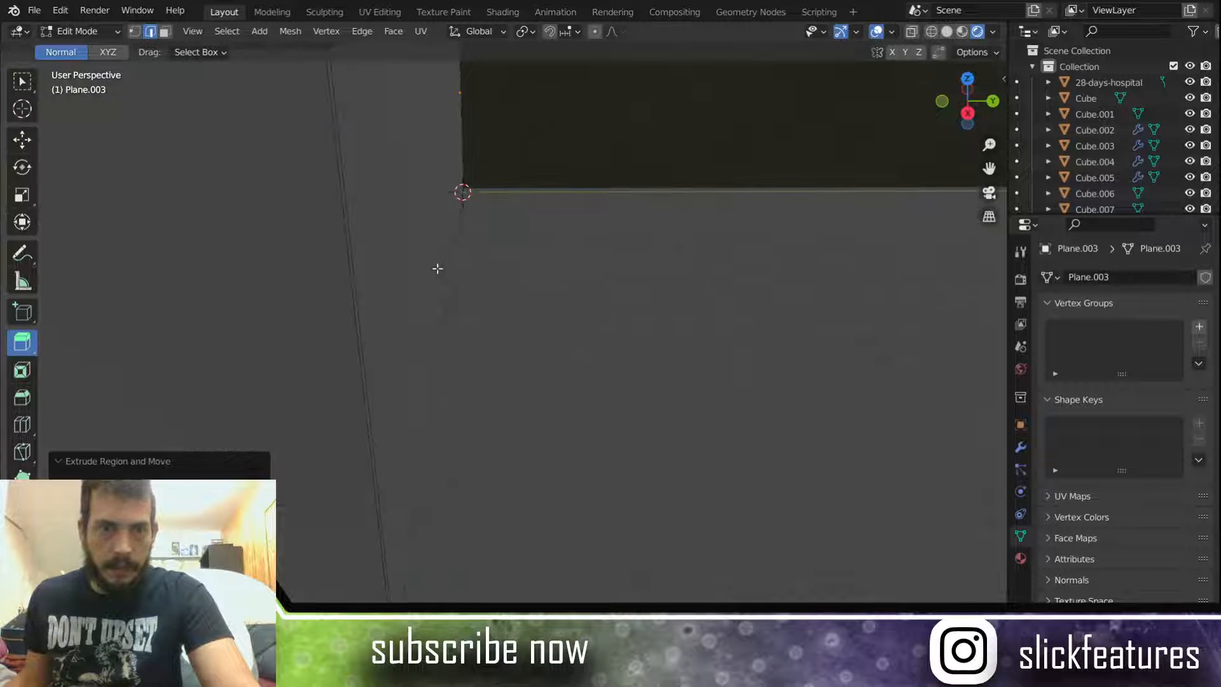
pyautogui.keyDown('shift'); pyautogui.moveTo(431, 264); pyautogui.dragTo(487, 305, button='middle'); pyautogui.keyUp('shift')
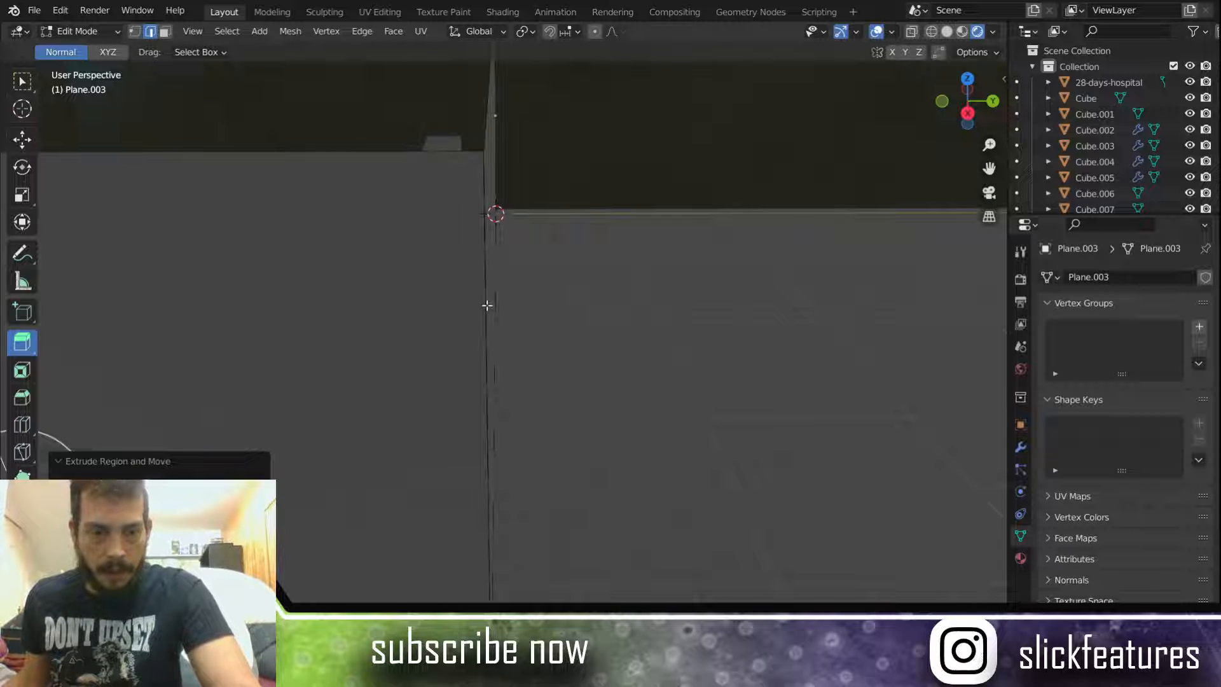
# Step: Undo the extrusions made from the perpendicular wall's outer vertical edge
pyautogui.hotkey('ctrl', 'z')
pyautogui.click(487, 305)
pyautogui.scroll(2, 483, 305)
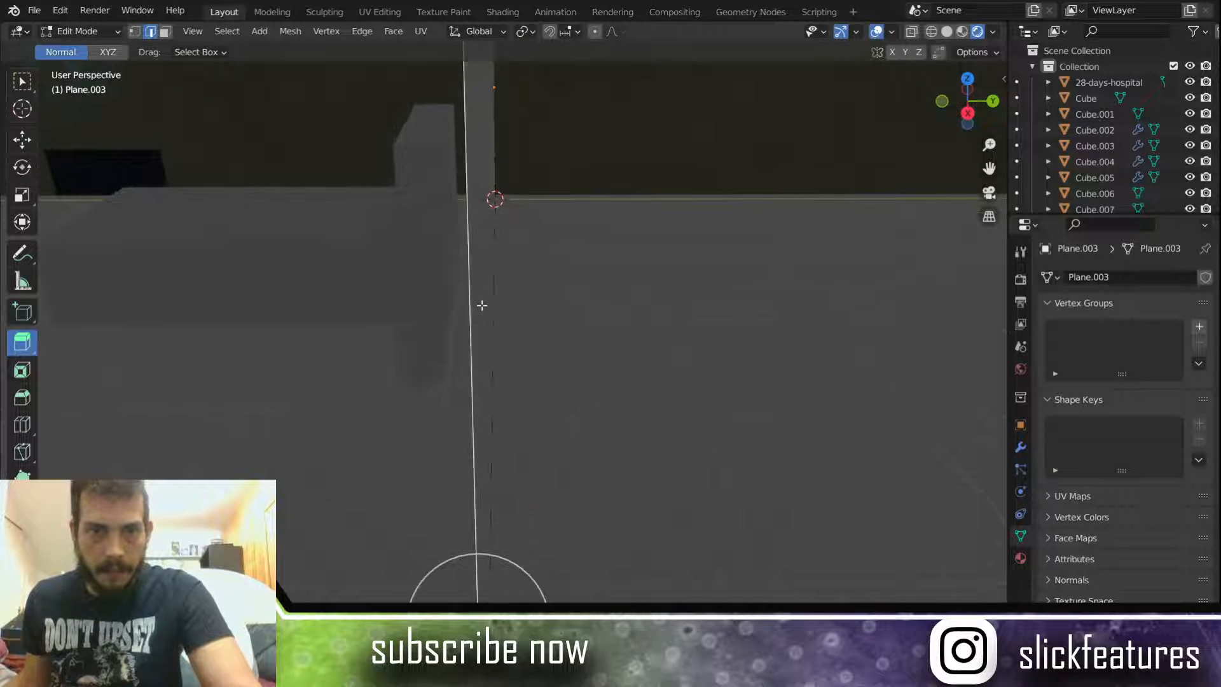
pyautogui.moveTo(483, 305); pyautogui.dragTo(528, 324, button='middle')
pyautogui.hotkey('ctrl', 'z')
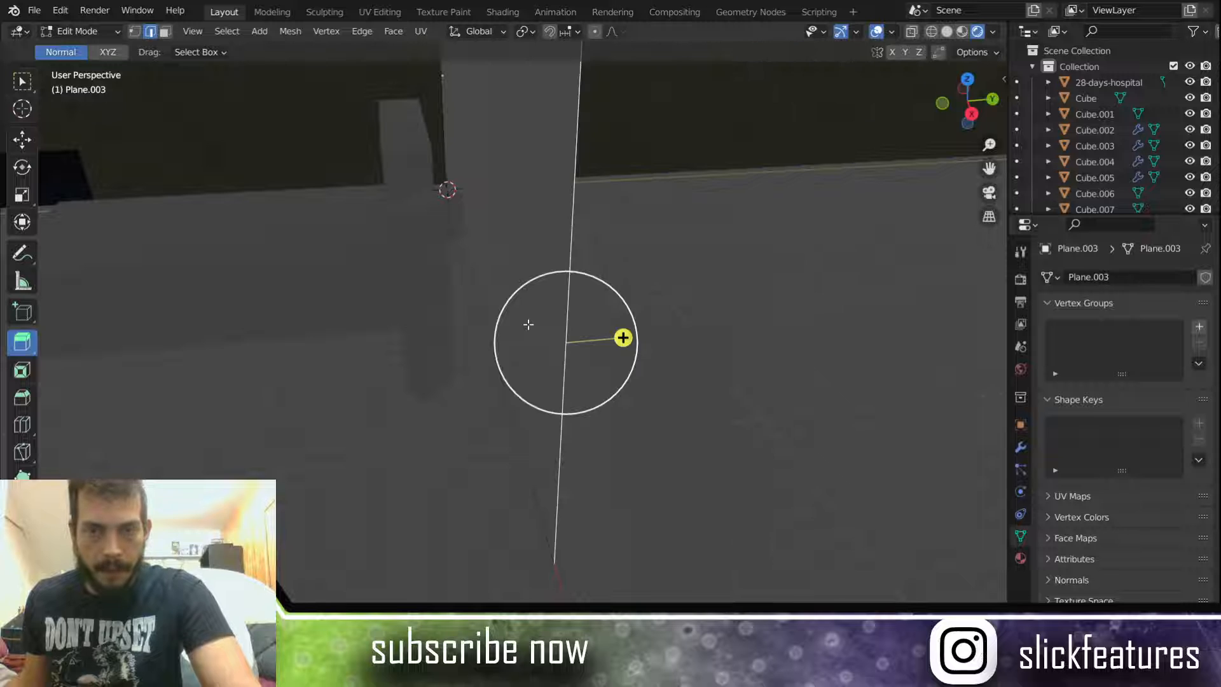
pyautogui.scroll(-2, 792, 269)
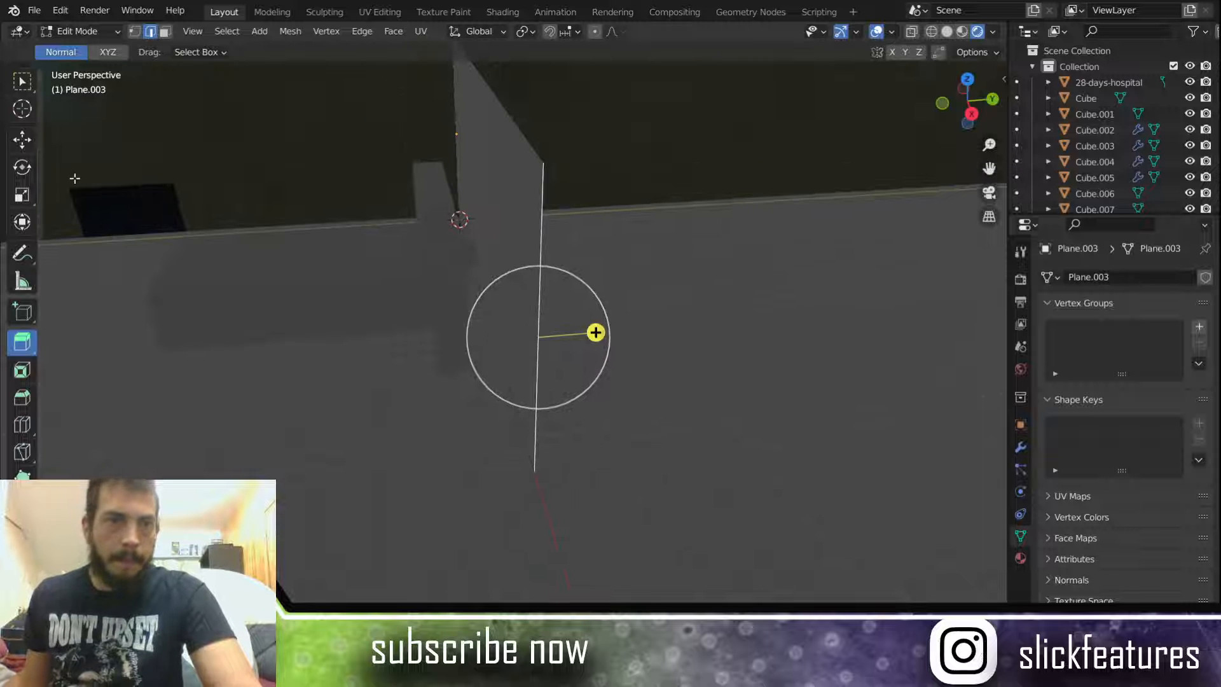
# Step: Try to scale the perpendicular wall's outer vertical edge along global Y from the top view, with the Move tool active
pyautogui.click(22, 139)
pyautogui.moveTo(556, 374); pyautogui.dragTo(632, 476)
pyautogui.scroll(-2, 557, 435)
pyautogui.moveTo(557, 435); pyautogui.dragTo(623, 449, button='middle')
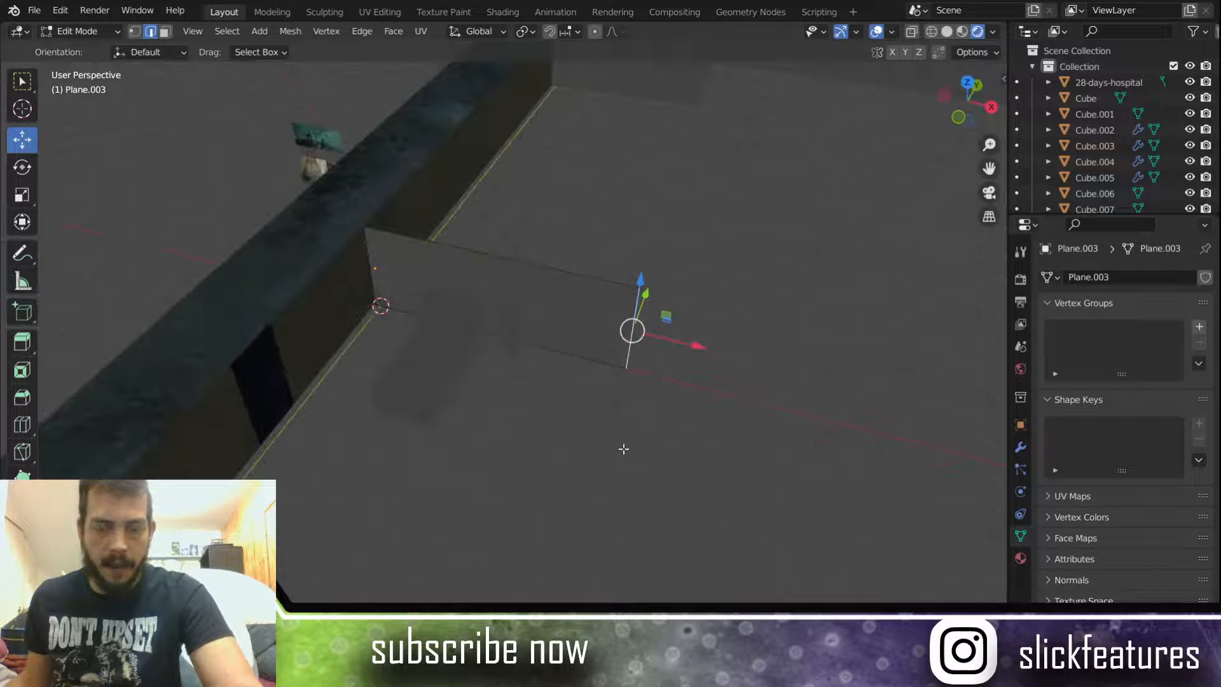
pyautogui.press('KP_7')
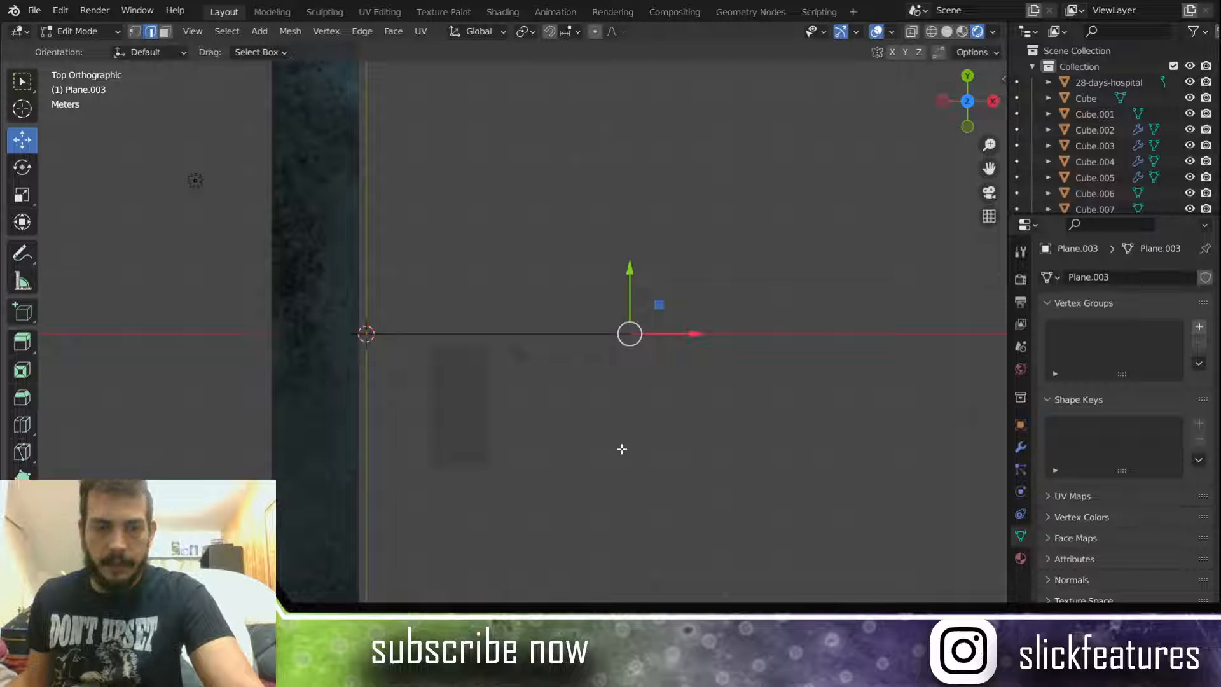
pyautogui.press('s')
pyautogui.press('y')
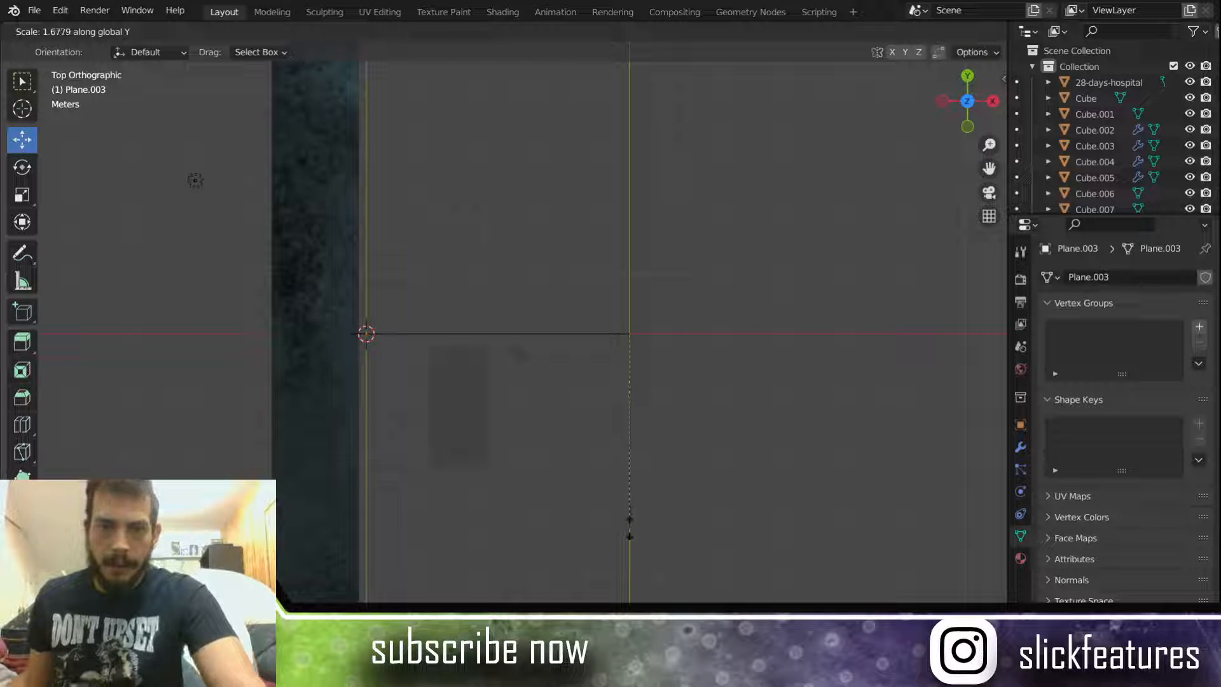
pyautogui.click(630, 533)
pyautogui.moveTo(687, 449); pyautogui.dragTo(628, 377, button='middle')
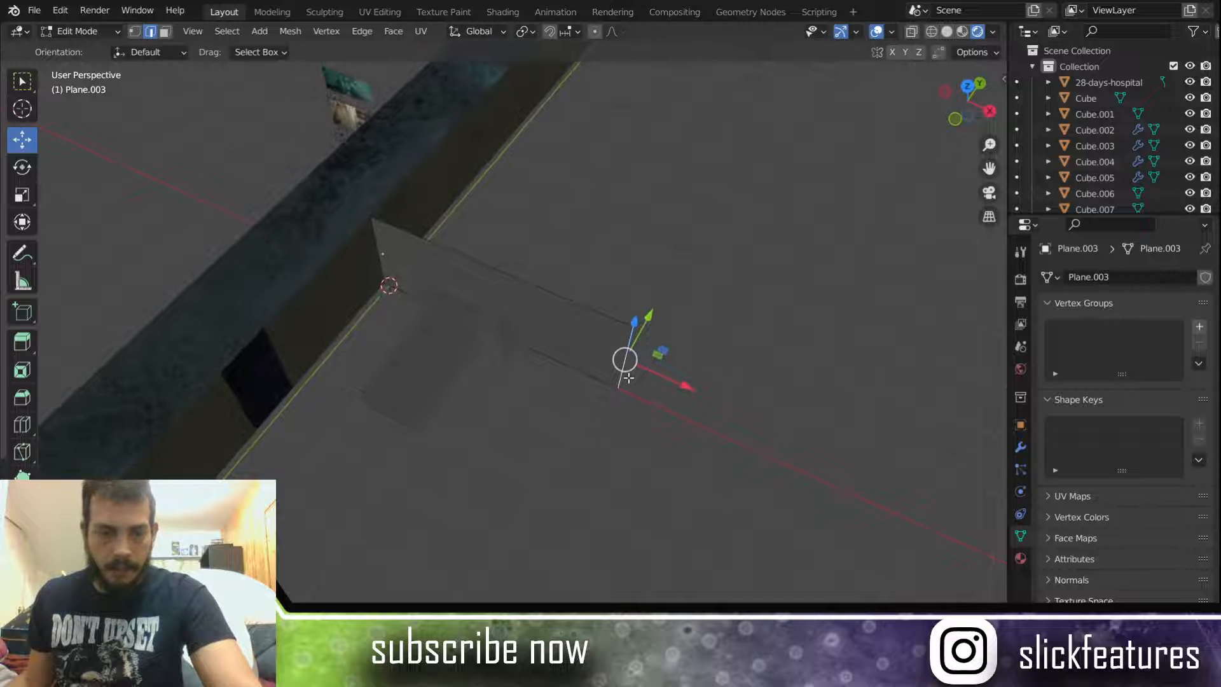
# Step: Extrude the perpendicular wall's outer vertical edge along negative Y from the top view to start a wall parallel to the hallway
pyautogui.press('KP_7')
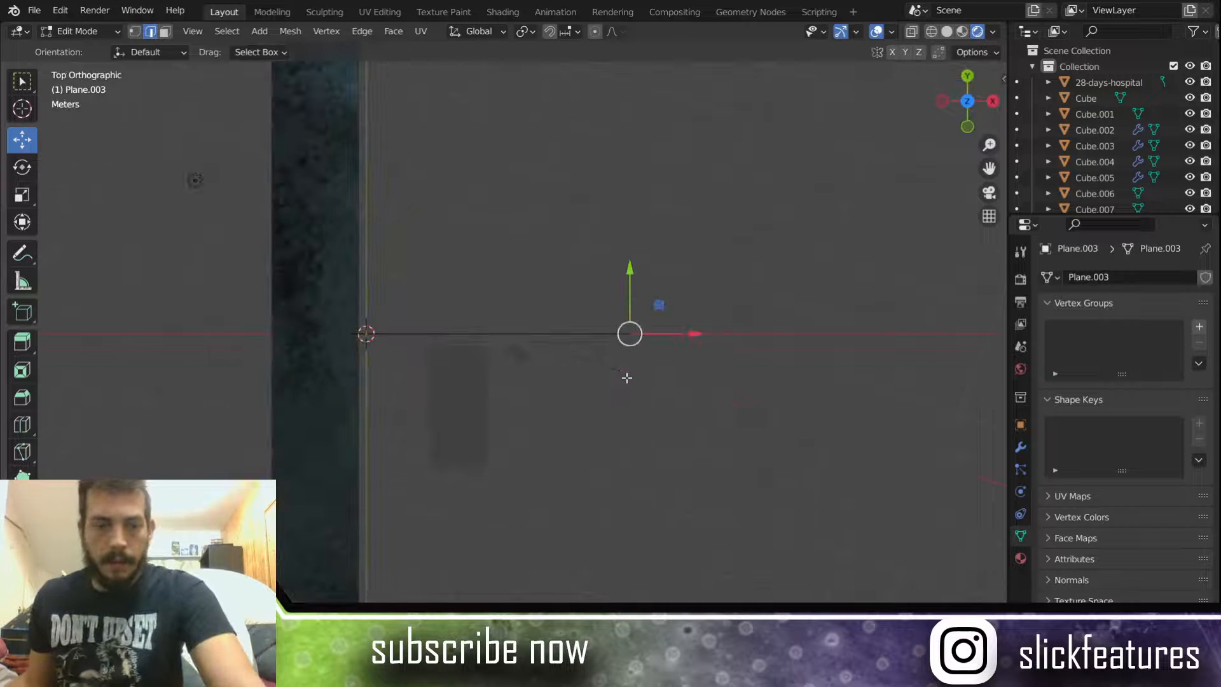
pyautogui.press('e')
pyautogui.press('y')
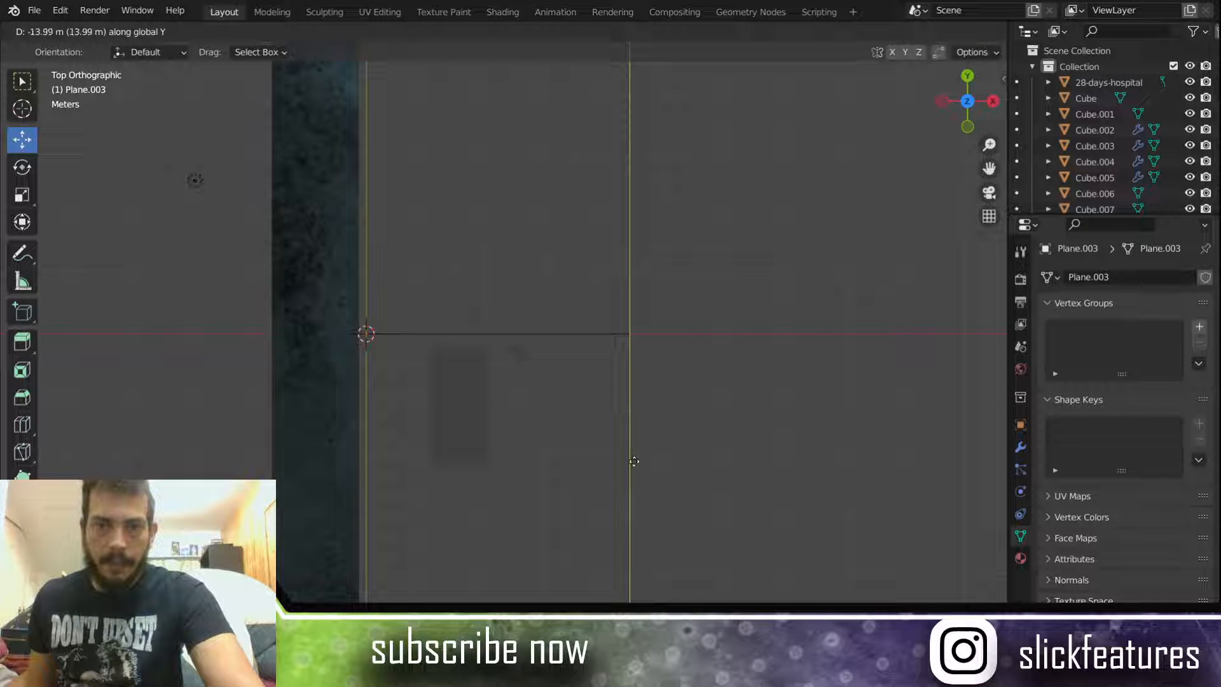
pyautogui.click(634, 433)
pyautogui.moveTo(634, 432); pyautogui.dragTo(514, 326, button='middle')
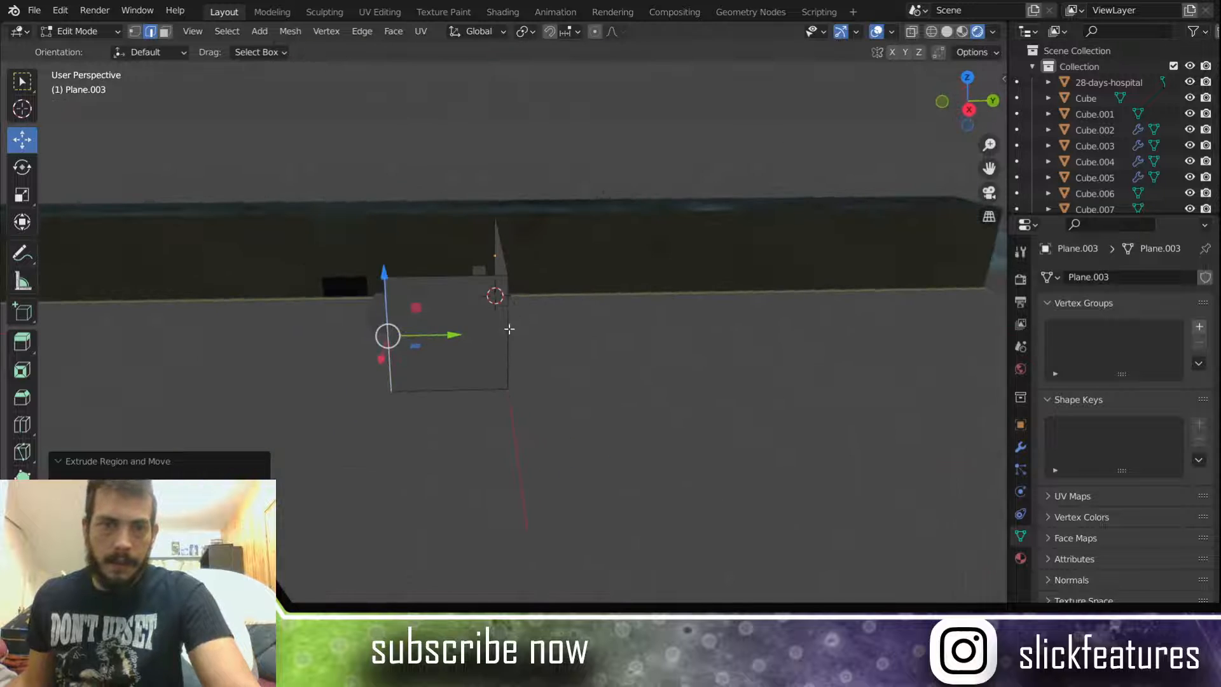
# Step: Lengthen the new parallel wall along global negative Y by shifting its free end edge well past the dark doorway
pyautogui.press('e')
pyautogui.press('y')
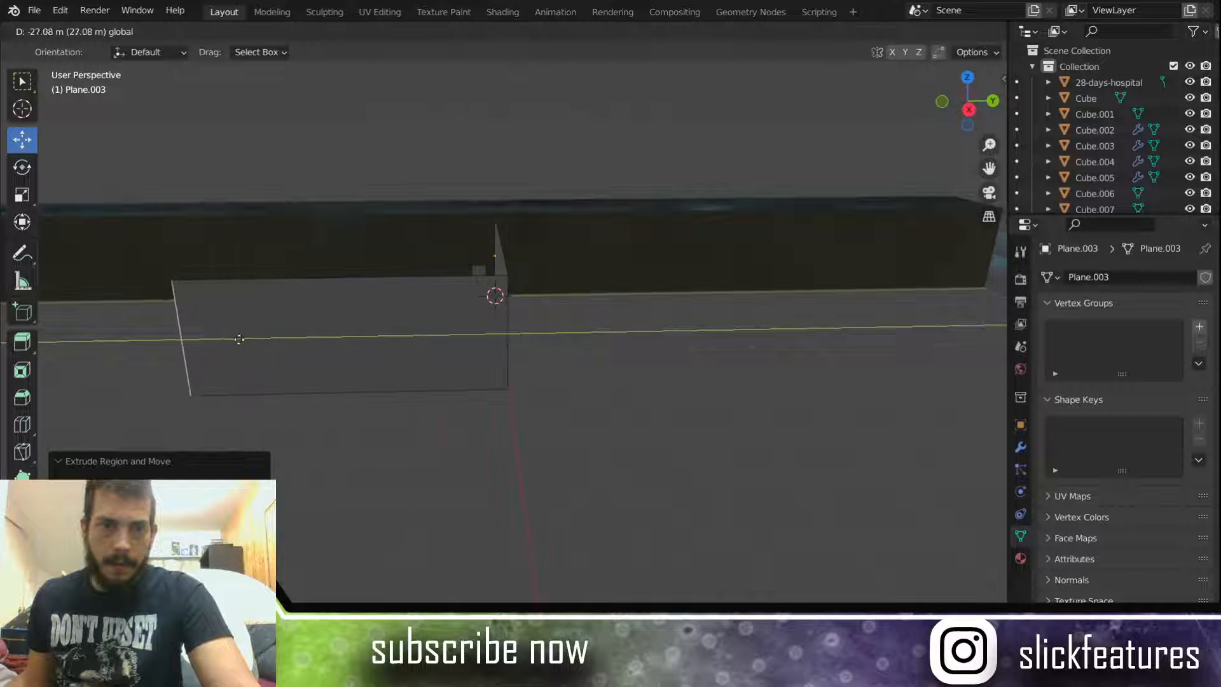
pyautogui.click(170, 338)
pyautogui.moveTo(170, 338); pyautogui.dragTo(257, 373, button='middle')
pyautogui.moveTo(273, 424); pyautogui.dragTo(227, 419)
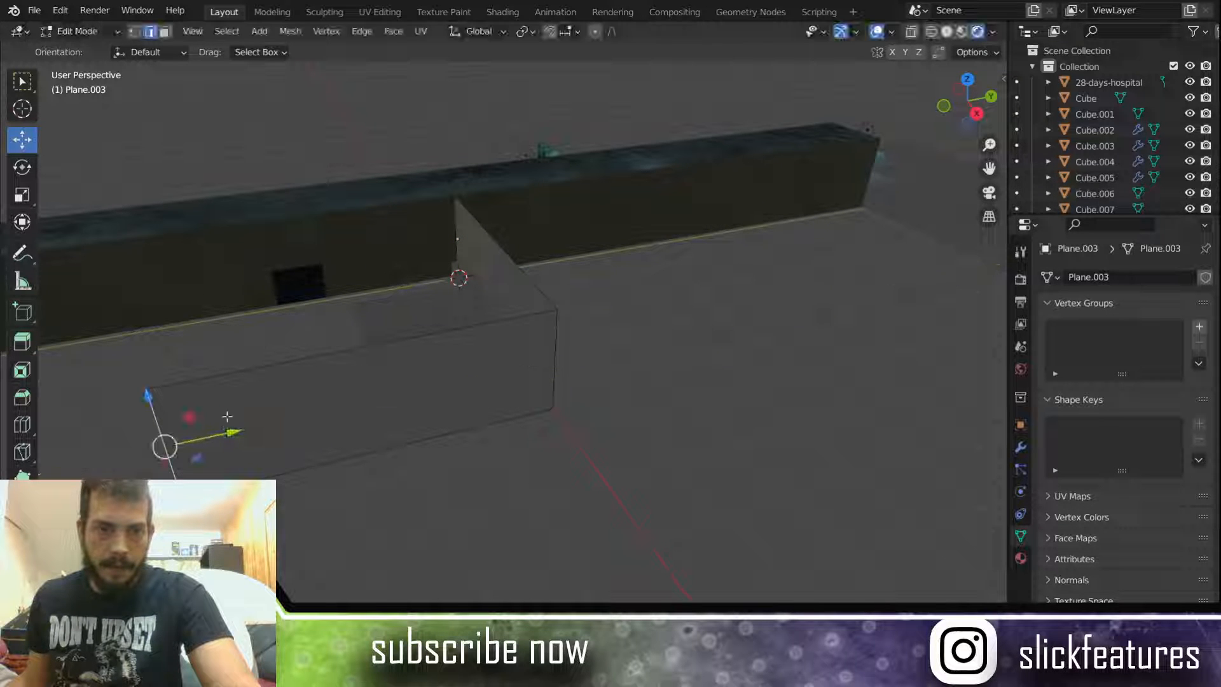
# Step: Extrude the parallel wall's far end edge along negative X and bring it back to the hallway wall, forming the room's third wall
pyautogui.press('KP_7')
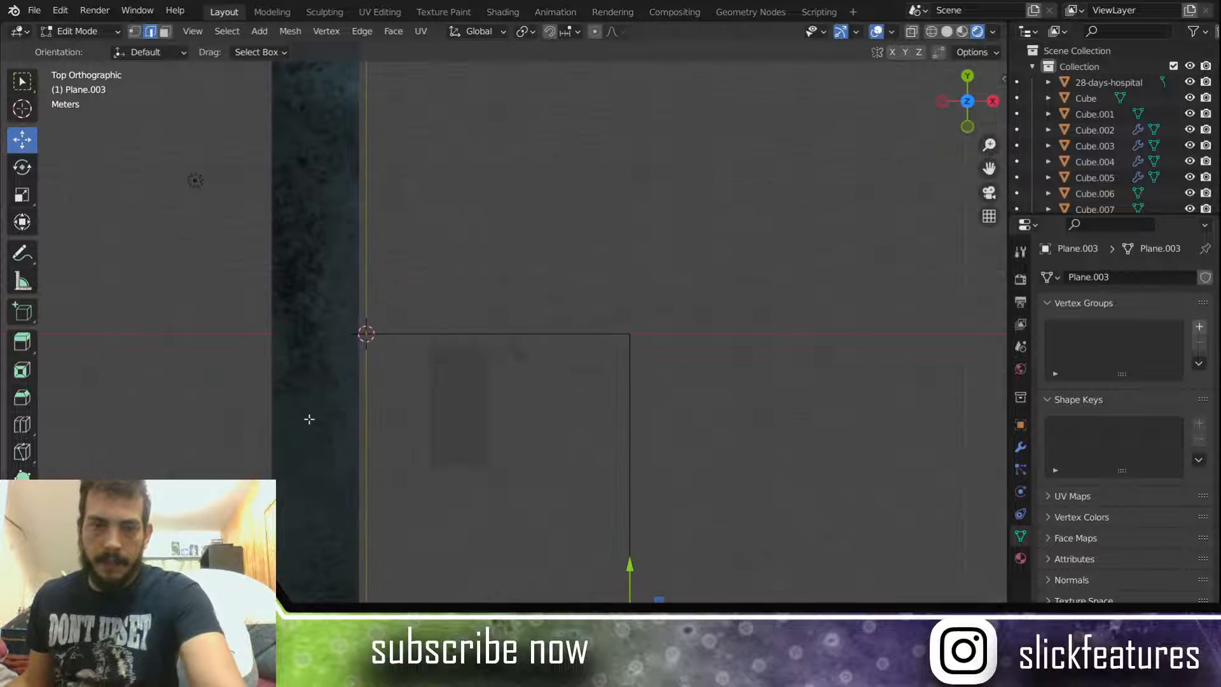
pyautogui.keyDown('shift'); pyautogui.moveTo(349, 464); pyautogui.dragTo(353, 291, button='middle'); pyautogui.keyUp('shift')
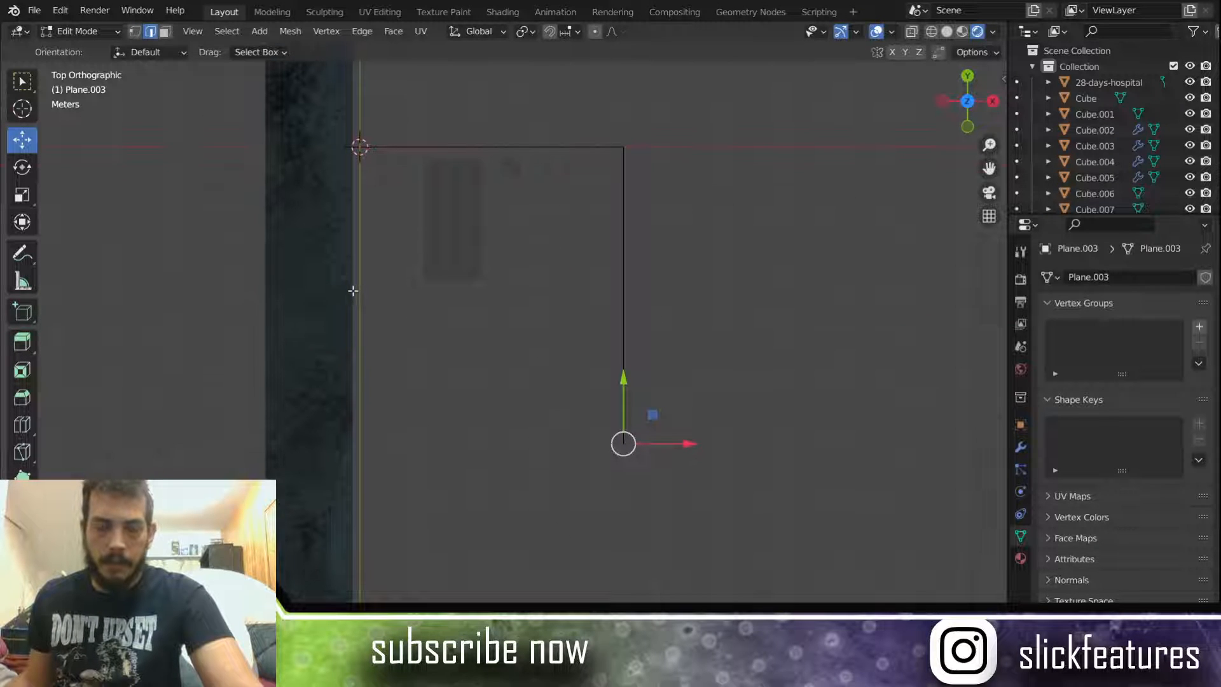
pyautogui.press('e')
pyautogui.press('x')
pyautogui.click(246, 291)
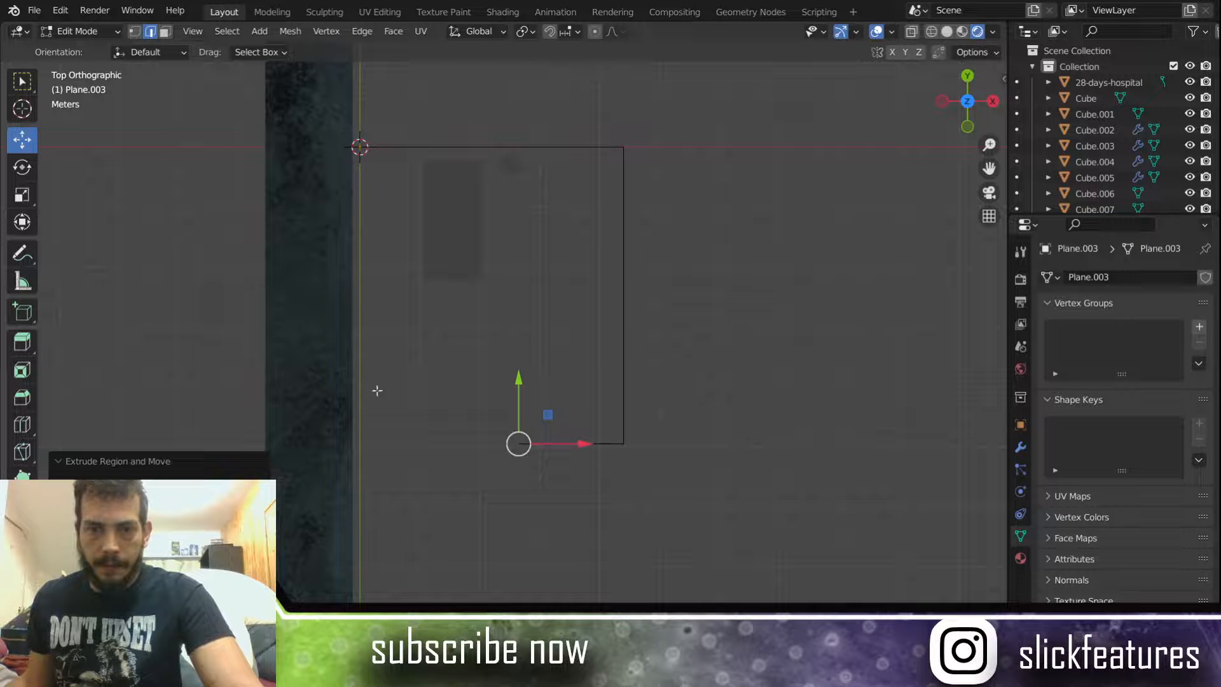
pyautogui.moveTo(576, 446); pyautogui.dragTo(581, 376, button='middle')
pyautogui.moveTo(584, 379); pyautogui.dragTo(383, 379)
# Step: Nudge the third wall's inner vertical edge slightly along negative X to meet the hallway wall, and check the floor corner
pyautogui.scroll(4, 366, 382)
pyautogui.keyDown('shift'); pyautogui.moveTo(366, 382); pyautogui.dragTo(486, 269, button='middle'); pyautogui.keyUp('shift')
pyautogui.scroll(1, 575, 258)
pyautogui.scroll(2, 485, 269)
pyautogui.moveTo(427, 298); pyautogui.dragTo(523, 337, button='middle')
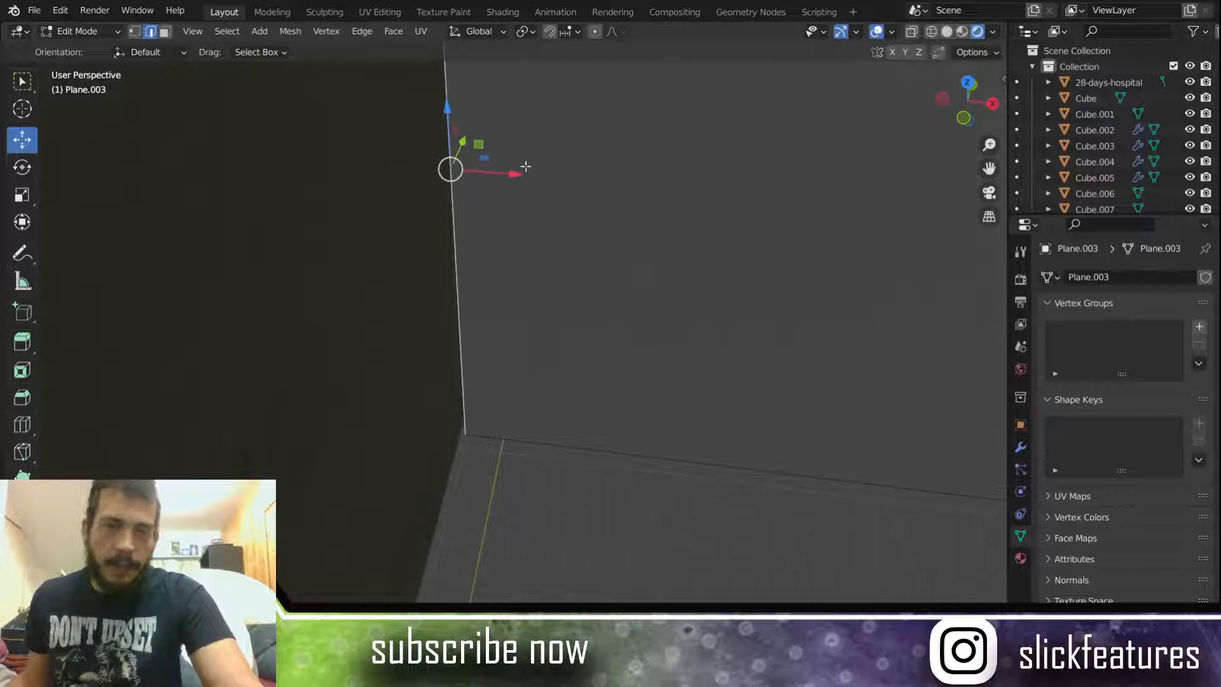
pyautogui.moveTo(516, 175); pyautogui.dragTo(510, 178)
pyautogui.click(472, 489)
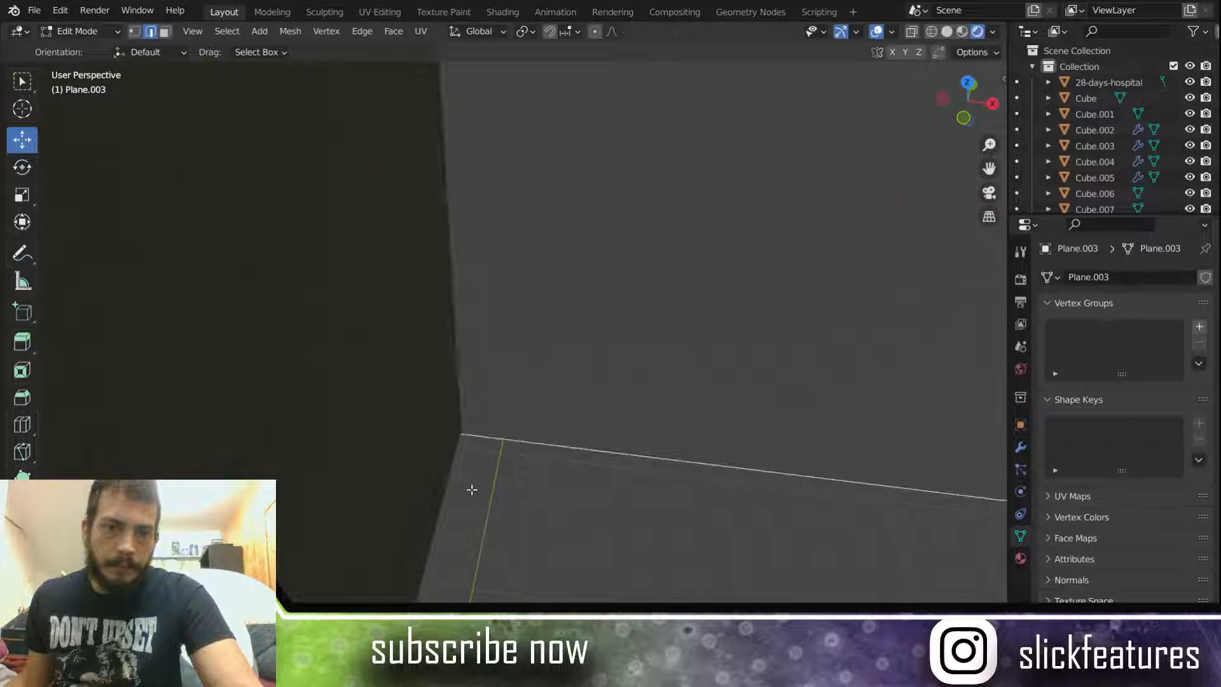
# Step: Pull the third wall's inner vertical edge slightly back along positive X where it pokes through into the corridor
pyautogui.scroll(4, 473, 490)
pyautogui.moveTo(474, 489); pyautogui.dragTo(484, 487, button='middle')
pyautogui.moveTo(521, 380); pyautogui.dragTo(492, 452, button='middle')
pyautogui.scroll(-2, 492, 452)
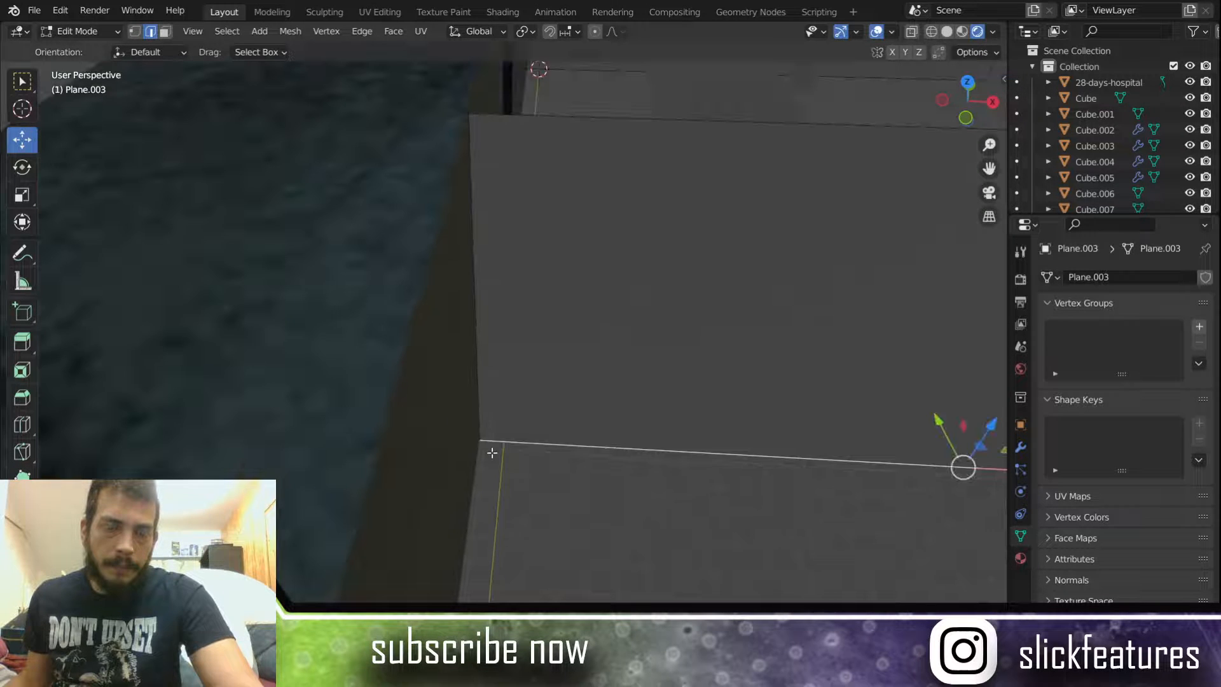
pyautogui.moveTo(470, 173); pyautogui.dragTo(559, 243, button='middle')
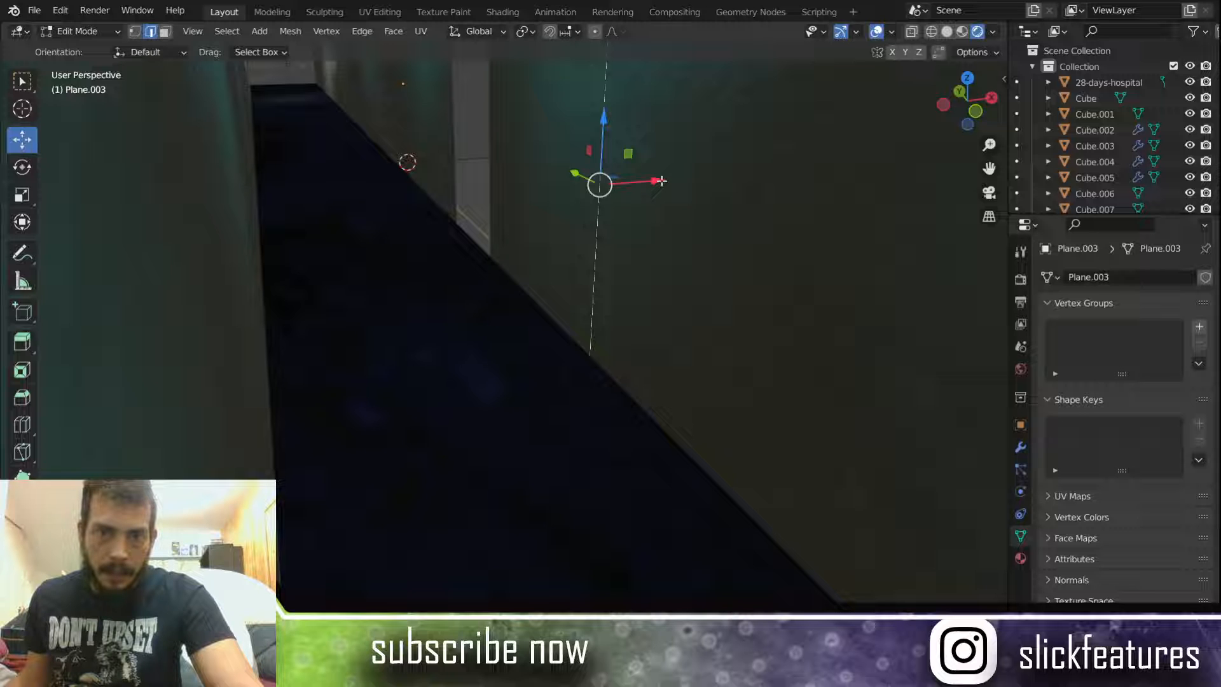
pyautogui.moveTo(663, 180); pyautogui.dragTo(666, 181)
pyautogui.moveTo(687, 240); pyautogui.dragTo(646, 276, button='middle')
# Step: Reselect the third wall's inner vertical edge and shift it marginally along negative X against the hallway wall
pyautogui.hotkey('alt', 'a')
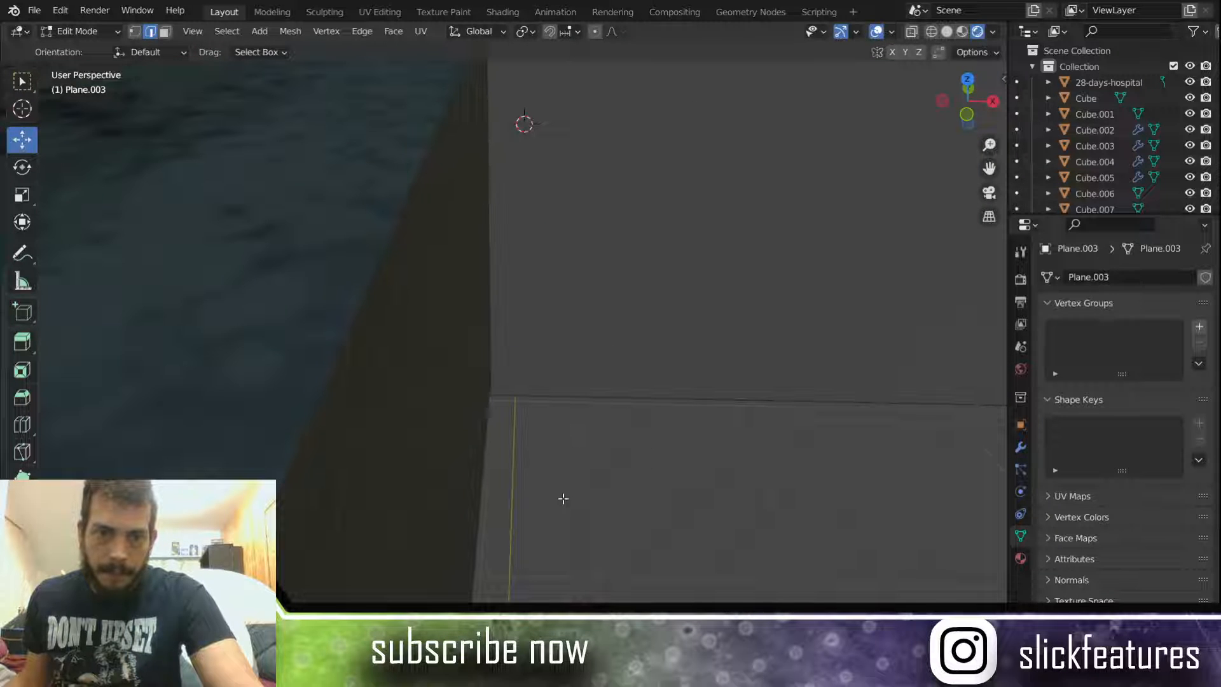
pyautogui.scroll(6, 564, 499)
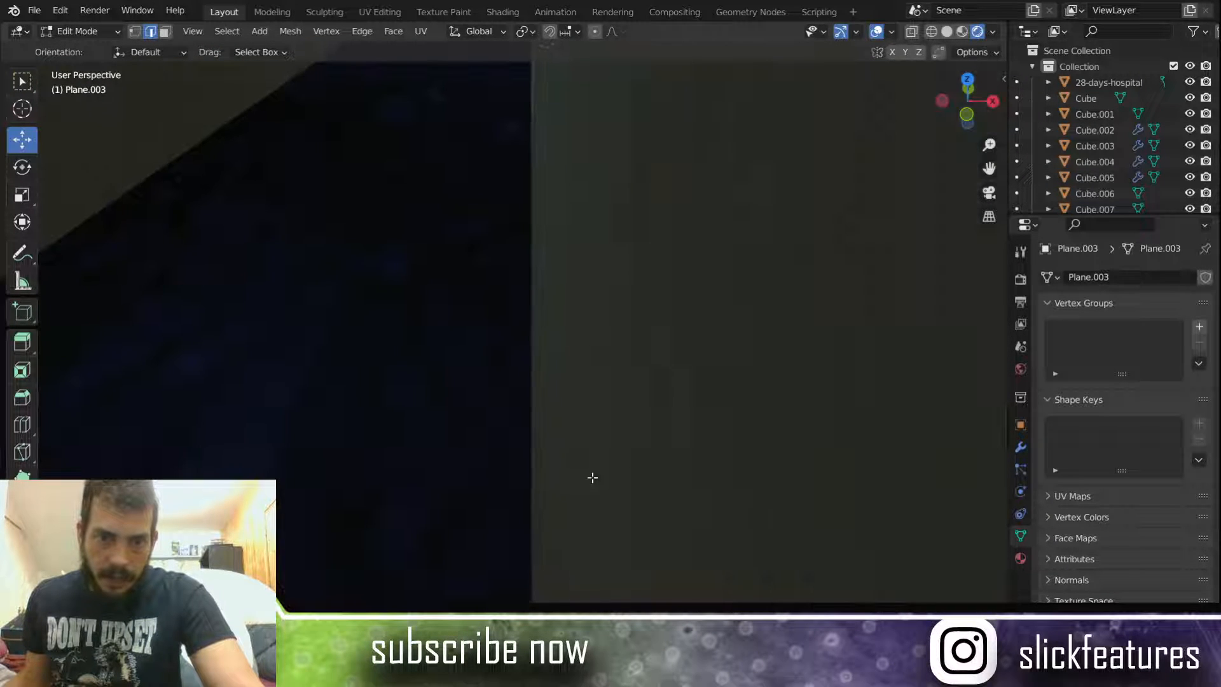
pyautogui.scroll(-2, 588, 478)
pyautogui.click(506, 367)
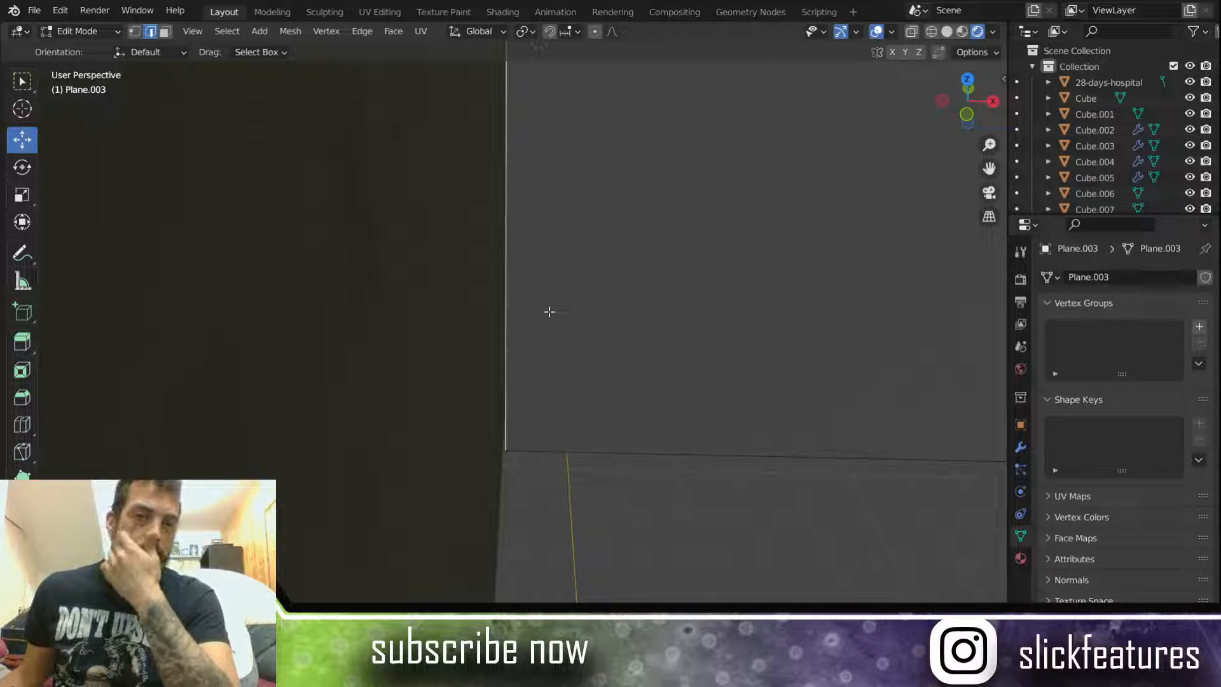
pyautogui.press('KP_Decimal')
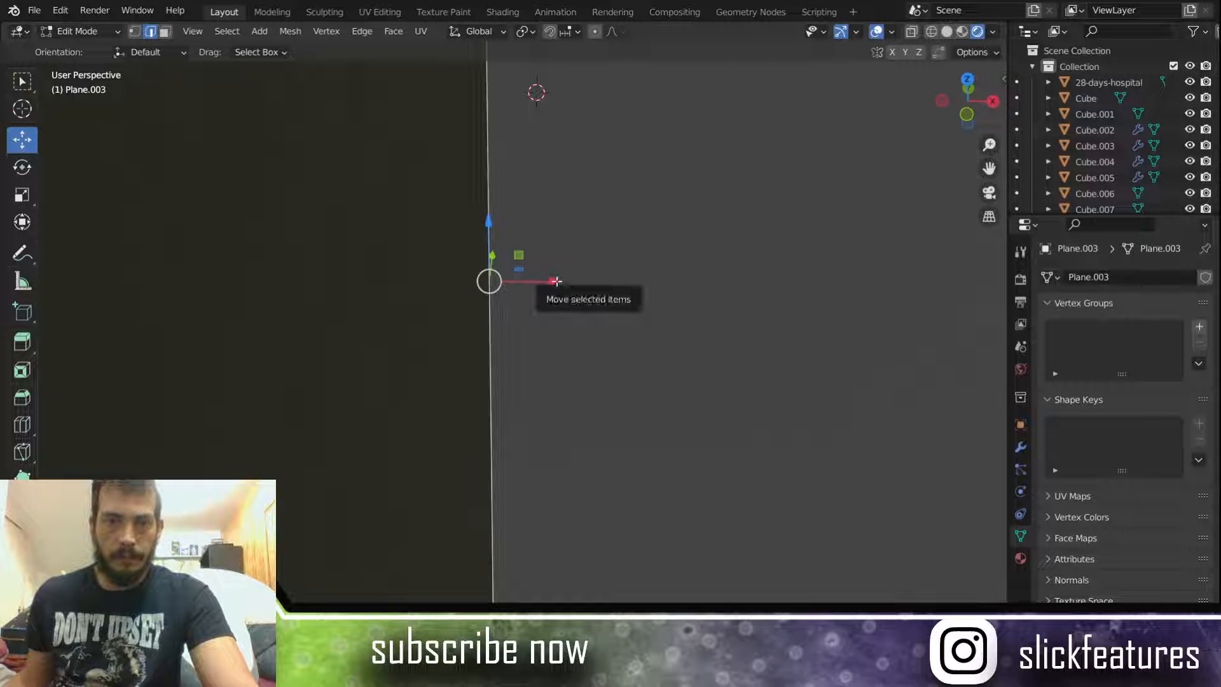
pyautogui.moveTo(556, 281); pyautogui.dragTo(552, 283)
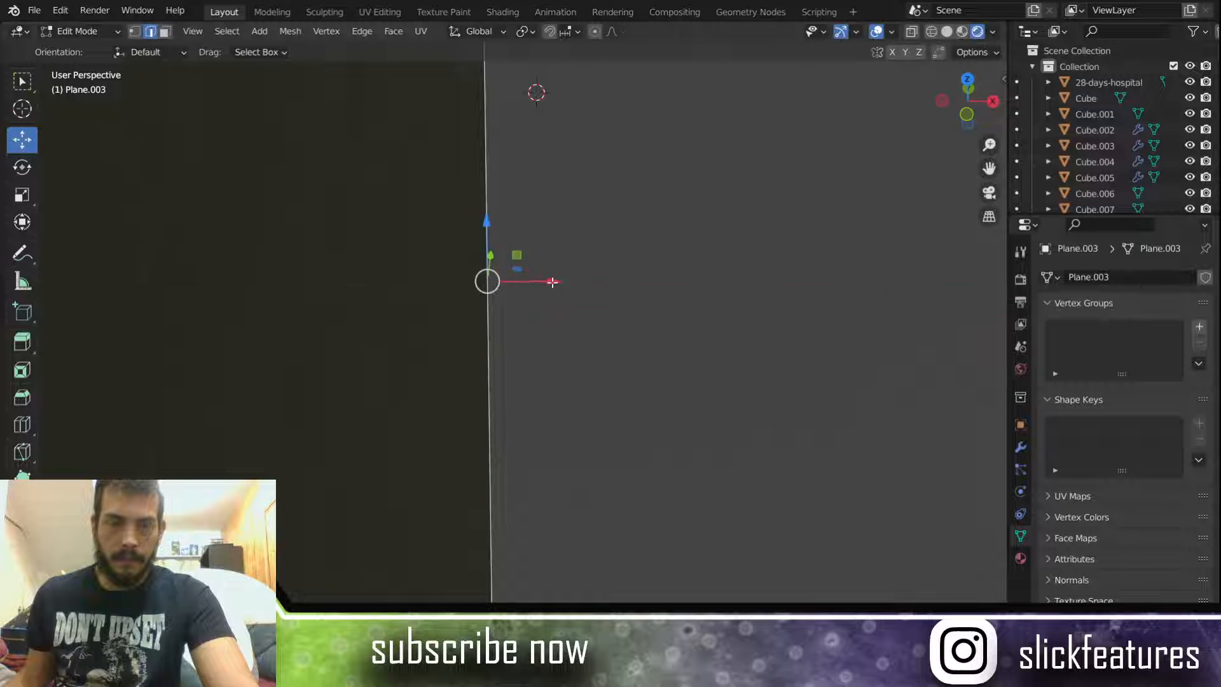
pyautogui.moveTo(446, 302); pyautogui.dragTo(422, 286, button='middle')
# Step: Inspect the third wall's bottom corner and fine-tune its inner vertical edge once more along negative X
pyautogui.click(371, 596)
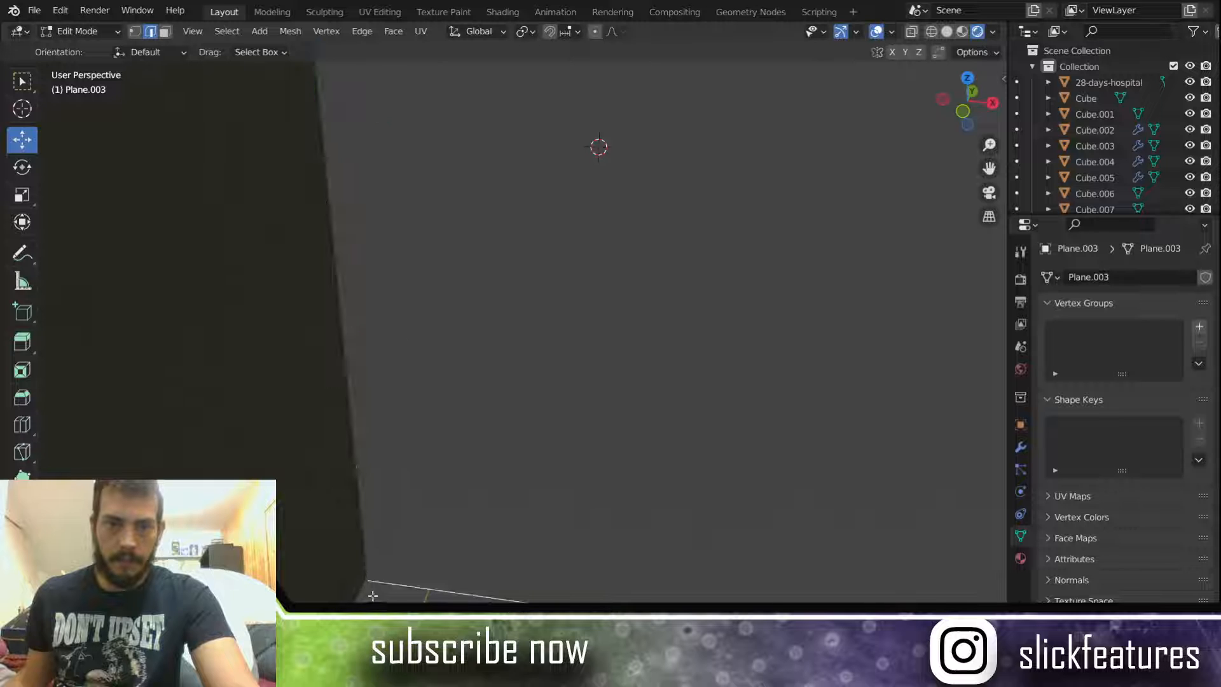
pyautogui.moveTo(418, 569); pyautogui.dragTo(463, 516, button='middle')
pyautogui.scroll(2, 463, 516)
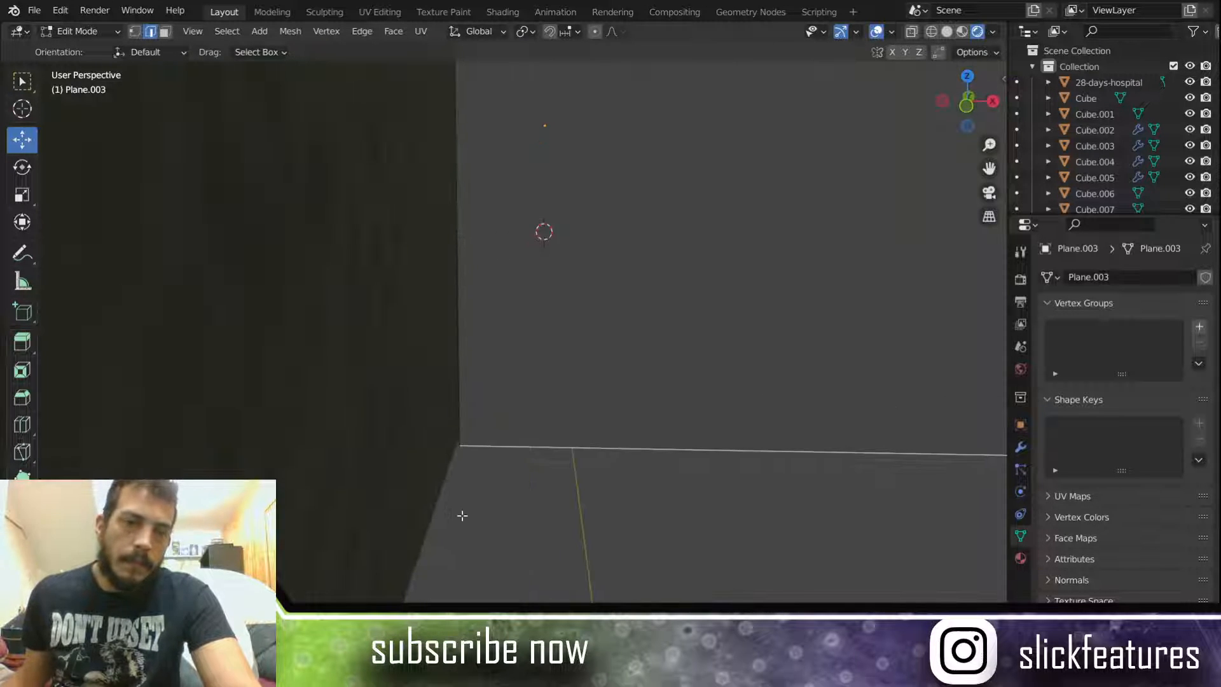
pyautogui.click(410, 468)
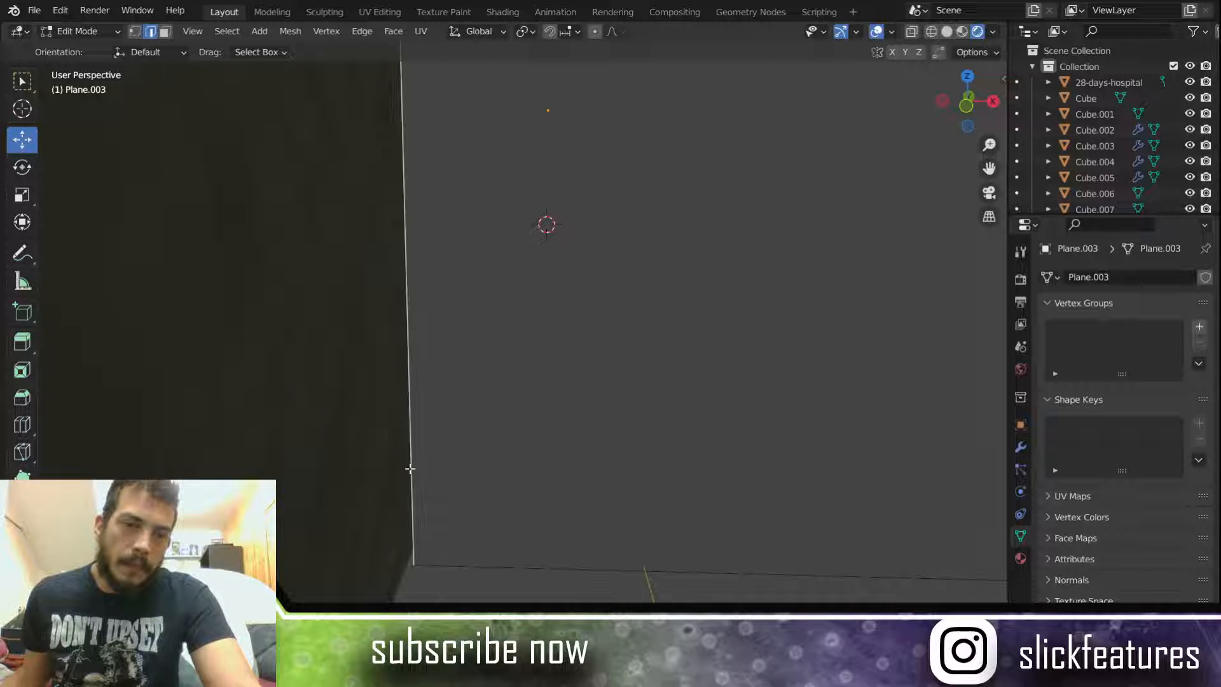
pyautogui.moveTo(444, 475); pyautogui.dragTo(473, 139, button='middle')
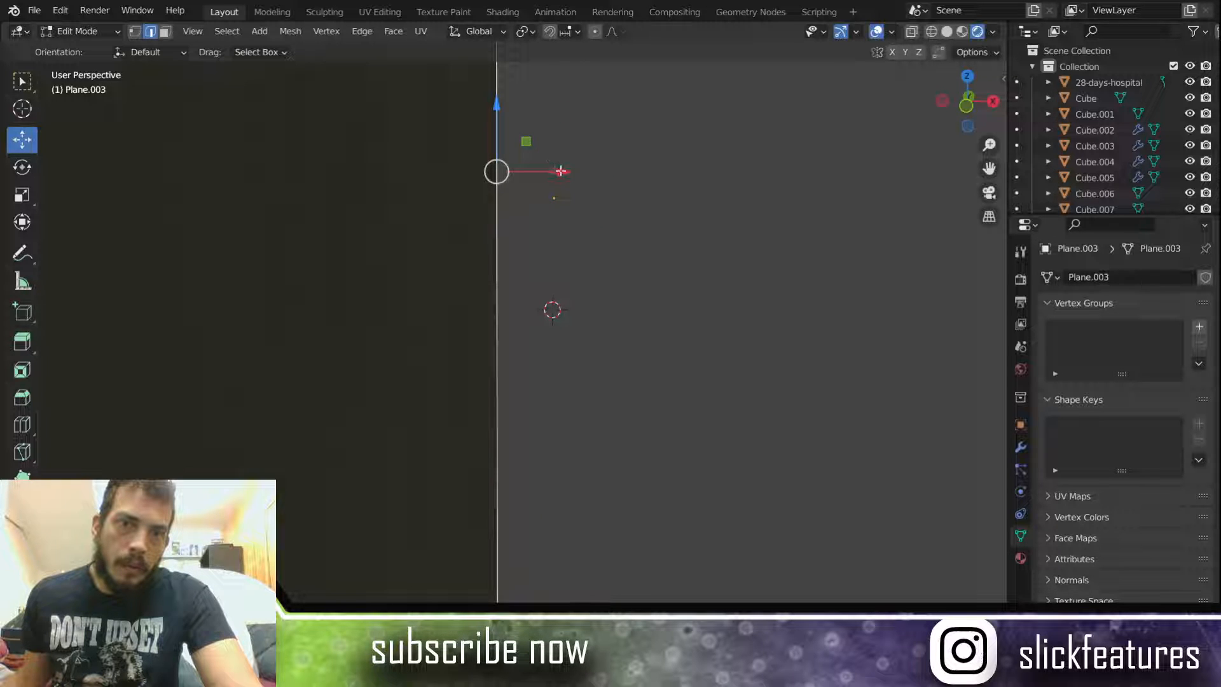
pyautogui.moveTo(561, 171); pyautogui.dragTo(557, 176)
pyautogui.moveTo(485, 191); pyautogui.dragTo(428, 127, button='middle')
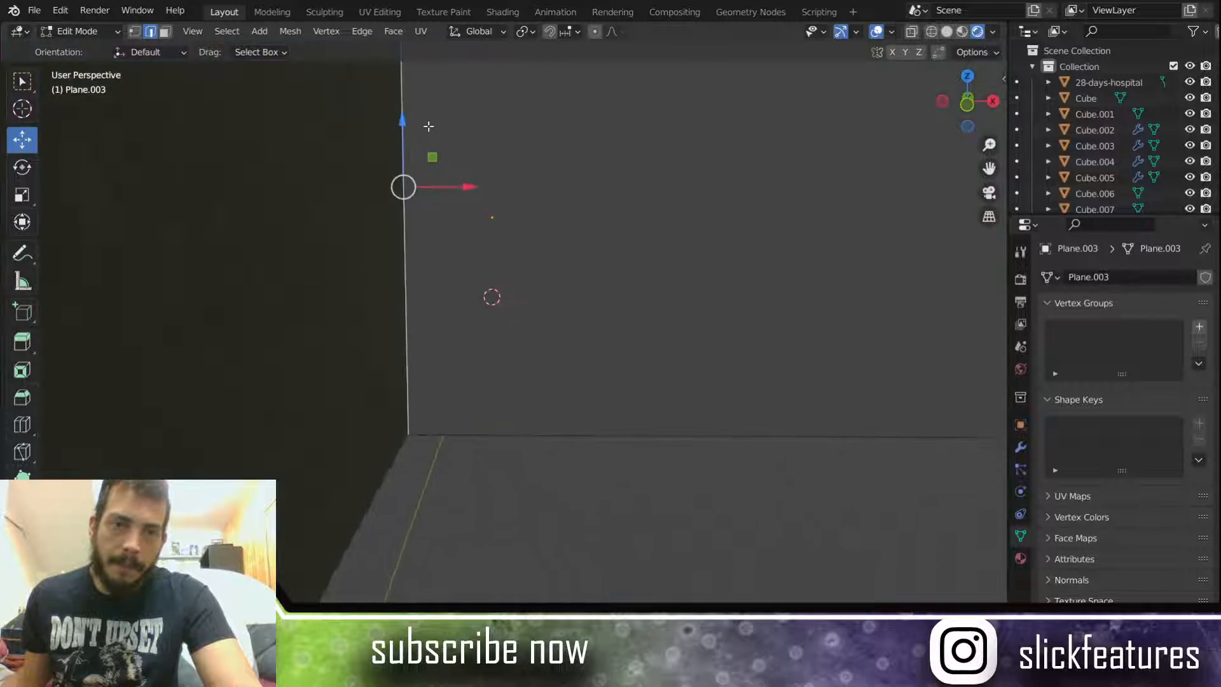
# Step: Move the first perpendicular wall's inner vertical edge along negative X to close its gap with the hallway wall
pyautogui.scroll(5, 487, 466)
pyautogui.moveTo(485, 465); pyautogui.dragTo(496, 459, button='middle')
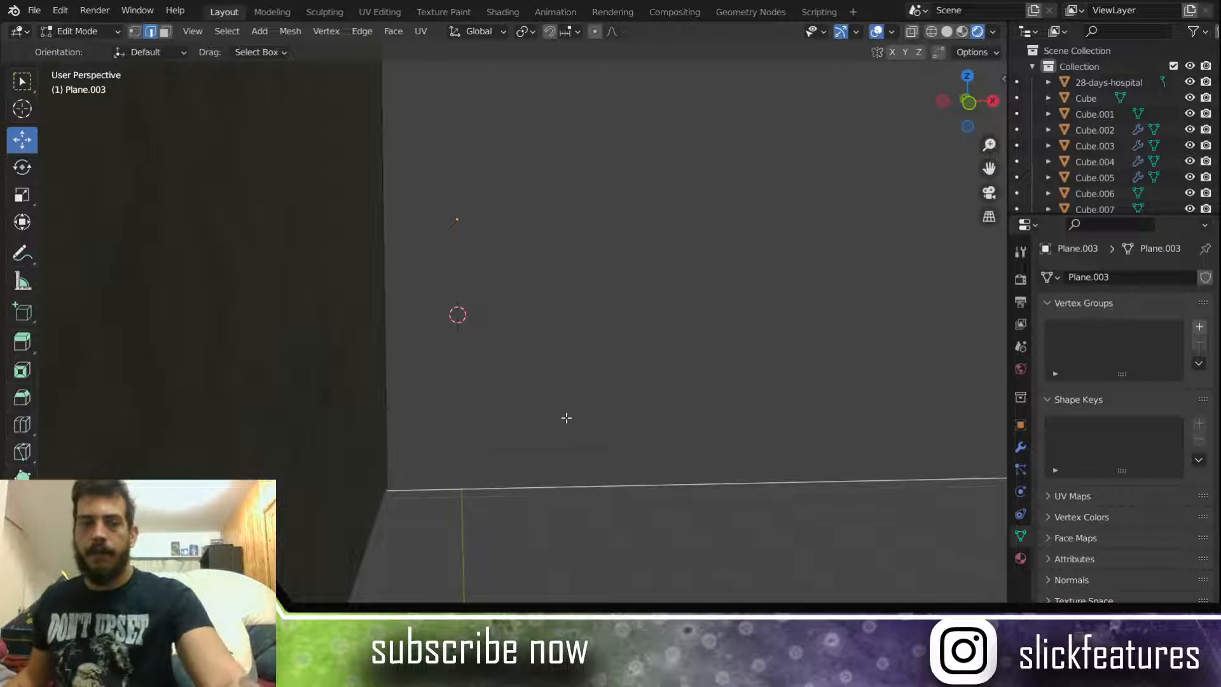
pyautogui.scroll(3, 552, 403)
pyautogui.moveTo(667, 321); pyautogui.dragTo(539, 439, button='middle')
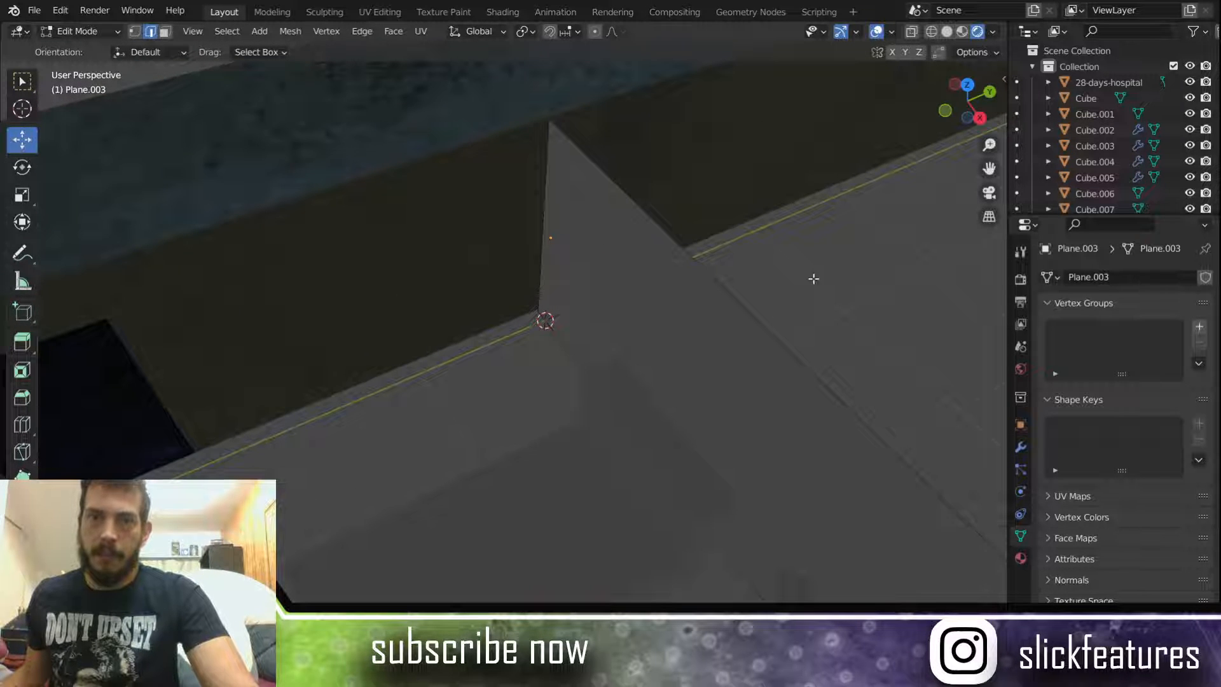
pyautogui.moveTo(614, 383); pyautogui.dragTo(681, 332, button='middle')
pyautogui.scroll(2, 573, 324)
pyautogui.scroll(2, 461, 322)
pyautogui.keyDown('shift'); pyautogui.moveTo(461, 322); pyautogui.dragTo(603, 510, button='middle'); pyautogui.keyUp('shift')
pyautogui.scroll(2, 432, 402)
pyautogui.keyDown('shift'); pyautogui.moveTo(409, 385); pyautogui.dragTo(484, 414, button='middle'); pyautogui.keyUp('shift')
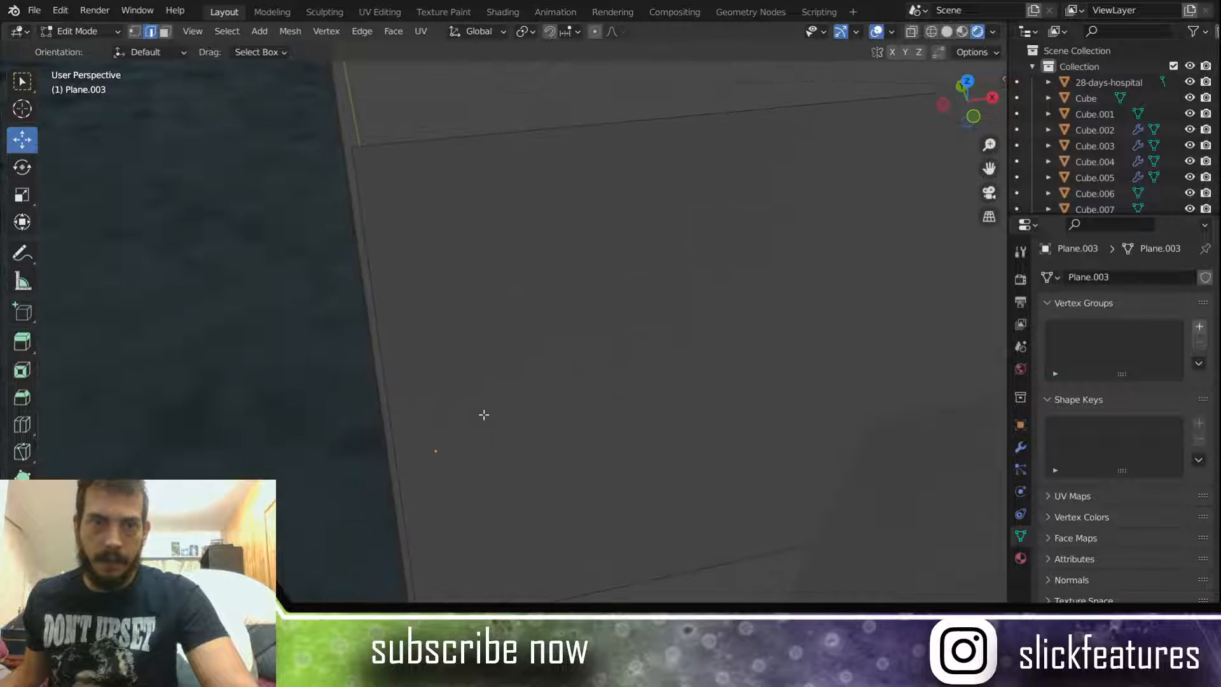
pyautogui.click(362, 223)
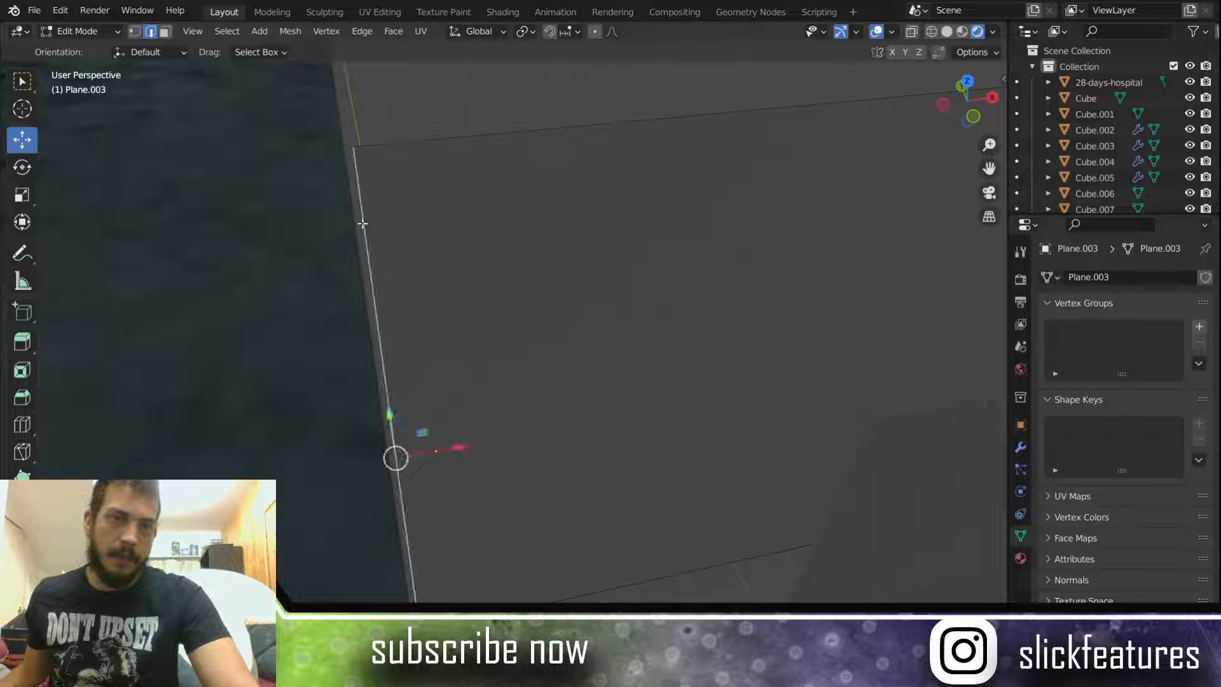
pyautogui.moveTo(458, 447); pyautogui.dragTo(446, 447)
# Step: Examine the top edges of the perpendicular walls where they meet the hallway wall, from above and from outside
pyautogui.click(442, 101)
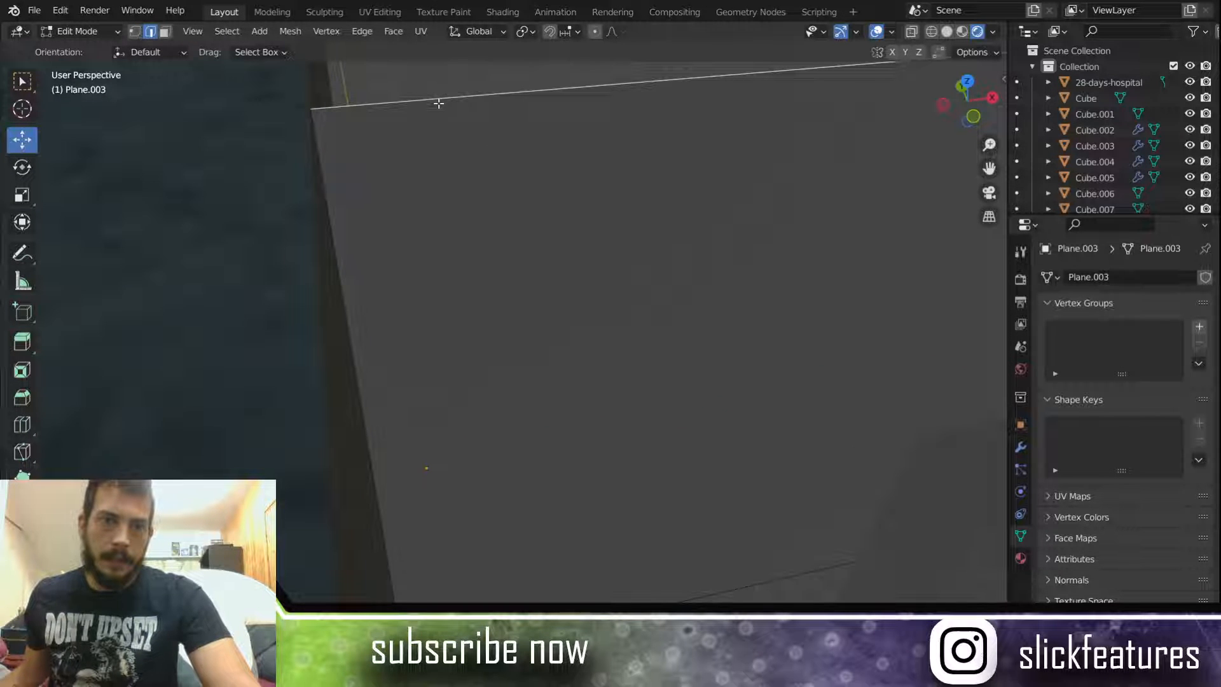
pyautogui.moveTo(438, 103); pyautogui.dragTo(408, 199, button='middle')
pyautogui.scroll(-3, 409, 201)
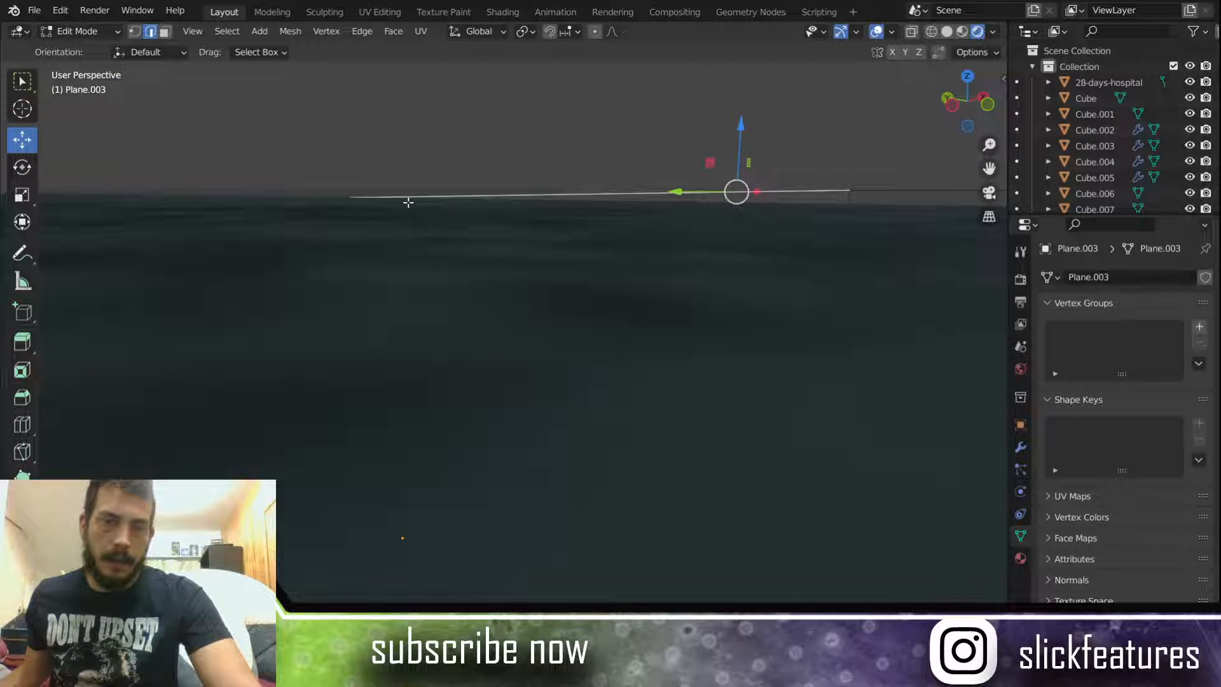
pyautogui.click(347, 201)
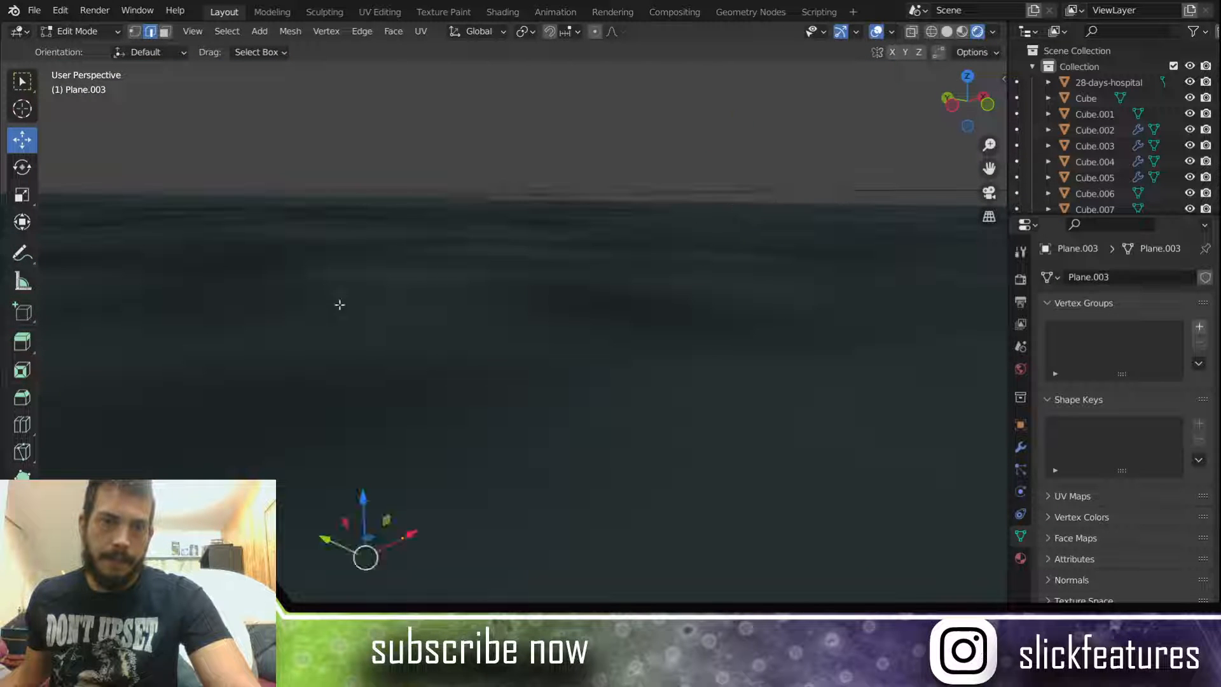
pyautogui.scroll(2, 340, 305)
pyautogui.keyDown('shift'); pyautogui.moveTo(340, 306); pyautogui.dragTo(467, 175, button='middle'); pyautogui.keyUp('shift')
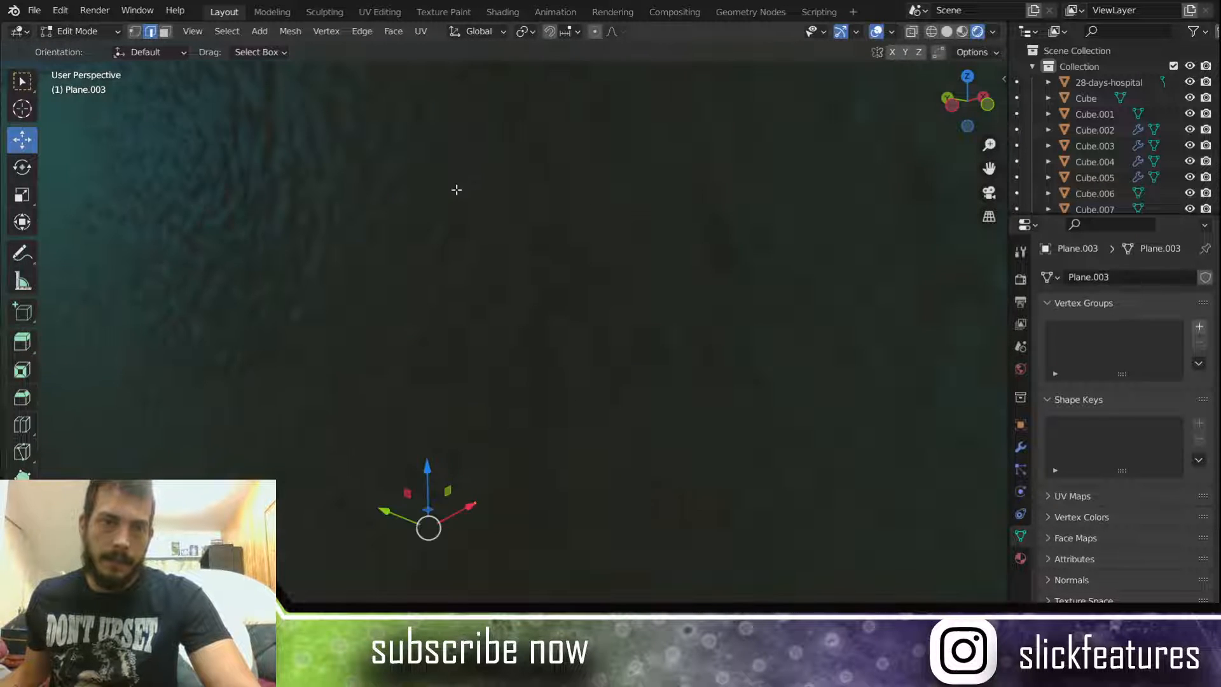
pyautogui.scroll(-6, 455, 210)
pyautogui.moveTo(658, 214); pyautogui.dragTo(400, 267, button='middle')
pyautogui.click(166, 392)
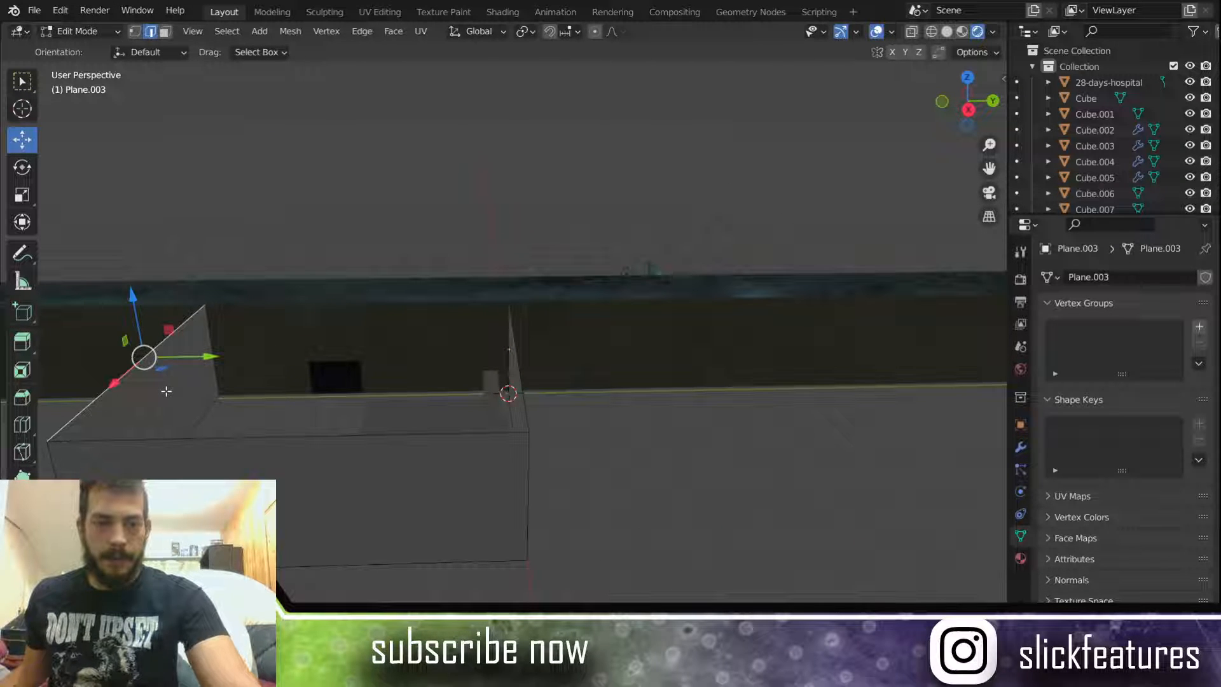
# Step: Select all three room wall faces in face select mode and open the UV Editing workspace
pyautogui.click(165, 31)
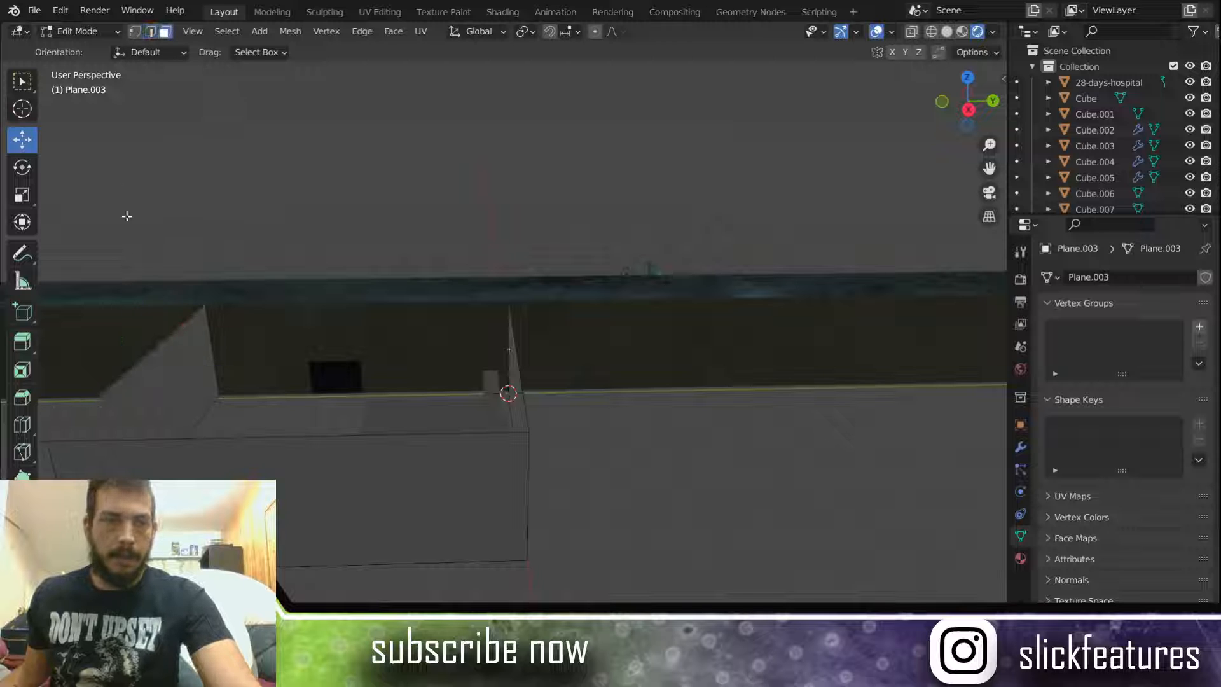
pyautogui.click(160, 433)
pyautogui.click(196, 476)
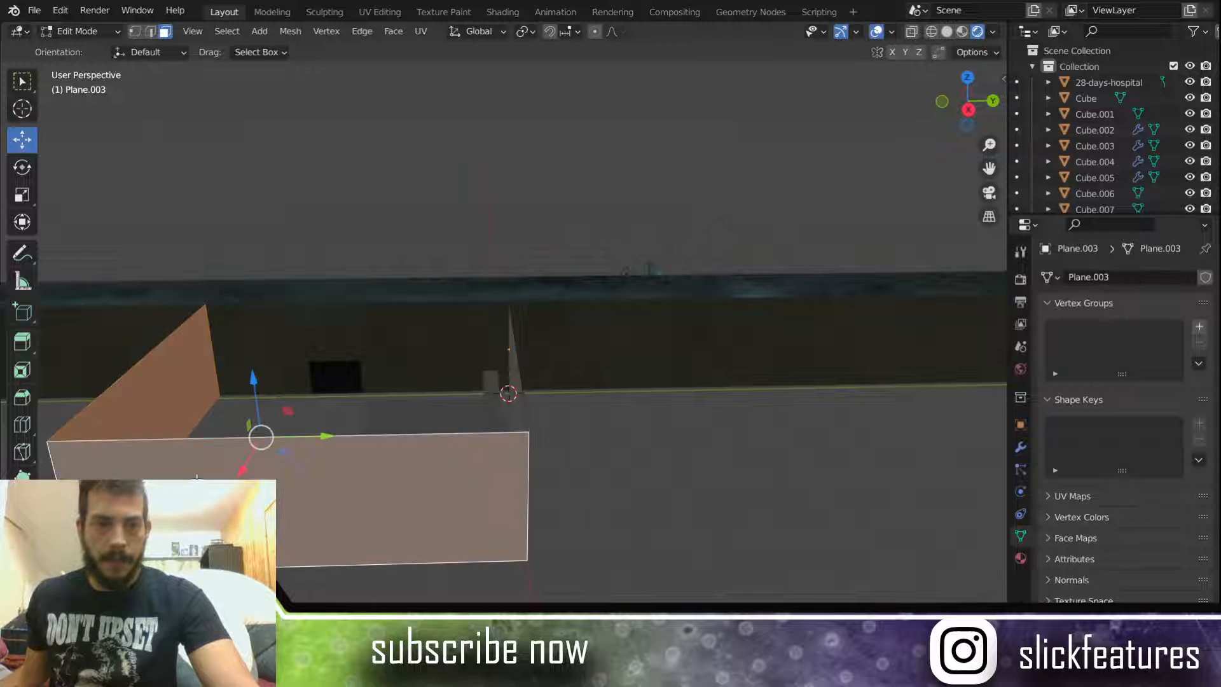
pyautogui.moveTo(425, 469); pyautogui.dragTo(335, 471, button='middle')
pyautogui.keyDown('shift'); pyautogui.click(365, 424); pyautogui.keyUp('shift')
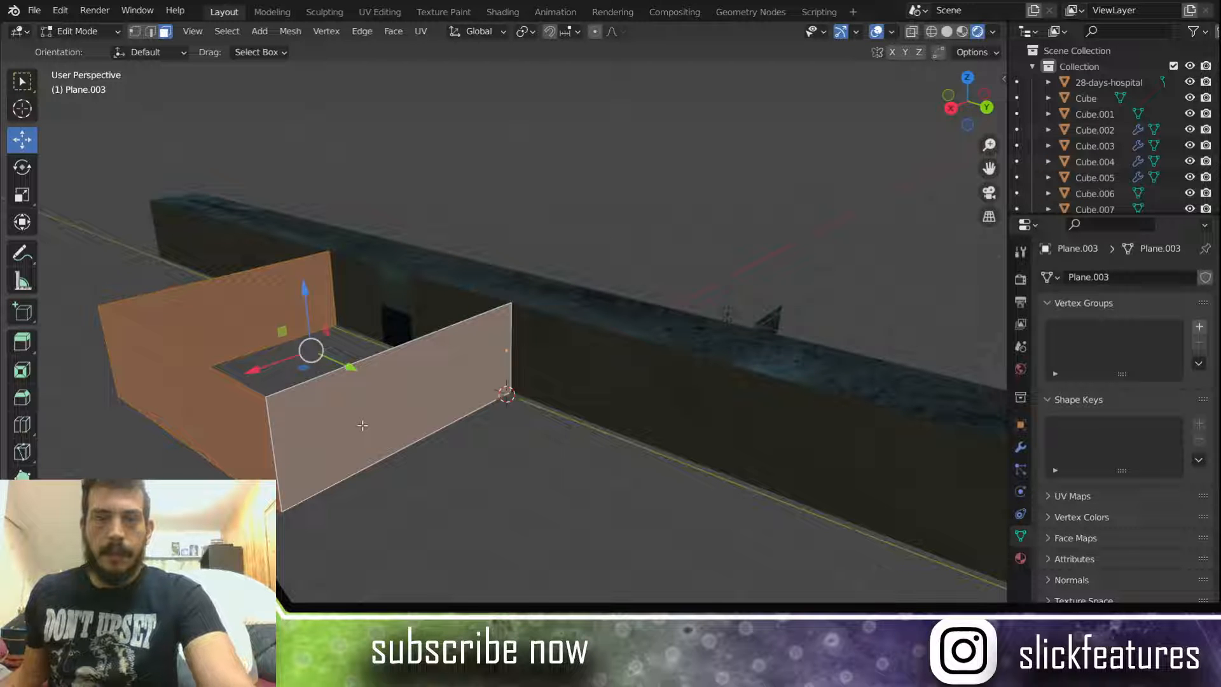
pyautogui.click(380, 13)
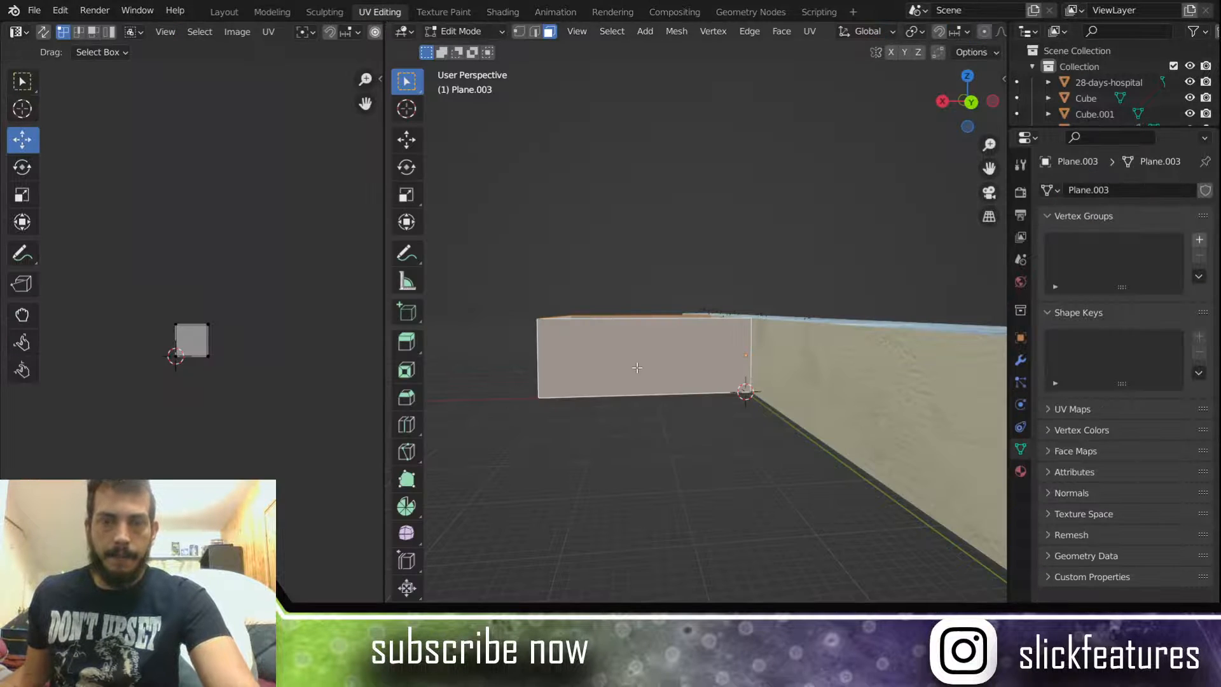
# Step: Unwrap the three selected room wall faces with Smart UV Project at a 66° angle limit and zero island margin
pyautogui.moveTo(576, 340); pyautogui.dragTo(679, 385, button='middle')
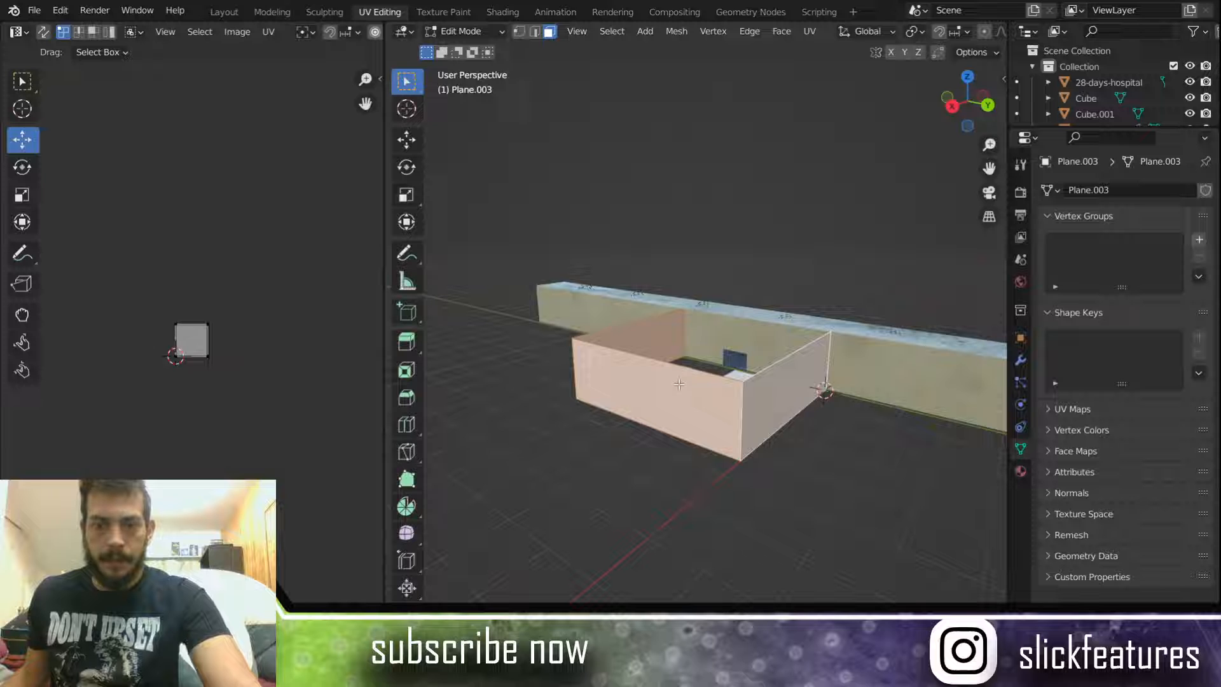
pyautogui.press('u')
pyautogui.click(644, 274)
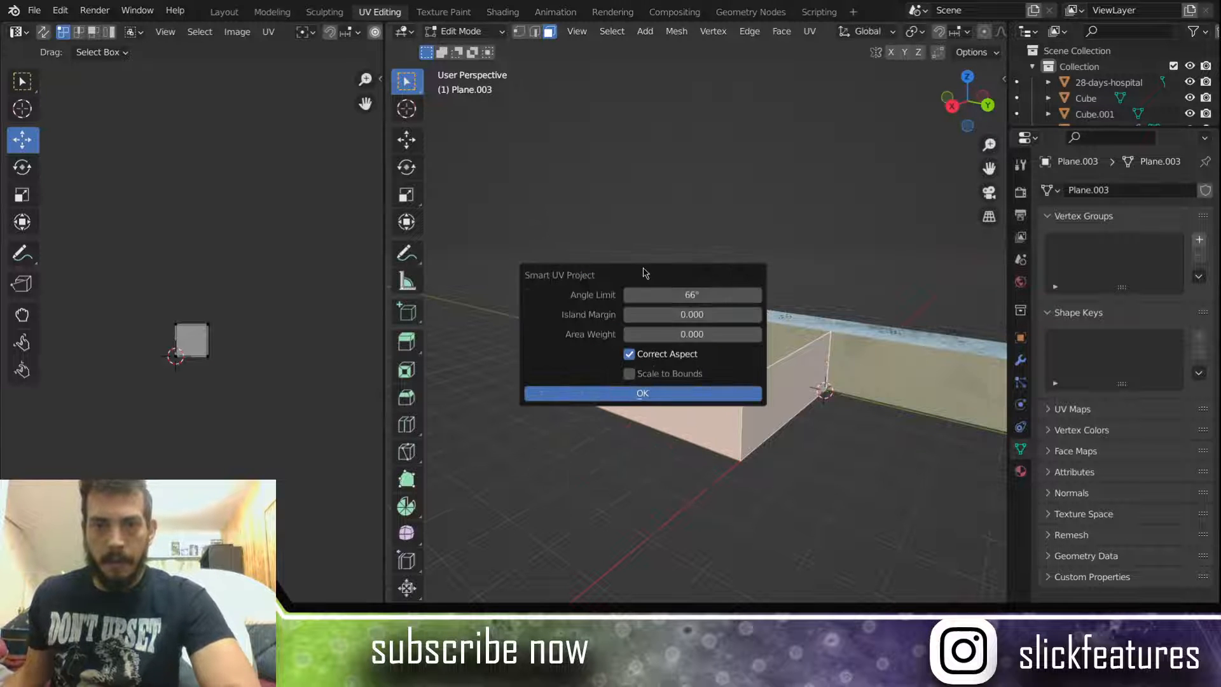
pyautogui.click(642, 393)
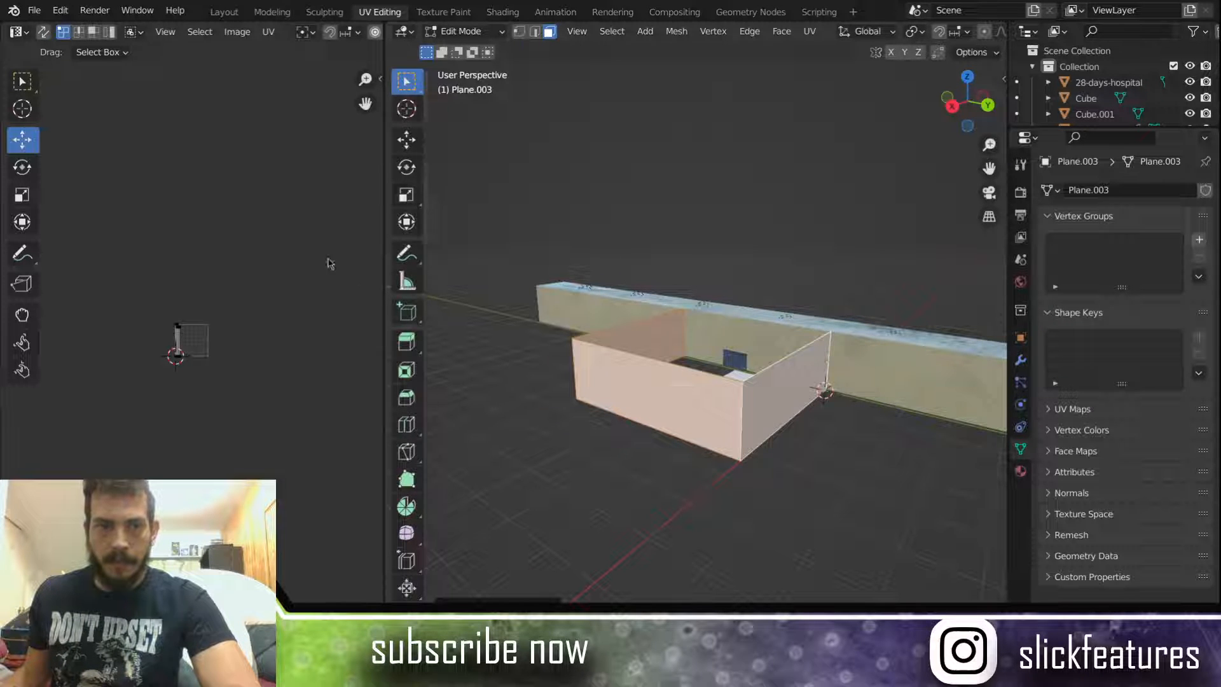
pyautogui.scroll(10, 295, 364)
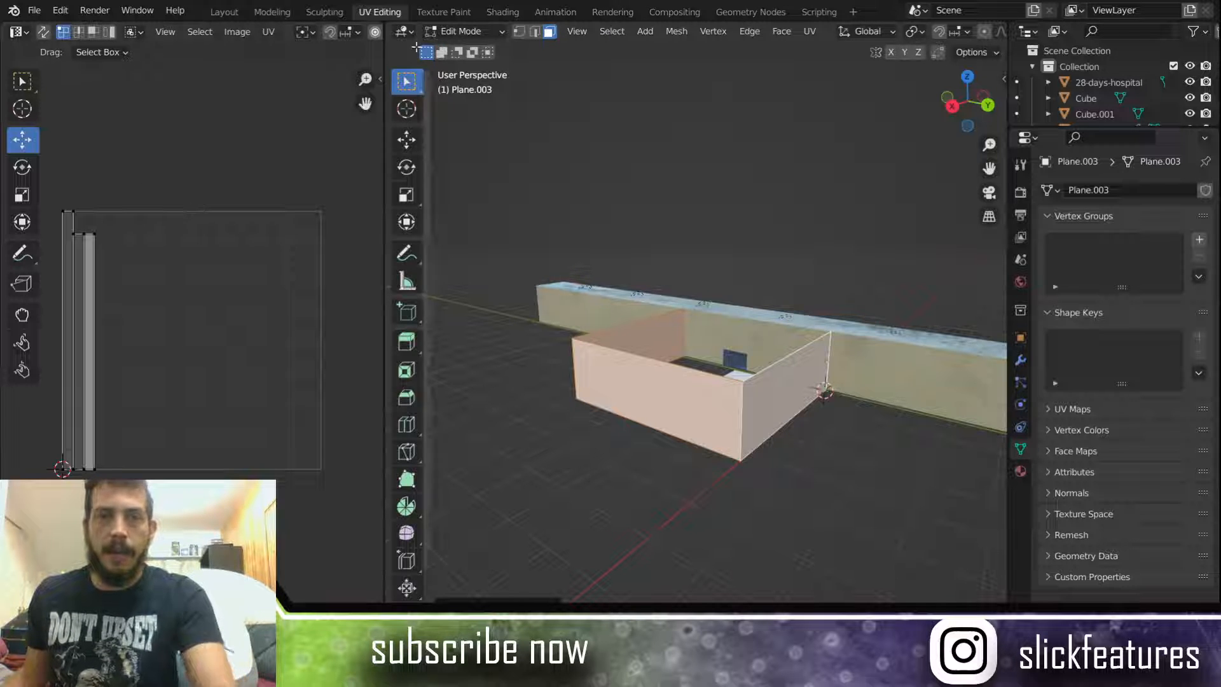
# Step: Open the Shading workspace and assign the existing "wall material" to the room walls
pyautogui.click(511, 13)
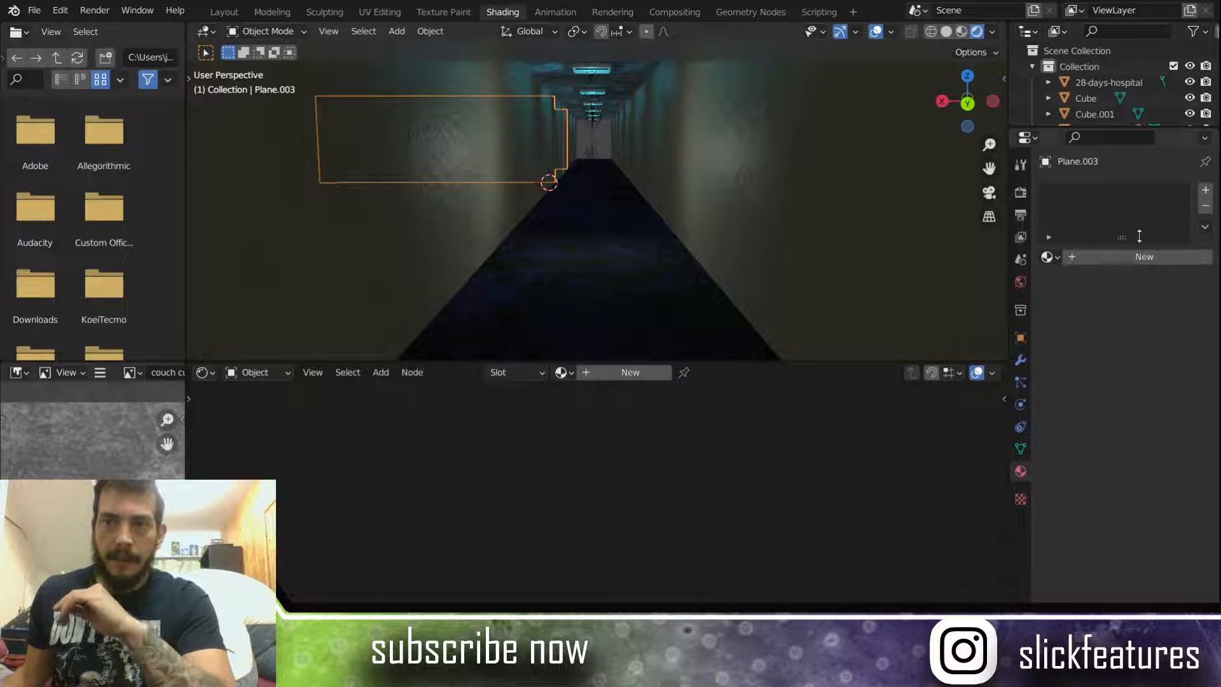
pyautogui.click(1052, 258)
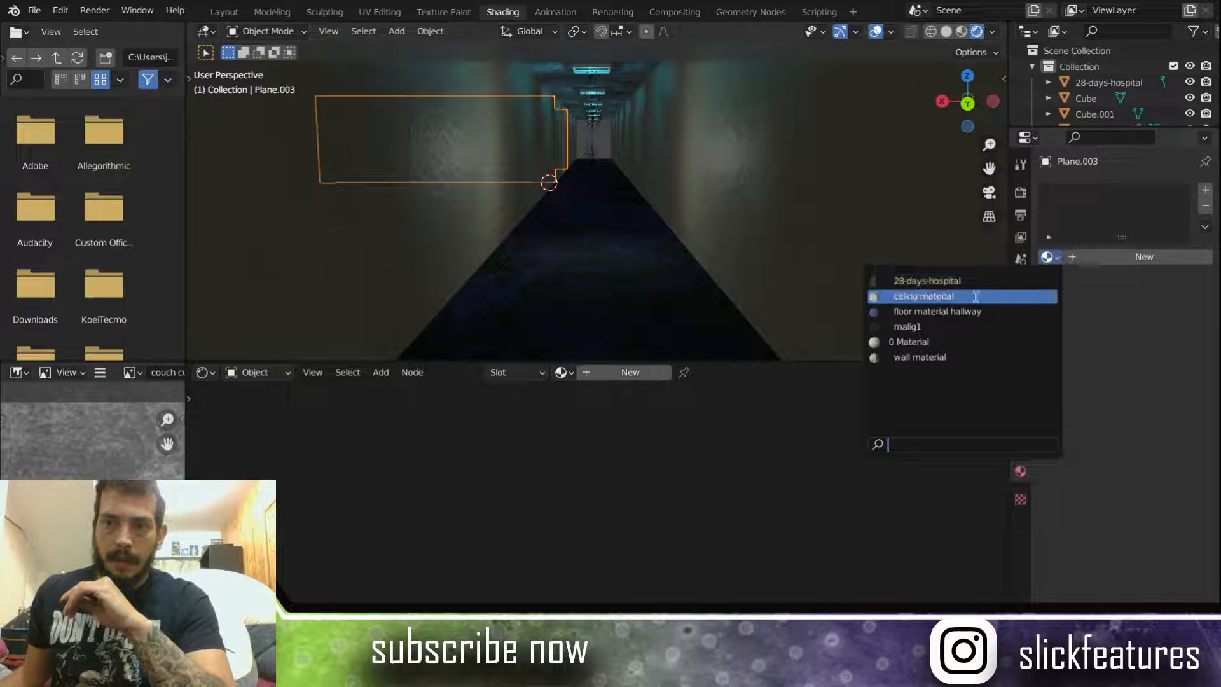
pyautogui.click(940, 355)
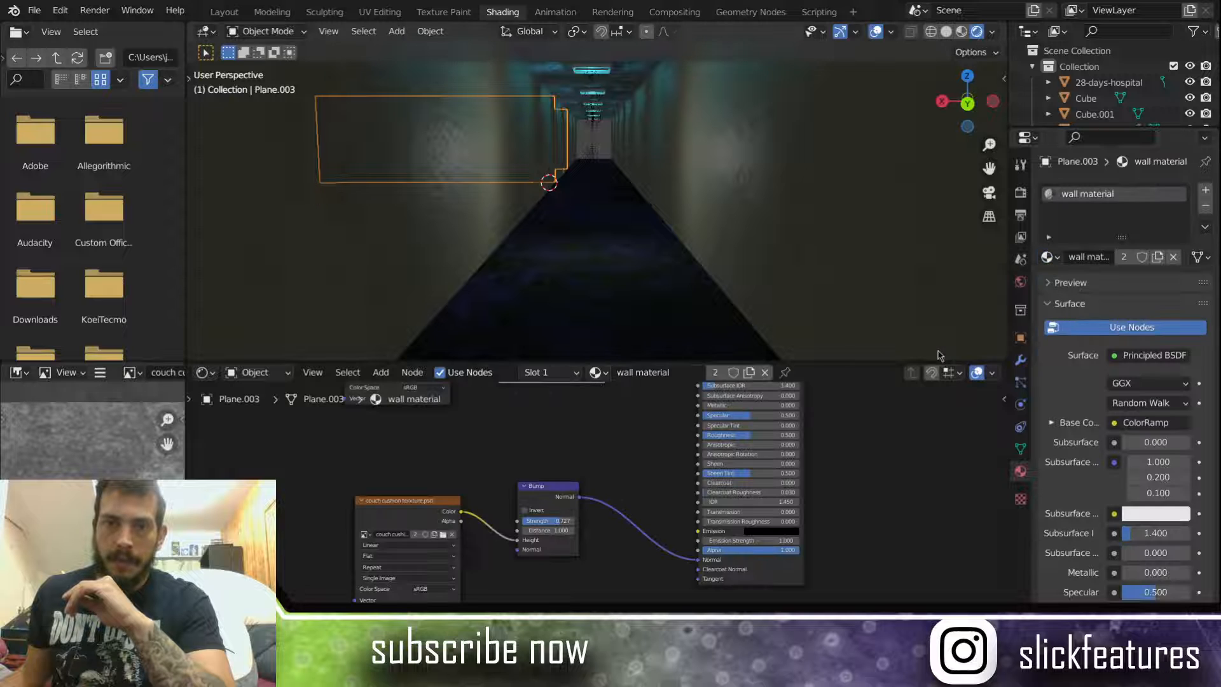
pyautogui.moveTo(473, 189); pyautogui.dragTo(518, 185, button='middle')
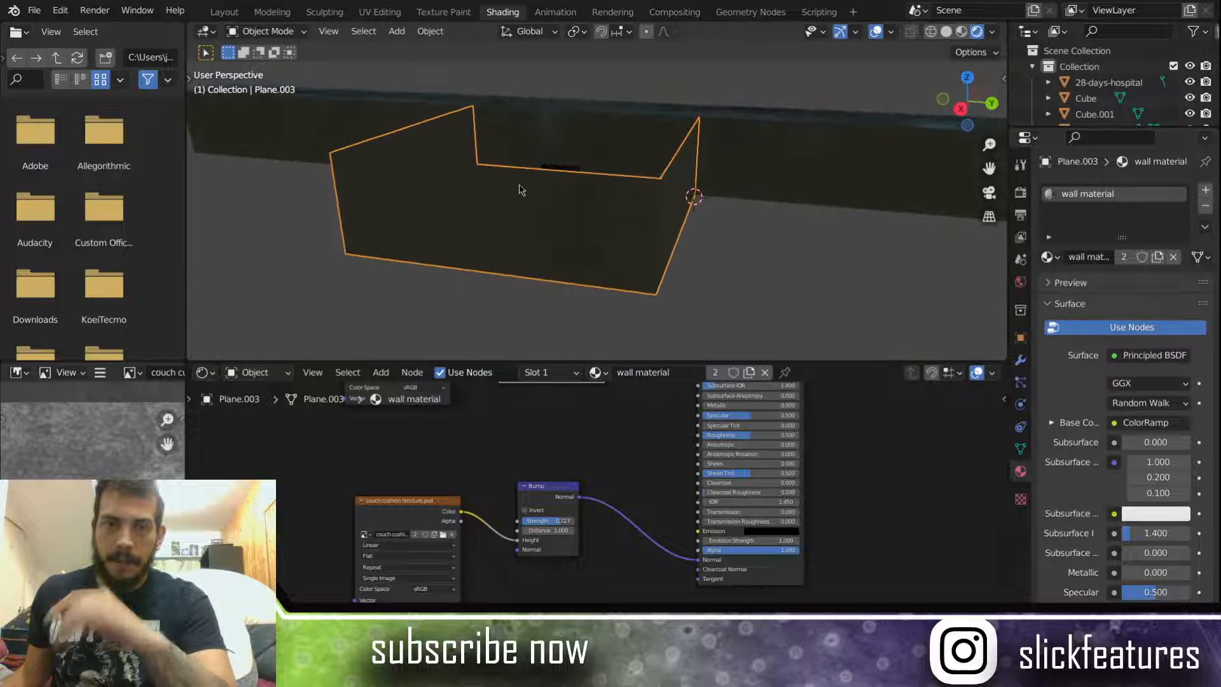
# Step: Return to the UV Editing workspace, clear the face selection and reselect the three room wall faces
pyautogui.click(388, 14)
pyautogui.scroll(3, 670, 413)
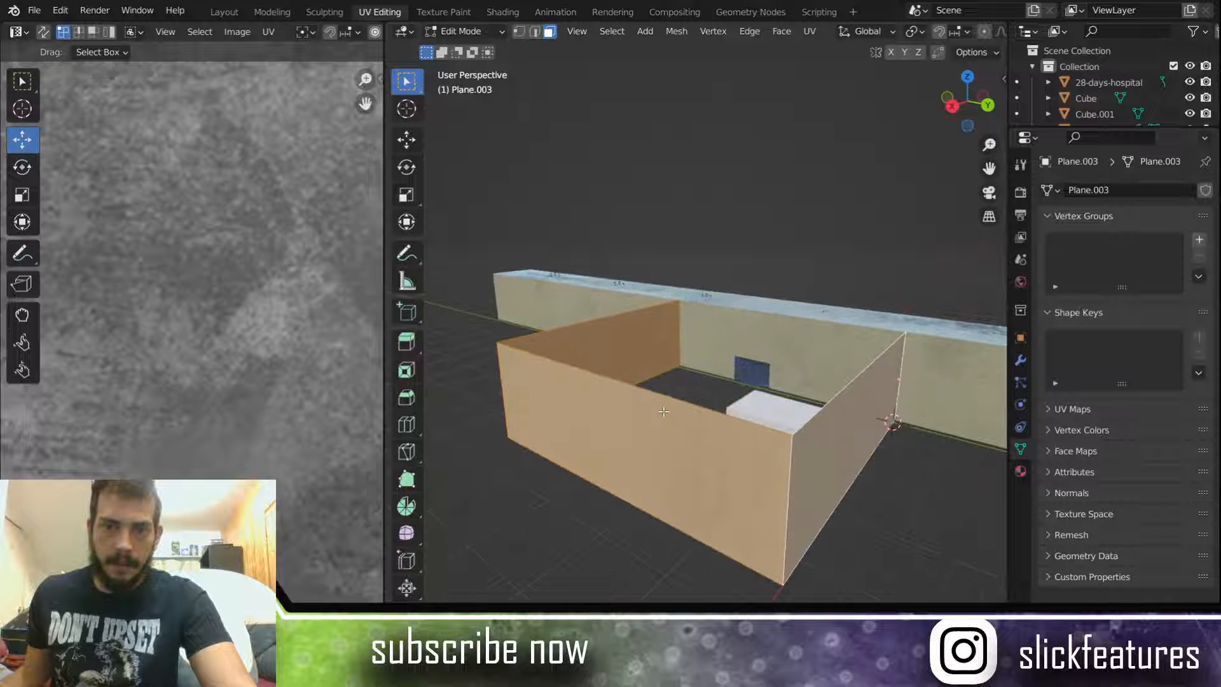
pyautogui.scroll(-2, 660, 411)
pyautogui.hotkey('alt', 'a')
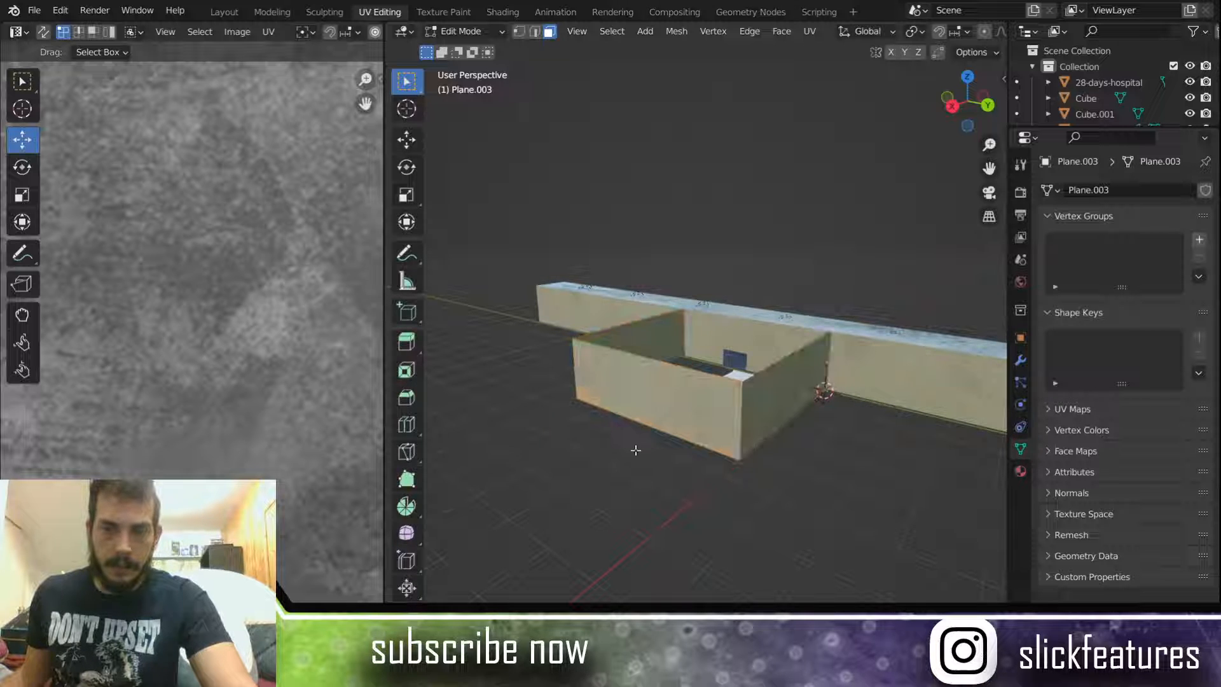
pyautogui.scroll(2, 635, 445)
pyautogui.scroll(2, 722, 446)
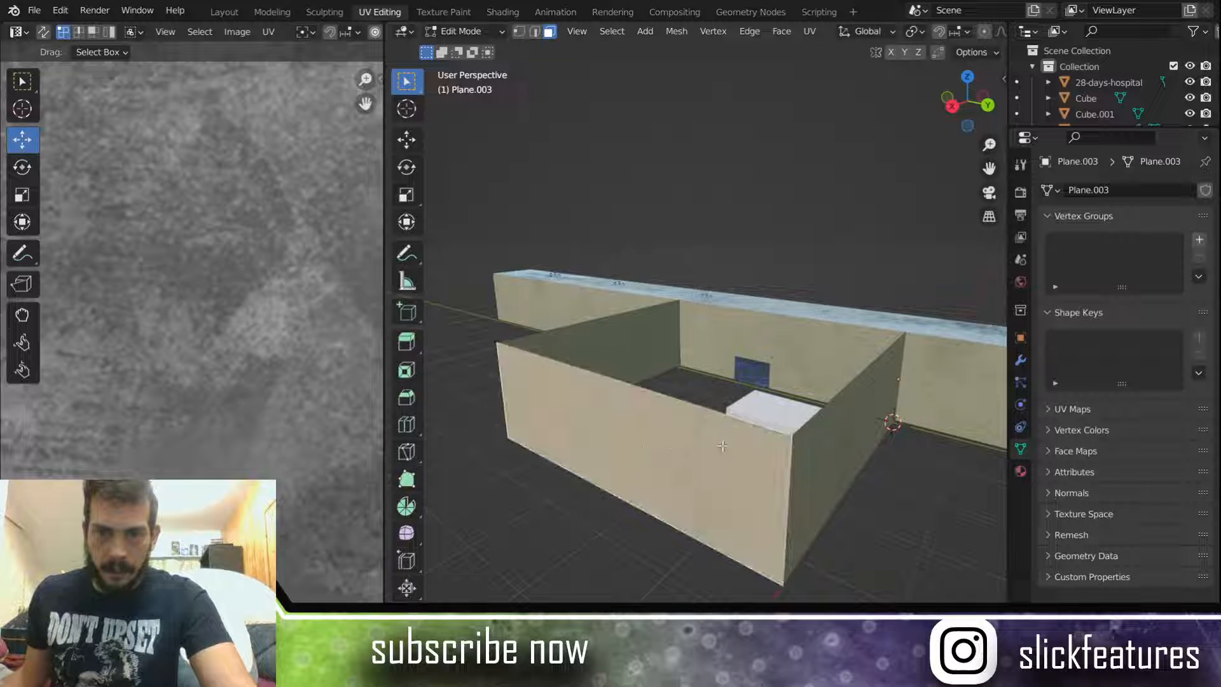
pyautogui.keyDown('shift'); pyautogui.click(812, 437); pyautogui.keyUp('shift')
pyautogui.keyDown('shift'); pyautogui.click(634, 346); pyautogui.keyUp('shift')
# Step: Select all the wall UV islands and rotate them 90 degrees so the strips lie horizontally across the texture
pyautogui.moveTo(635, 347); pyautogui.dragTo(808, 333, button='middle')
pyautogui.scroll(-5, 142, 269)
pyautogui.scroll(-4, 143, 268)
pyautogui.moveTo(64, 252); pyautogui.dragTo(178, 447)
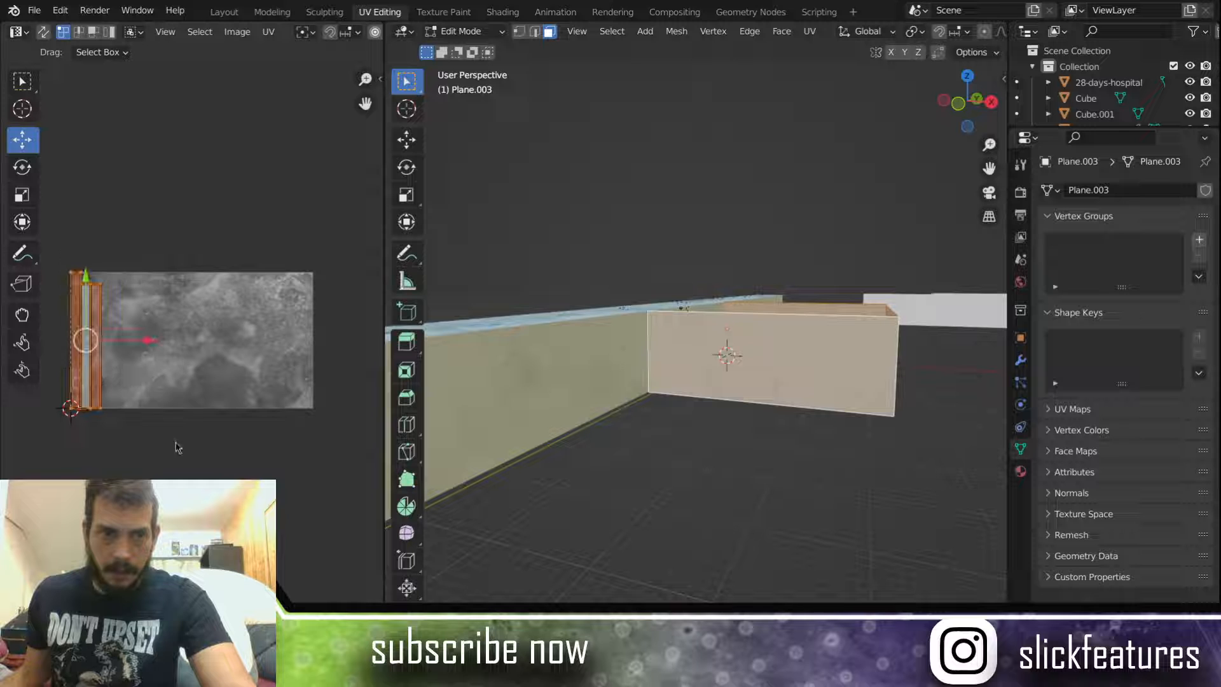
pyautogui.moveTo(184, 399)
pyautogui.mouseDown(button='middle')
pyautogui.moveTo(227, 373)
pyautogui.moveTo(193, 390)
pyautogui.mouseUp(button='middle')
pyautogui.scroll(1, 192, 390)
pyautogui.scroll(2, 608, 477)
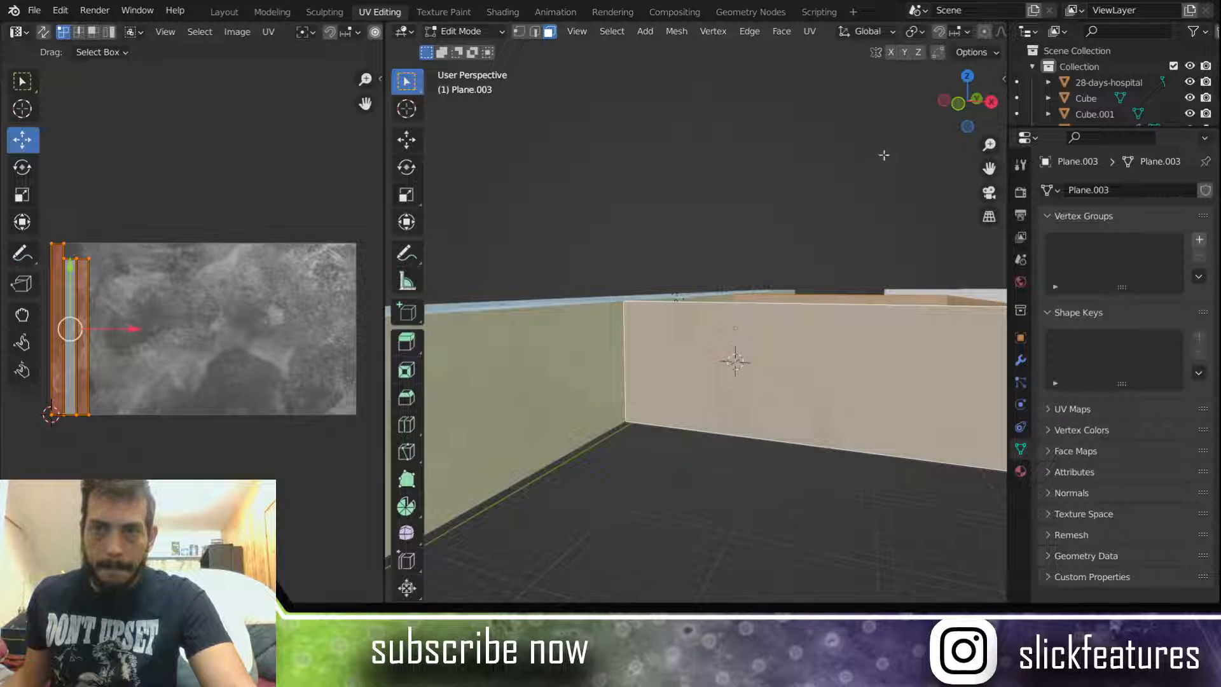
pyautogui.keyDown('shift'); pyautogui.moveTo(738, 436); pyautogui.dragTo(626, 436, button='middle'); pyautogui.keyUp('shift')
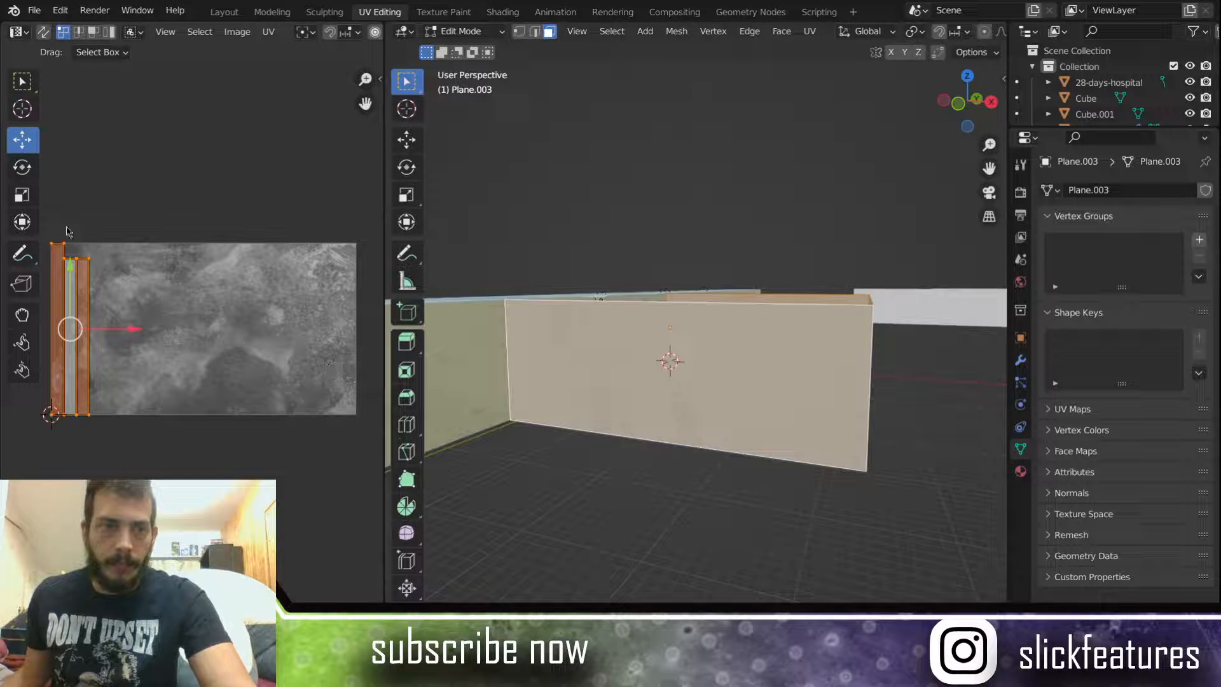
pyautogui.press('r')
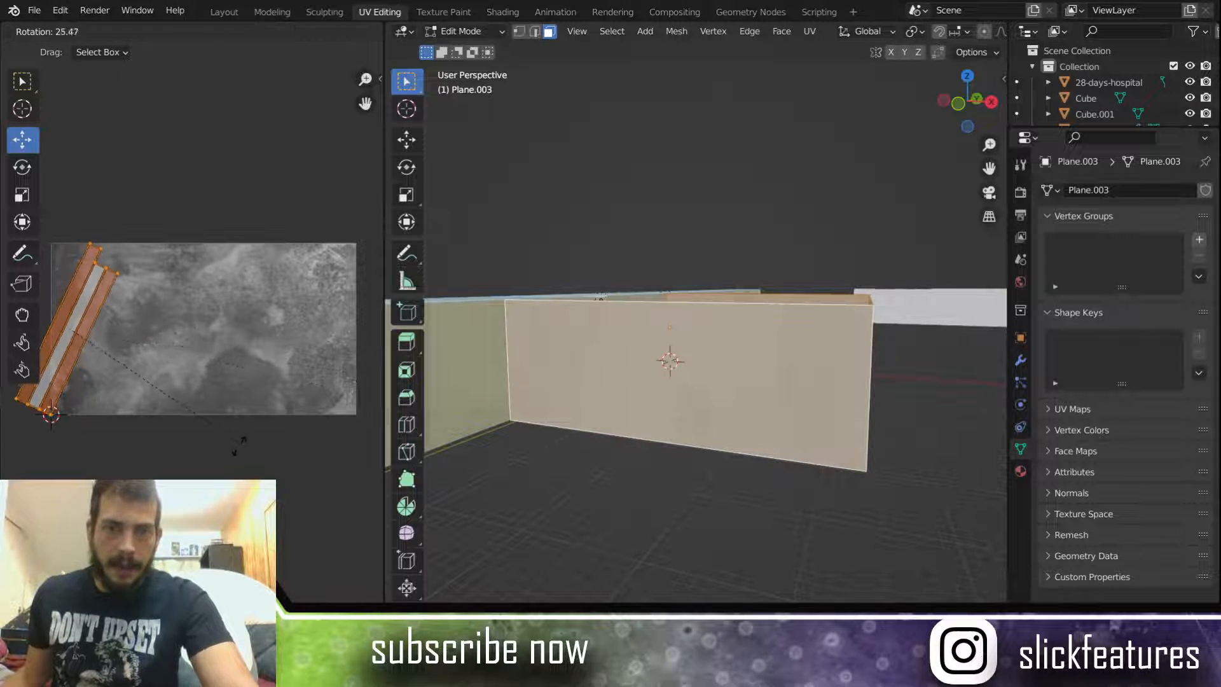
pyautogui.click(154, 454)
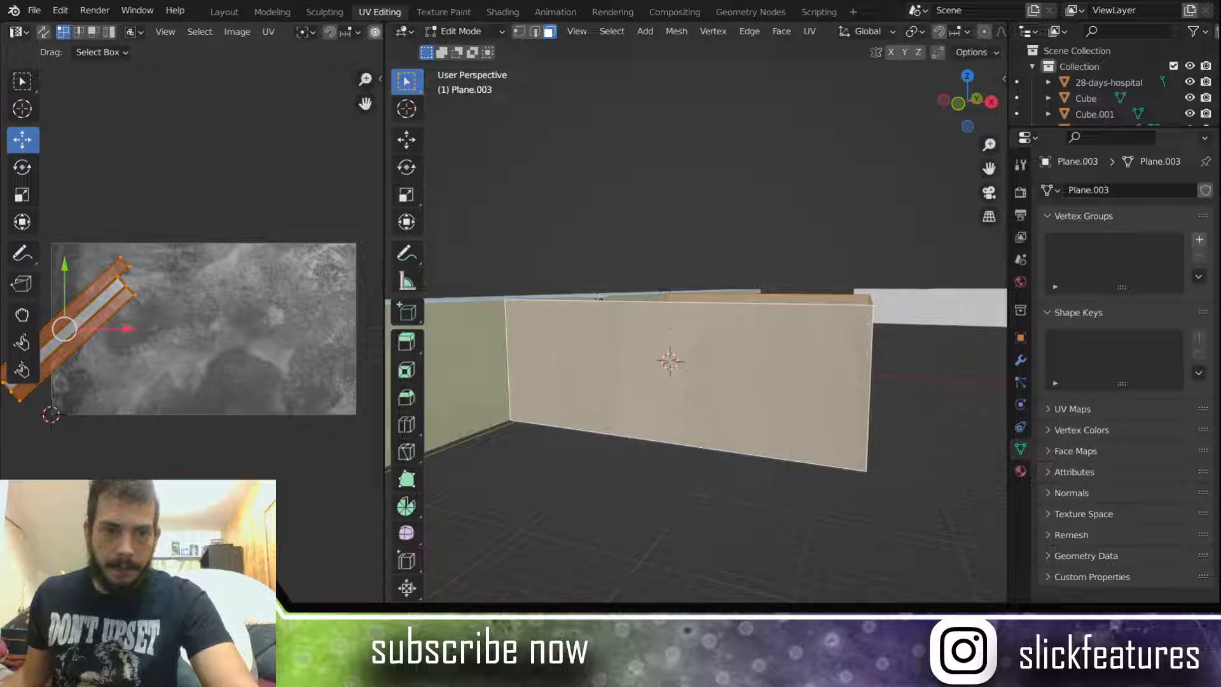
pyautogui.hotkey('ctrl', 'z')
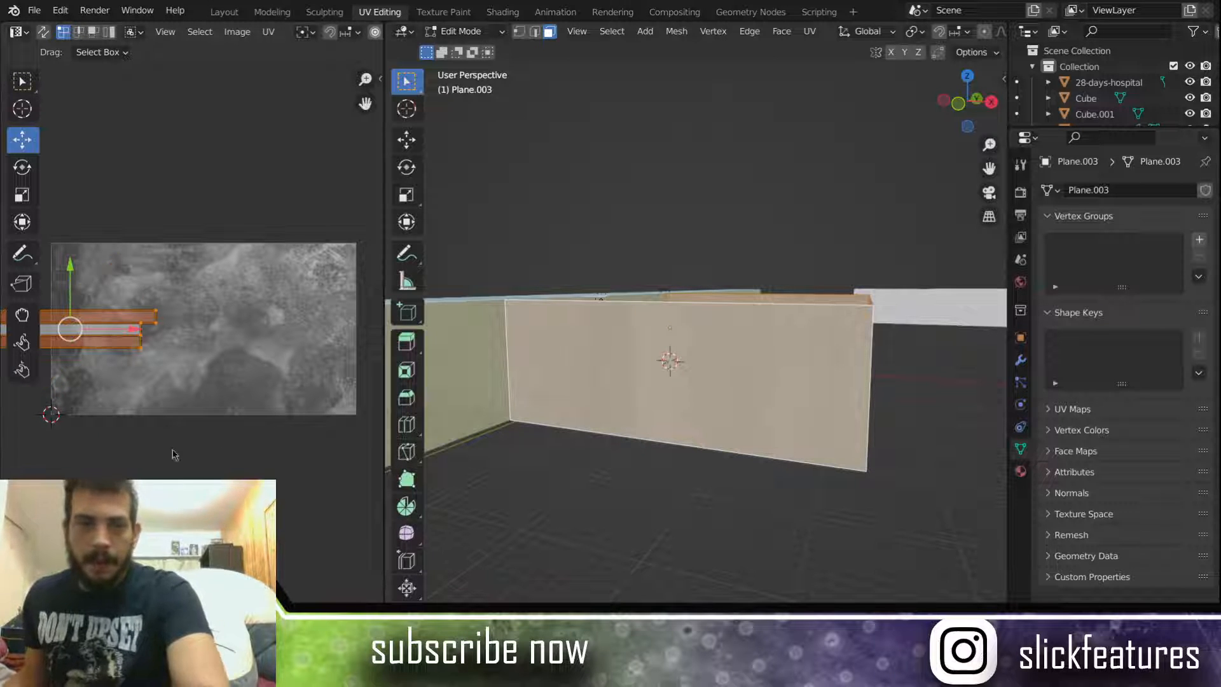
# Step: Move the wall UV islands along X onto the texture image and scale them up to span nearly its full width
pyautogui.moveTo(134, 330); pyautogui.dragTo(266, 347)
pyautogui.press('s')
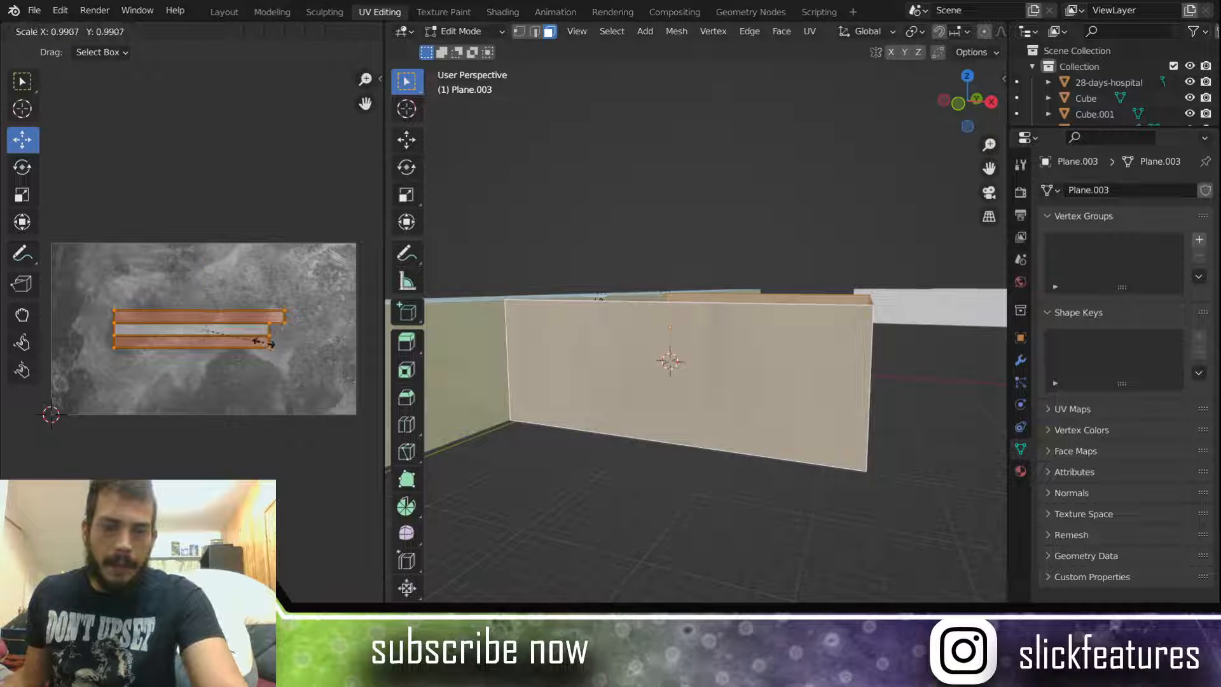
pyautogui.click(312, 377)
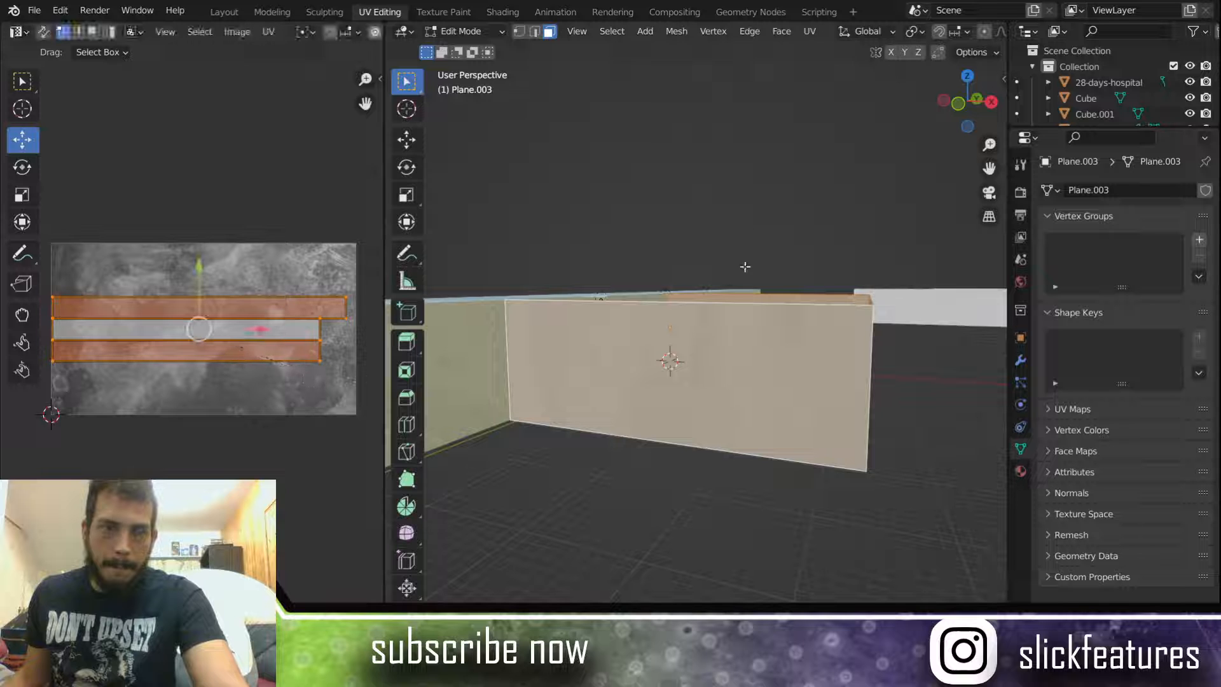
# Step: Deselect the wall faces, check the texture from inside and above the room, and return to Object Mode
pyautogui.click(748, 208)
pyautogui.moveTo(729, 310); pyautogui.dragTo(436, 308, button='middle')
pyautogui.moveTo(652, 290); pyautogui.dragTo(1002, 430, button='middle')
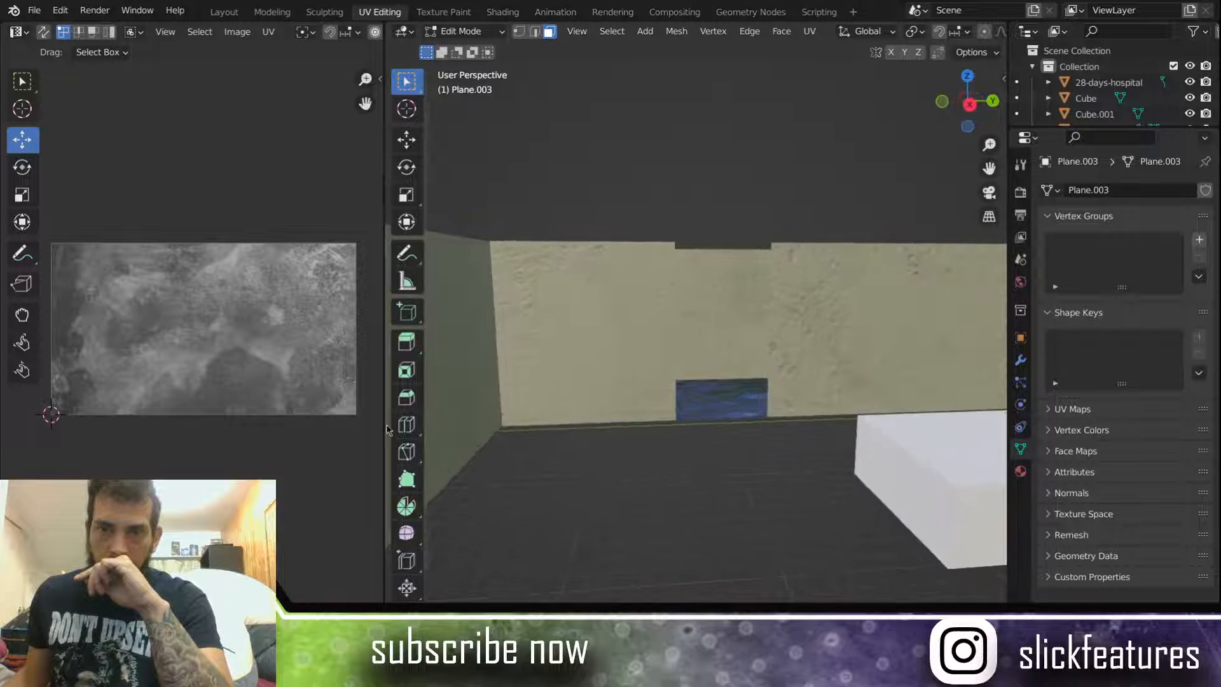
pyautogui.moveTo(545, 330); pyautogui.dragTo(592, 442, button='middle')
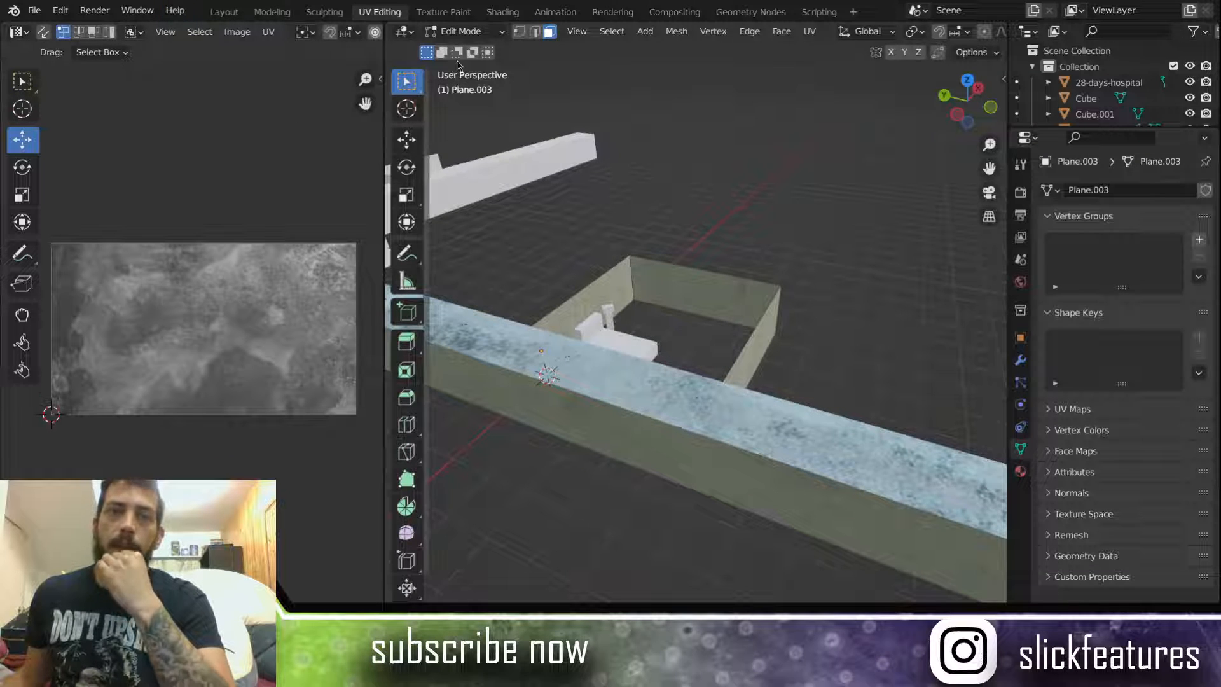
pyautogui.click(503, 32)
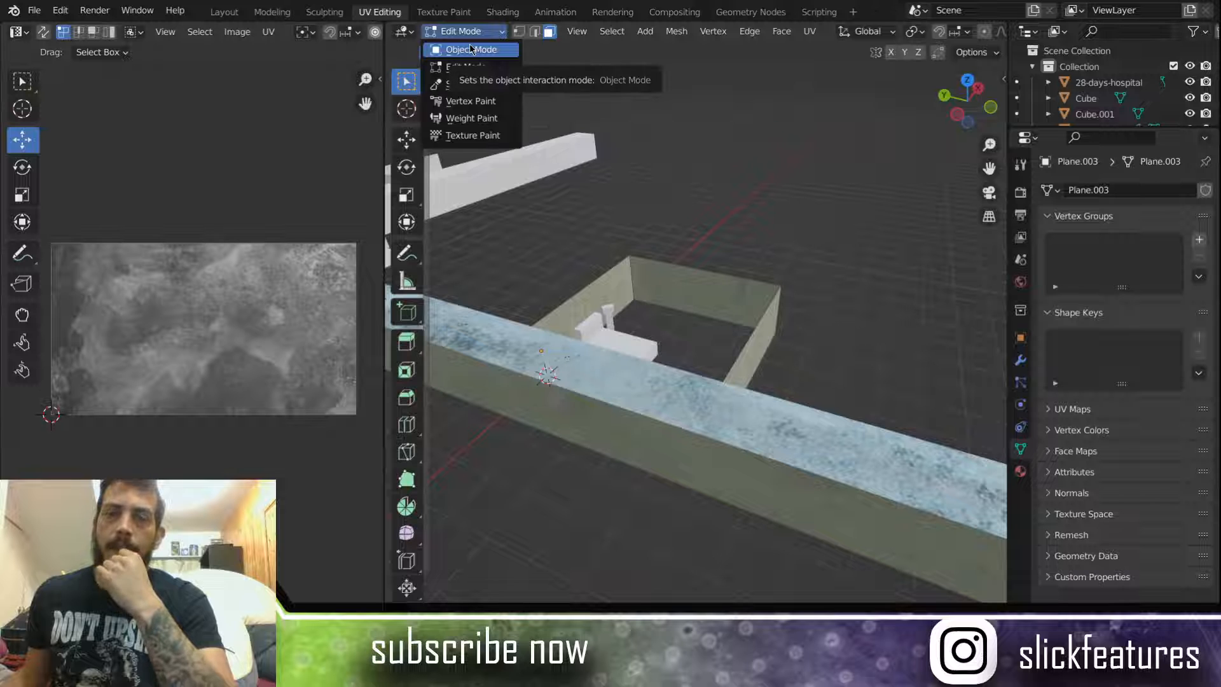
pyautogui.click(470, 45)
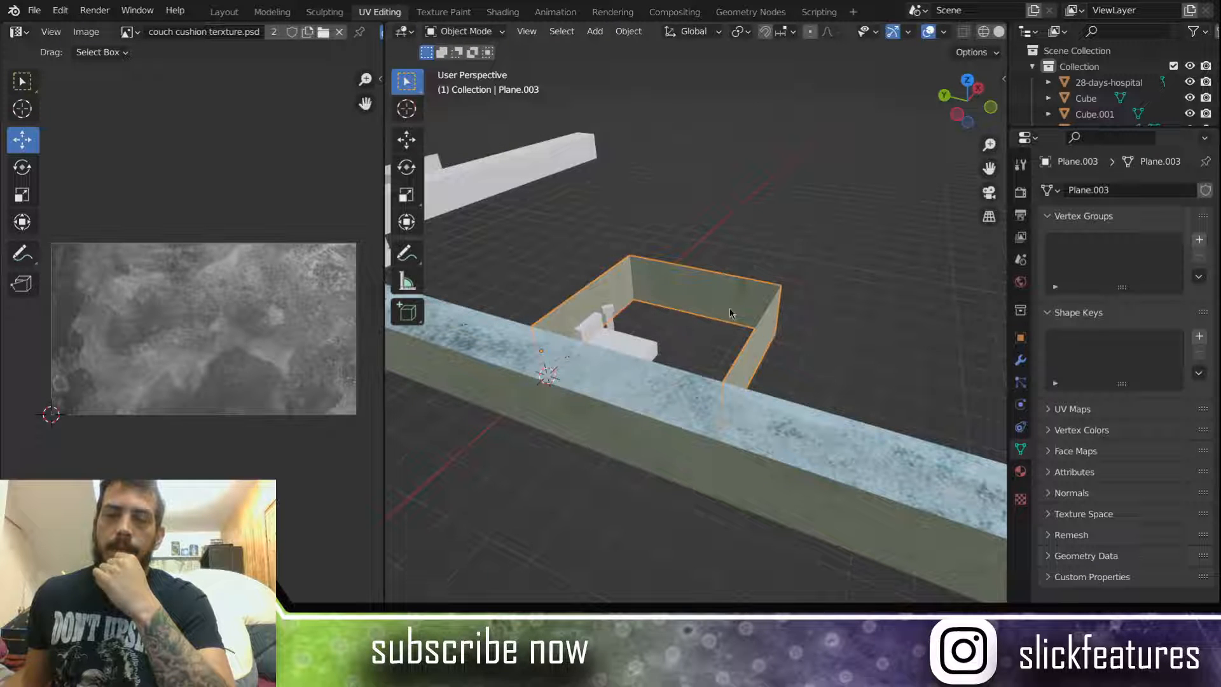
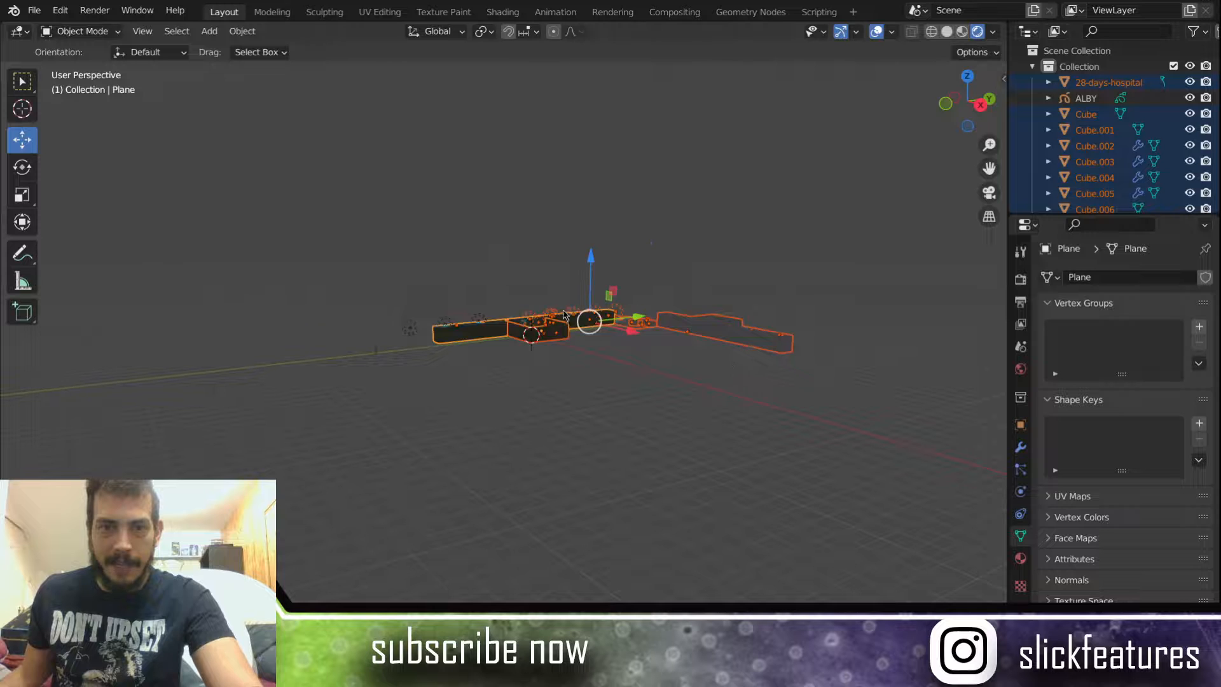
# Step: Scale all the selected scene objects down uniformly to about 0.82
pyautogui.scroll(2, 558, 311)
pyautogui.keyDown('shift'); pyautogui.moveTo(559, 308); pyautogui.dragTo(341, 435, button='middle'); pyautogui.keyUp('shift')
pyautogui.moveTo(608, 437); pyautogui.dragTo(608, 399, button='middle')
pyautogui.scroll(6, 367, 405)
pyautogui.scroll(-6, 608, 392)
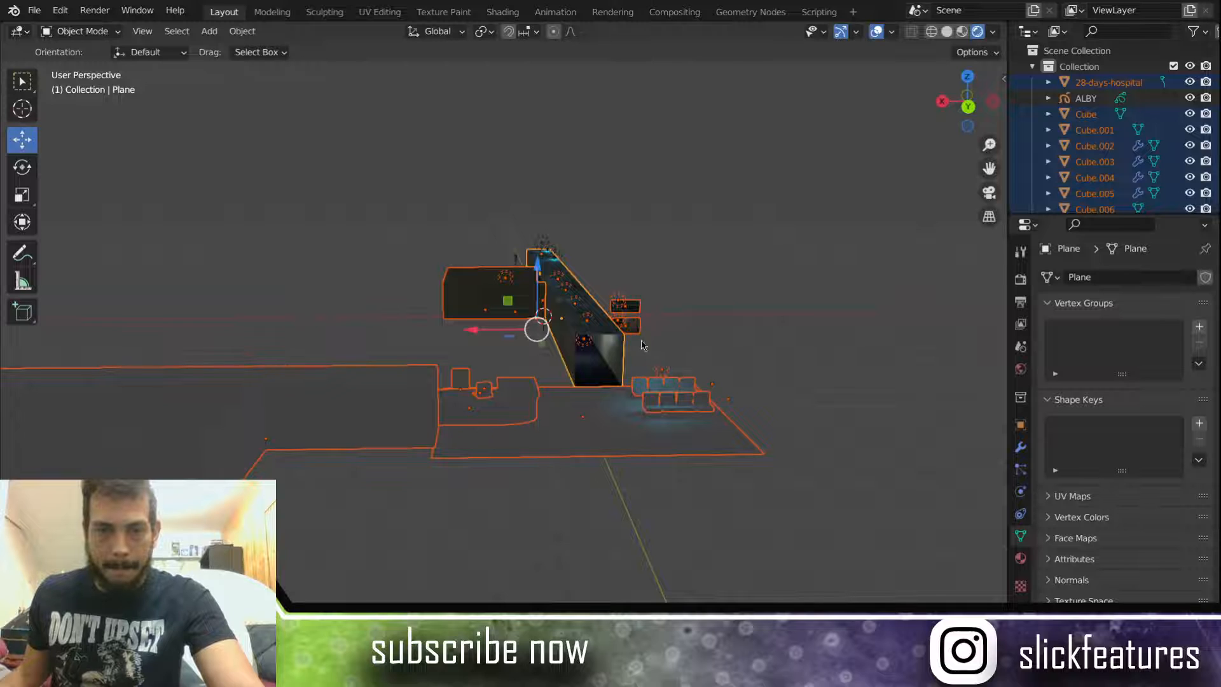
pyautogui.scroll(5, 624, 359)
pyautogui.scroll(-2, 624, 360)
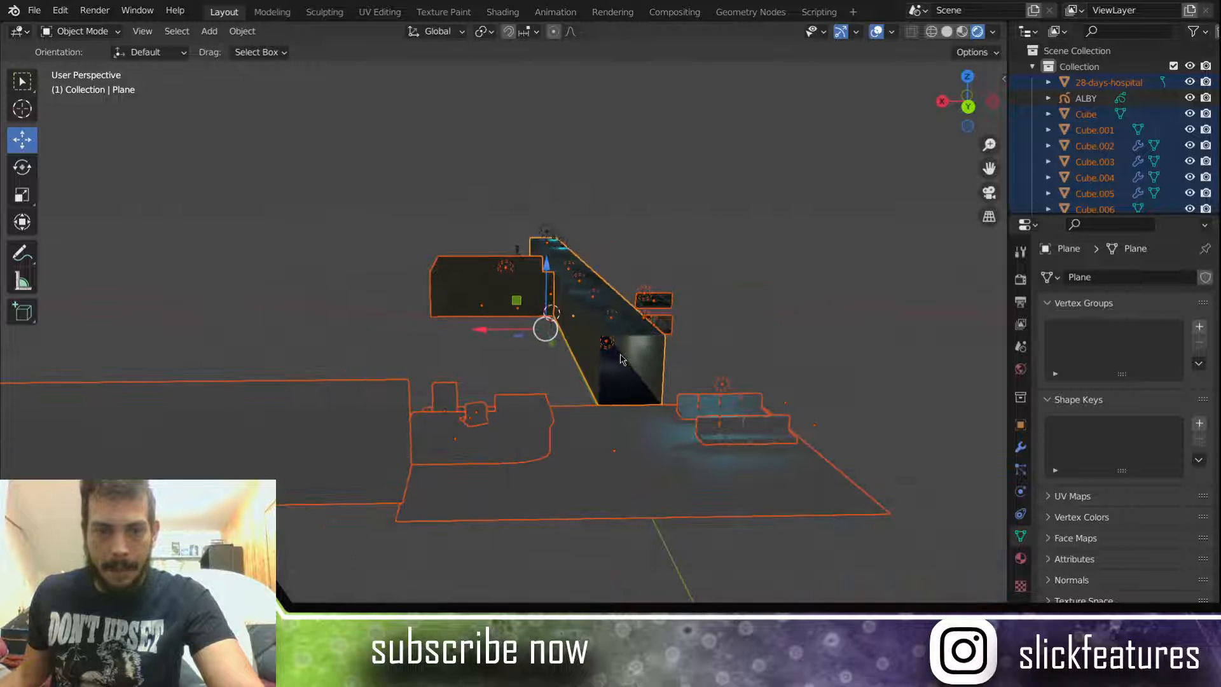
pyautogui.press('s')
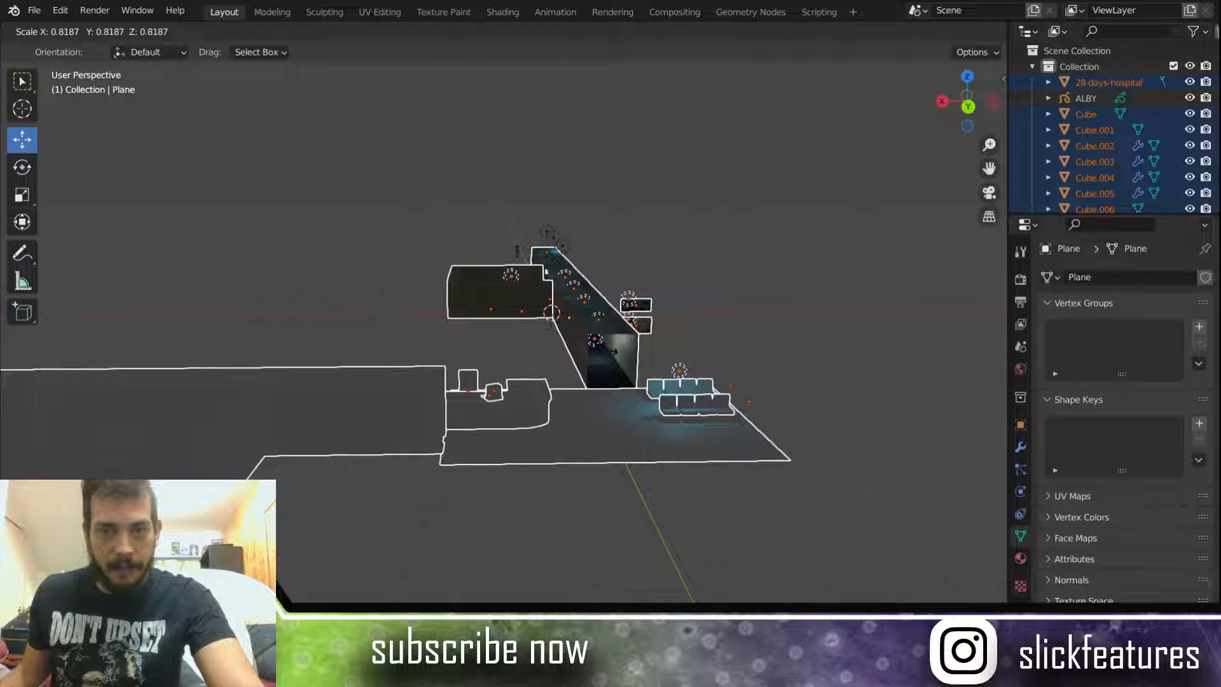
pyautogui.click(611, 349)
# Step: Delete the three stray point lights at and beyond the hallway's end farthest from the reception area
pyautogui.moveTo(766, 347); pyautogui.dragTo(443, 329, button='middle')
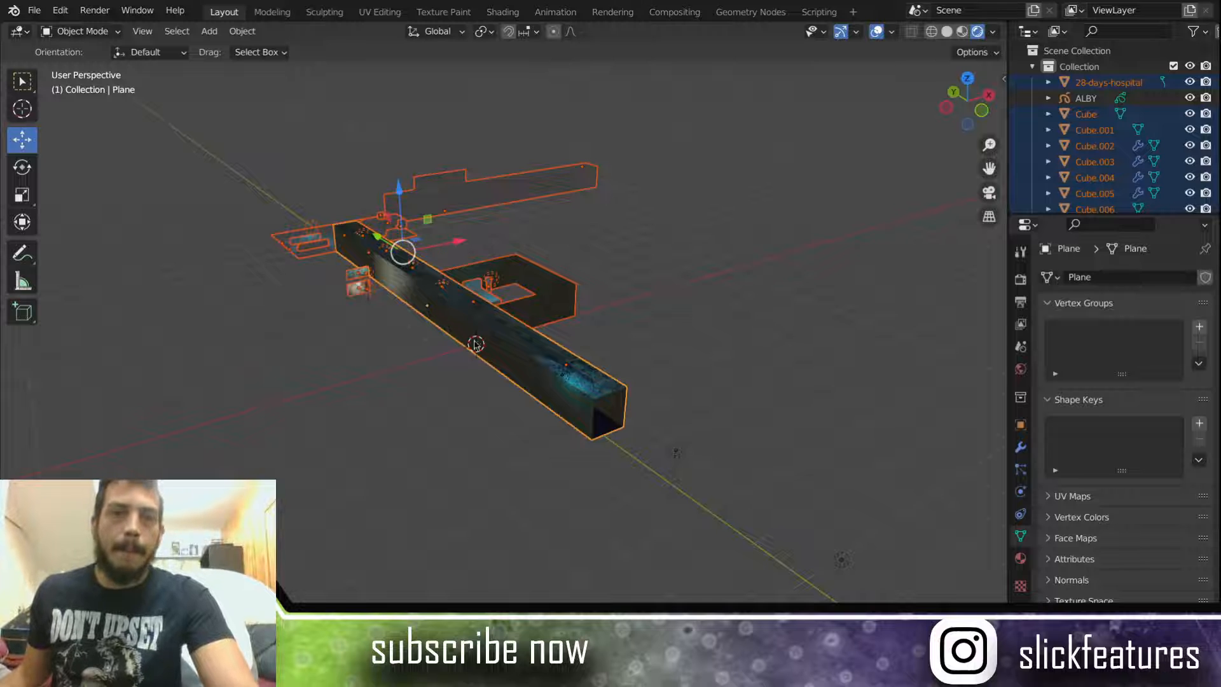
pyautogui.moveTo(761, 433); pyautogui.dragTo(430, 412, button='middle')
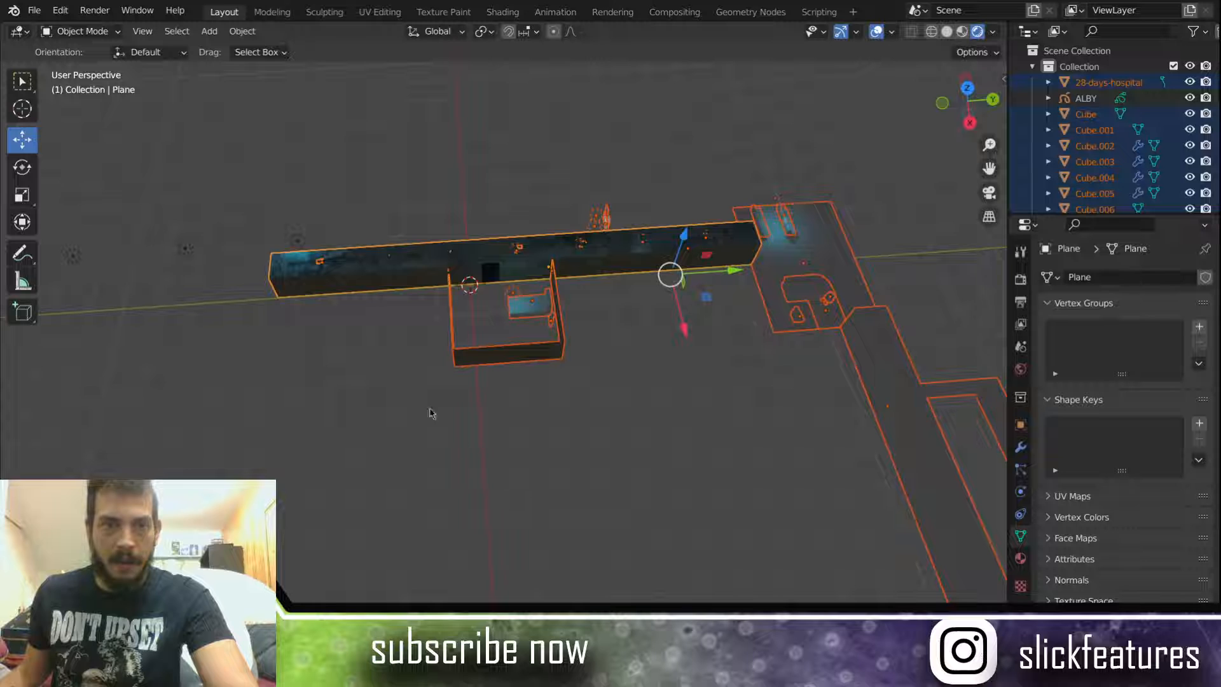
pyautogui.click(295, 244)
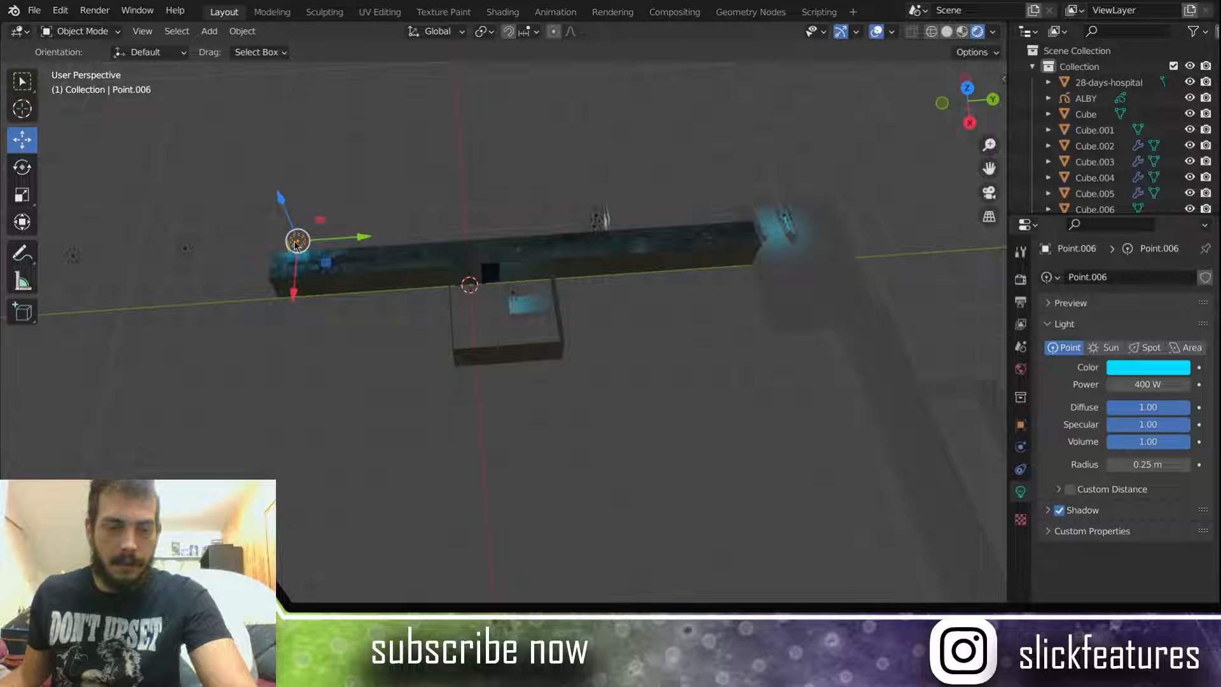
pyautogui.press('x')
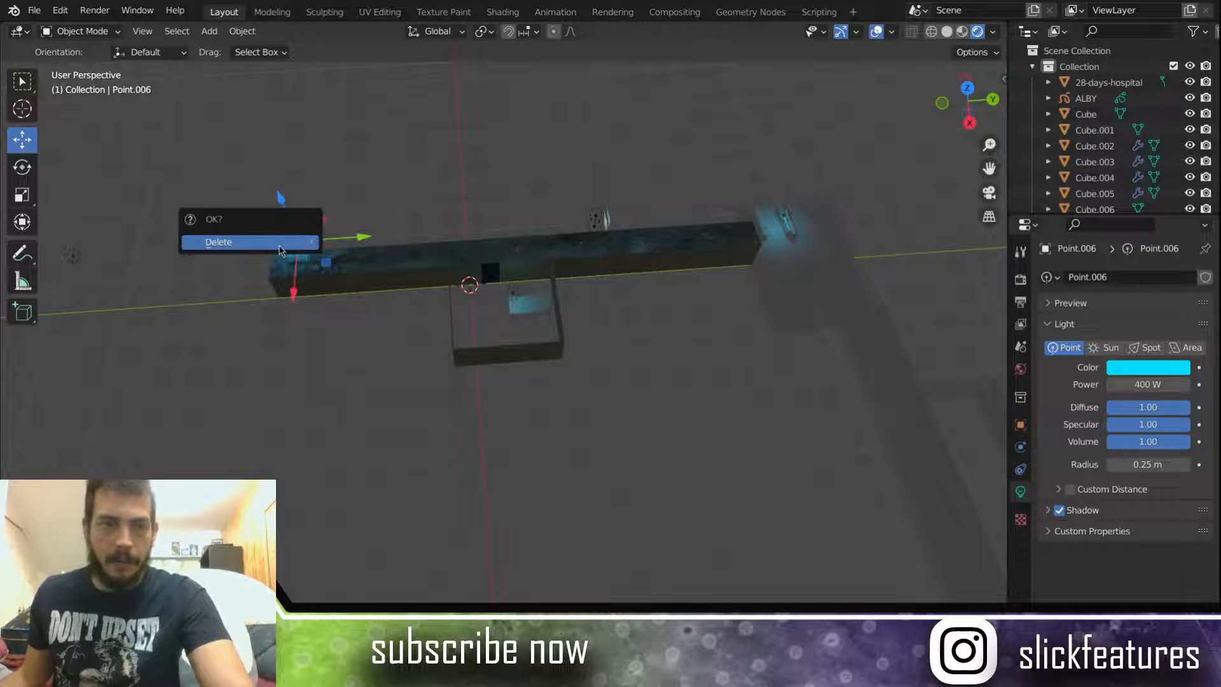
pyautogui.click(280, 242)
pyautogui.scroll(-2, 214, 245)
pyautogui.moveTo(172, 251); pyautogui.dragTo(303, 290)
pyautogui.press('x')
pyautogui.click(303, 294)
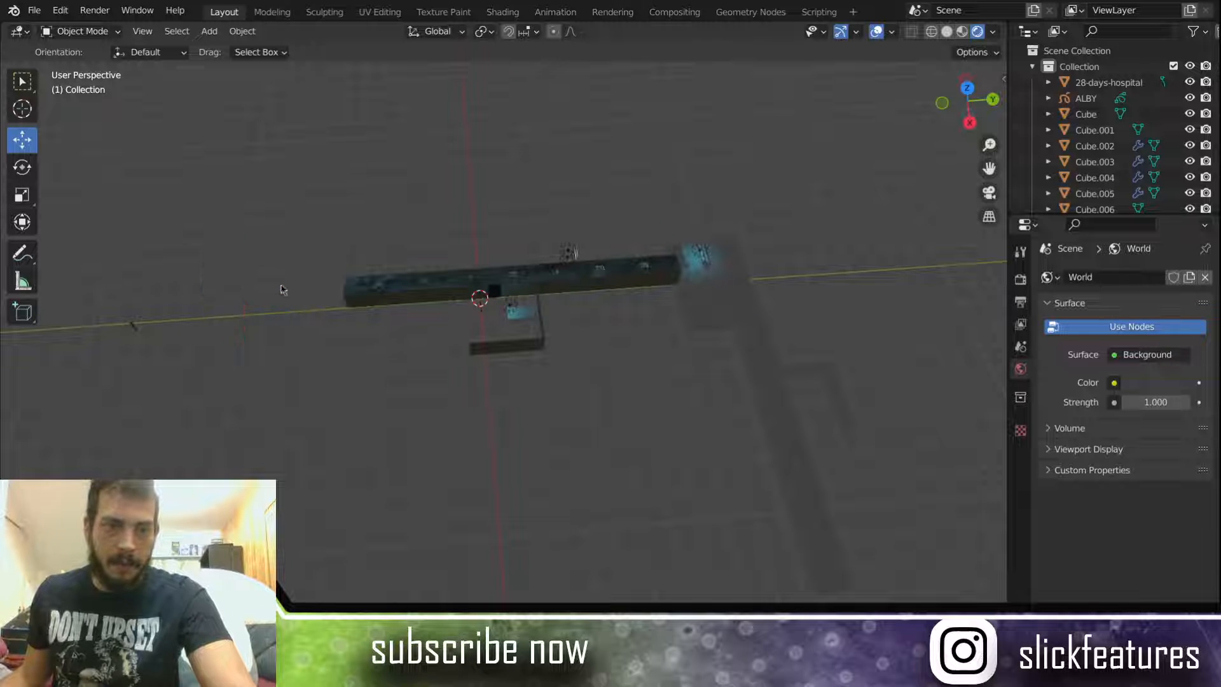
# Step: Select the point light under the lit hallway ceiling fixture and show the scene from above in wireframe shading
pyautogui.scroll(2, 587, 329)
pyautogui.scroll(4, 589, 323)
pyautogui.moveTo(596, 308); pyautogui.dragTo(491, 172, button='middle')
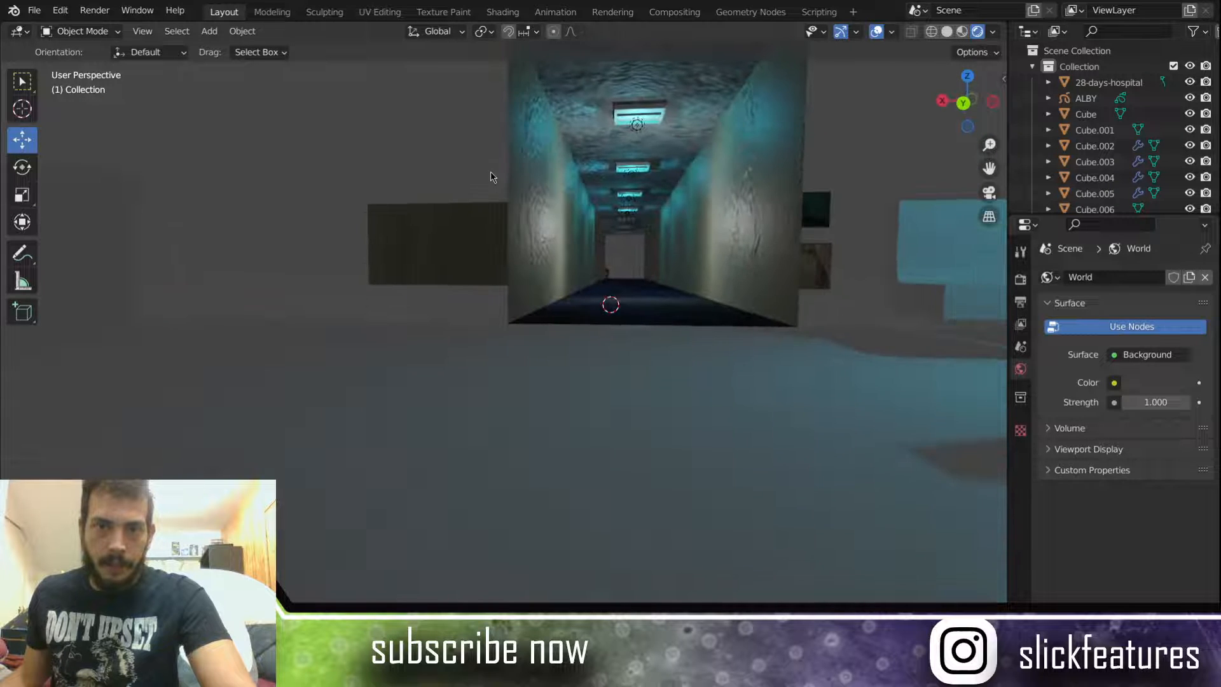
pyautogui.scroll(3, 503, 186)
pyautogui.keyDown('shift'); pyautogui.moveTo(734, 153); pyautogui.dragTo(633, 152, button='middle'); pyautogui.keyUp('shift')
pyautogui.scroll(2, 644, 227)
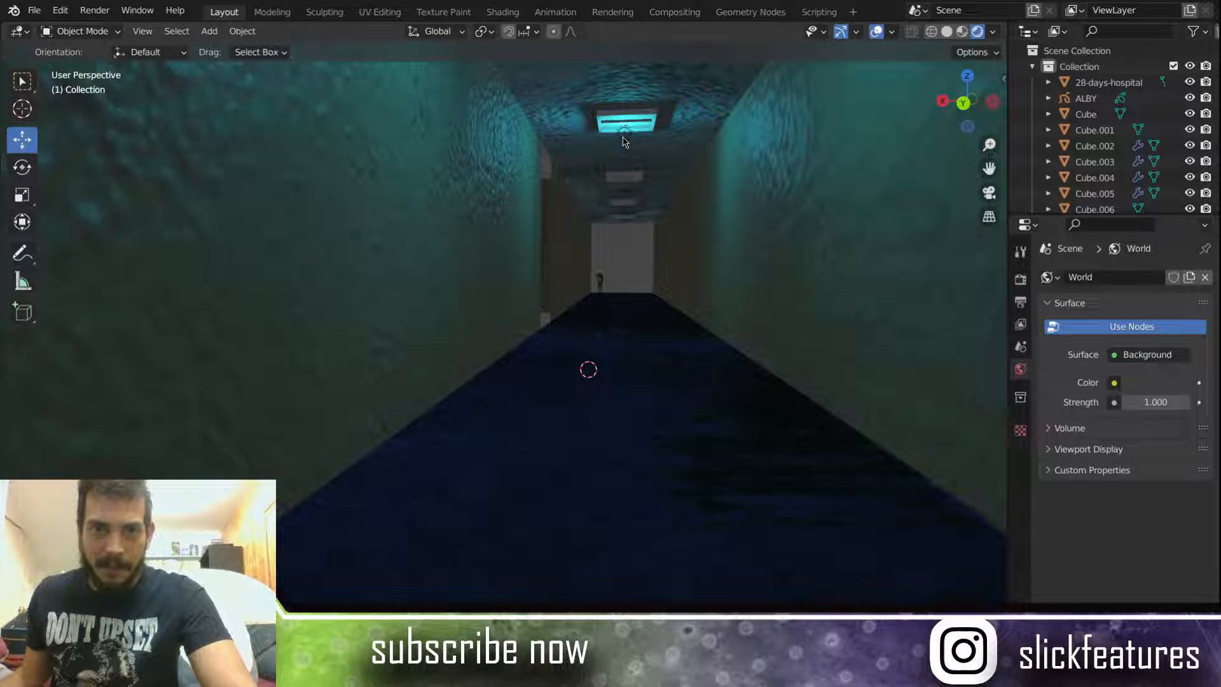
pyautogui.click(624, 134)
pyautogui.press('KP_7')
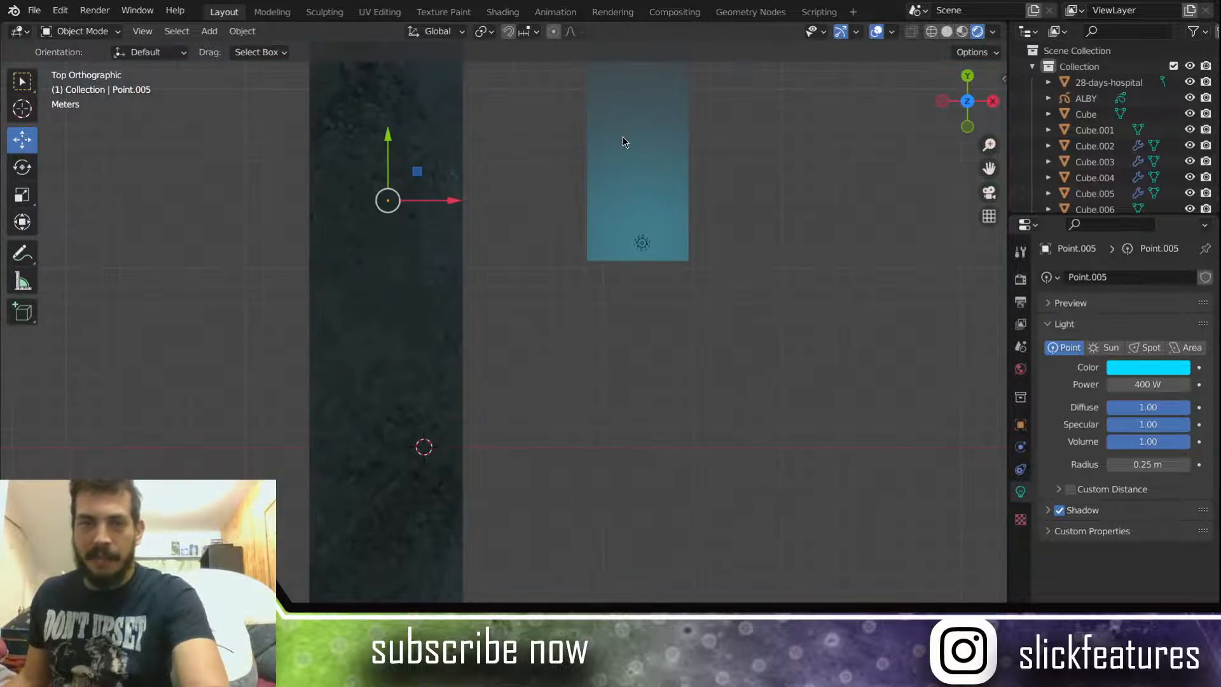
pyautogui.press('z')
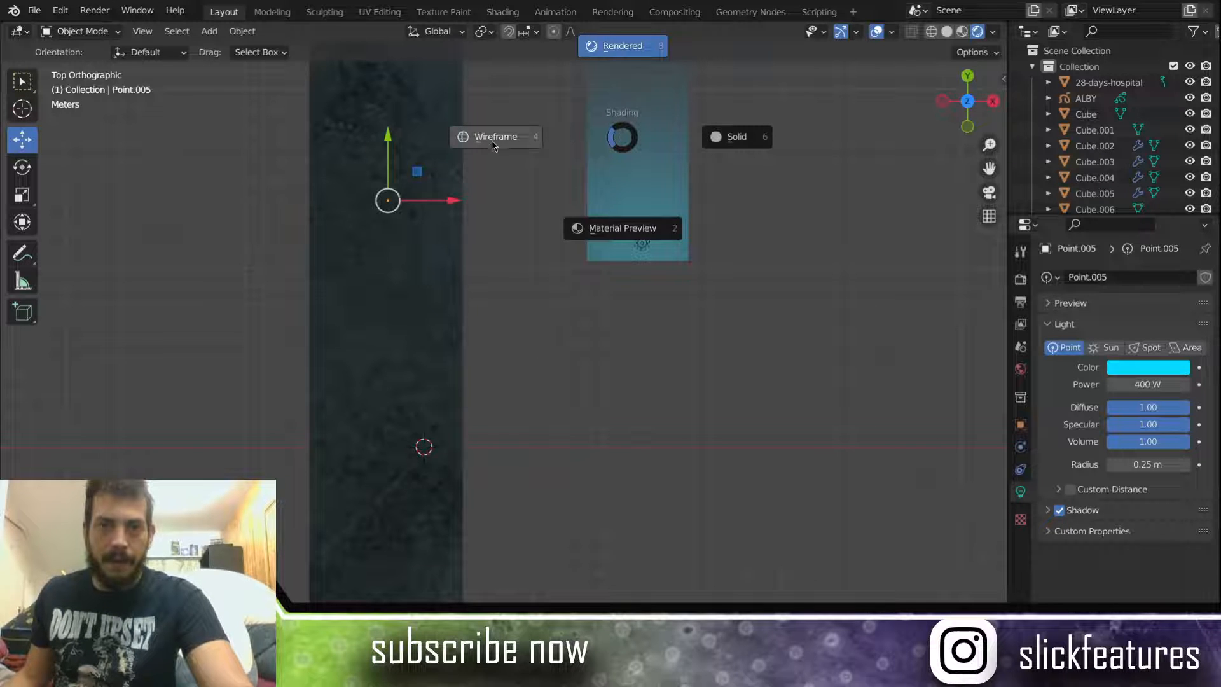
pyautogui.click(490, 142)
pyautogui.scroll(-7, 494, 159)
pyautogui.keyDown('shift'); pyautogui.moveTo(509, 263); pyautogui.dragTo(547, 166, button='middle'); pyautogui.keyUp('shift')
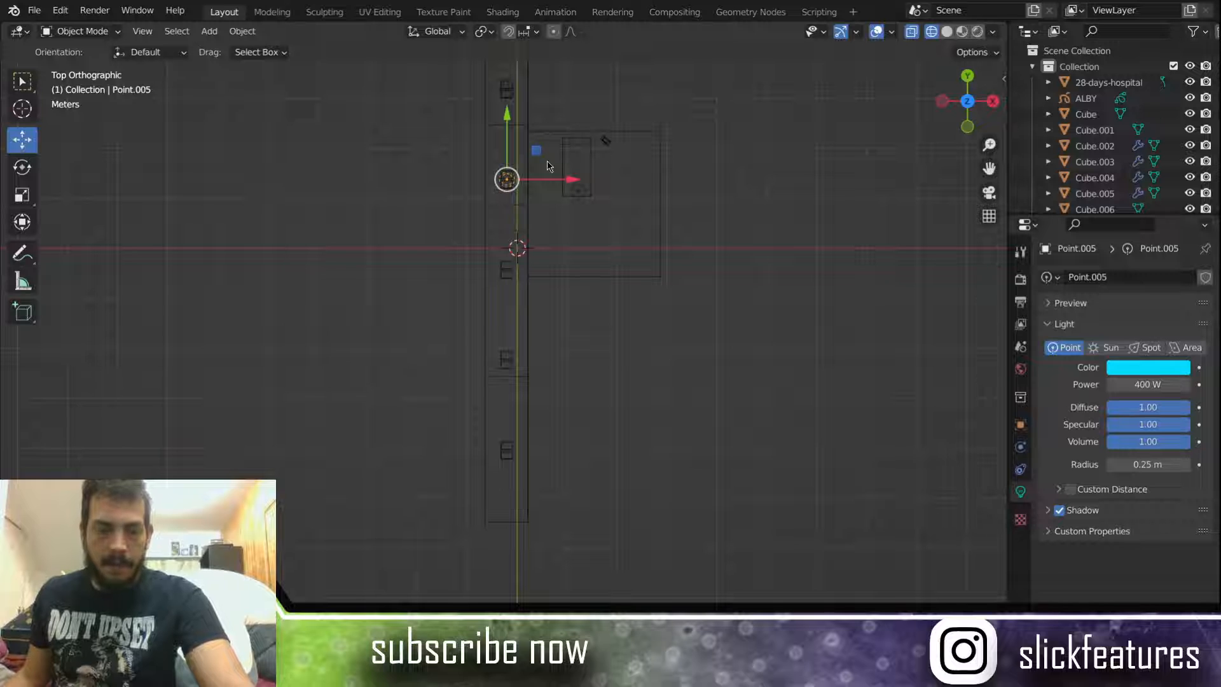
# Step: Duplicate the 400 W cyan point light three times along Y, placing one copy under each remaining unlit hallway fixture
pyautogui.hotkey('shift', 'd')
pyautogui.rightClick(546, 164)
pyautogui.moveTo(507, 119); pyautogui.dragTo(519, 386)
pyautogui.hotkey('shift', 'd')
pyautogui.rightClick(512, 210)
pyautogui.hotkey('shift', 'd')
pyautogui.rightClick(512, 297)
# Step: Check the light placement along the hallway, select the ALBY character beyond the hallway's end, and switch to rendered shading
pyautogui.scroll(5, 556, 327)
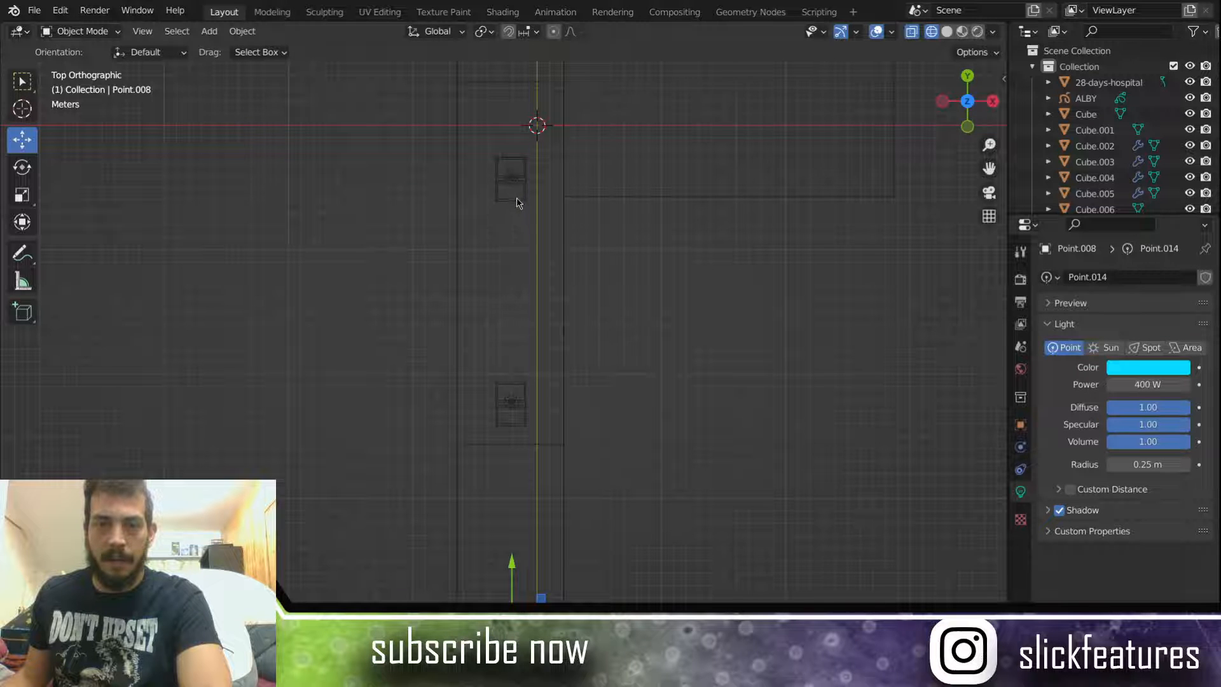
pyautogui.moveTo(485, 219); pyautogui.dragTo(856, 118, button='middle')
pyautogui.scroll(-6, 556, 251)
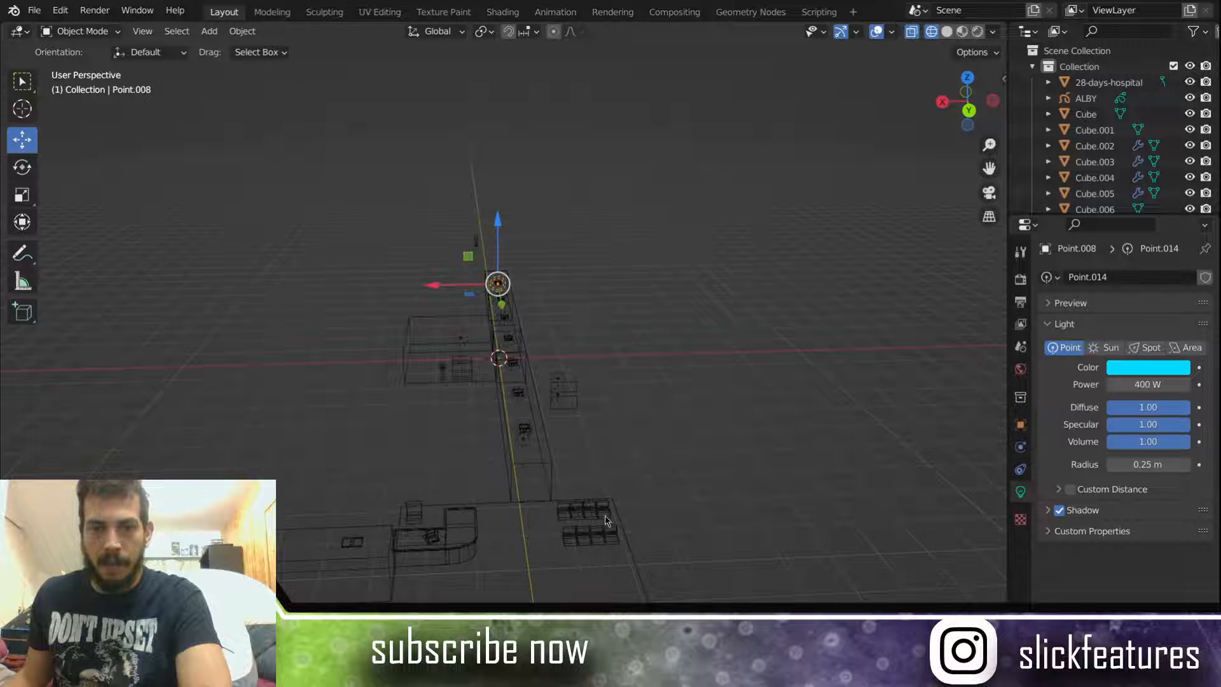
pyautogui.scroll(2, 536, 322)
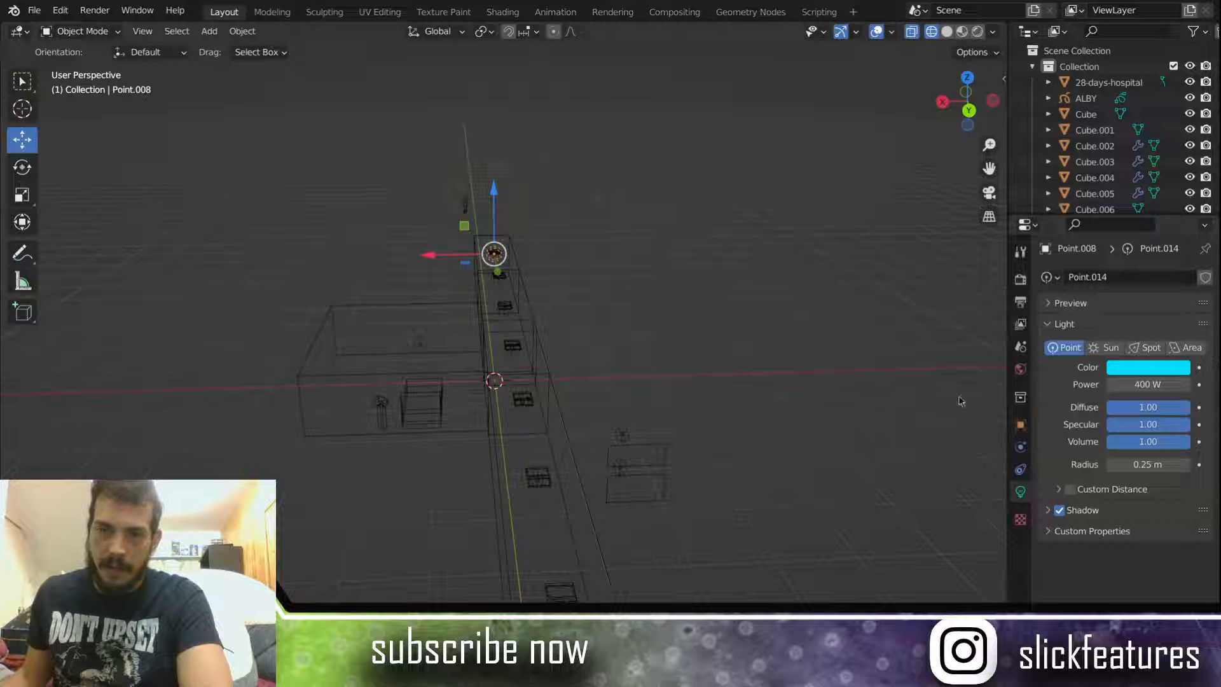
pyautogui.scroll(5, 600, 383)
pyautogui.moveTo(596, 371); pyautogui.dragTo(549, 449, button='middle')
pyautogui.scroll(-2, 547, 449)
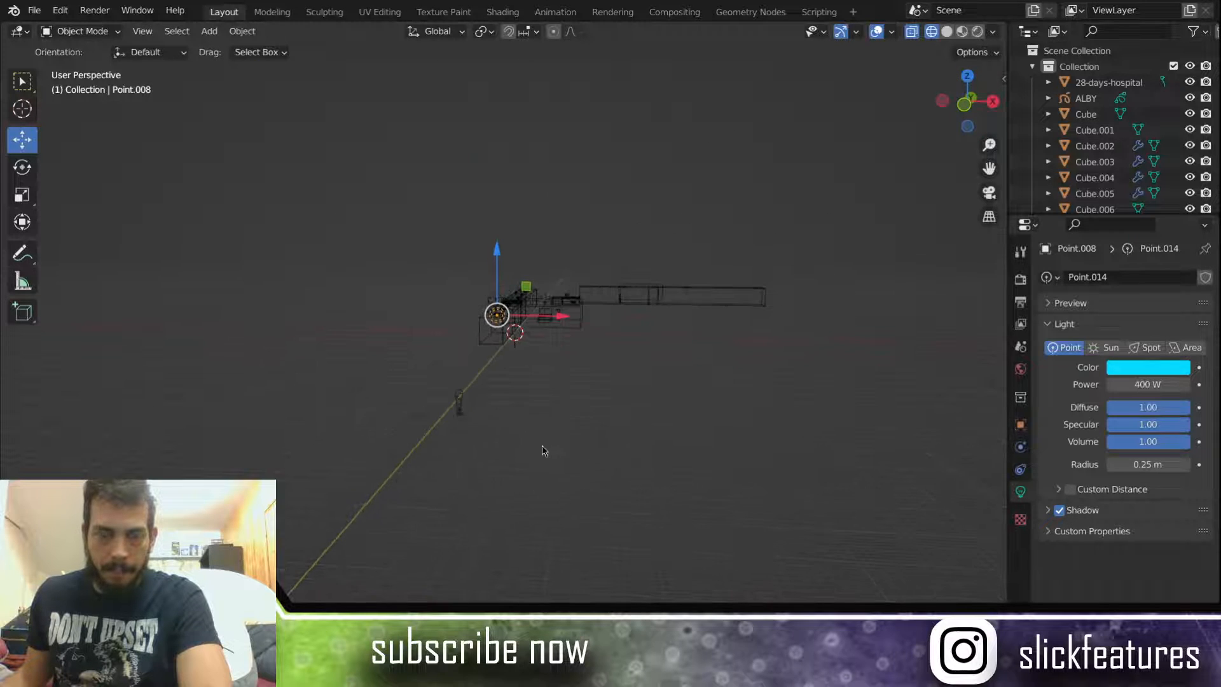
pyautogui.click(472, 405)
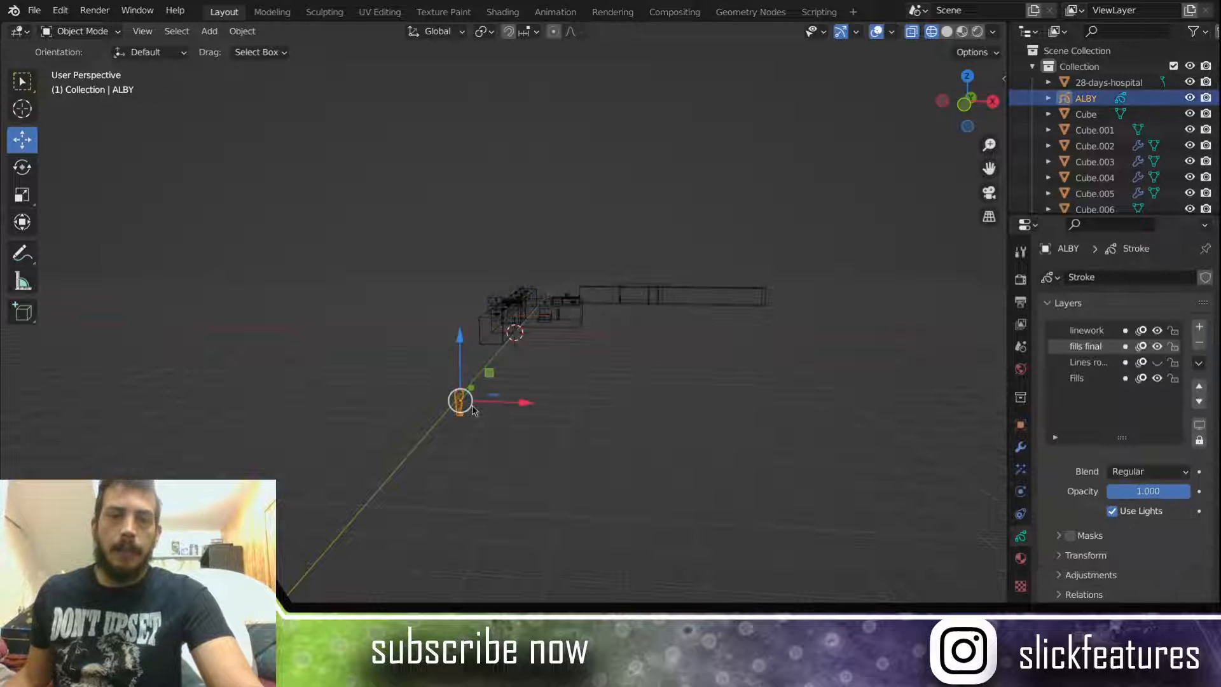
pyautogui.press('z')
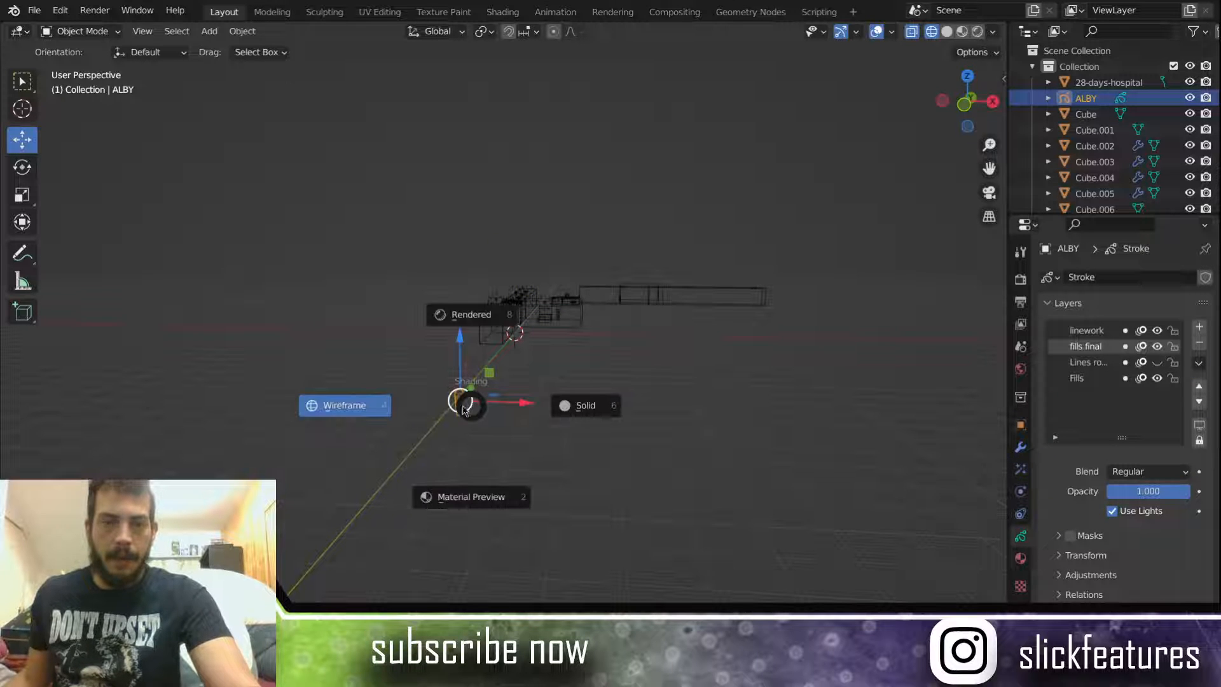
pyautogui.click(465, 318)
# Step: Move the ALBY character along Y from beyond the hallway's end to the side room with the bed
pyautogui.scroll(5, 487, 353)
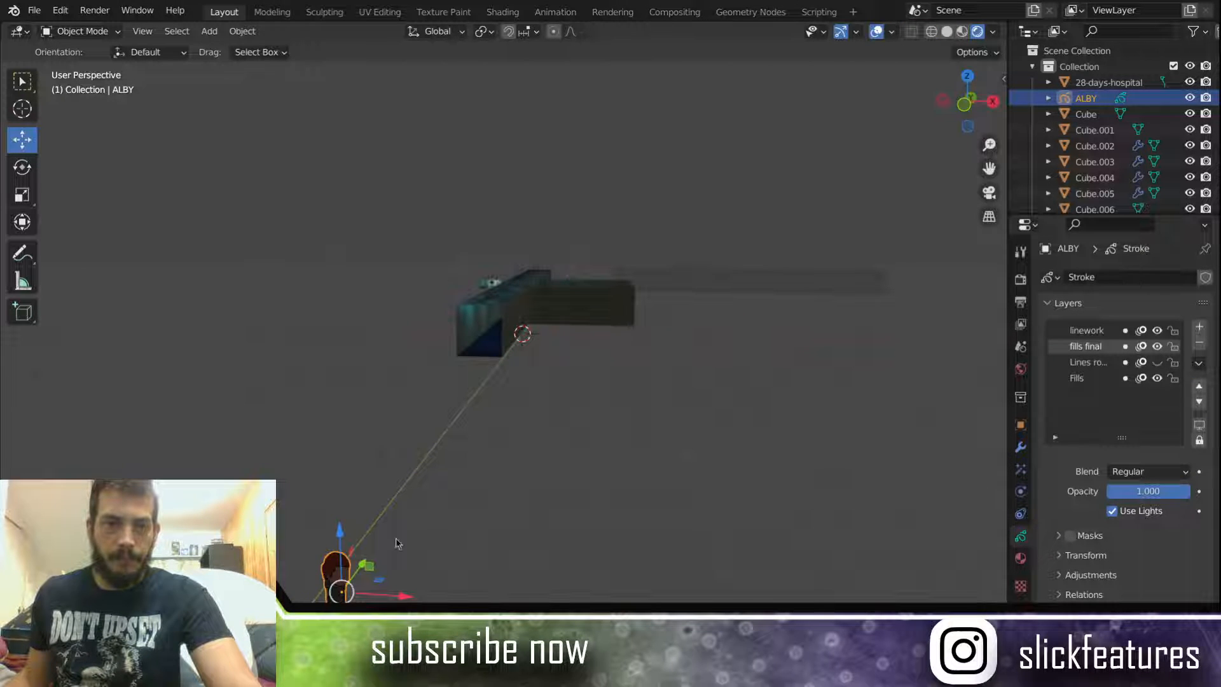
pyautogui.moveTo(364, 567); pyautogui.dragTo(636, 322)
pyautogui.moveTo(637, 323); pyautogui.dragTo(712, 349, button='middle')
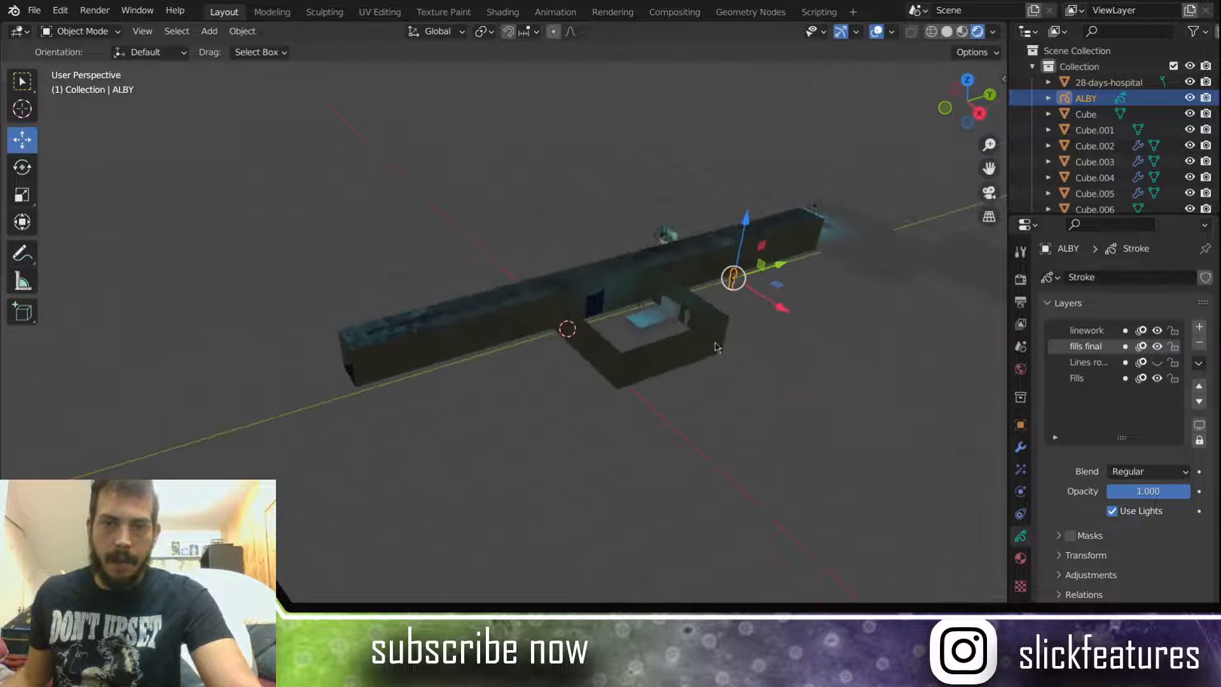
pyautogui.moveTo(786, 270); pyautogui.dragTo(667, 331)
pyautogui.scroll(6, 667, 330)
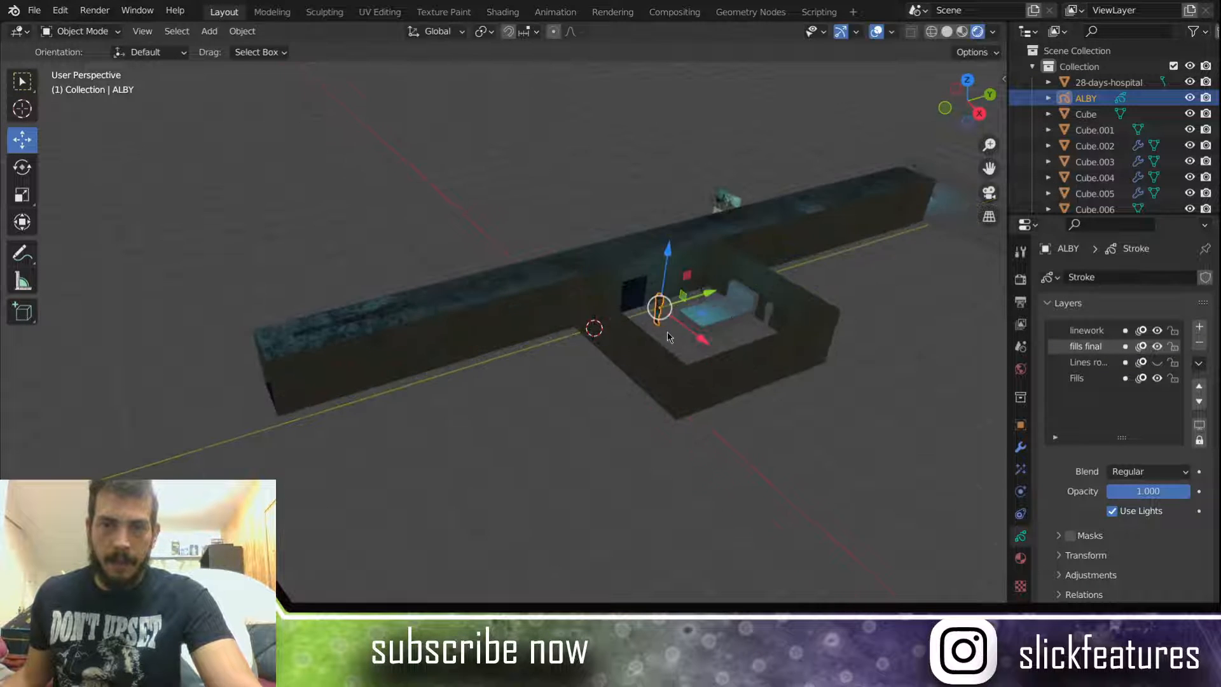
# Step: Raise the ALBY character along Z in front view so it stands inside the side room
pyautogui.keyDown('shift'); pyautogui.moveTo(761, 317); pyautogui.dragTo(523, 429, button='middle'); pyautogui.keyUp('shift')
pyautogui.scroll(3, 237, 404)
pyautogui.scroll(2, 235, 404)
pyautogui.press('KP_1')
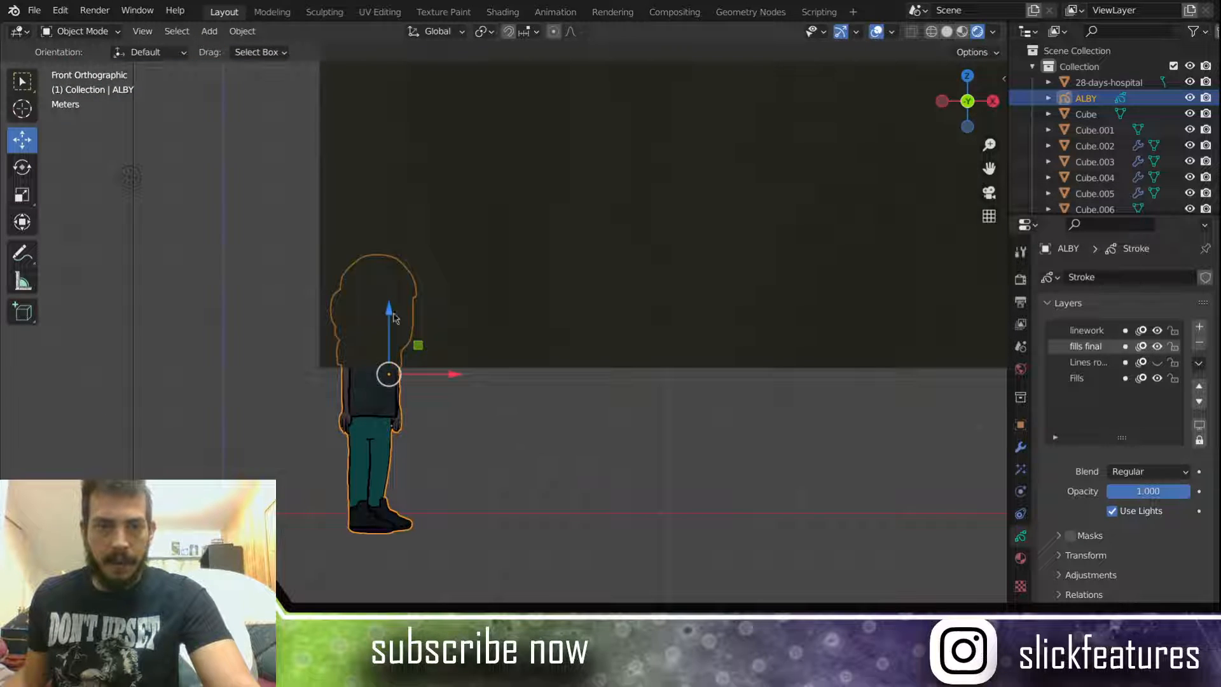
pyautogui.moveTo(390, 318); pyautogui.dragTo(436, 150)
pyautogui.moveTo(437, 151); pyautogui.dragTo(485, 267, button='middle')
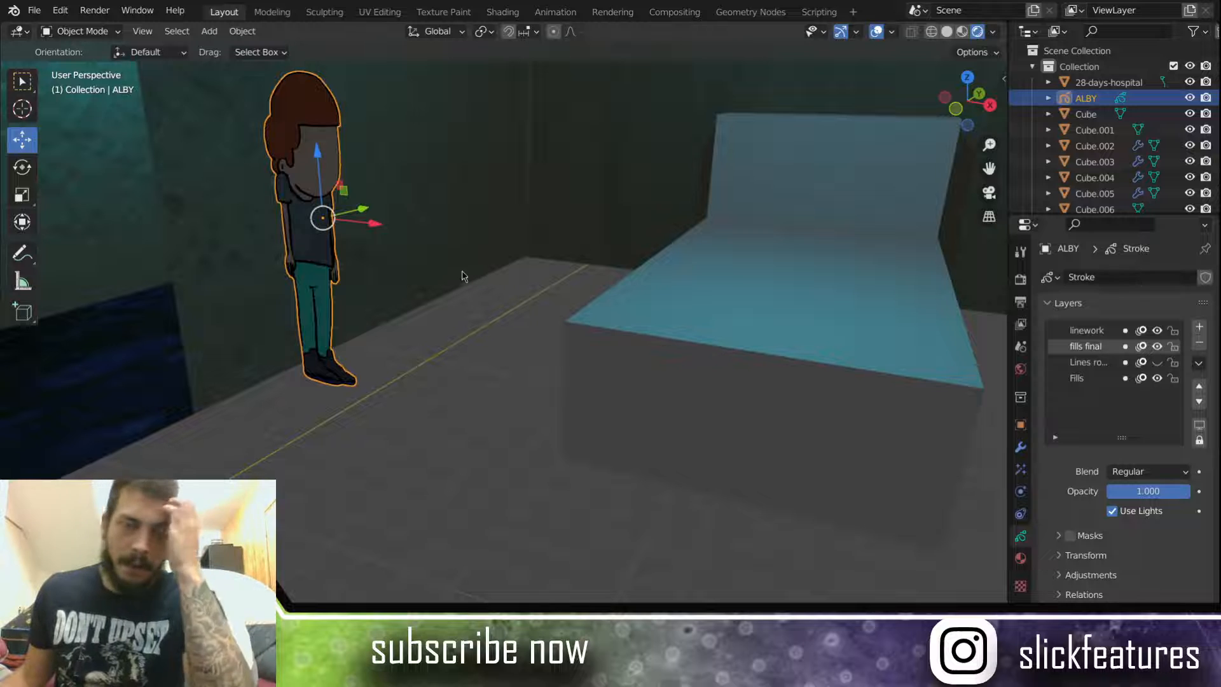
# Step: Move the ALBY character along X toward the bed, and along Y so it stands beside the mattress
pyautogui.moveTo(374, 225); pyautogui.dragTo(569, 287)
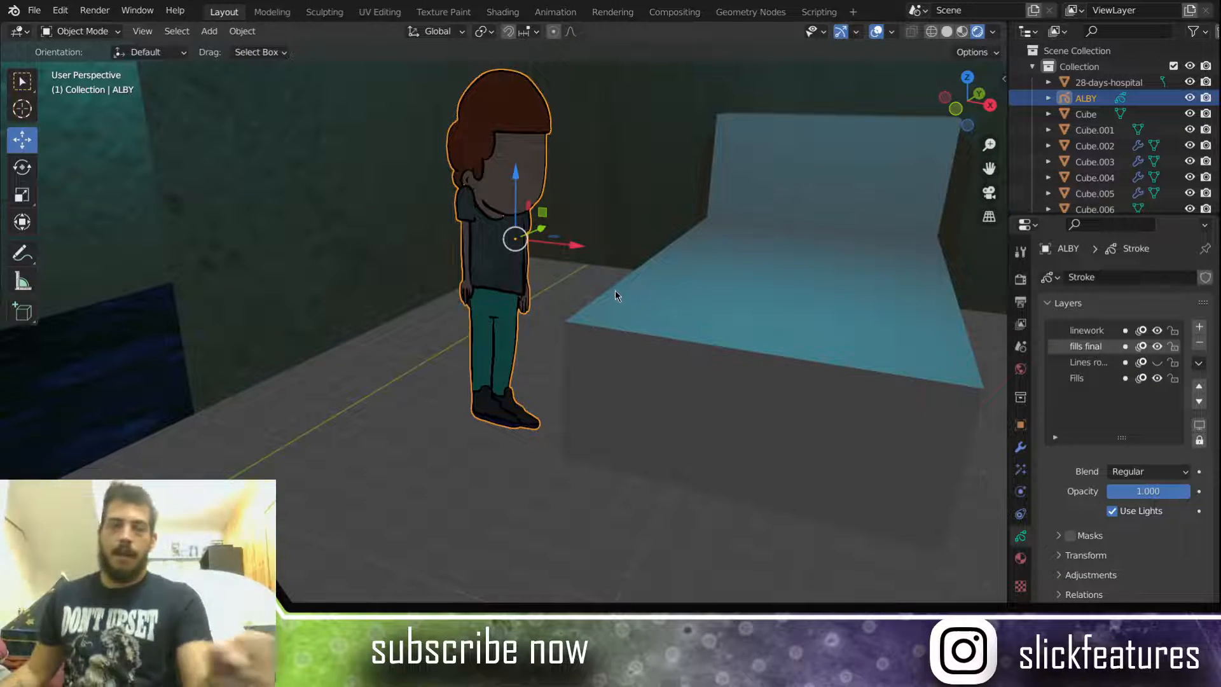
pyautogui.scroll(-4, 614, 287)
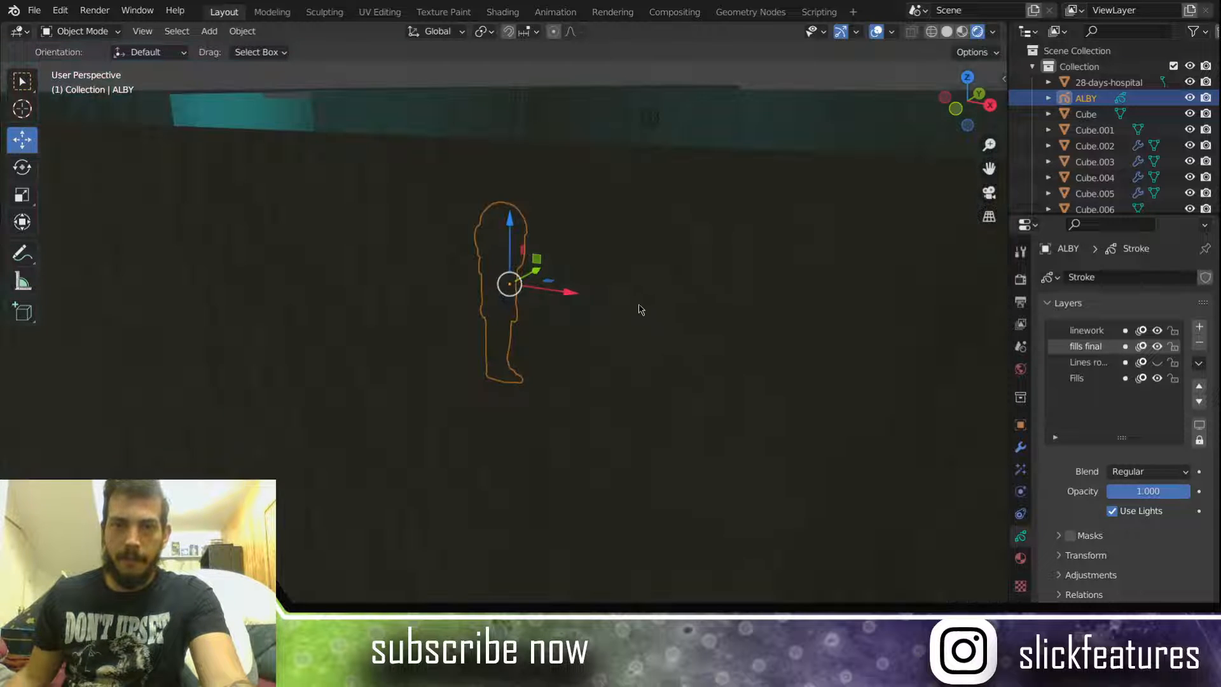
pyautogui.moveTo(653, 334); pyautogui.dragTo(595, 341, button='middle')
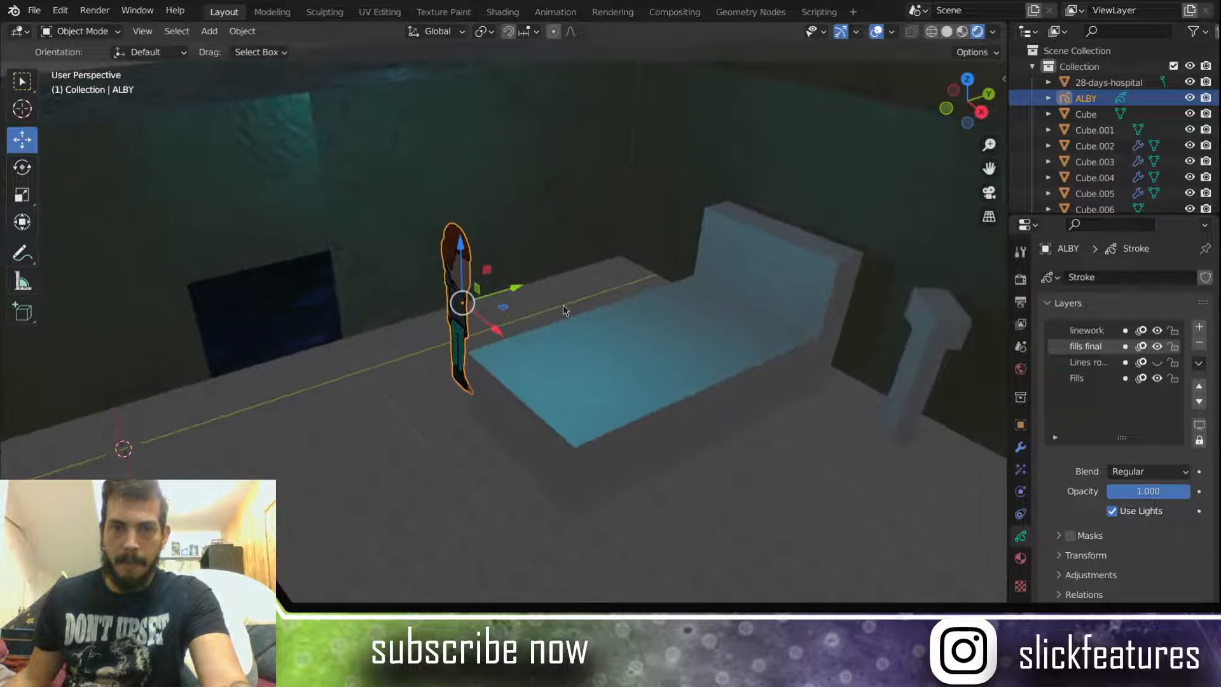
pyautogui.moveTo(515, 291); pyautogui.dragTo(615, 253)
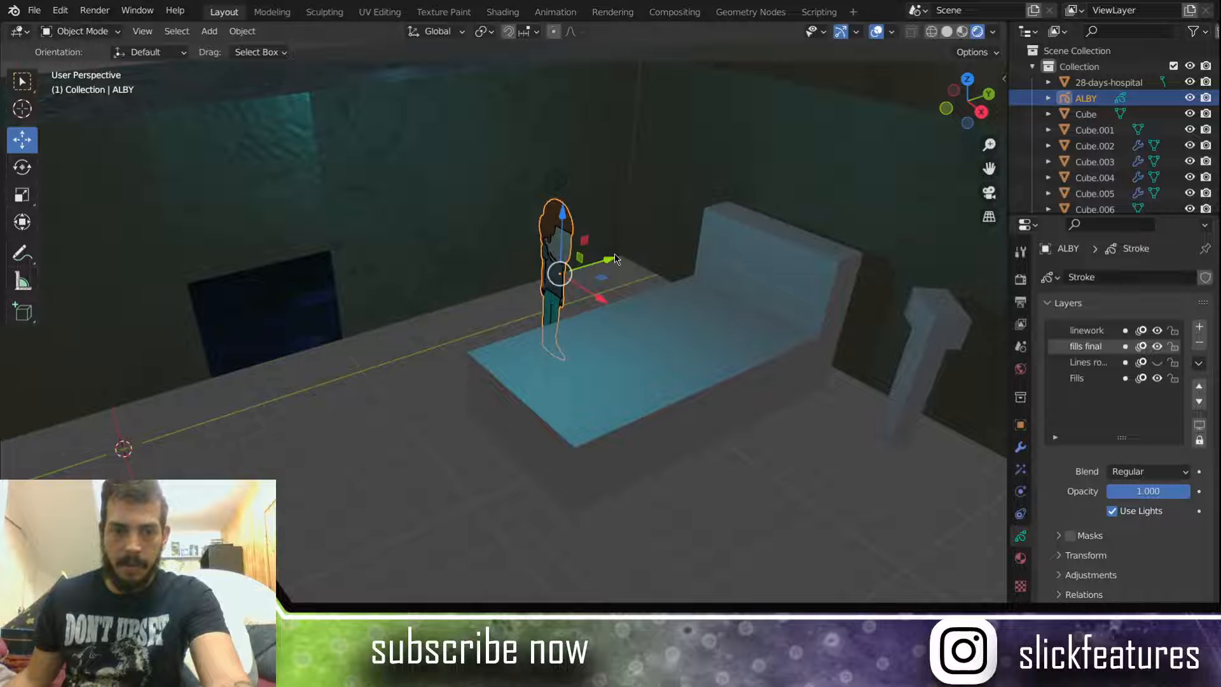
# Step: Scale the ALBY character up uniformly to about 1.36 and raise it along Z in front view
pyautogui.press('s')
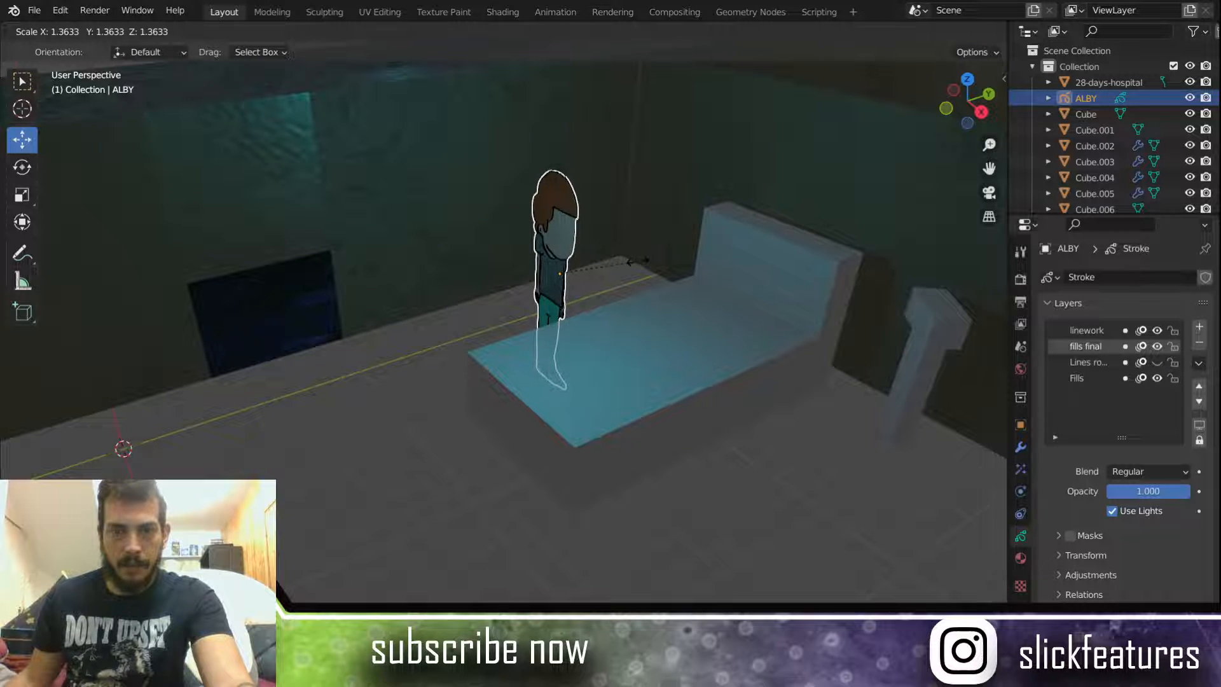
pyautogui.click(638, 261)
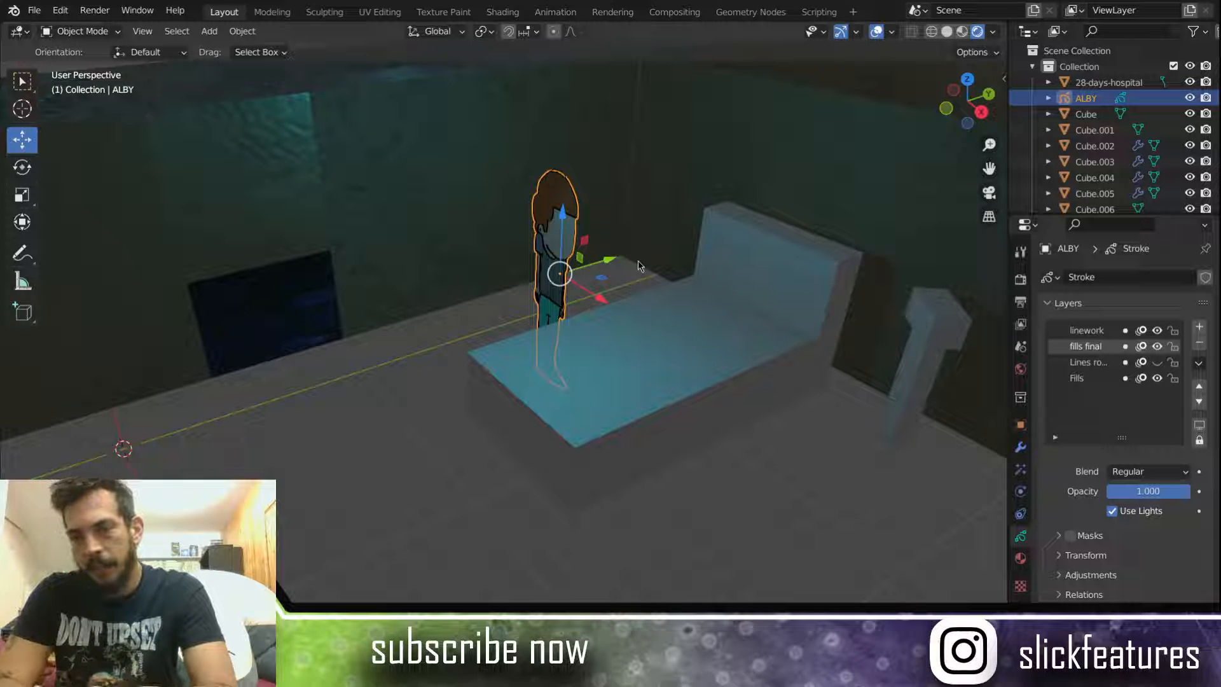
pyautogui.moveTo(596, 263); pyautogui.dragTo(803, 249, button='middle')
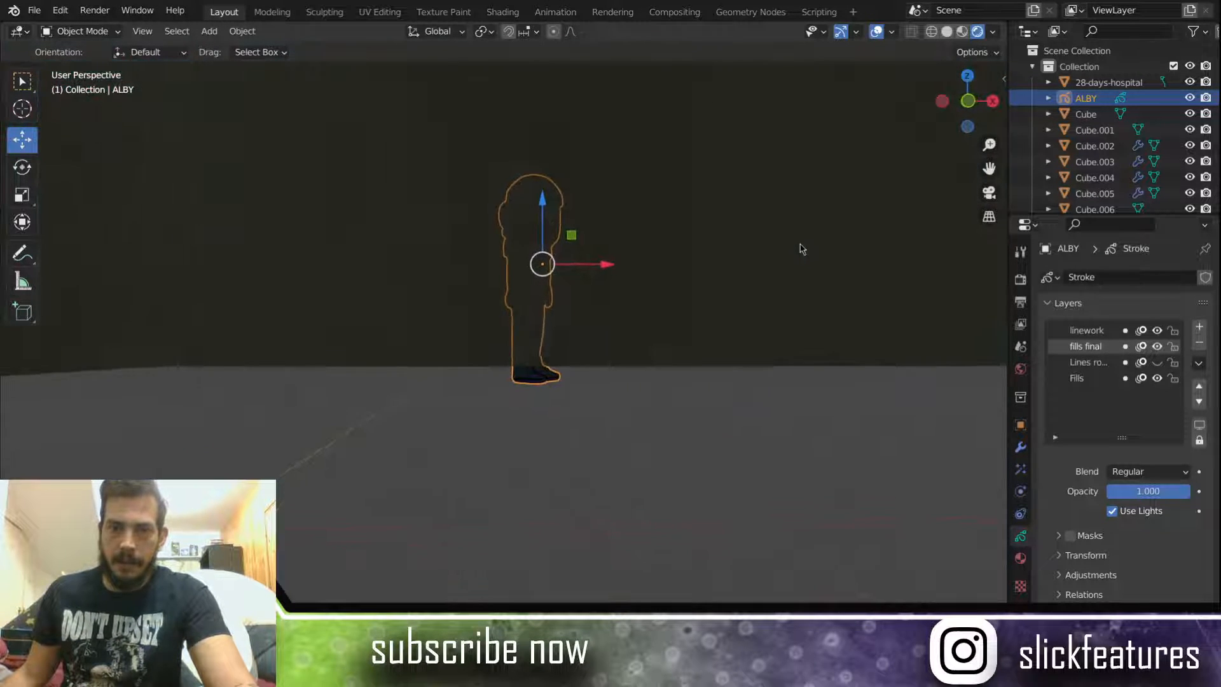
pyautogui.press('KP_1')
pyautogui.moveTo(547, 200); pyautogui.dragTo(553, 158)
pyautogui.moveTo(808, 203); pyautogui.dragTo(636, 262, button='middle')
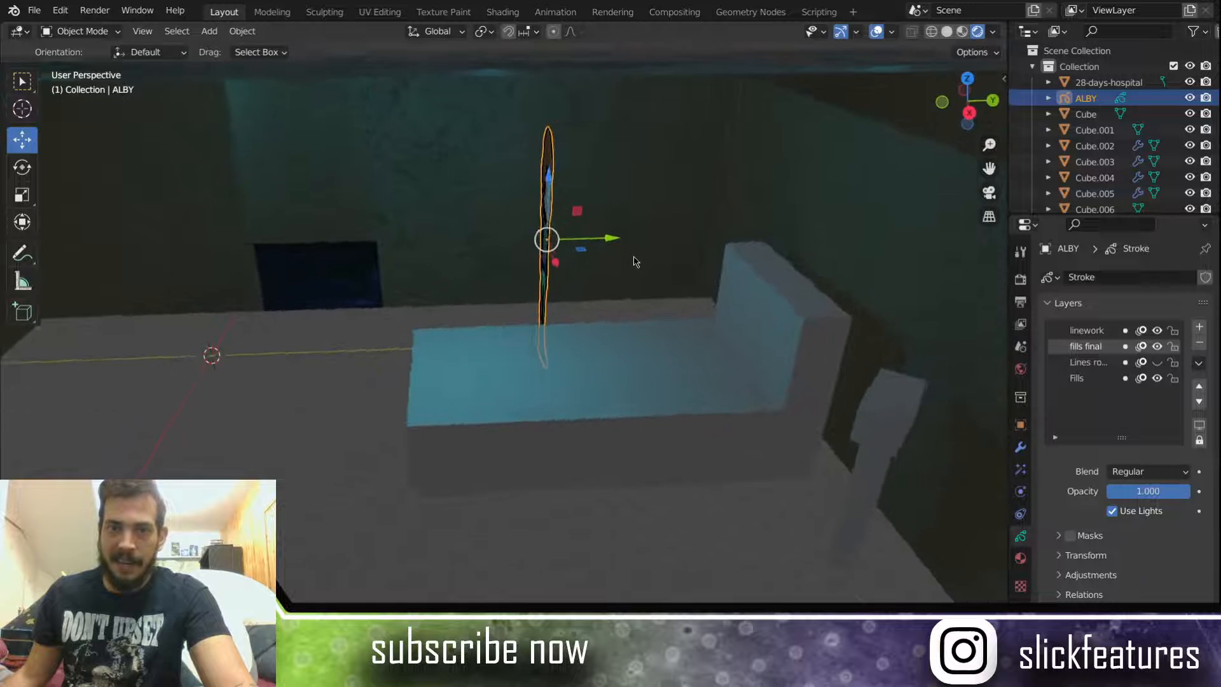
# Step: Scale the ALBY character down slightly against the bed and lower its feet to the side room's floor line
pyautogui.scroll(-6, 627, 265)
pyautogui.moveTo(573, 295); pyautogui.dragTo(666, 296, button='middle')
pyautogui.scroll(2, 666, 296)
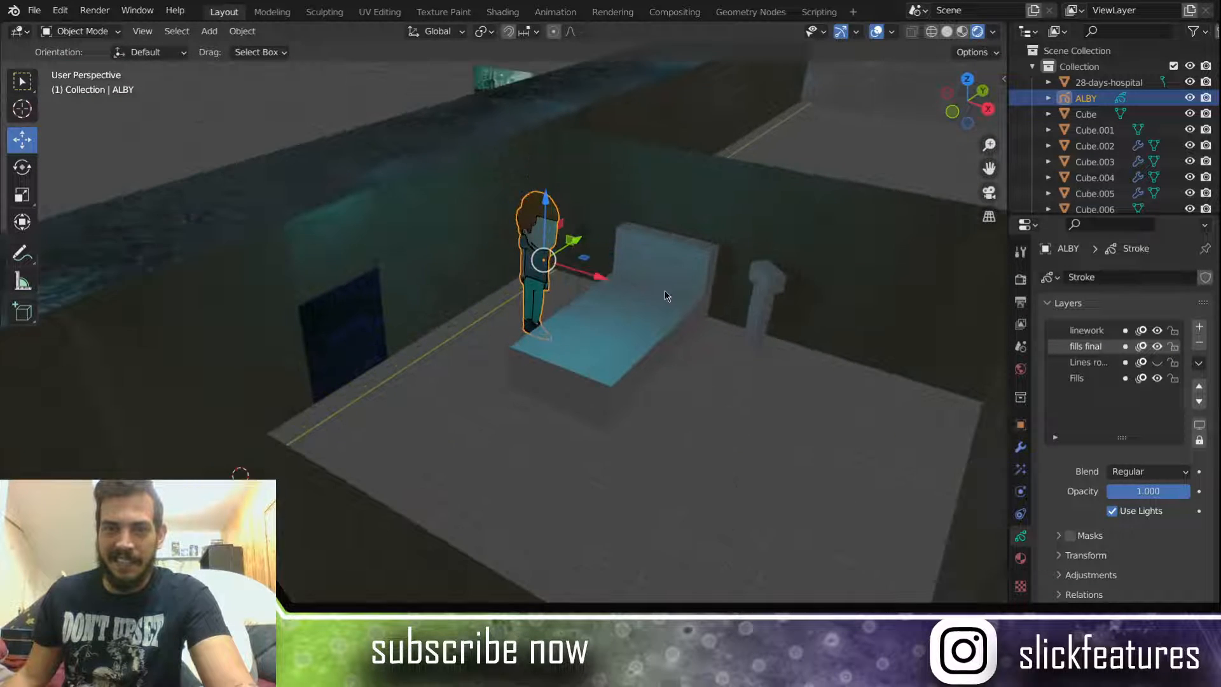
pyautogui.scroll(1, 666, 296)
pyautogui.press('s')
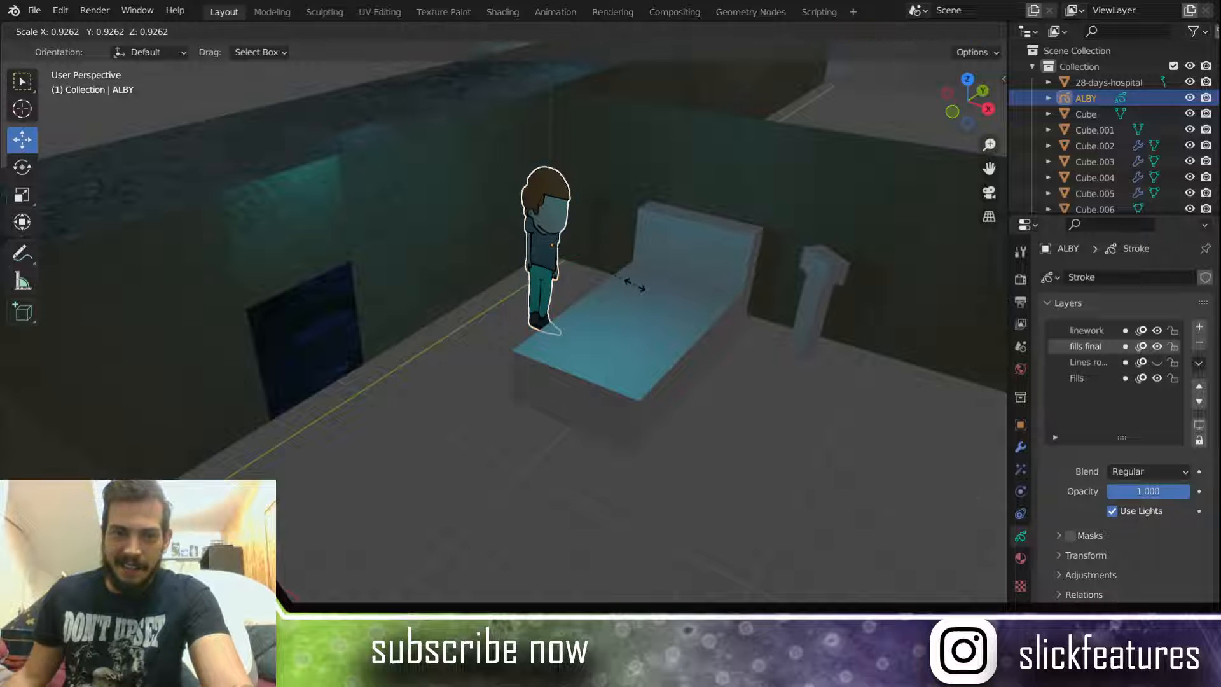
pyautogui.click(622, 284)
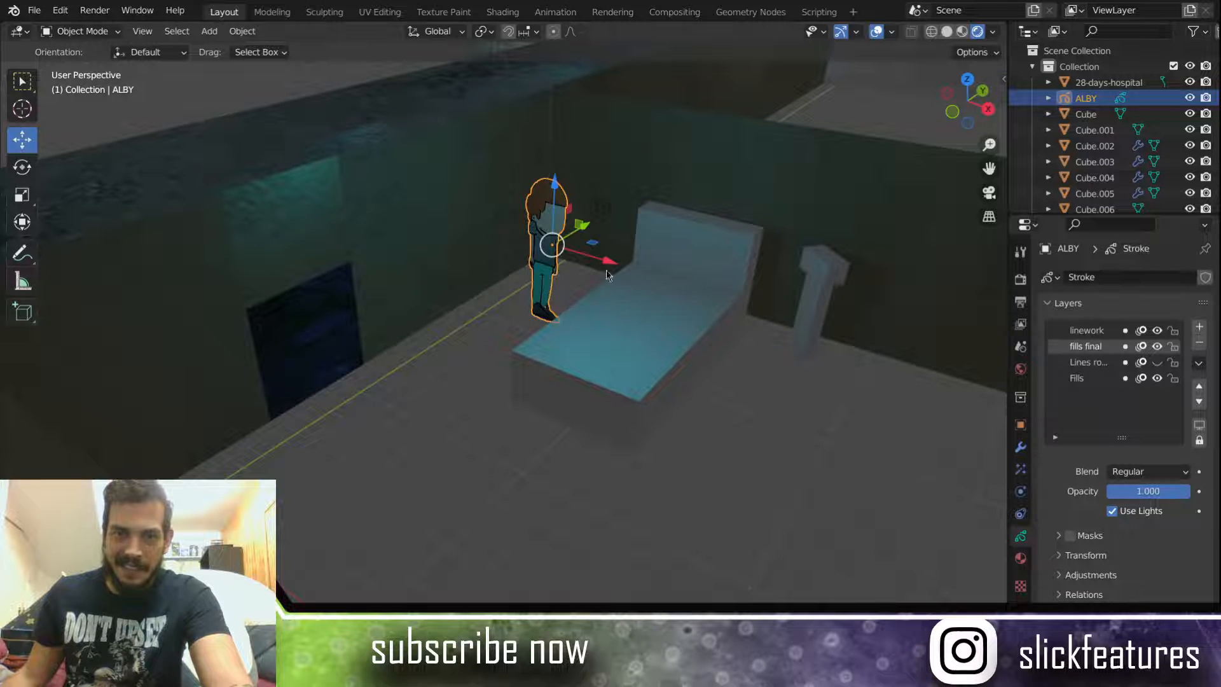
pyautogui.moveTo(612, 275); pyautogui.dragTo(650, 258, button='middle')
pyautogui.press('KP_1')
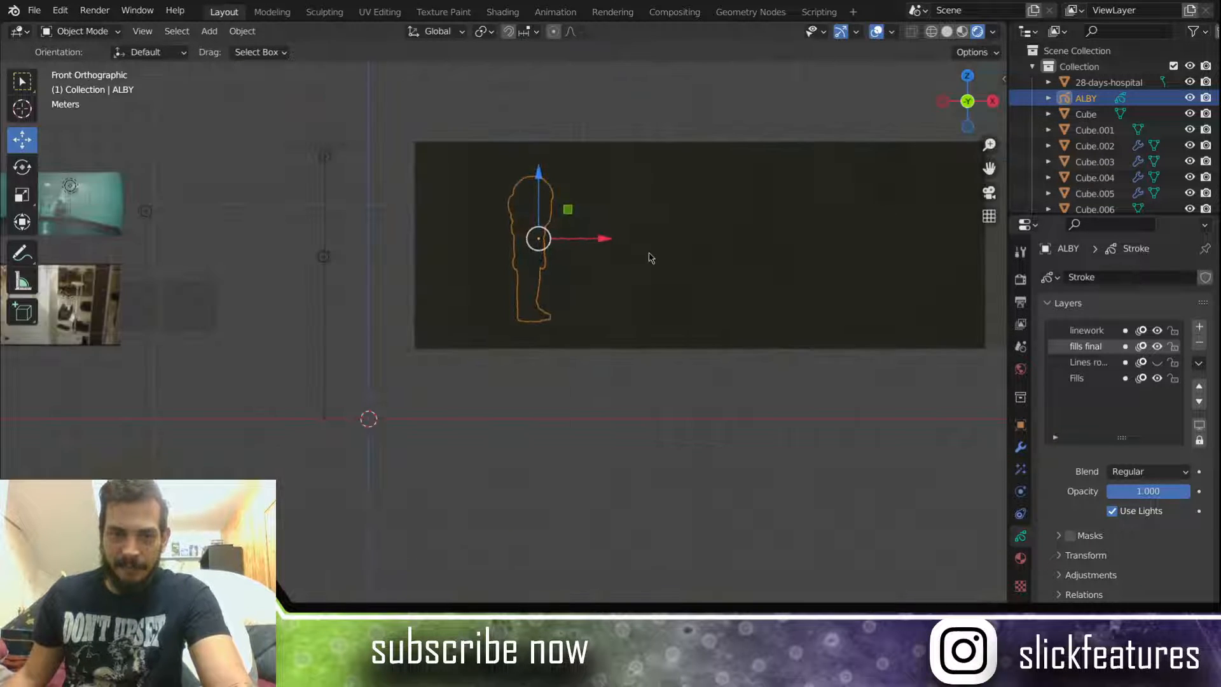
pyautogui.moveTo(538, 171); pyautogui.dragTo(543, 199)
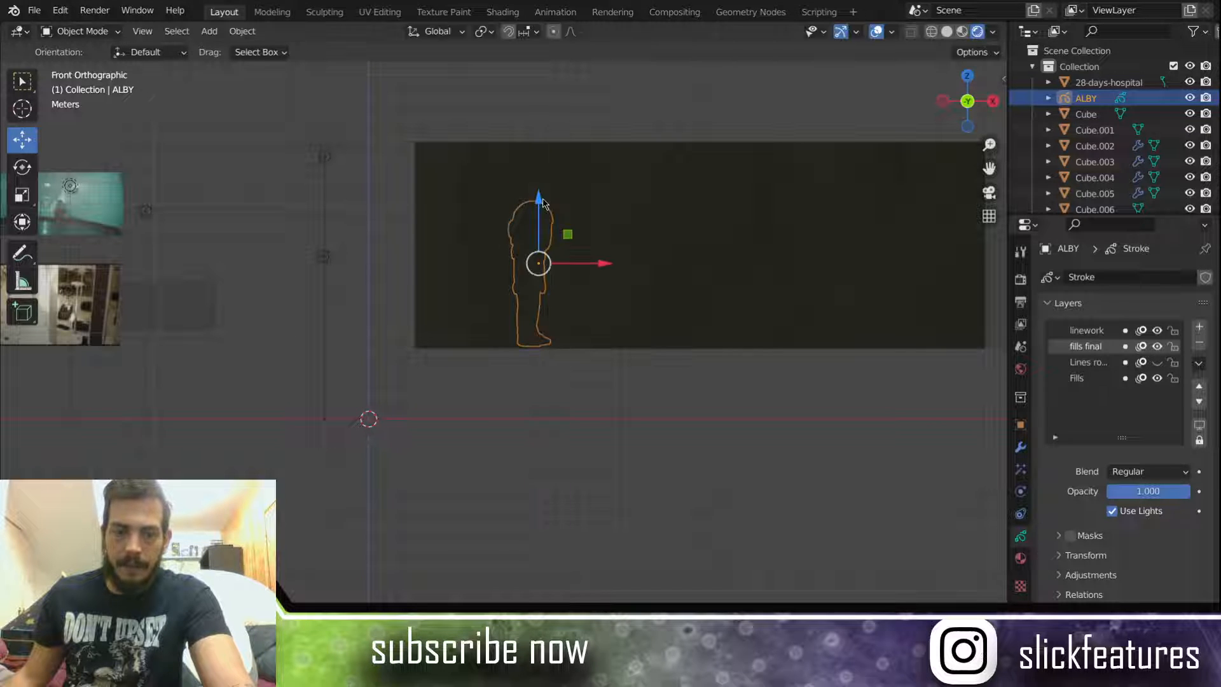
# Step: Reduce the ALBY character's scale a little more, settle its feet on the floor, and inspect the figure up close
pyautogui.press('s')
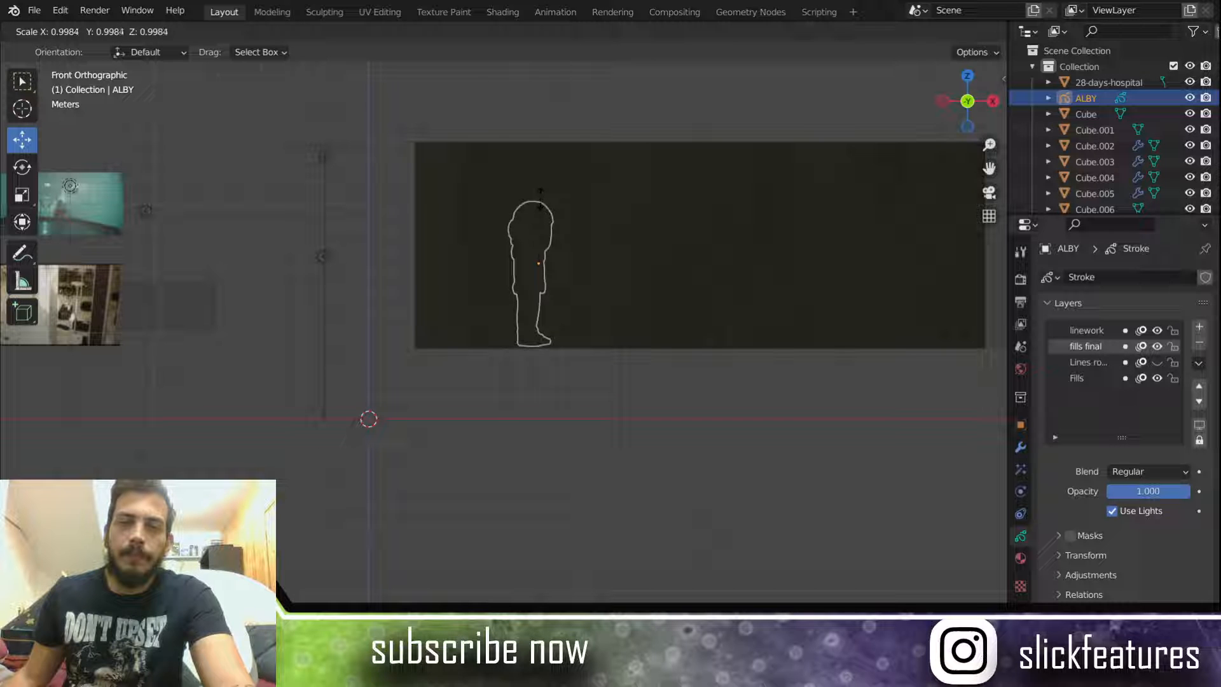
pyautogui.click(540, 196)
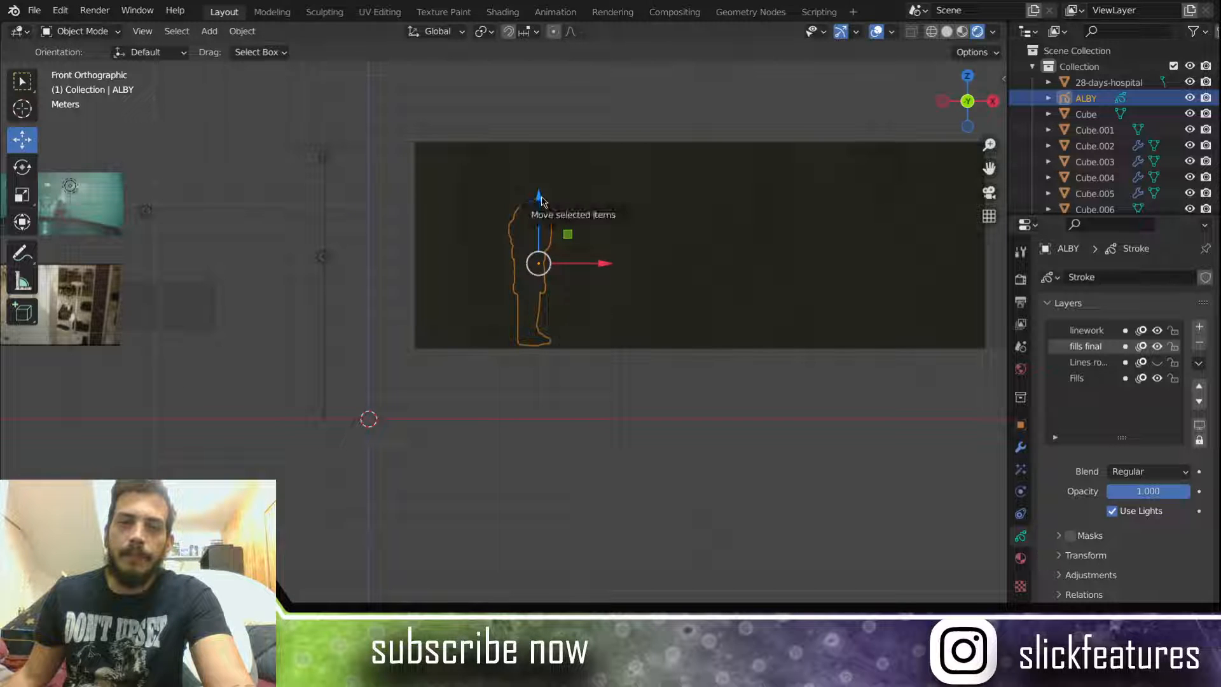
pyautogui.press('s')
pyautogui.press('Escape')
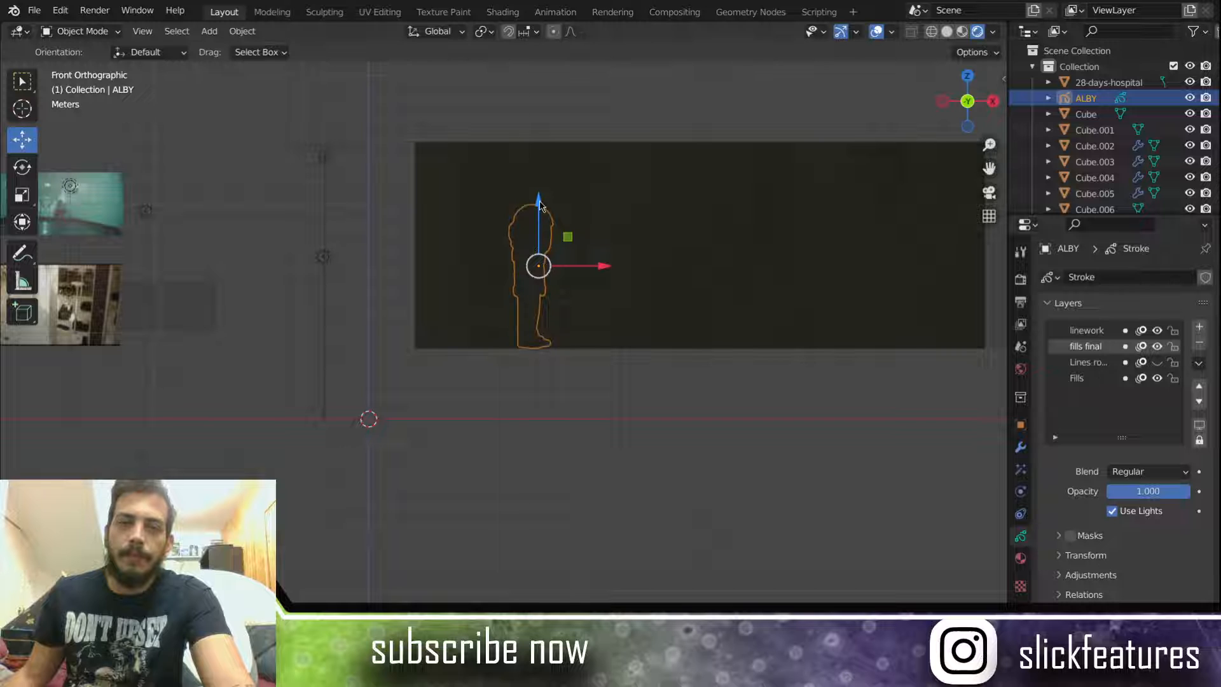
pyautogui.press('s')
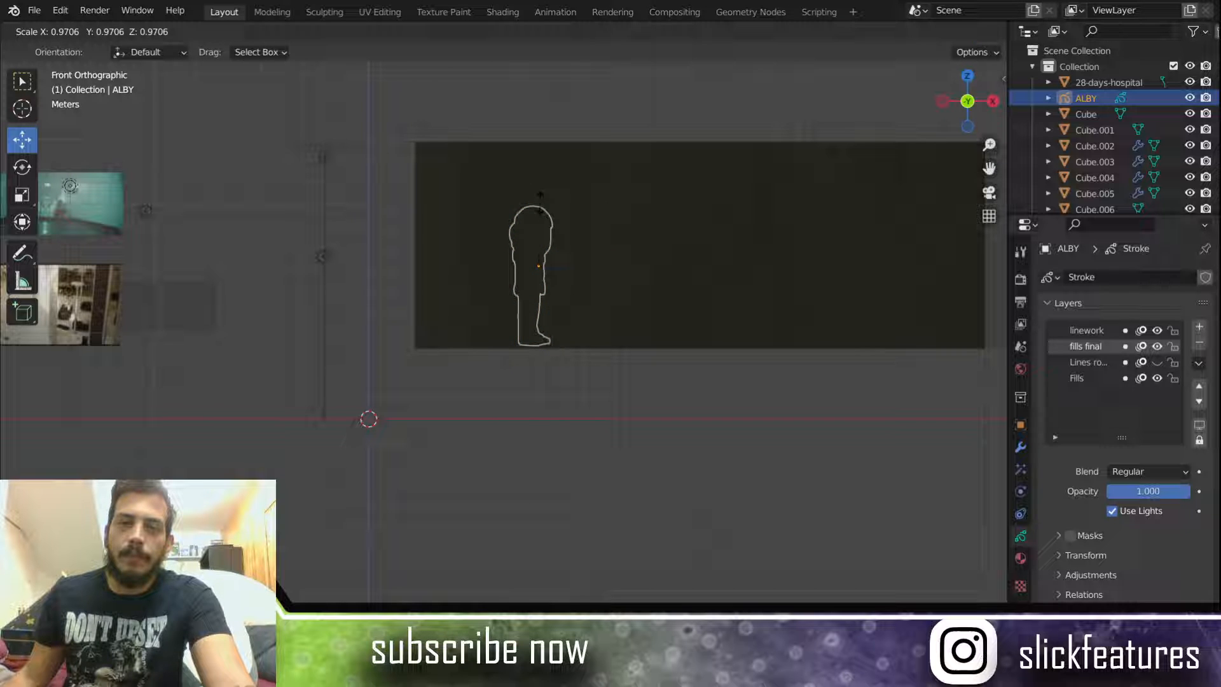
pyautogui.click(541, 203)
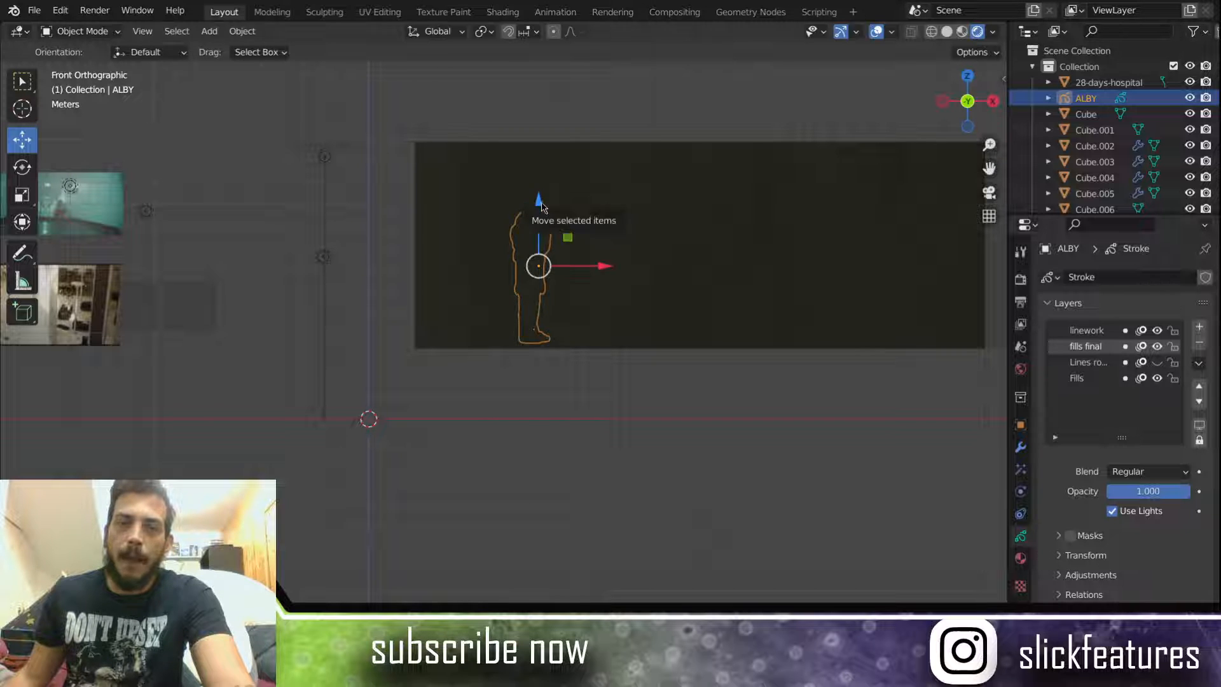
pyautogui.moveTo(542, 203); pyautogui.dragTo(540, 211)
pyautogui.moveTo(640, 218); pyautogui.dragTo(592, 383, button='middle')
pyautogui.scroll(3, 551, 335)
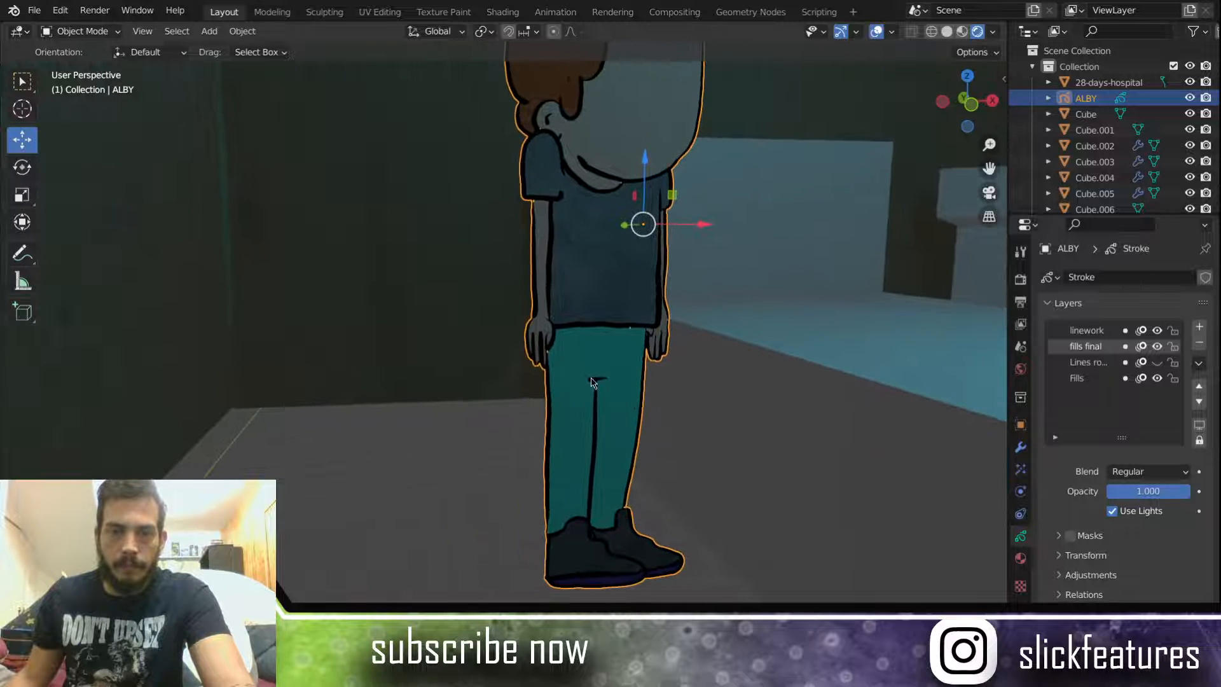
# Step: Move the ALBY character along negative Y in top view, past the foot of the bed
pyautogui.scroll(-6, 547, 464)
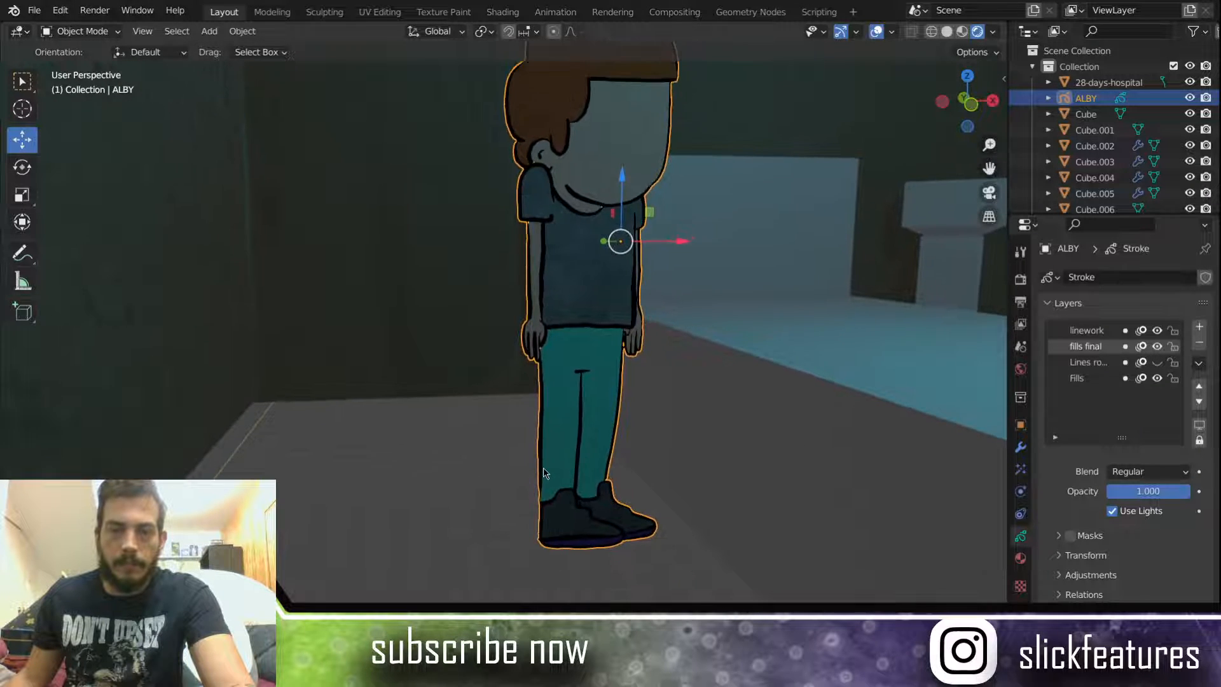
pyautogui.scroll(-2, 543, 467)
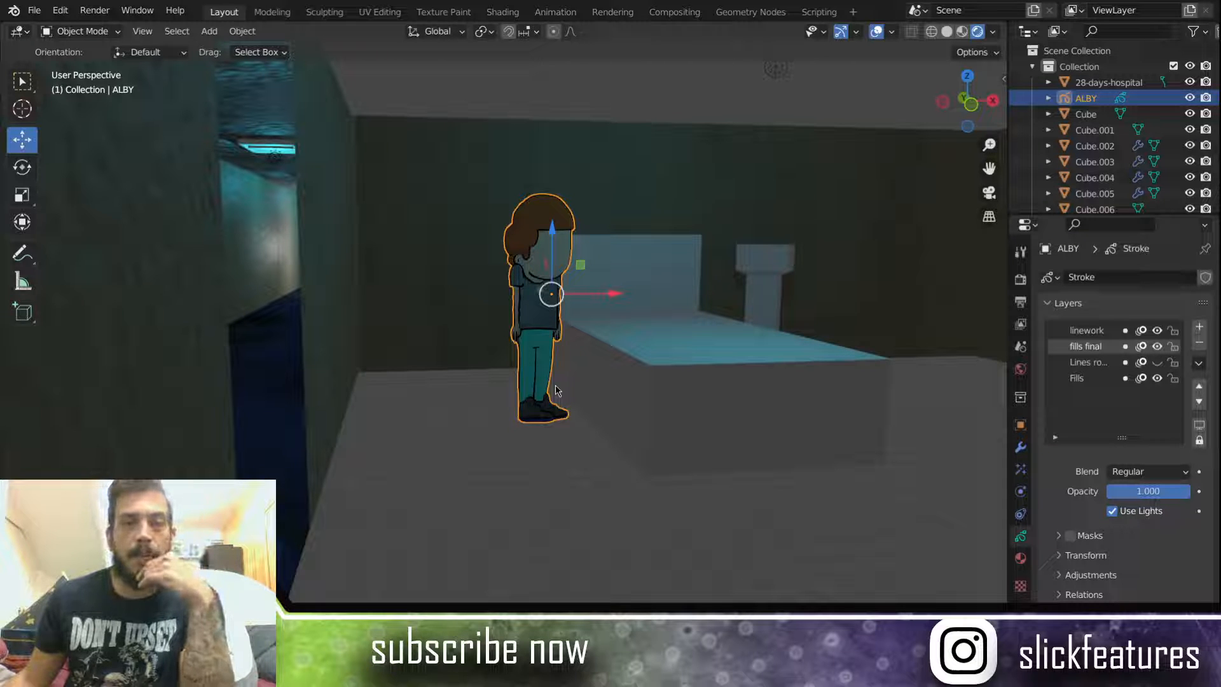
pyautogui.press('KP_7')
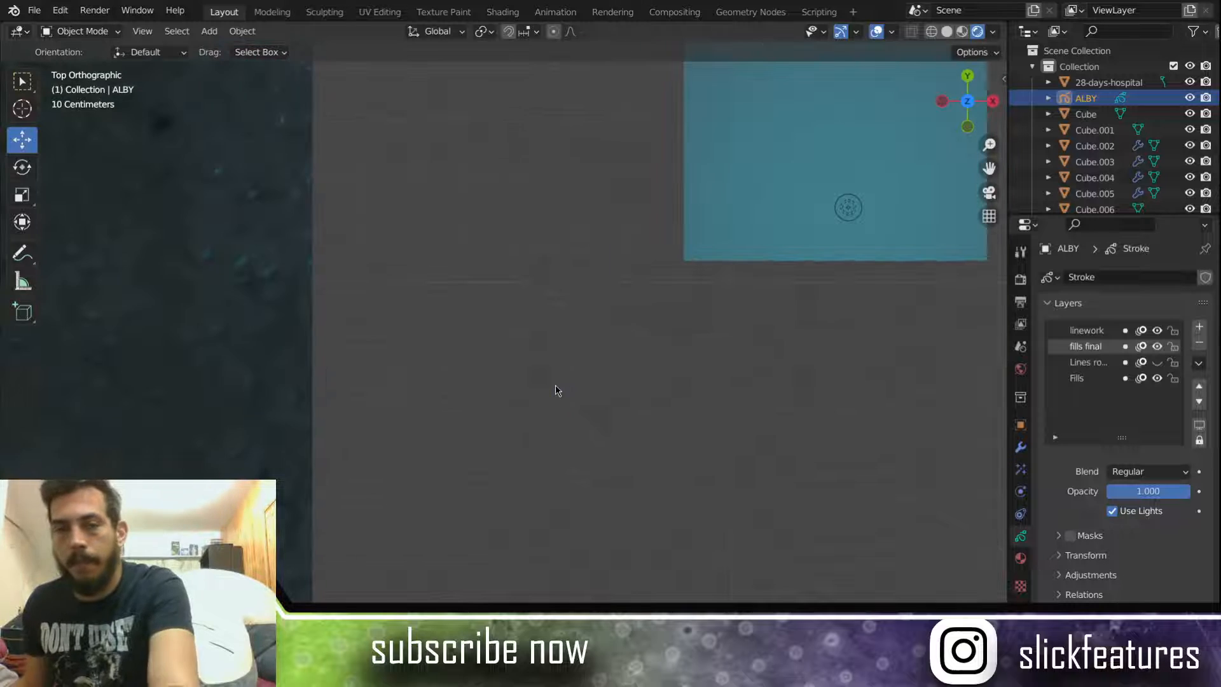
pyautogui.scroll(-3, 555, 390)
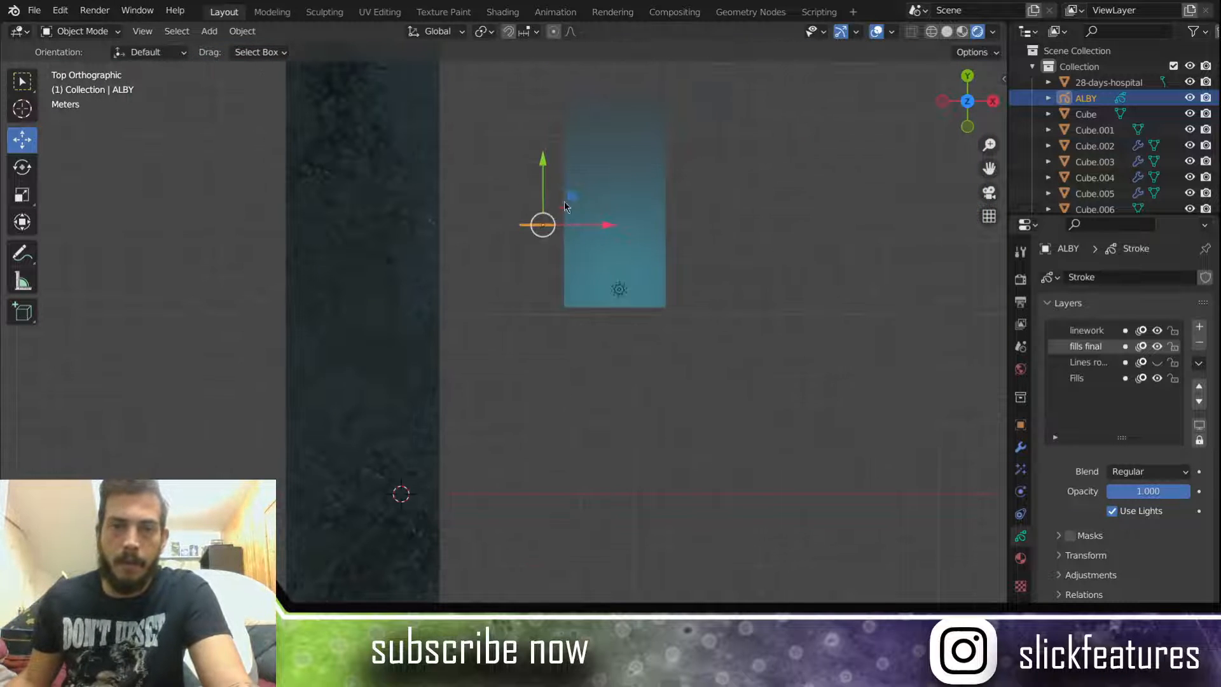
pyautogui.moveTo(545, 167); pyautogui.dragTo(538, 376)
pyautogui.moveTo(603, 382); pyautogui.dragTo(248, 296, button='middle')
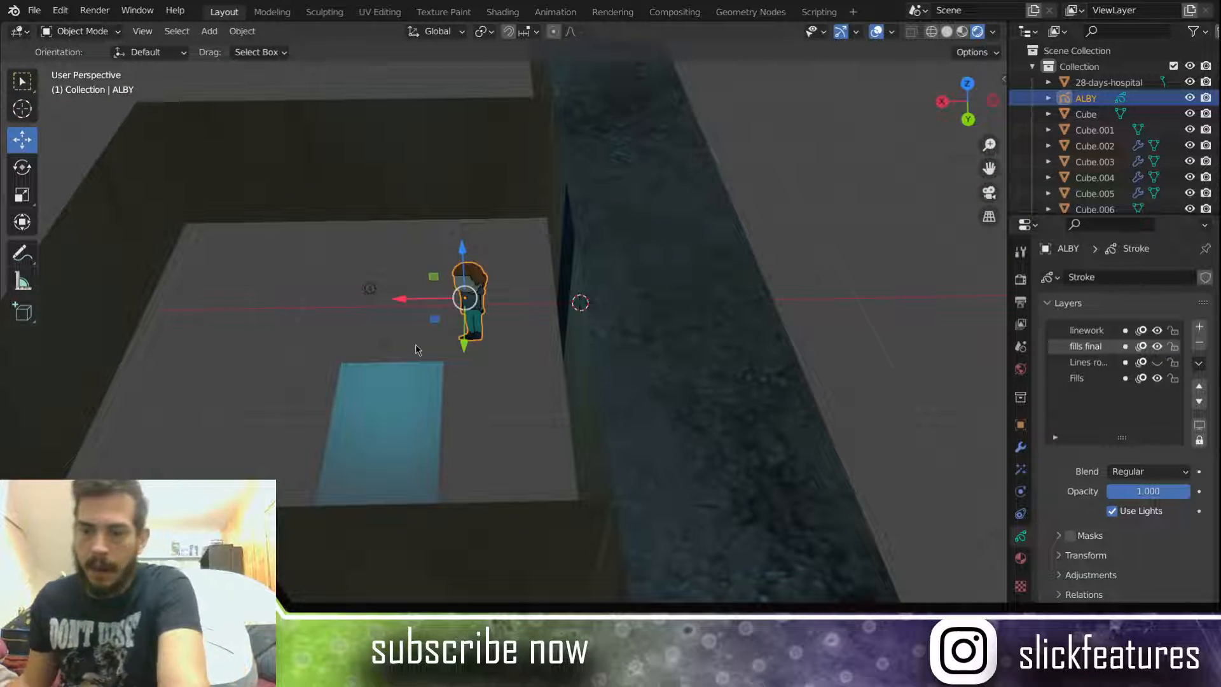
# Step: Rotate the ALBY character about 180 degrees in top view and nudge it slightly along Y near the doorway
pyautogui.press('KP_7')
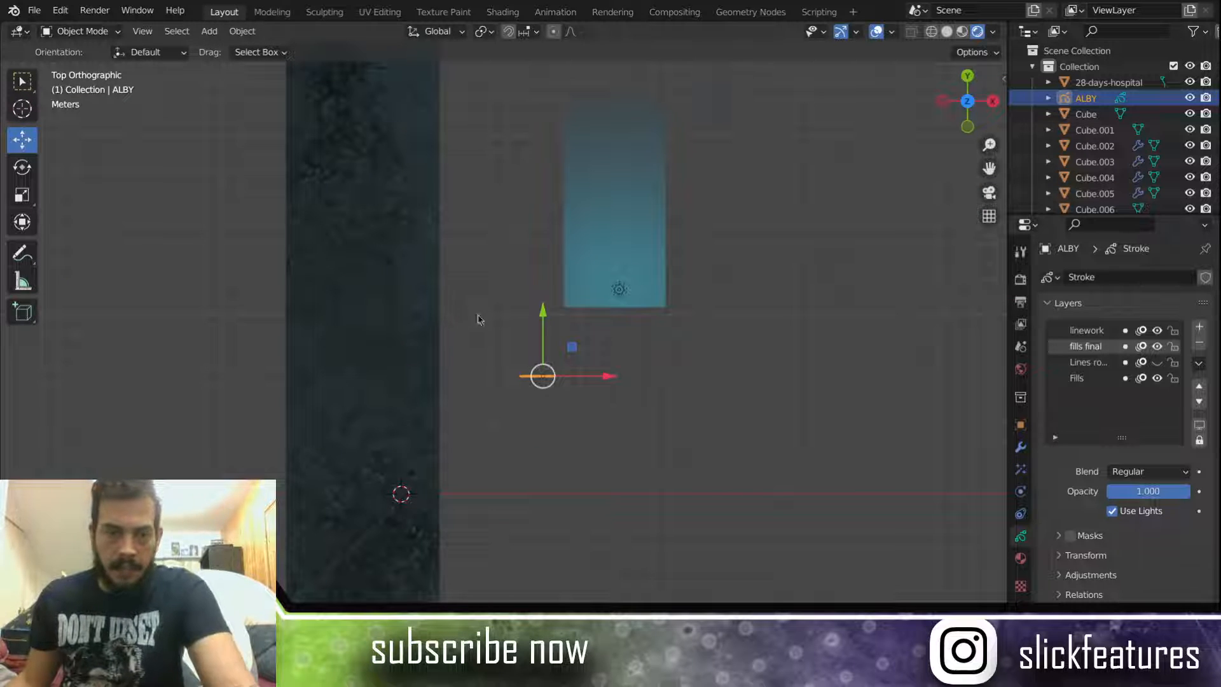
pyautogui.press('r')
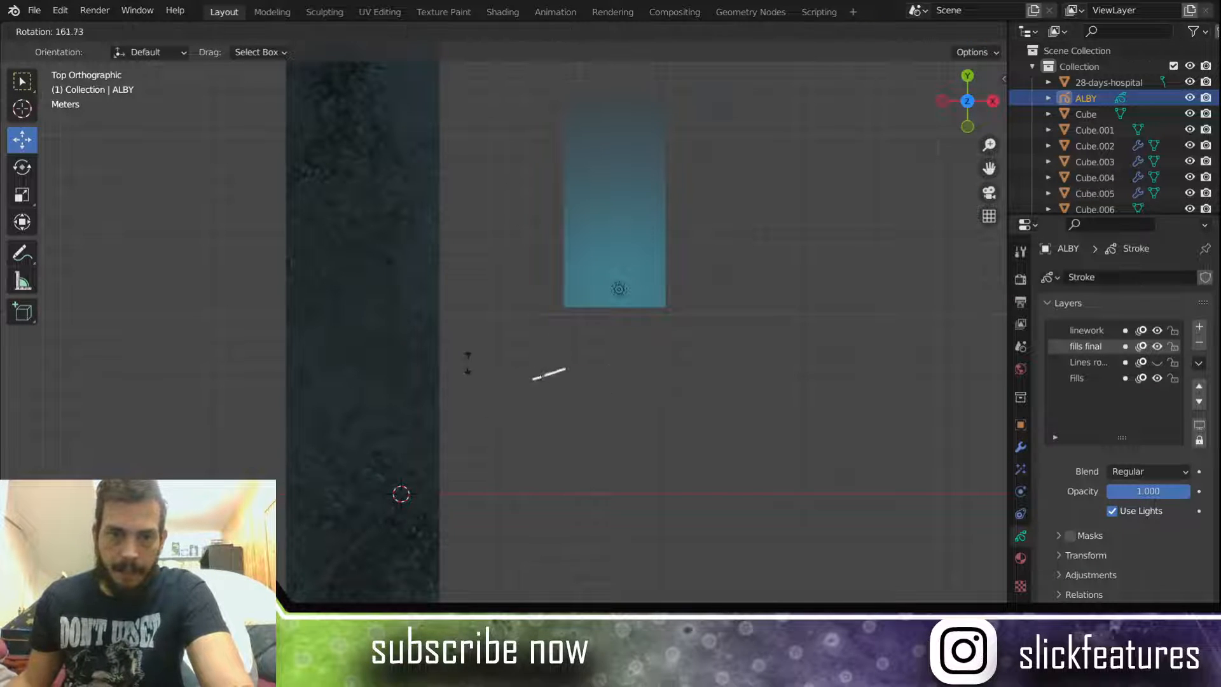
pyautogui.click(460, 357)
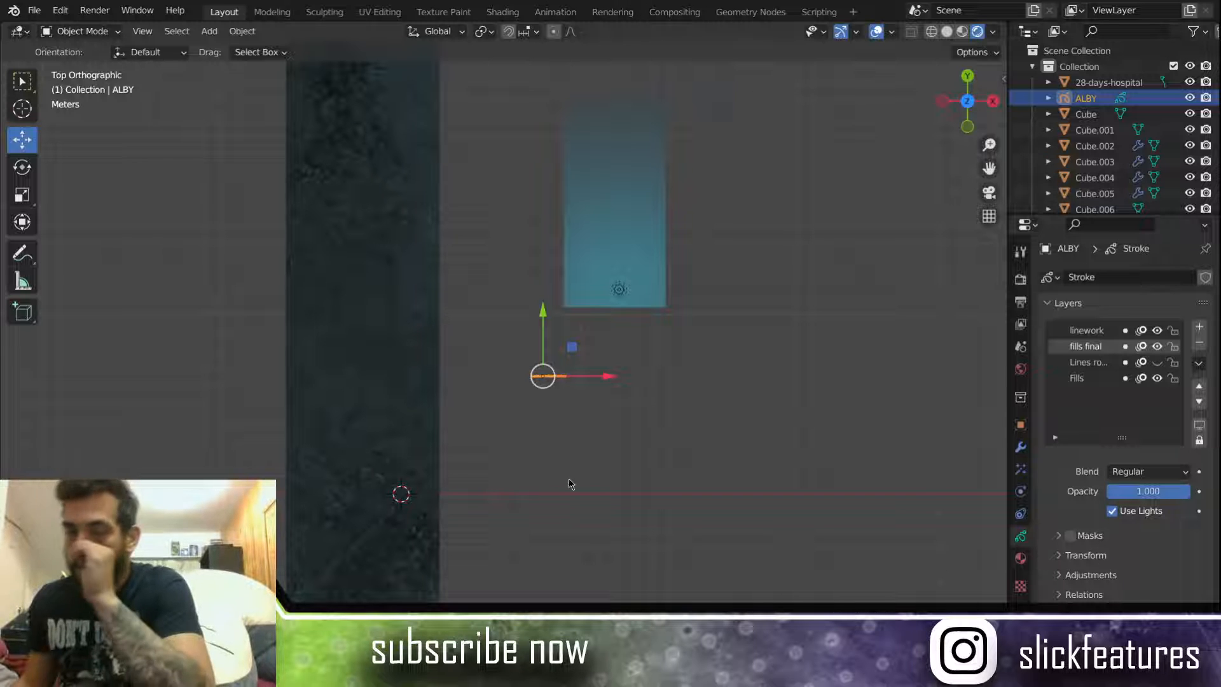
pyautogui.moveTo(719, 411); pyautogui.dragTo(371, 292, button='middle')
pyautogui.scroll(4, 393, 298)
pyautogui.moveTo(393, 351); pyautogui.dragTo(436, 380, button='middle')
pyautogui.moveTo(430, 380); pyautogui.dragTo(406, 374)
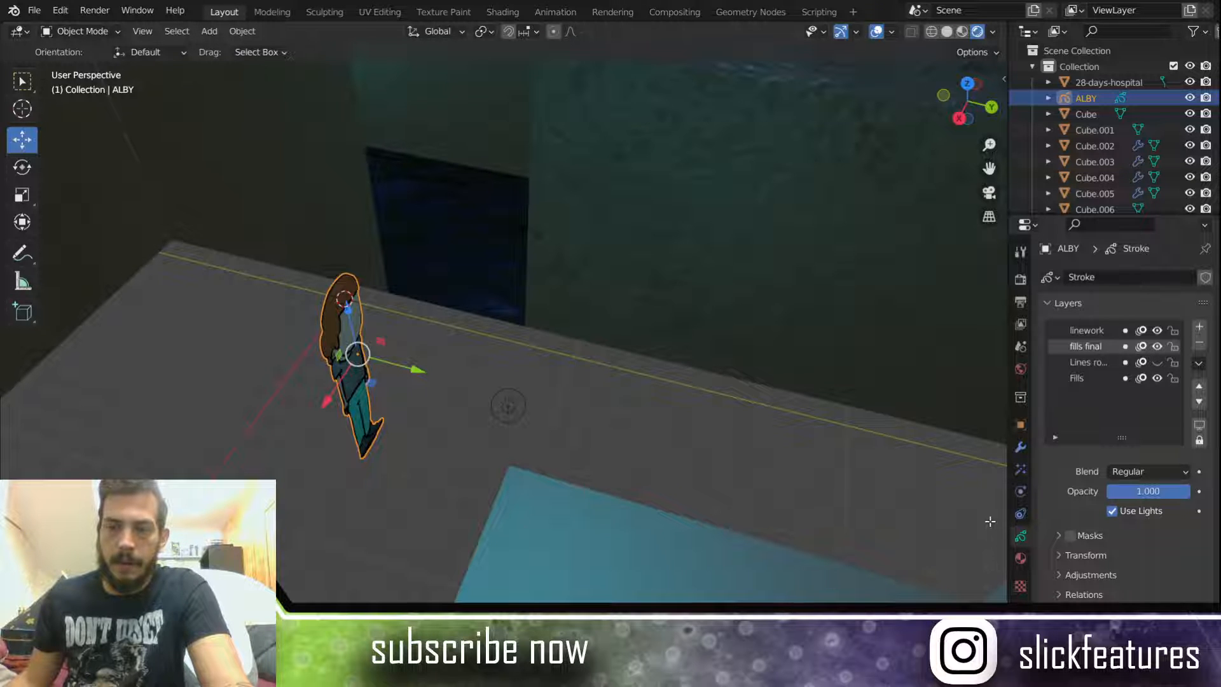
# Step: Extend the Properties area across the full width below the viewport, change it to a Timeline editor, and adjust its height
pyautogui.moveTo(1010, 599); pyautogui.dragTo(932, 578)
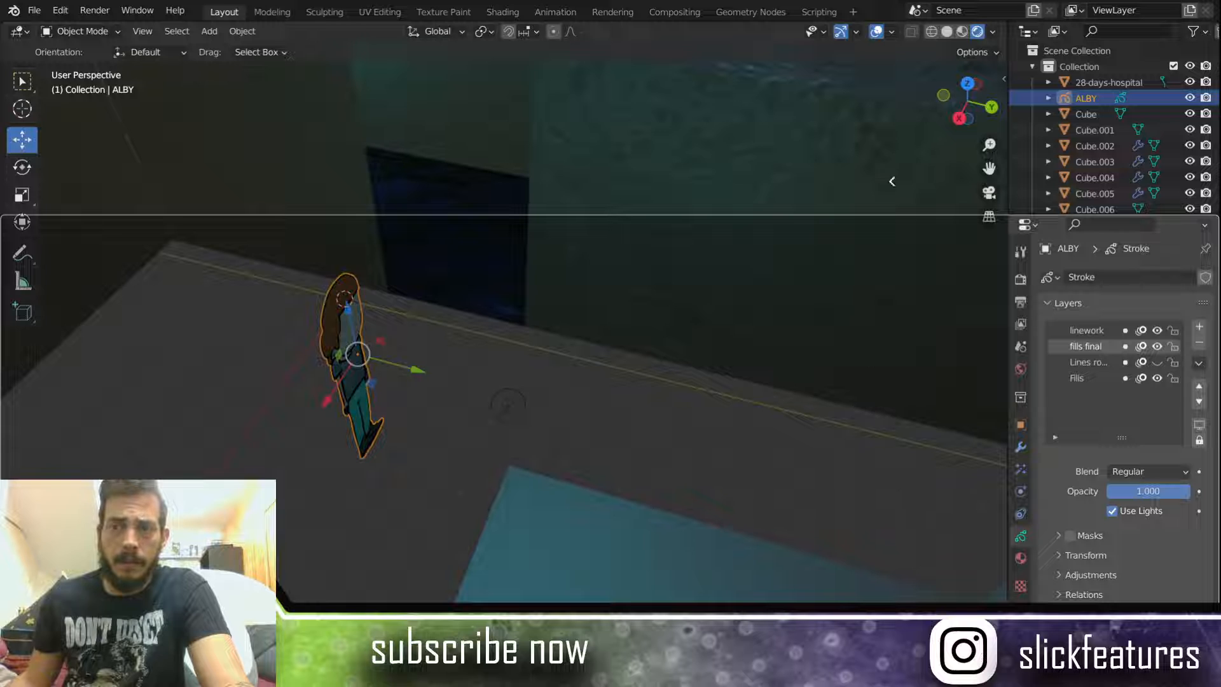
pyautogui.moveTo(893, 167); pyautogui.dragTo(895, 172)
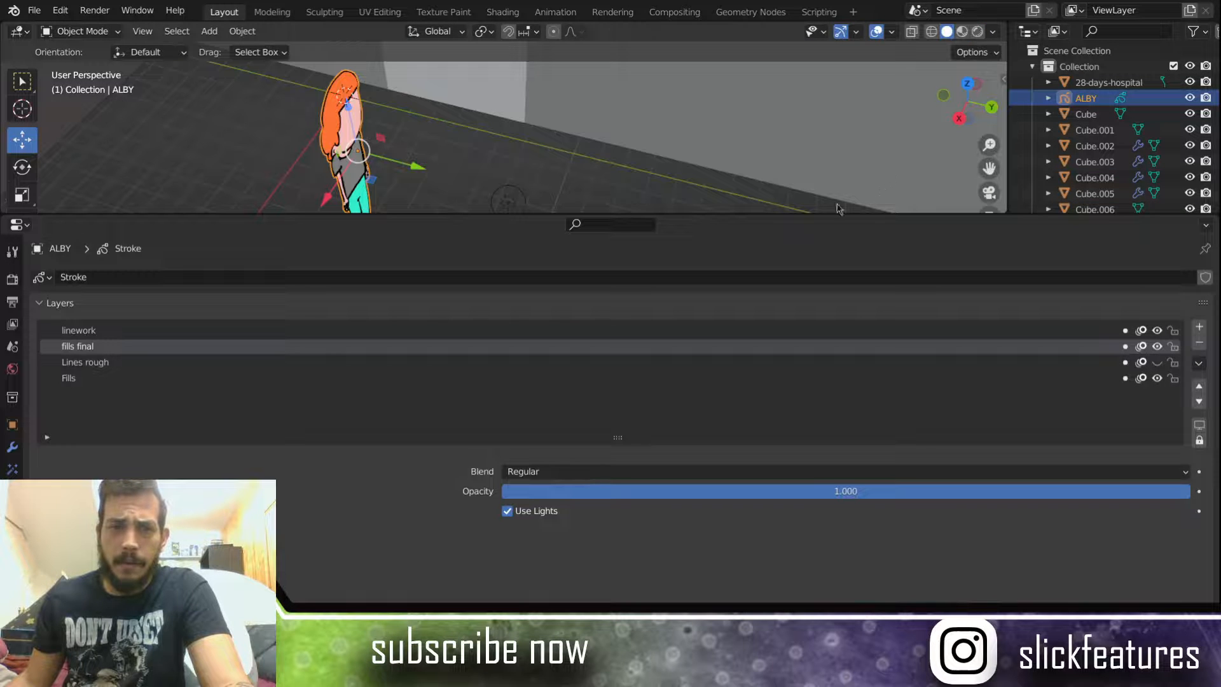
pyautogui.moveTo(769, 213); pyautogui.dragTo(807, 545)
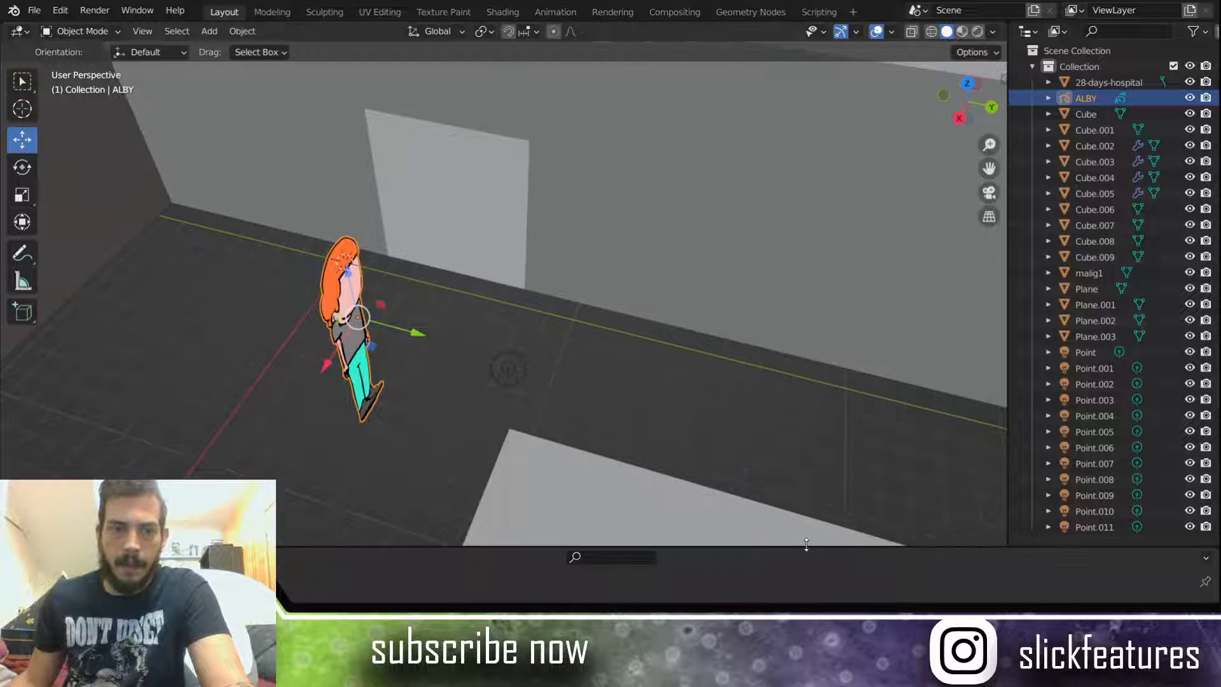
pyautogui.click(19, 558)
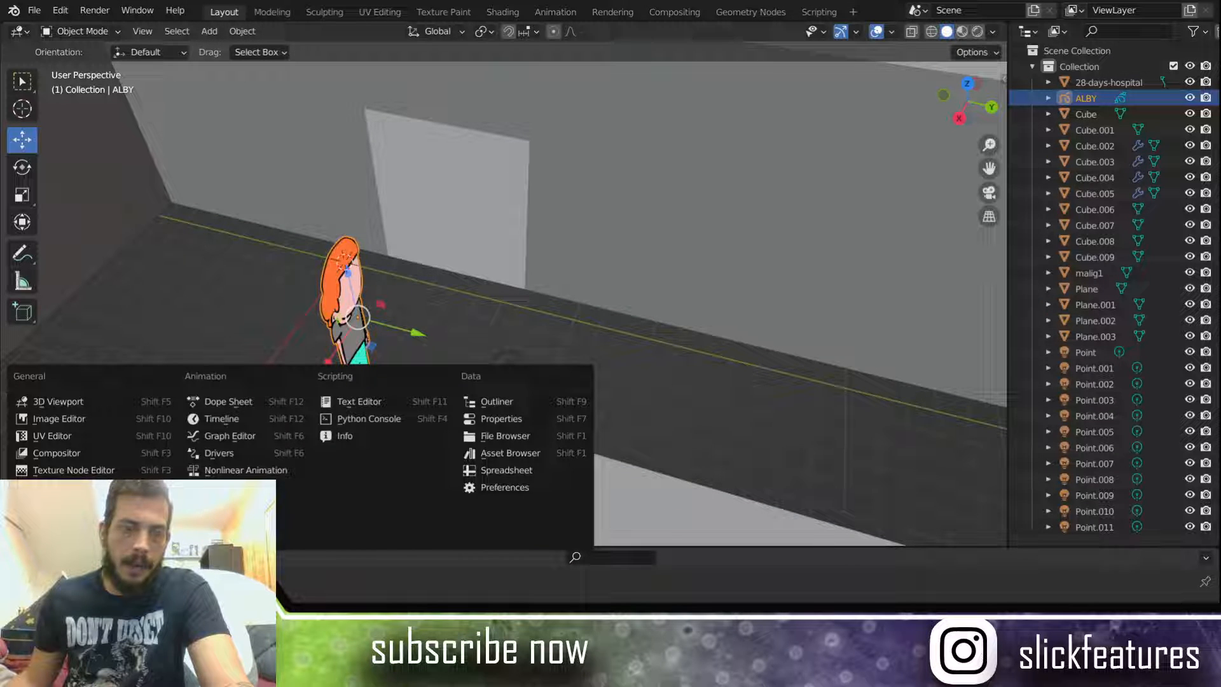
pyautogui.click(222, 419)
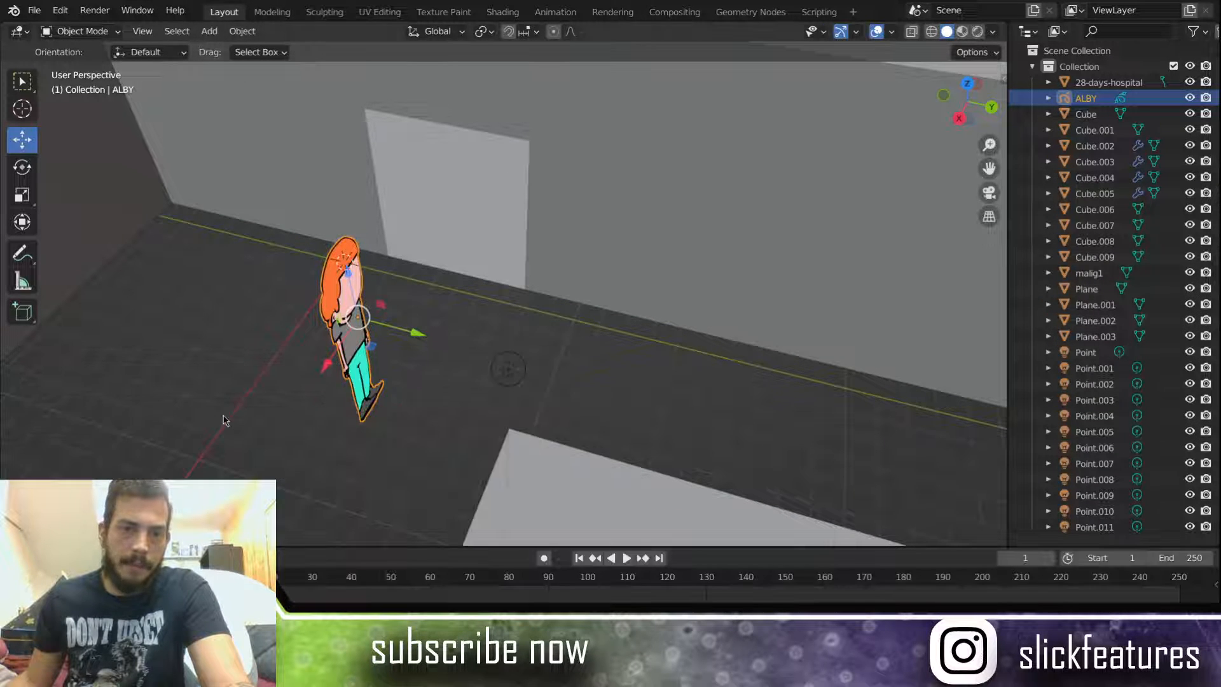
pyautogui.moveTo(541, 547); pyautogui.dragTo(539, 507)
# Step: Enable auto keying, try a small X move of the ALBY character, and undo that move
pyautogui.click(544, 517)
pyautogui.moveTo(325, 345); pyautogui.dragTo(320, 349)
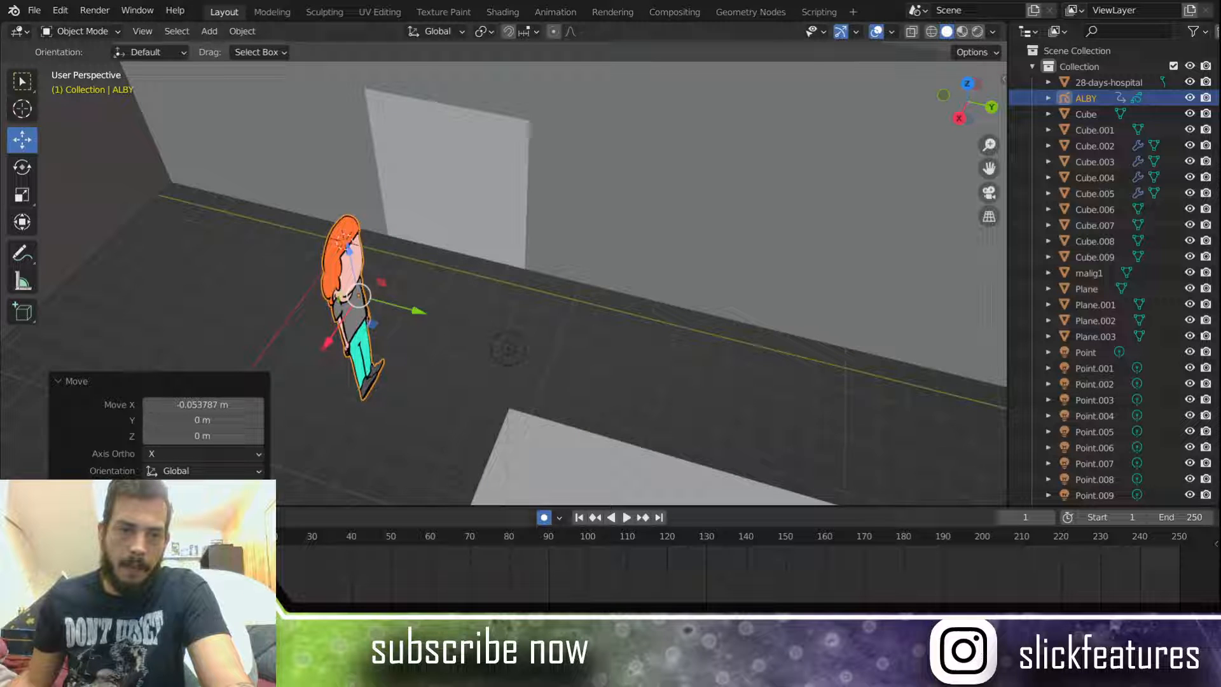
pyautogui.hotkey('ctrl', 'z')
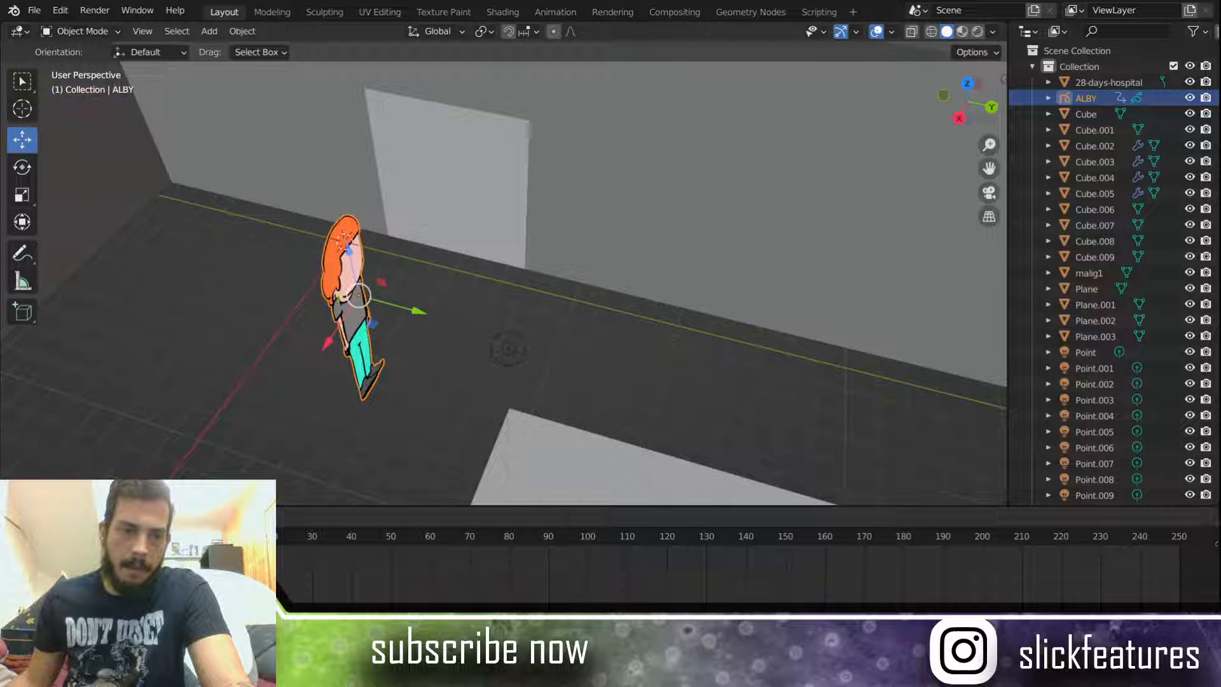
# Step: Keyframe the ALBY character at frame 60, moved -9.6182 m along X into the hallway, and retime that keyframe to frame 40
pyautogui.click(431, 547)
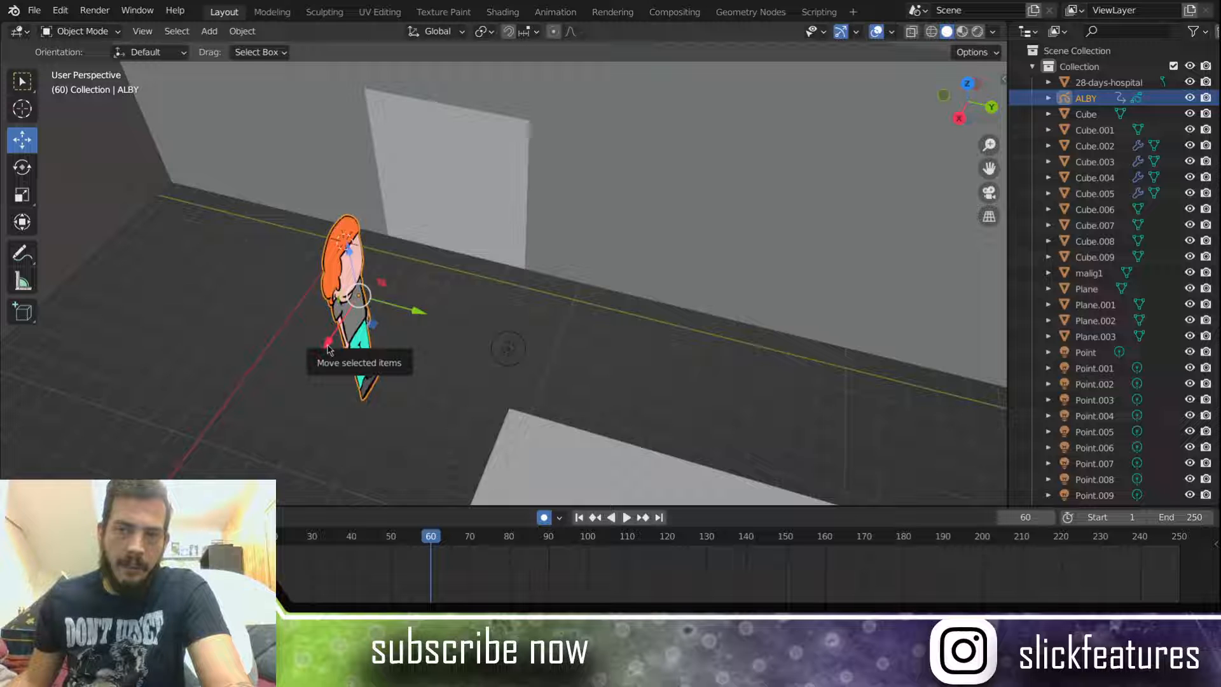
pyautogui.moveTo(799, 384); pyautogui.dragTo(650, 319, button='middle')
pyautogui.scroll(-2, 647, 322)
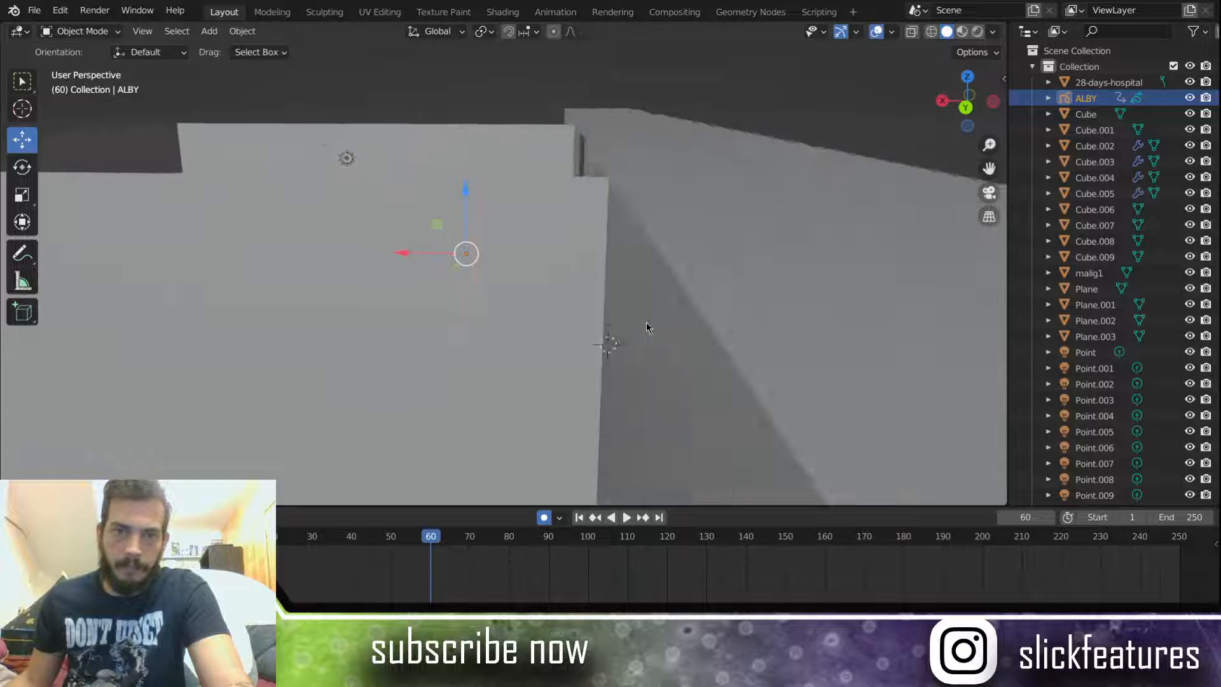
pyautogui.scroll(-6, 646, 324)
pyautogui.moveTo(603, 376); pyautogui.dragTo(570, 346, button='middle')
pyautogui.scroll(2, 605, 350)
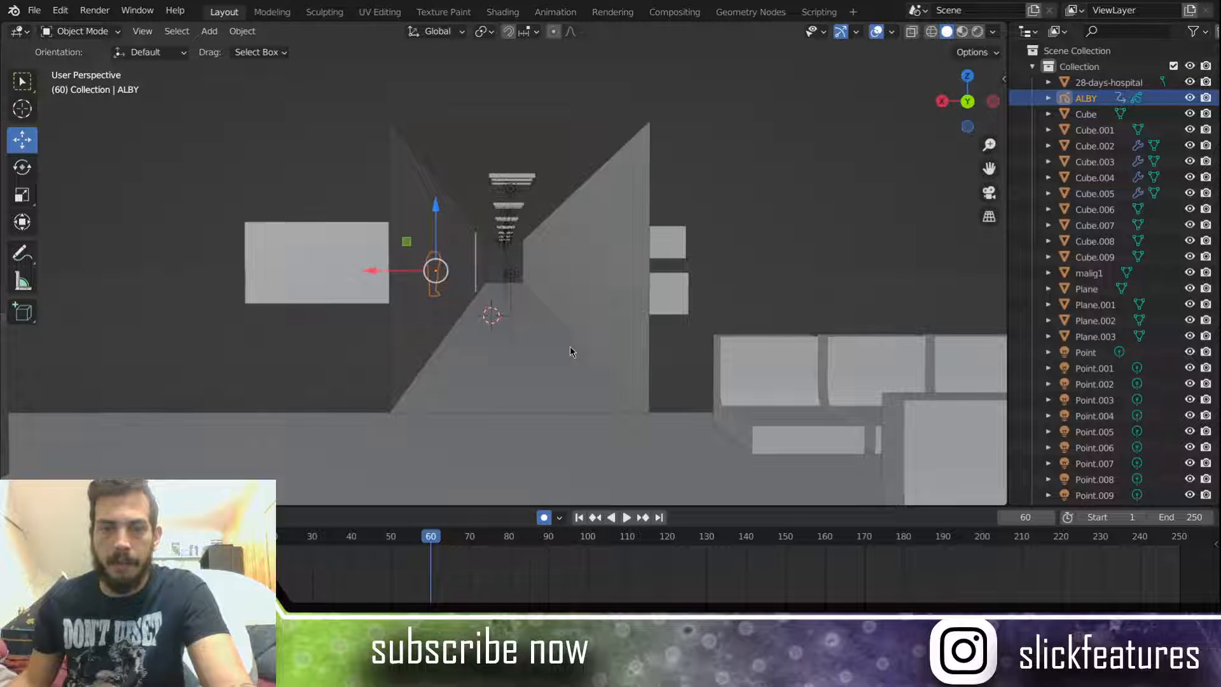
pyautogui.moveTo(374, 271); pyautogui.dragTo(445, 272)
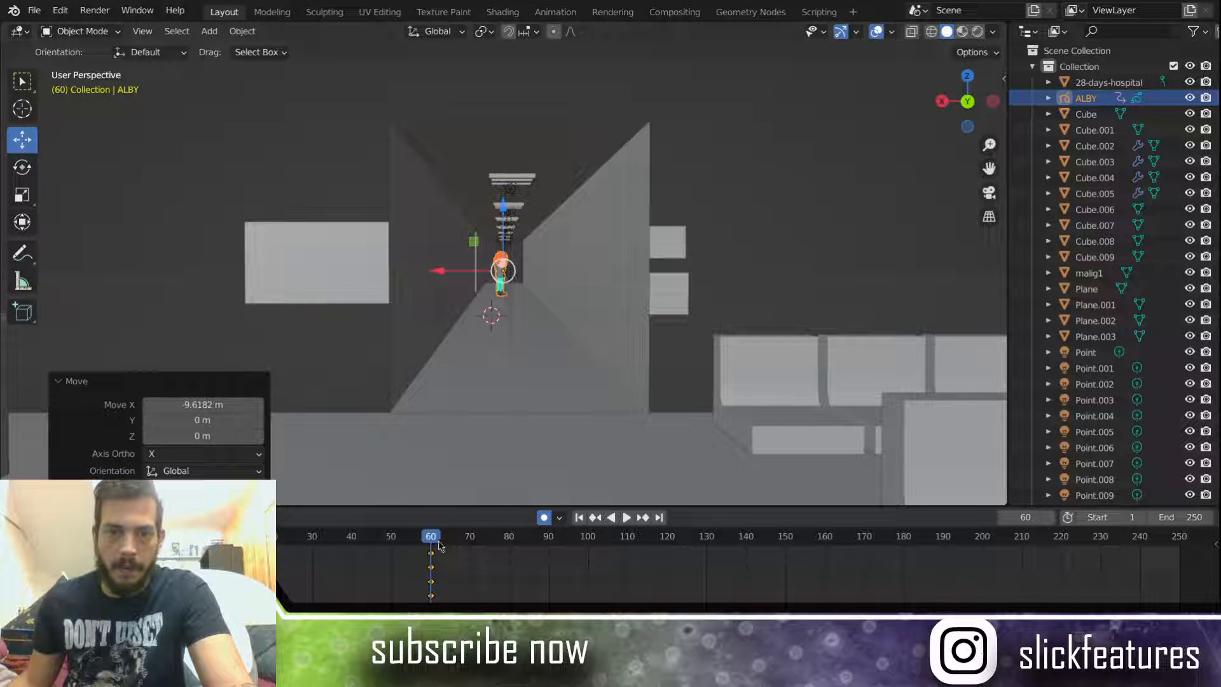
pyautogui.moveTo(434, 542); pyautogui.dragTo(193, 552)
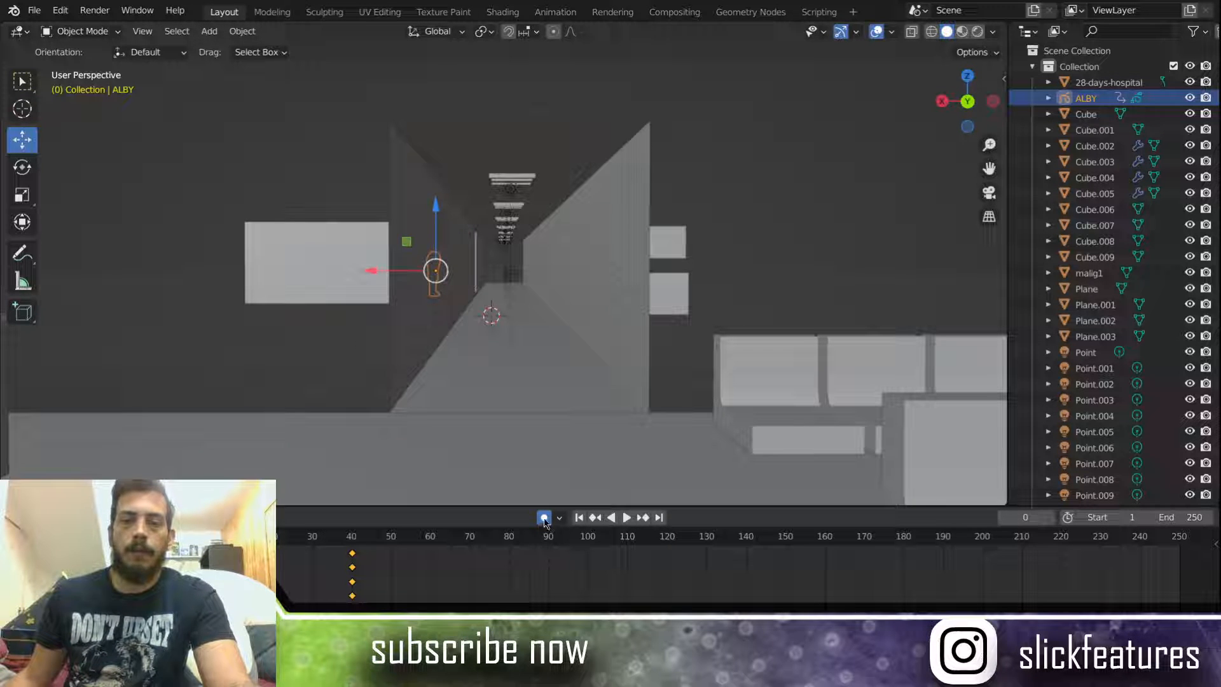
# Step: Display the viewport in rendered shading and maximize it, looking down the hallway
pyautogui.press('z')
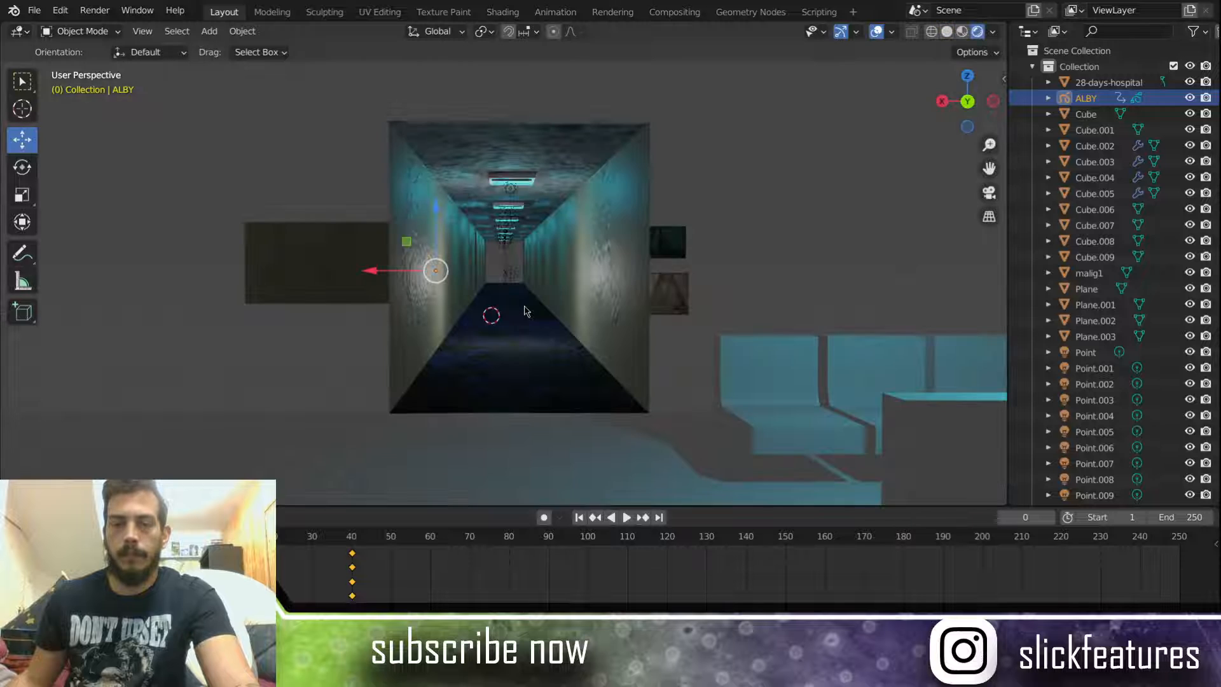
pyautogui.click(526, 311)
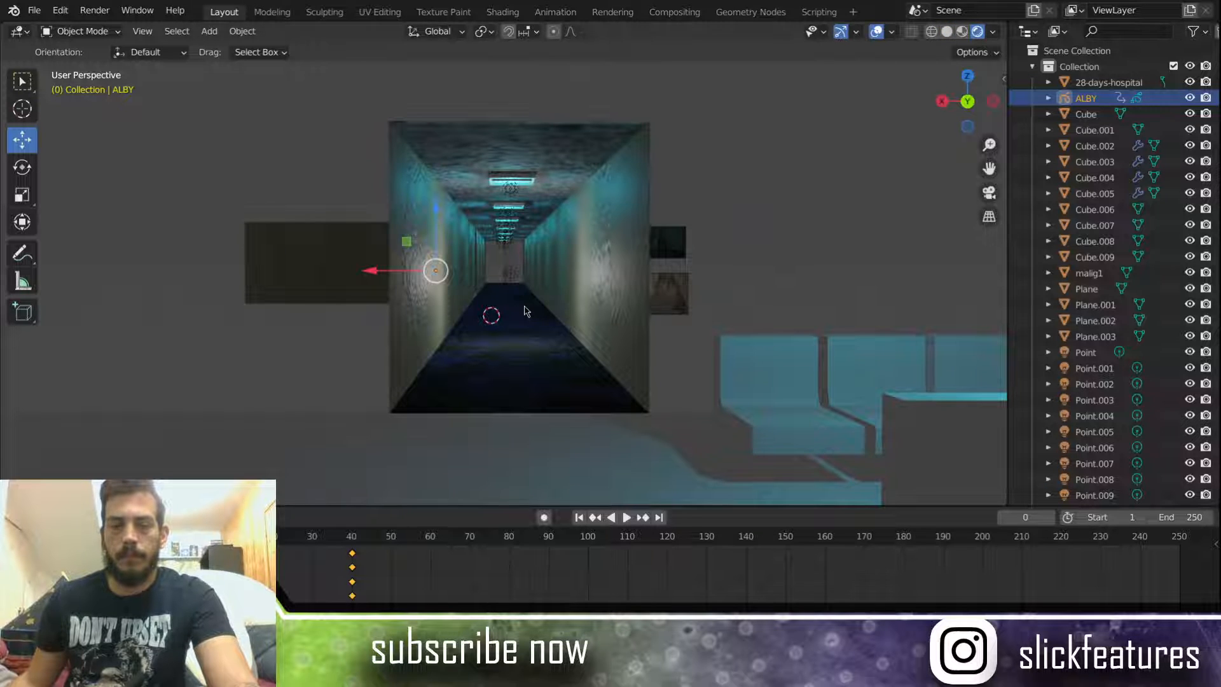
pyautogui.hotkey('ctrl', 'space')
pyautogui.scroll(3, 525, 312)
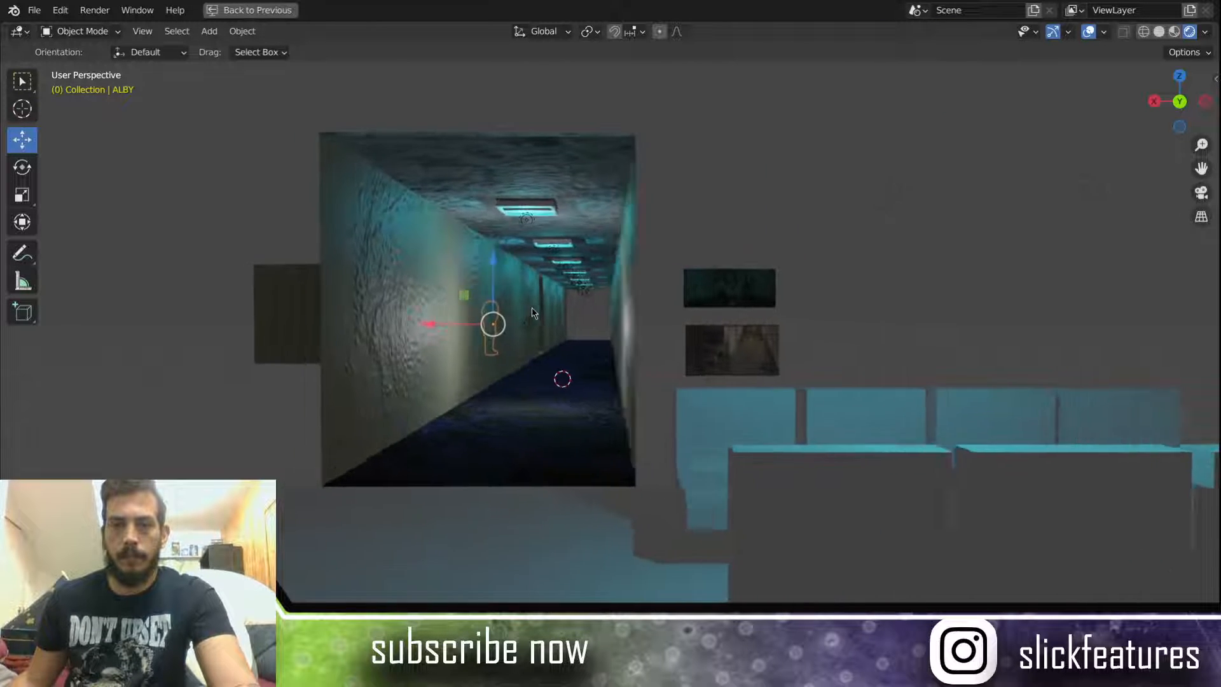
pyautogui.moveTo(525, 308); pyautogui.dragTo(548, 306, button='middle')
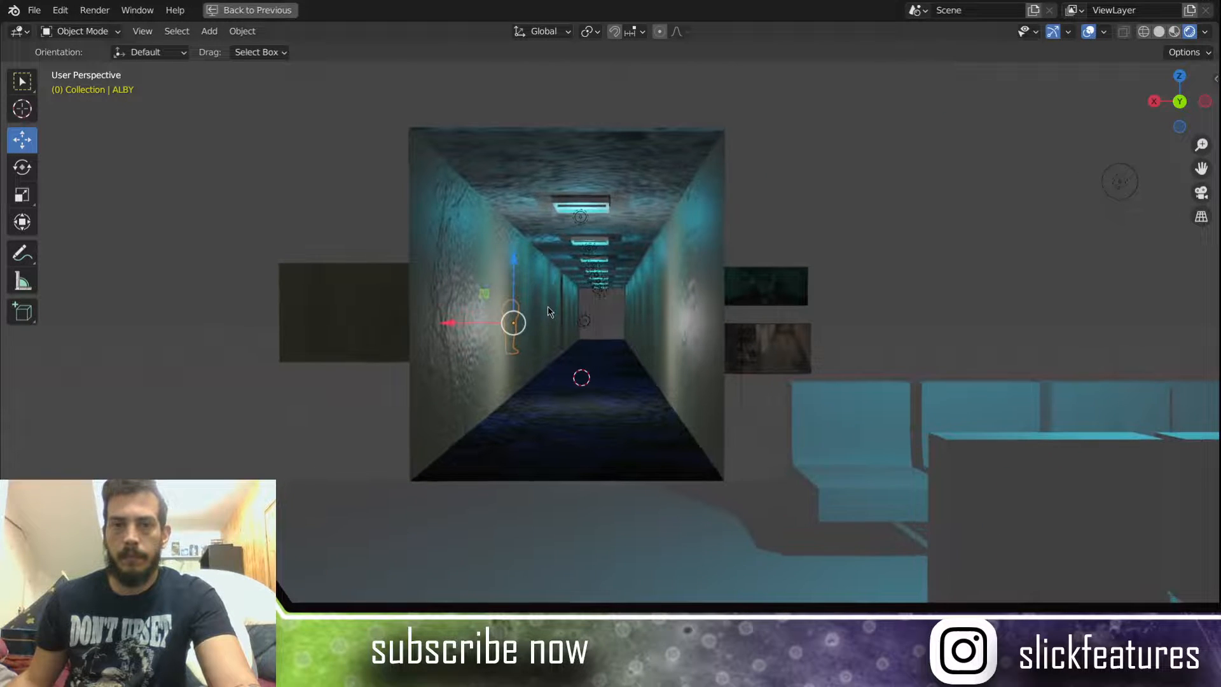
# Step: Hide the viewport gizmos and overlays, and frame the lit hallway straight on
pyautogui.click(1054, 32)
pyautogui.click(1094, 35)
pyautogui.scroll(-4, 703, 297)
pyautogui.moveTo(704, 297); pyautogui.dragTo(655, 311, button='middle')
pyautogui.scroll(1, 693, 300)
pyautogui.scroll(1, 654, 310)
pyautogui.scroll(-1, 655, 311)
pyautogui.moveTo(655, 310); pyautogui.dragTo(652, 315, button='middle')
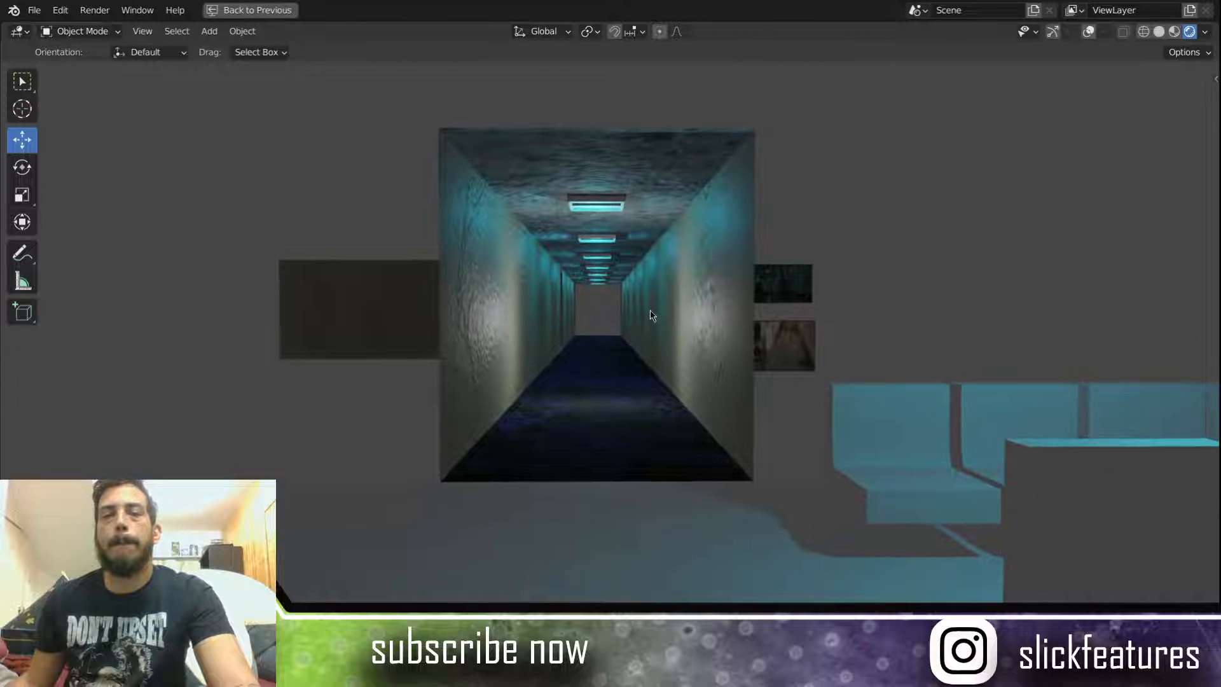
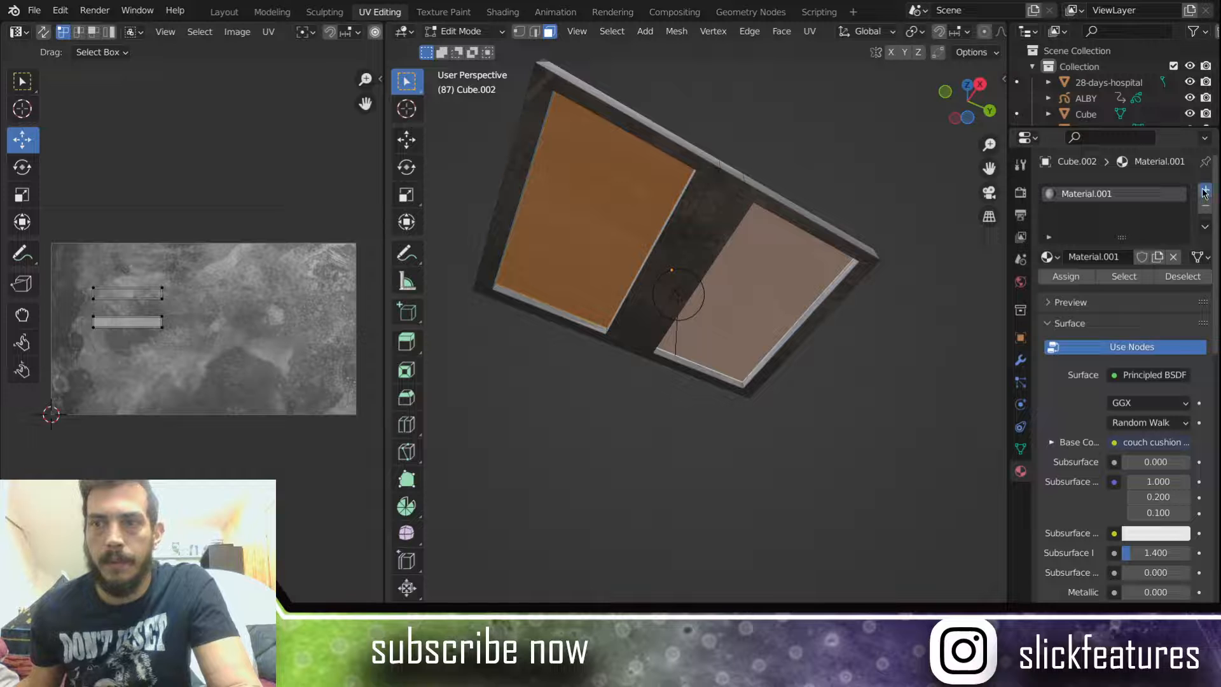
# Step: Add a second material slot with a new material to the ceiling light, and rename its first material "light frame material"
pyautogui.click(1204, 193)
pyautogui.click(1085, 290)
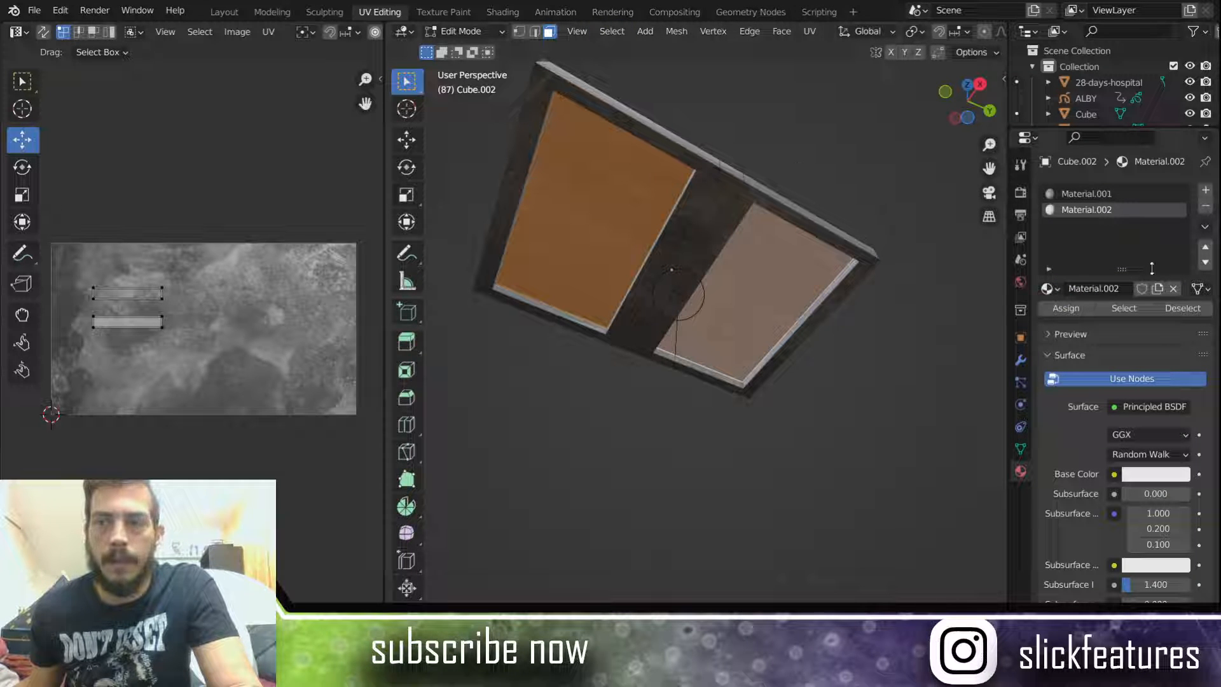
pyautogui.doubleClick(1103, 194)
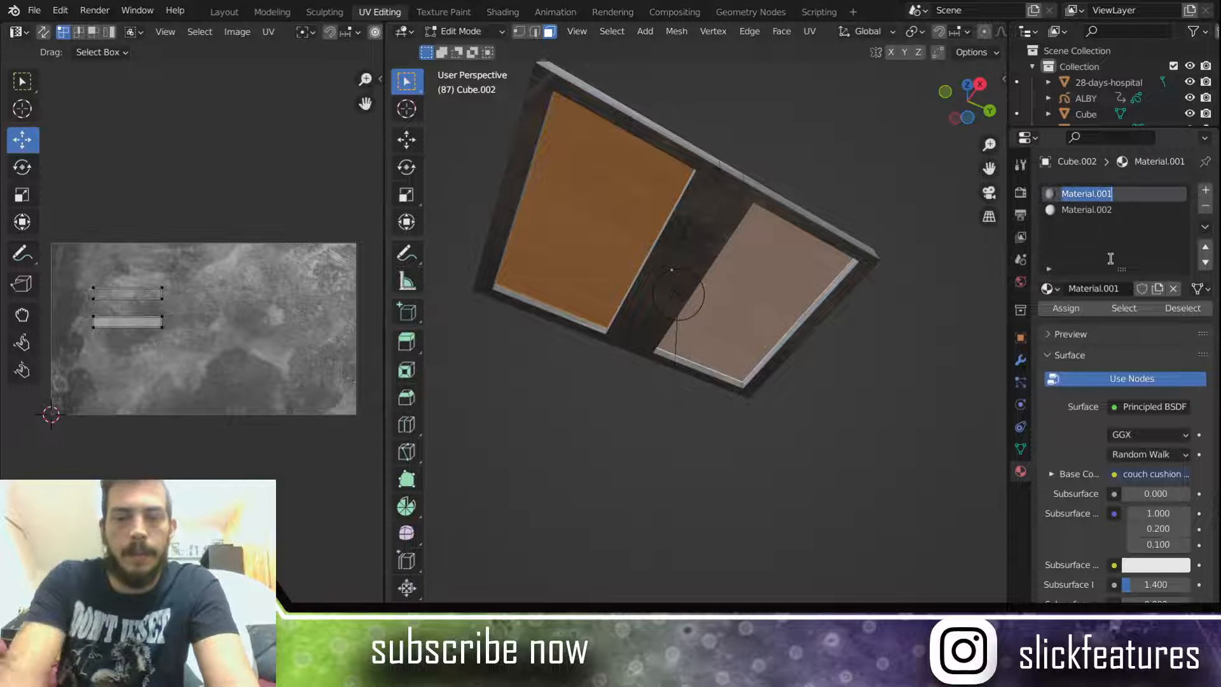
pyautogui.write('light f')
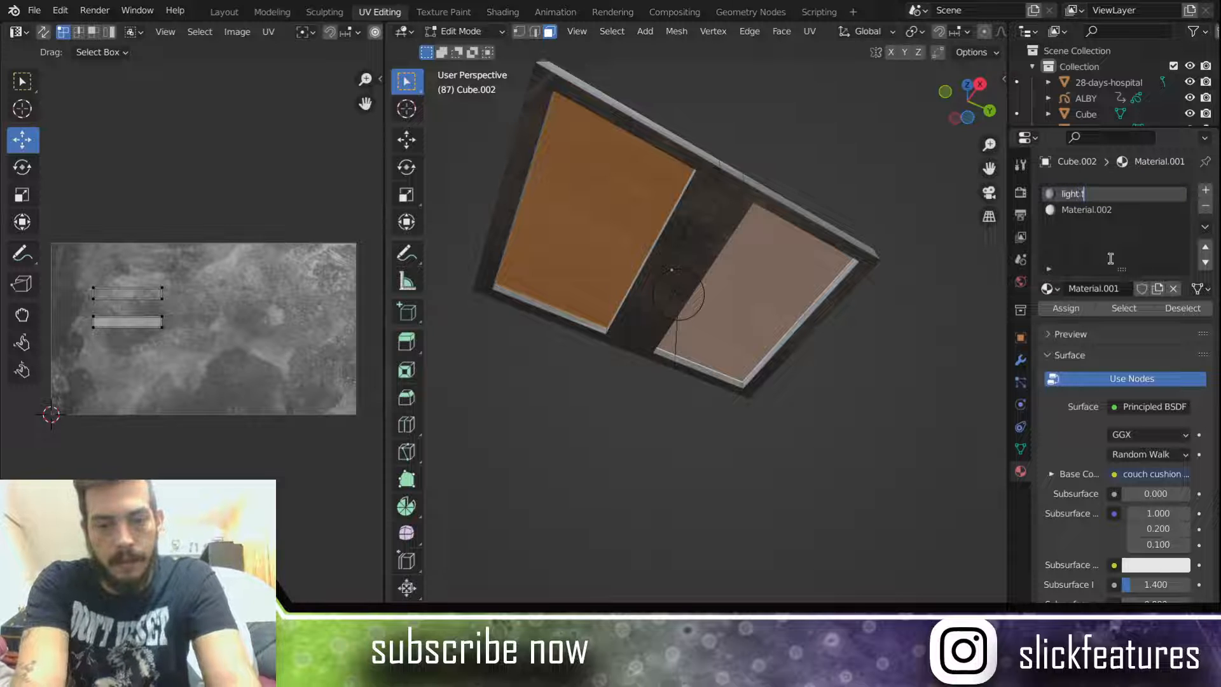
pyautogui.write('rame ma')
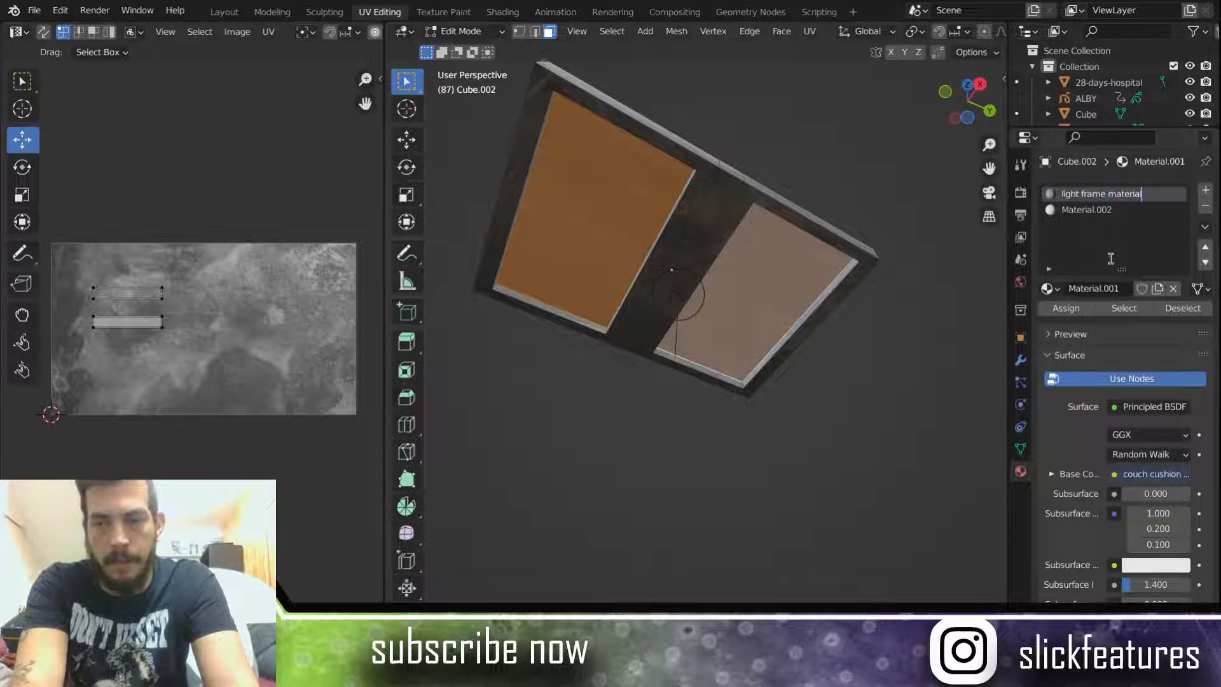
pyautogui.write('terial')
pyautogui.press('Return')
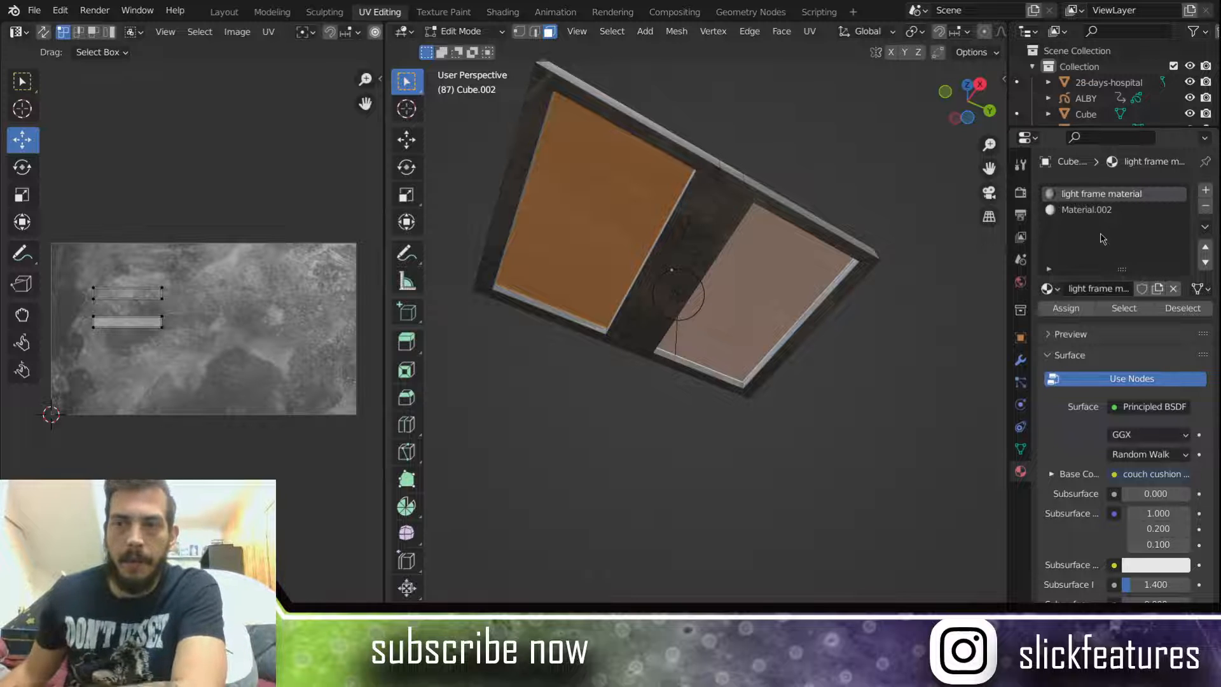
# Step: Rename the ceiling light's second material "light bulb material1"
pyautogui.click(1098, 215)
pyautogui.doubleClick(1097, 213)
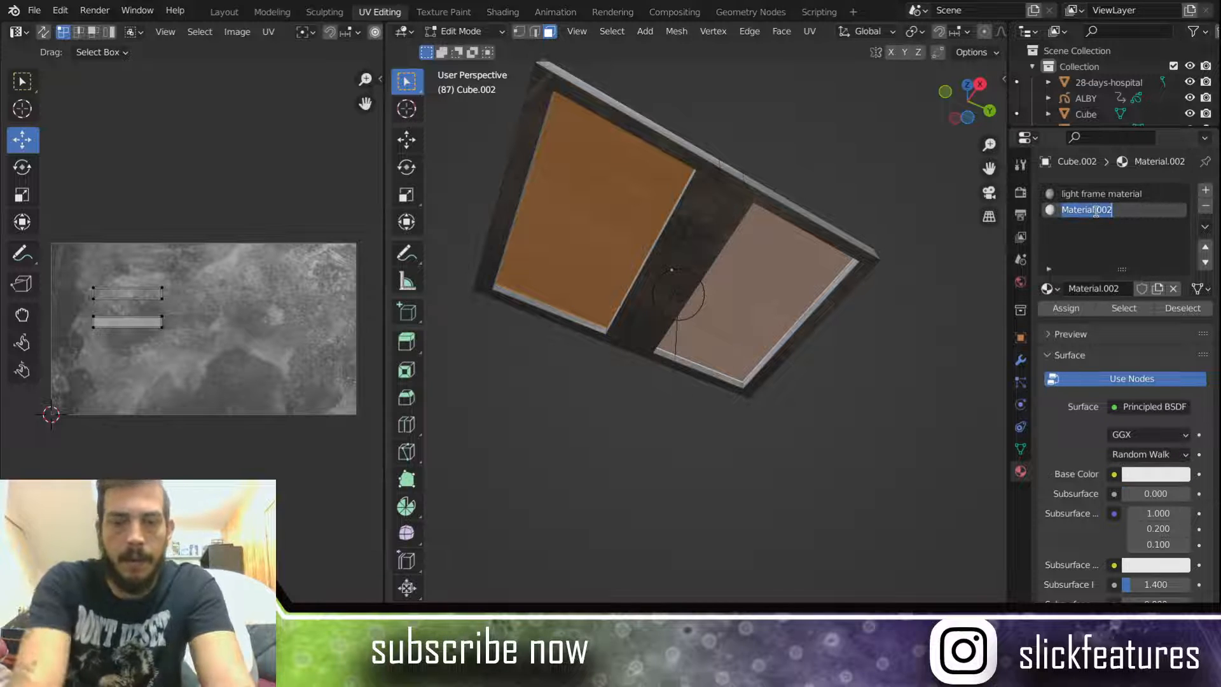
pyautogui.write('light bulb')
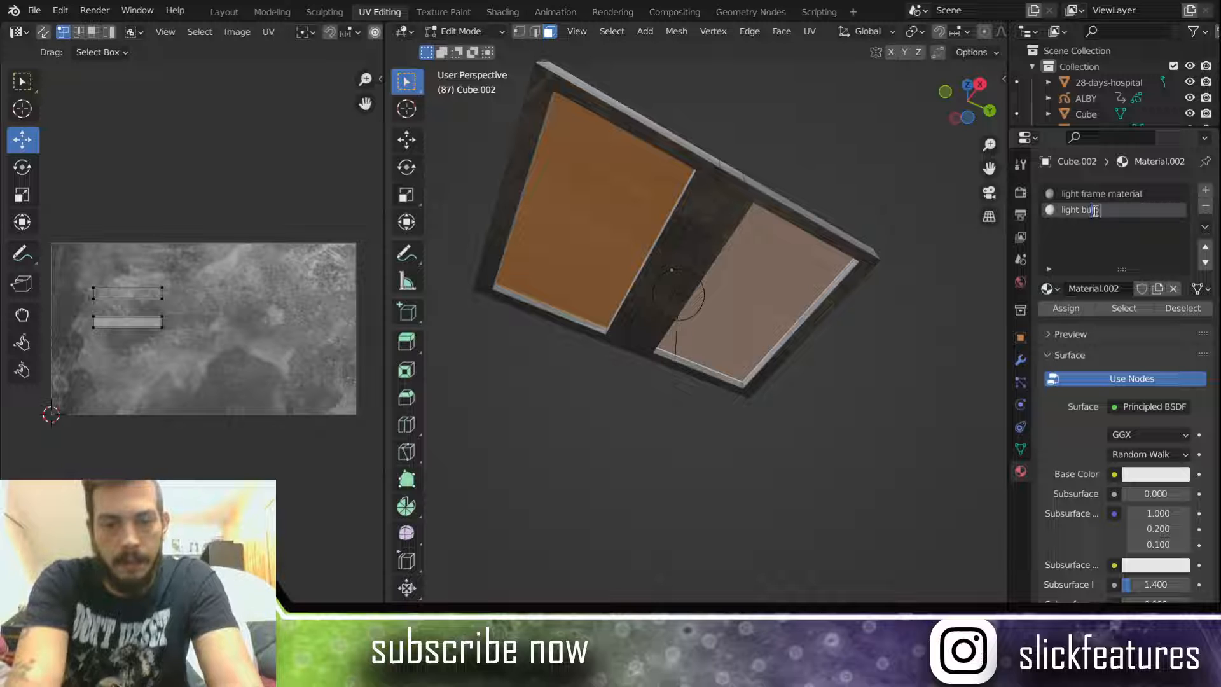
pyautogui.press('BackSpace')
pyautogui.press('BackSpace')
pyautogui.press('BackSpace')
pyautogui.press('BackSpace')
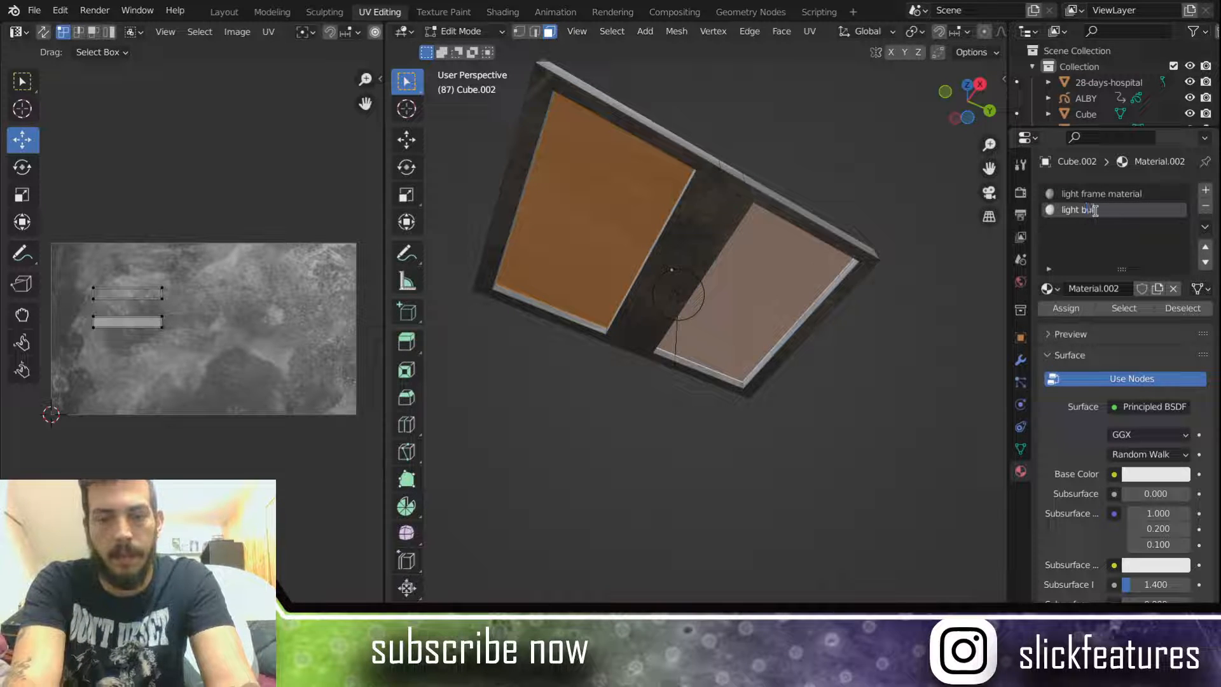
pyautogui.write('lb material')
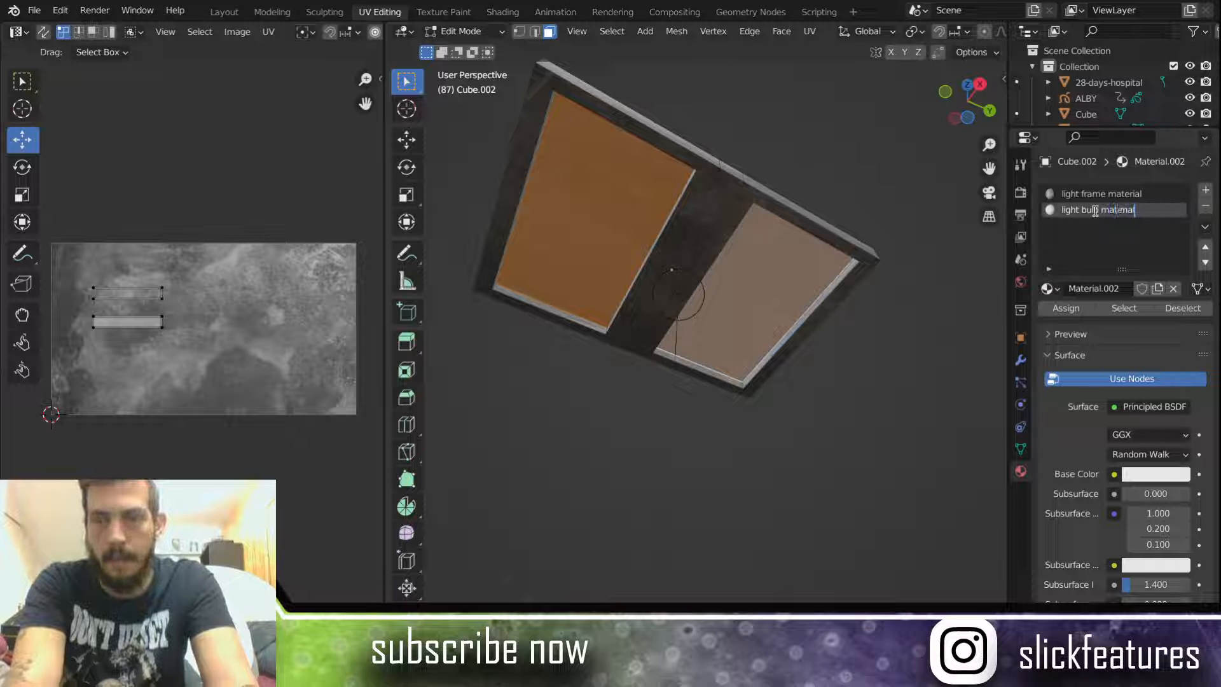
pyautogui.write('1')
pyautogui.press('Return')
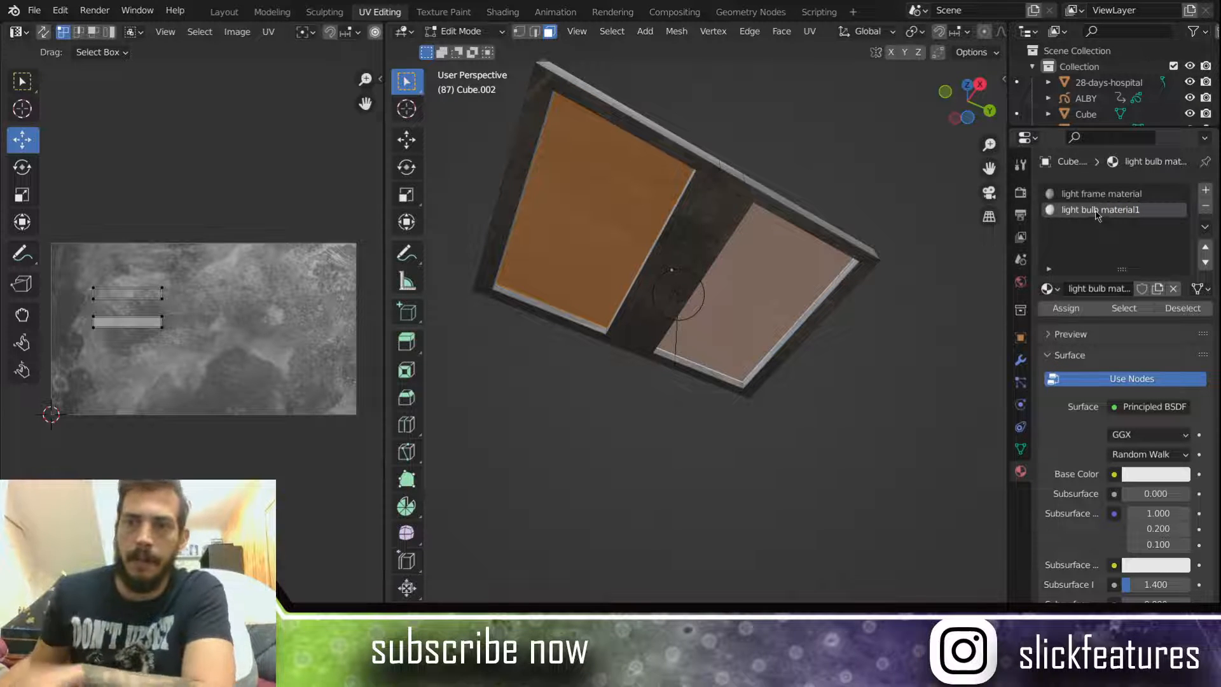
# Step: Display the viewport in rendered shading and set the light frame material's Metallic to 0.514 and its Specular and Roughness to 0
pyautogui.click(1103, 196)
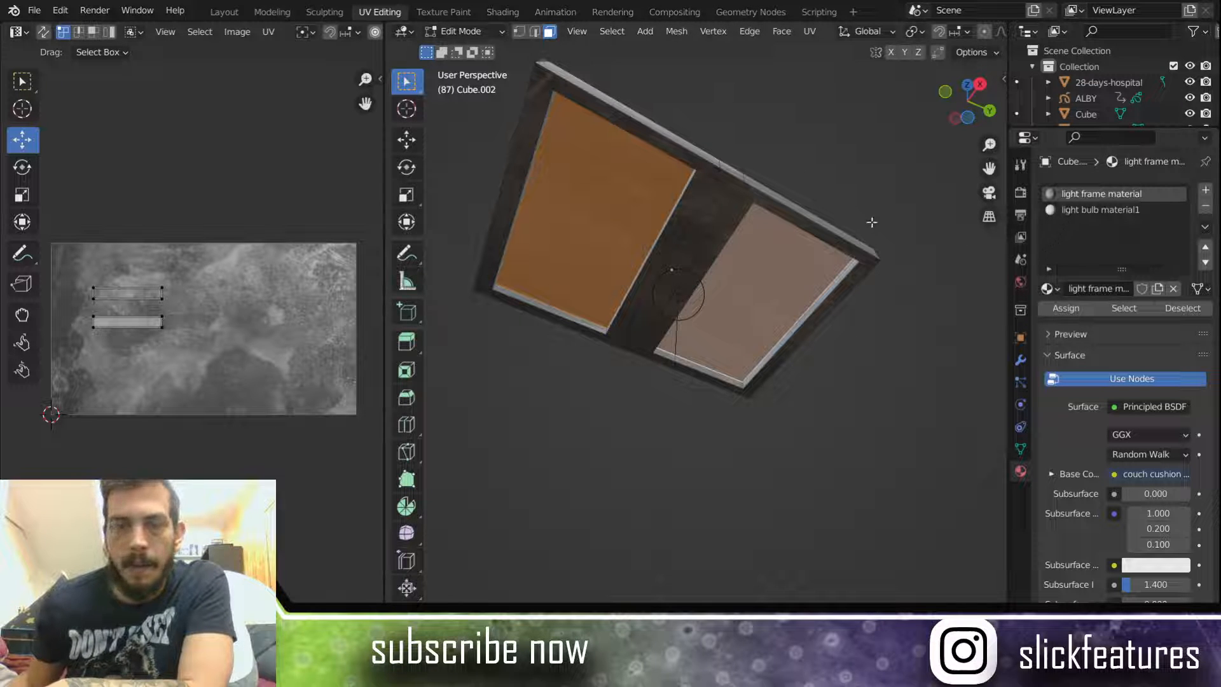
pyautogui.press('z')
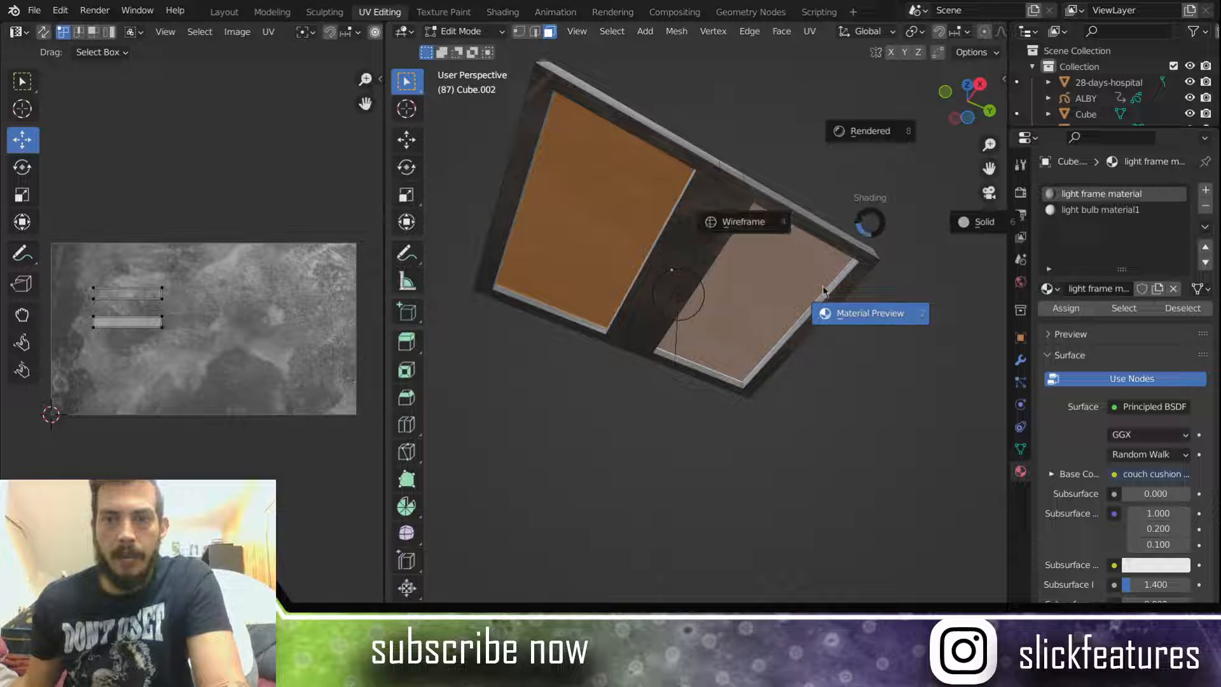
pyautogui.click(890, 131)
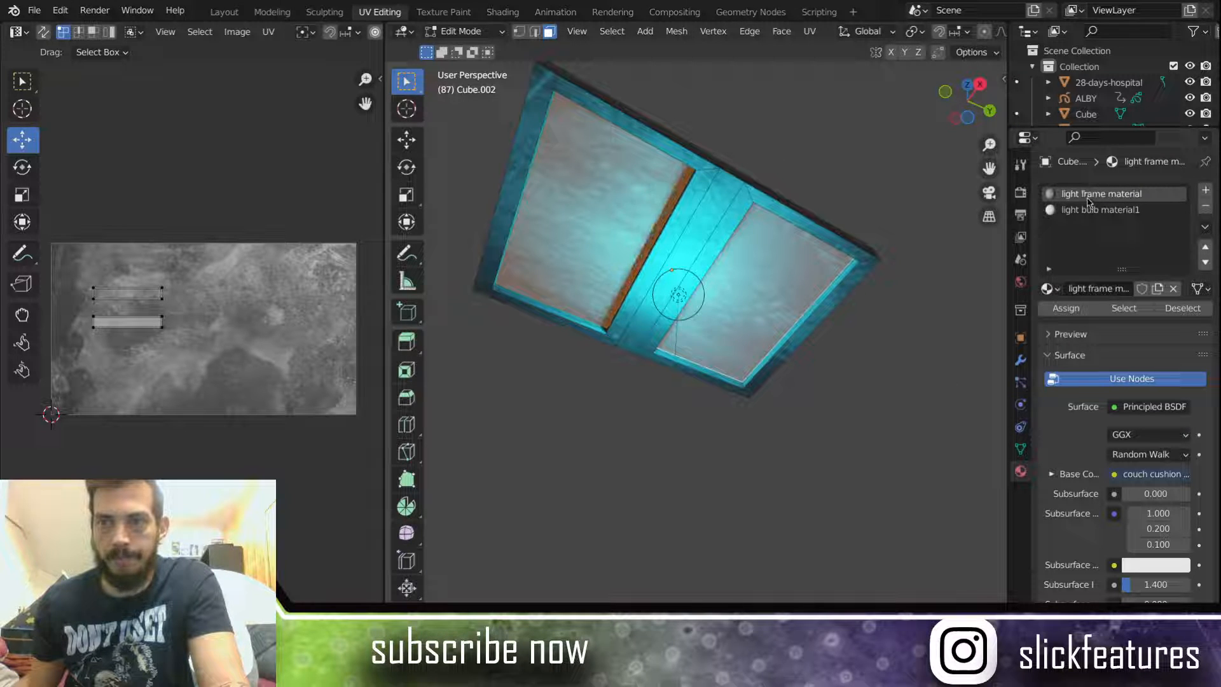
pyautogui.scroll(-3, 1053, 527)
pyautogui.scroll(-2, 1053, 526)
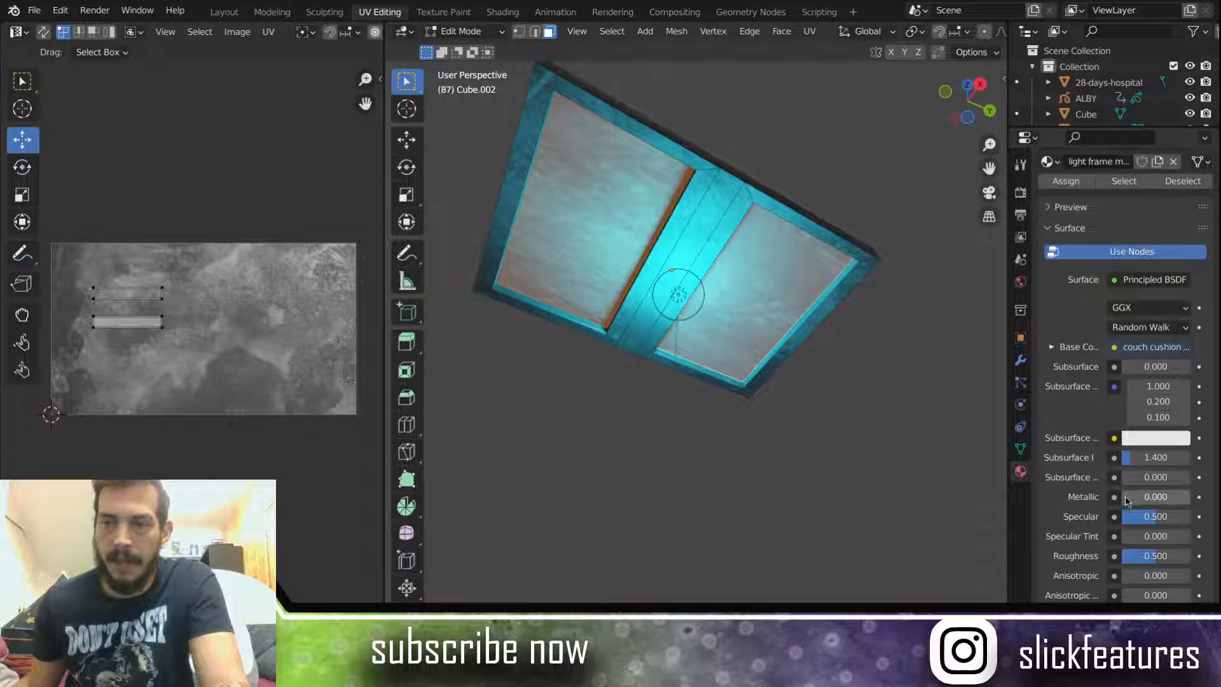
pyautogui.moveTo(1124, 496)
pyautogui.mouseDown()
pyautogui.moveTo(1158, 496)
pyautogui.moveTo(1152, 517)
pyautogui.moveTo(1125, 516)
pyautogui.moveTo(1120, 531)
pyautogui.moveTo(1141, 556)
pyautogui.moveTo(1123, 556)
pyautogui.mouseUp()
pyautogui.moveTo(662, 191); pyautogui.dragTo(687, 193, button='middle')
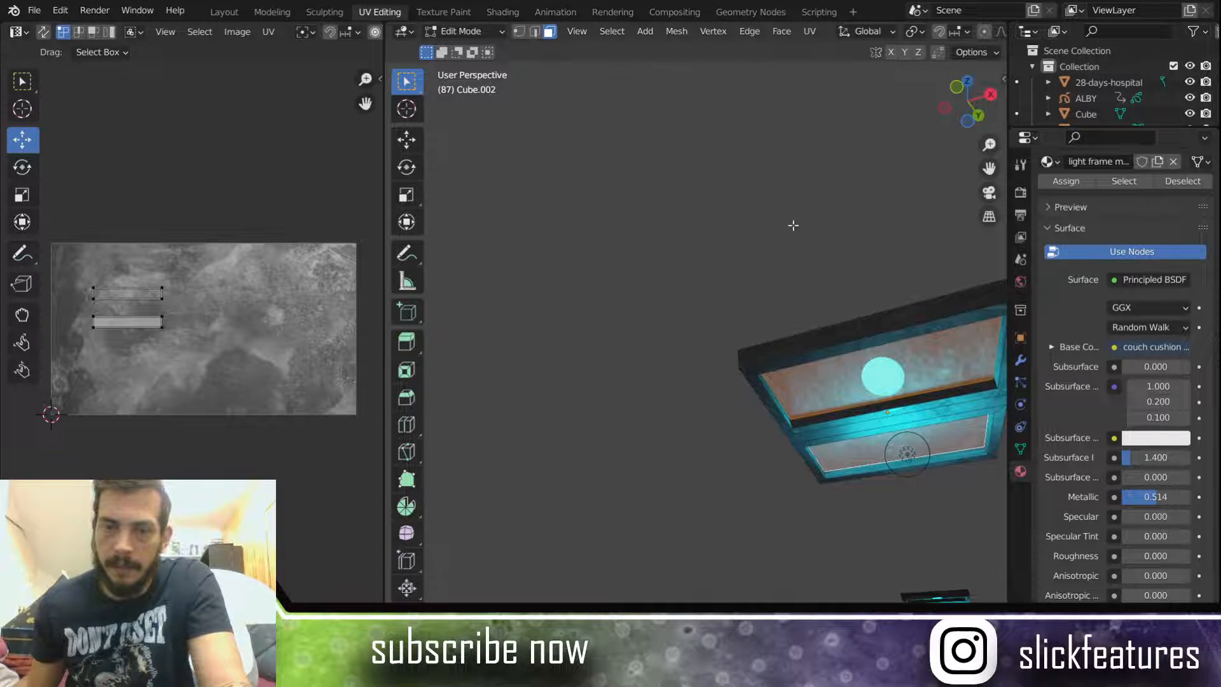
pyautogui.moveTo(793, 223); pyautogui.dragTo(724, 290, button='middle')
pyautogui.scroll(2, 738, 246)
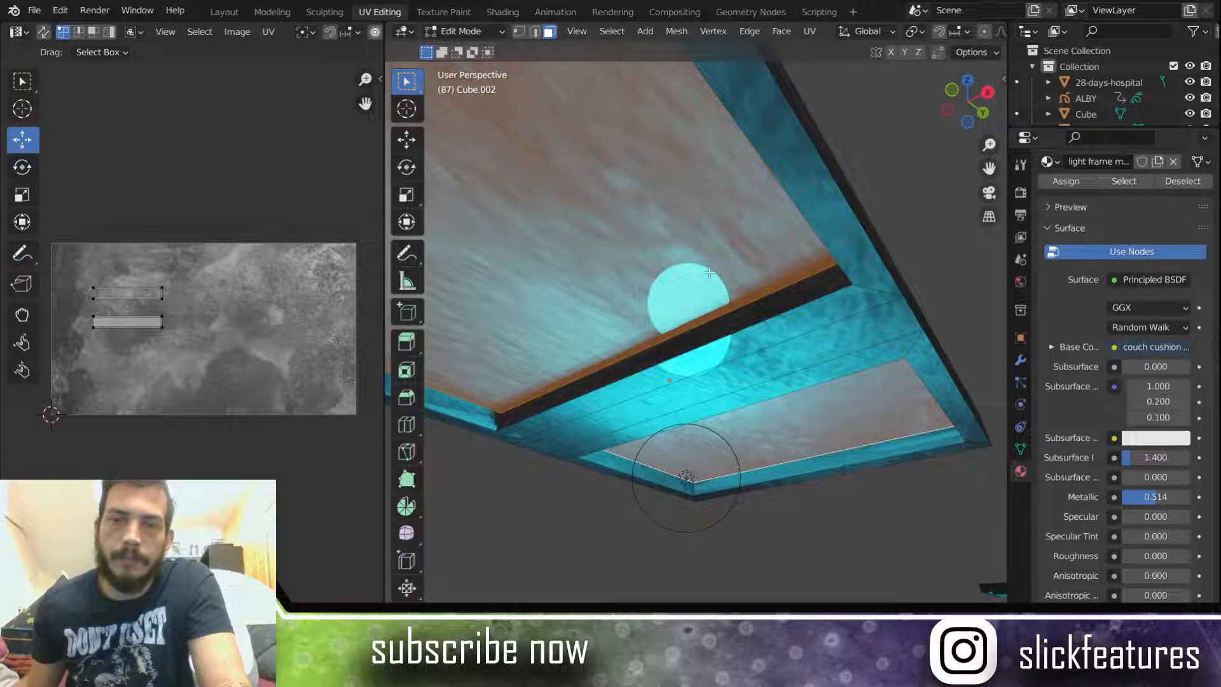
pyautogui.scroll(-3, 709, 272)
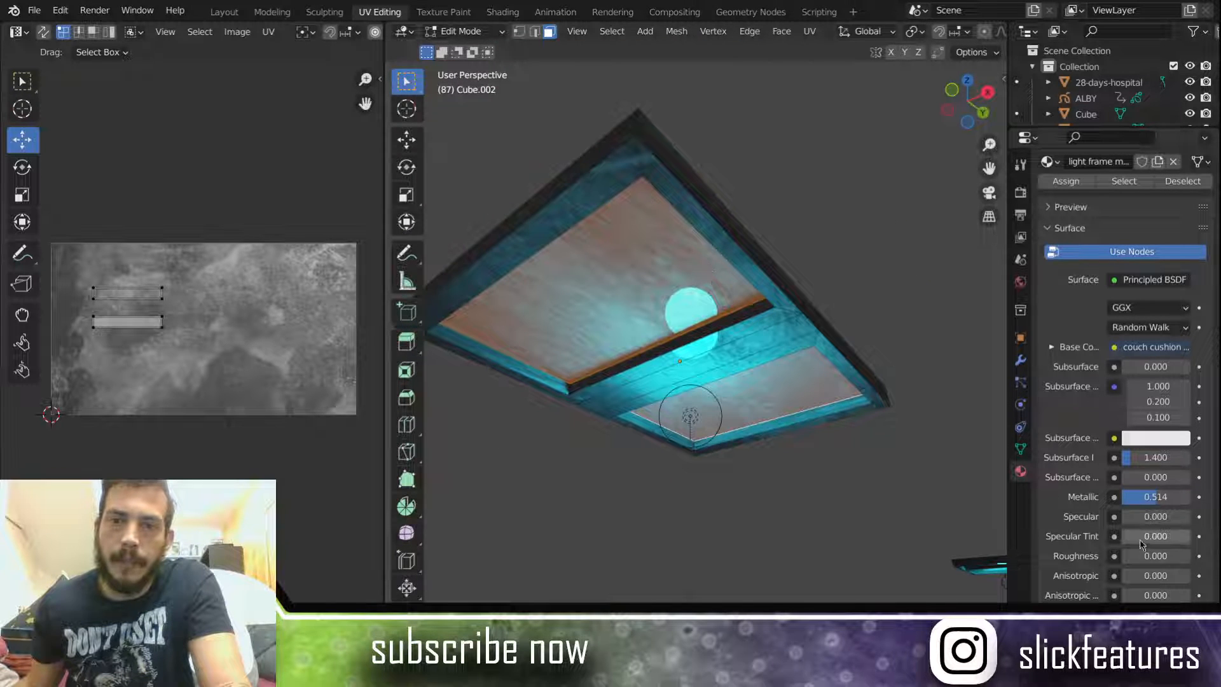
# Step: Set the light frame material's Roughness to 0.183 and Specular to 0.046
pyautogui.moveTo(1145, 556)
pyautogui.mouseDown()
pyautogui.moveTo(1161, 555)
pyautogui.moveTo(1138, 559)
pyautogui.mouseUp()
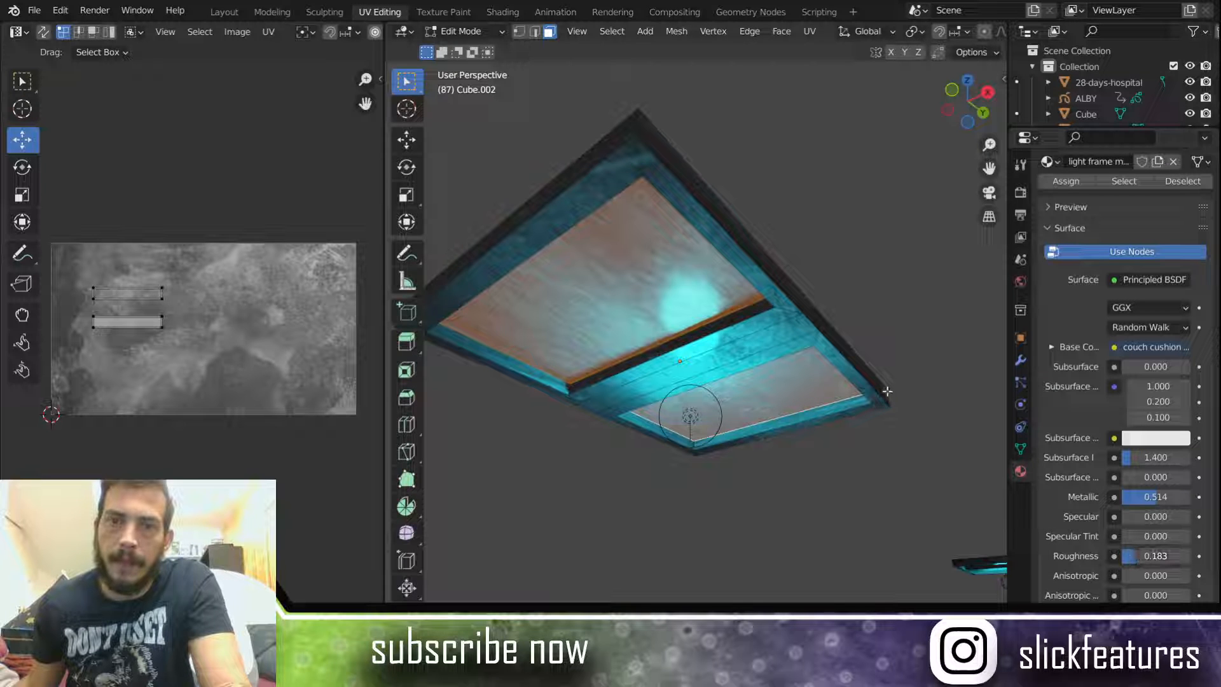
pyautogui.moveTo(853, 361); pyautogui.dragTo(822, 331, button='middle')
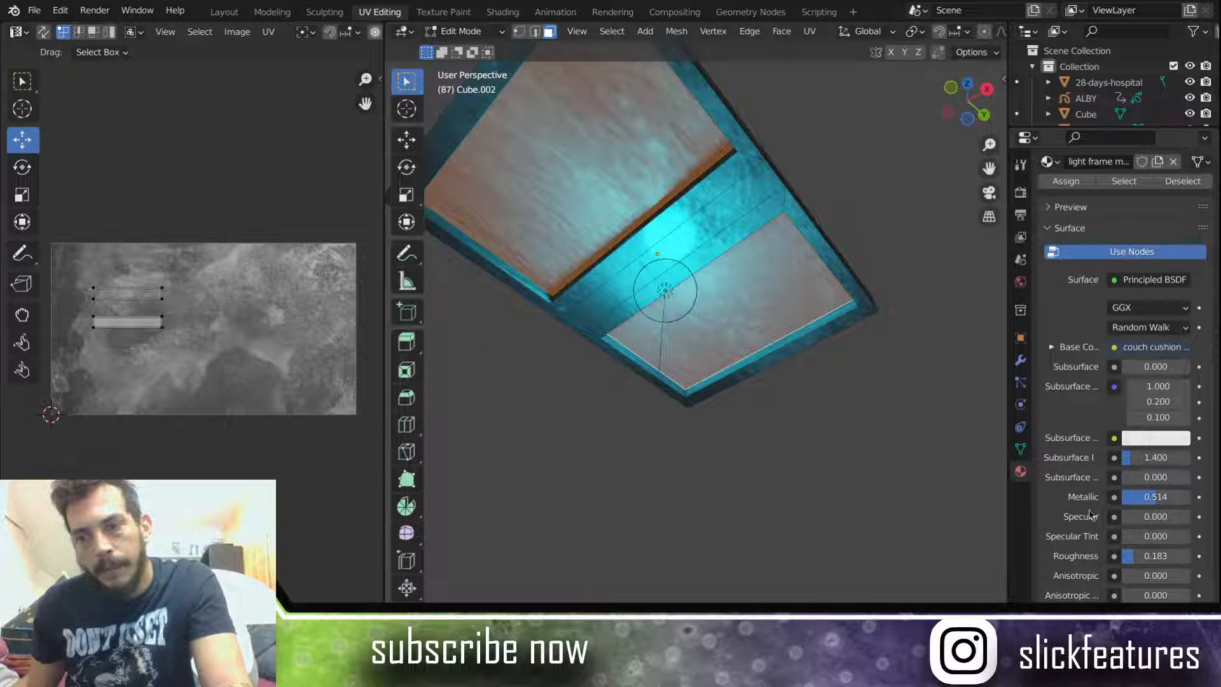
pyautogui.moveTo(1131, 517); pyautogui.dragTo(1140, 517)
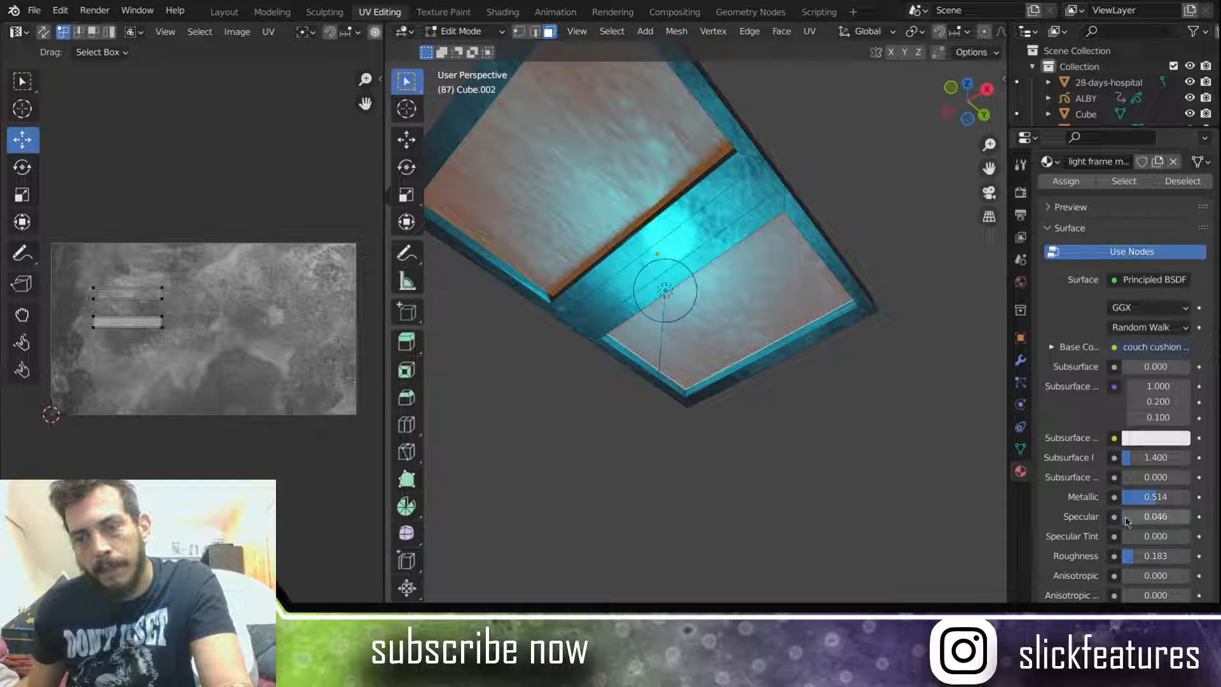
pyautogui.moveTo(688, 258)
pyautogui.mouseDown(button='middle')
pyautogui.moveTo(647, 278)
pyautogui.moveTo(758, 292)
pyautogui.moveTo(671, 250)
pyautogui.mouseUp(button='middle')
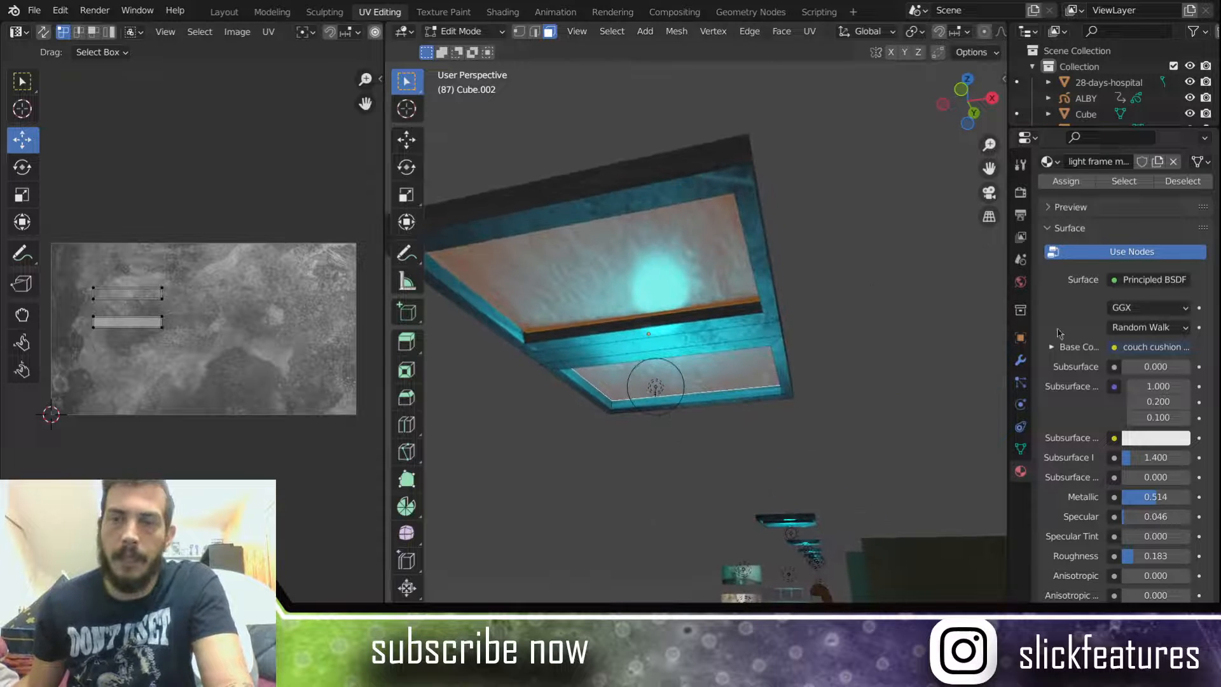
# Step: Assign light bulb material1 to the two selected panel faces of the ceiling light
pyautogui.scroll(5, 1075, 271)
pyautogui.click(1082, 210)
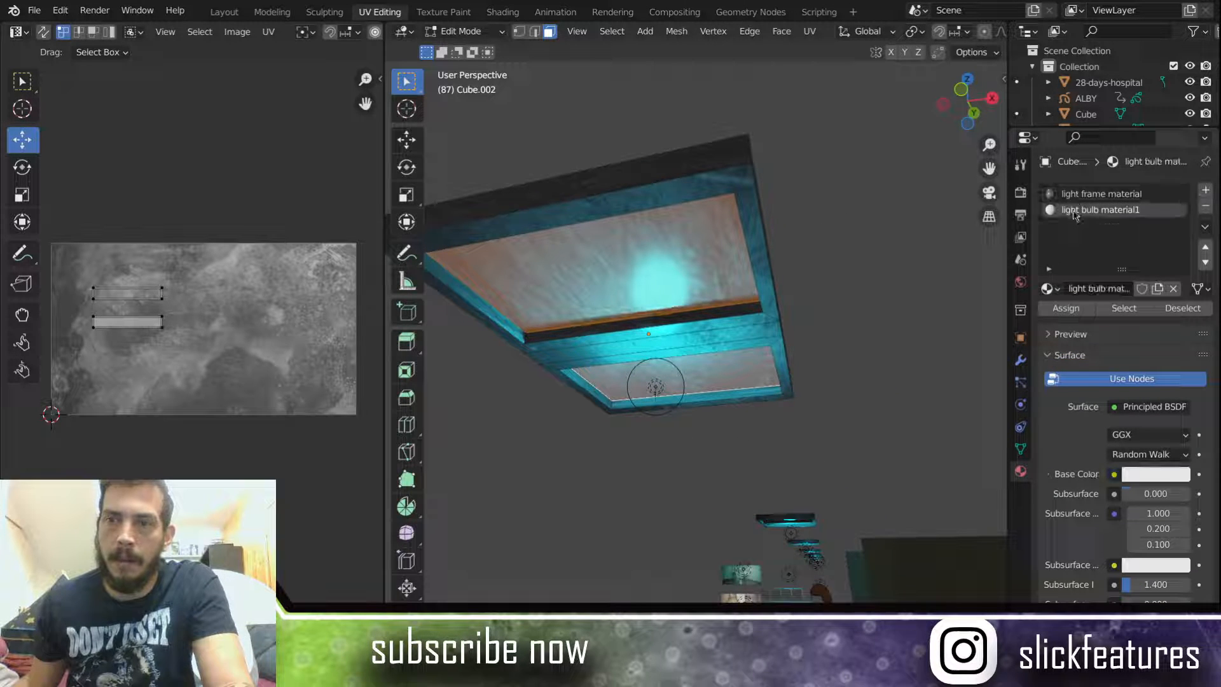
pyautogui.click(1066, 308)
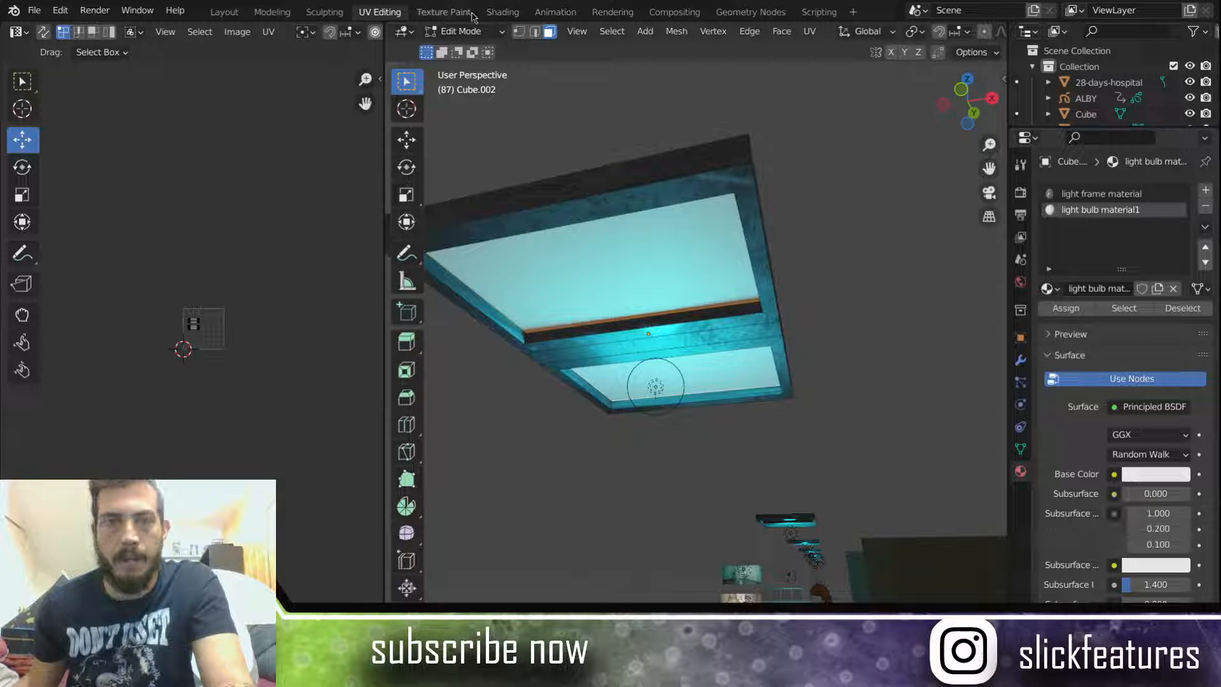
# Step: Add an Image Texture node with the barstool texture to light bulb material1 and connect its Color to the Principled BSDF's Base Color
pyautogui.click(496, 12)
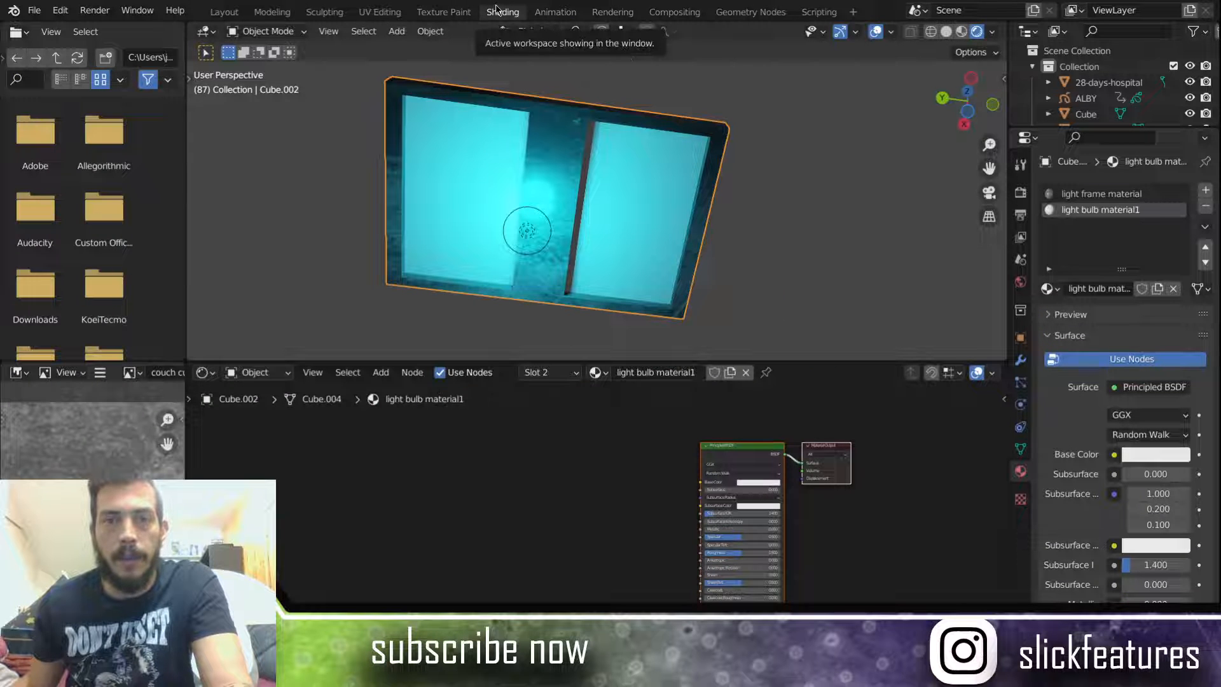
pyautogui.click(381, 373)
pyautogui.click(410, 391)
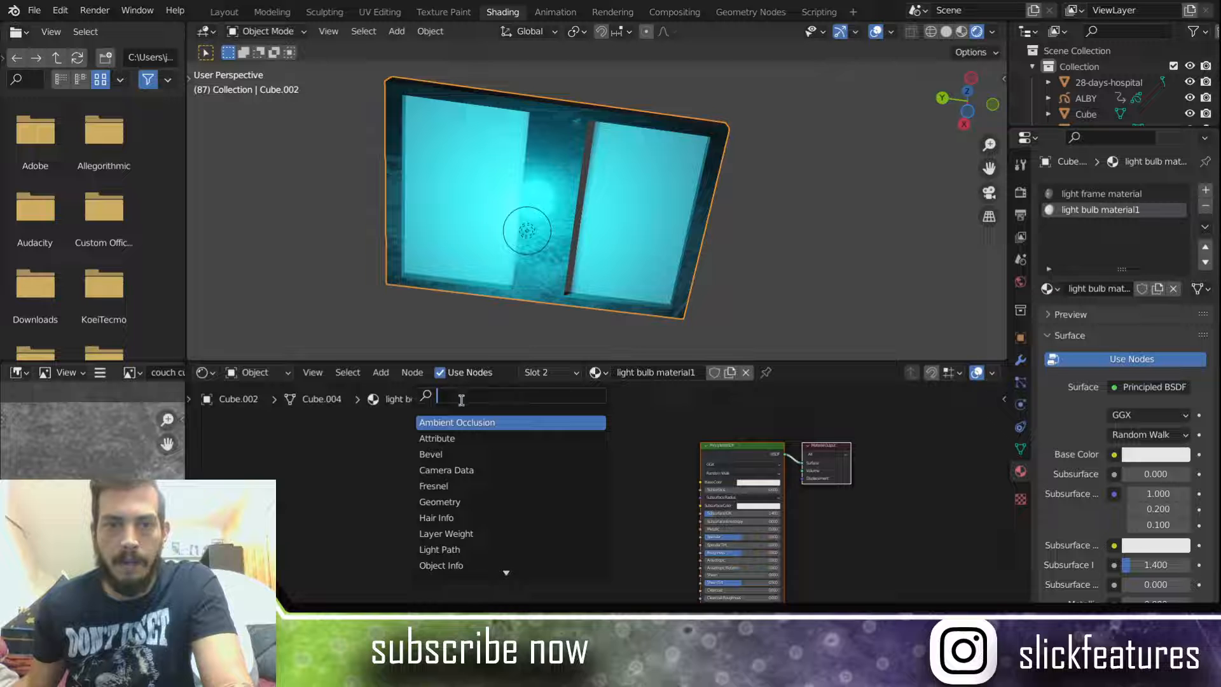
pyautogui.write('im')
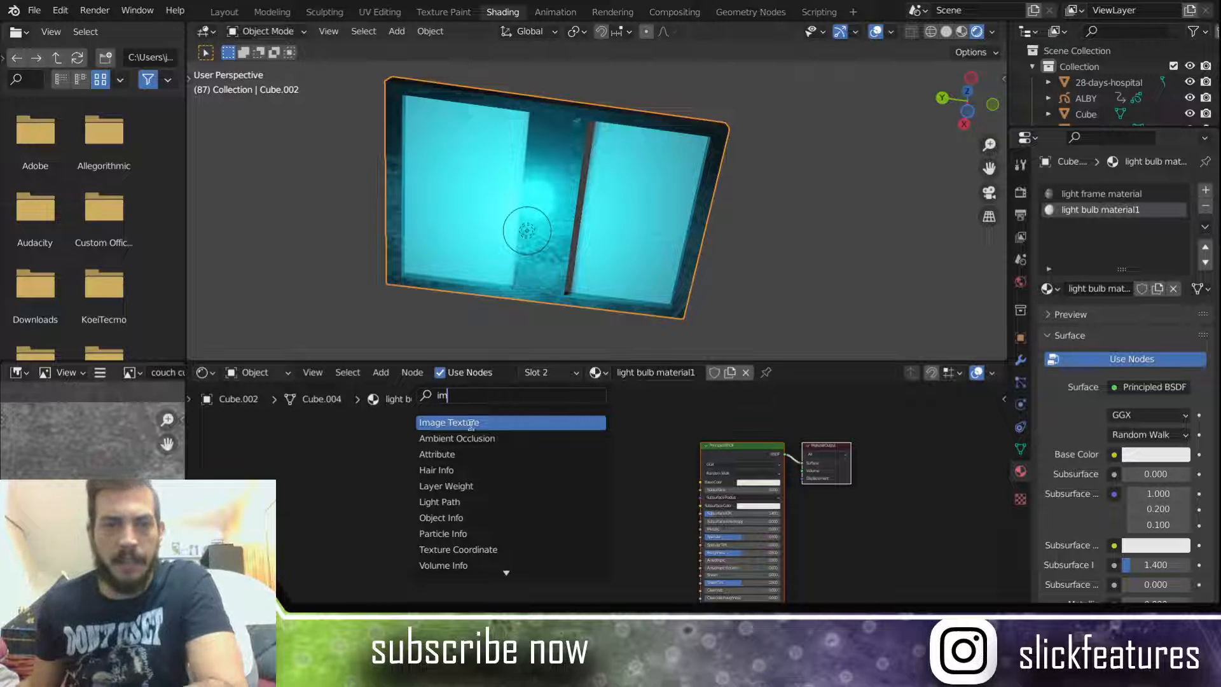
pyautogui.press('Return')
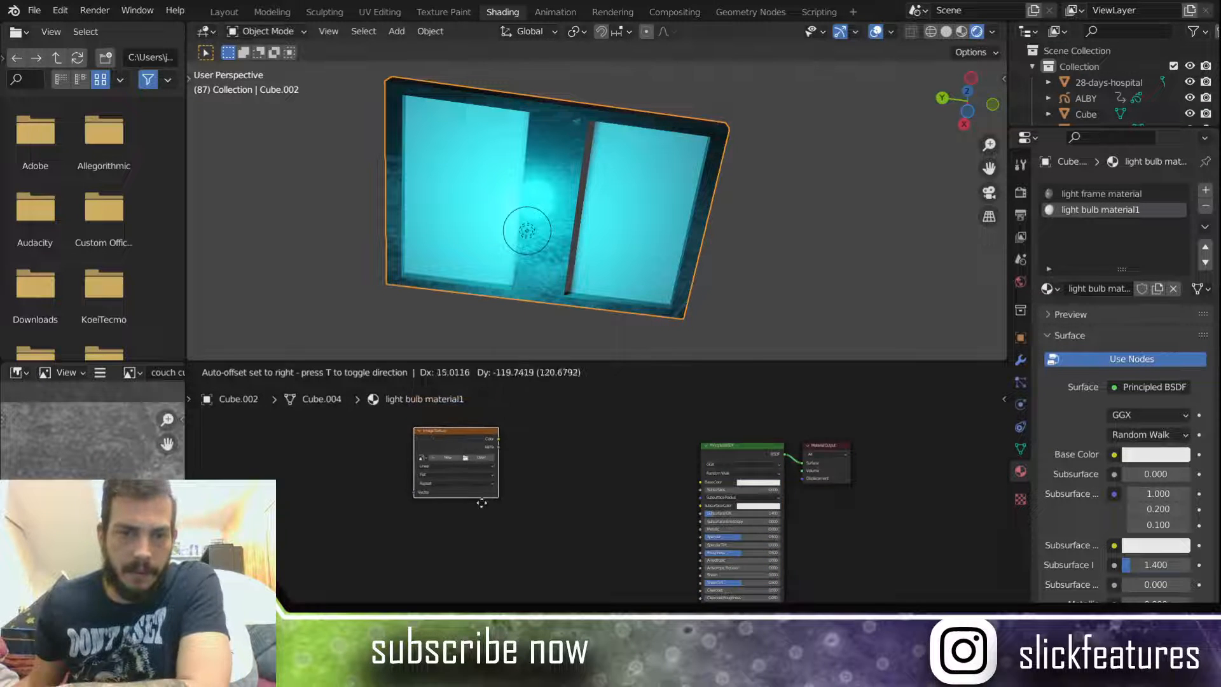
pyautogui.click(493, 491)
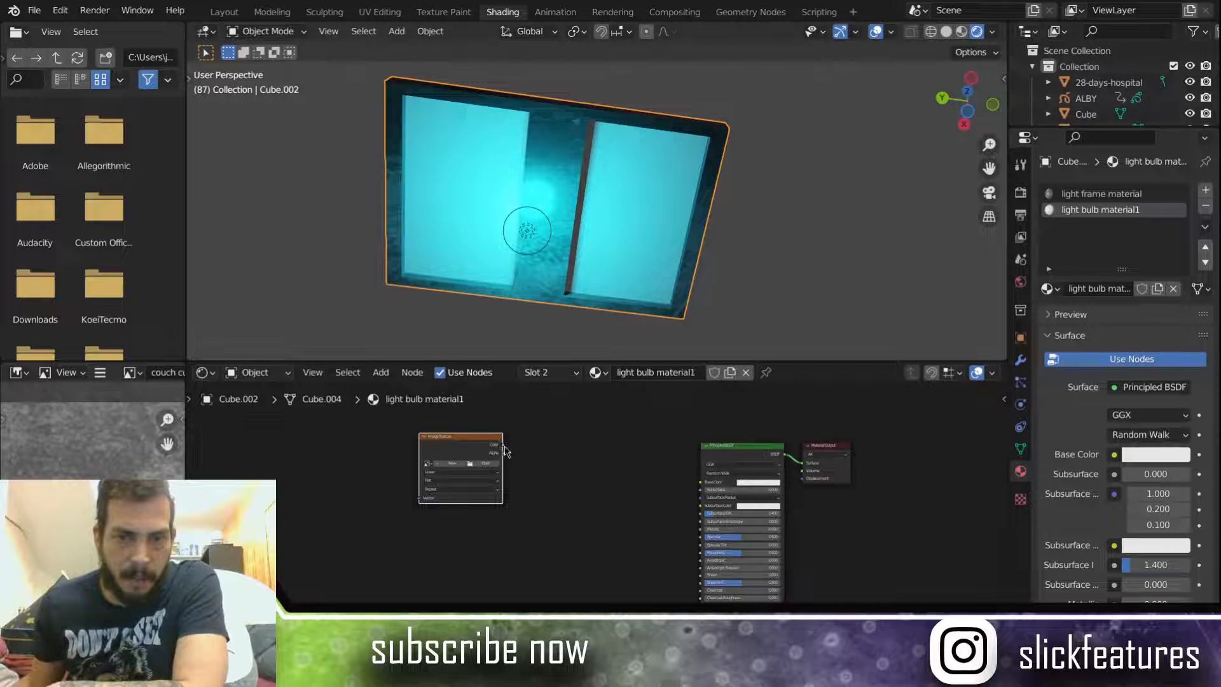
pyautogui.moveTo(503, 446); pyautogui.dragTo(701, 482)
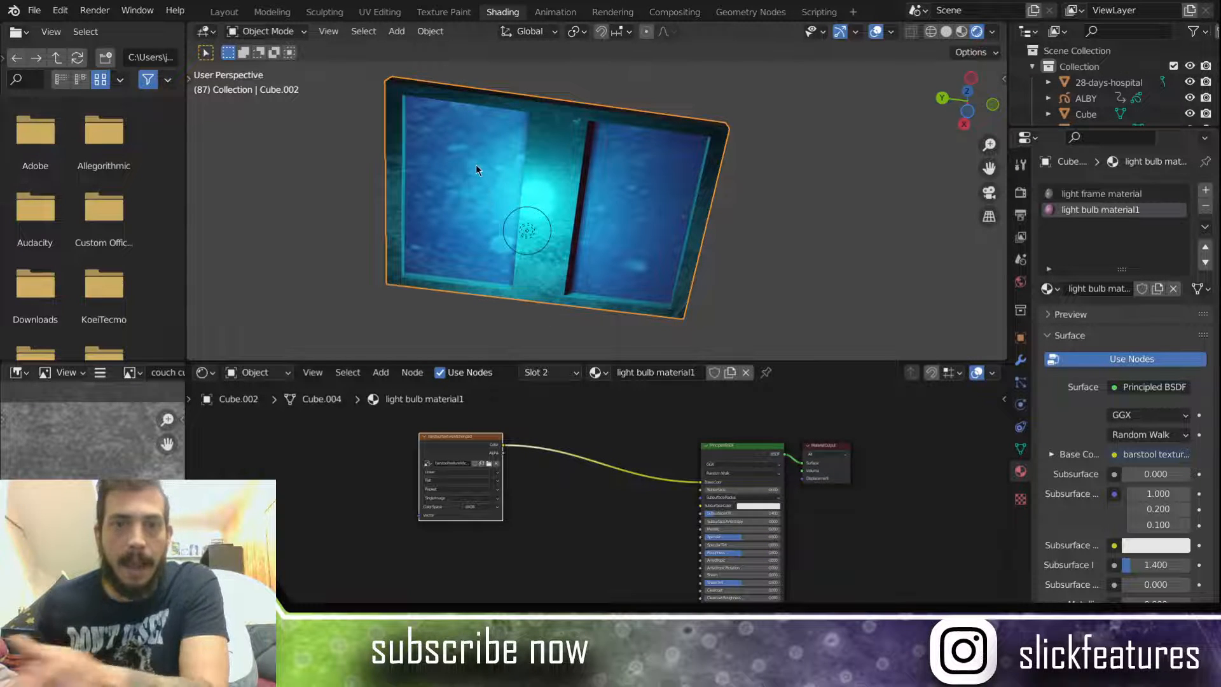
# Step: Unwrap the two light panel faces with Project from View, looking straight at the fixture in bottom orthographic view
pyautogui.click(380, 11)
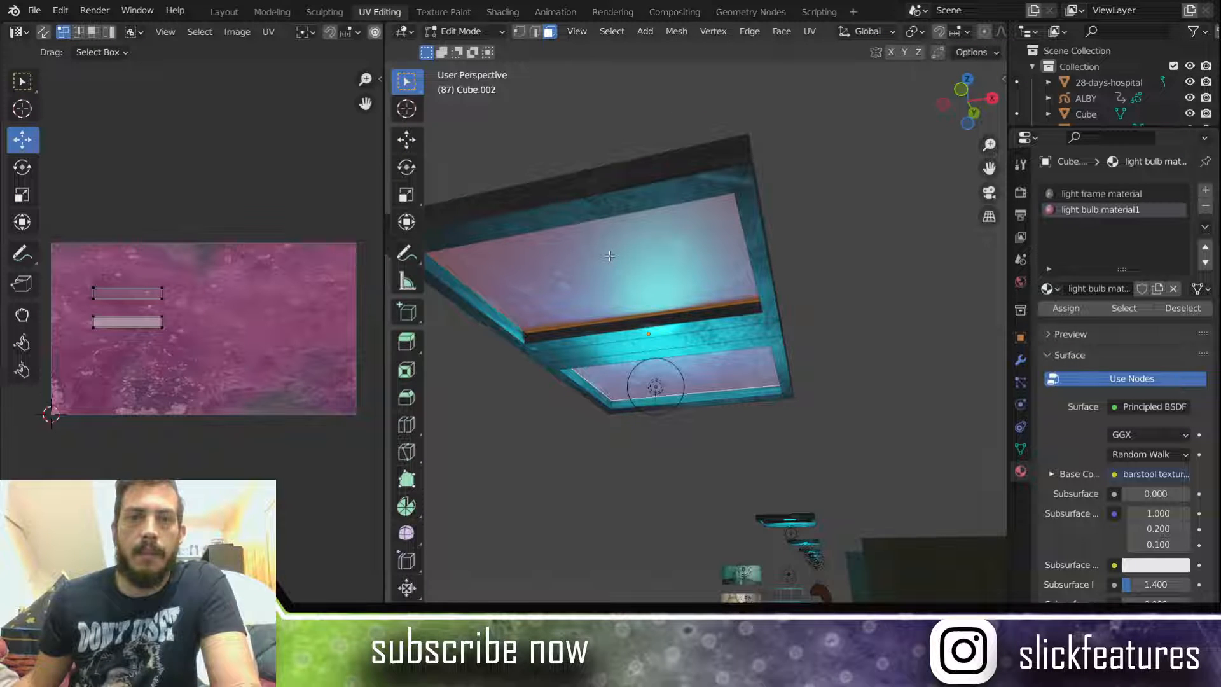
pyautogui.press('u')
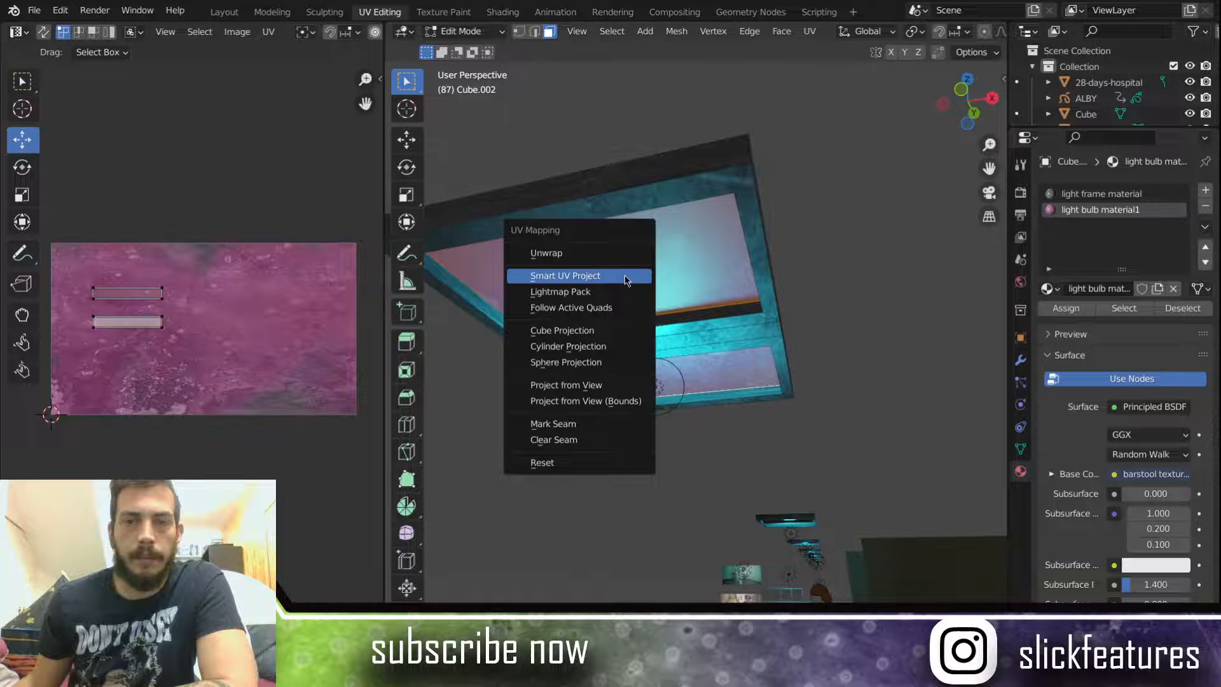
pyautogui.moveTo(880, 376); pyautogui.dragTo(711, 310, button='middle')
pyautogui.scroll(-4, 657, 261)
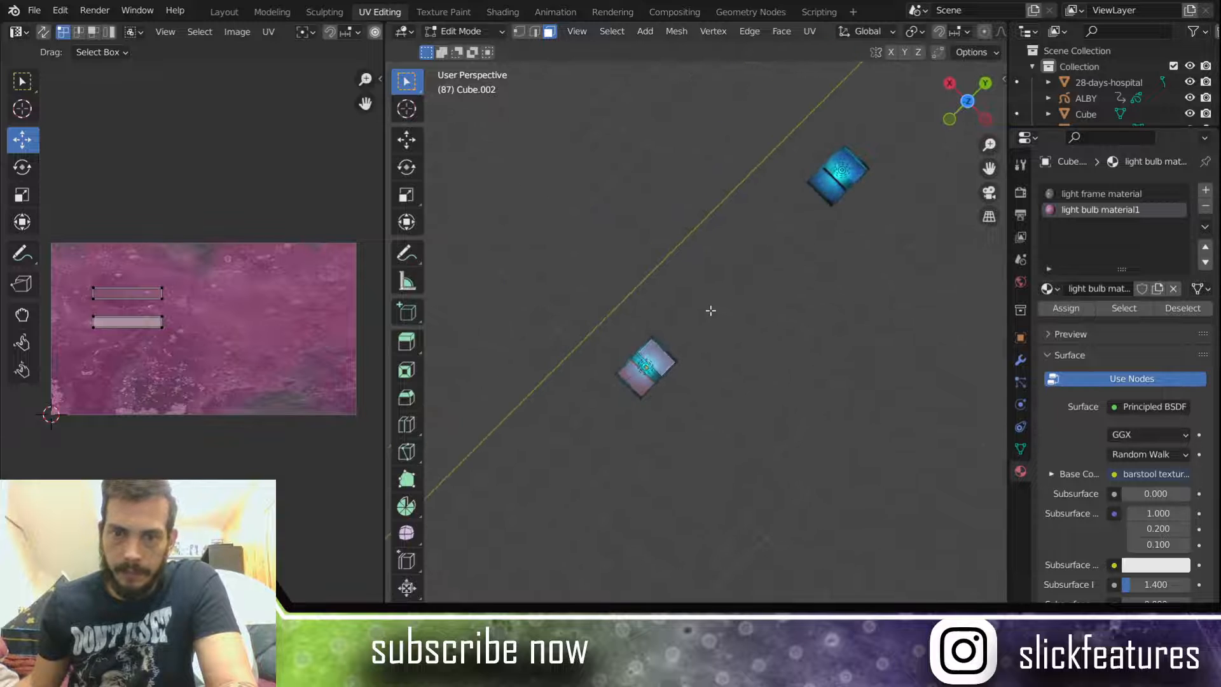
pyautogui.scroll(4, 711, 310)
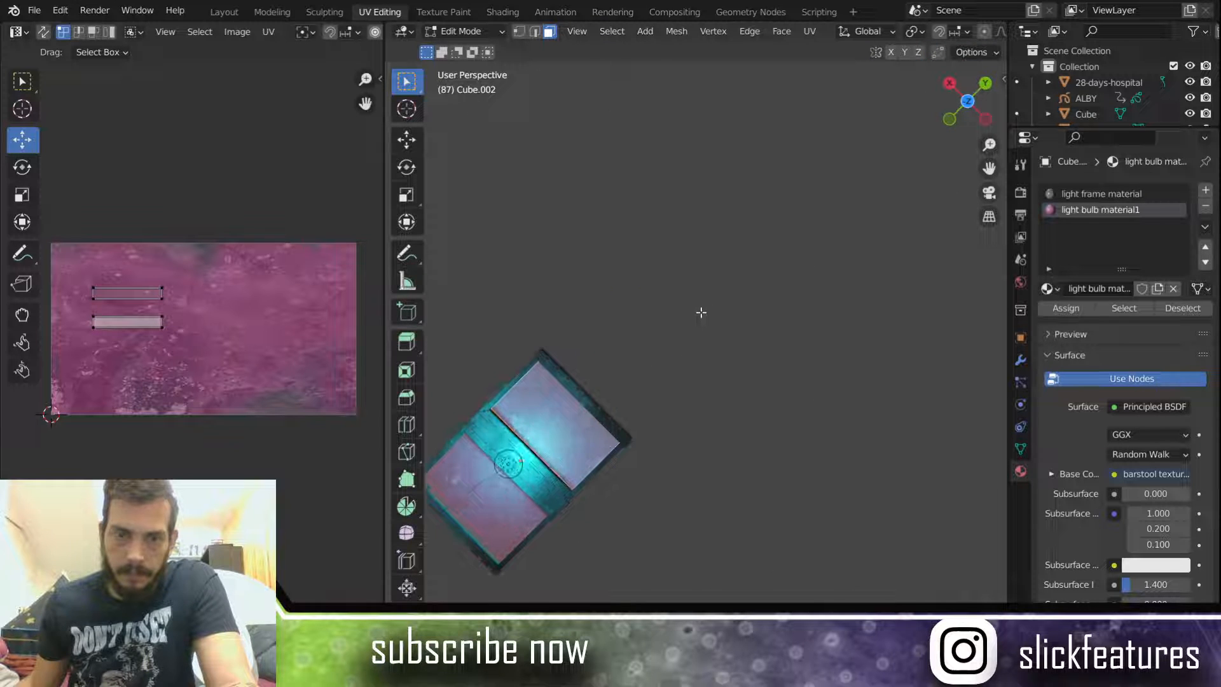
pyautogui.moveTo(689, 328); pyautogui.dragTo(756, 329, button='middle')
pyautogui.scroll(2, 615, 321)
pyautogui.scroll(3, 756, 329)
pyautogui.keyDown('shift'); pyautogui.moveTo(467, 278); pyautogui.dragTo(607, 314, button='middle'); pyautogui.keyUp('shift')
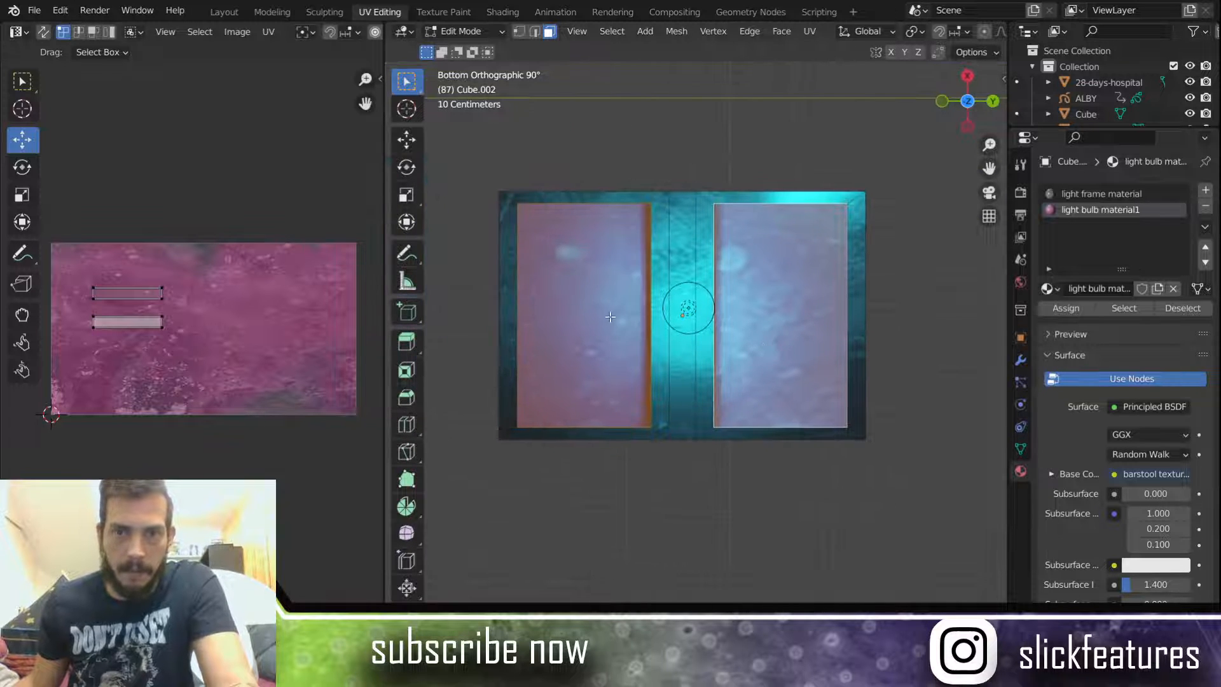
pyautogui.press('u')
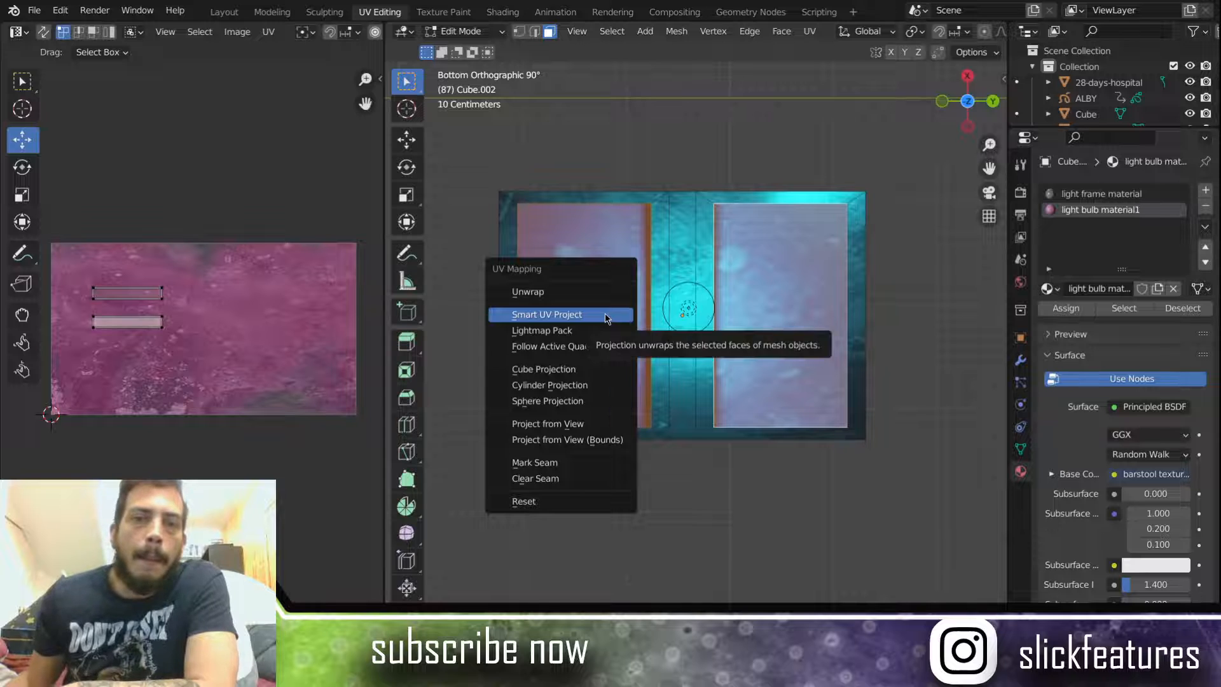
pyautogui.click(572, 423)
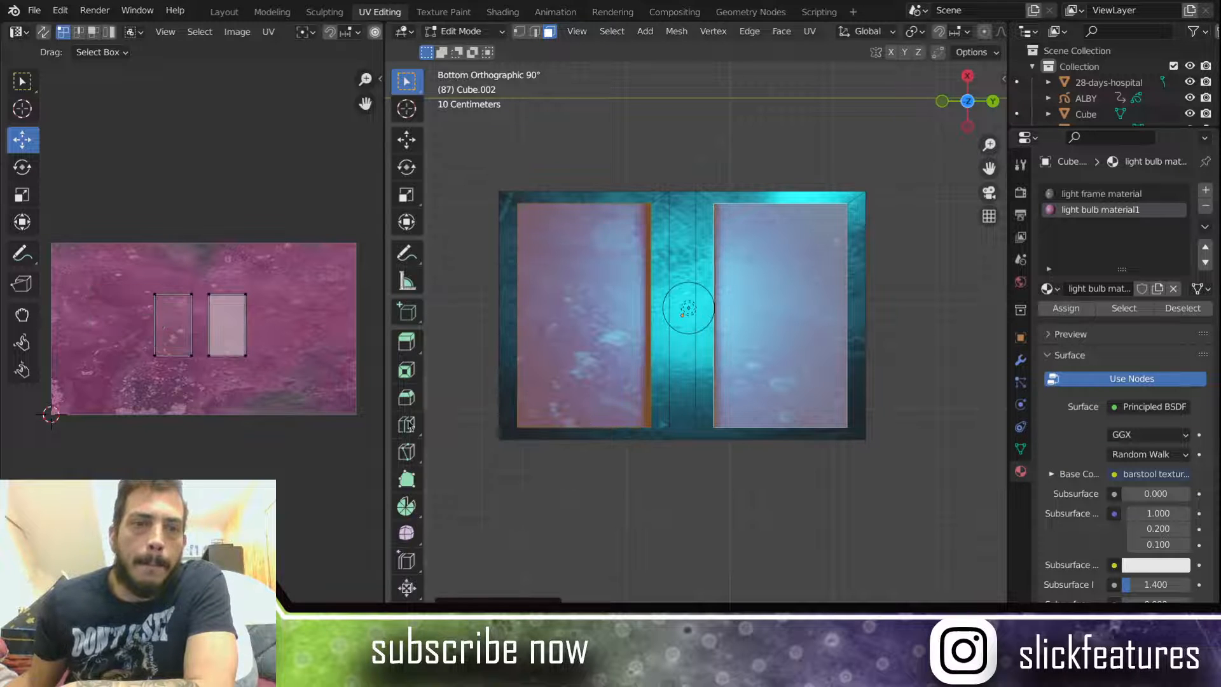
# Step: Scale up both panel UV islands to nearly the full height of the barstool texture and shift them slightly down inside it
pyautogui.moveTo(140, 273); pyautogui.dragTo(286, 377)
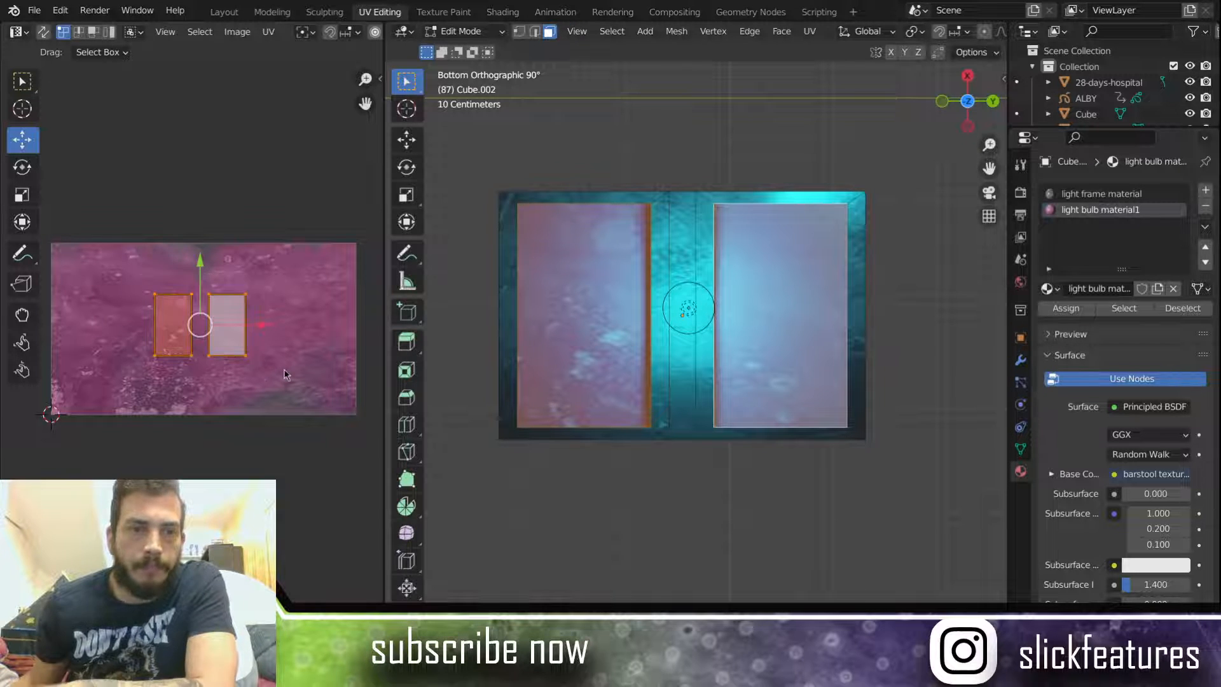
pyautogui.press('s')
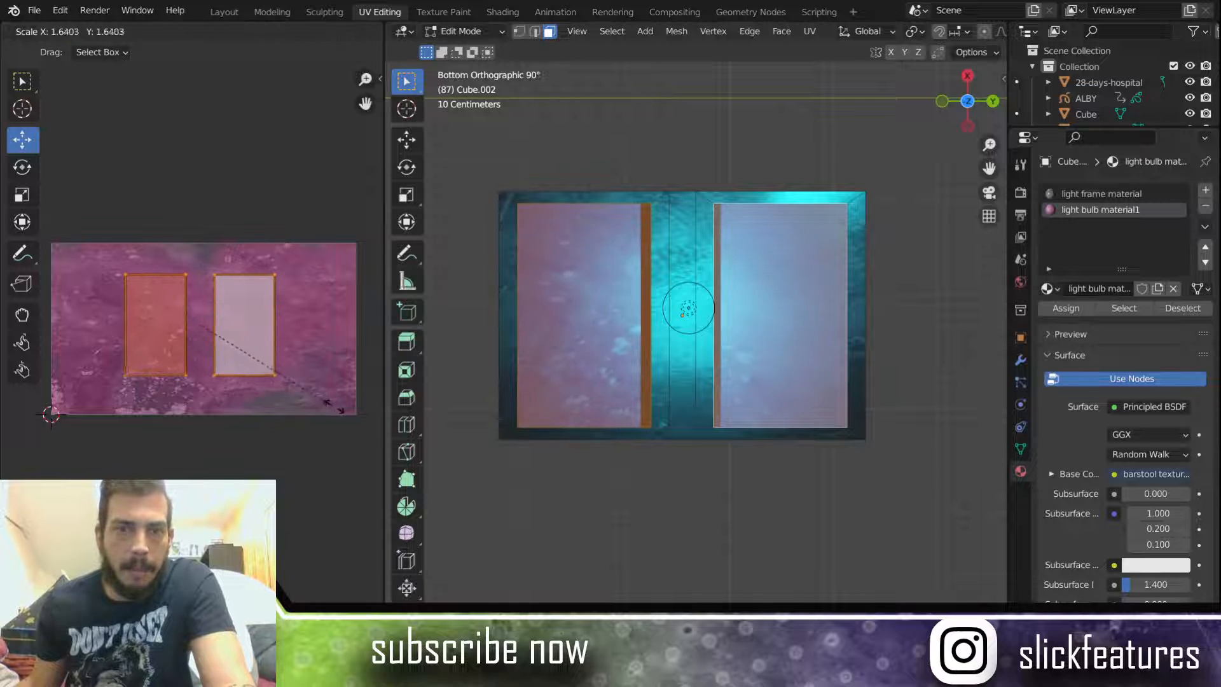
pyautogui.click(36, 449)
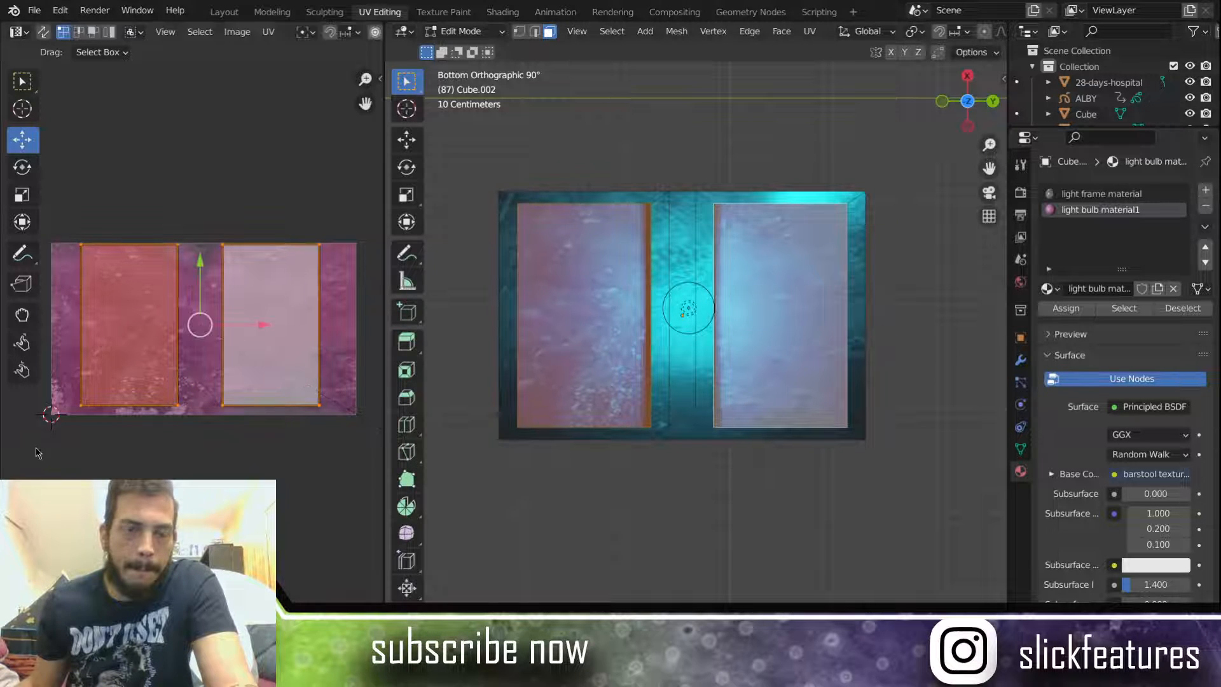
pyautogui.moveTo(199, 272); pyautogui.dragTo(202, 274)
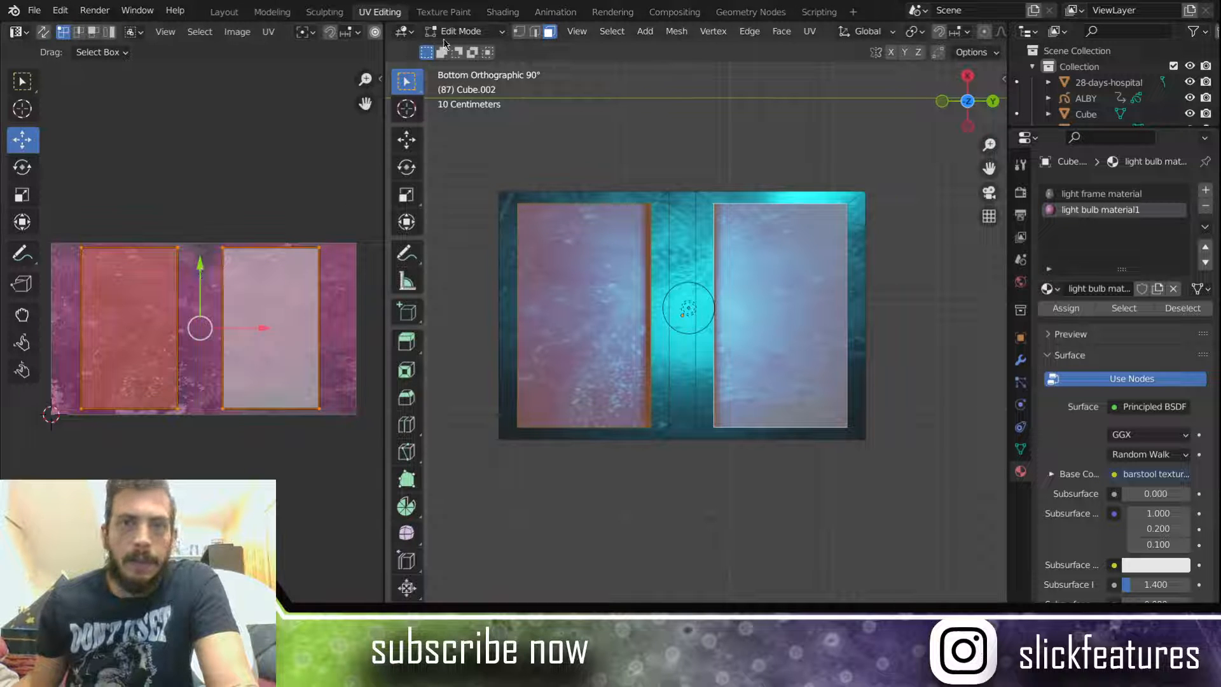
# Step: Insert a ColorRamp node between the barstool Image Texture and the Principled BSDF's Base Color in light bulb material1
pyautogui.click(503, 12)
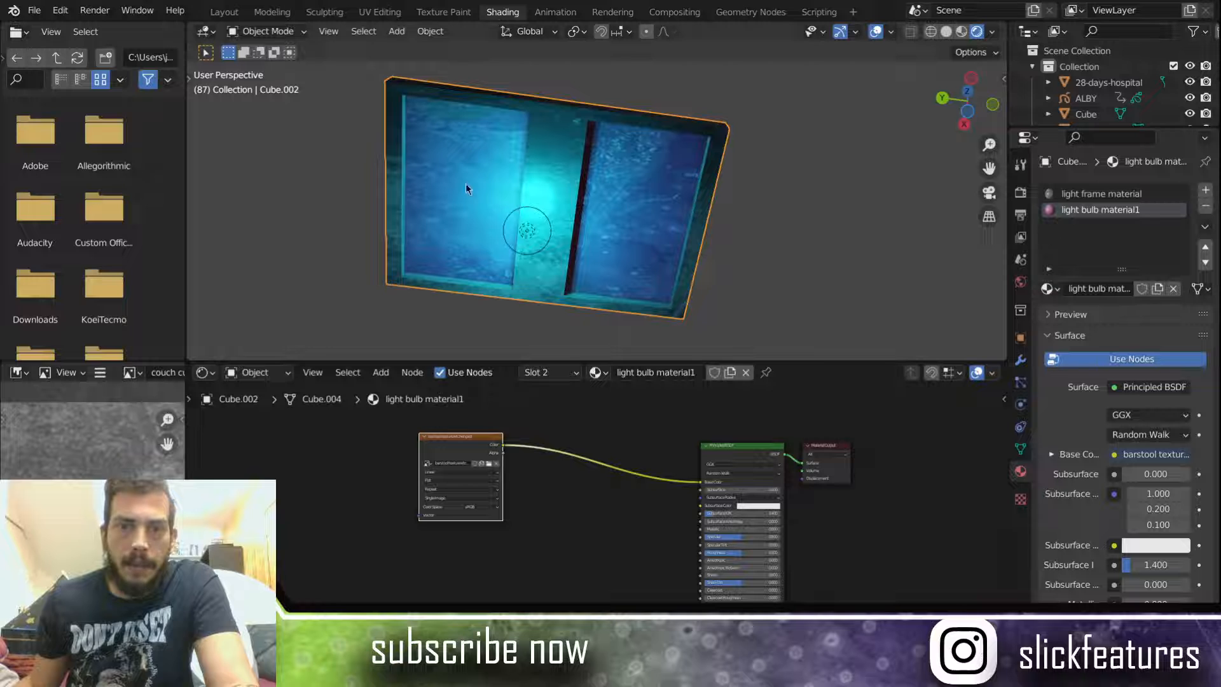
pyautogui.click(379, 372)
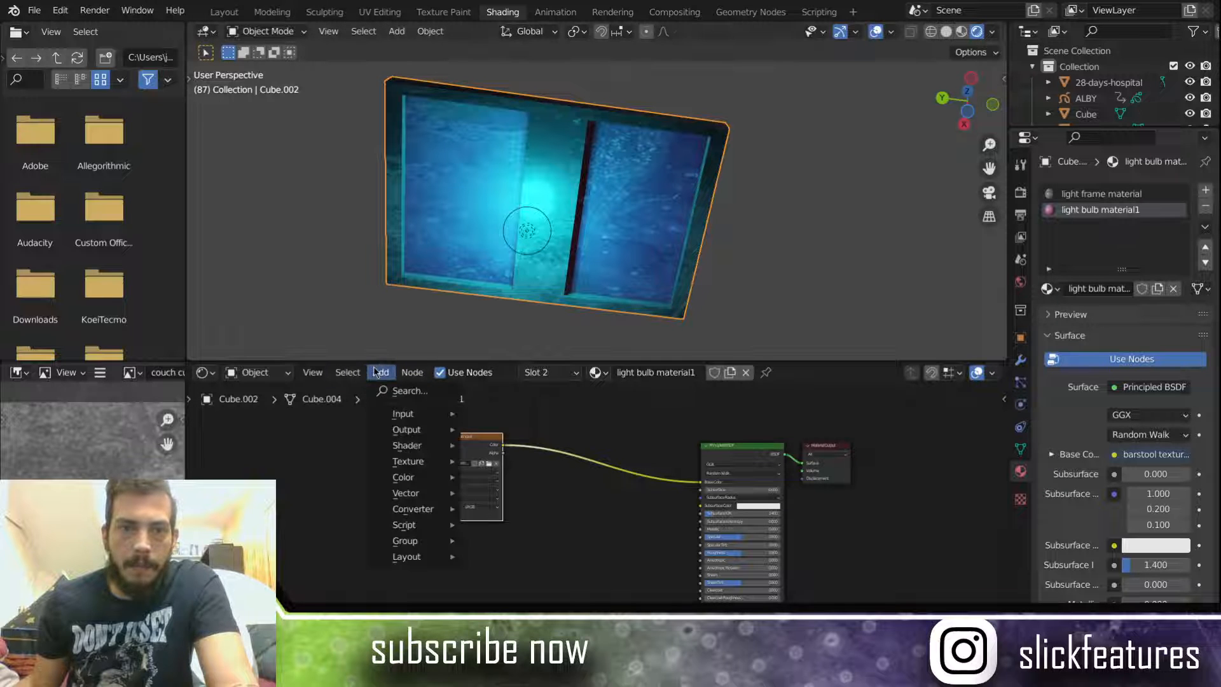
pyautogui.click(395, 392)
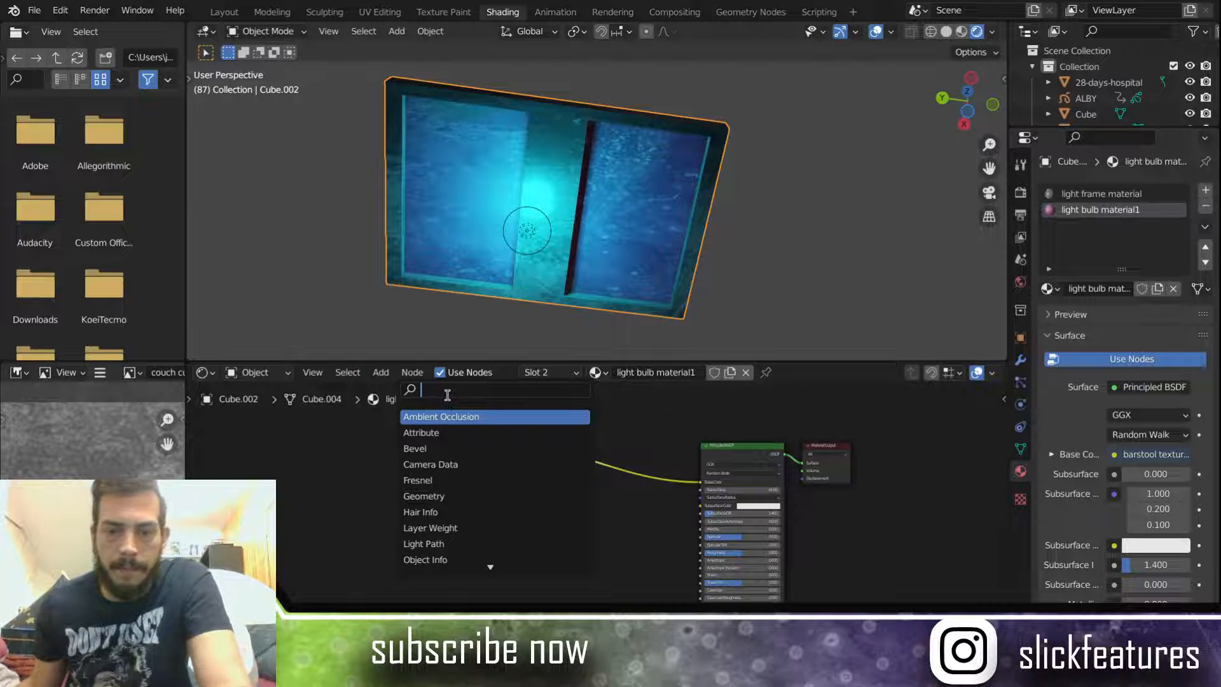
pyautogui.write('col')
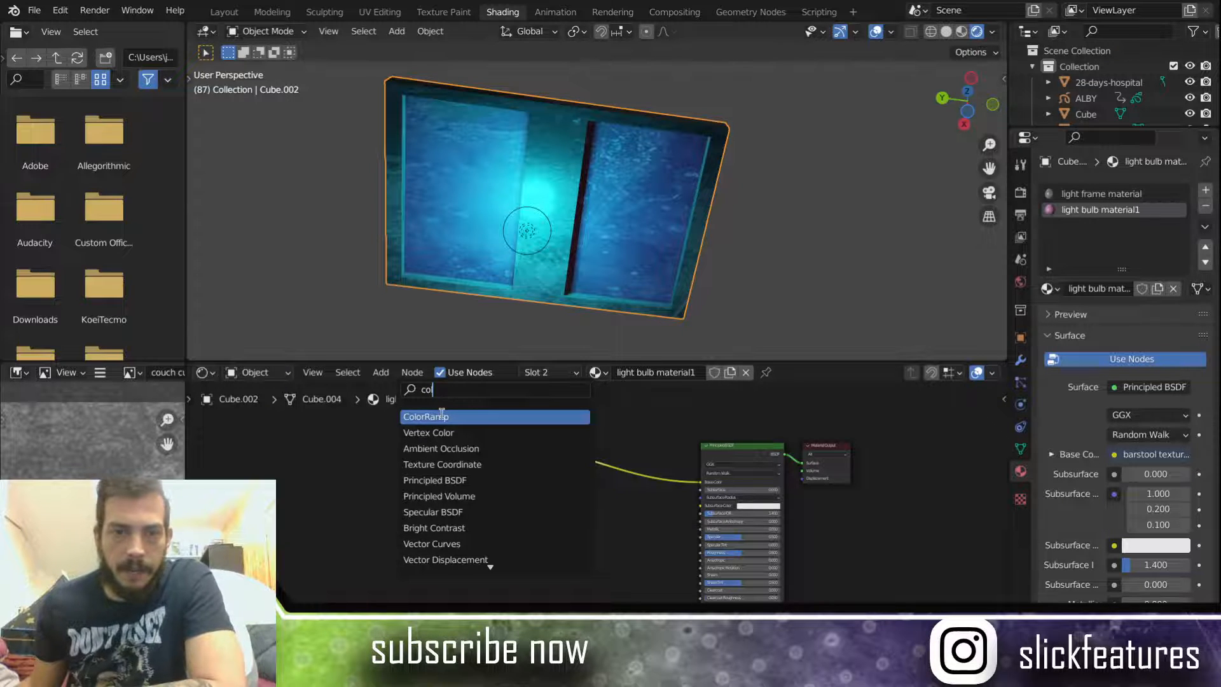
pyautogui.click(442, 416)
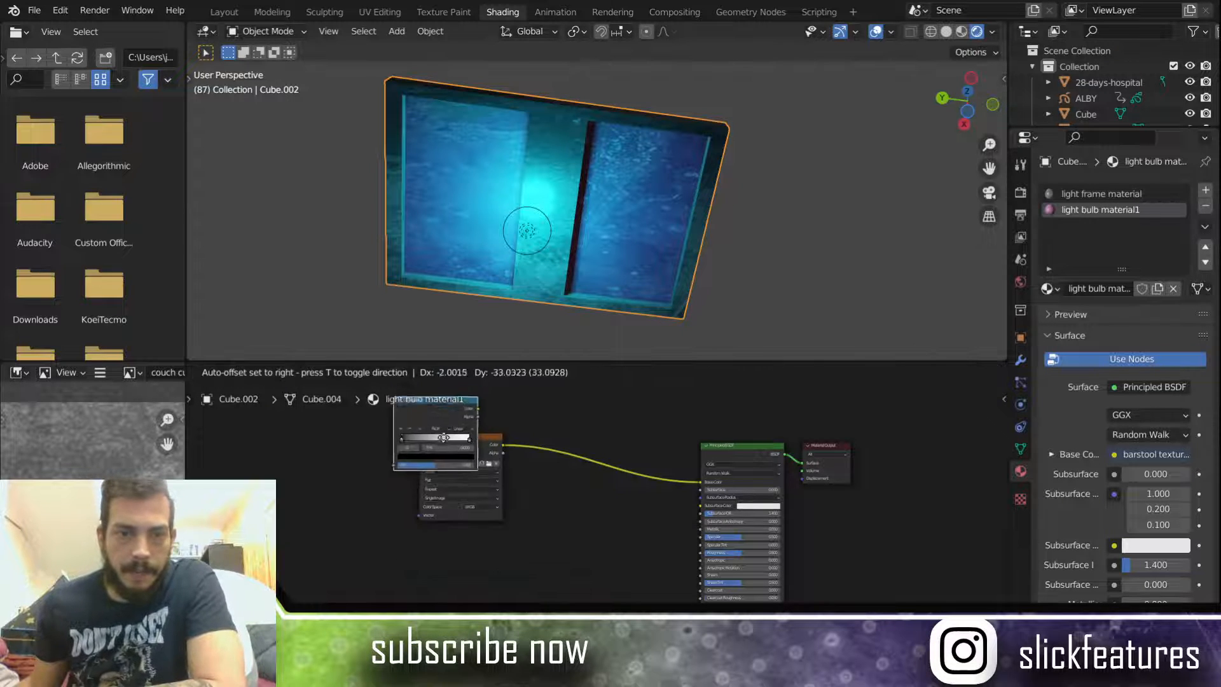
pyautogui.click(600, 483)
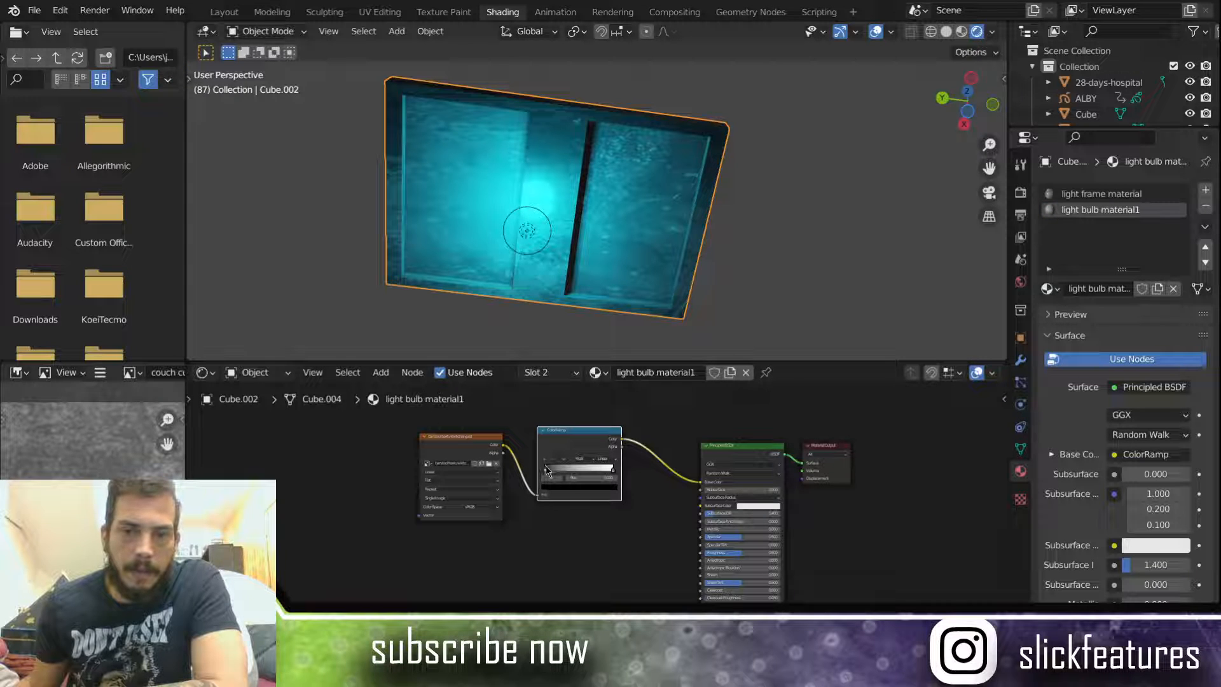
# Step: Brighten the ColorRamp's black stop and tint it teal, and check the ceiling light in Material Preview shading
pyautogui.click(557, 487)
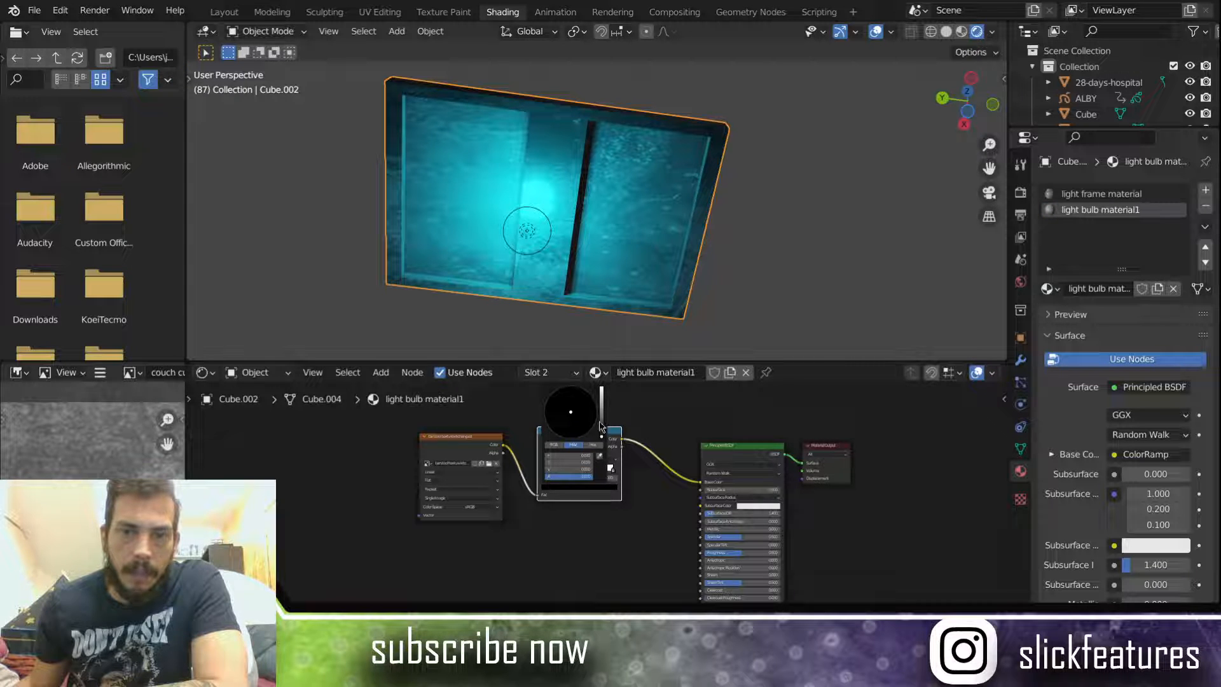
pyautogui.moveTo(603, 420); pyautogui.dragTo(602, 413)
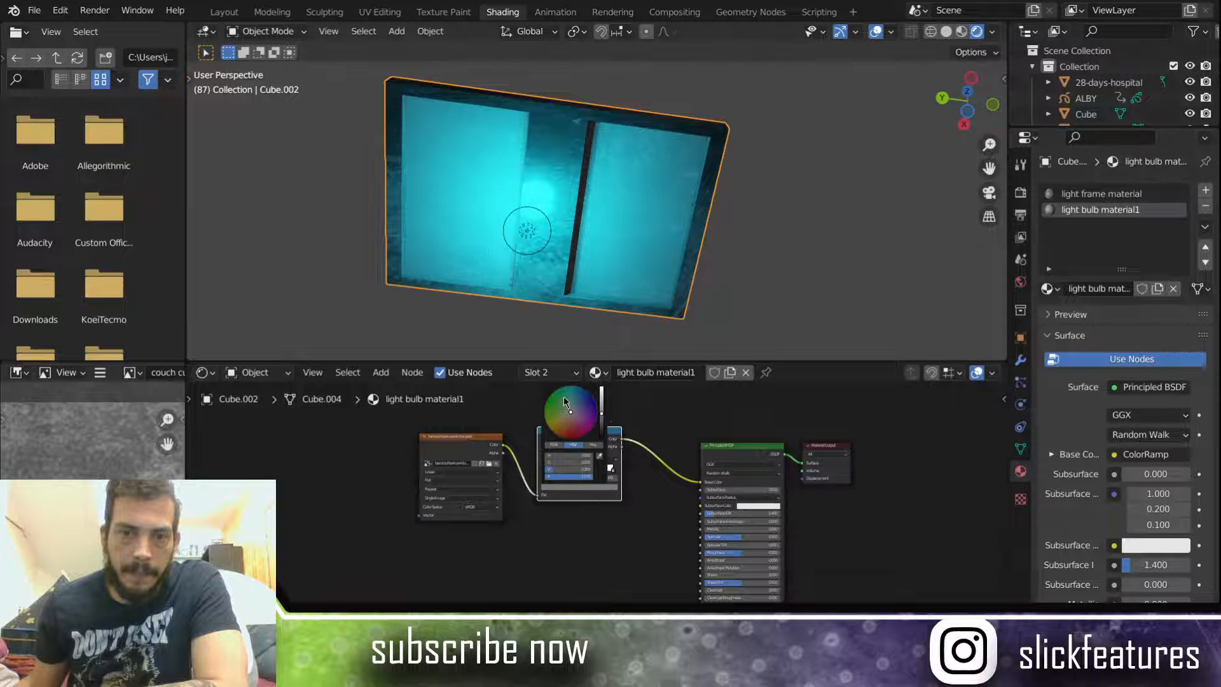
pyautogui.click(571, 400)
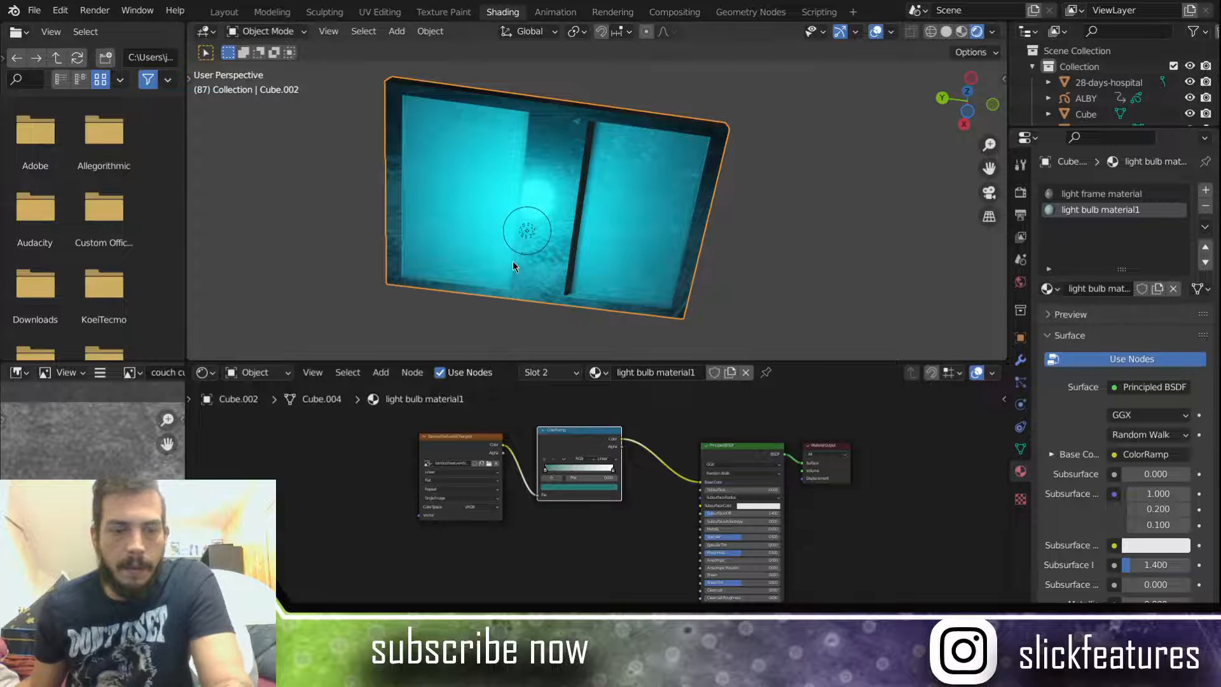
pyautogui.press('z')
pyautogui.click(508, 356)
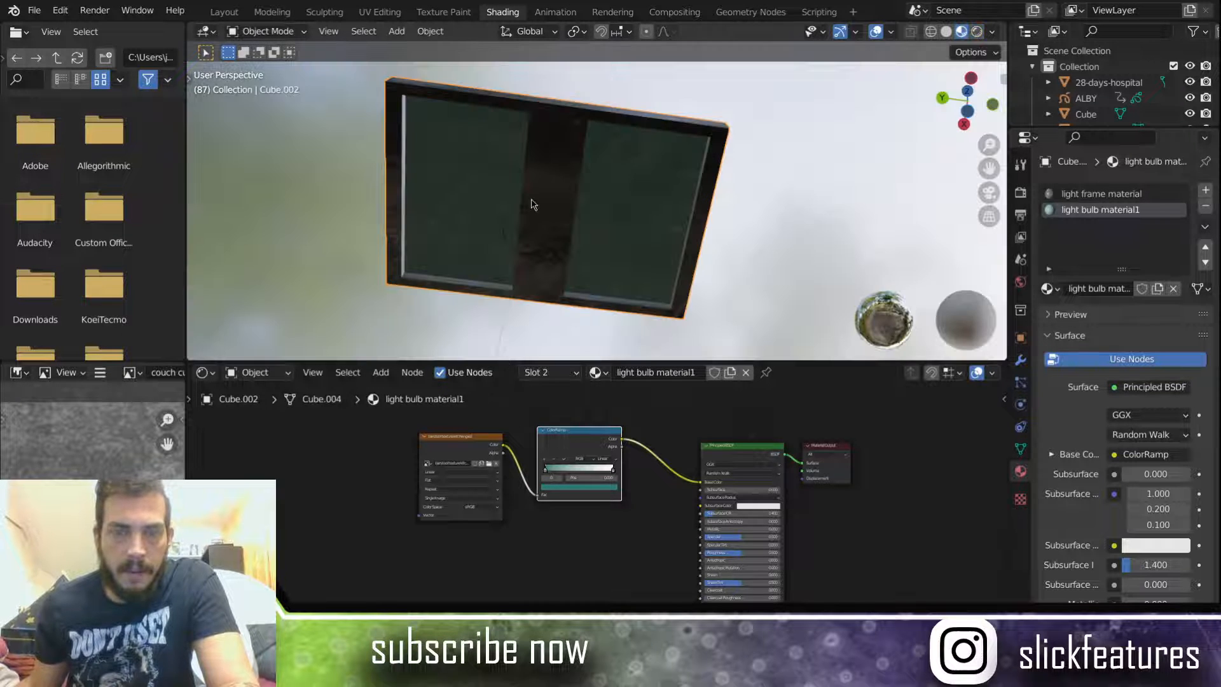
pyautogui.moveTo(532, 199); pyautogui.dragTo(622, 213, button='middle')
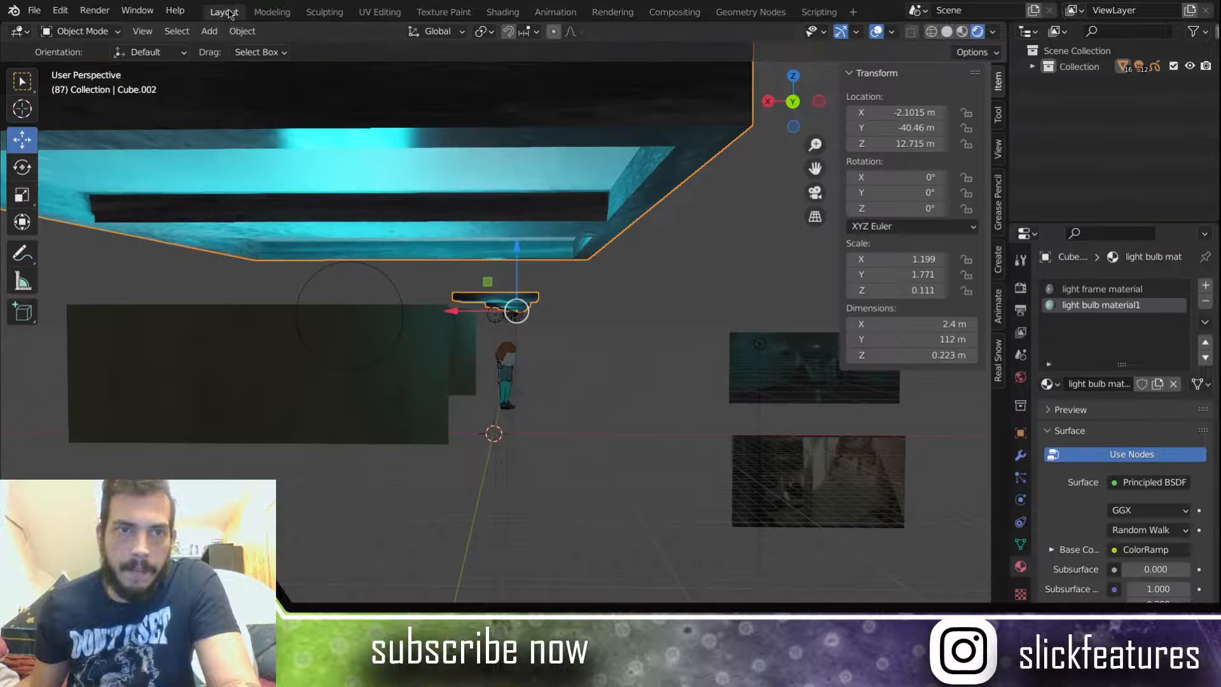
# Step: Examine the recoloured light panels on the ceiling fixtures up close and from below in the full scene layout
pyautogui.click(224, 11)
pyautogui.scroll(-2, 327, 139)
pyautogui.moveTo(328, 139); pyautogui.dragTo(365, 234, button='middle')
pyautogui.scroll(2, 224, 137)
pyautogui.keyDown('shift'); pyautogui.moveTo(255, 190); pyautogui.dragTo(318, 226, button='middle'); pyautogui.keyUp('shift')
pyautogui.scroll(6, 311, 229)
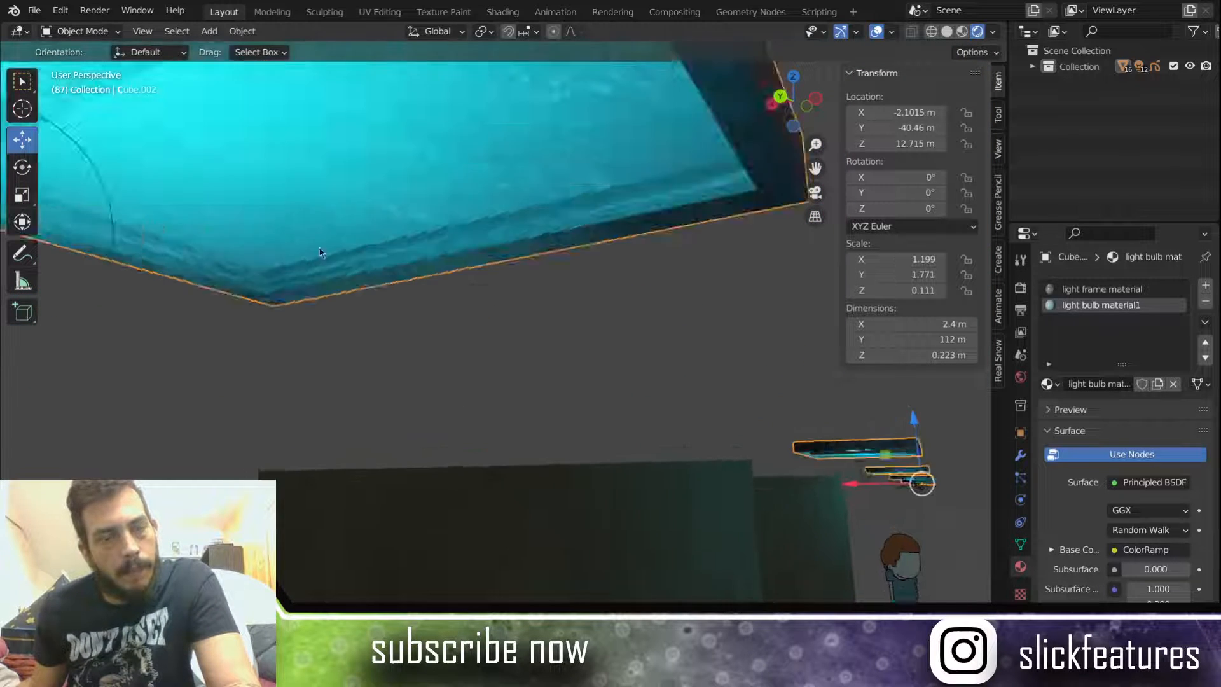
pyautogui.scroll(-5, 313, 234)
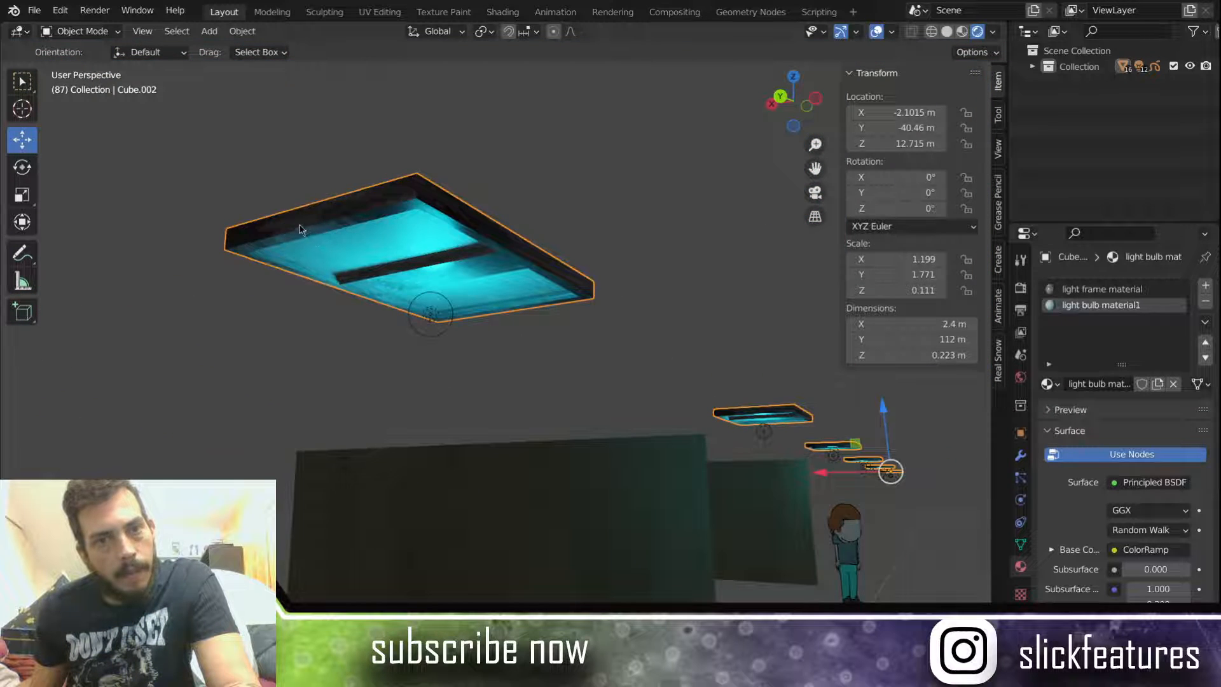
pyautogui.moveTo(299, 227); pyautogui.dragTo(285, 221, button='middle')
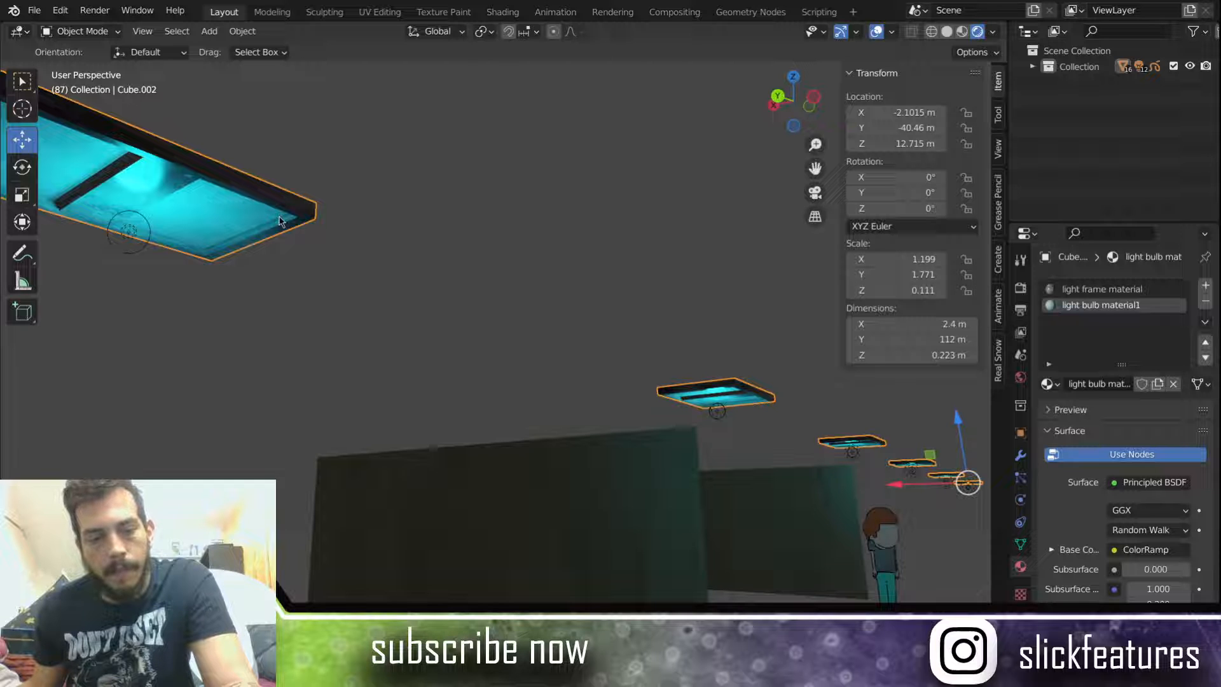
# Step: Deselect everything and examine the row of ceiling lights and their glow from inside the hallway
pyautogui.scroll(6, 280, 221)
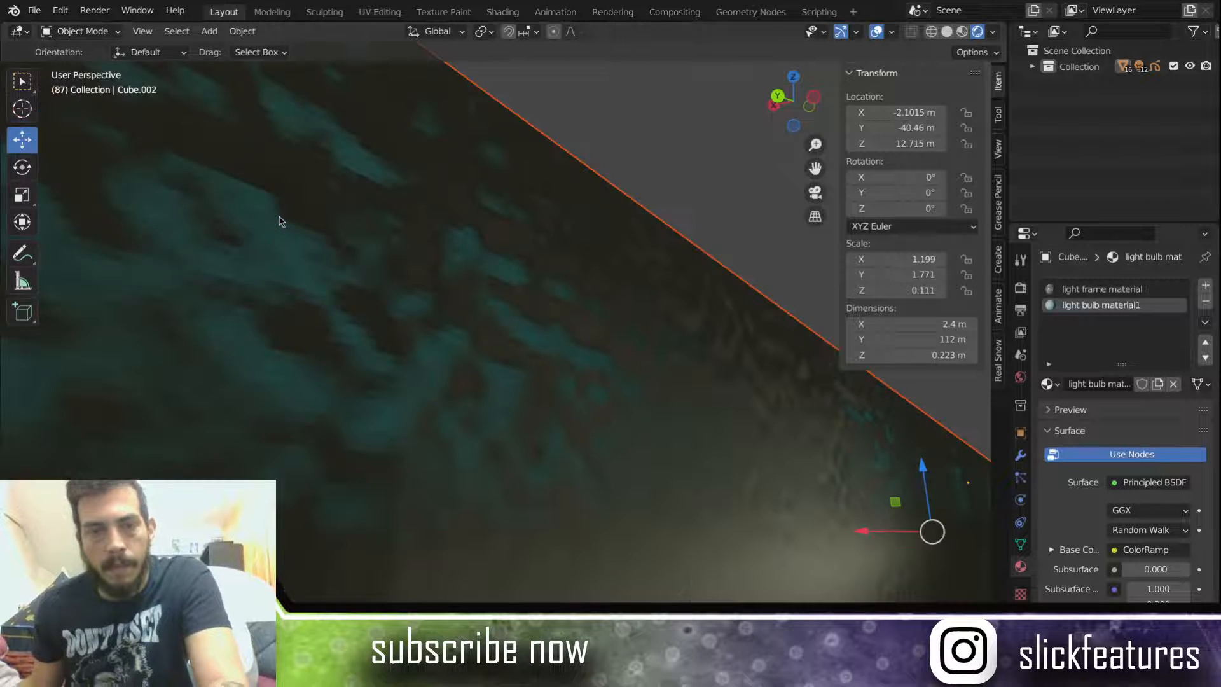
pyautogui.moveTo(295, 220); pyautogui.dragTo(313, 216, button='middle')
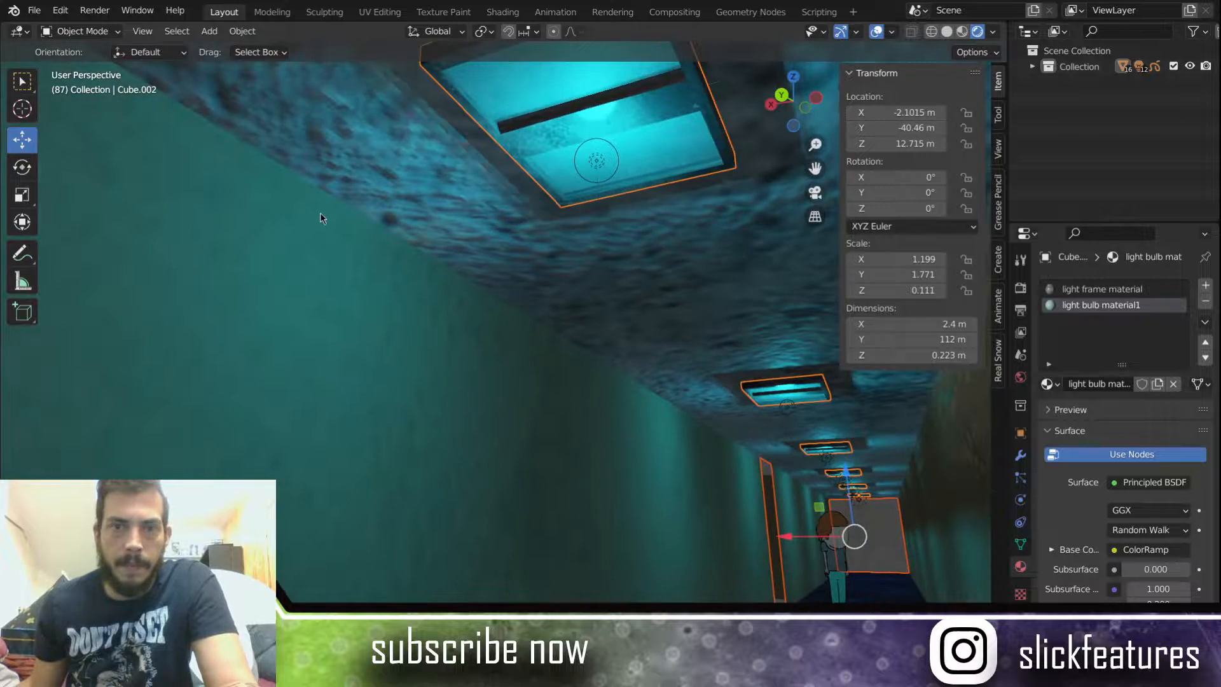
pyautogui.scroll(-4, 320, 213)
pyautogui.scroll(-5, 320, 218)
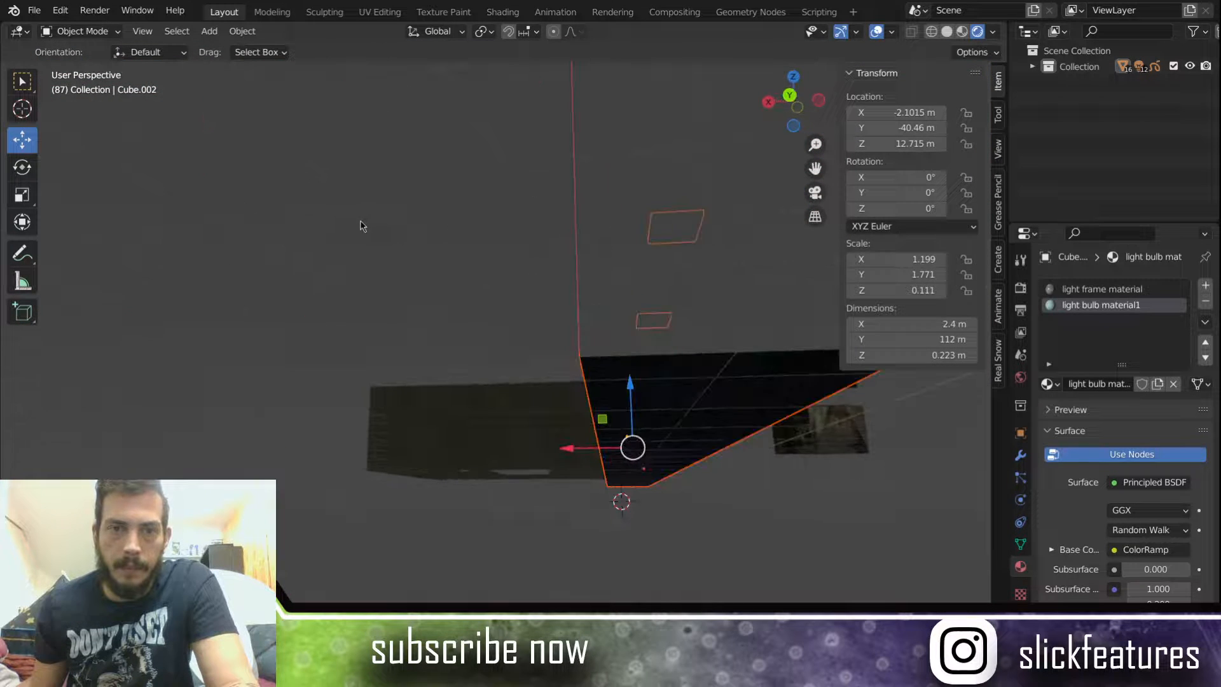
pyautogui.click(299, 218)
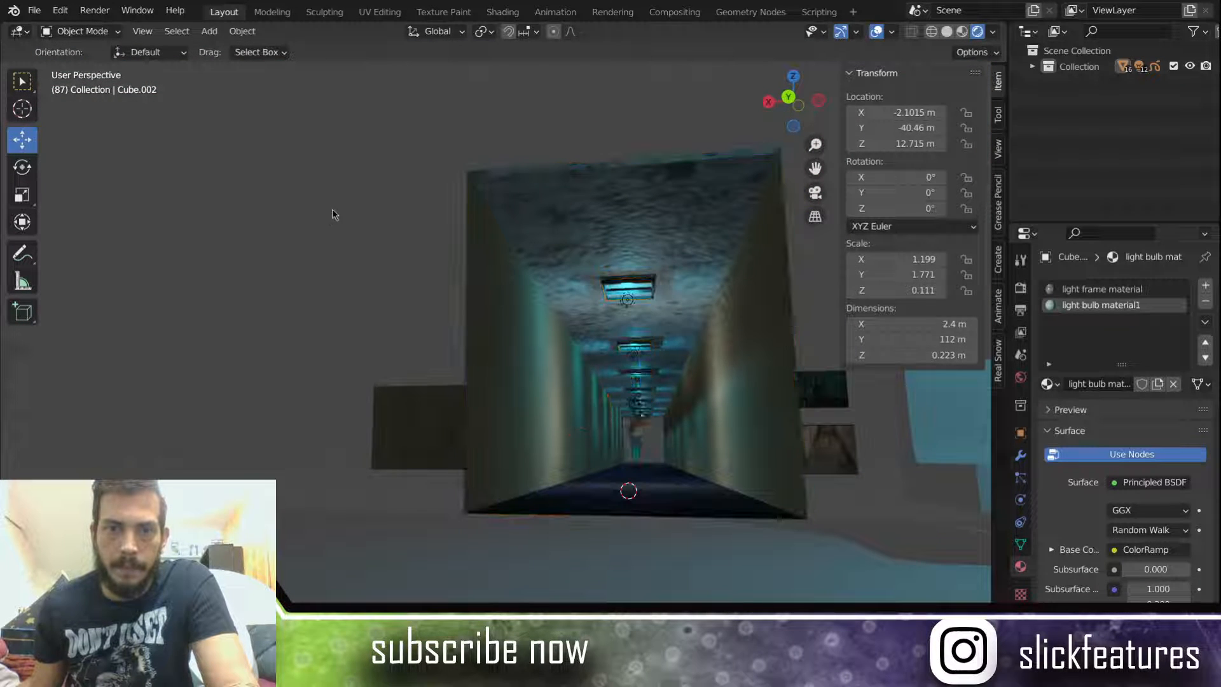
pyautogui.moveTo(333, 213); pyautogui.dragTo(326, 214, button='middle')
pyautogui.scroll(6, 325, 214)
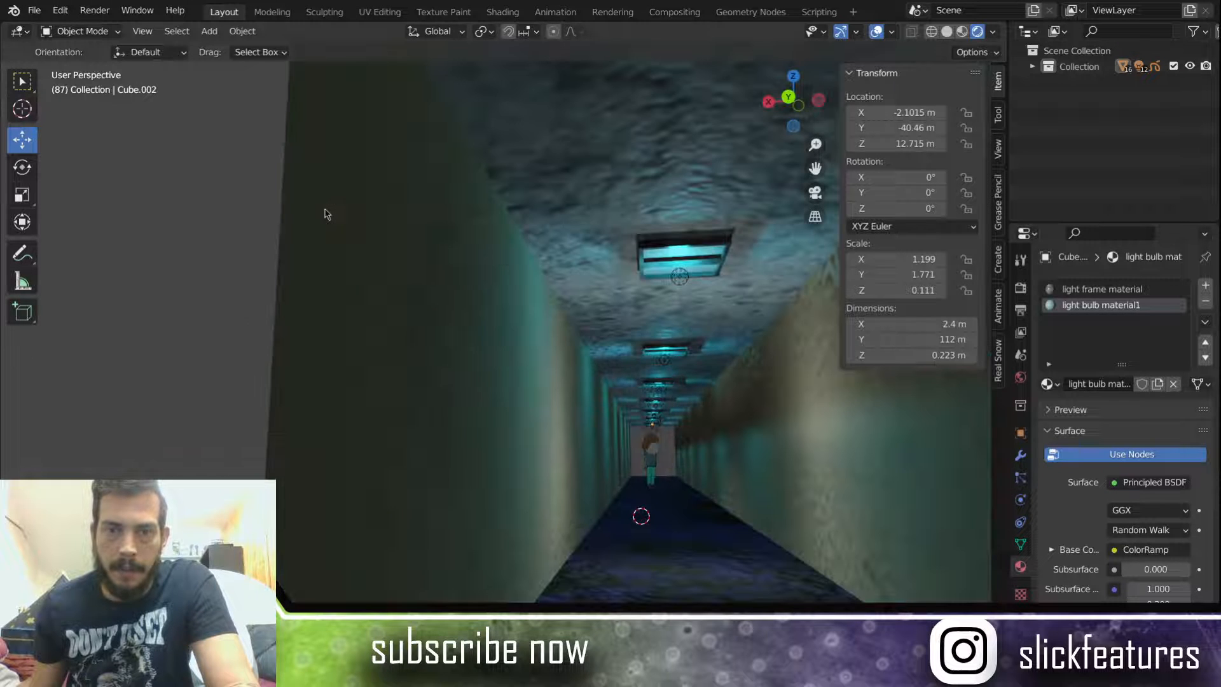
pyautogui.scroll(6, 483, 261)
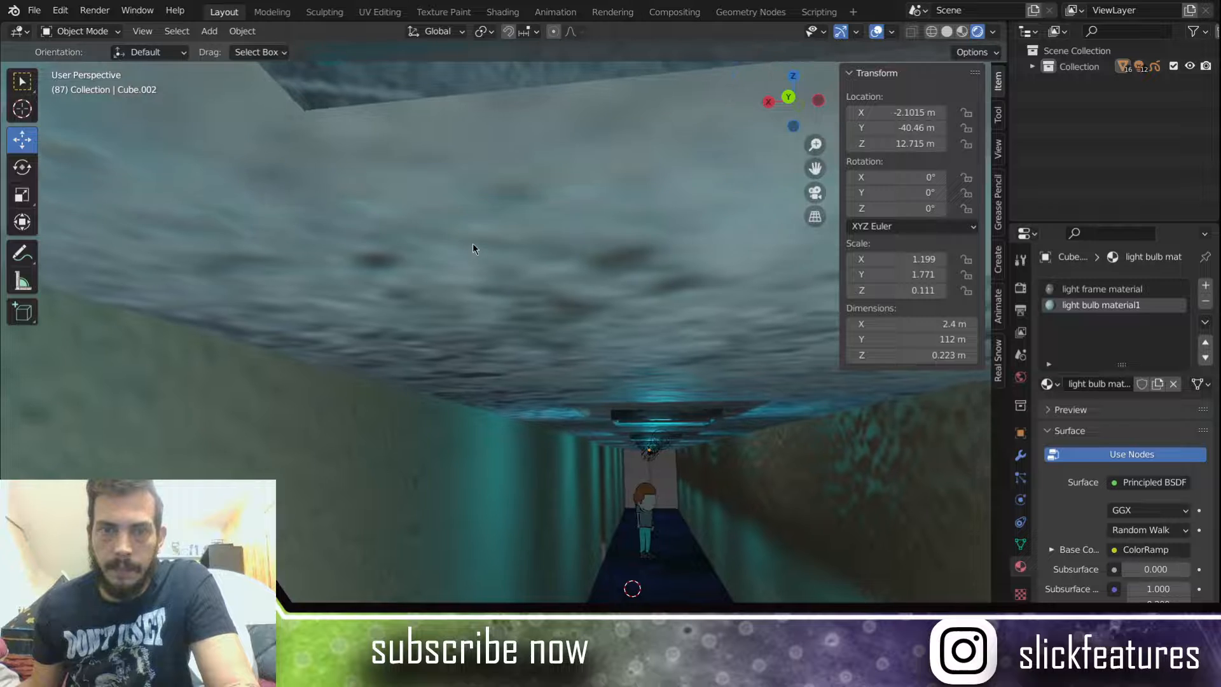
pyautogui.scroll(-6, 472, 243)
pyautogui.keyDown('shift'); pyautogui.moveTo(463, 218); pyautogui.dragTo(462, 206, button='middle'); pyautogui.keyUp('shift')
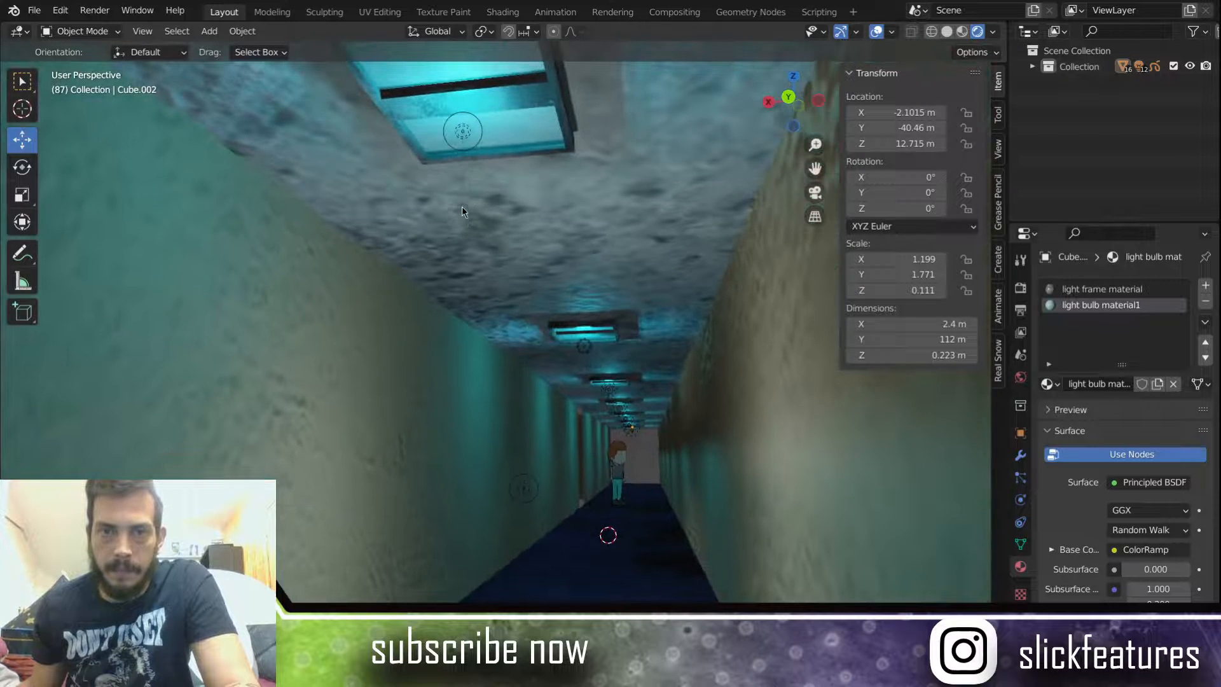